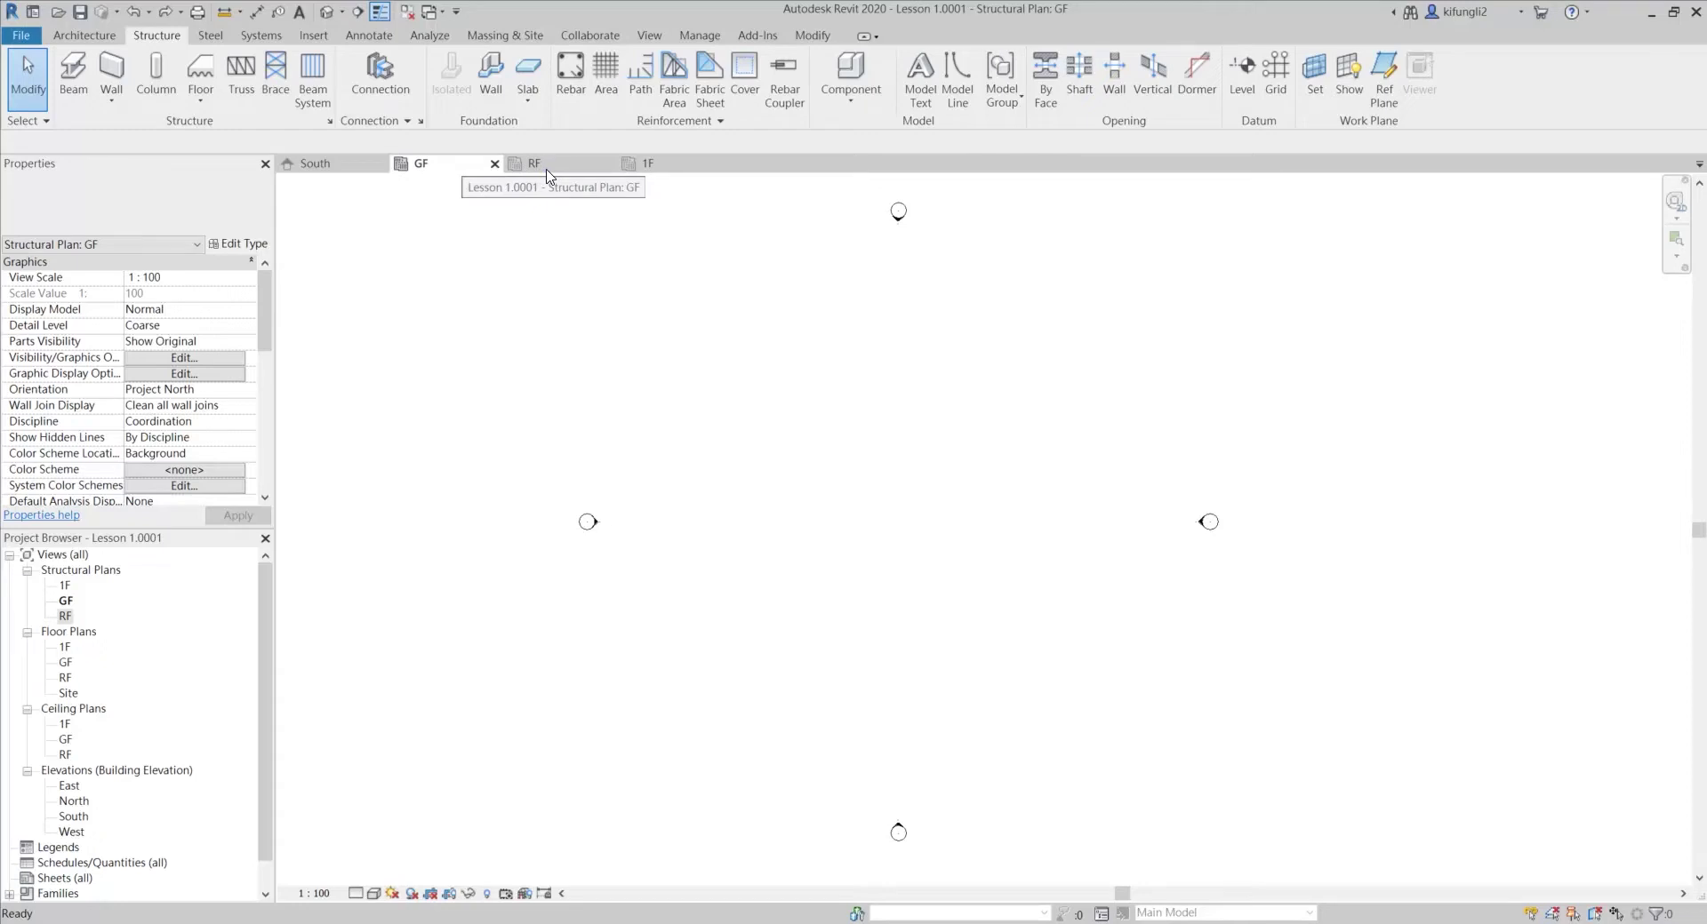
Tile the open South, GF, RF and 1F views side by side, with their contents fitted in each view
click(536, 165)
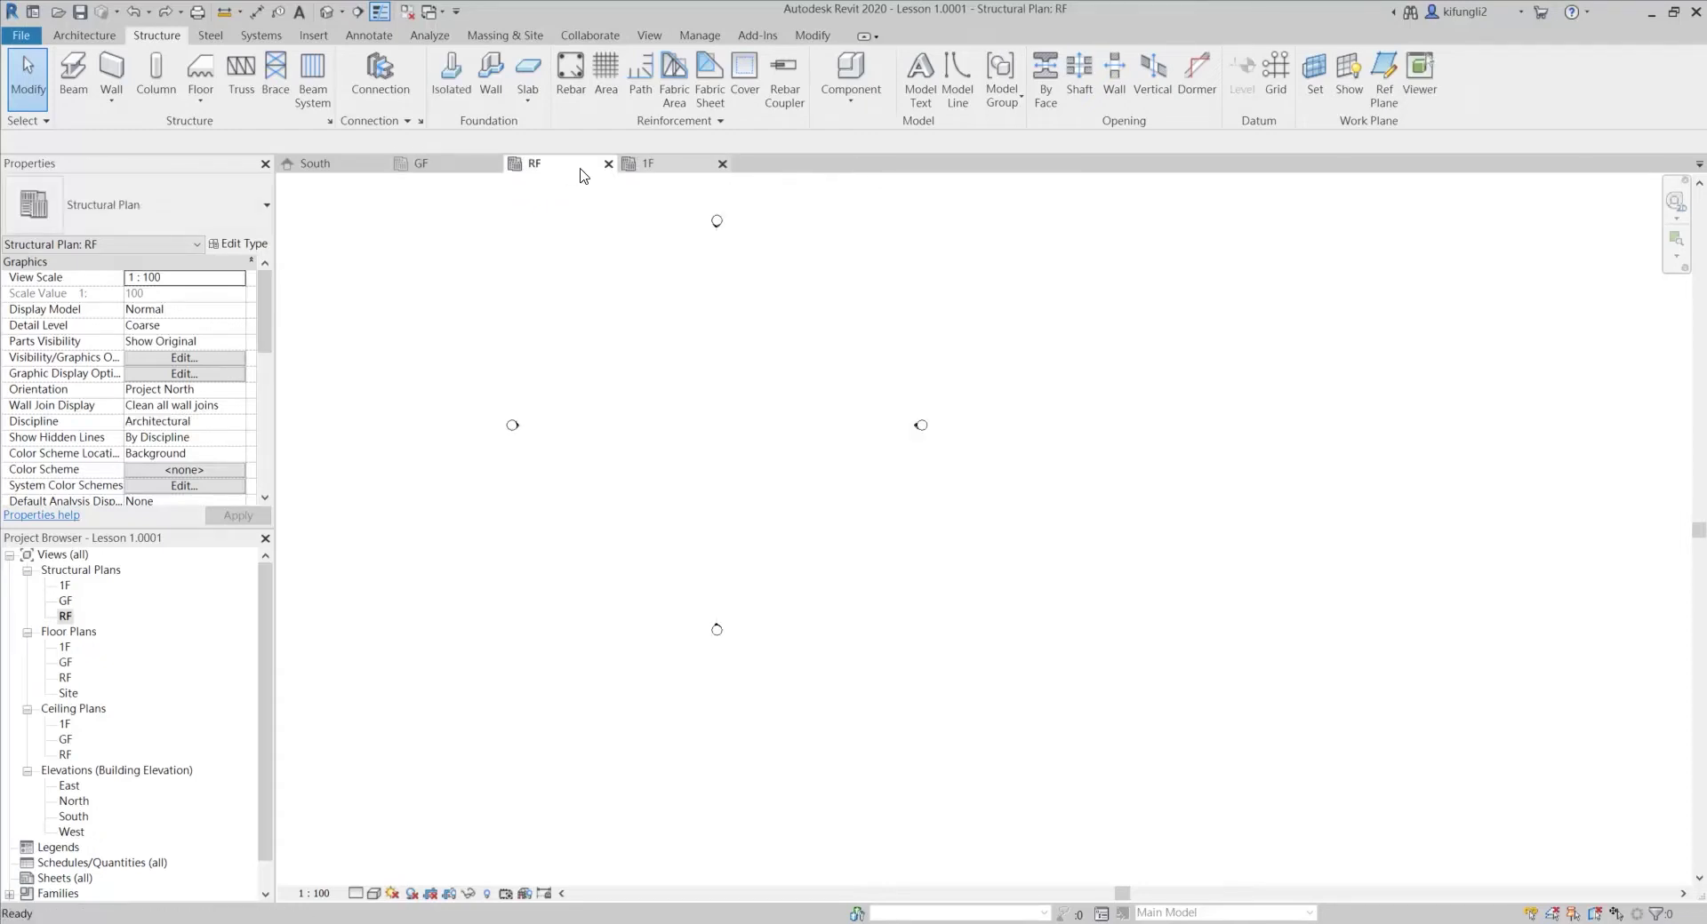
click(650, 167)
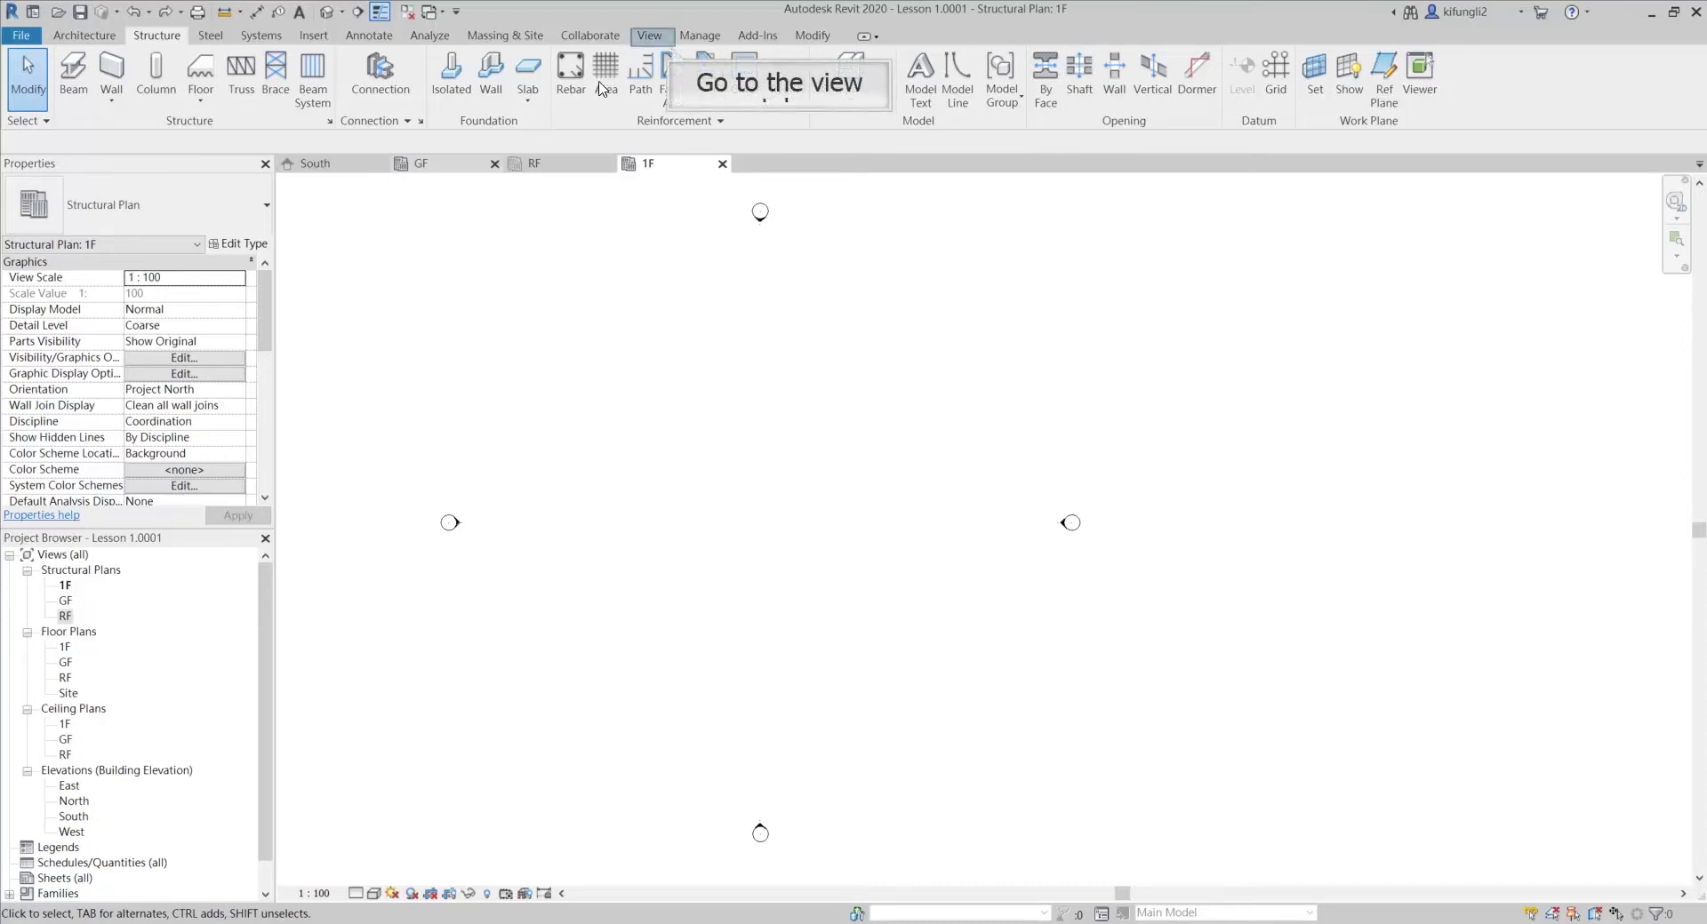
click(650, 36)
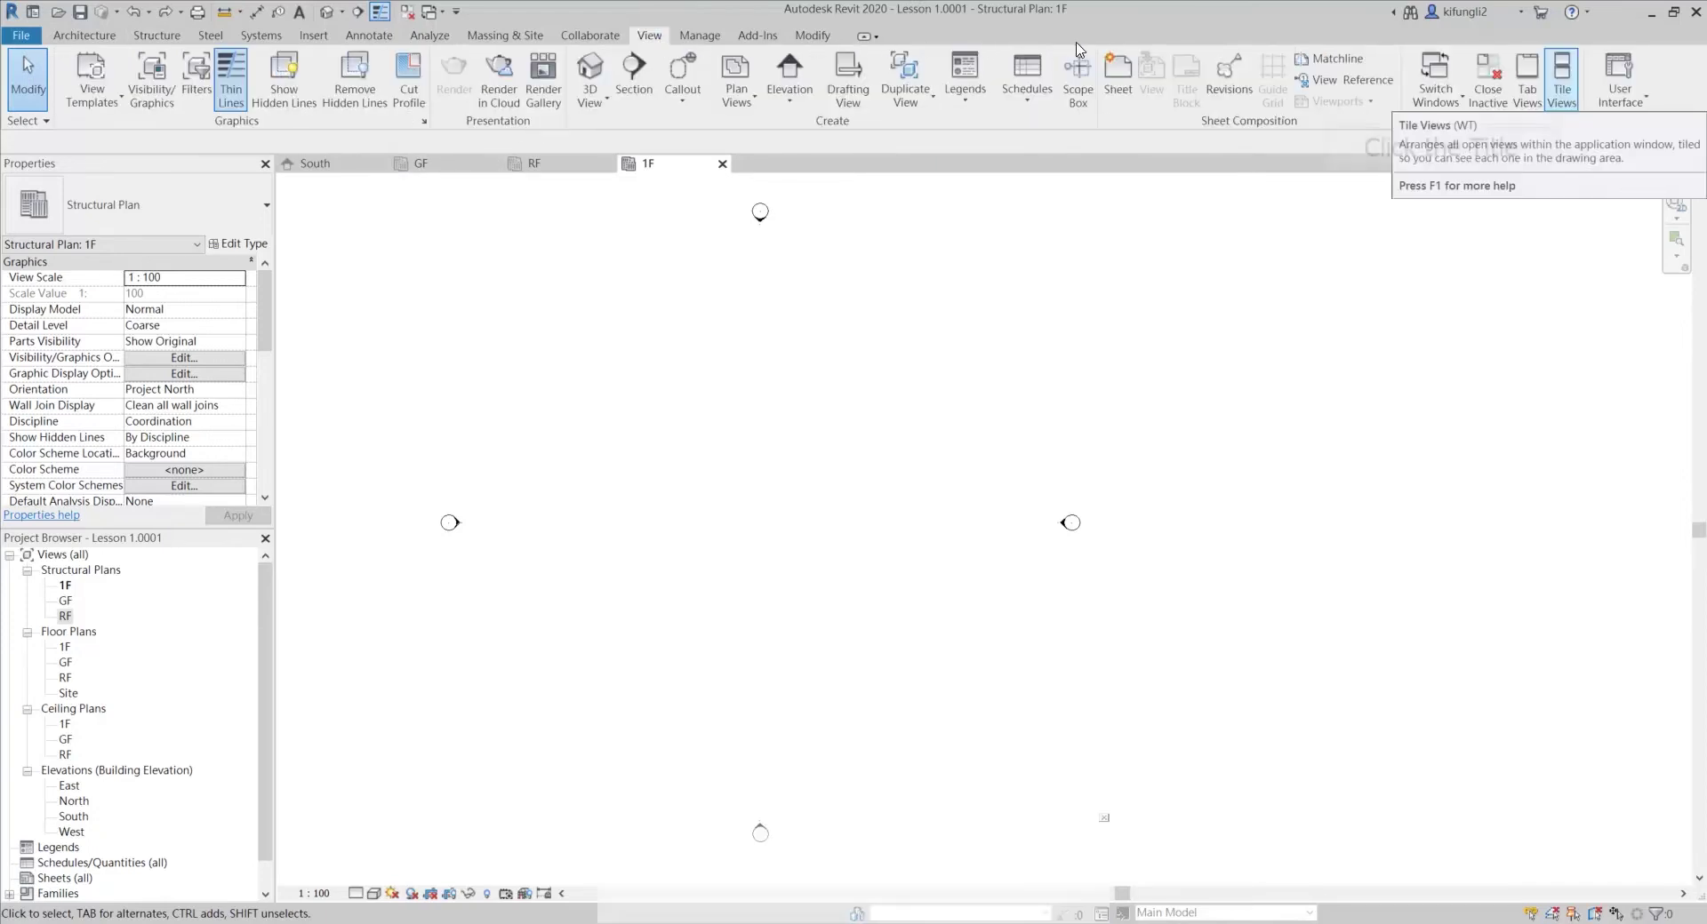
click(1561, 89)
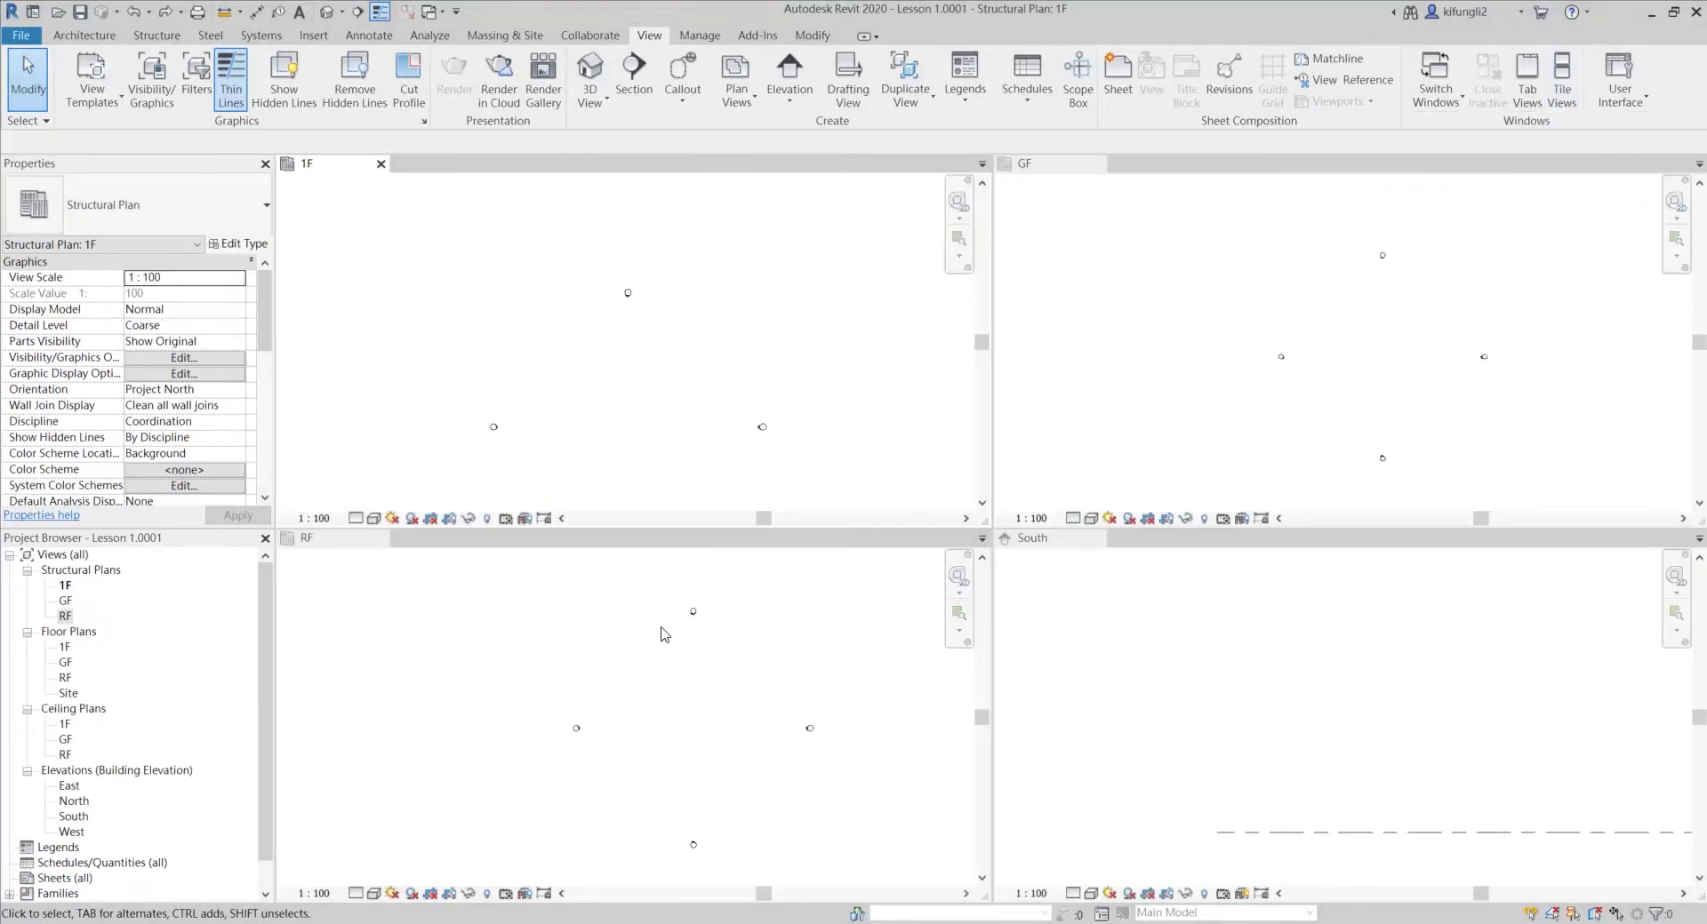
scroll(660, 634, down, 1)
scroll(1306, 720, down, 3)
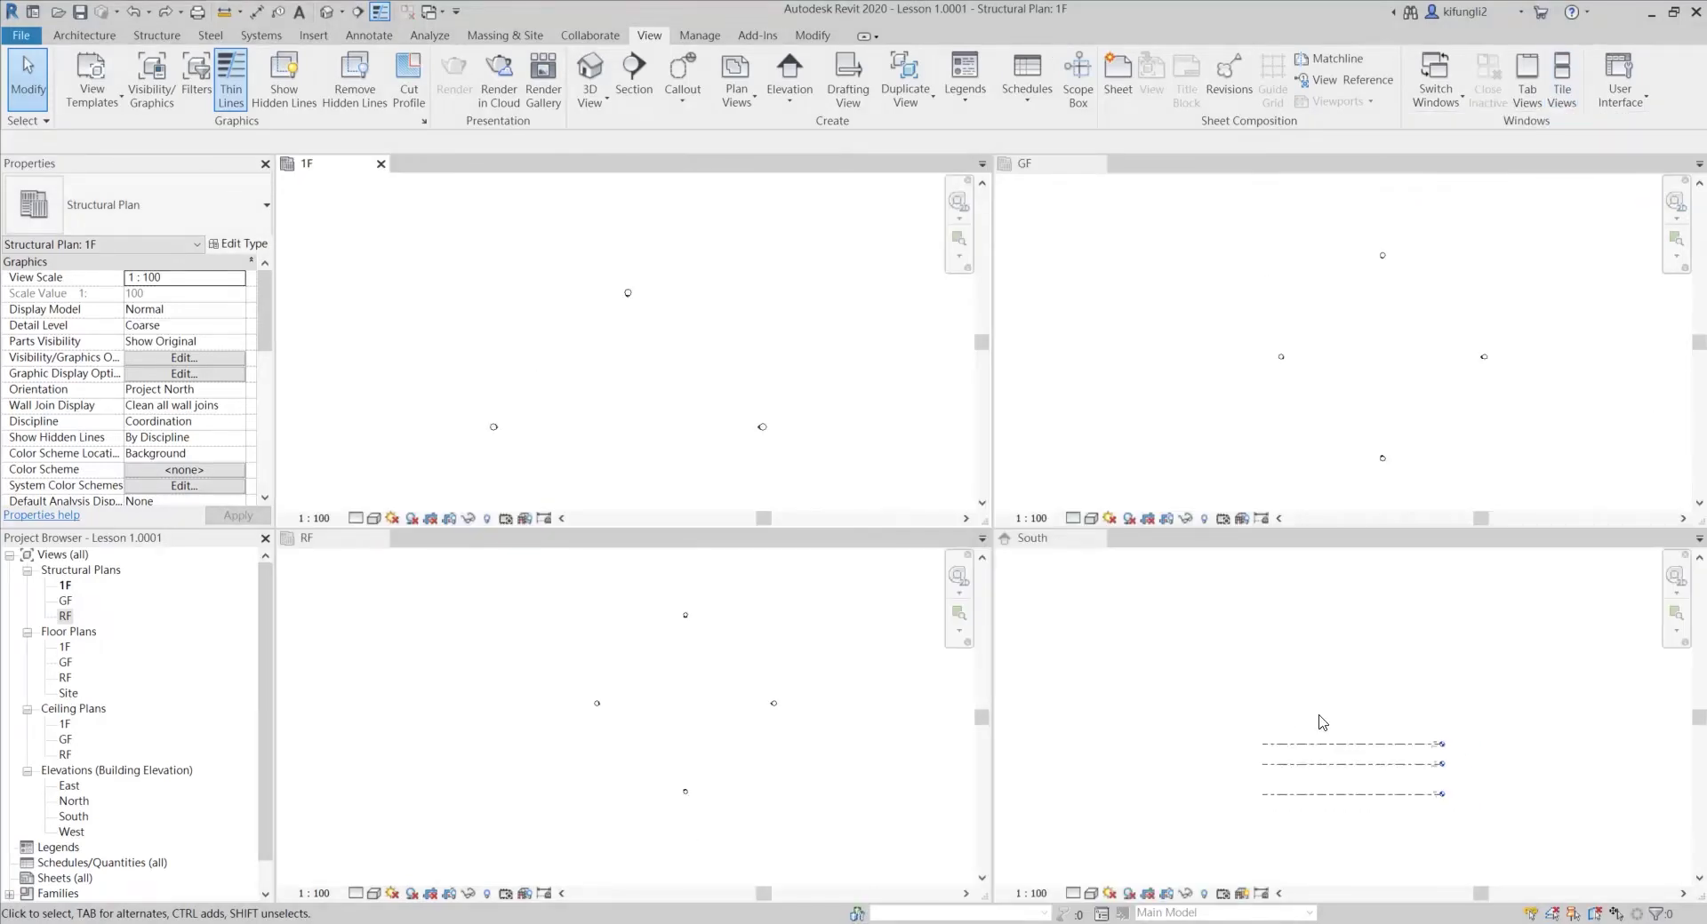
click(1341, 320)
scroll(1341, 320, up, 1)
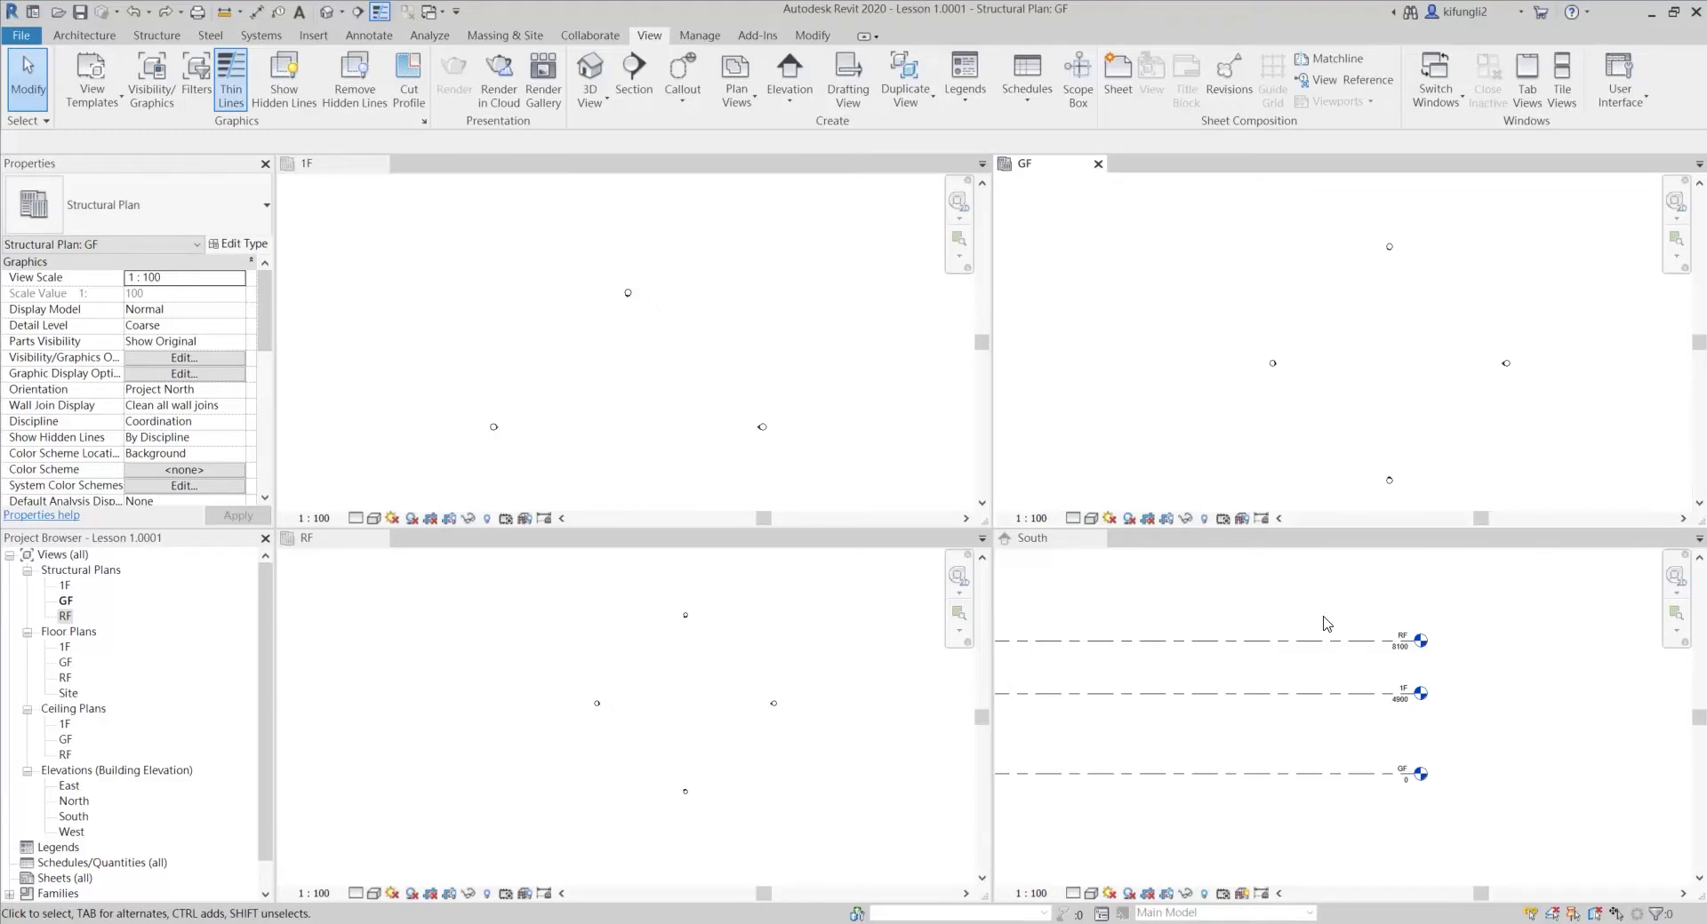
Return the tiled views to a tabbed arrangement
click(1527, 82)
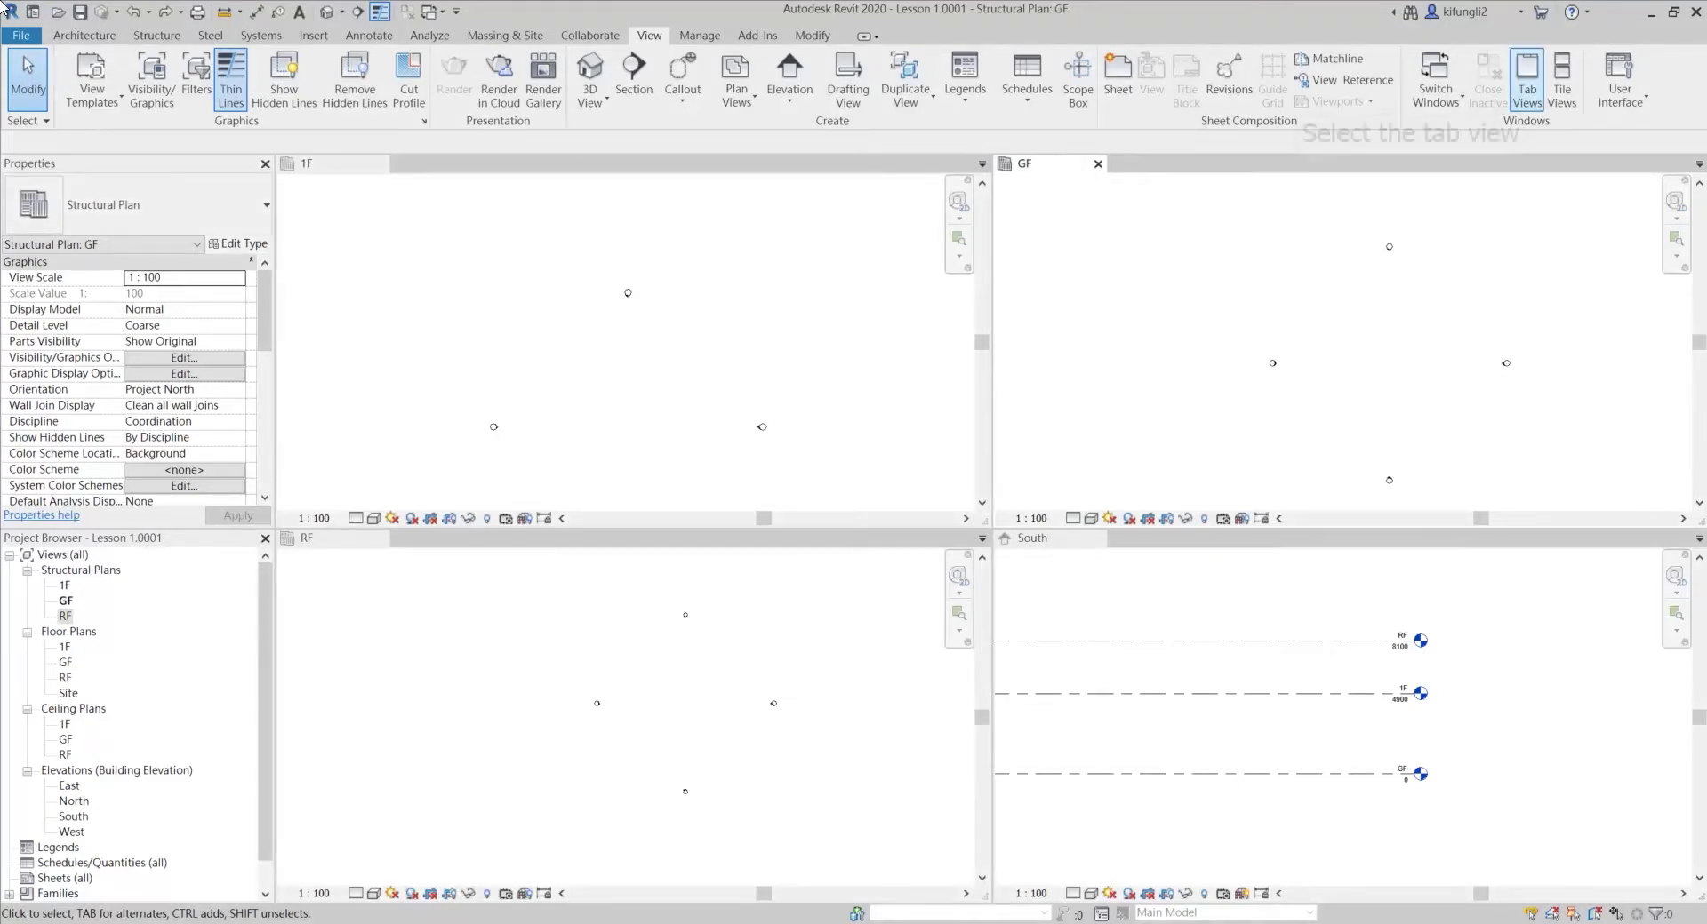
click(1527, 82)
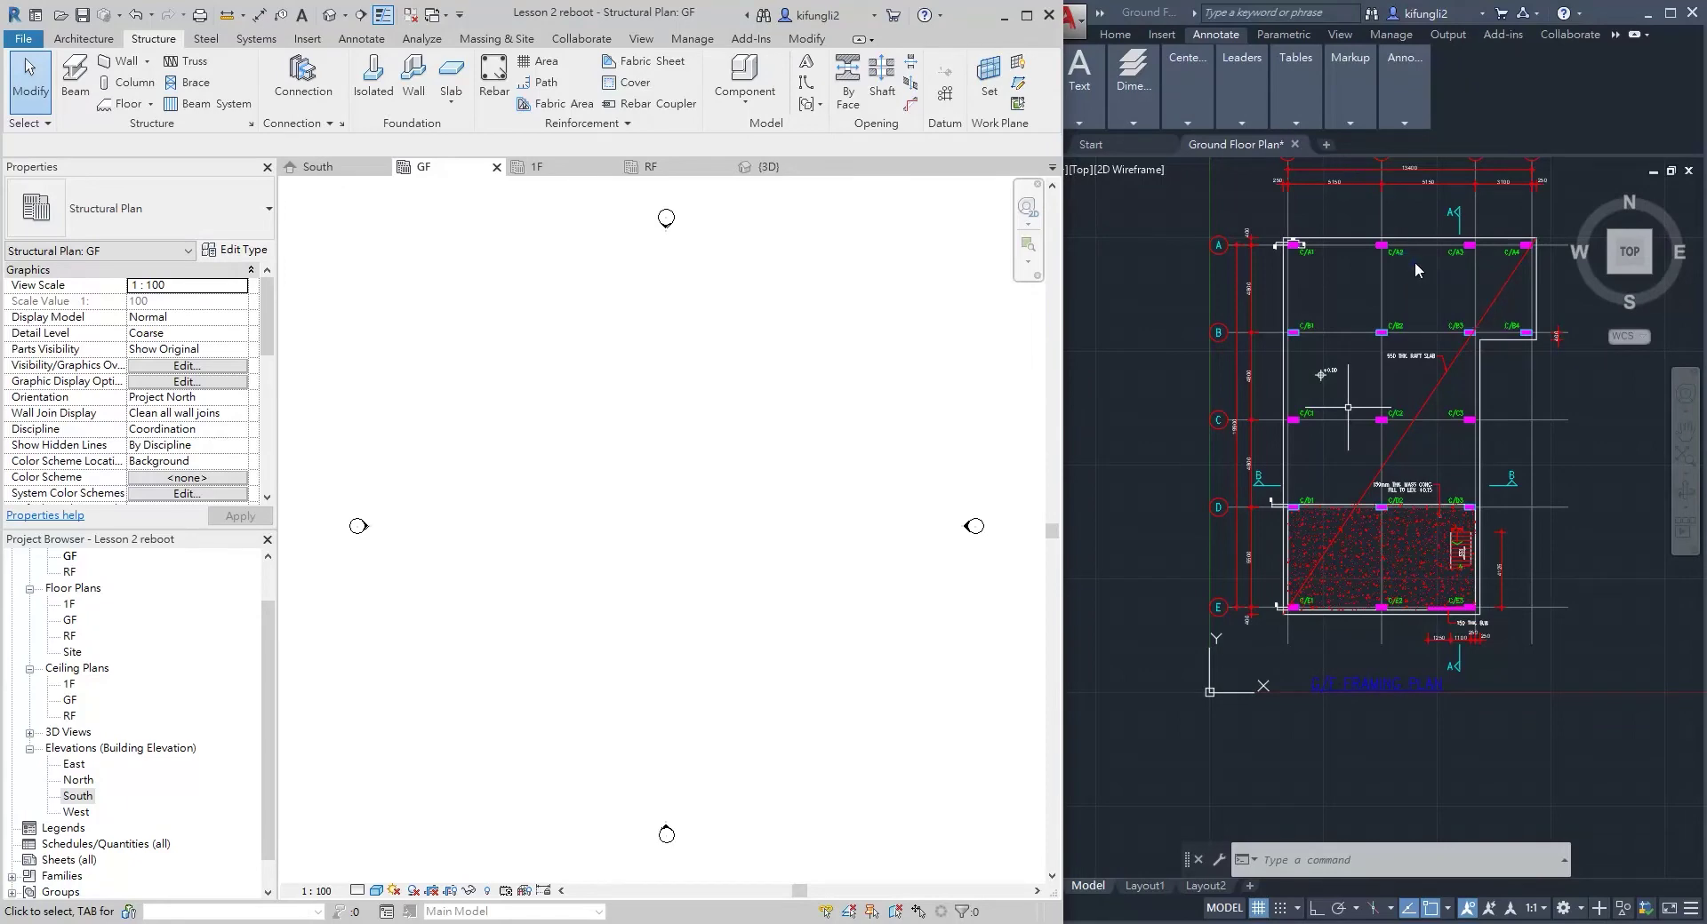
Using the AutoCAD ground floor plan as reference, draw a vertical grid line in the western half of Revit's GF structural plan
click(1426, 238)
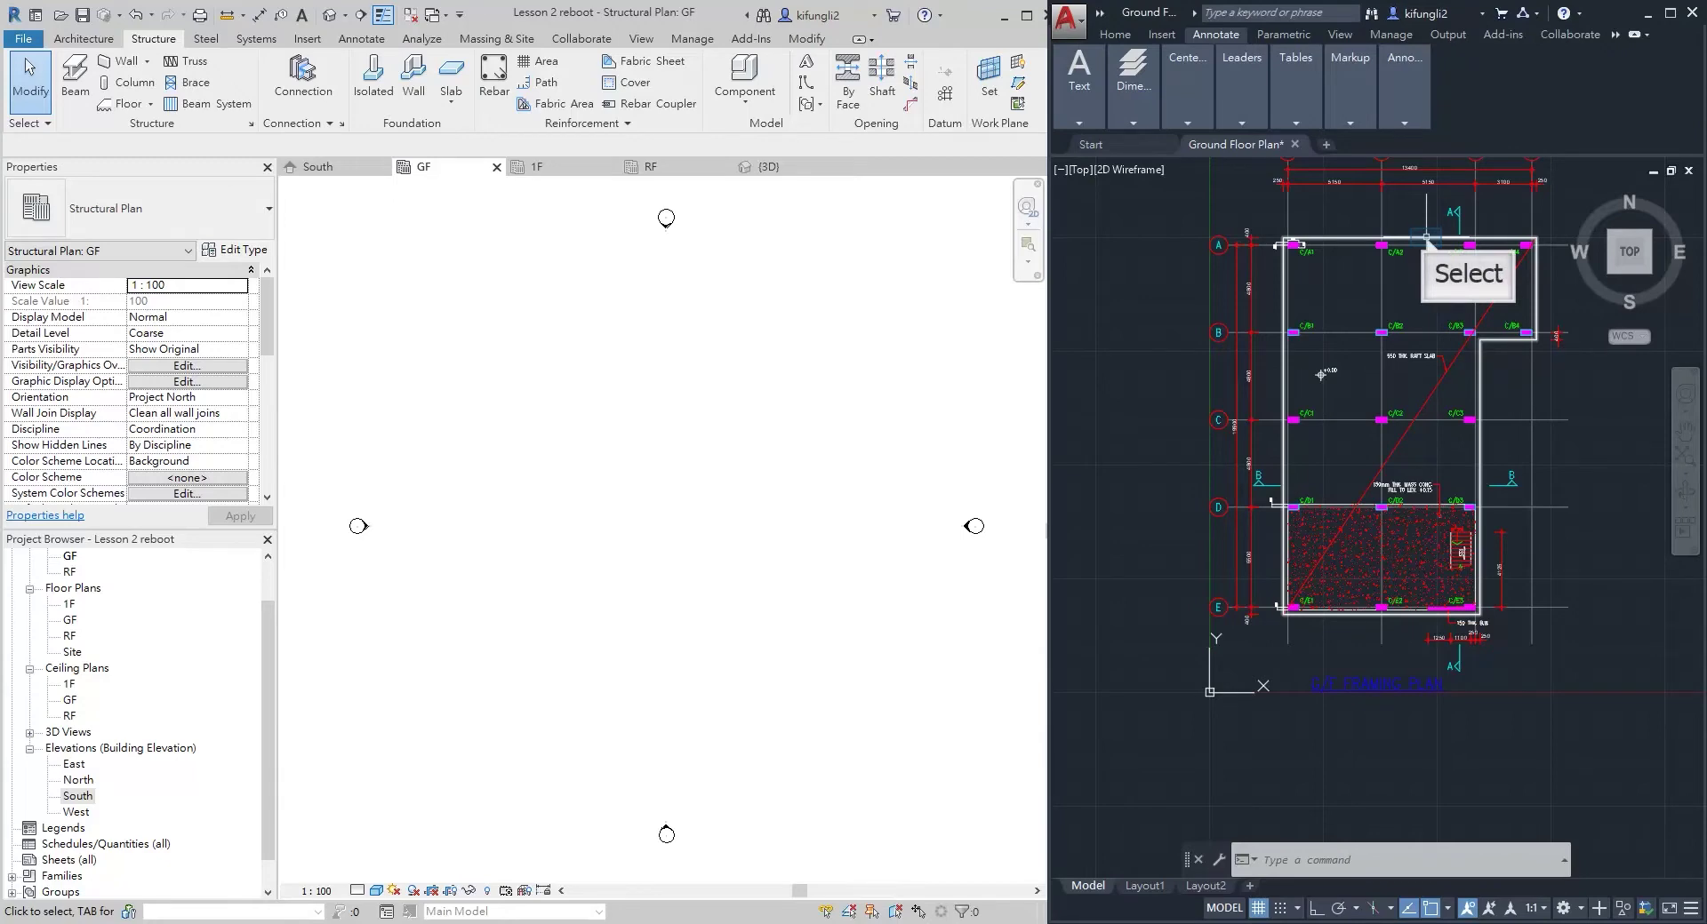
middle_drag(1426, 237, 1398, 332)
click(614, 392)
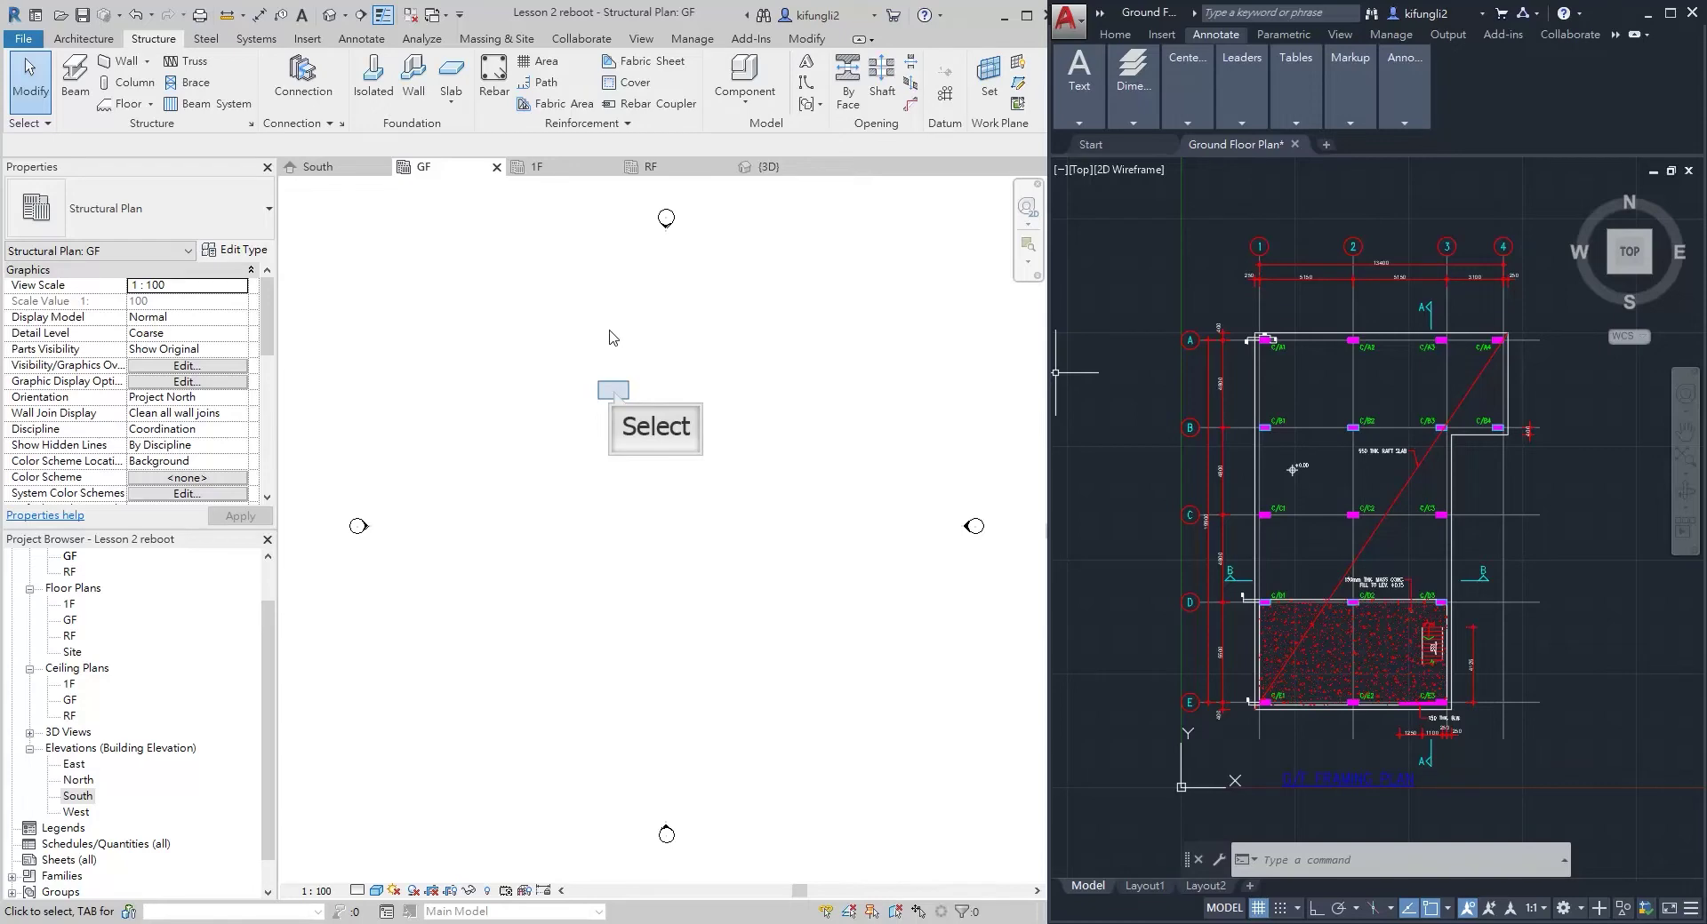
click(614, 397)
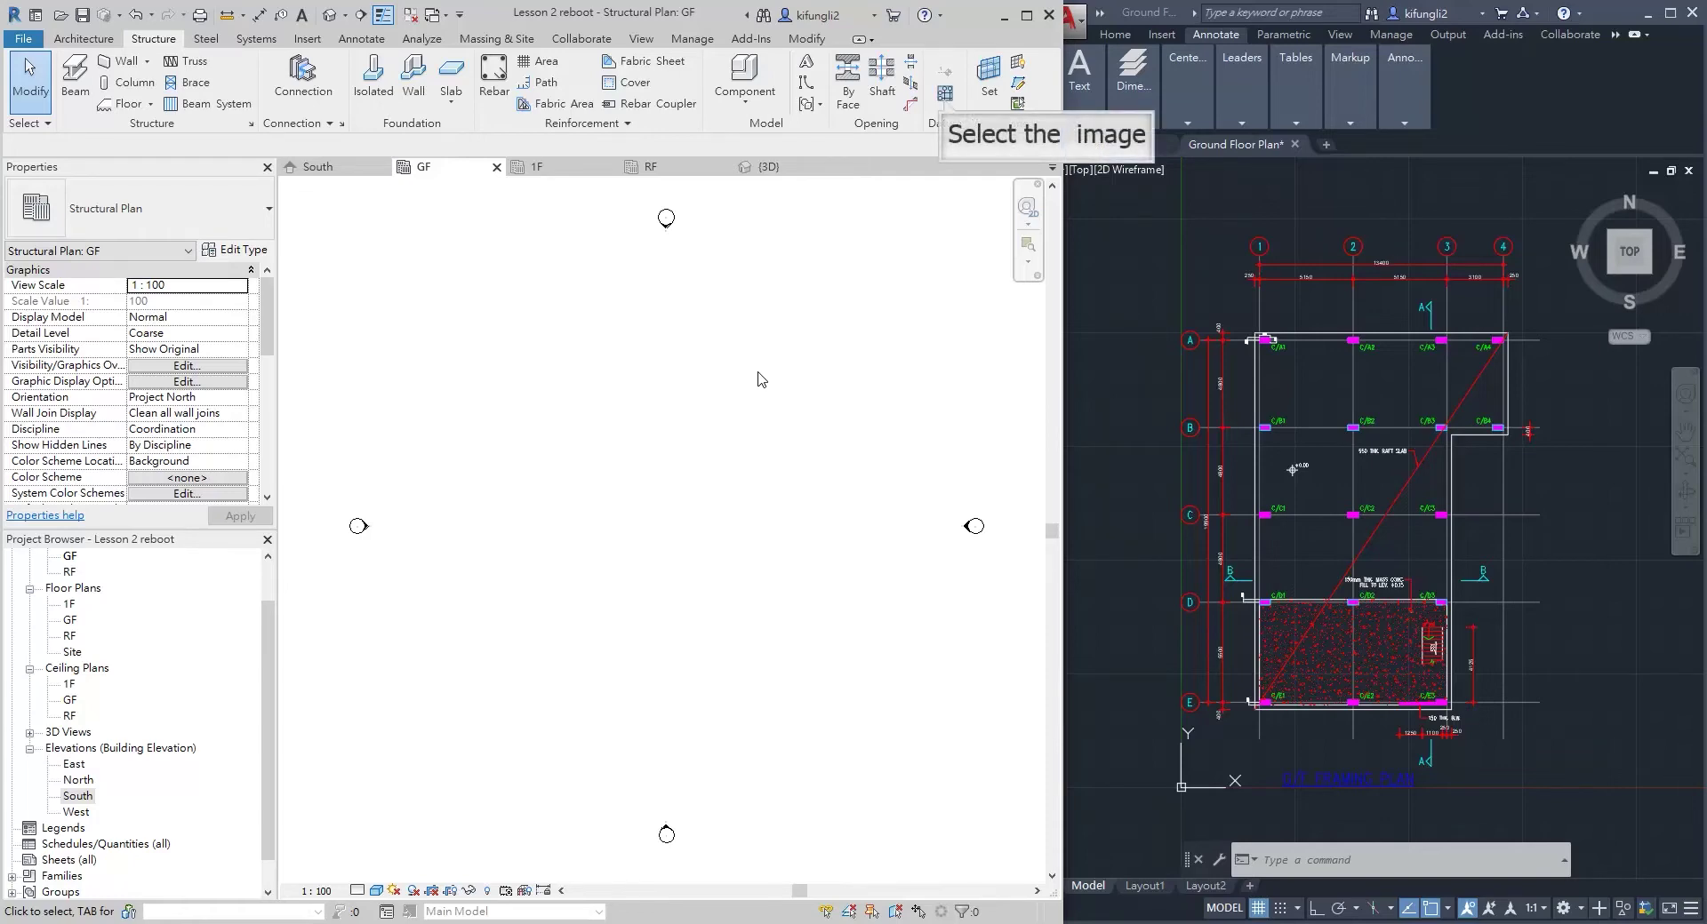
click(945, 96)
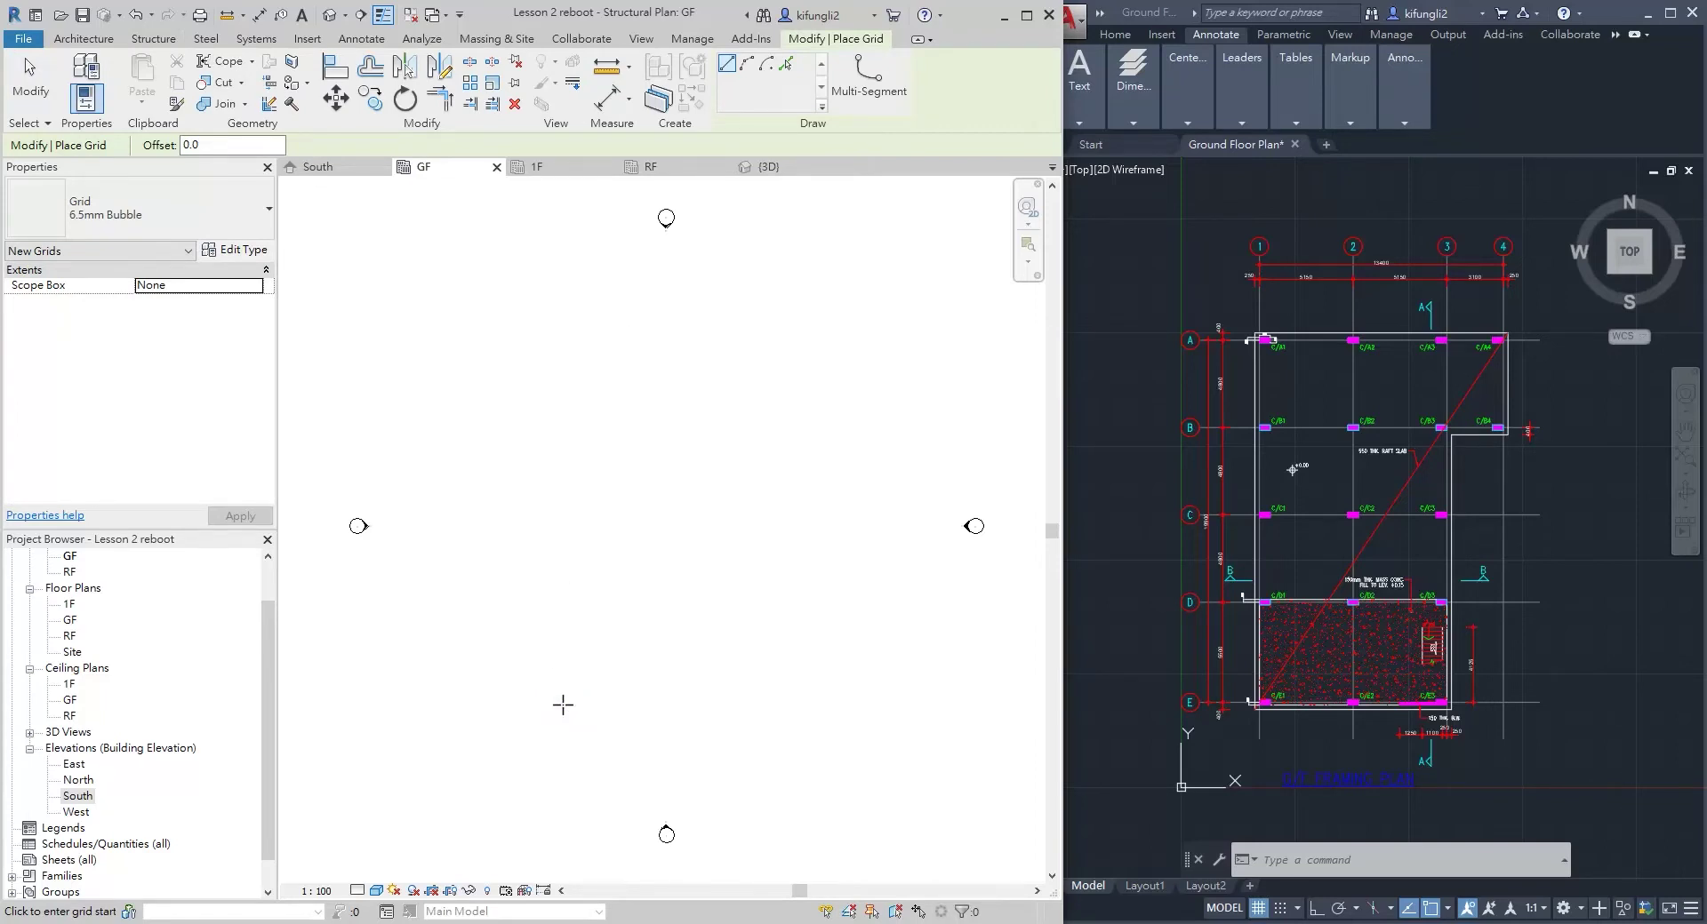
click(562, 705)
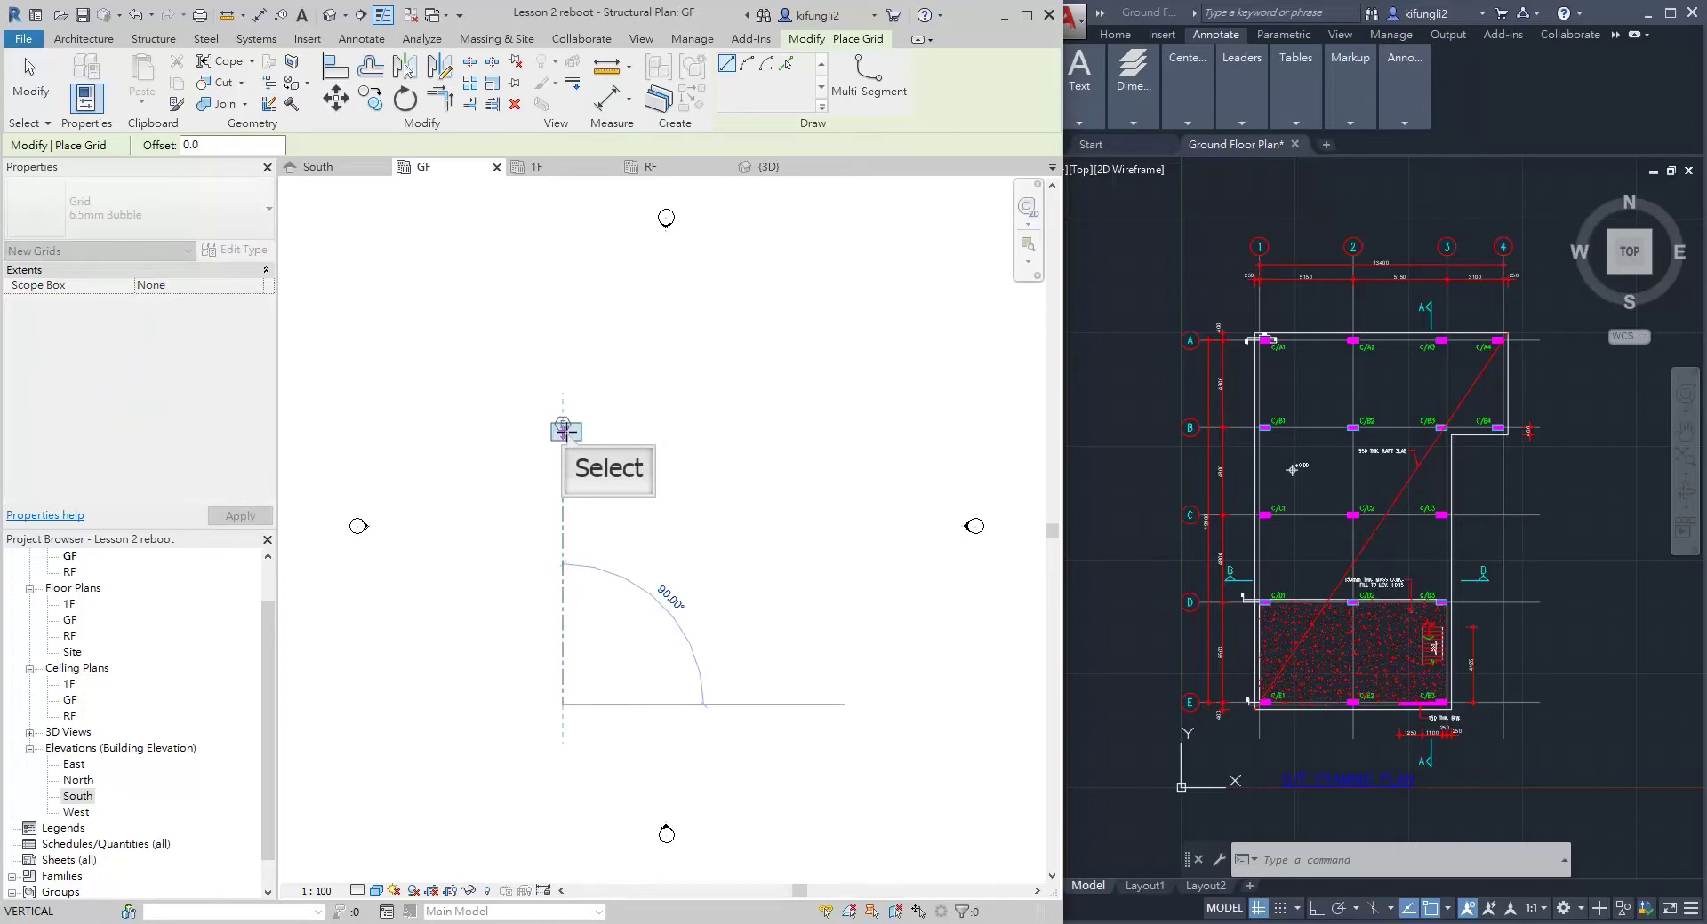
click(563, 430)
scroll(560, 422, up, 3)
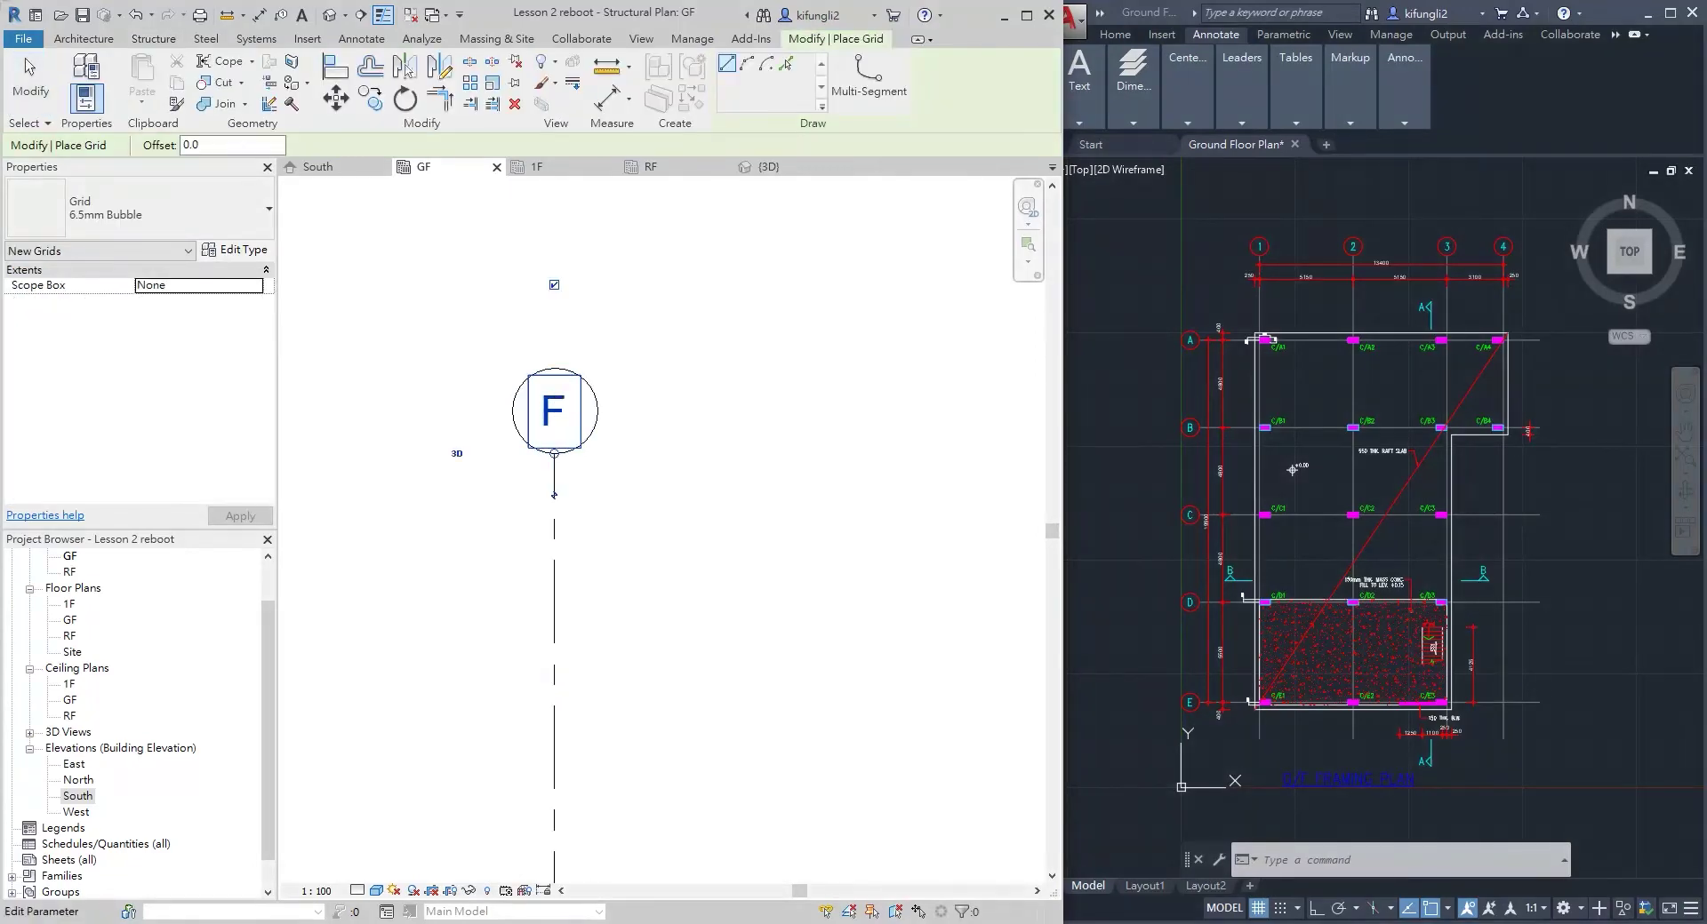
key(Escape)
key(Escape)
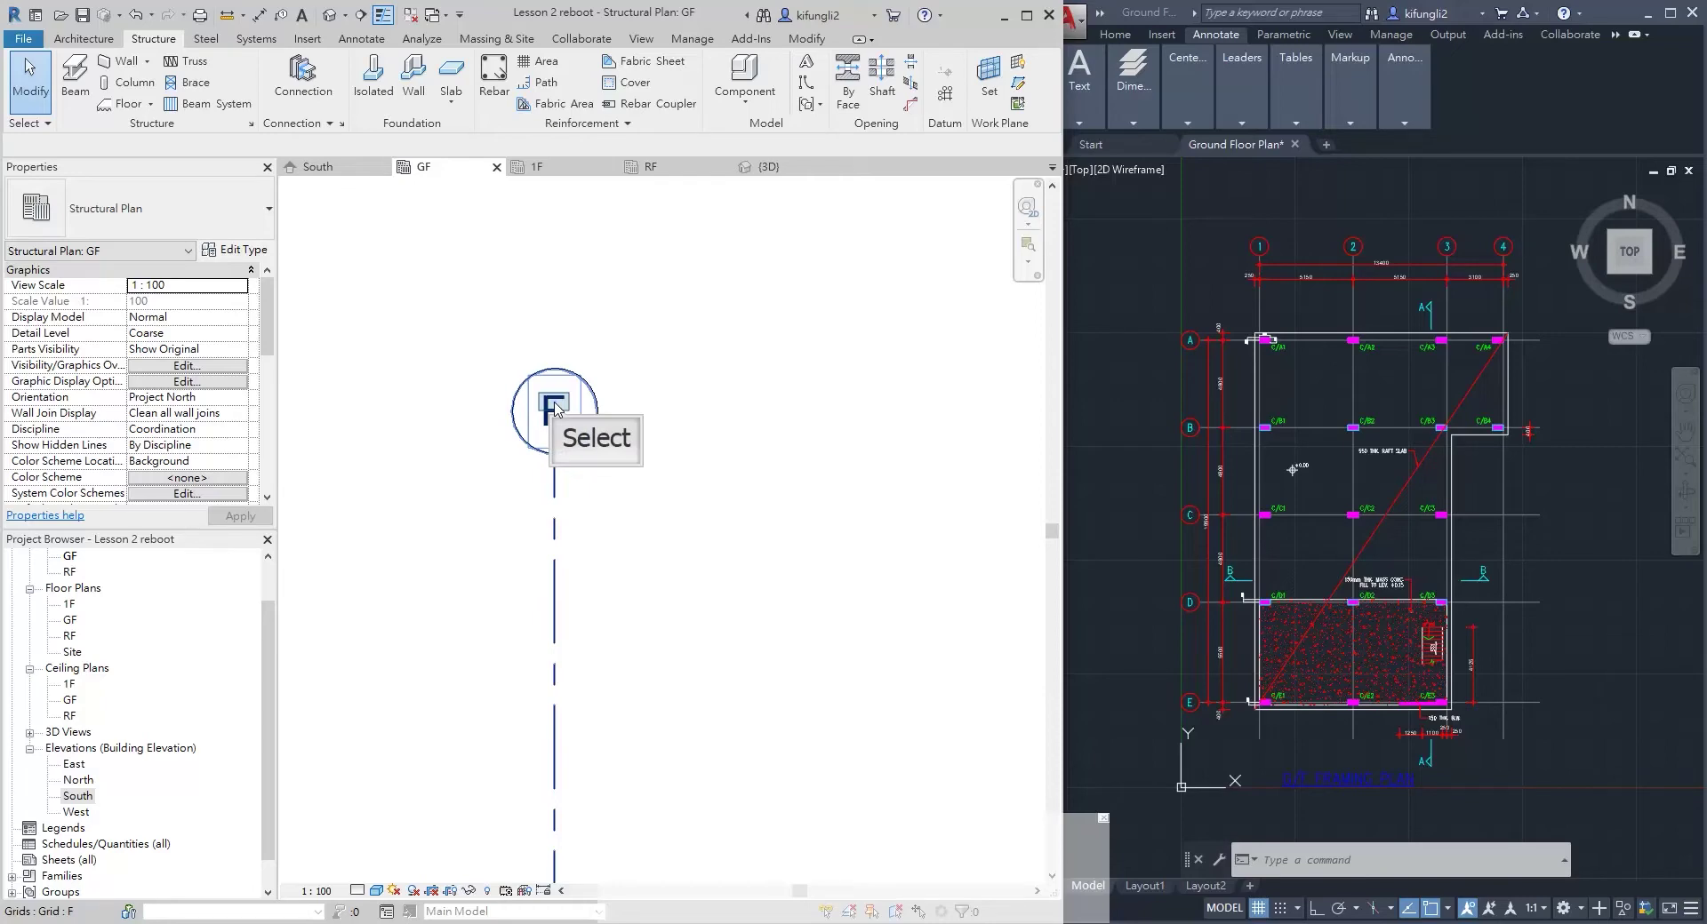
Rename the vertical grid line as 1
click(554, 408)
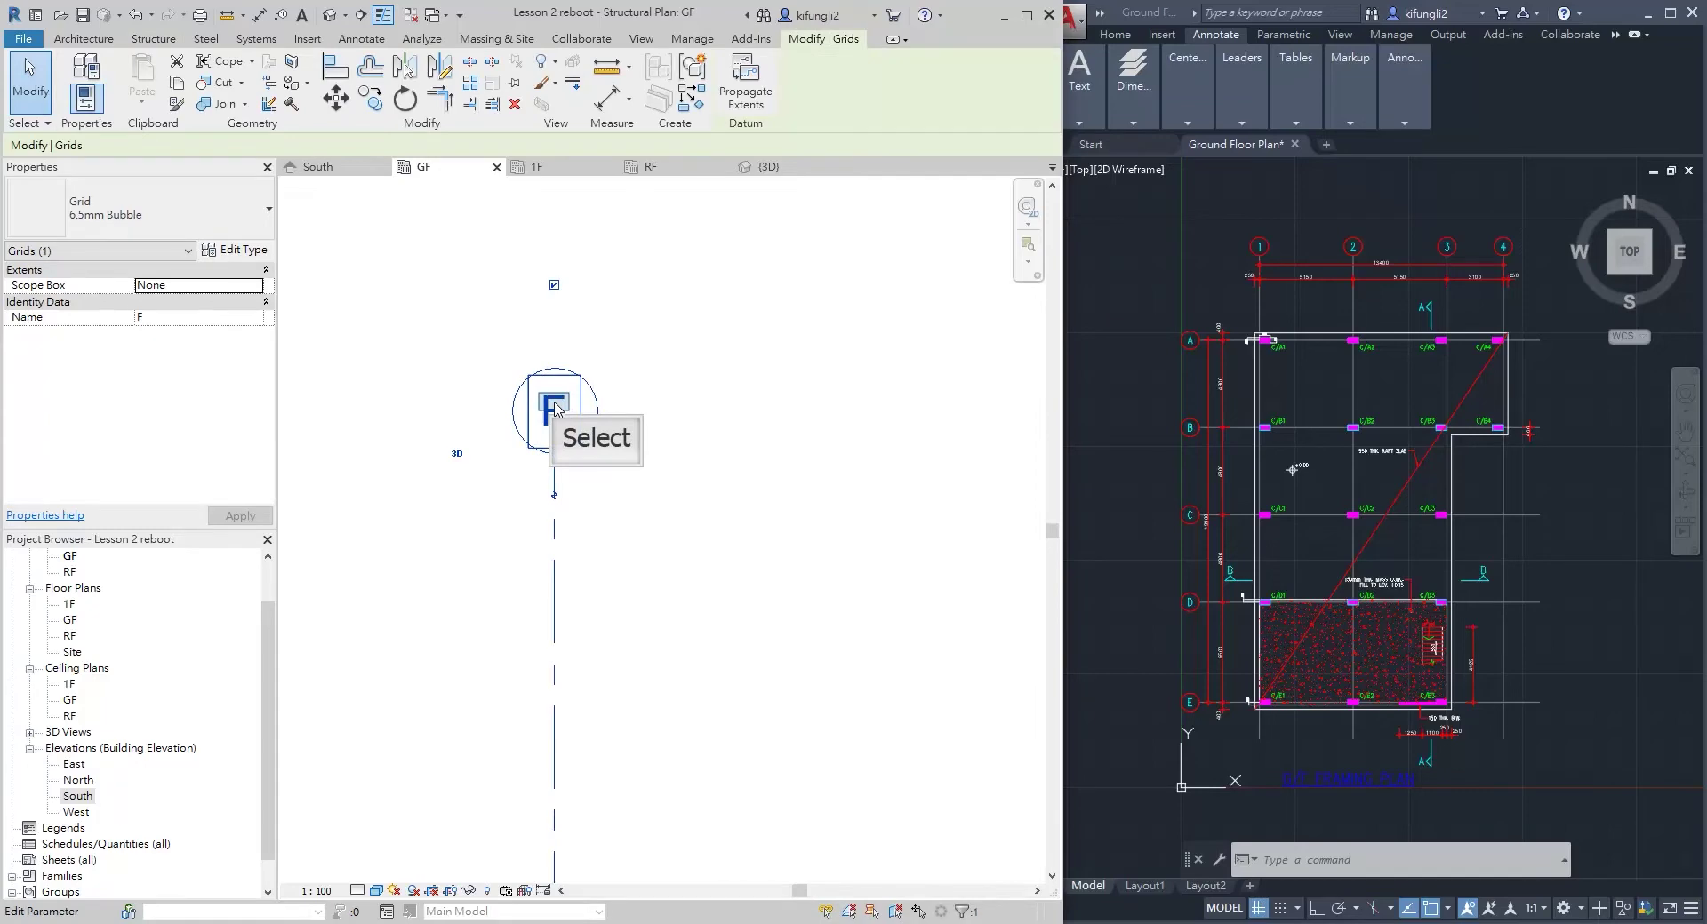
click(554, 408)
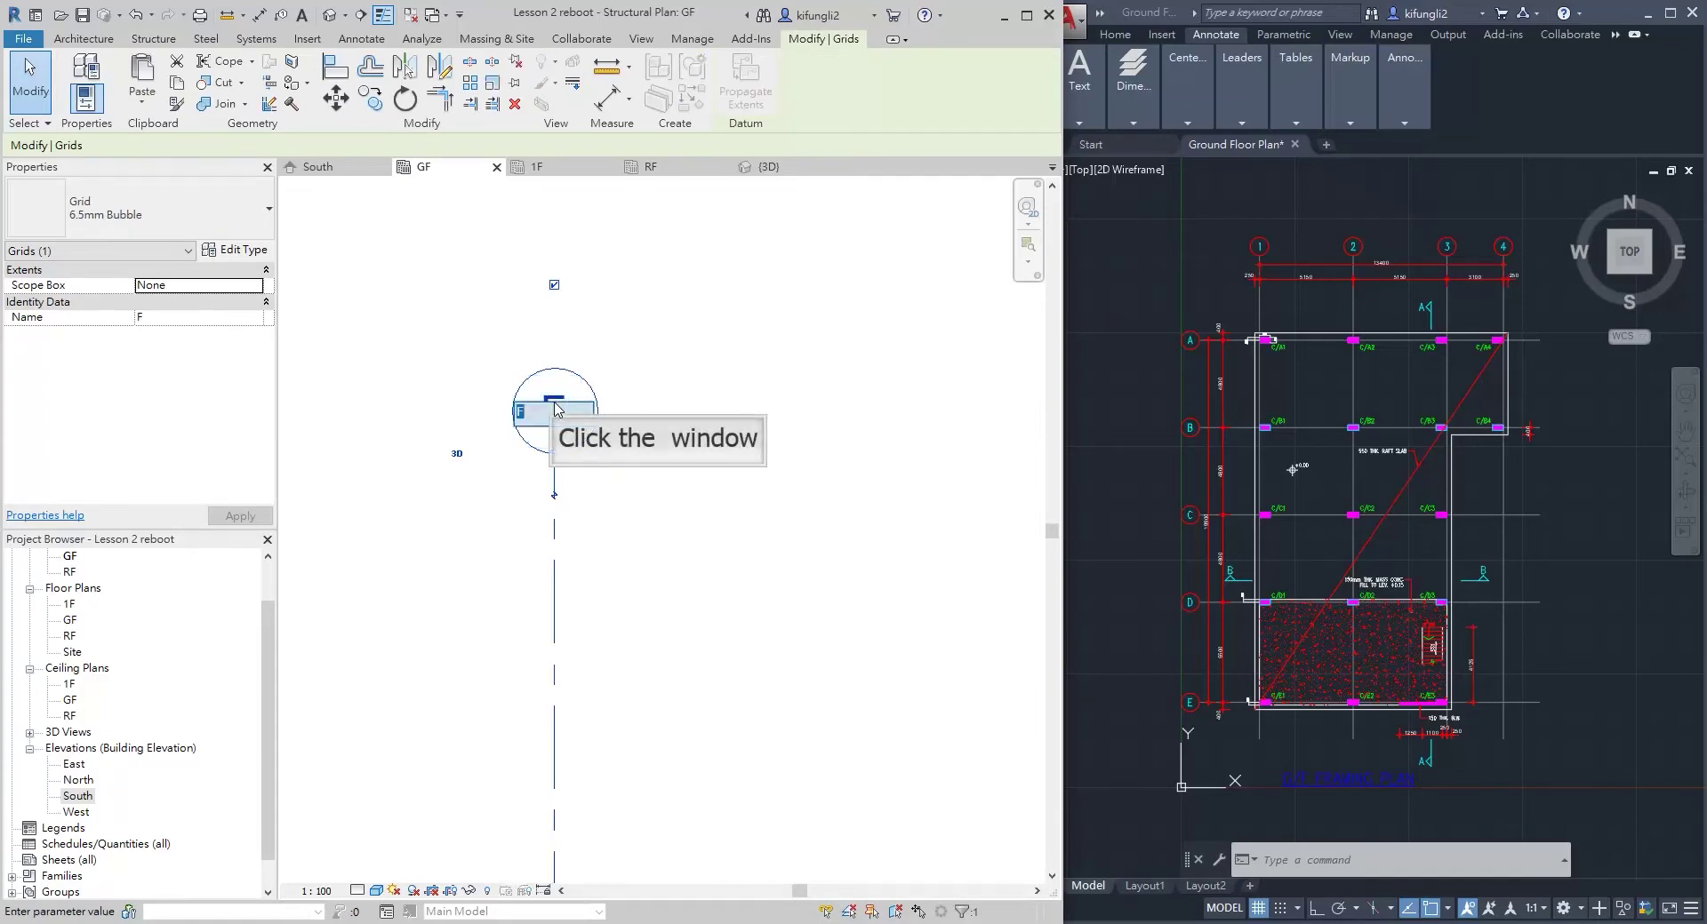
text(1)
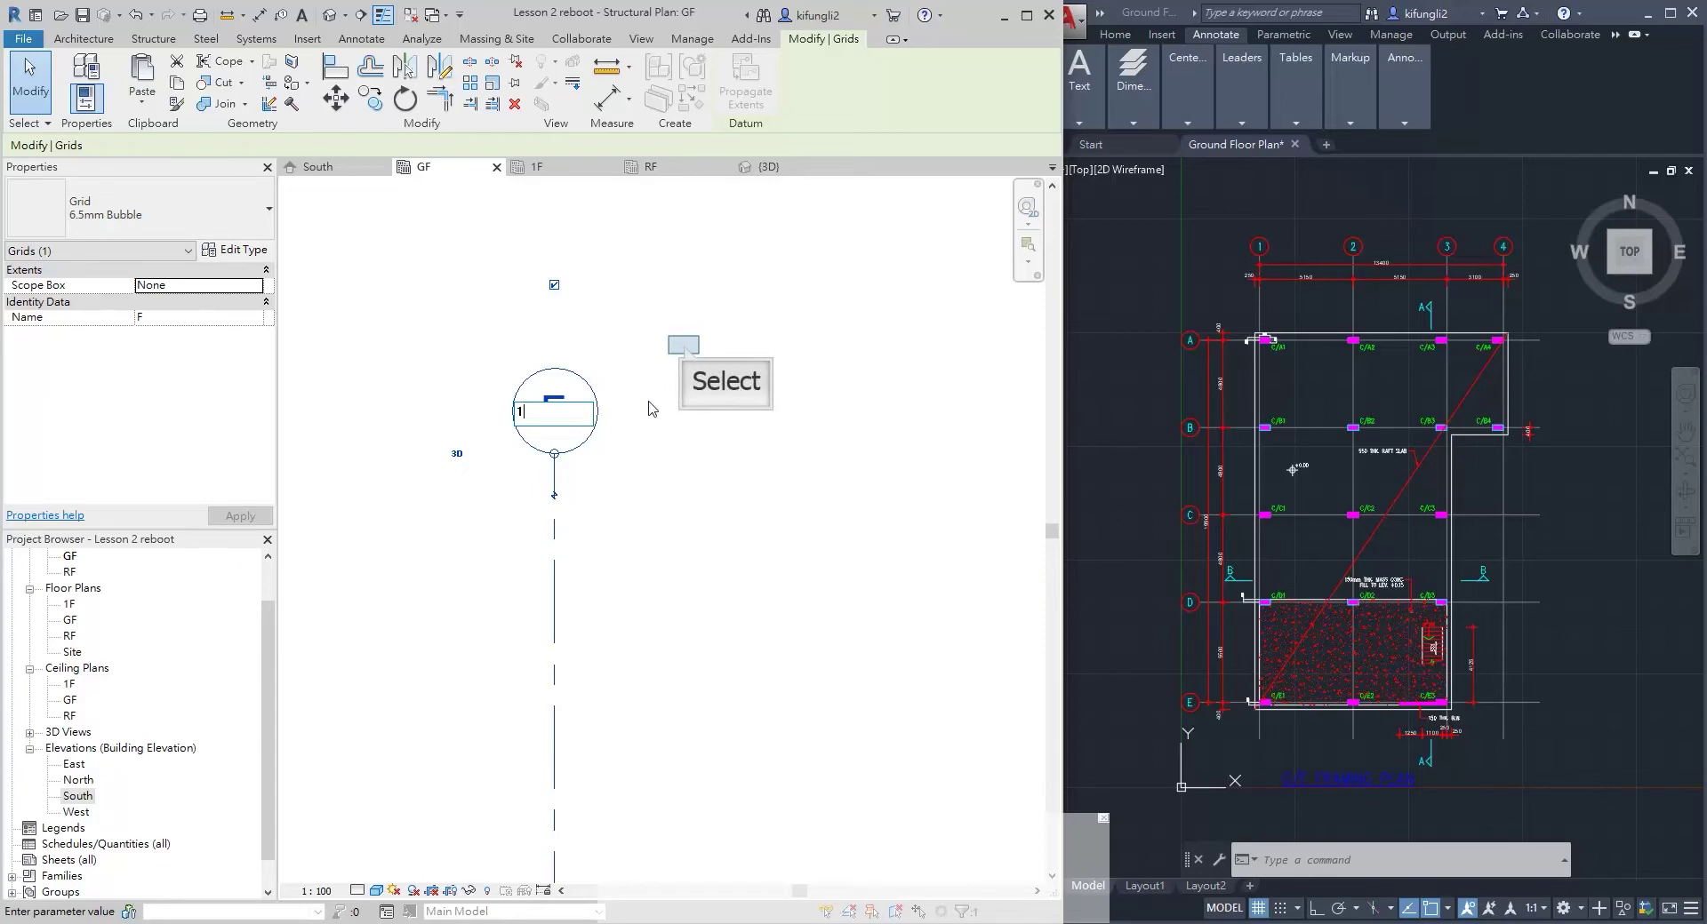
scroll(686, 355, down, 3)
scroll(687, 356, down, 2)
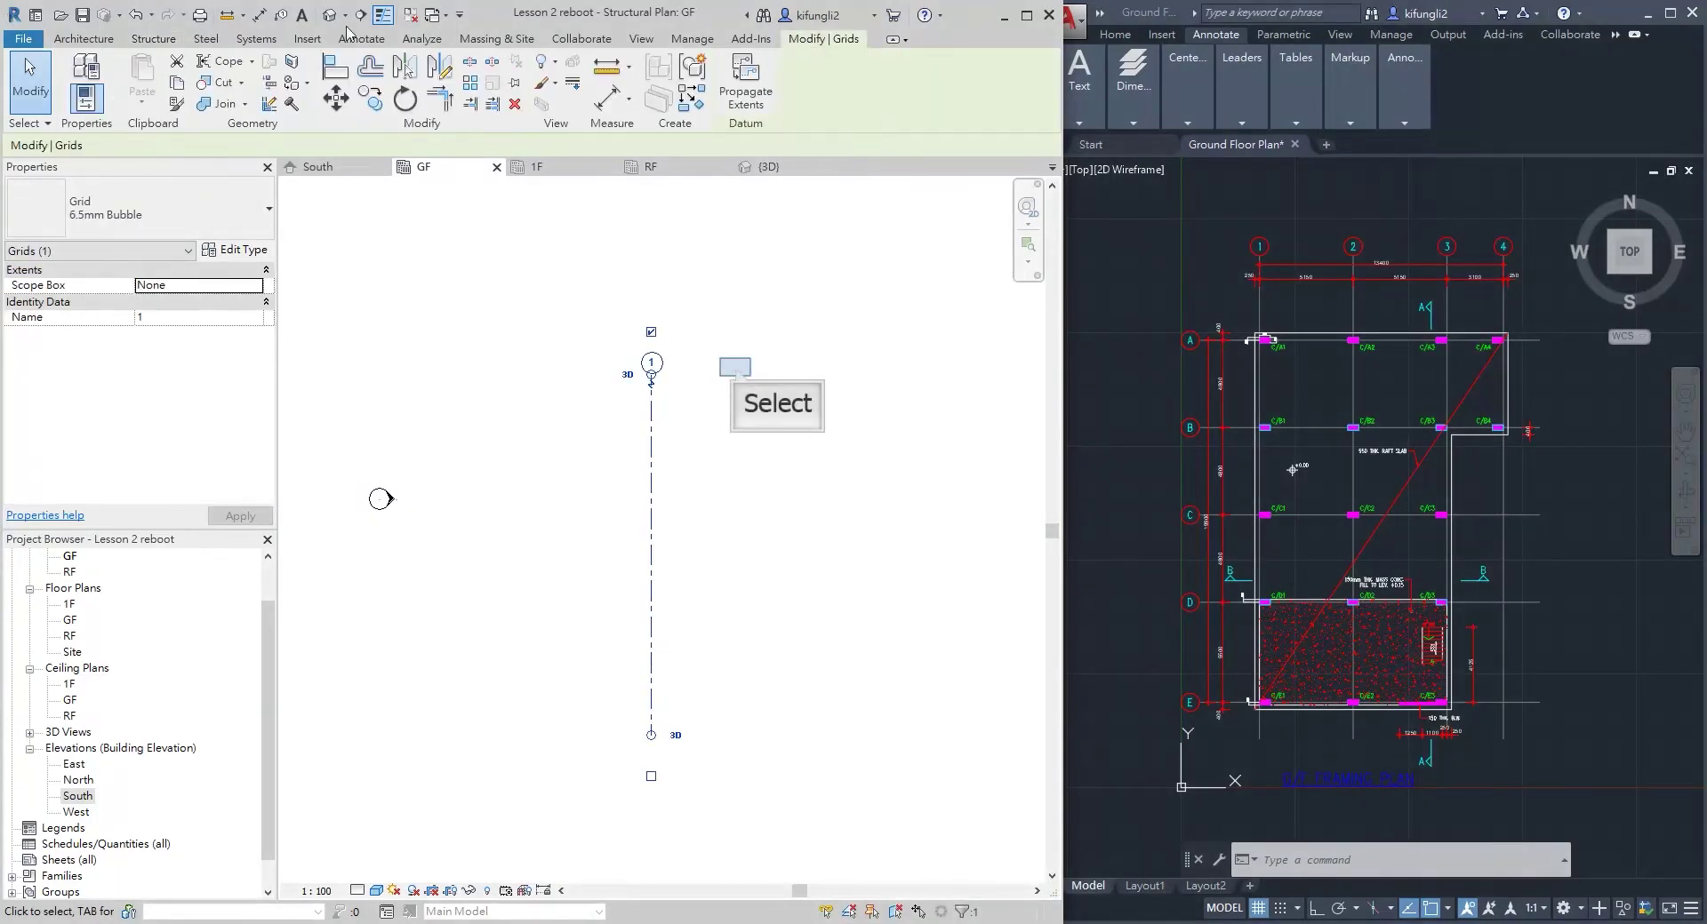
click(735, 365)
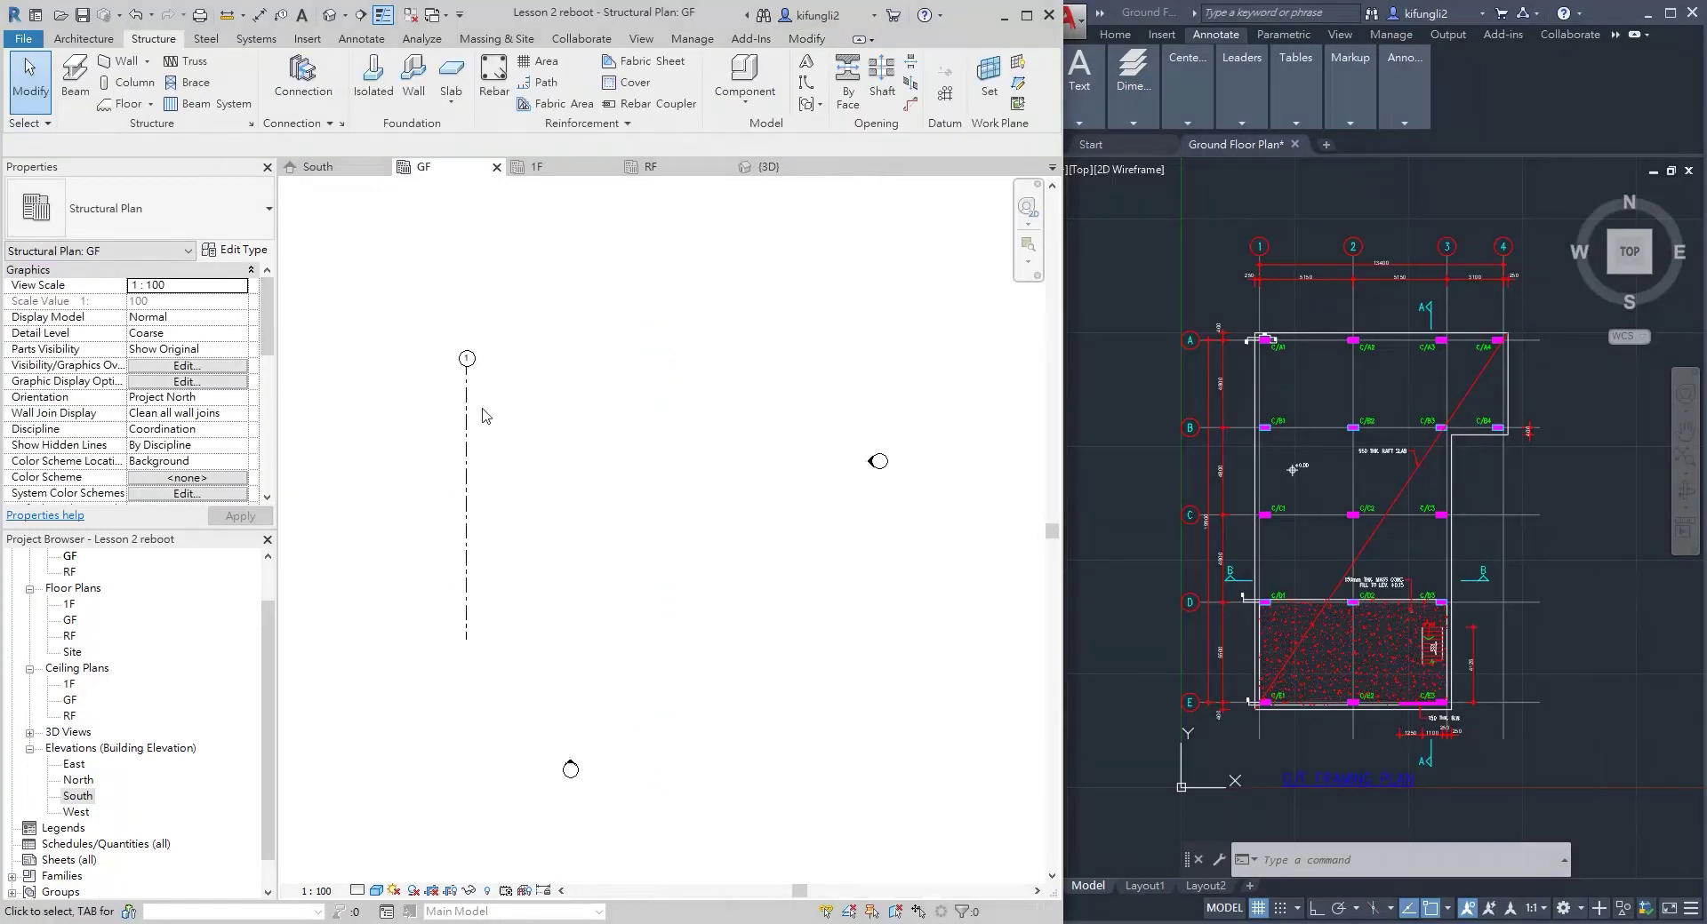
Draw a second vertical grid line about 3300 mm east of grid 1, with its ends aligned to grid 1
middle_drag(481, 410, 480, 430)
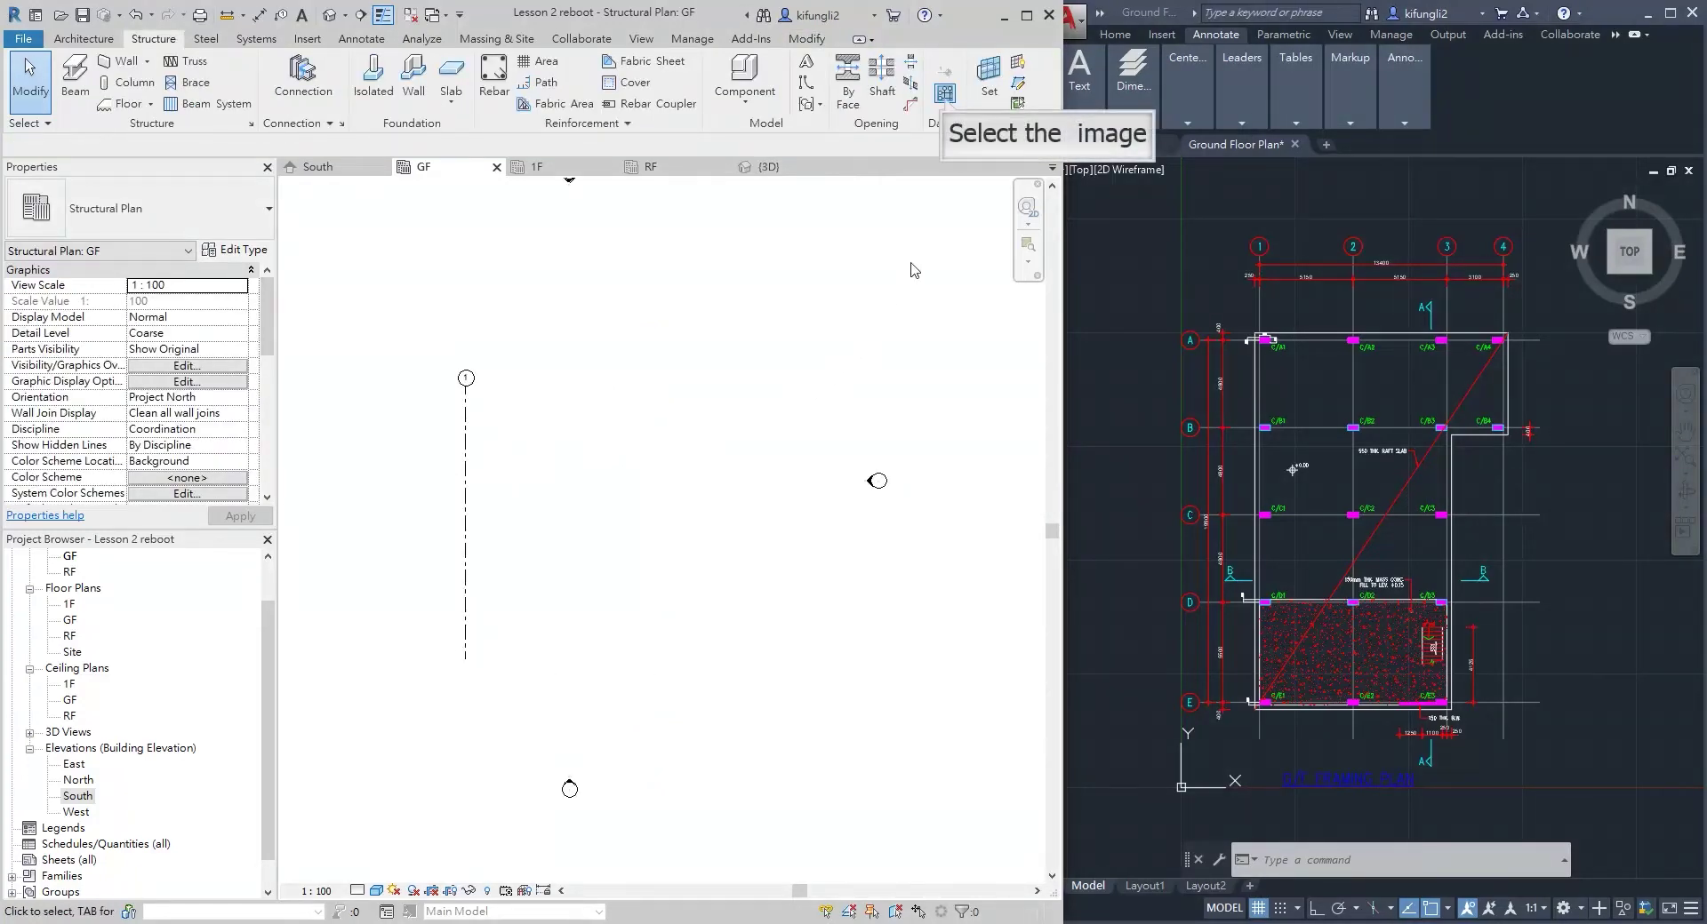
click(945, 94)
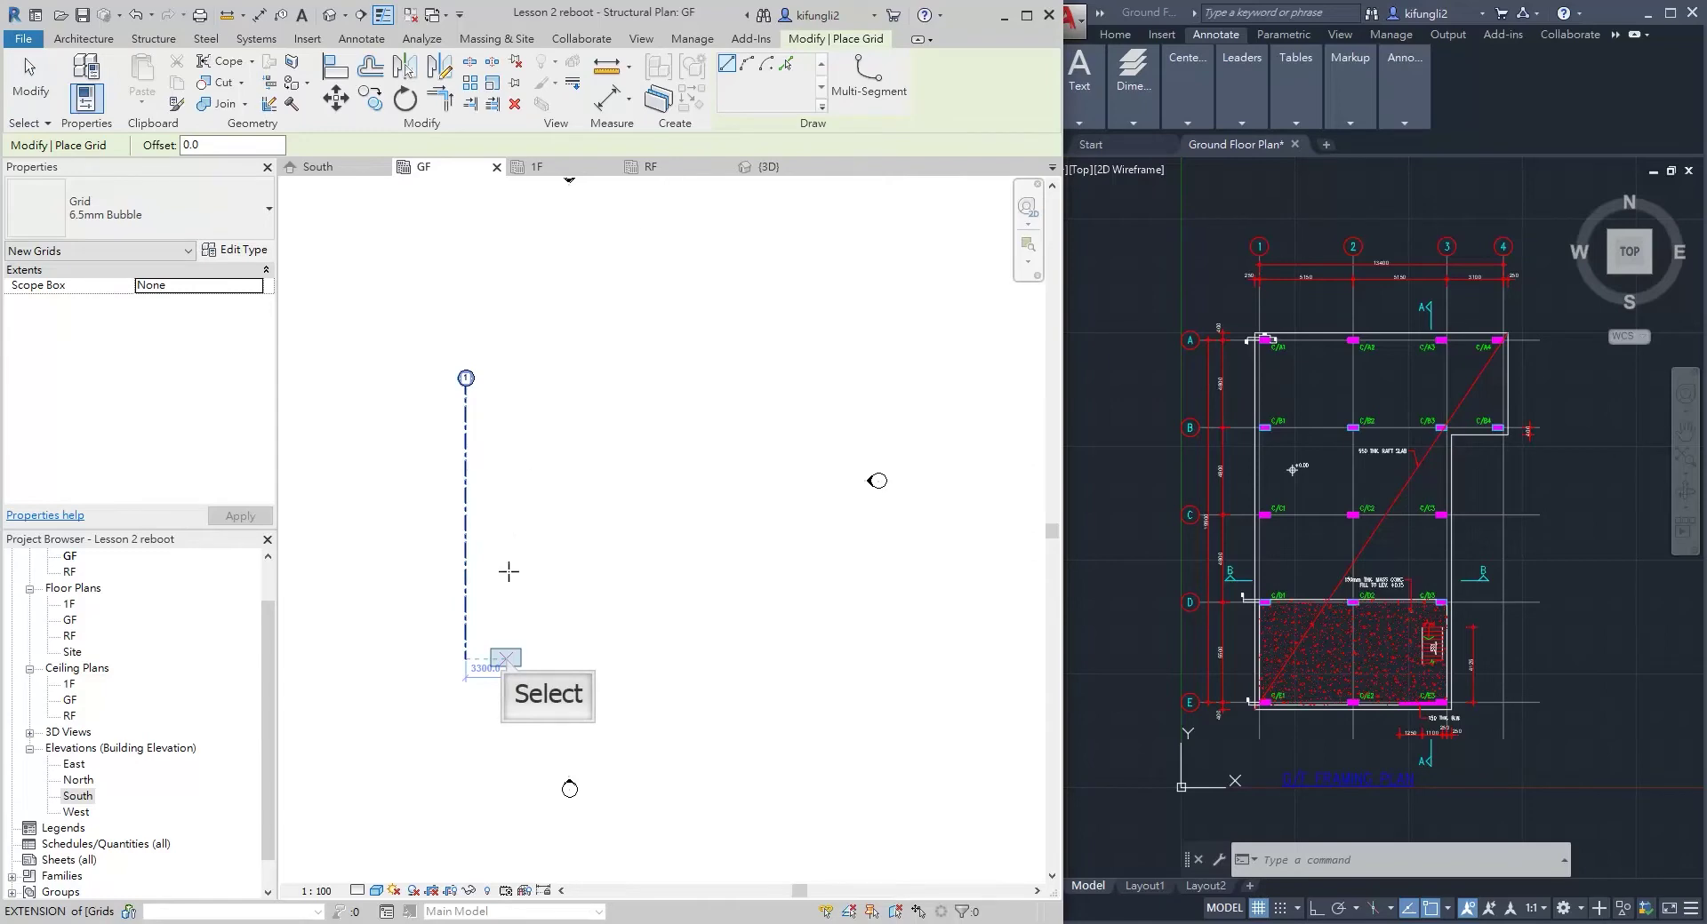
click(505, 658)
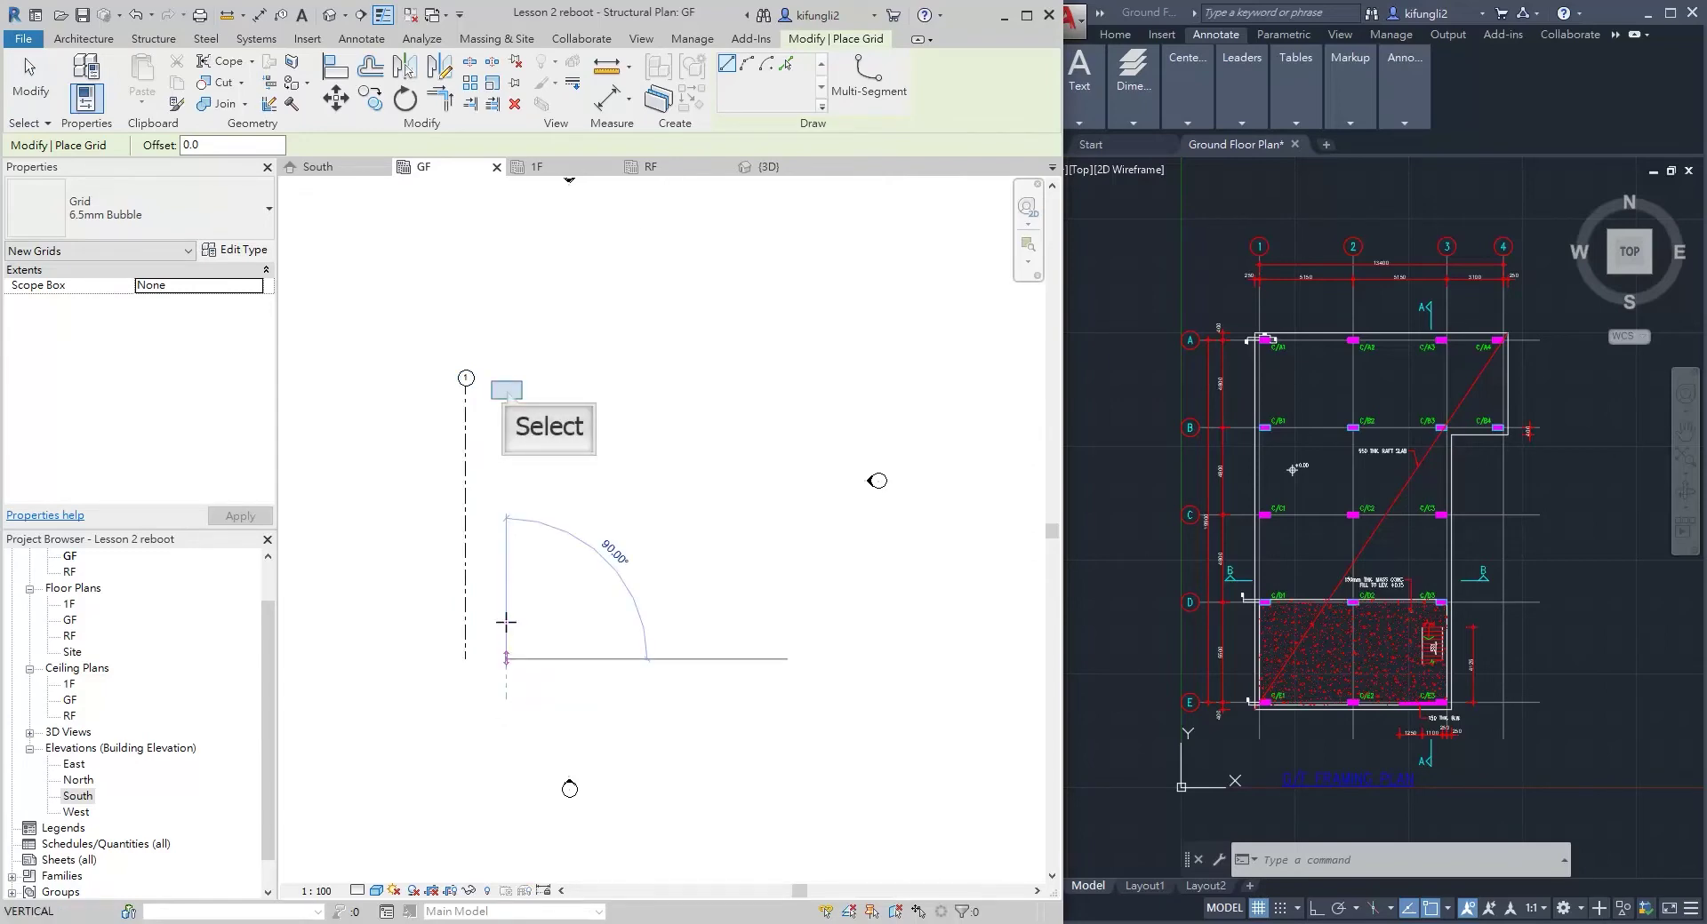
click(506, 386)
scroll(506, 389, up, 2)
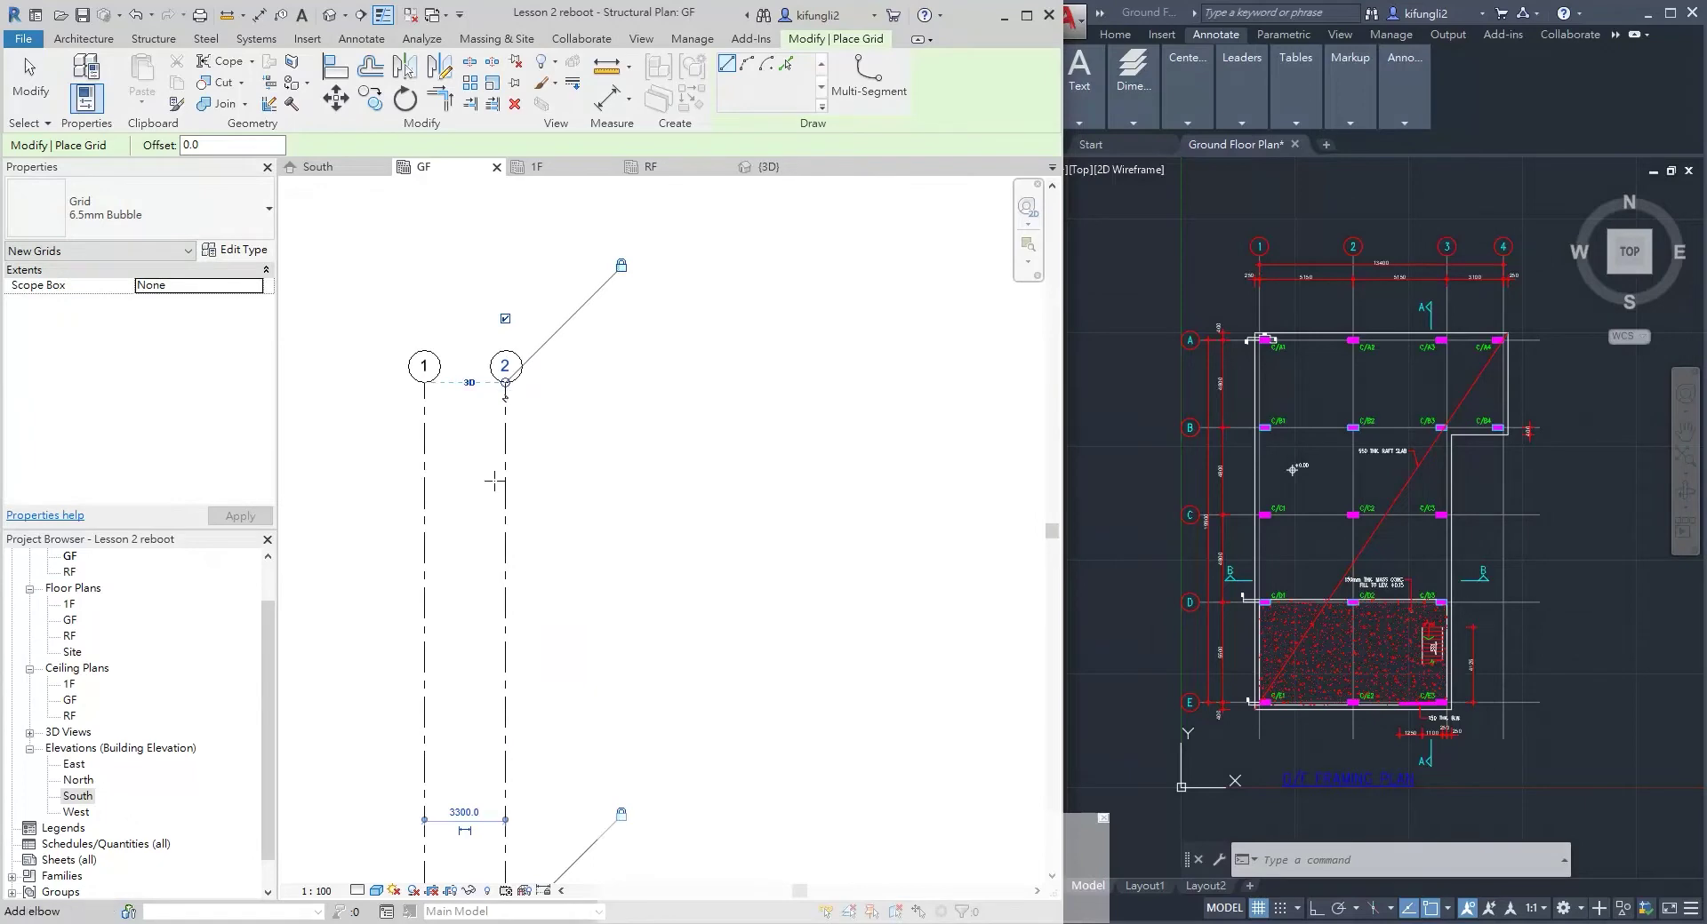
key(Escape)
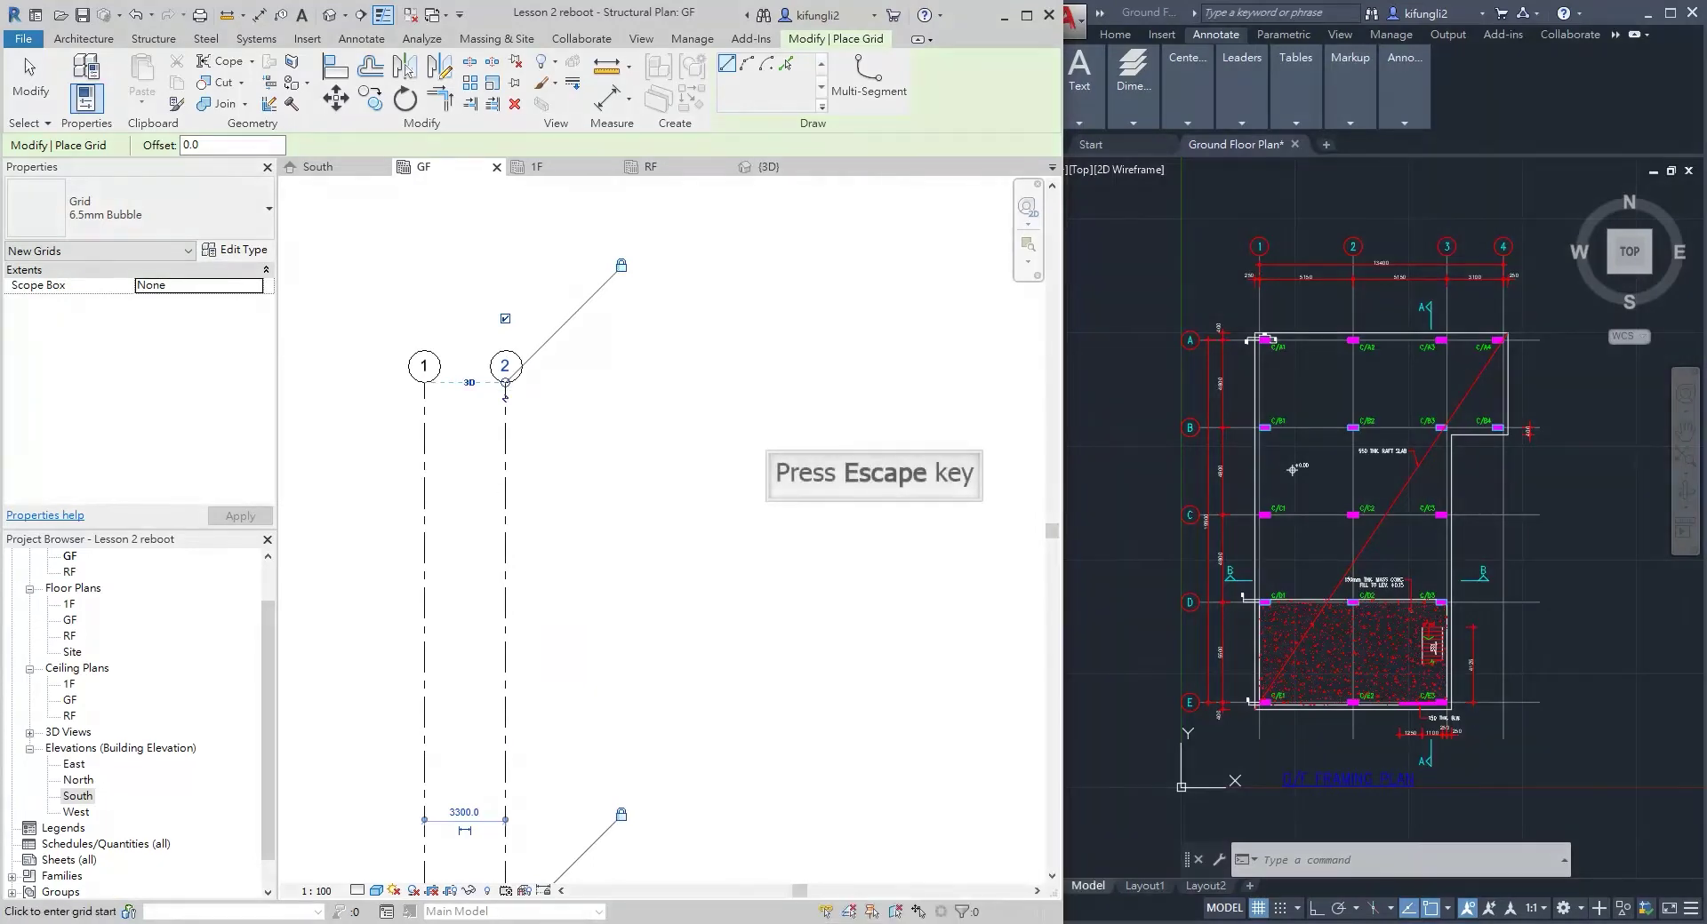
key(Escape)
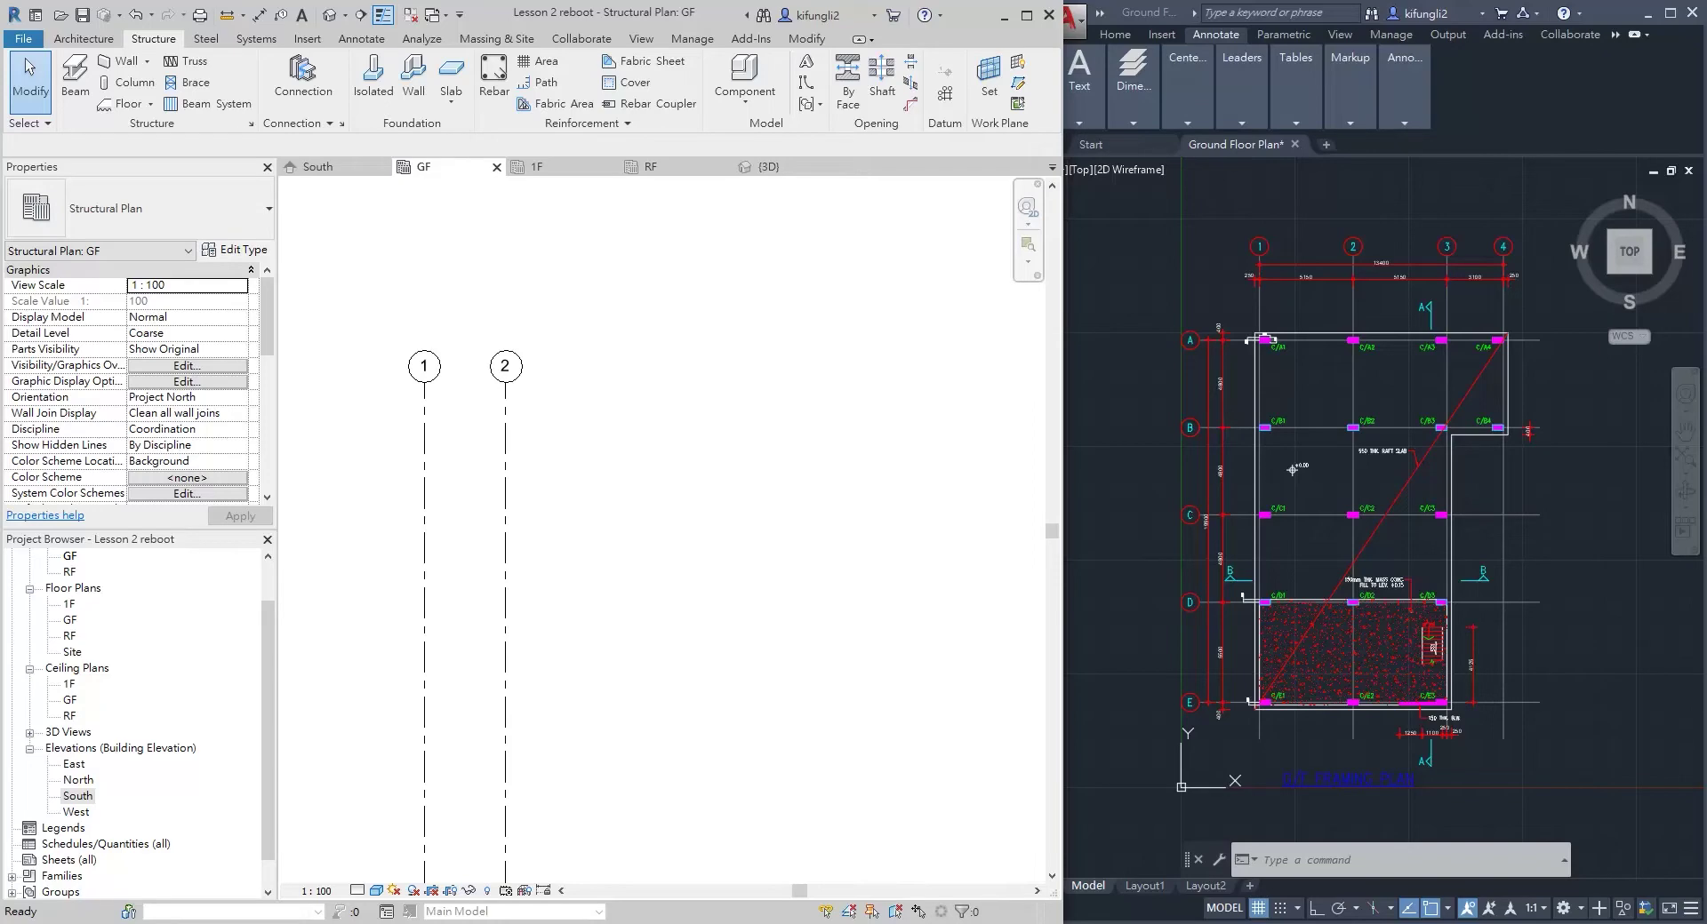
Set the spacing between grids 1 and 2 to 5150 mm, following the dimension in the AutoCAD ground floor plan
scroll(1280, 257, up, 5)
middle_drag(1247, 393, 1259, 327)
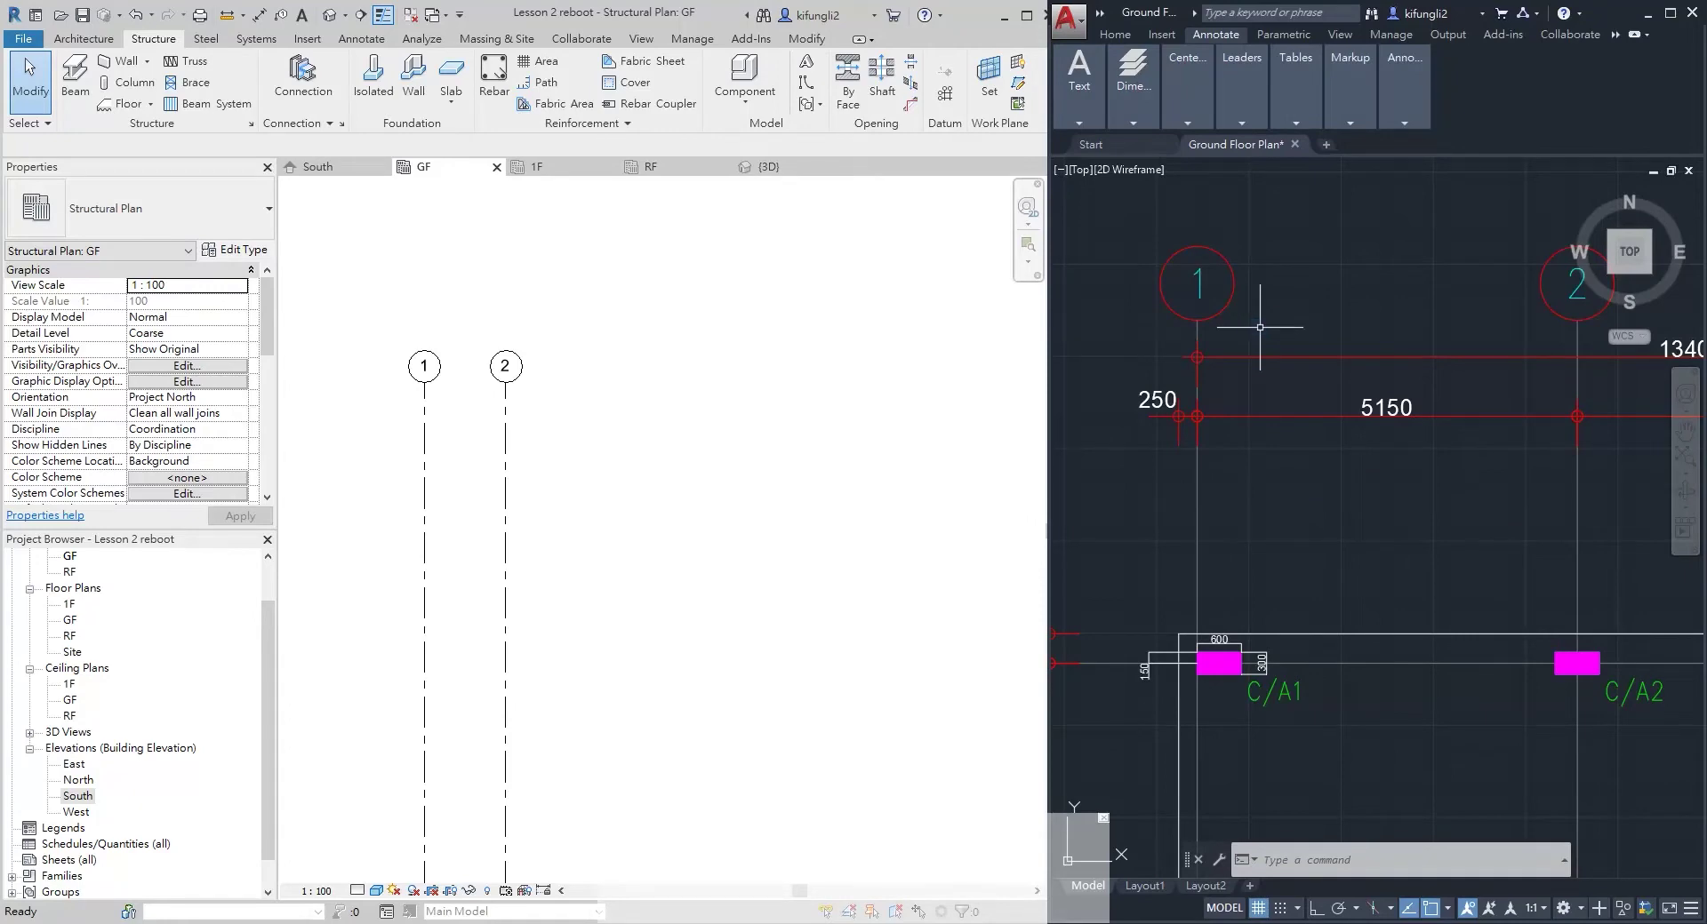
middle_drag(1260, 327, 1244, 416)
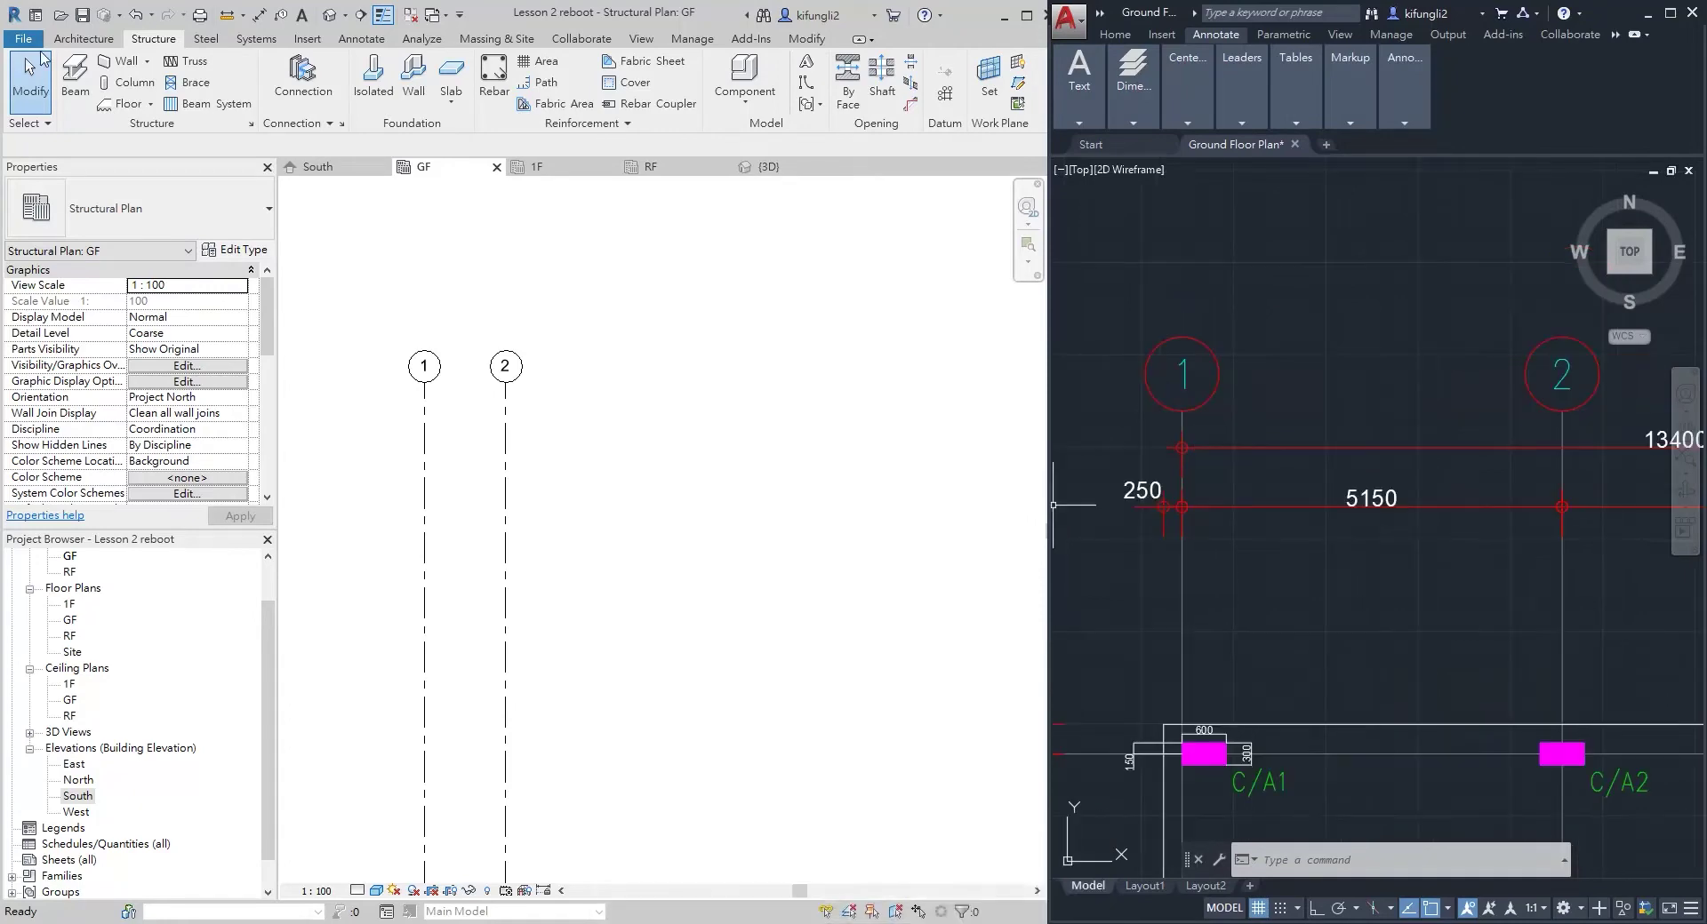
click(454, 578)
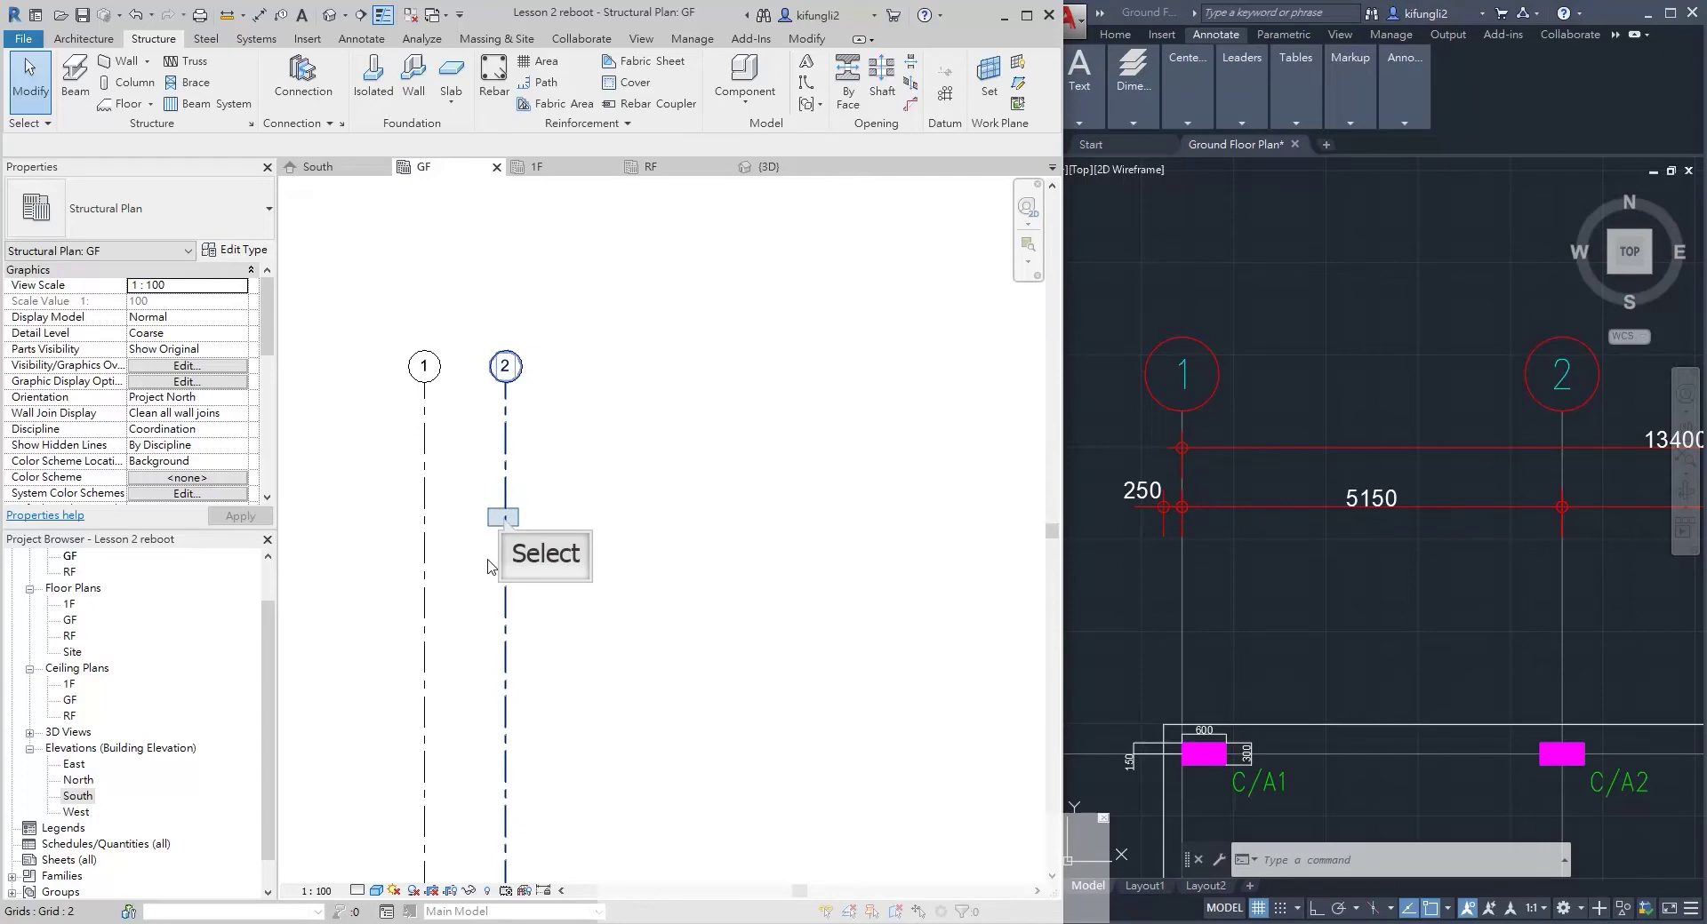
click(504, 522)
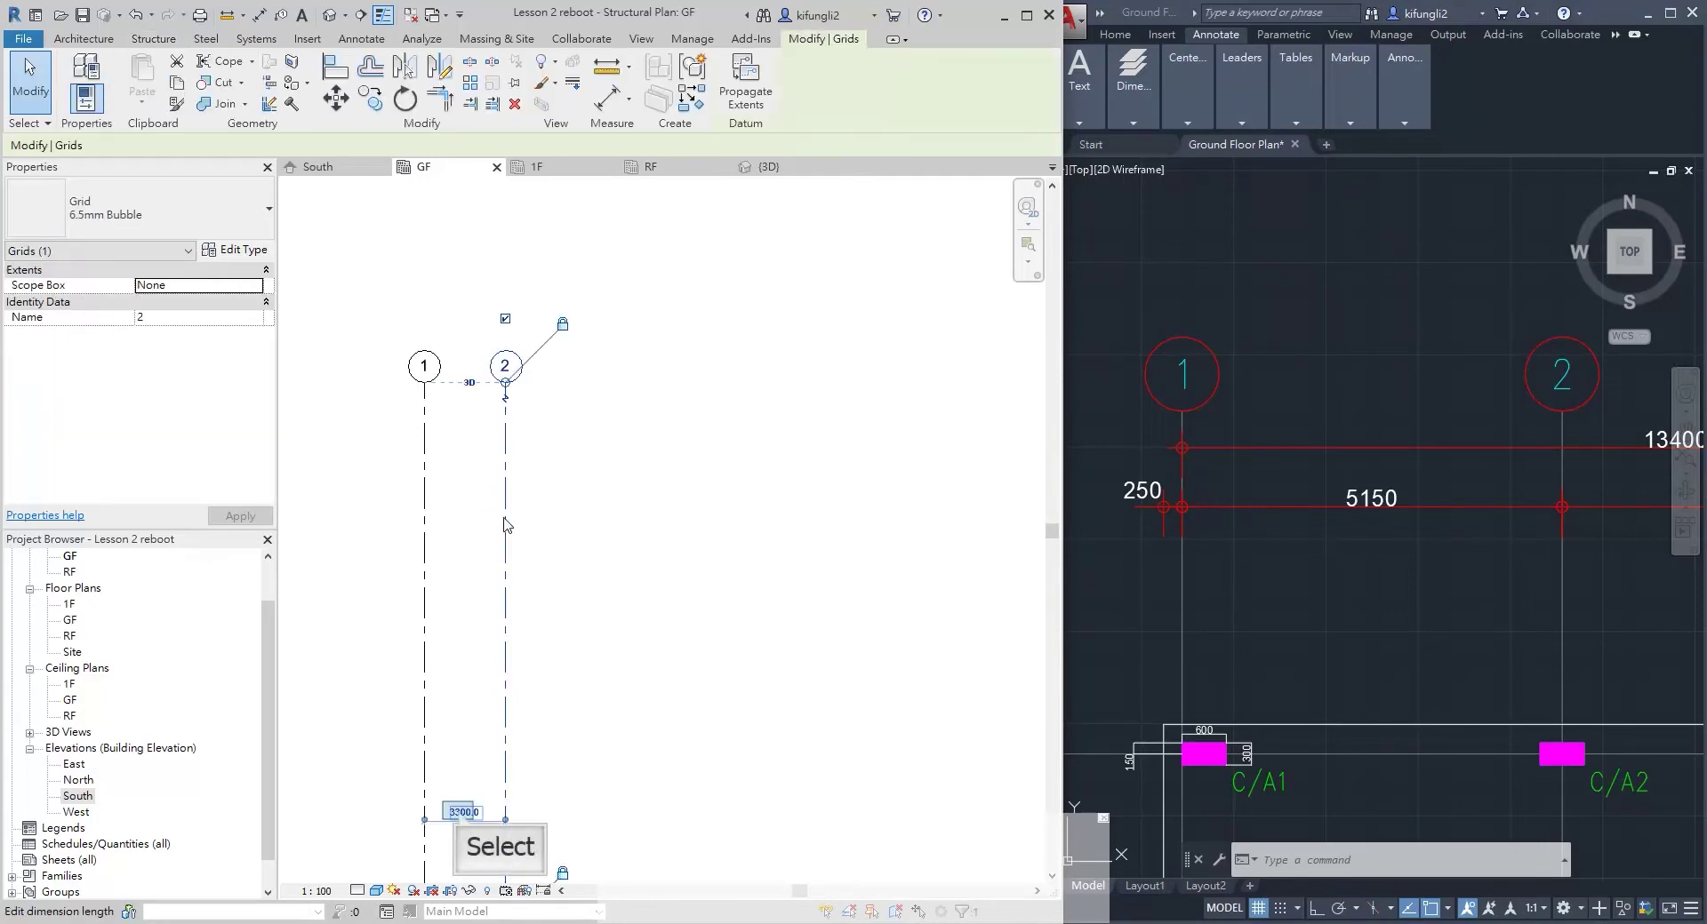
click(463, 814)
text(5)
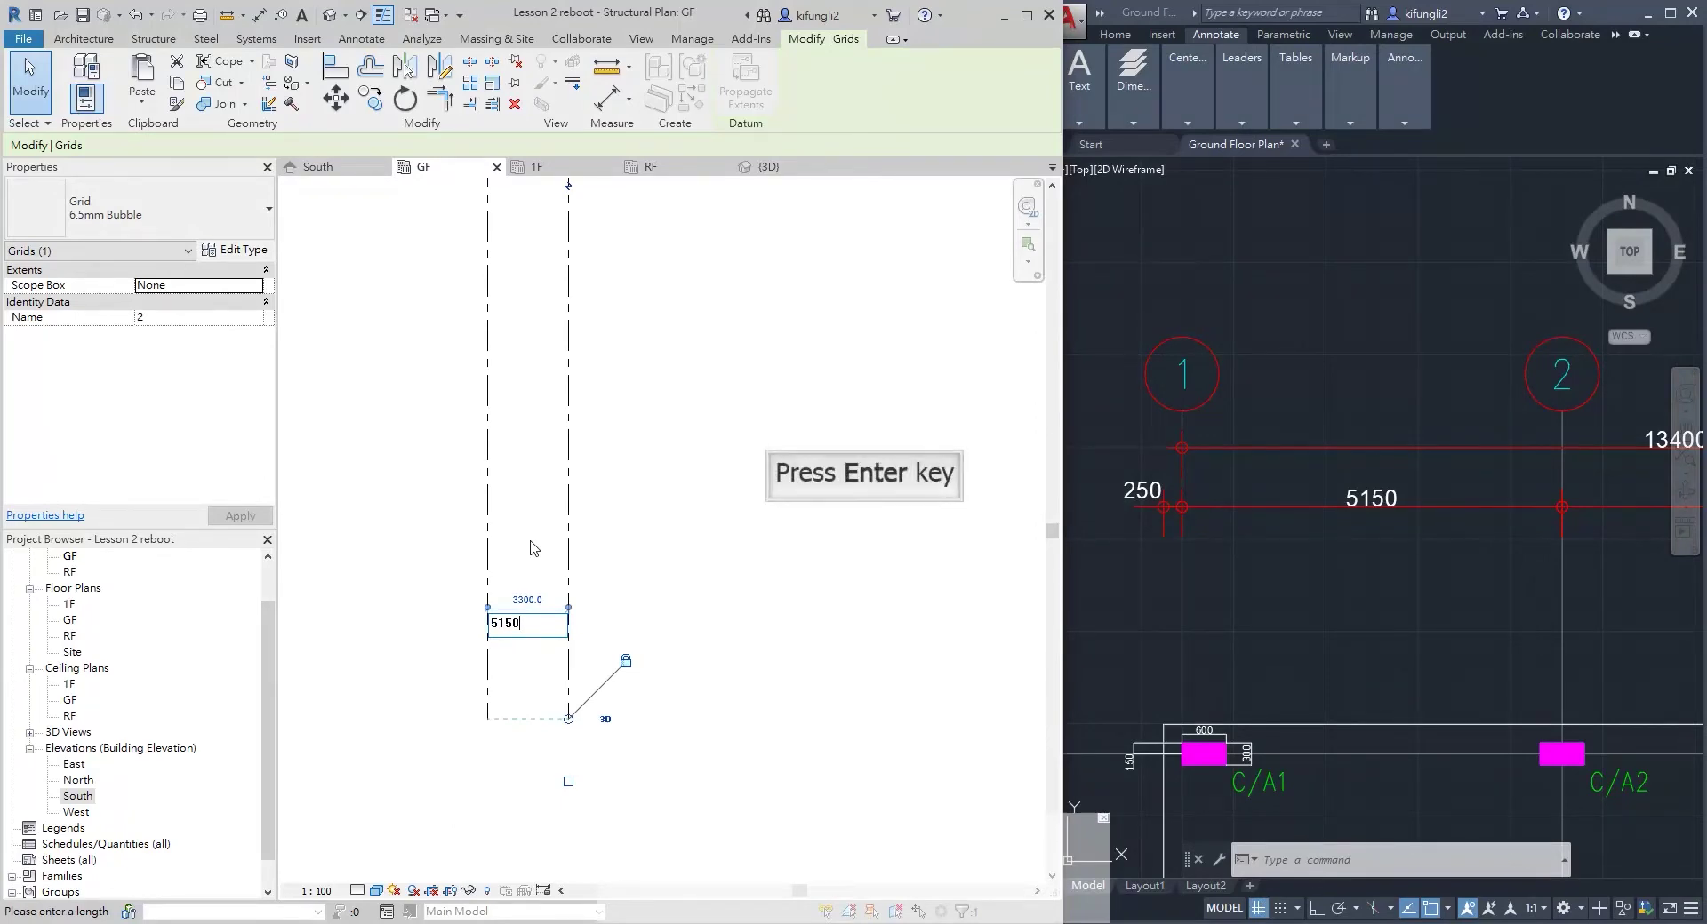
text(150)
key(Return)
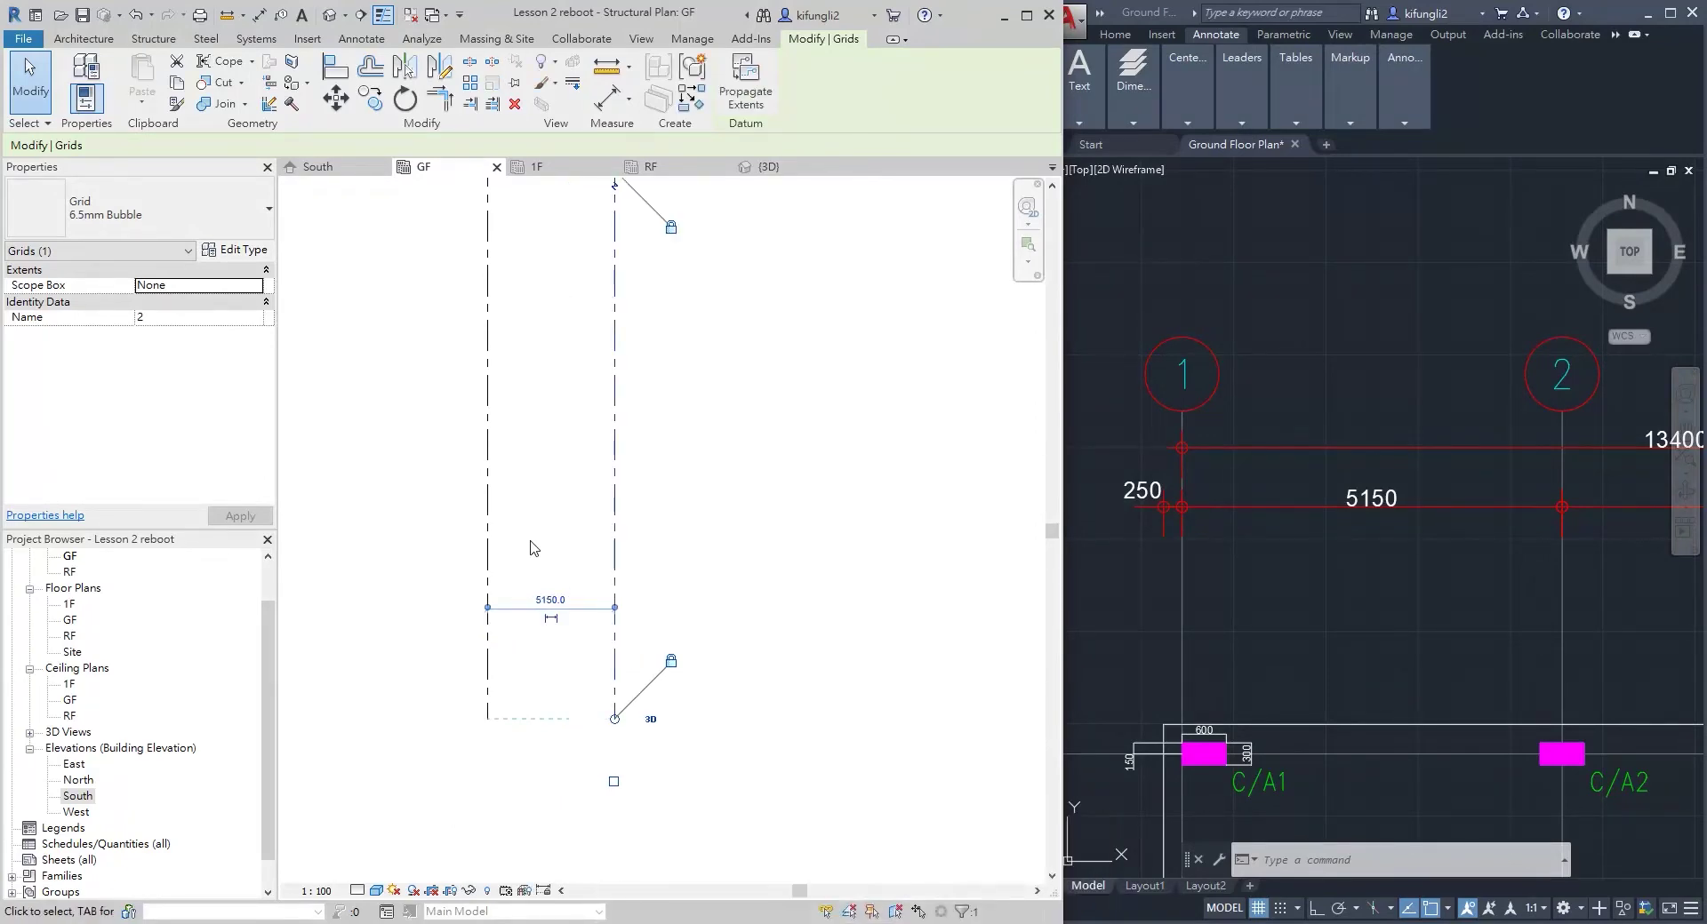
key(Escape)
Draw a third vertical grid line about 5500 mm east of grid 2, with its ends aligned to the existing grids
scroll(532, 548, down, 2)
scroll(1307, 446, down, 2)
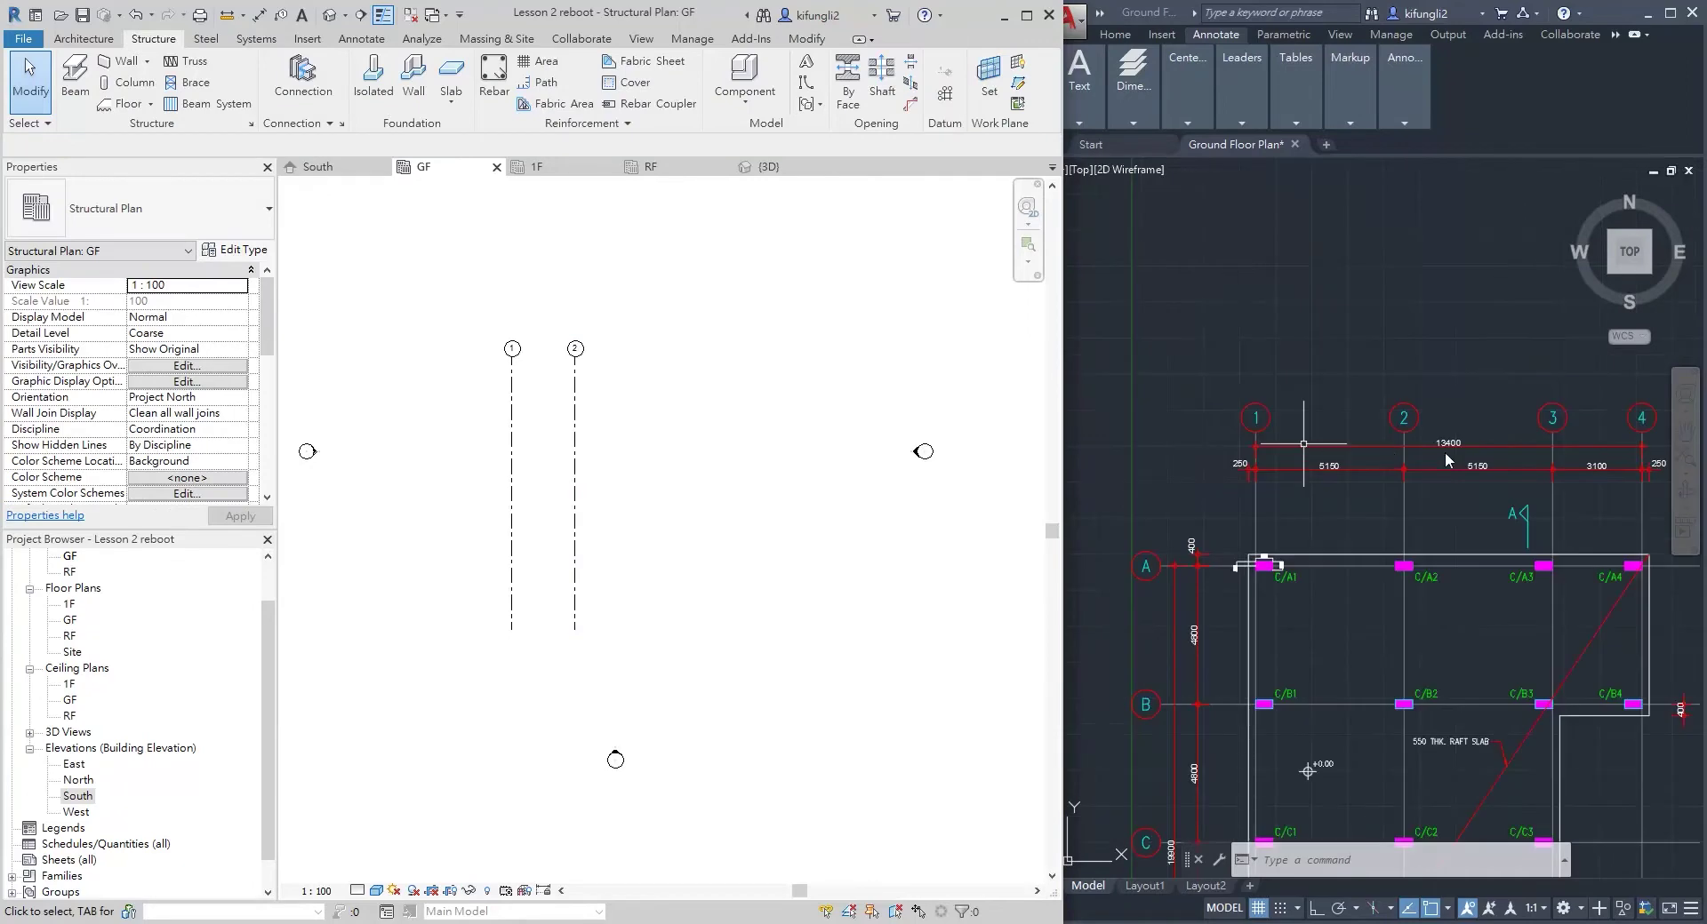
scroll(1544, 456, up, 2)
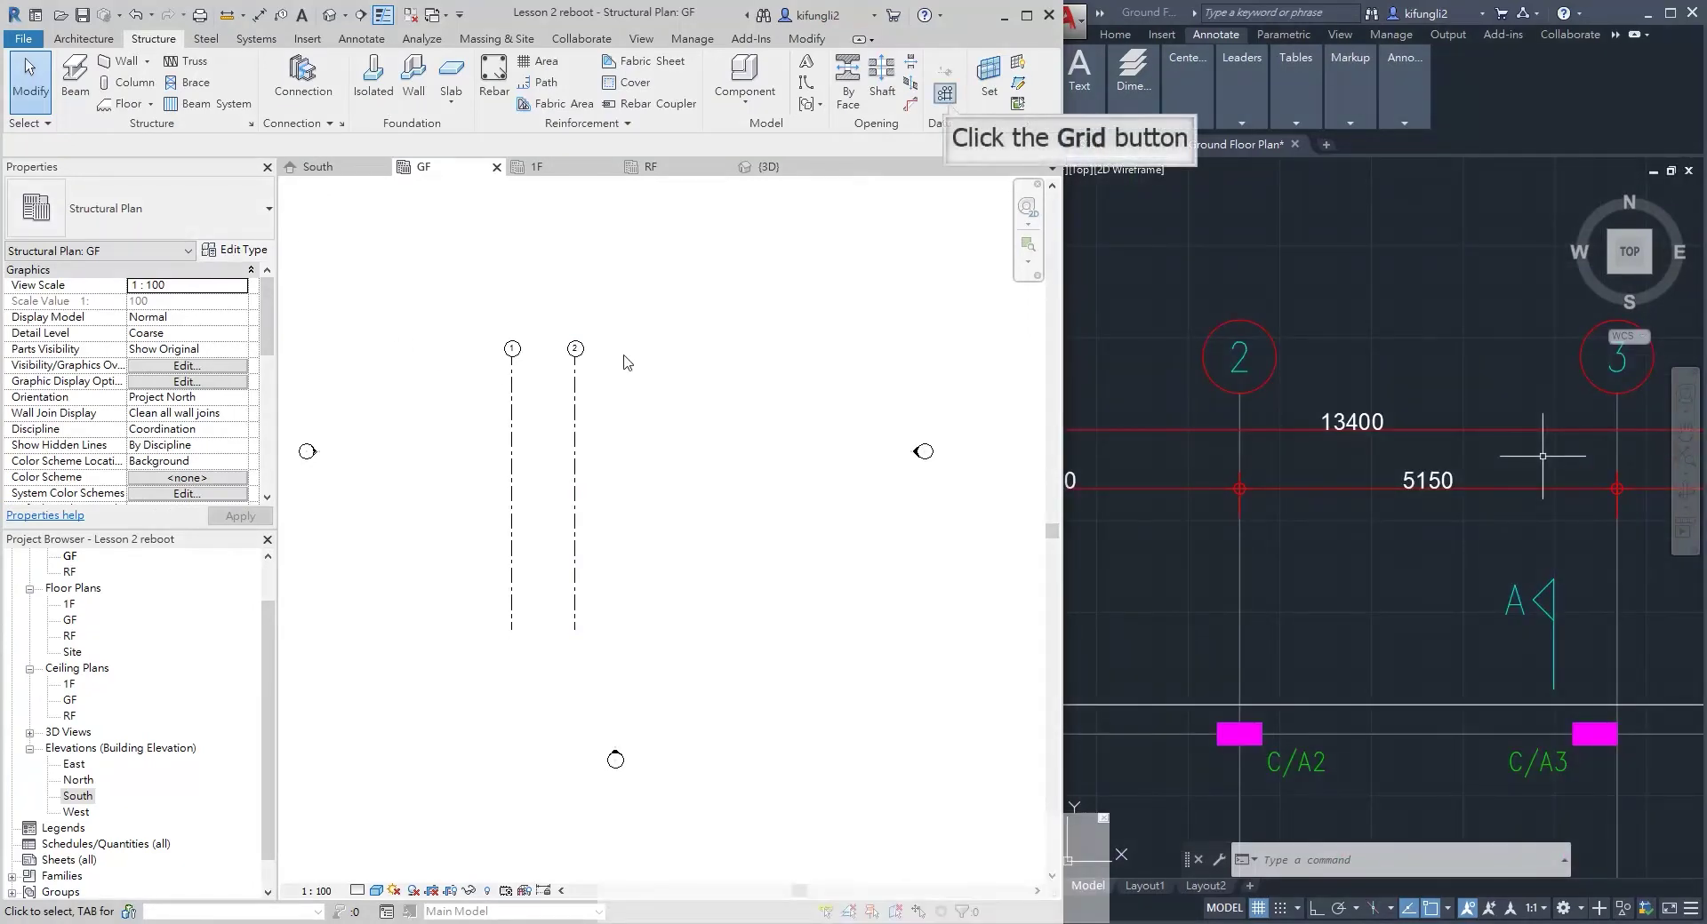
click(944, 93)
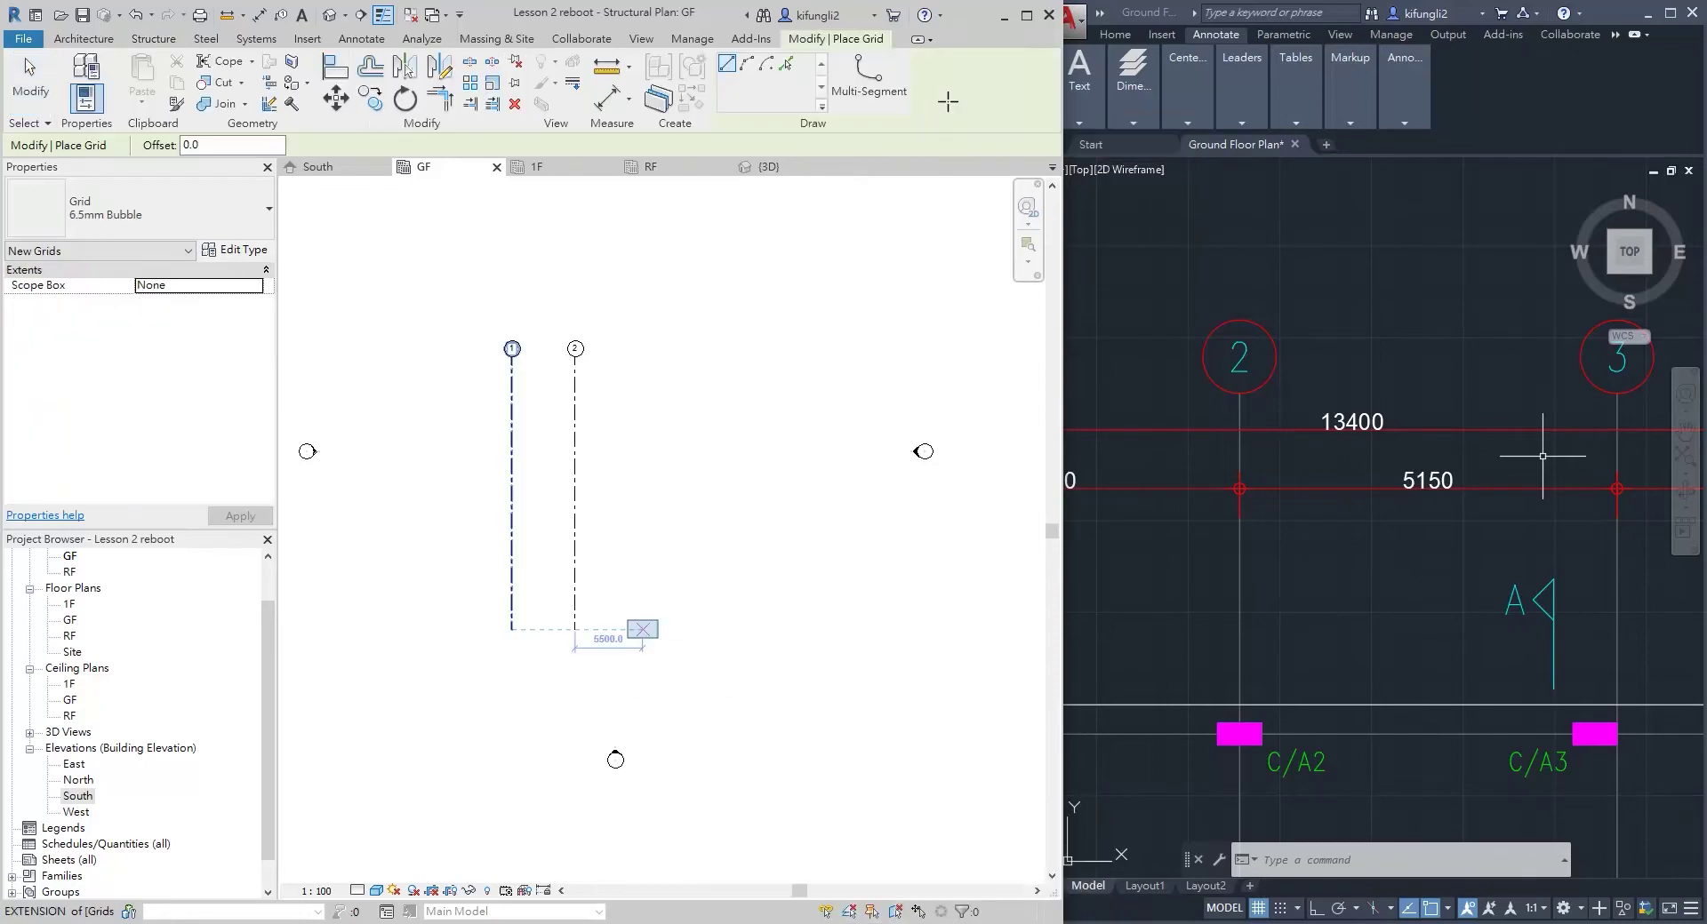
click(642, 630)
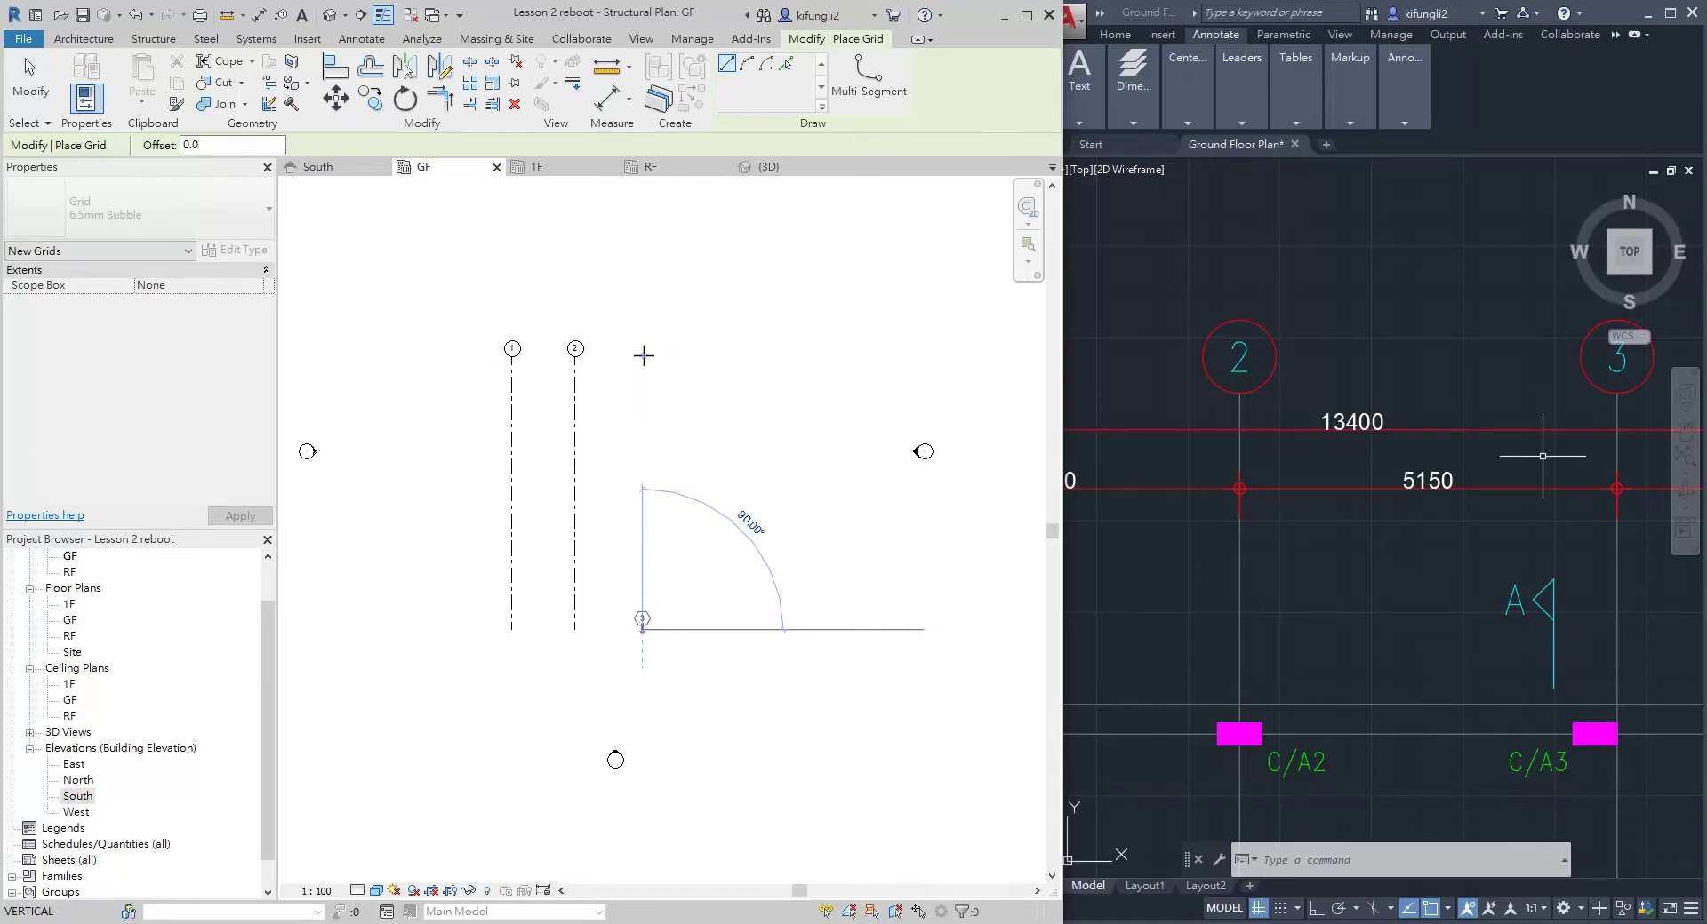
click(644, 356)
key(Escape)
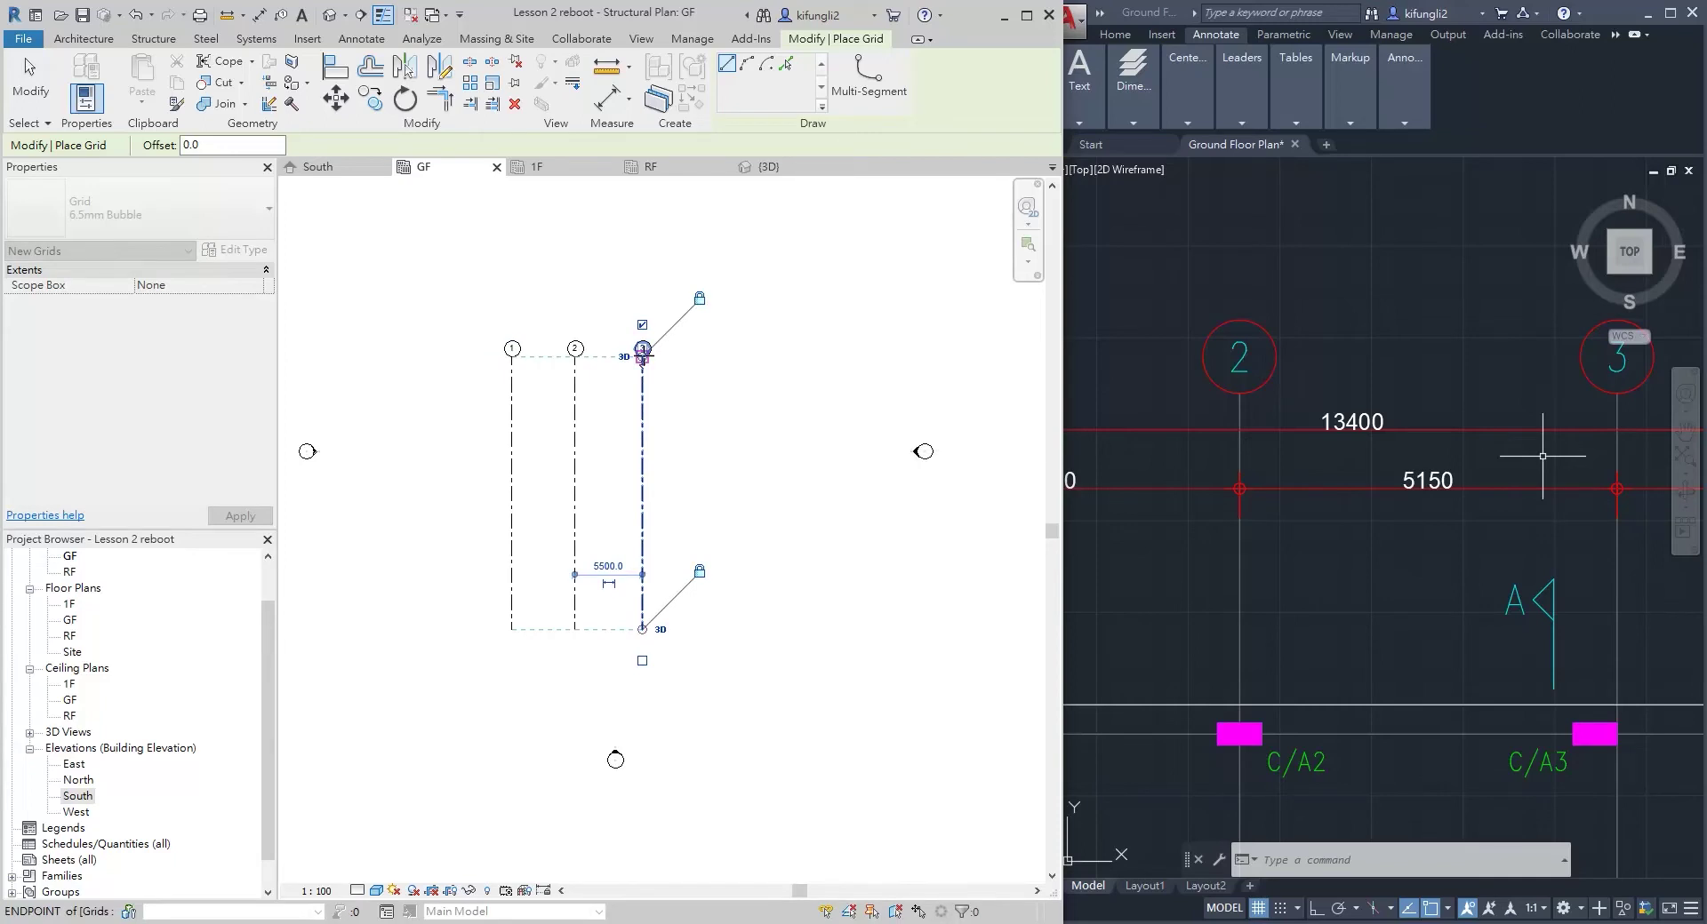
key(Escape)
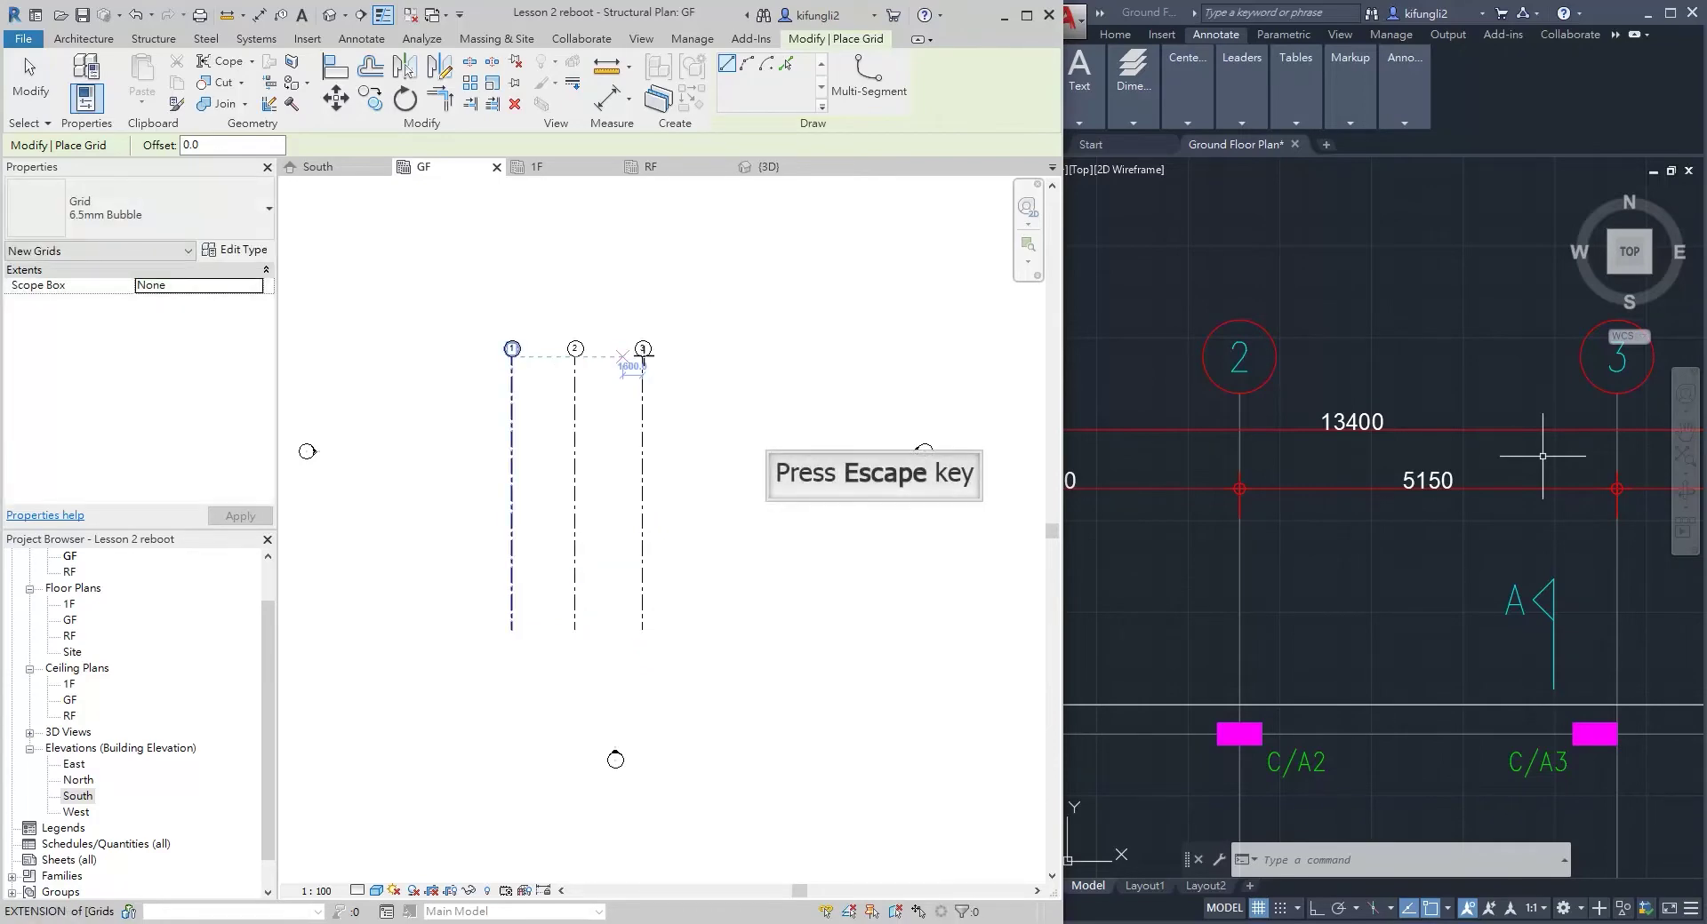
key(Escape)
Set the spacing between grids 2 and 3 to 5150 mm, following the dimension in the AutoCAD ground floor plan
scroll(621, 355, up, 3)
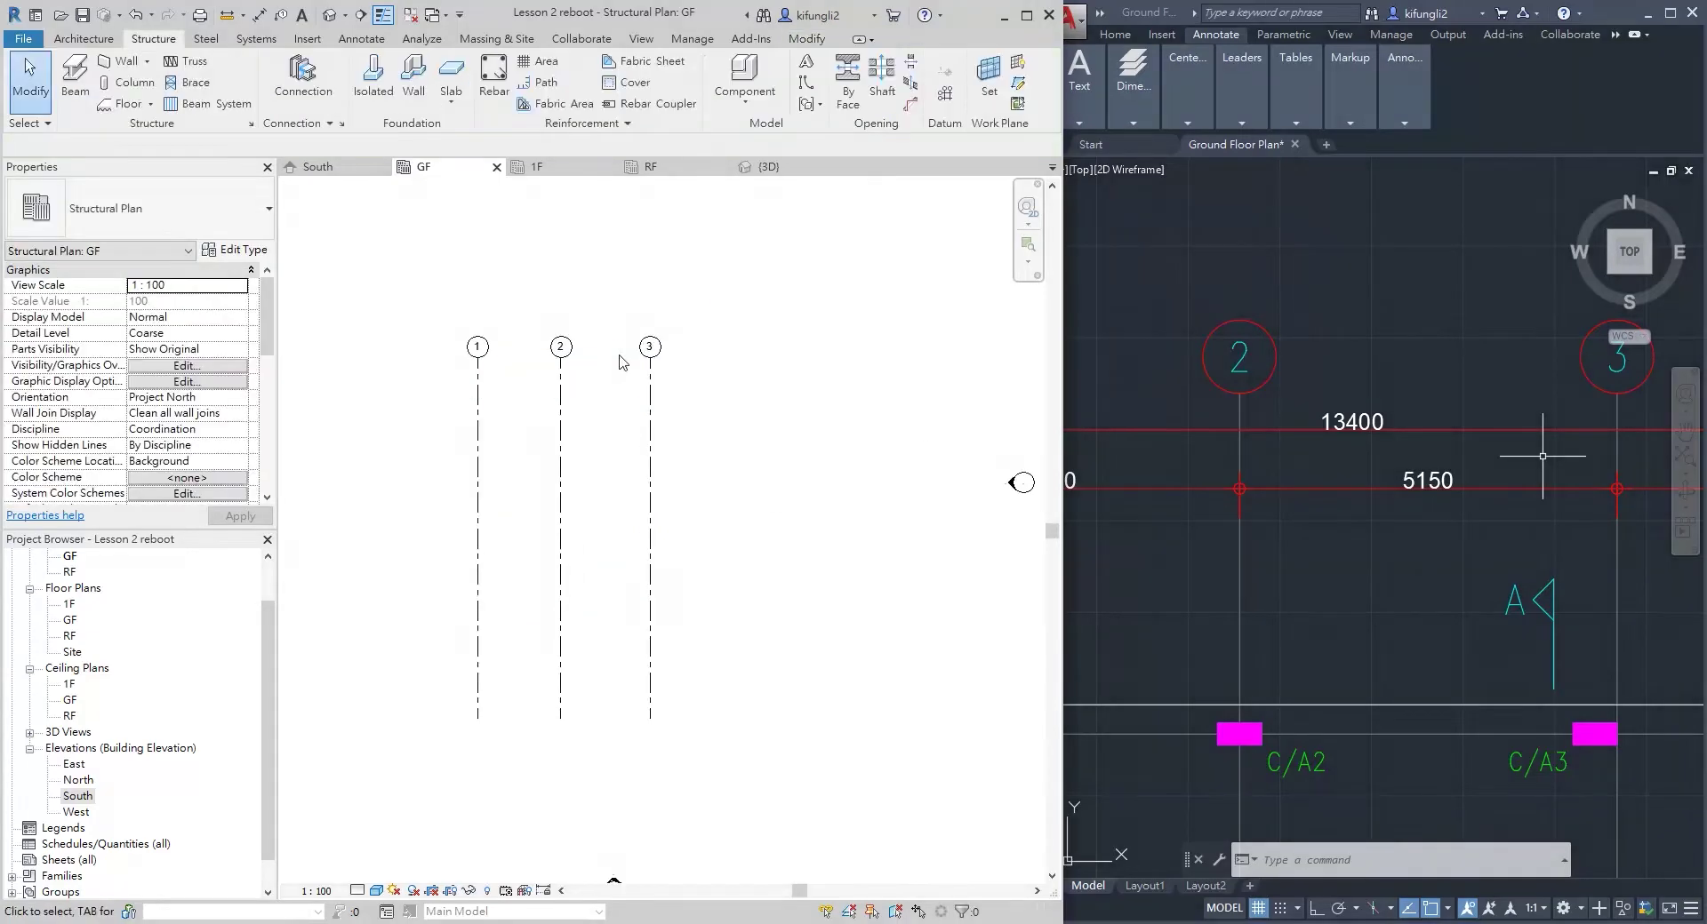
click(661, 392)
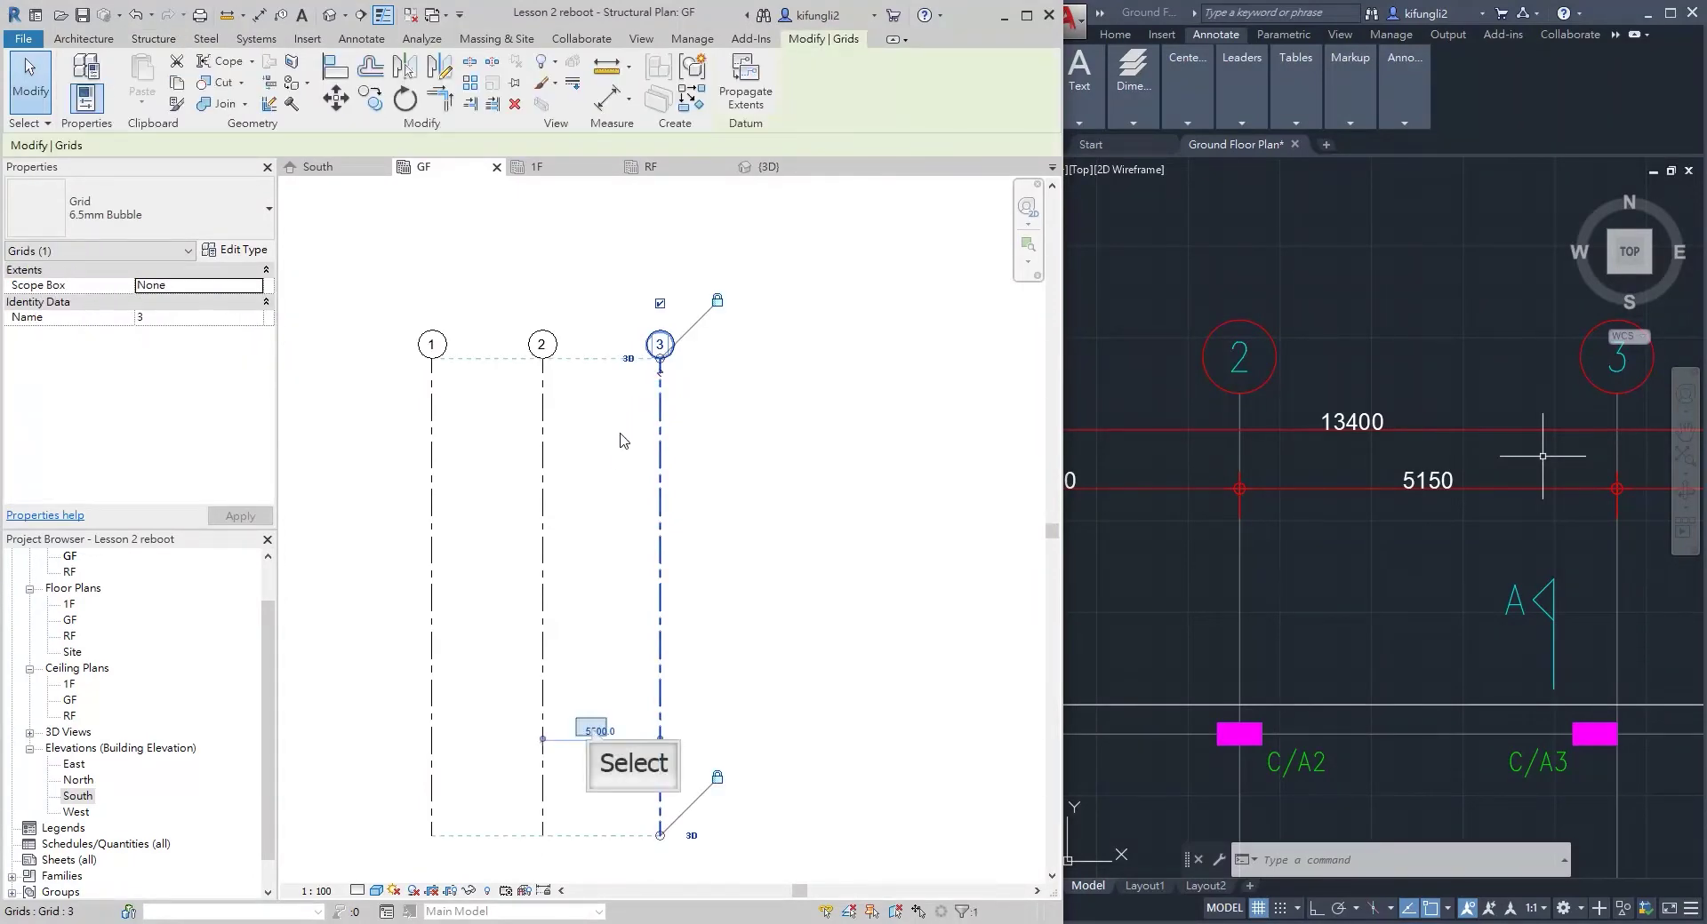
click(595, 731)
text(5150)
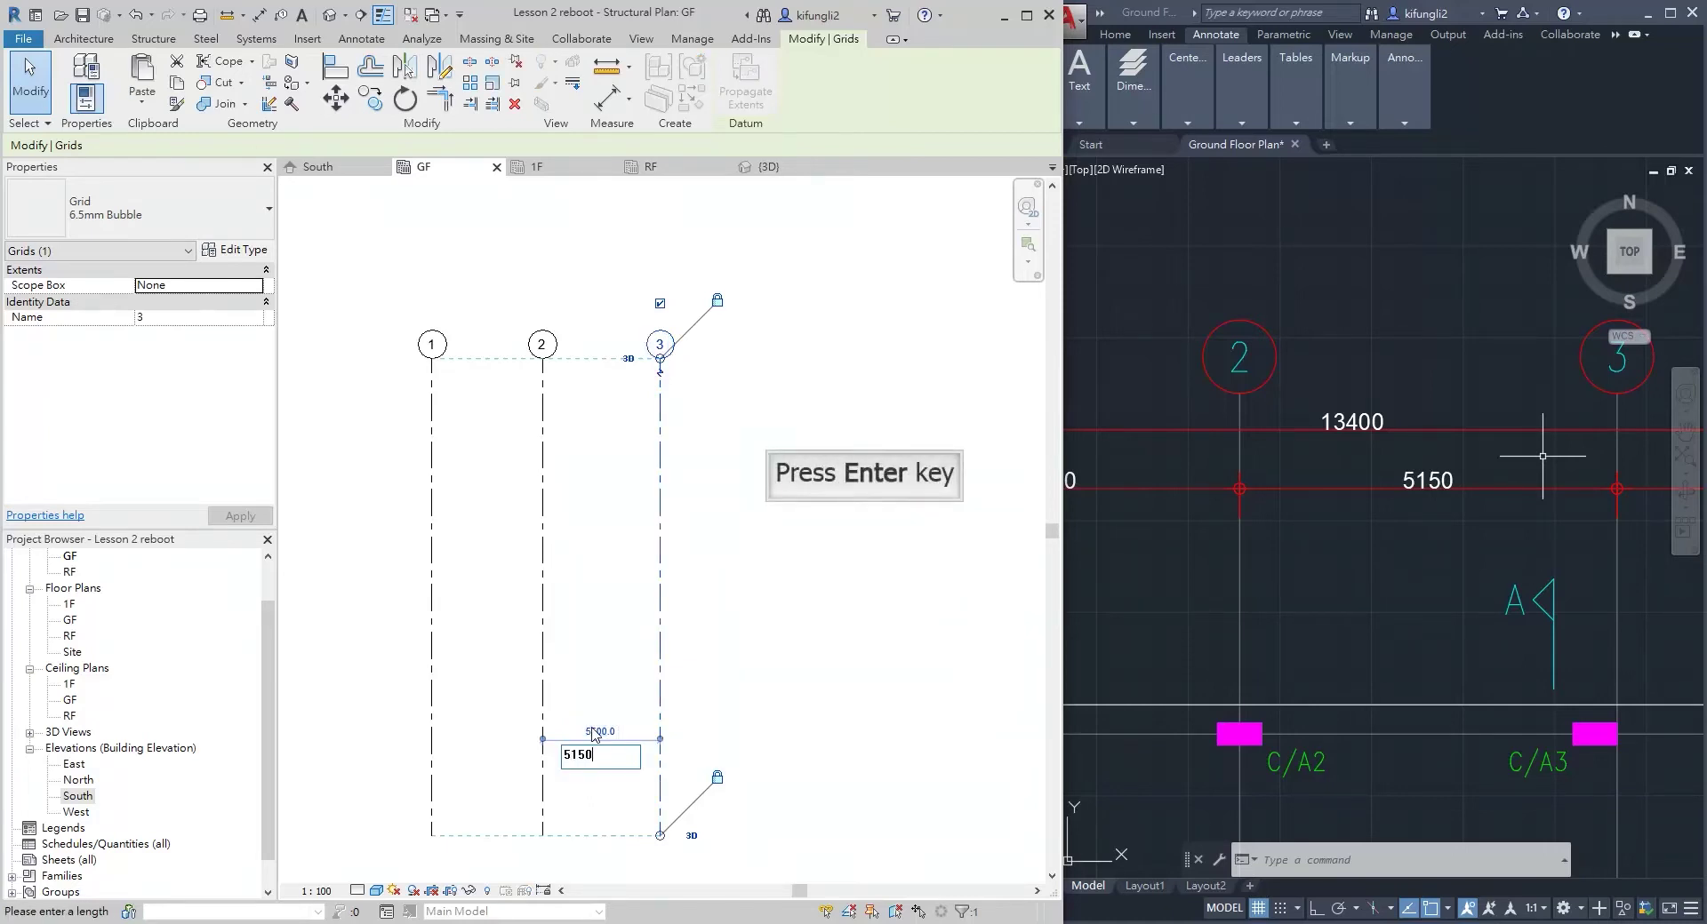
key(Return)
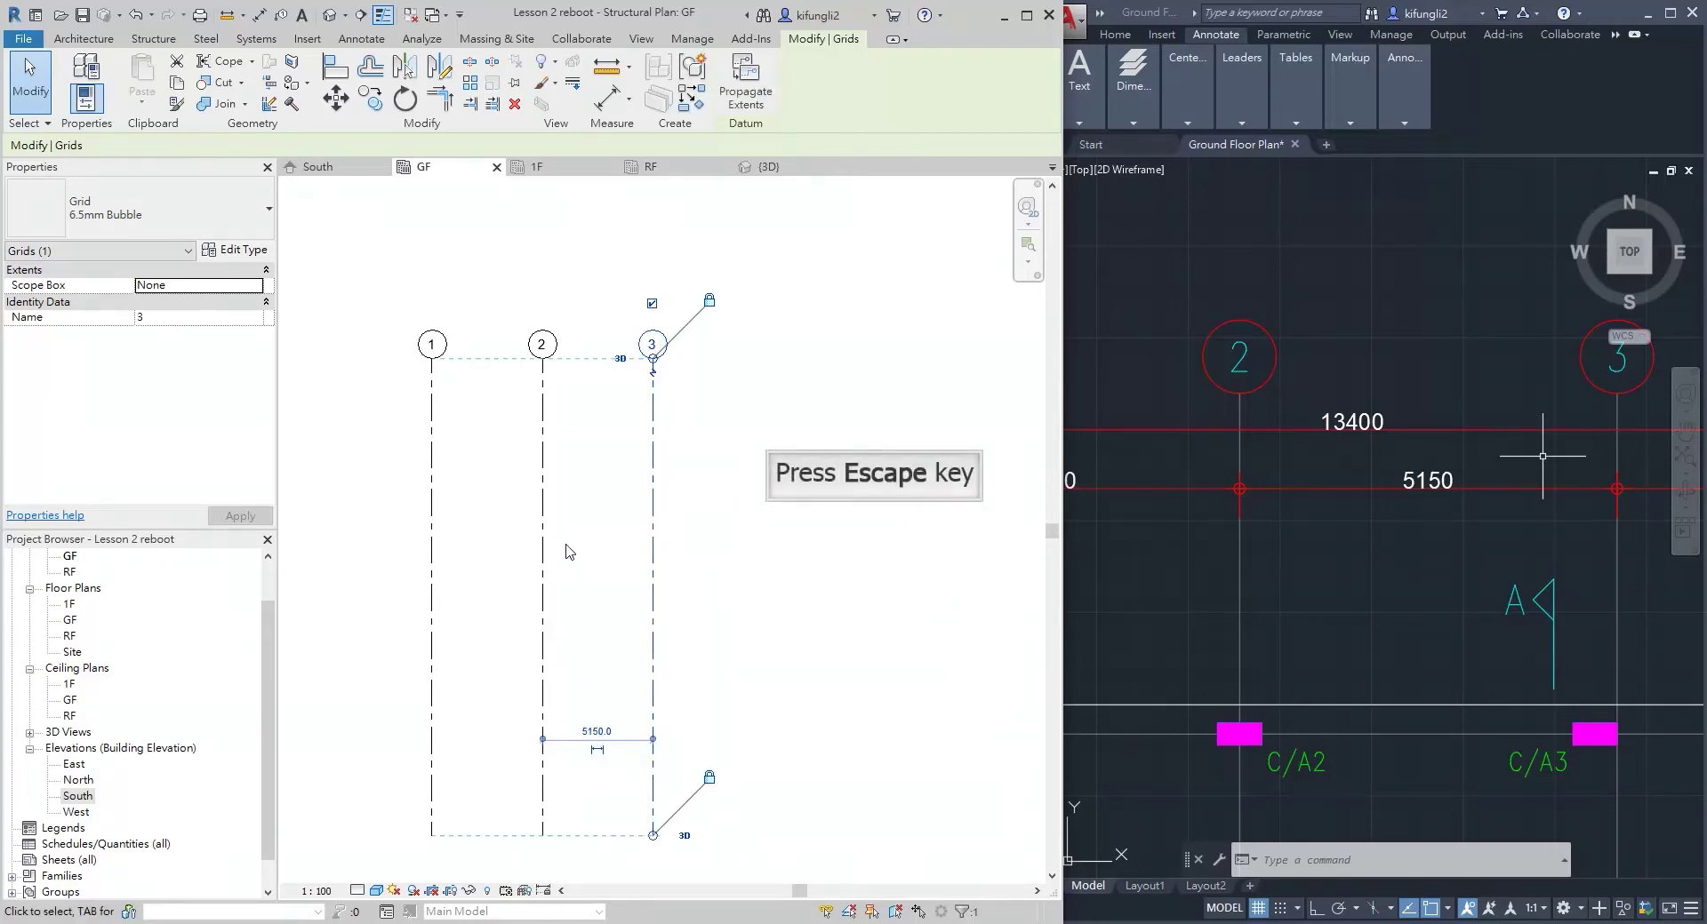
key(Escape)
Following the AutoCAD plan, draw a fourth vertical grid line about 4400 mm east of grid 3, with its ends aligned to the other grids
scroll(1314, 525, down, 3)
middle_drag(1478, 499, 1293, 474)
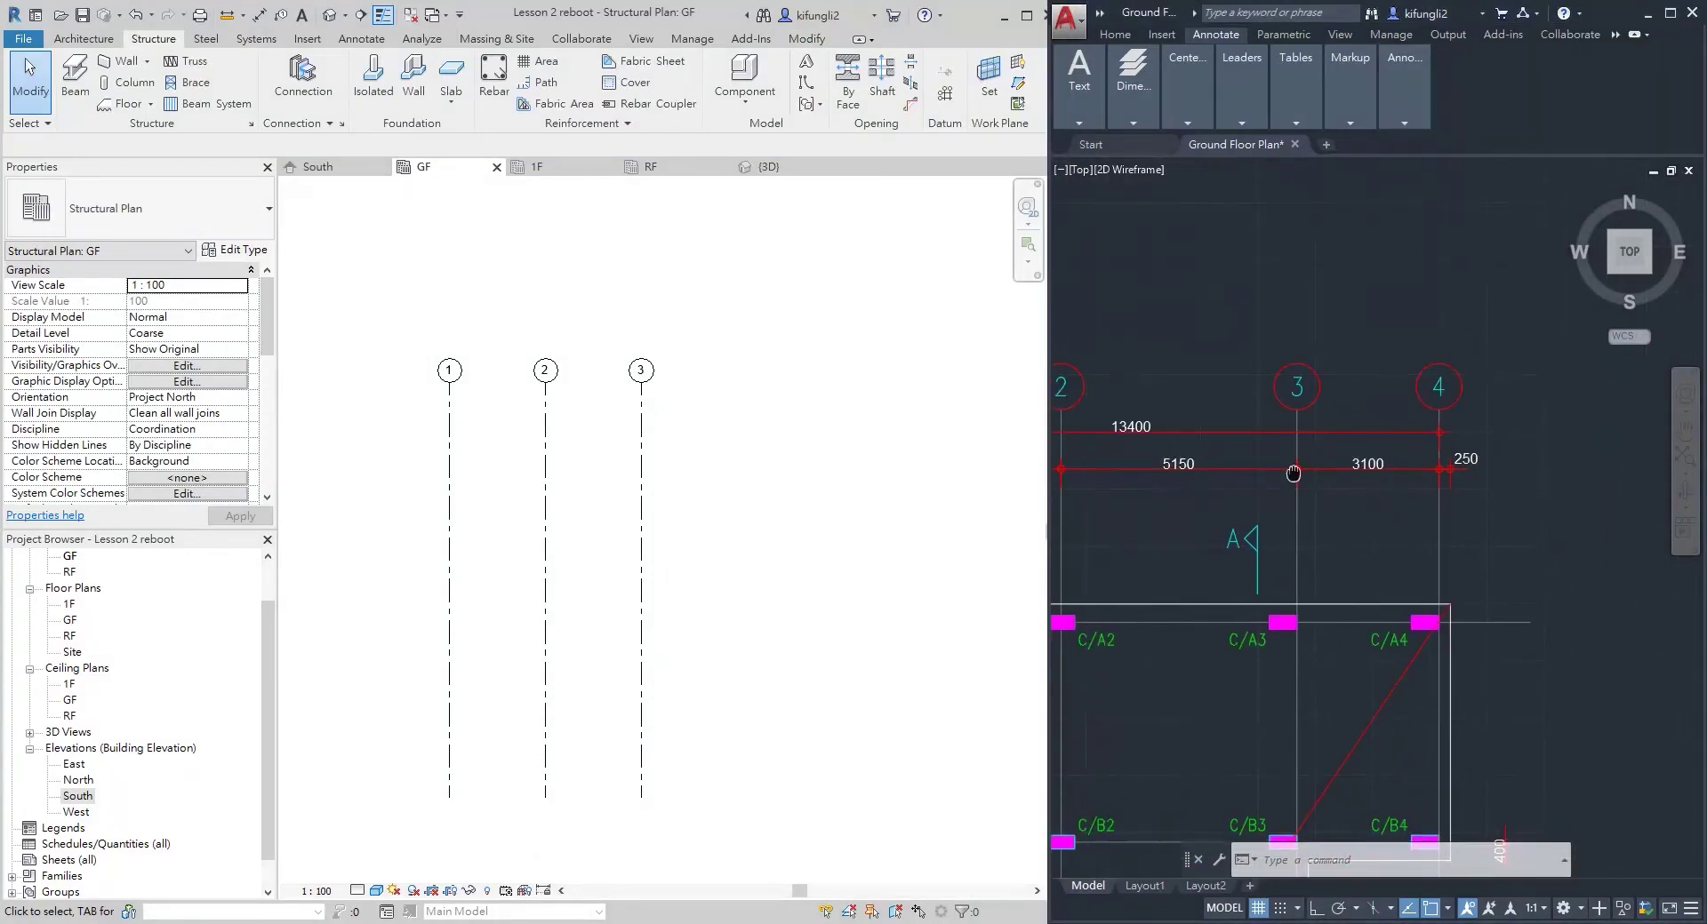
scroll(1543, 456, up, 2)
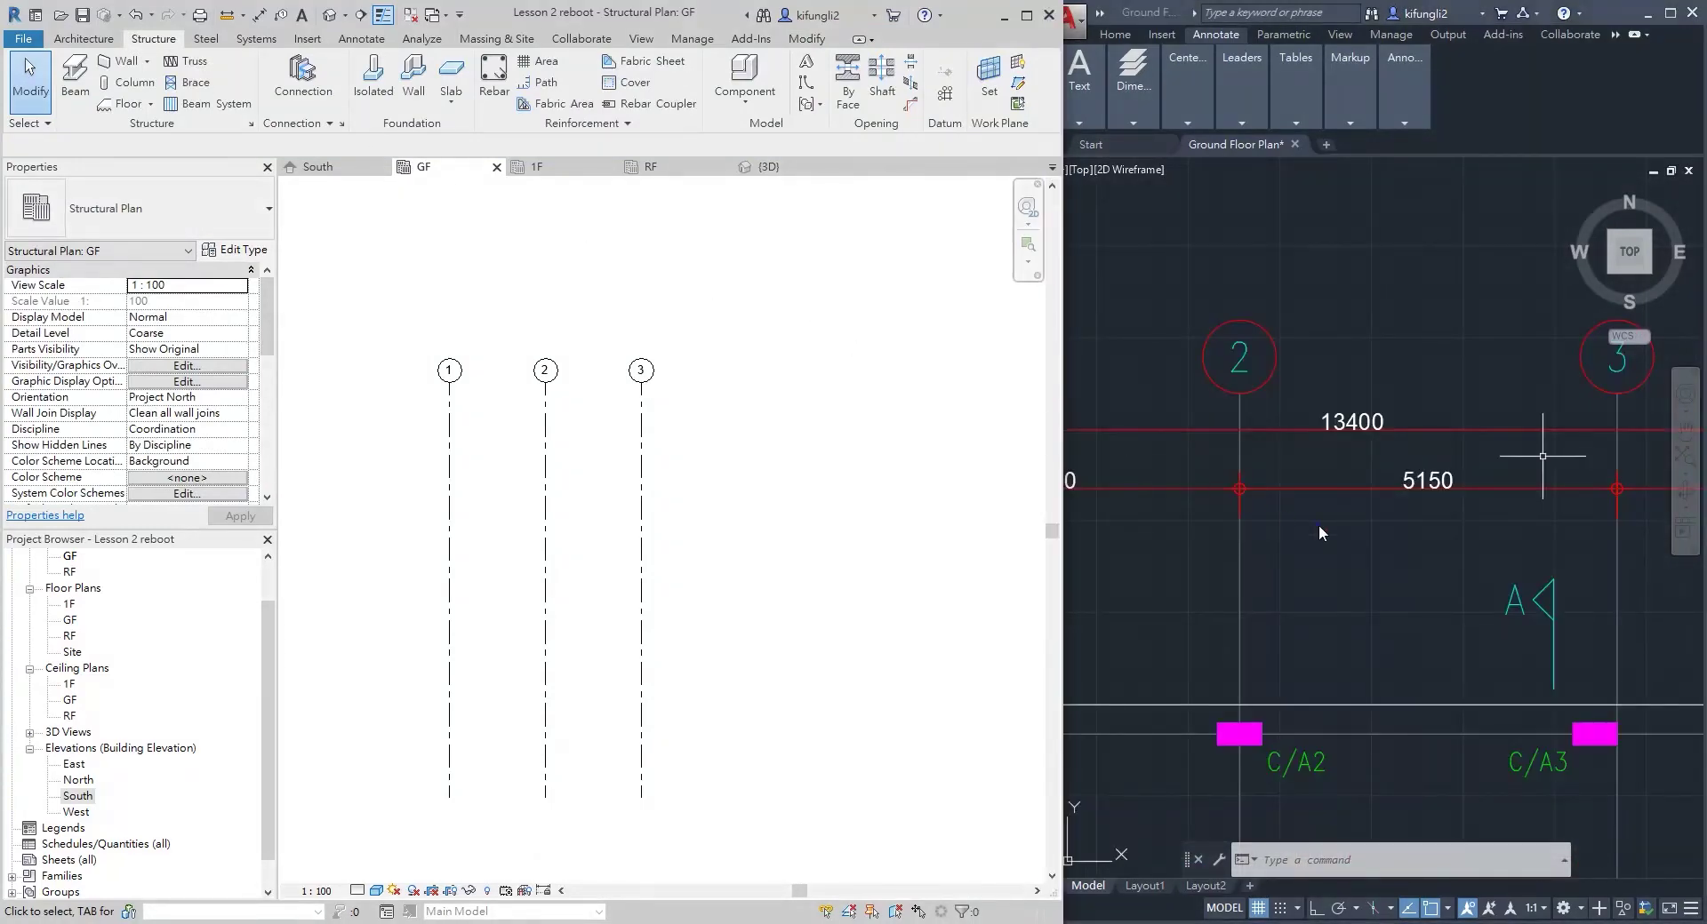
scroll(1319, 527, down, 2)
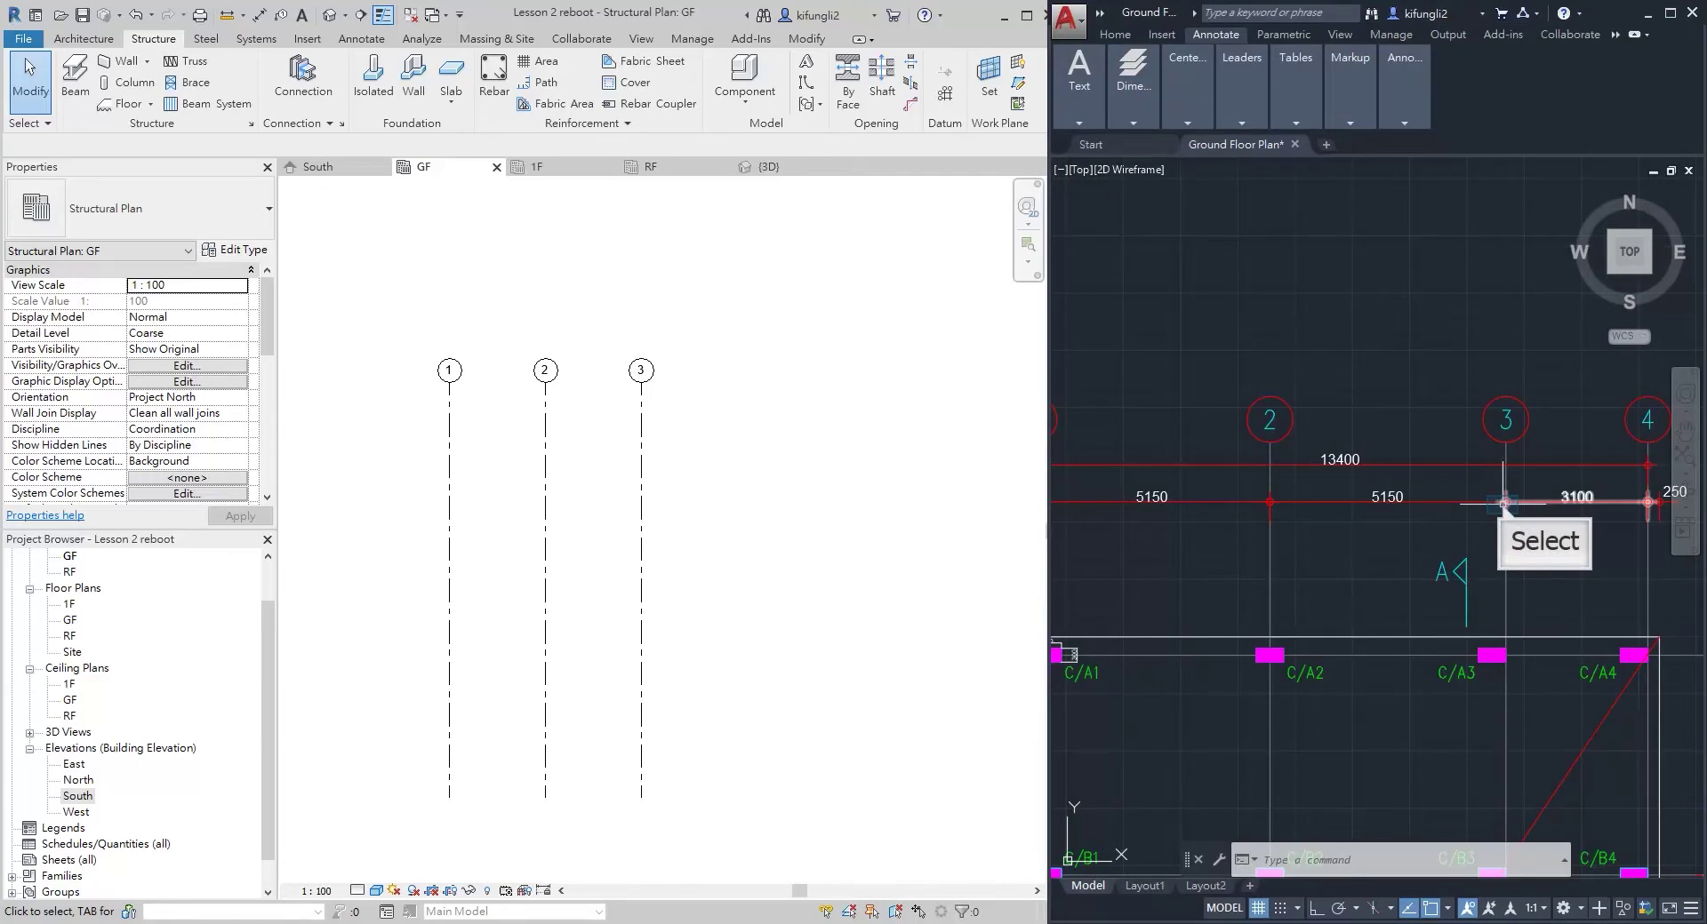
middle_drag(1503, 504, 1296, 471)
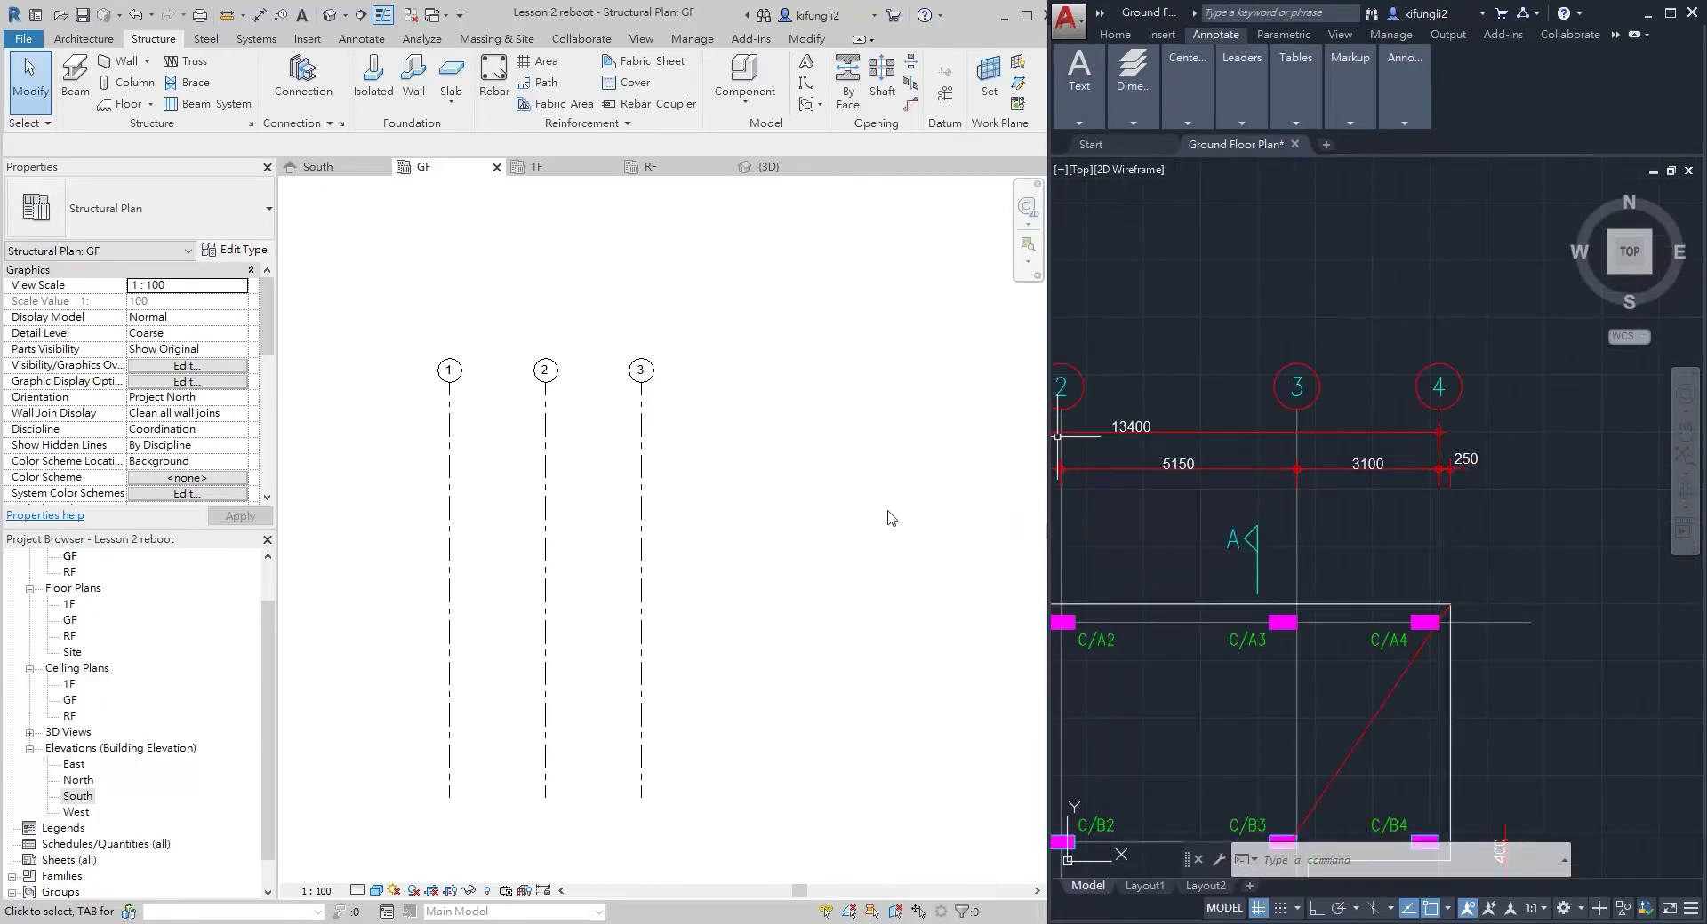
click(639, 429)
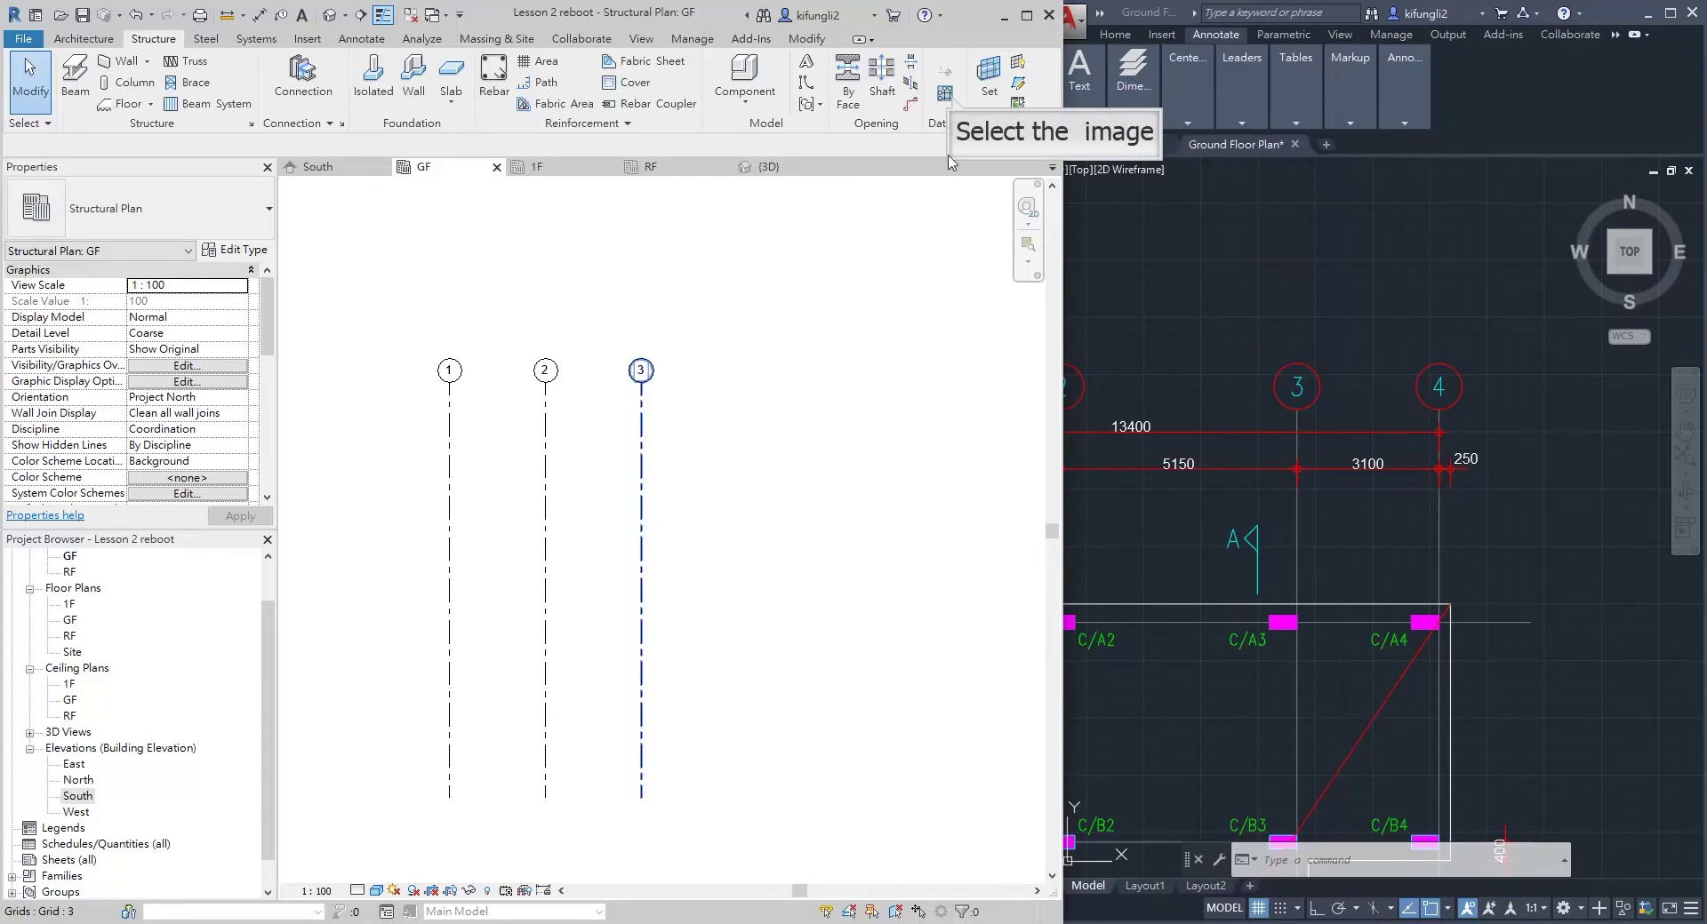
click(945, 93)
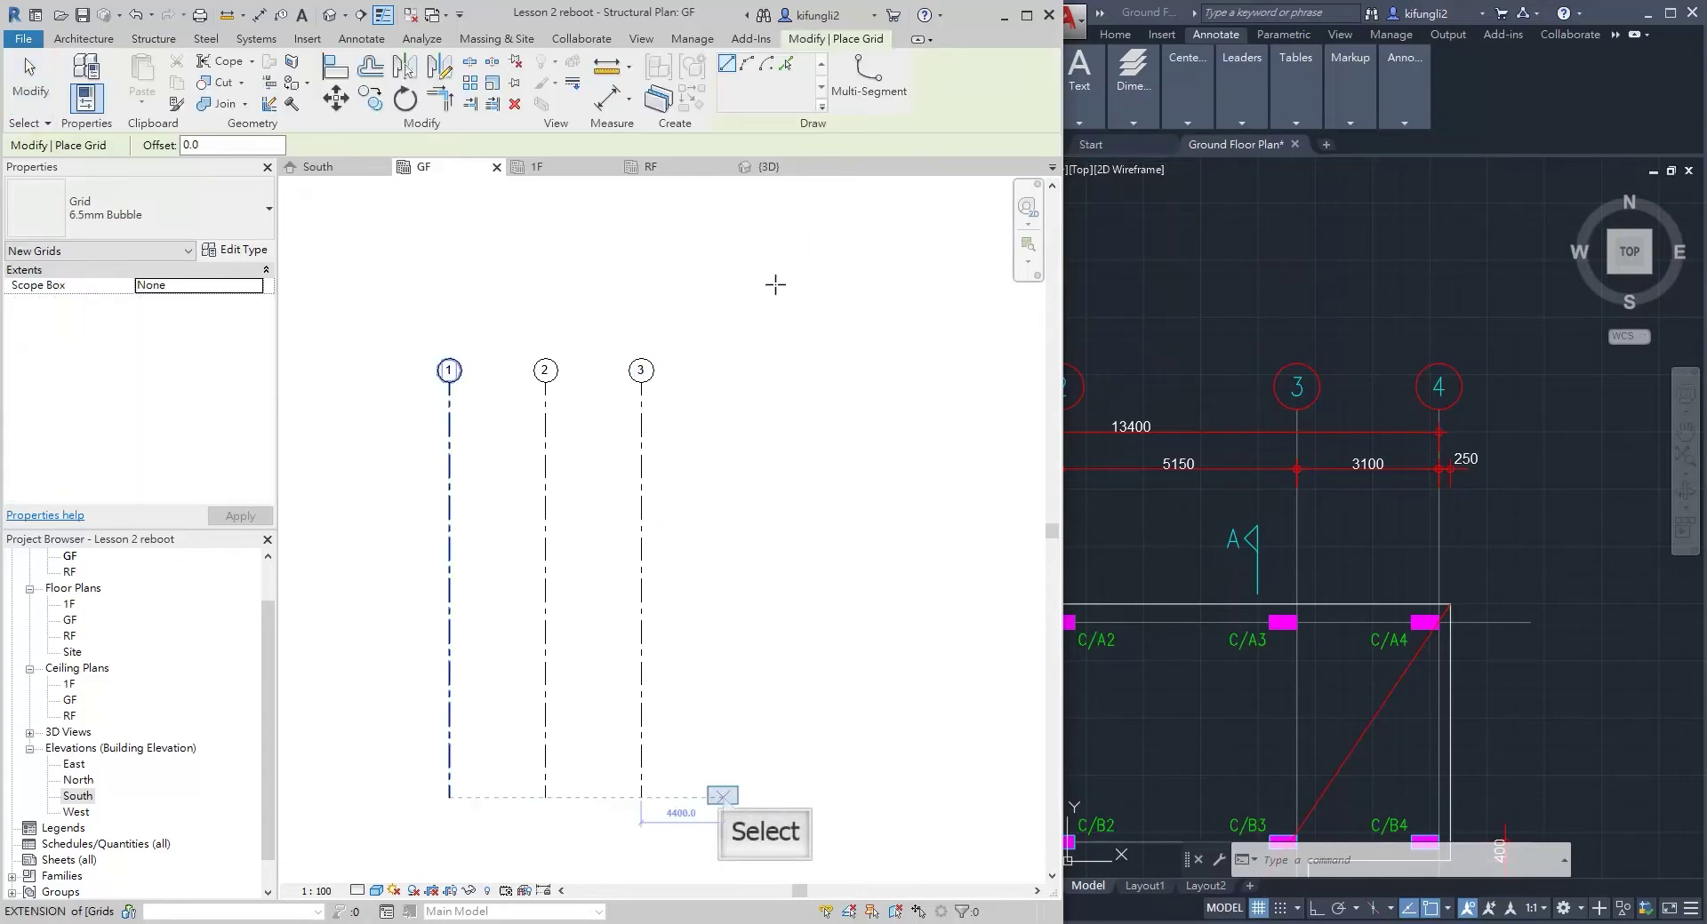
click(723, 797)
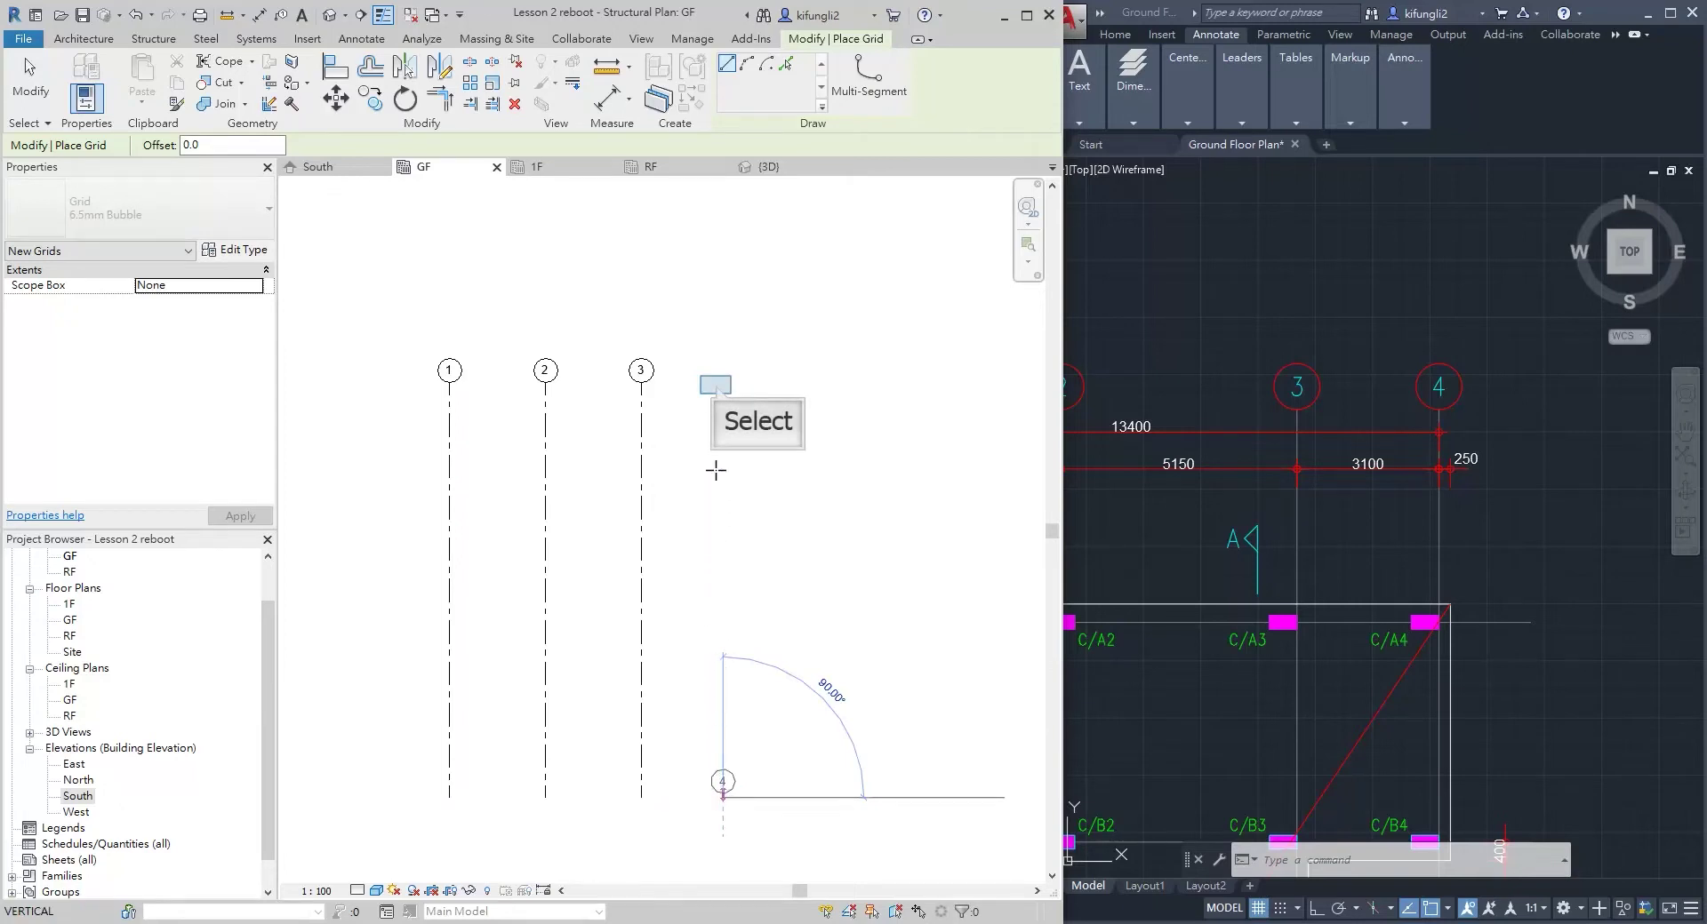
click(722, 383)
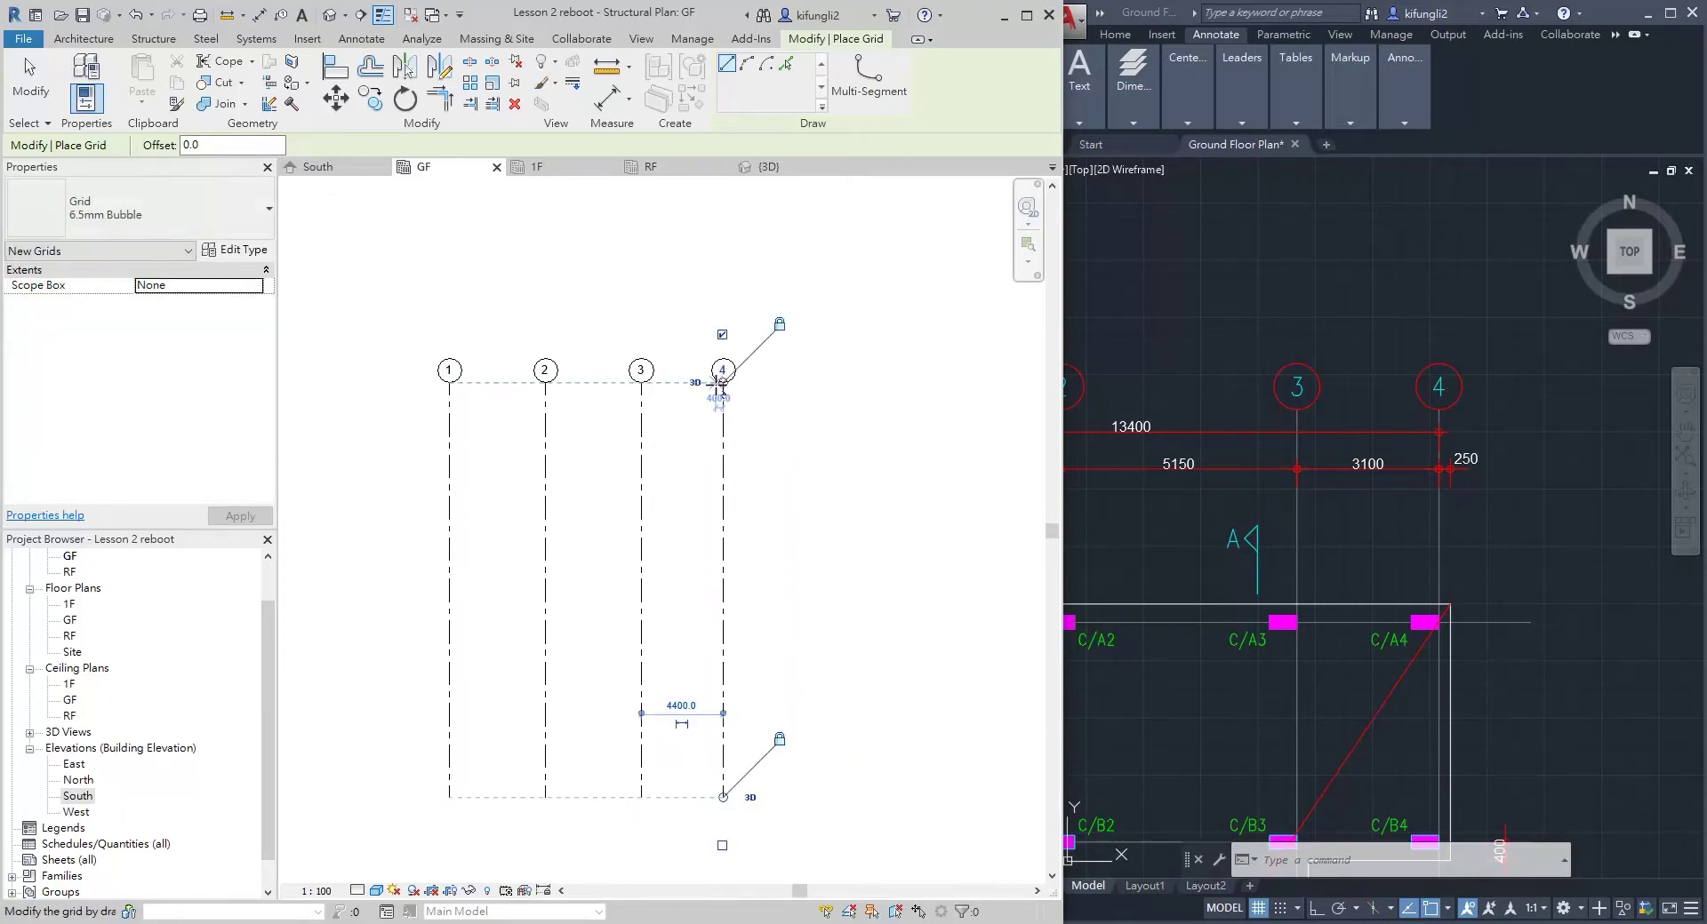
key(Escape)
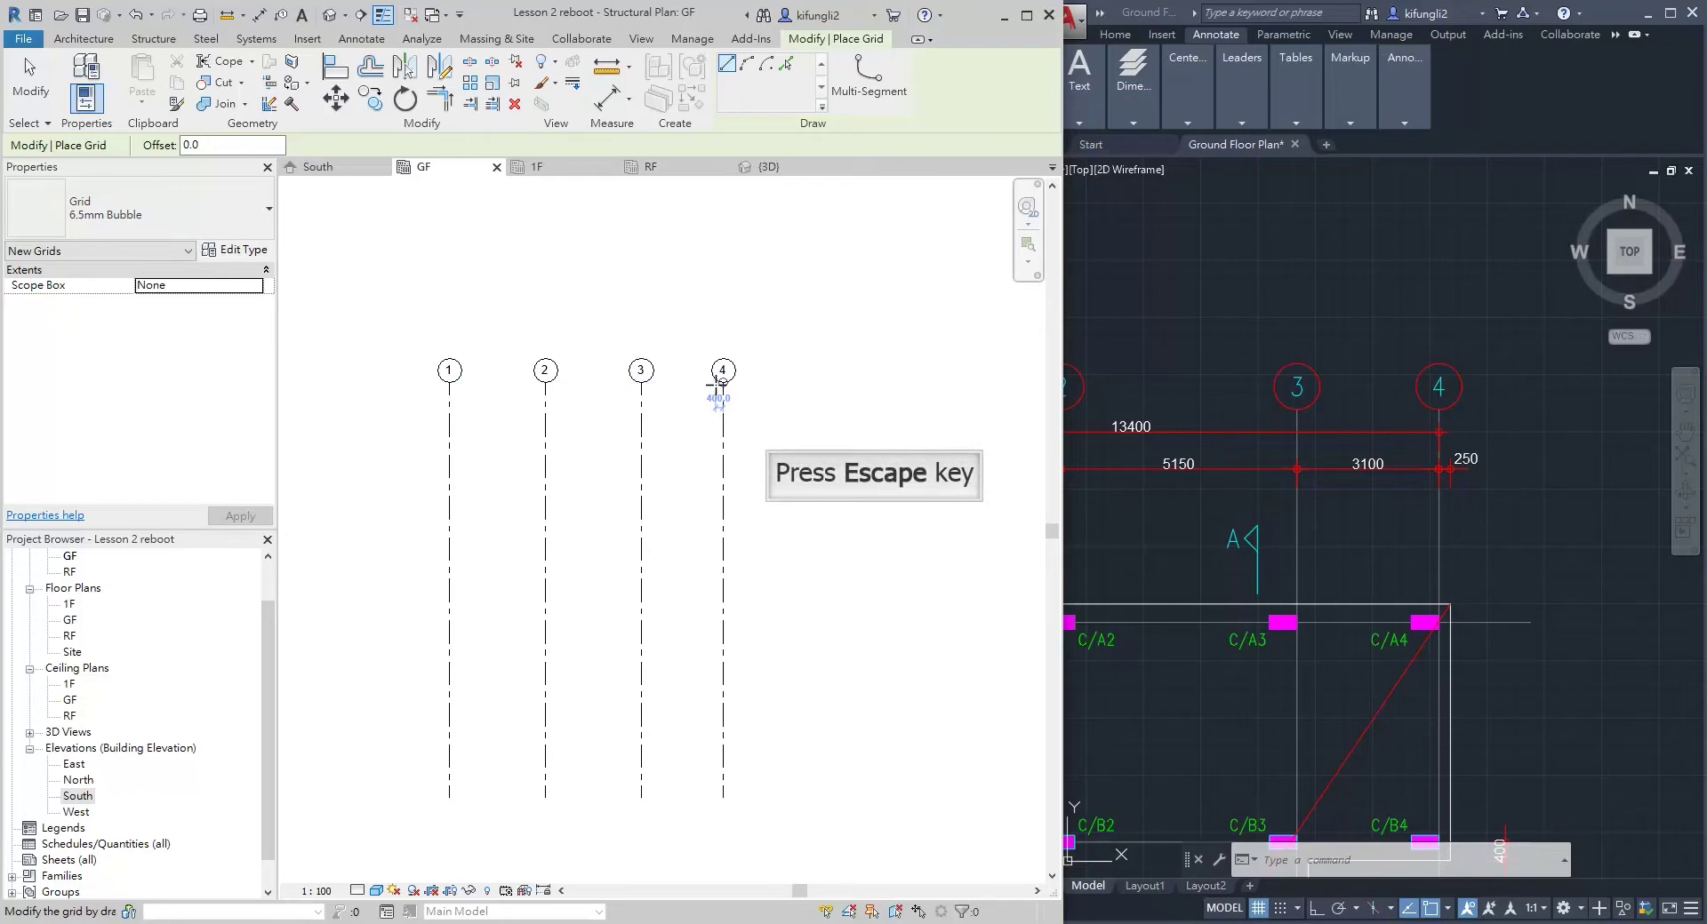
key(Escape)
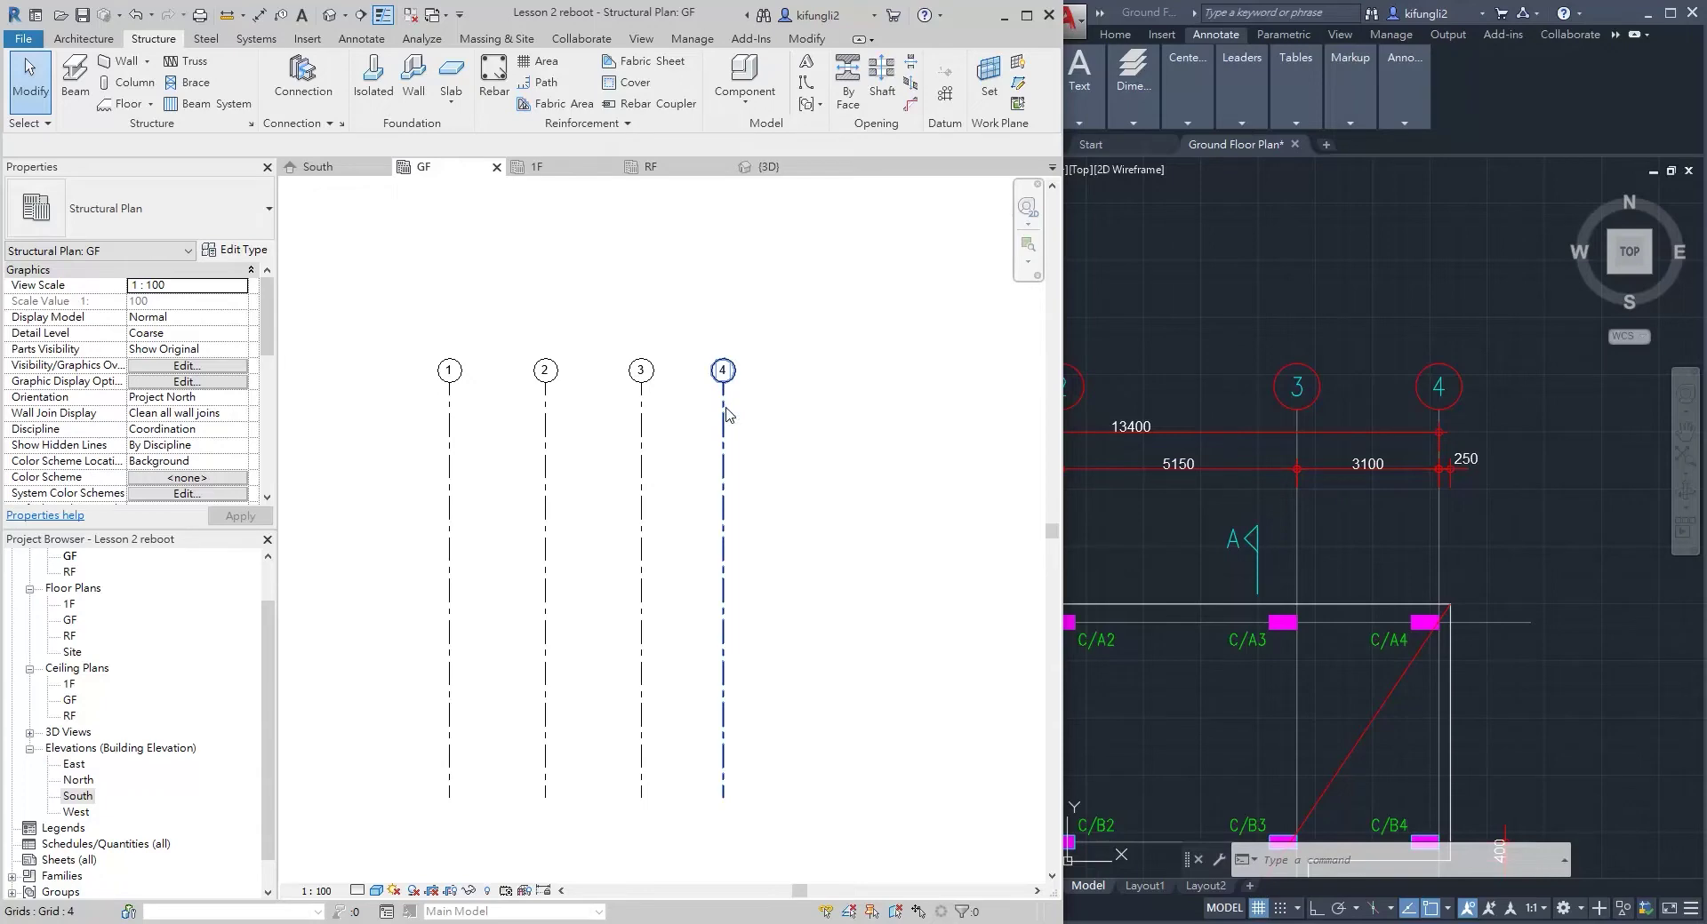
Set the spacing between grids 3 and 4 to 3100 mm
click(725, 414)
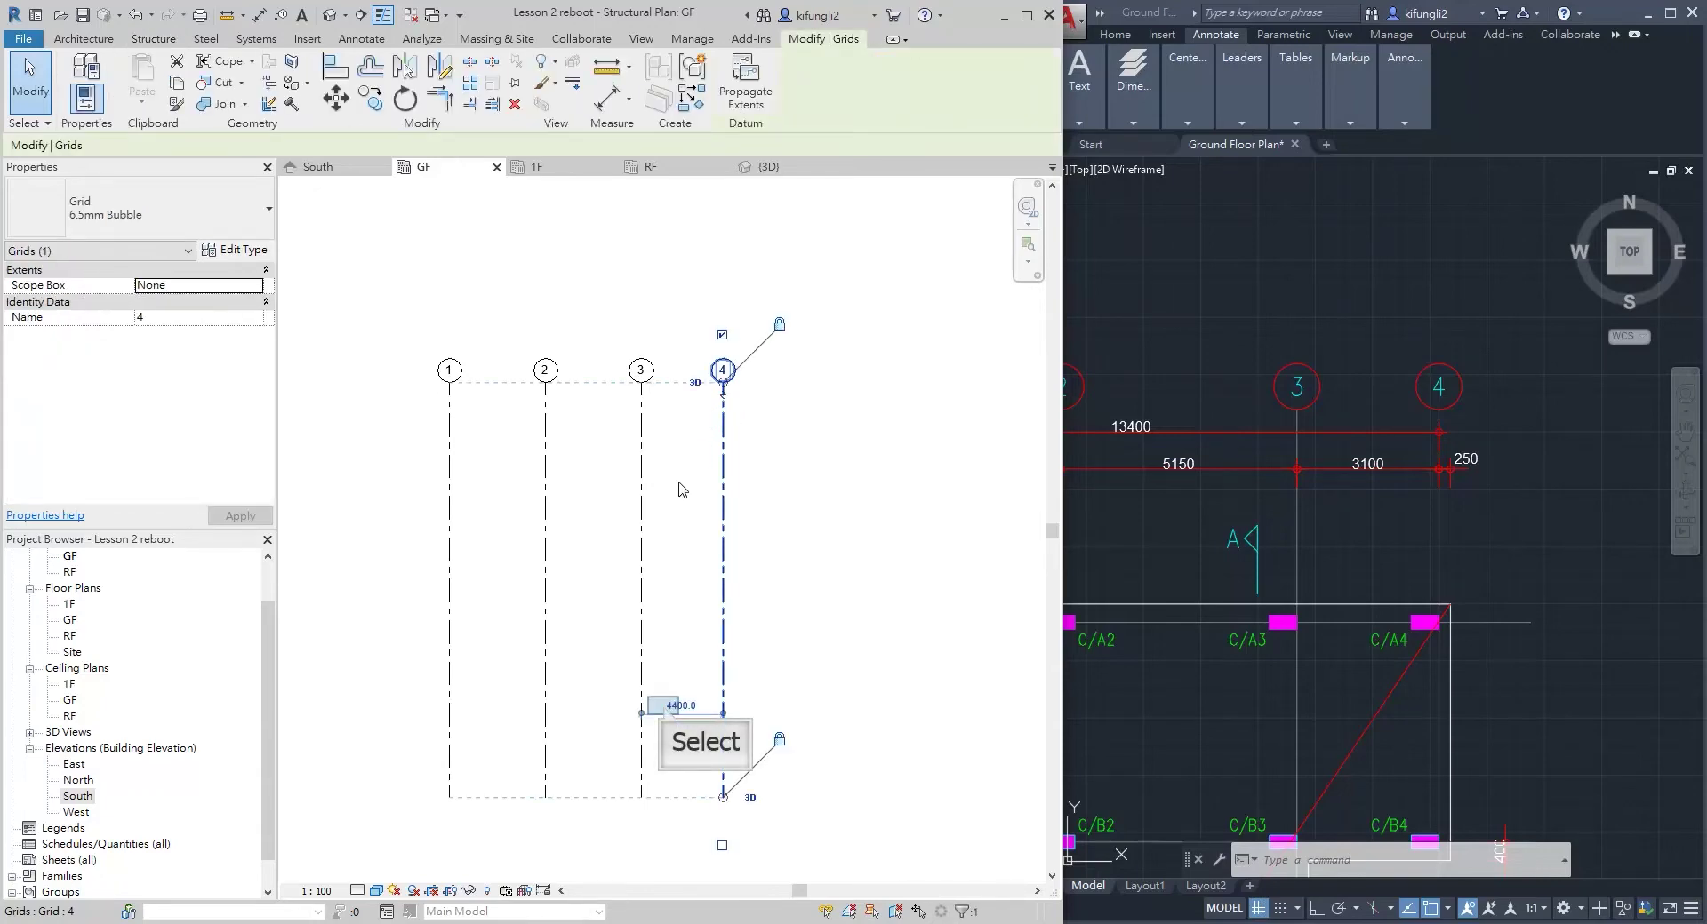
click(666, 708)
text(3100)
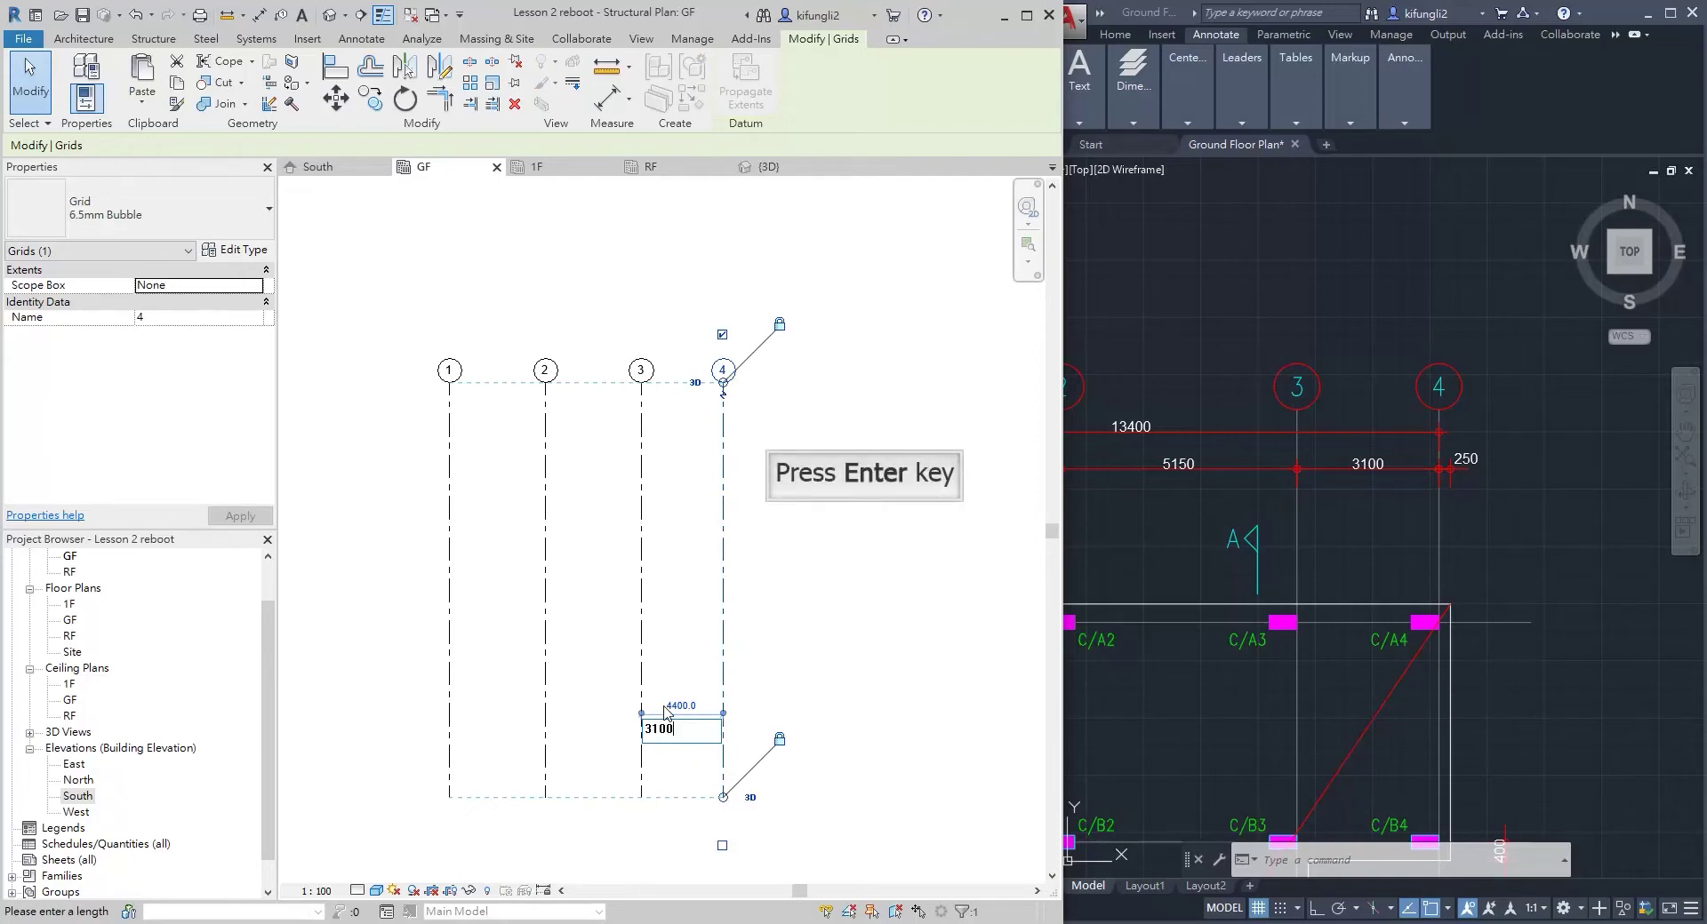
key(Return)
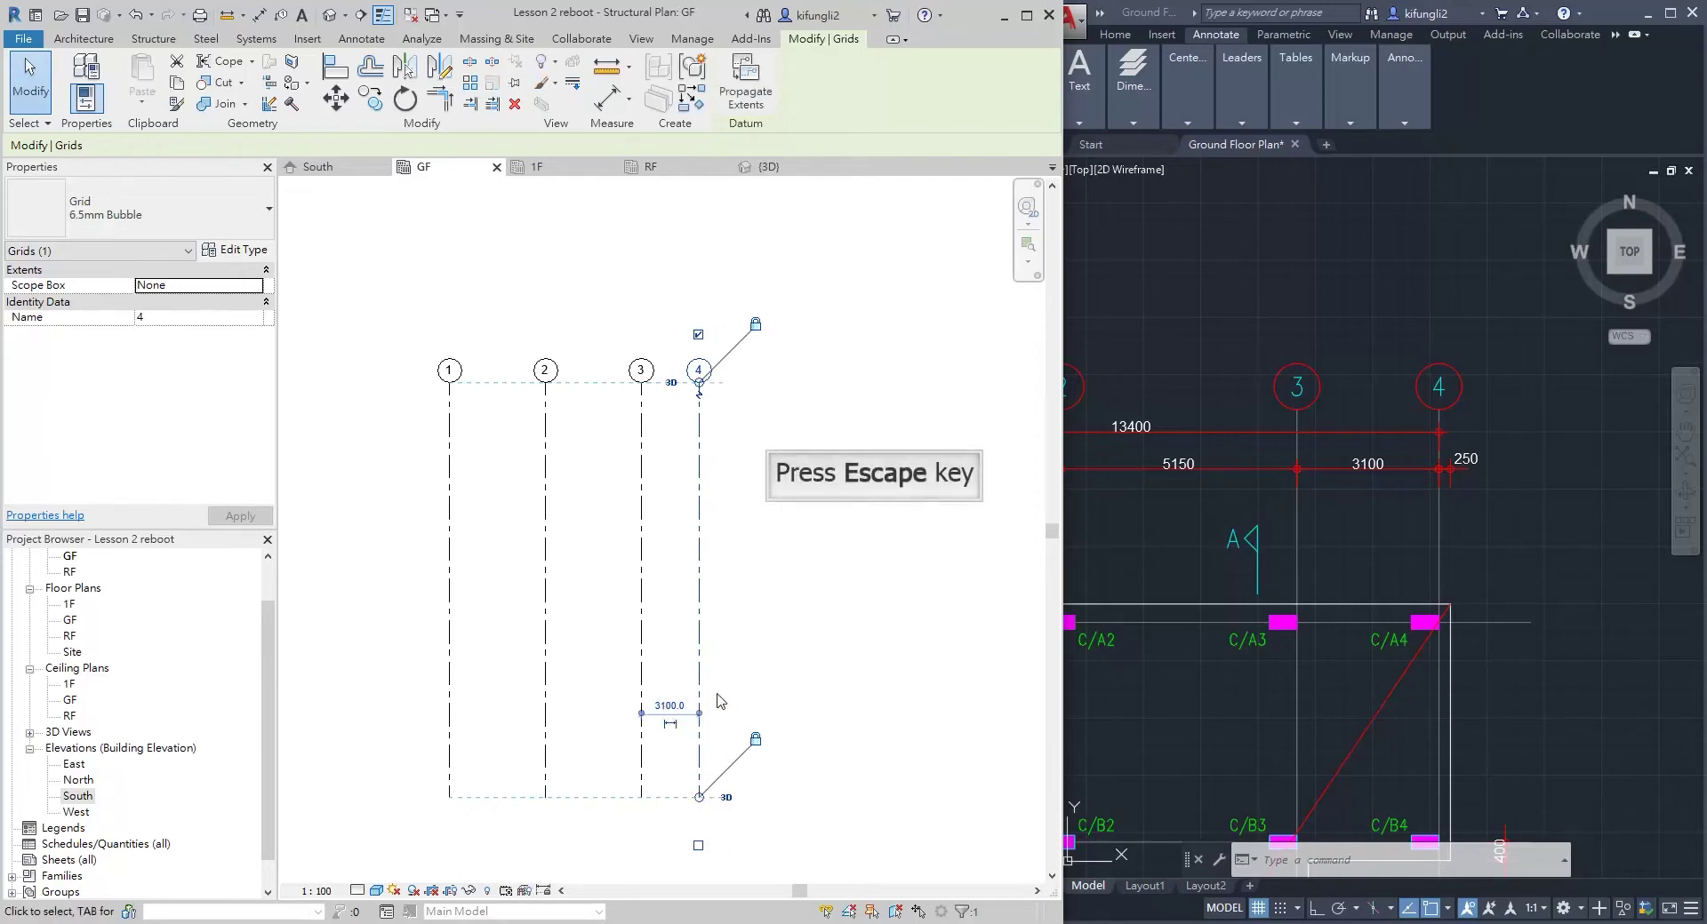
key(Escape)
Using the AutoCAD plan's lettered grids as reference, draw a horizontal grid line from east to west across the northern part of grids 4 to 1
scroll(1326, 489, down, 5)
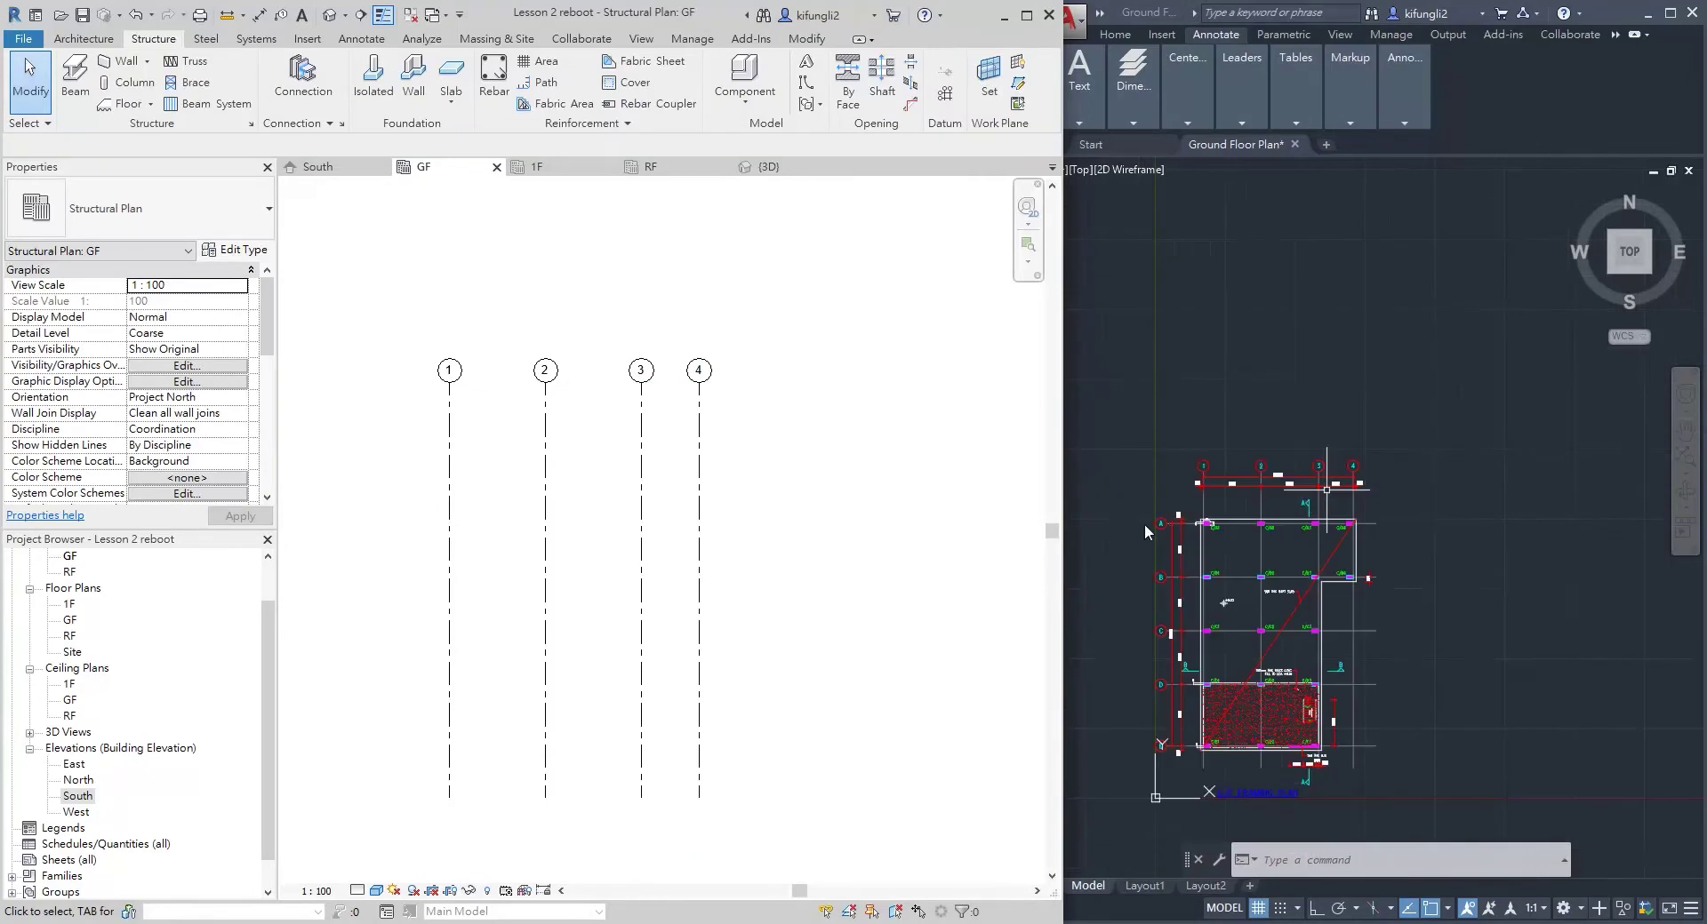
scroll(1144, 524, up, 6)
scroll(1234, 637, down, 3)
scroll(1234, 637, up, 3)
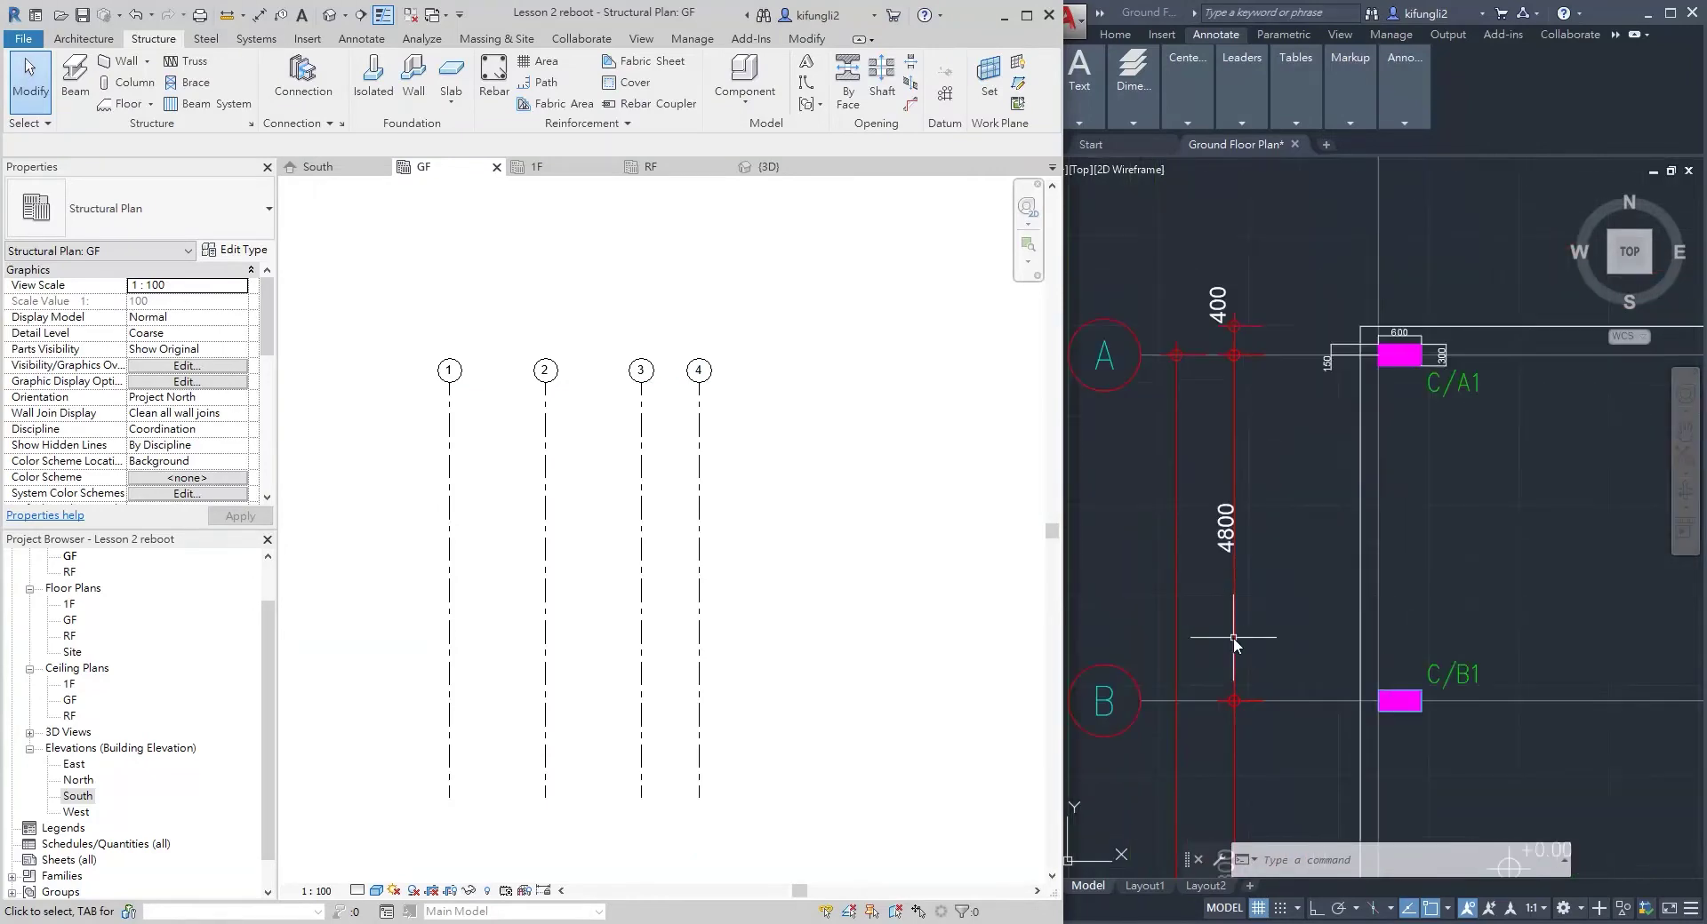
scroll(1234, 637, down, 3)
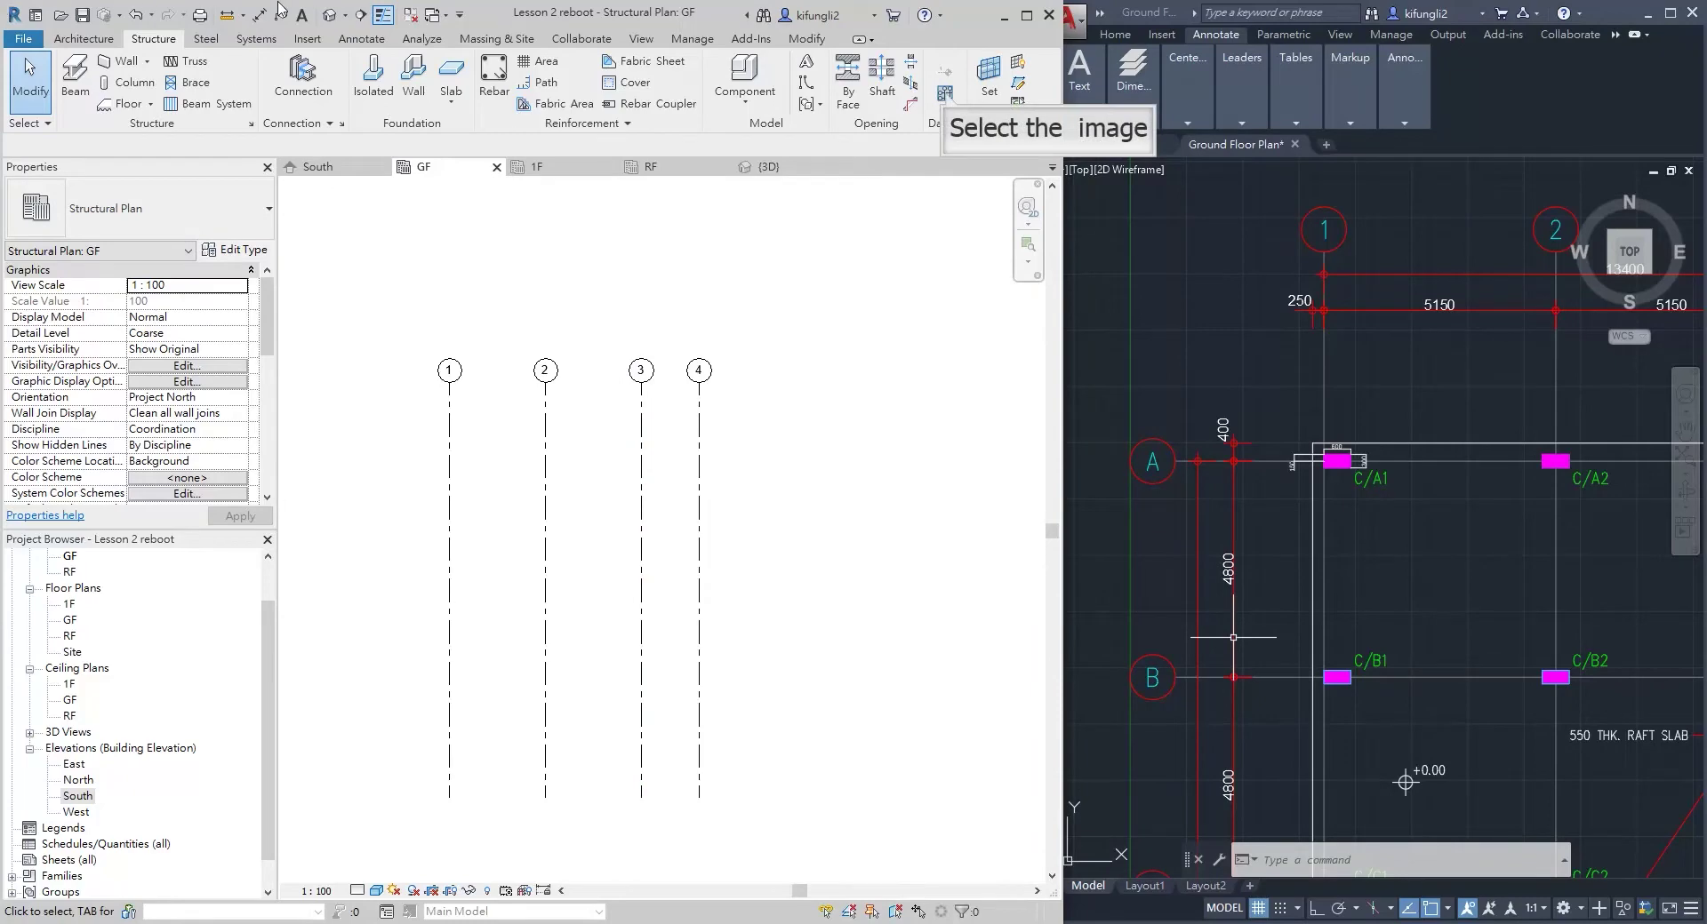
click(946, 95)
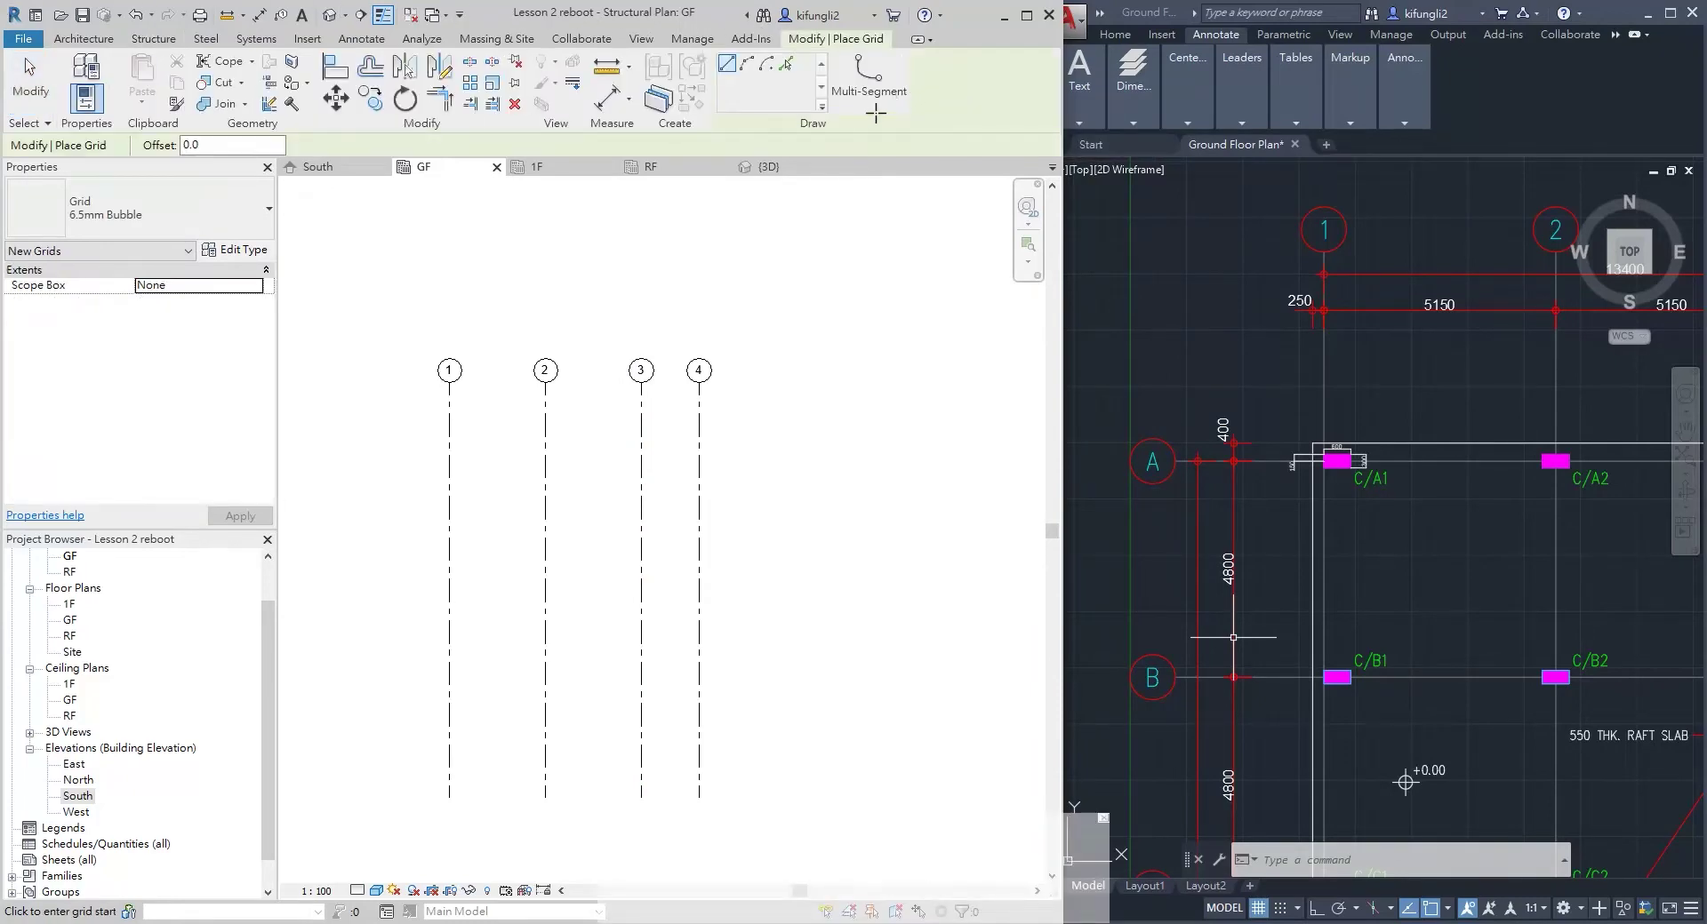
click(787, 439)
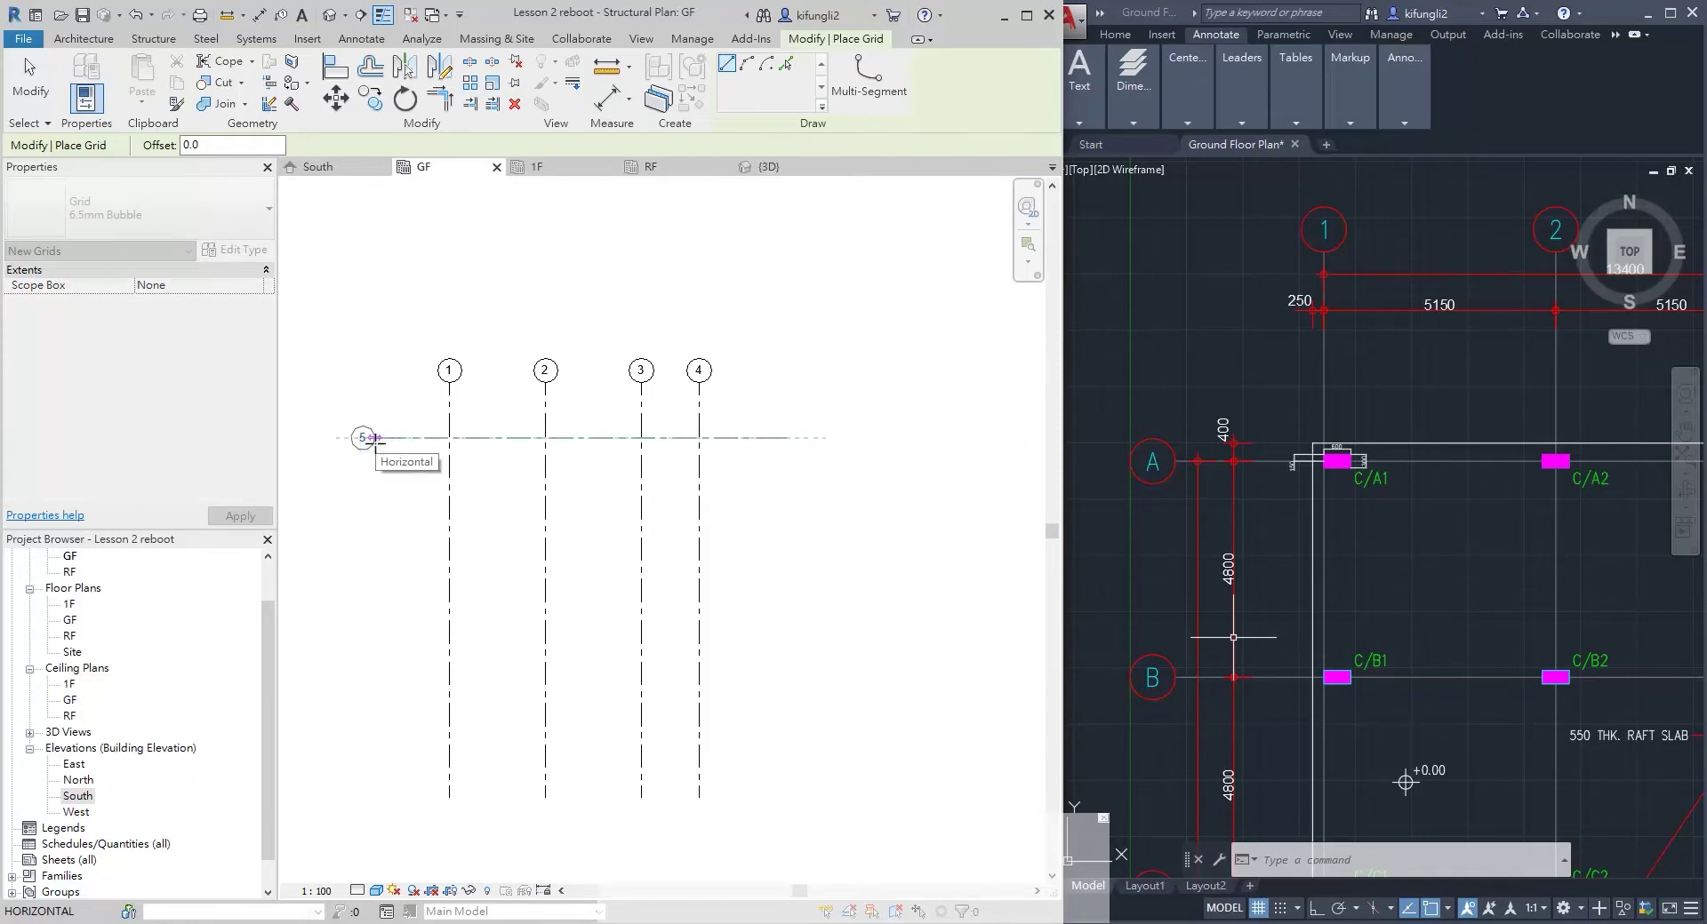
click(373, 438)
key(Escape)
key(Escape)
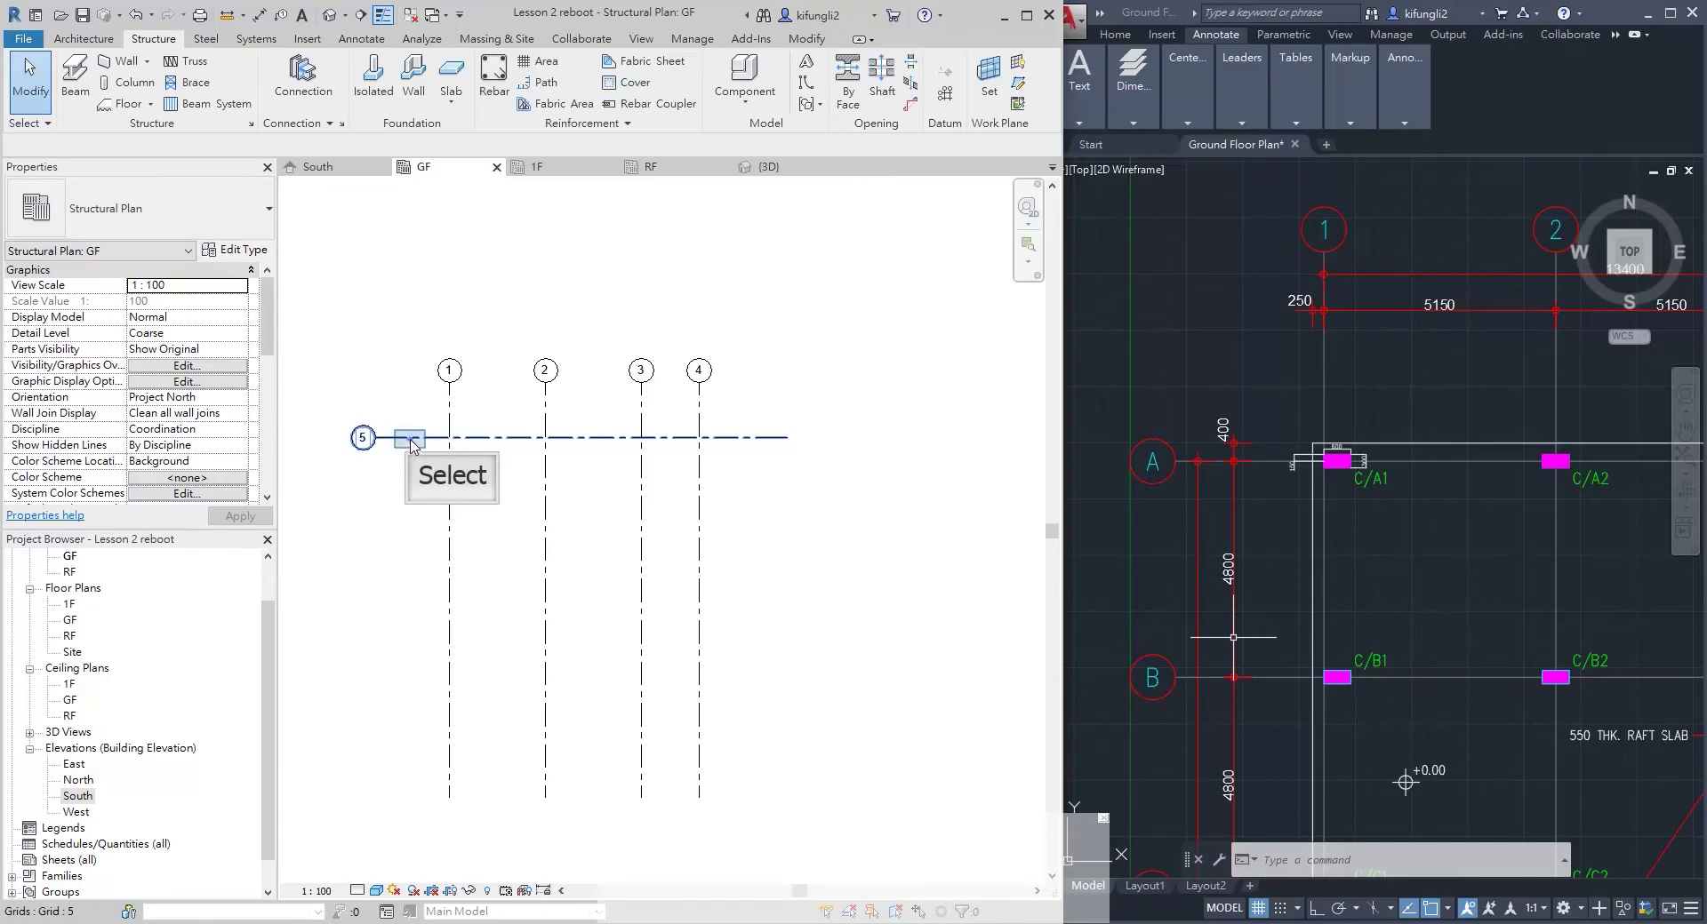
Rename the horizontal grid line as A and move it slightly south, farther from the bubbles of the vertical grids
click(411, 442)
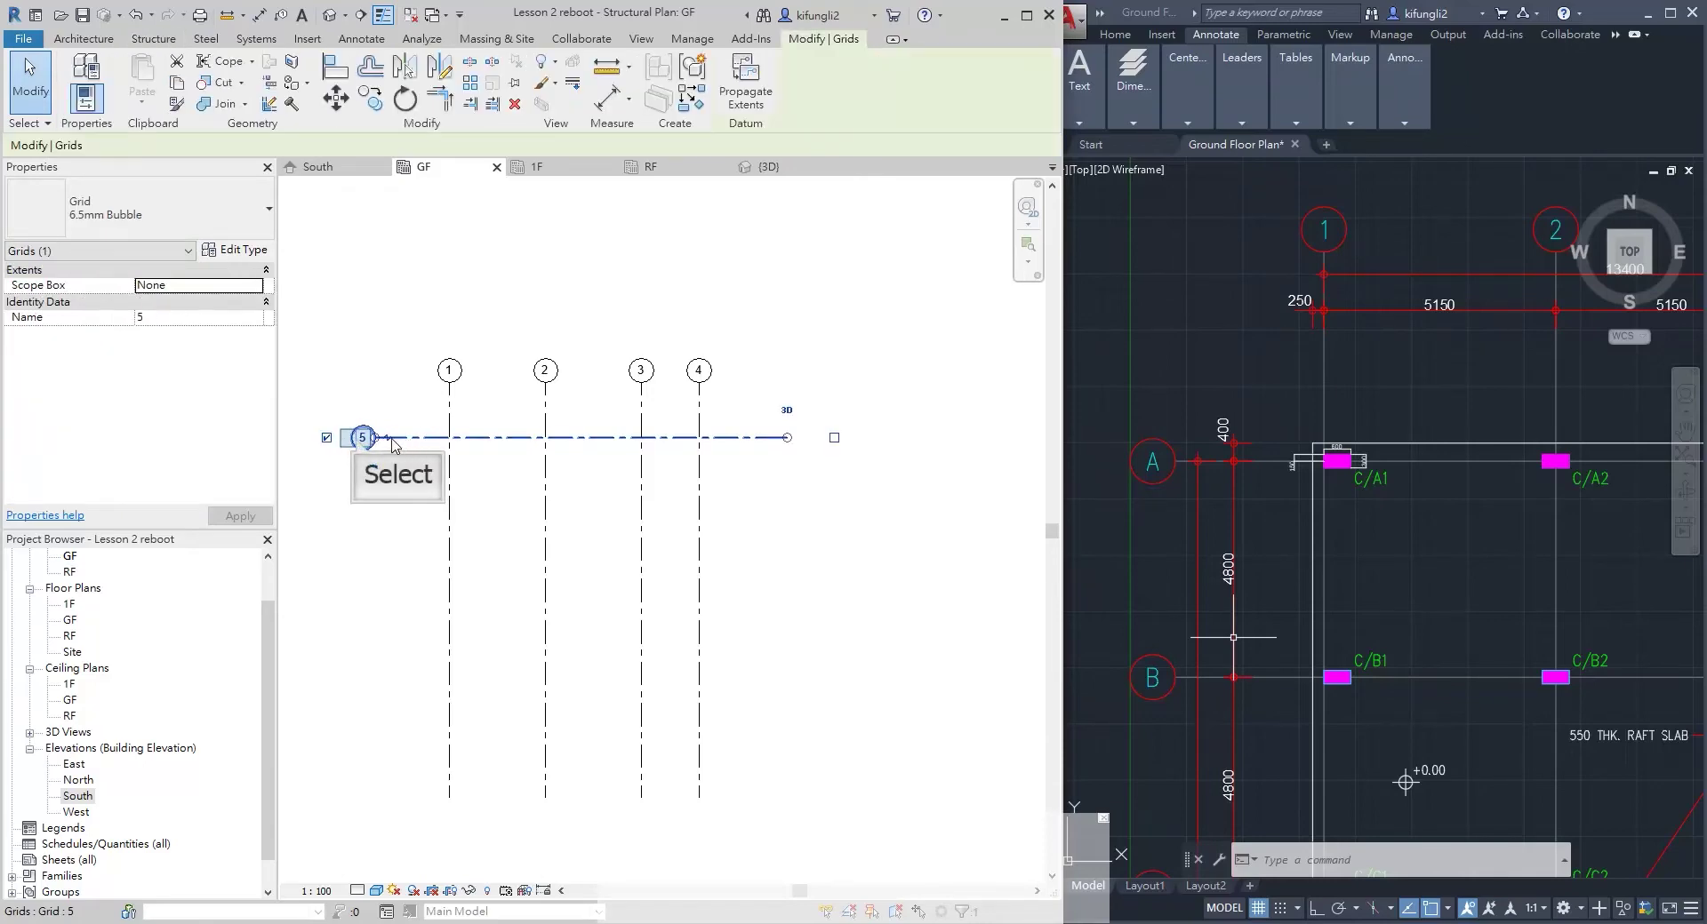
click(362, 437)
text(A)
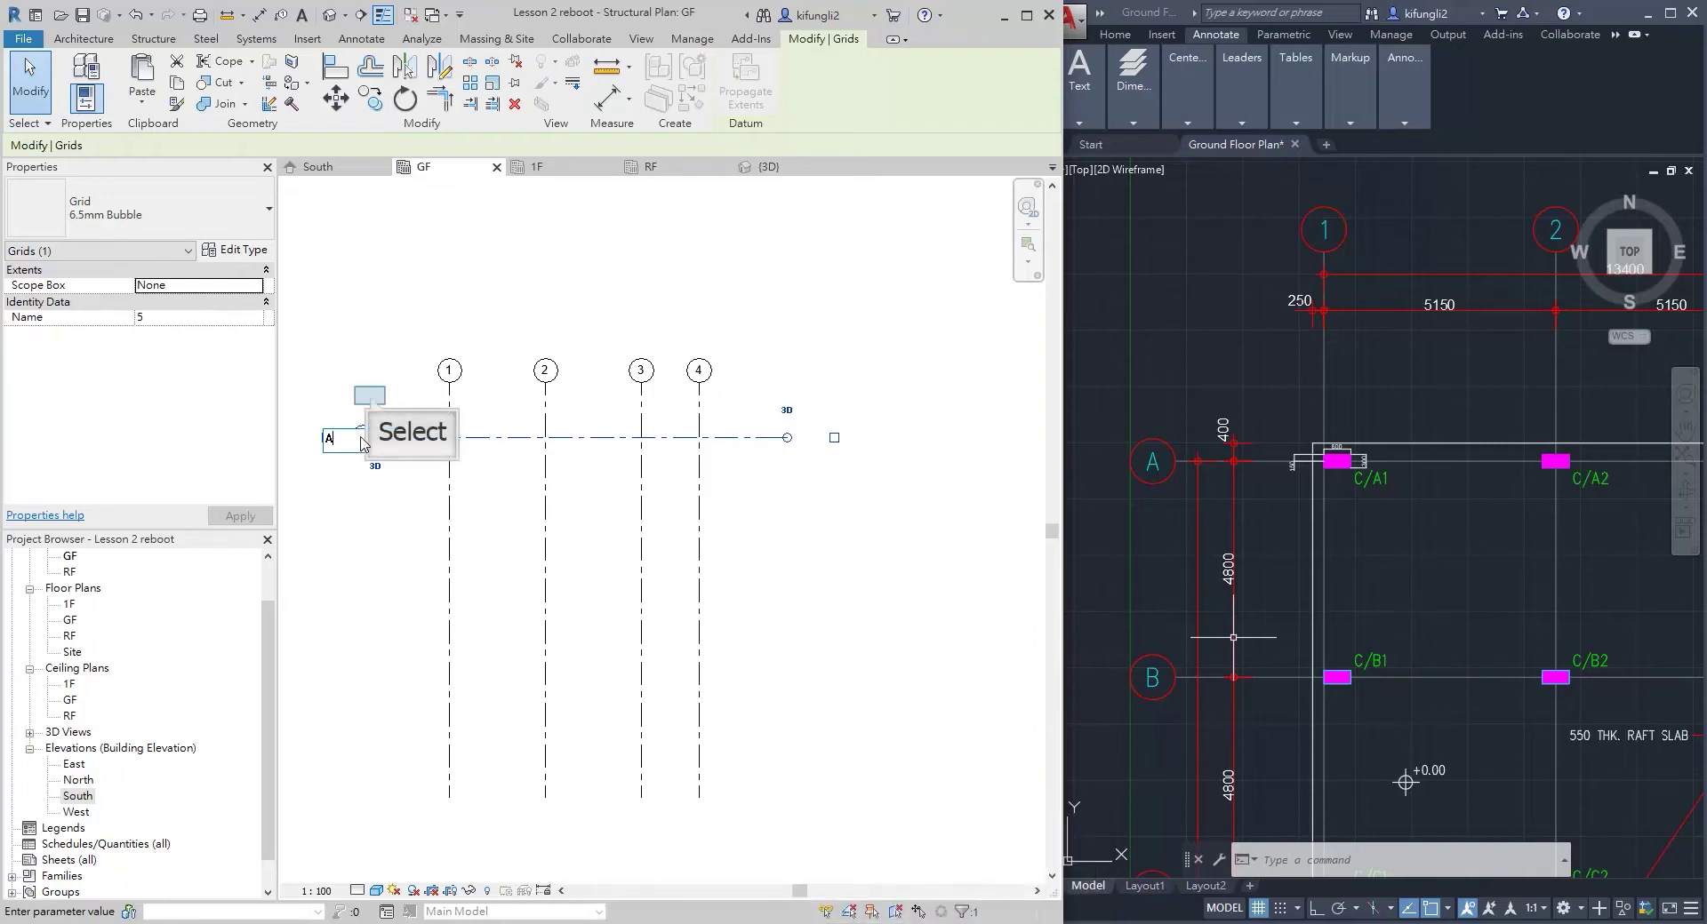
click(369, 397)
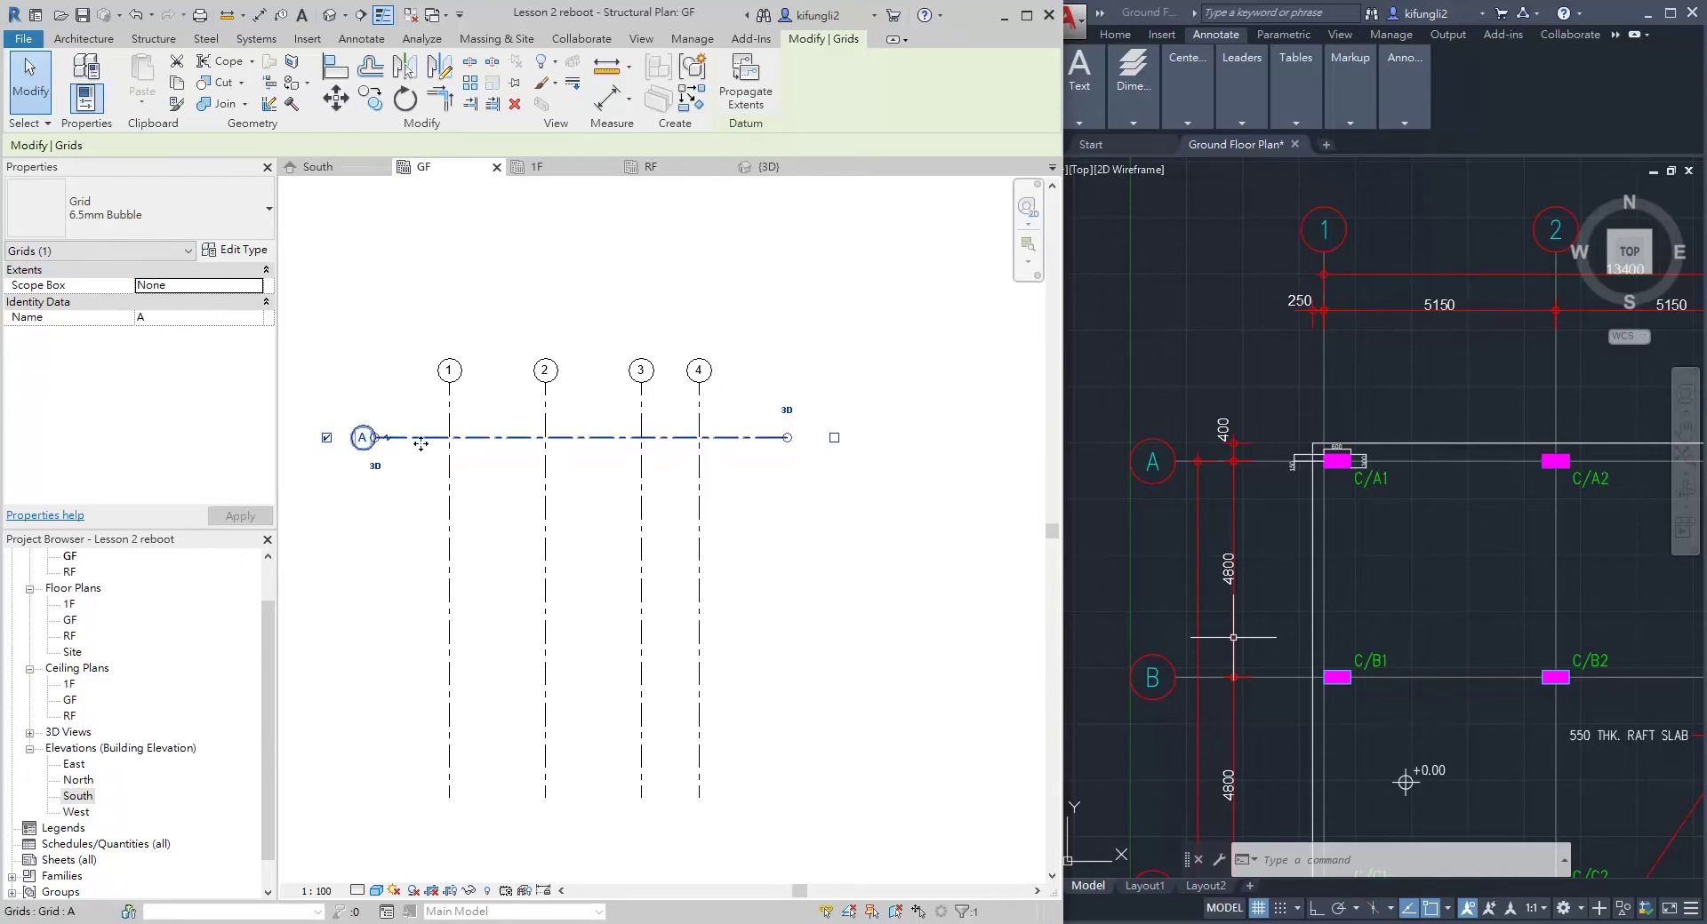
drag(420, 439, 424, 470)
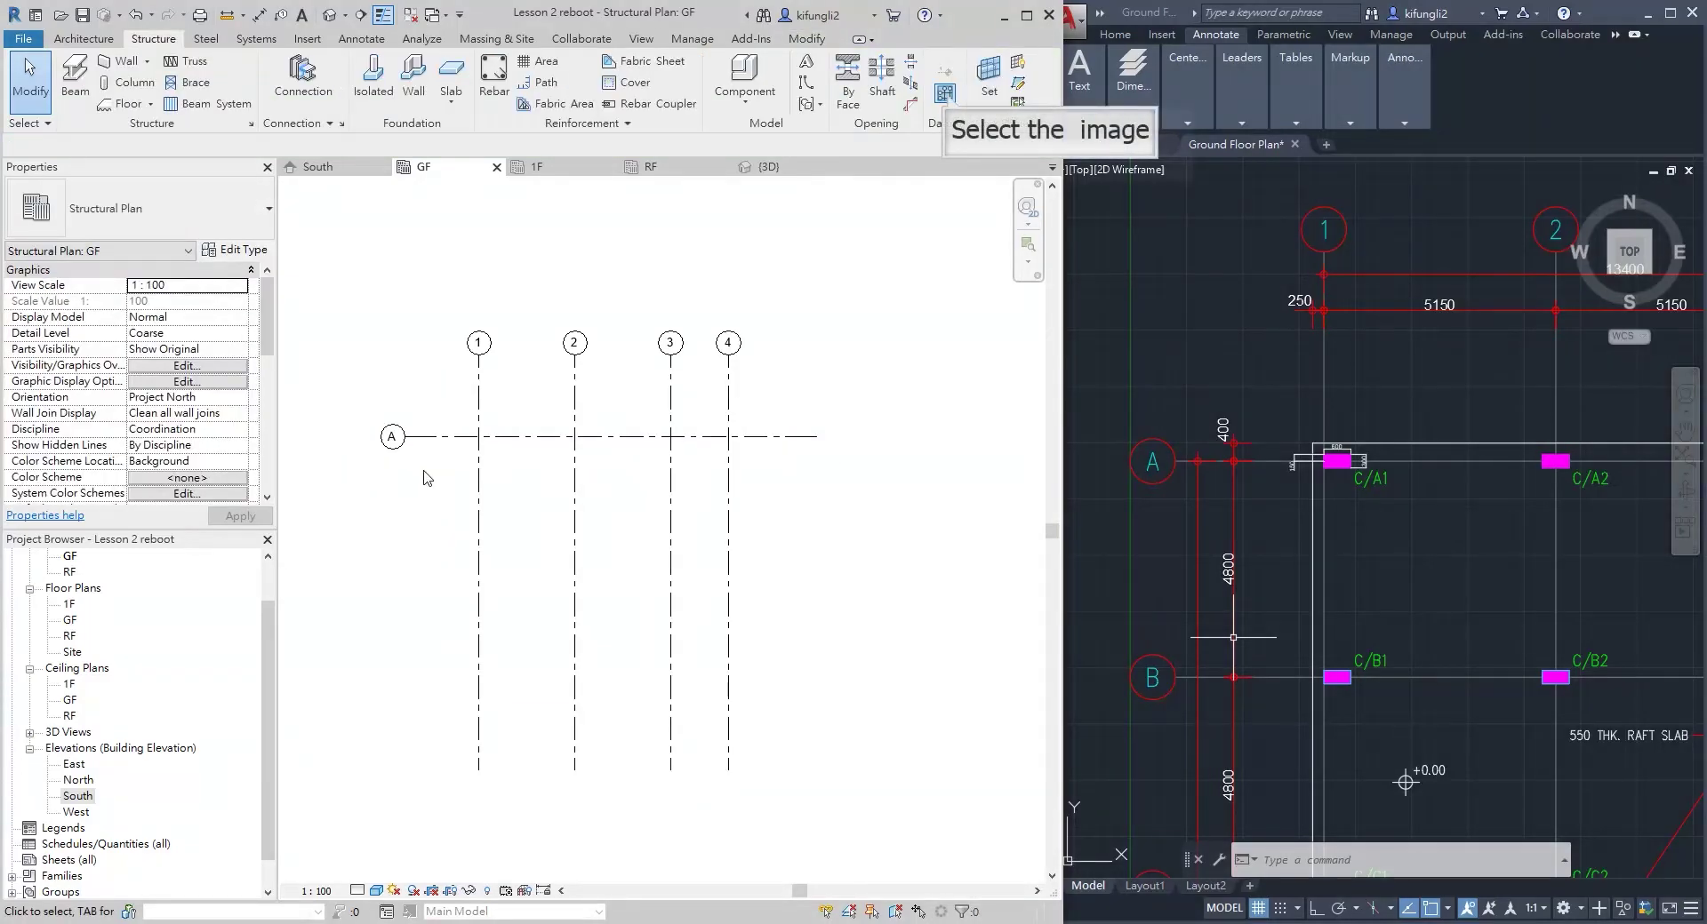
Draw a horizontal grid line south of grid A with its ends aligned to it, and set their spacing to 4800 mm
click(945, 92)
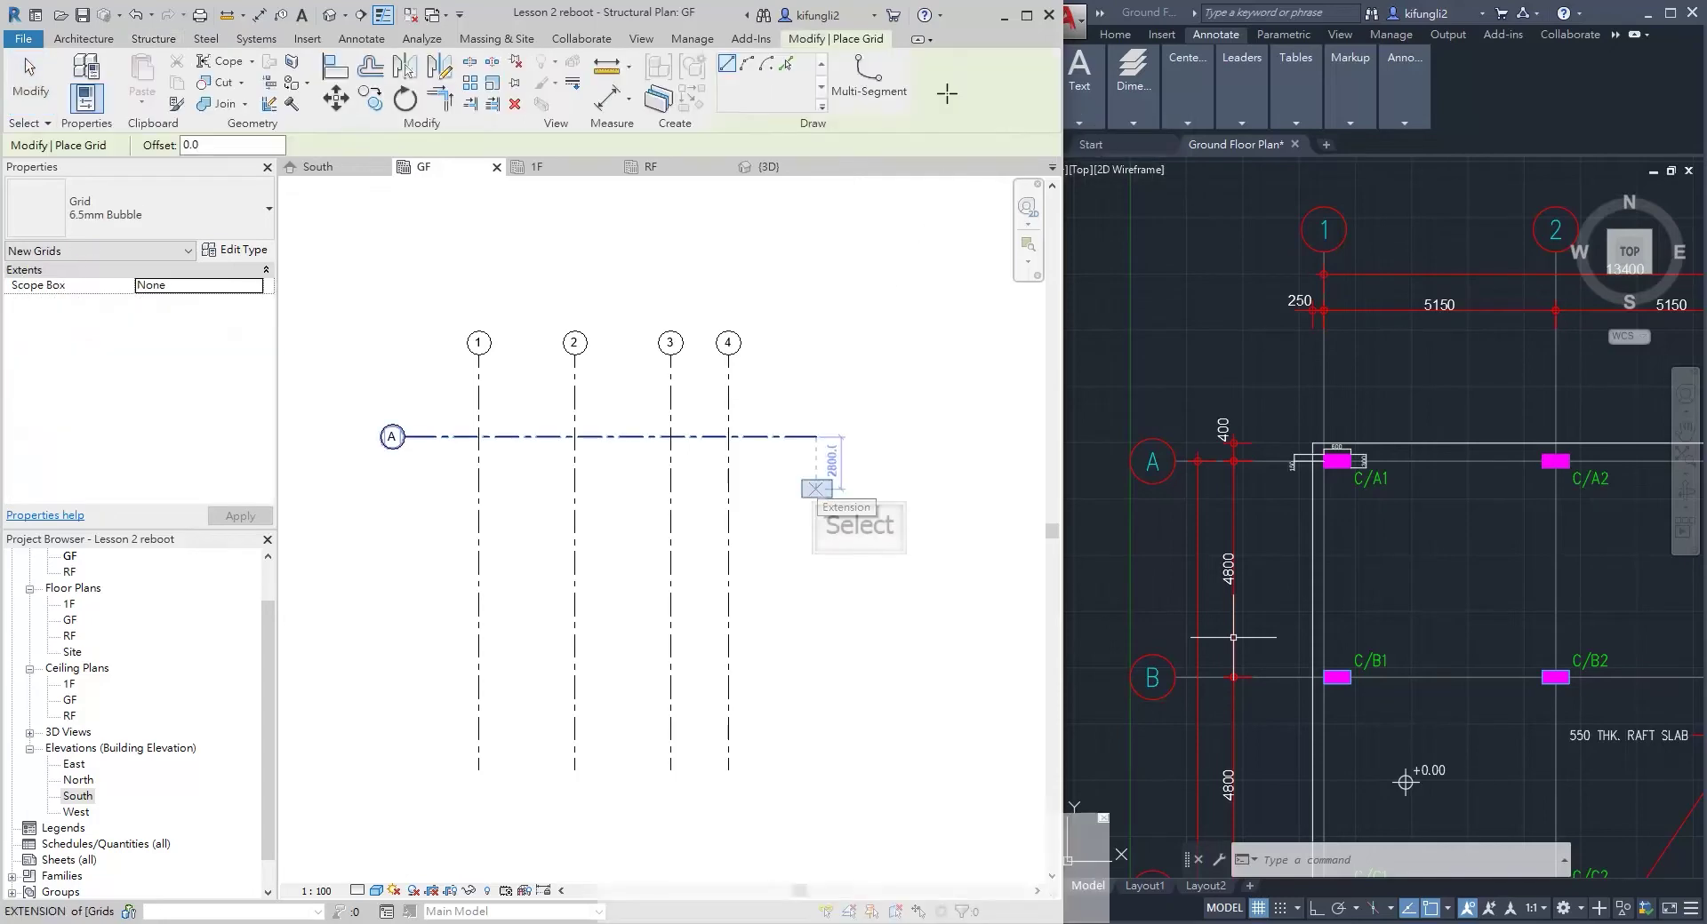
click(816, 489)
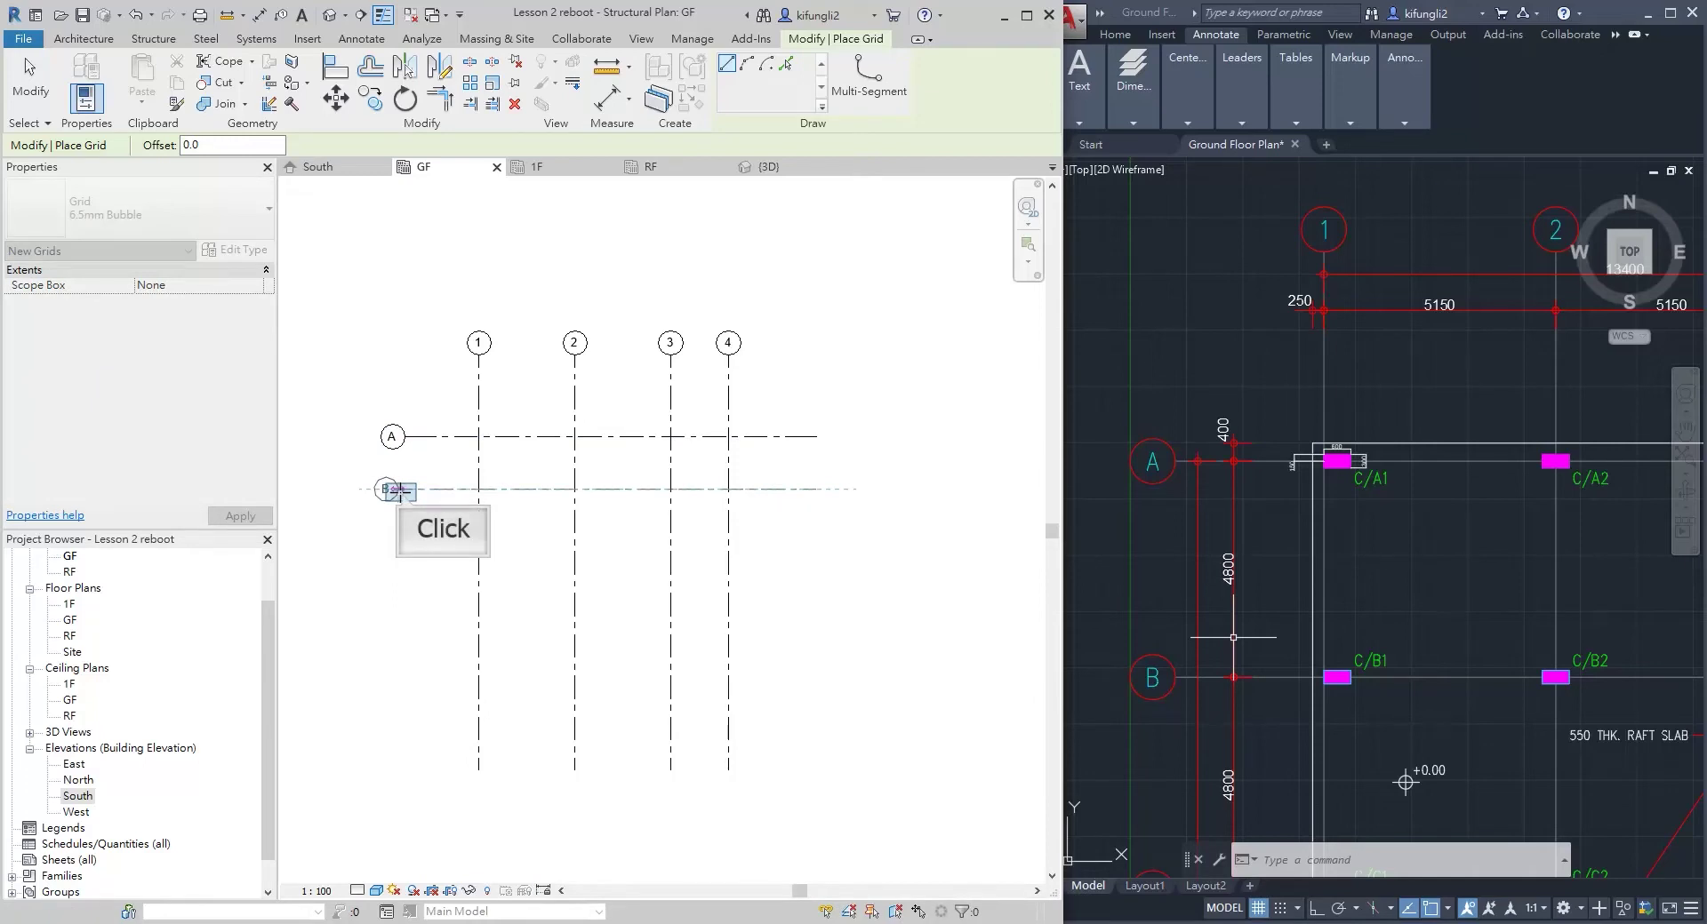
click(400, 490)
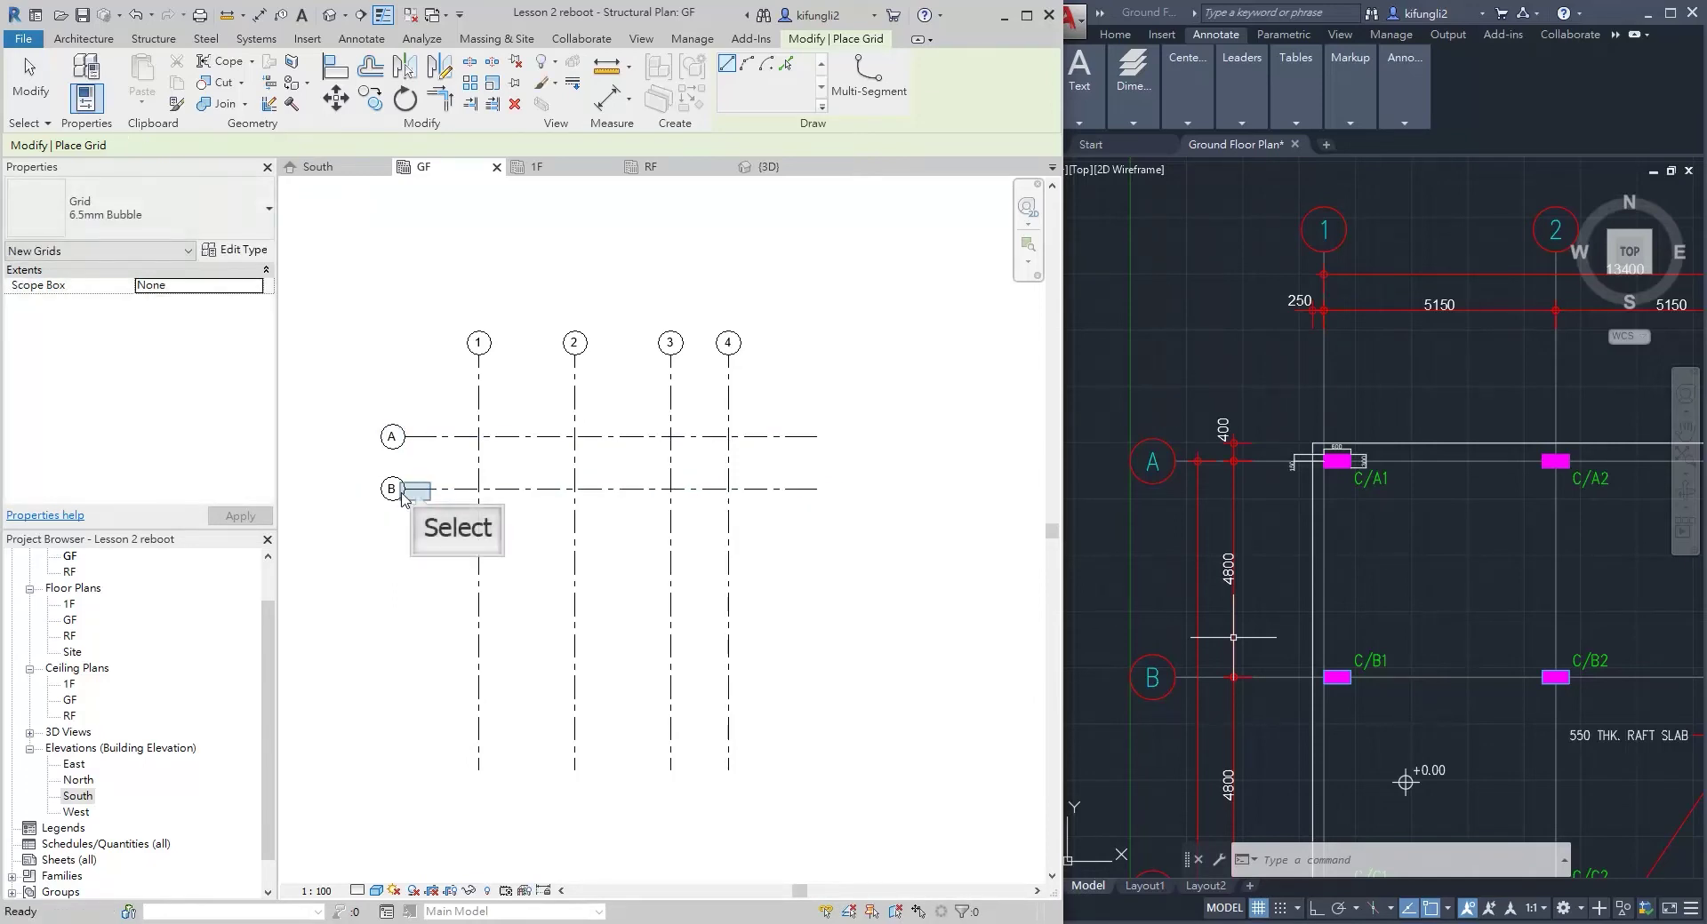
key(Escape)
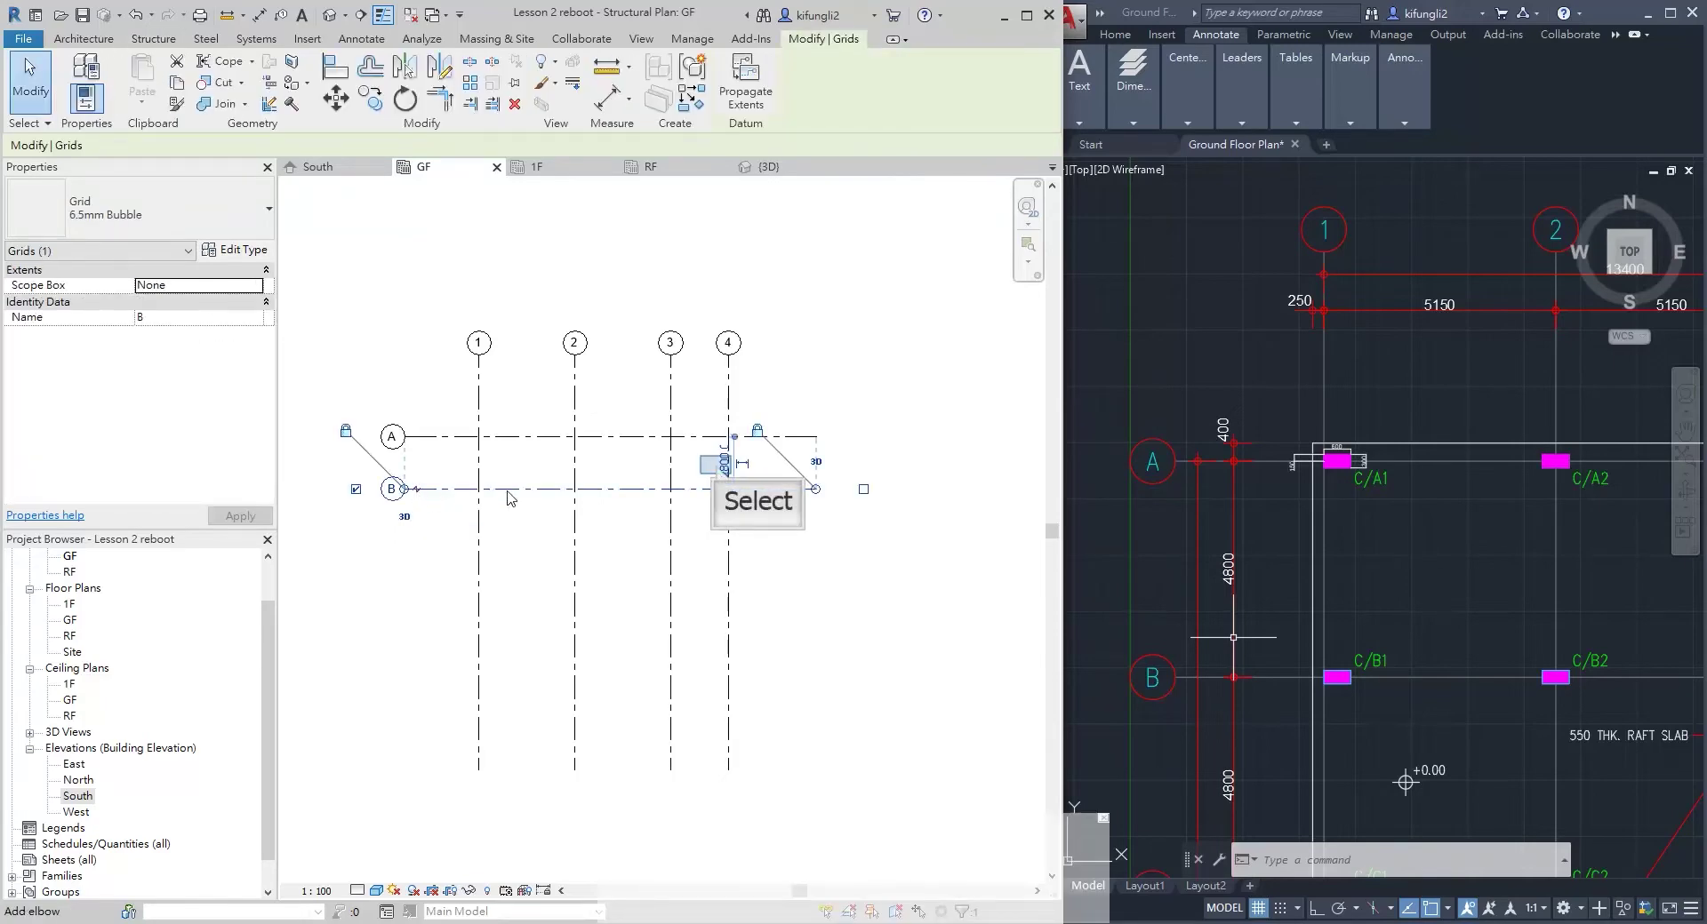
click(722, 463)
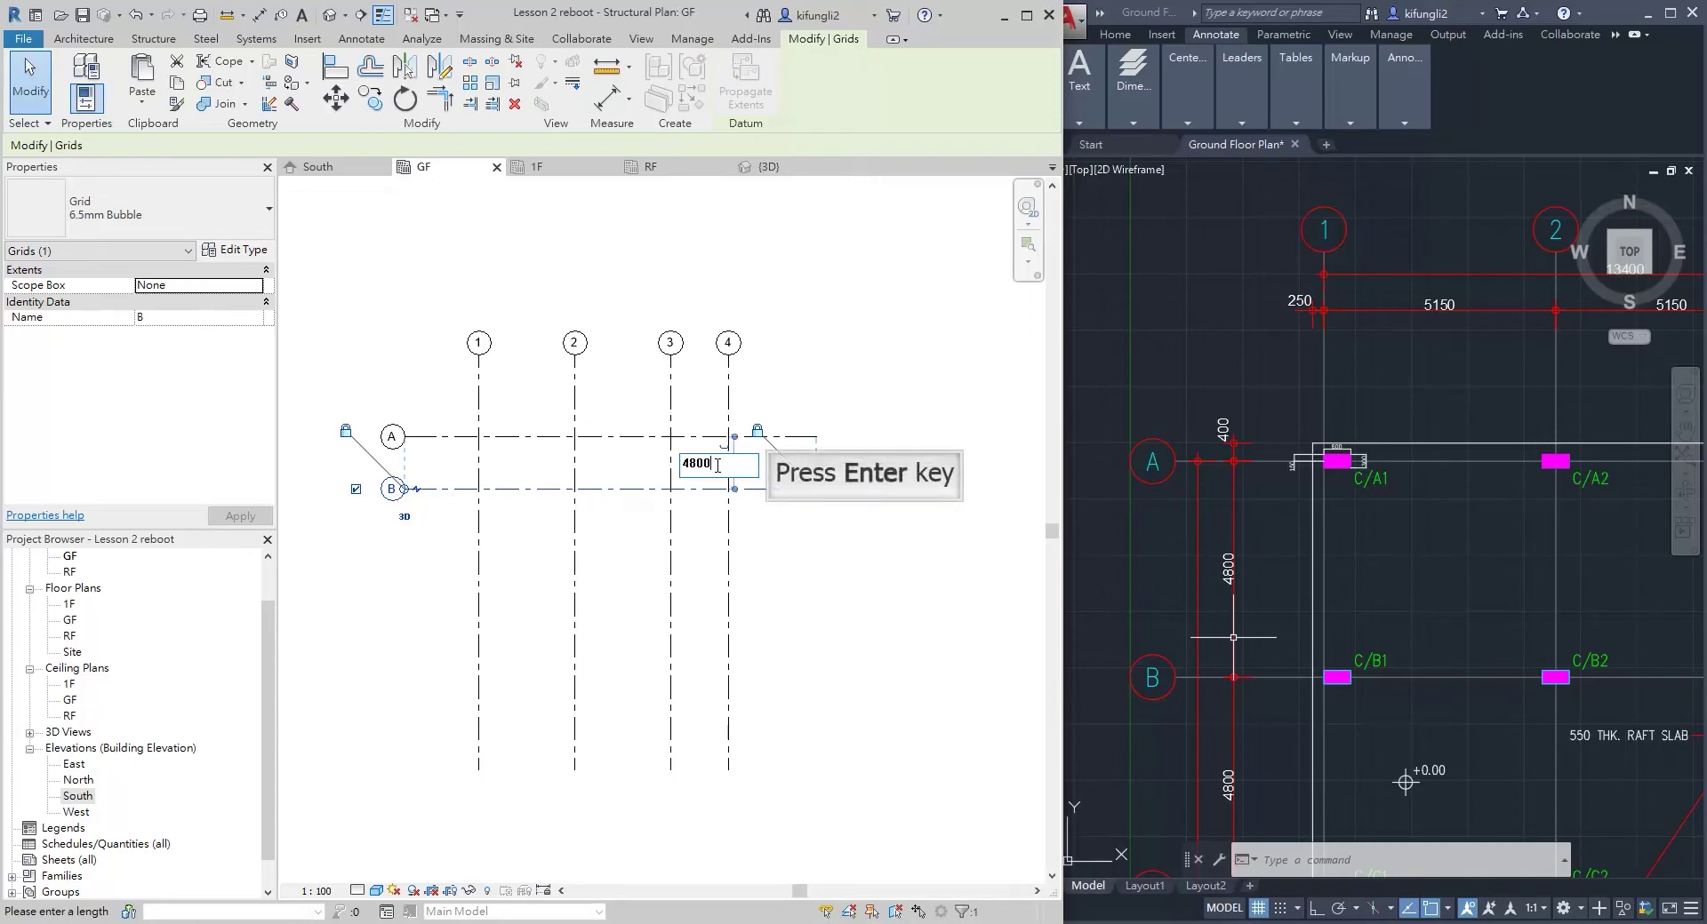
key(Return)
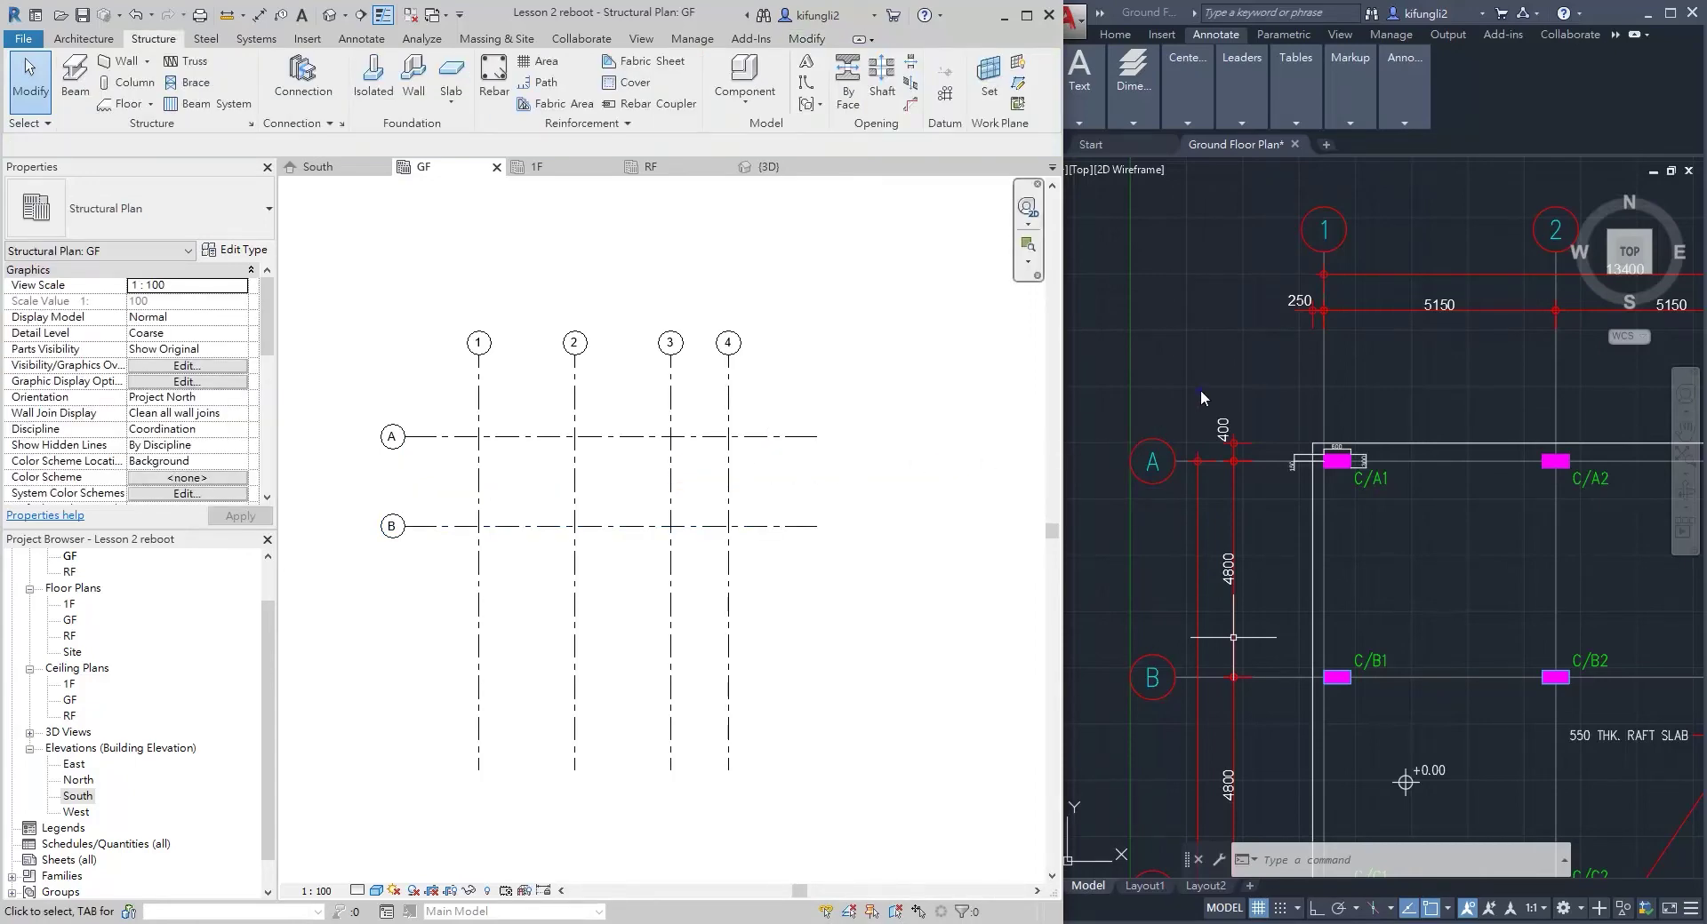
Following the AutoCAD plan, draw a third horizontal grid line about 4400 mm south of grid B, with its ends aligned to the others
middle_drag(1342, 602, 1321, 321)
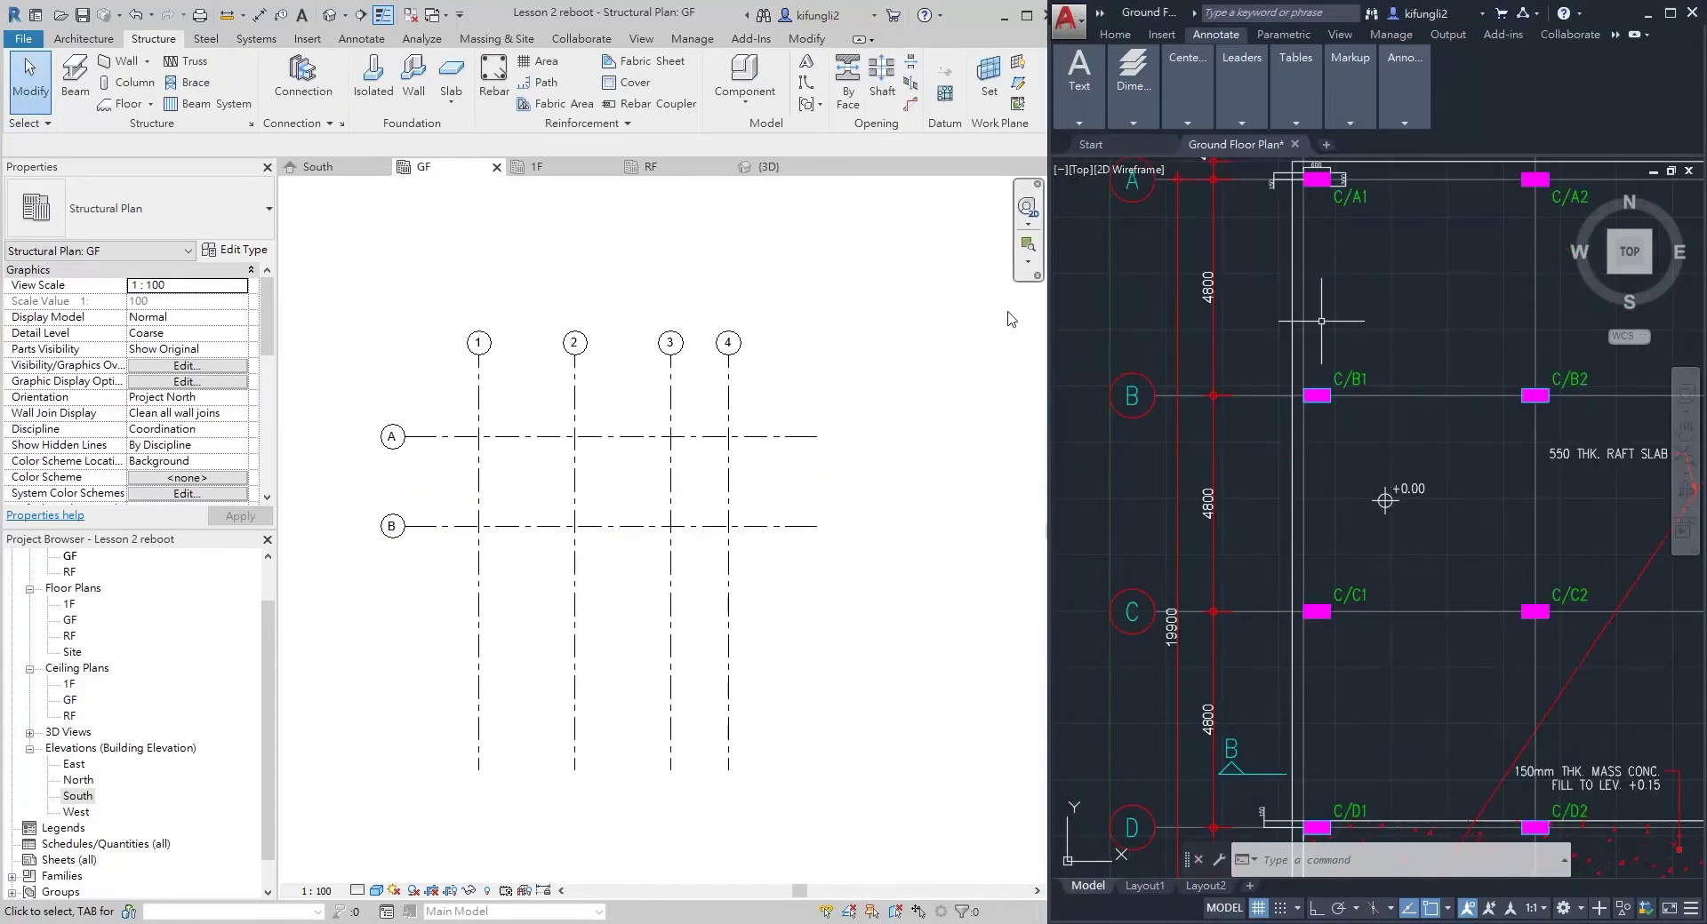
click(945, 94)
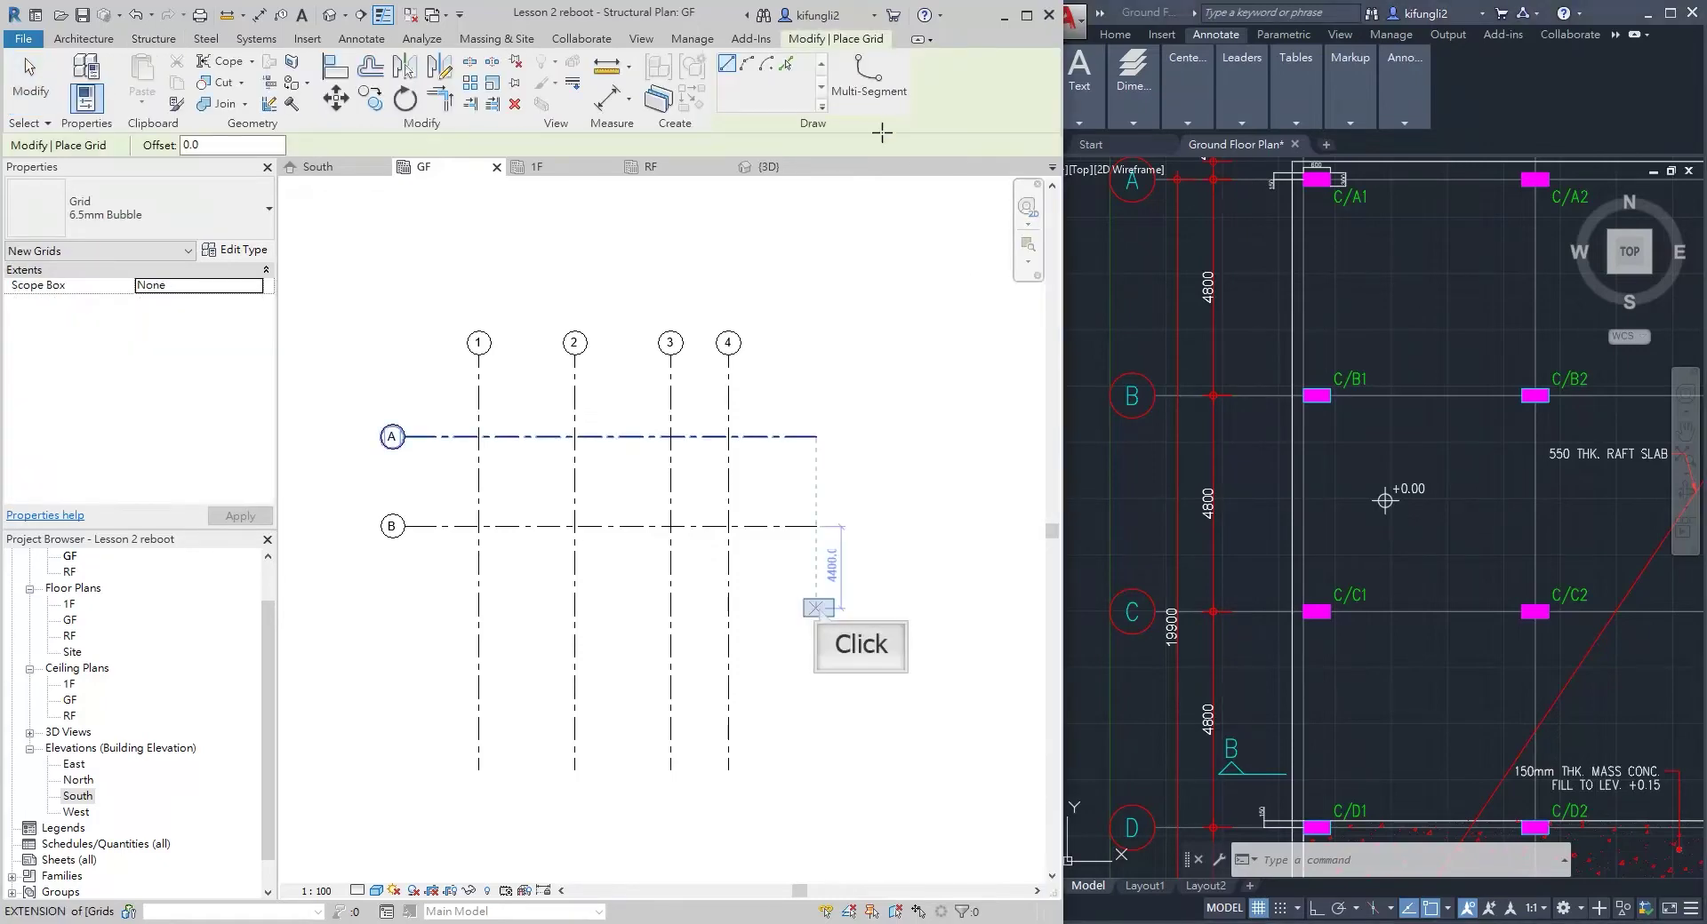
click(818, 609)
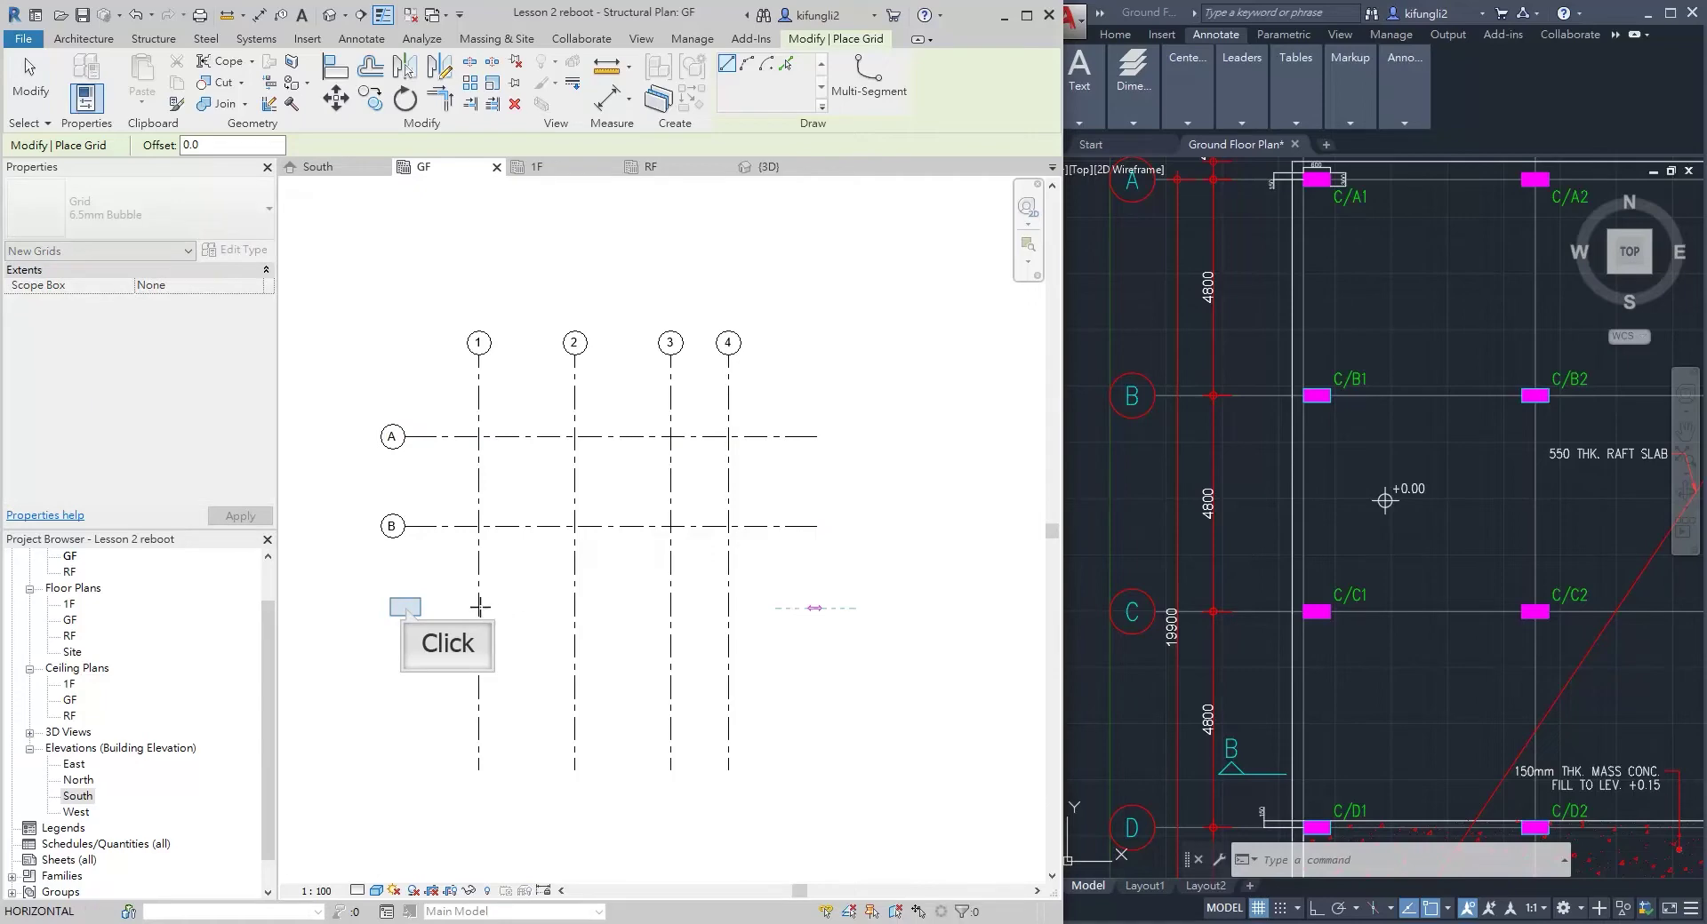
click(405, 608)
key(Escape)
key(Escape)
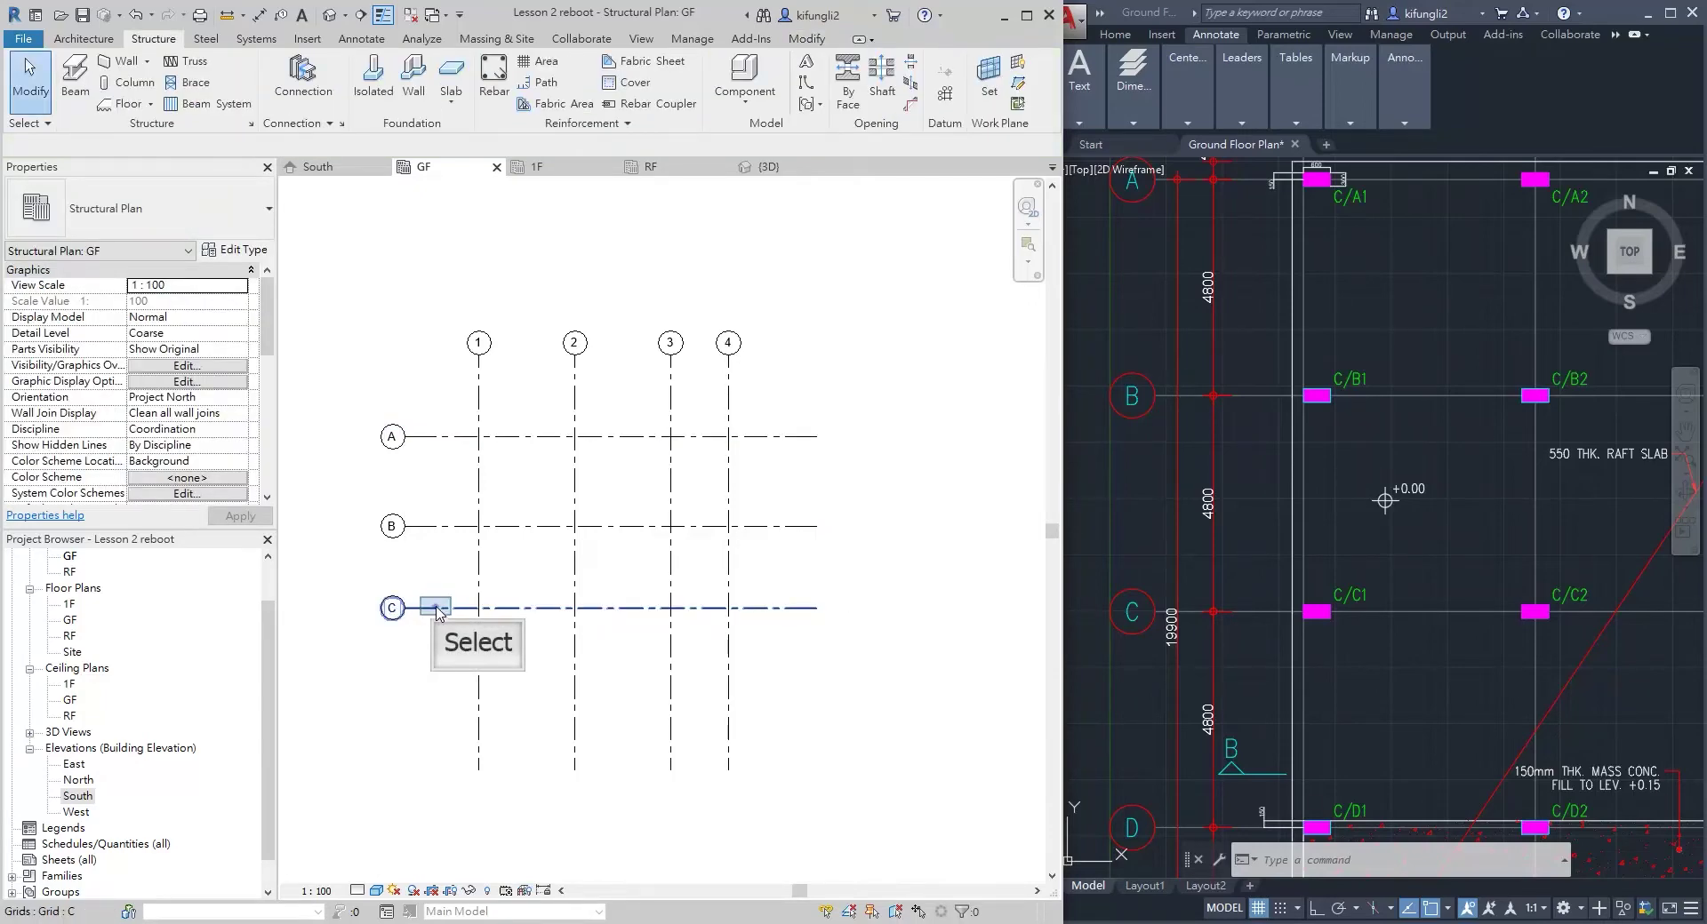
Set the spacing between grids B and C to 4800 mm
click(436, 609)
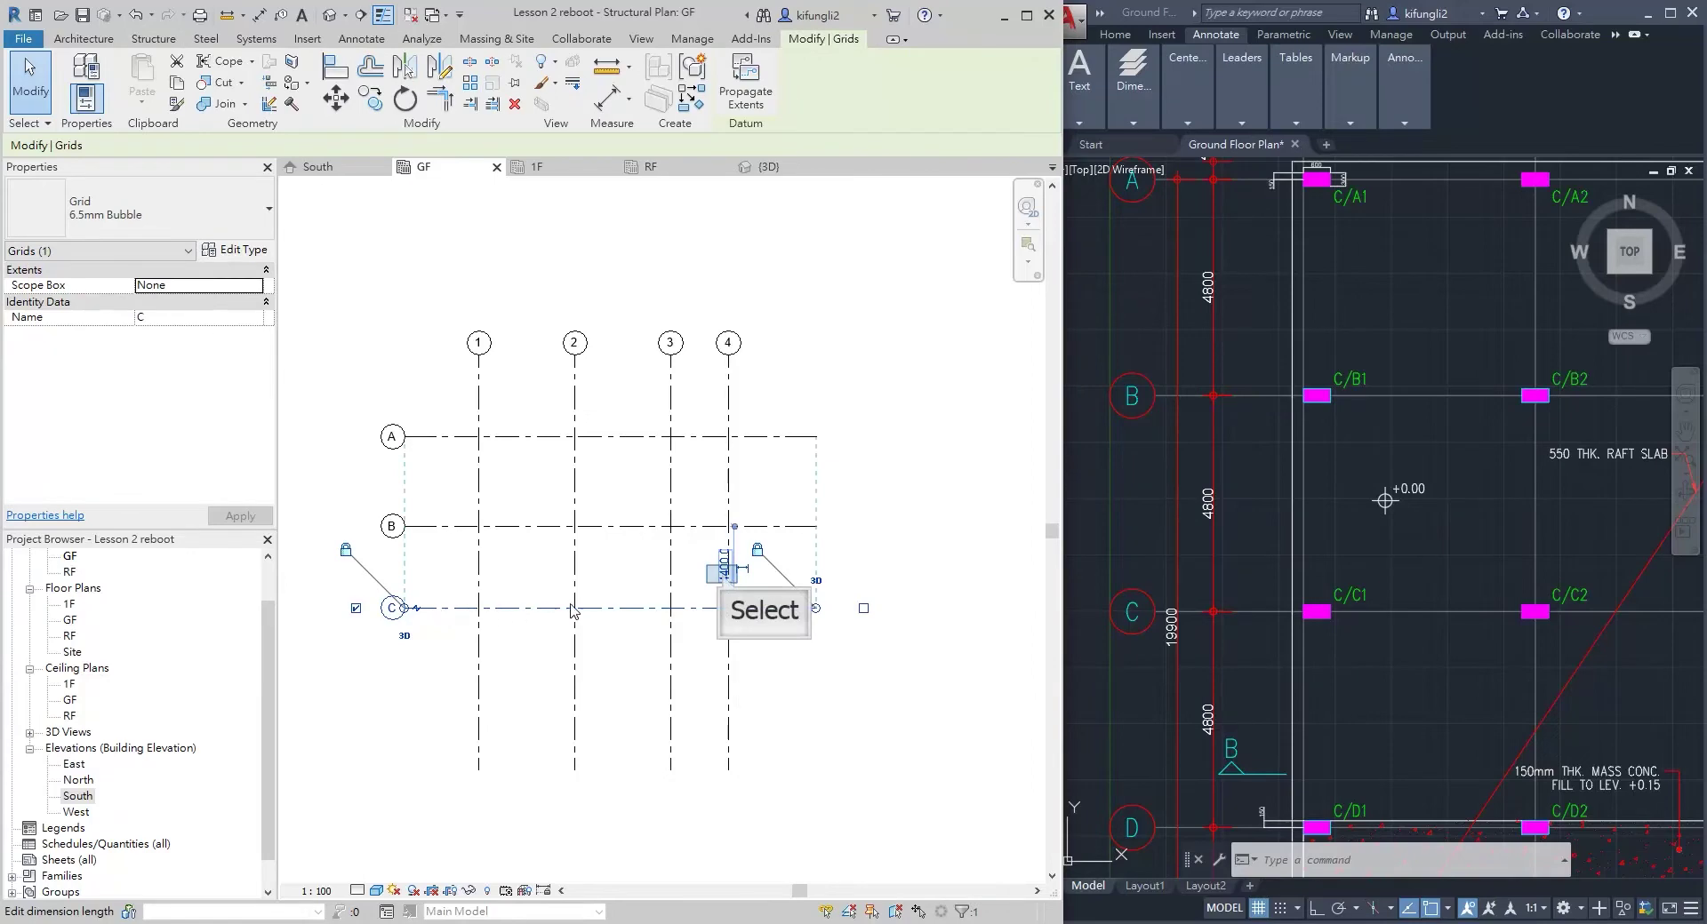
click(725, 567)
text(4800)
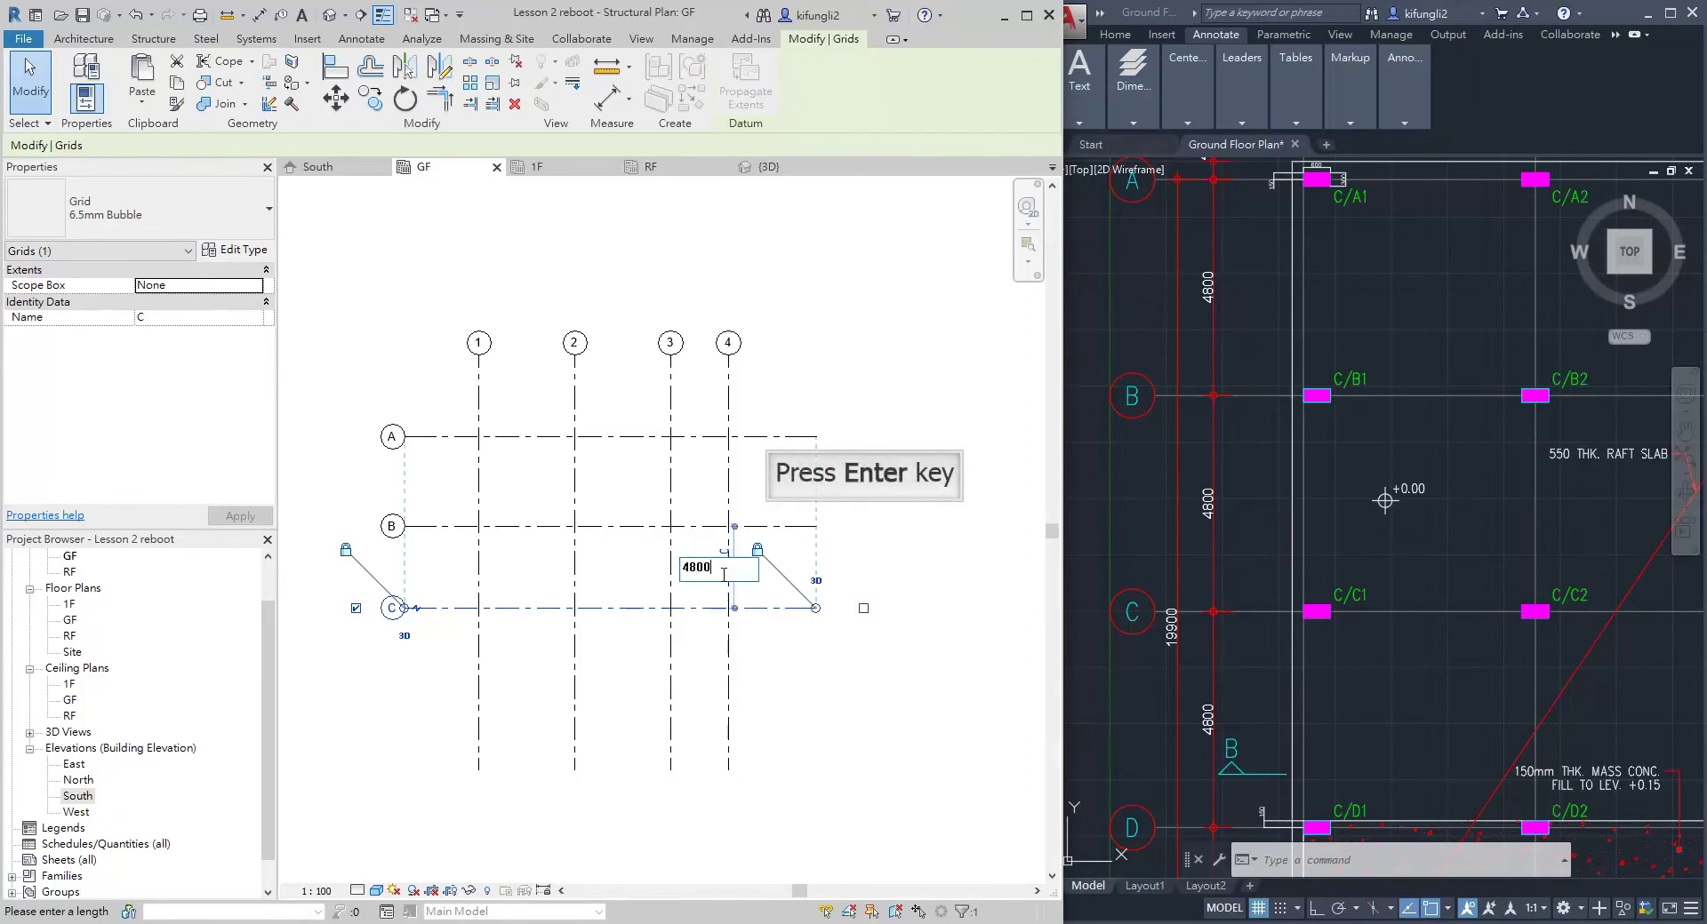
key(Return)
Using the AutoCAD plan's southern grids as reference, draw a fourth horizontal grid line about 3600 mm south of grid C
mouse_move(1336, 564)
middle_down()
mouse_move(1334, 240)
mouse_move(1361, 238)
middle_up()
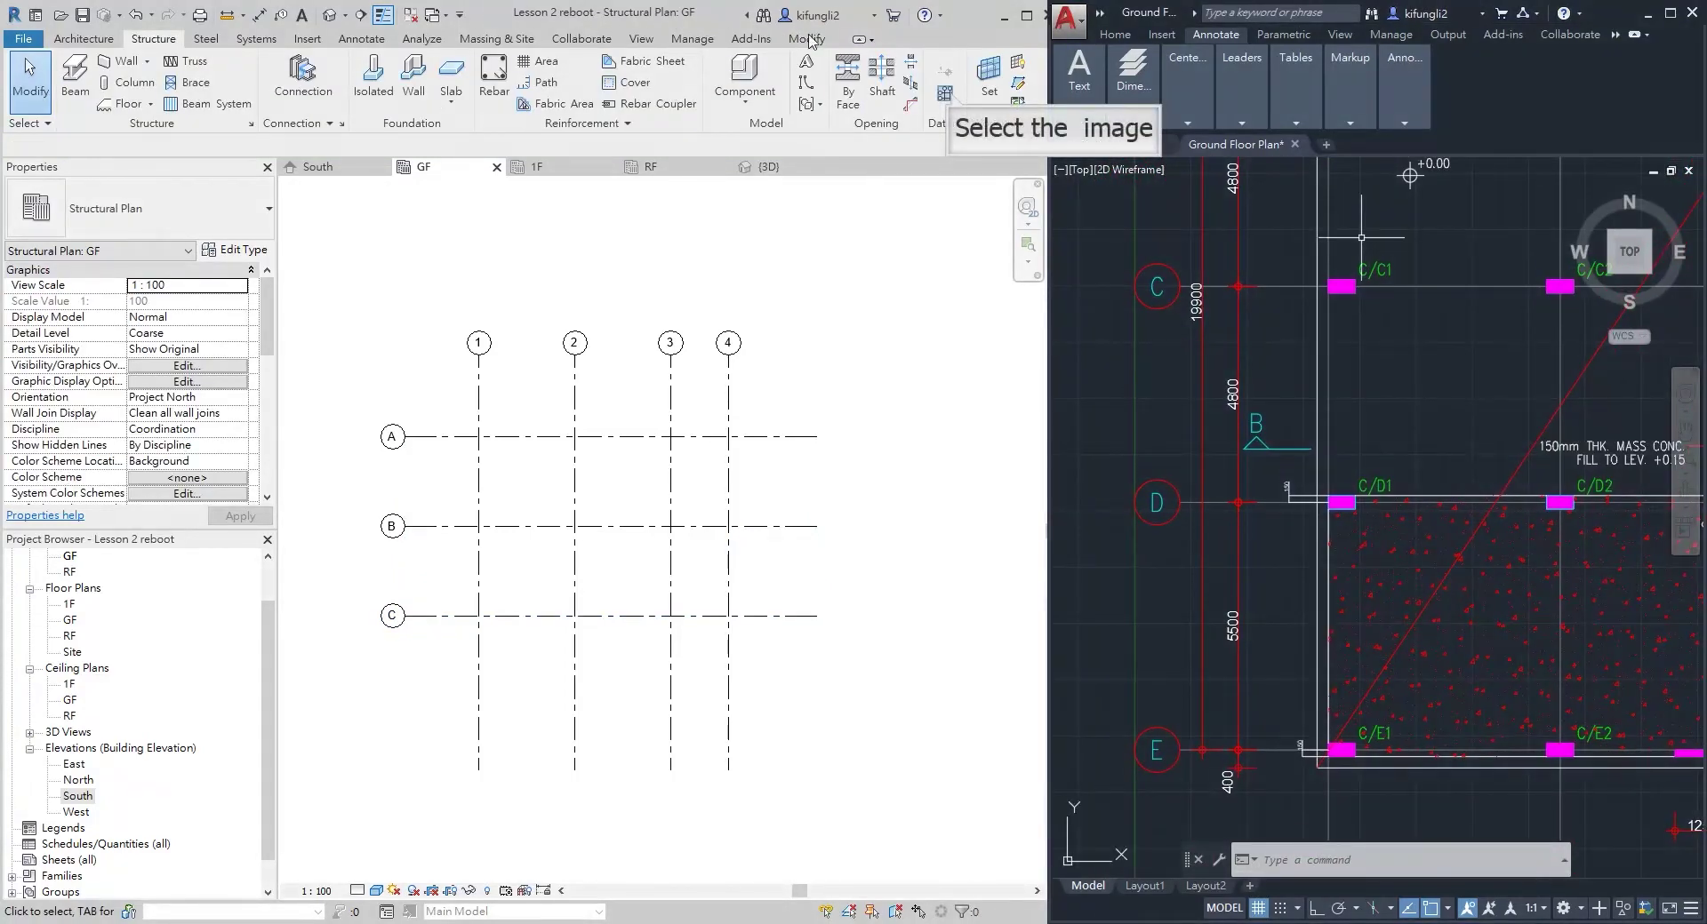
click(945, 92)
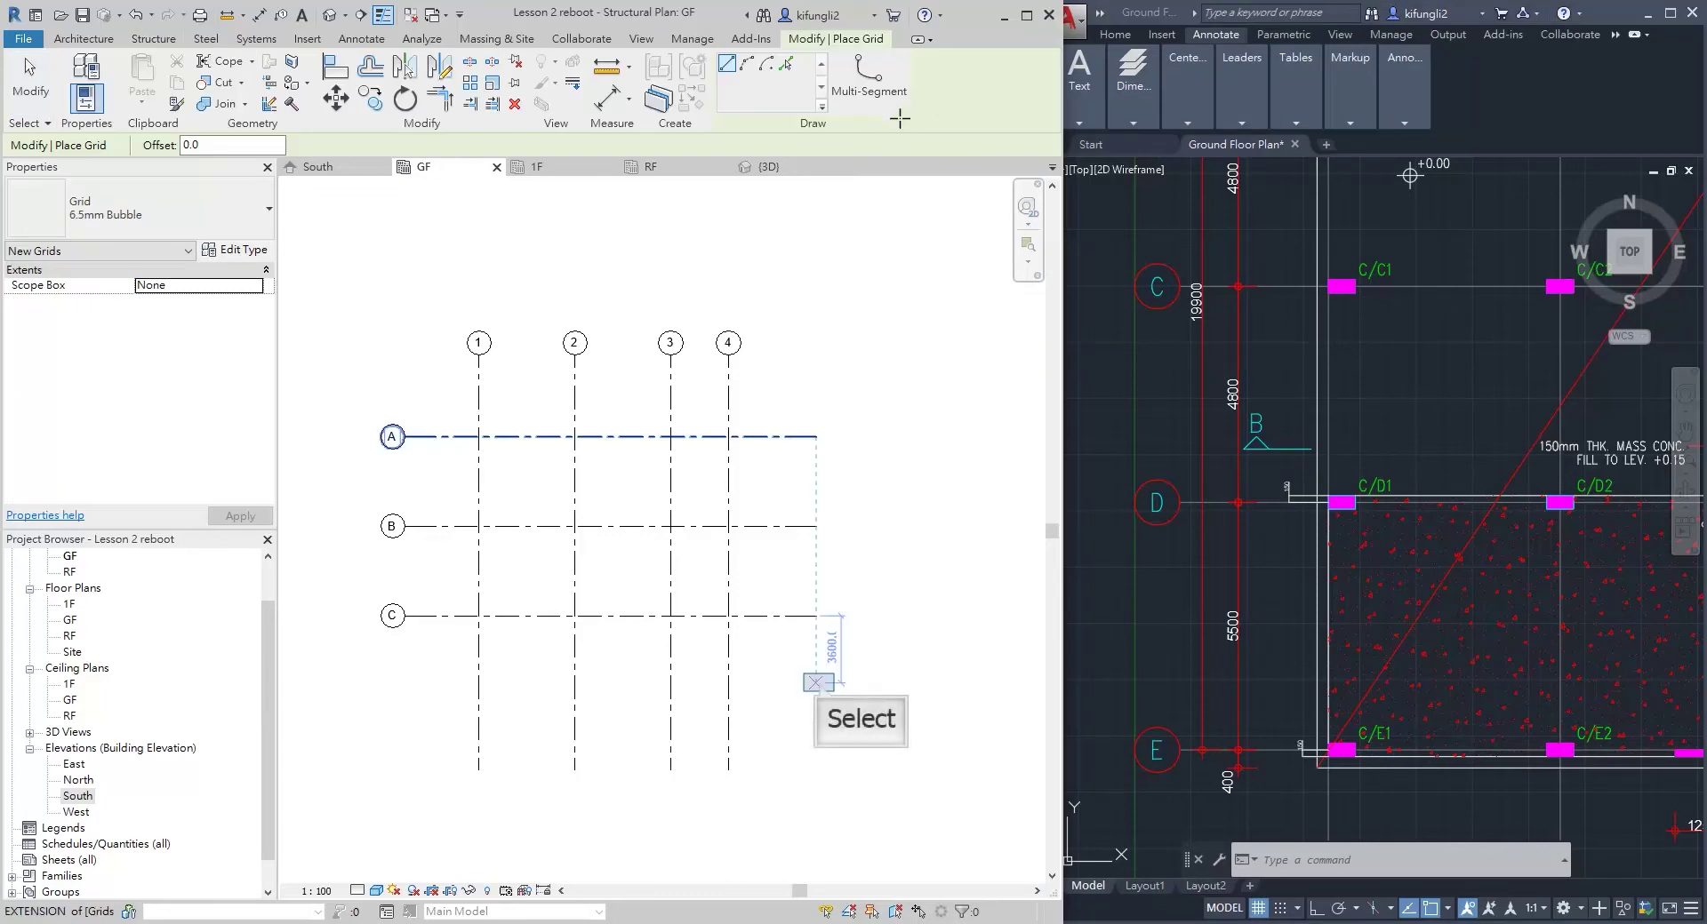
click(816, 682)
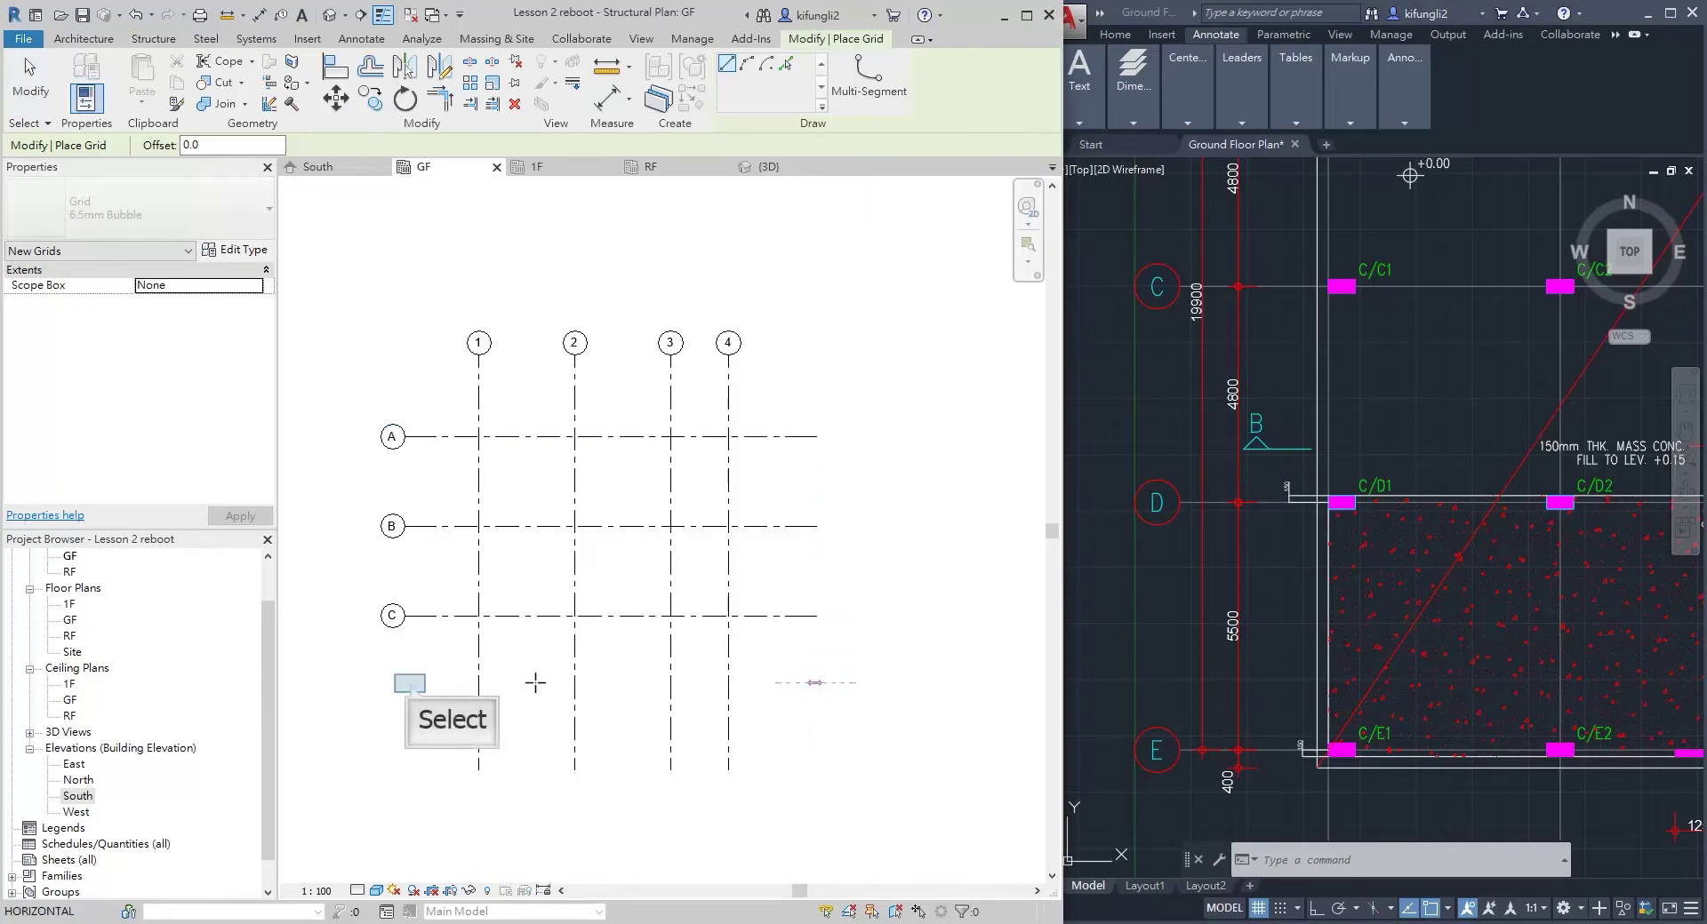
click(407, 683)
key(Escape)
key(Escape)
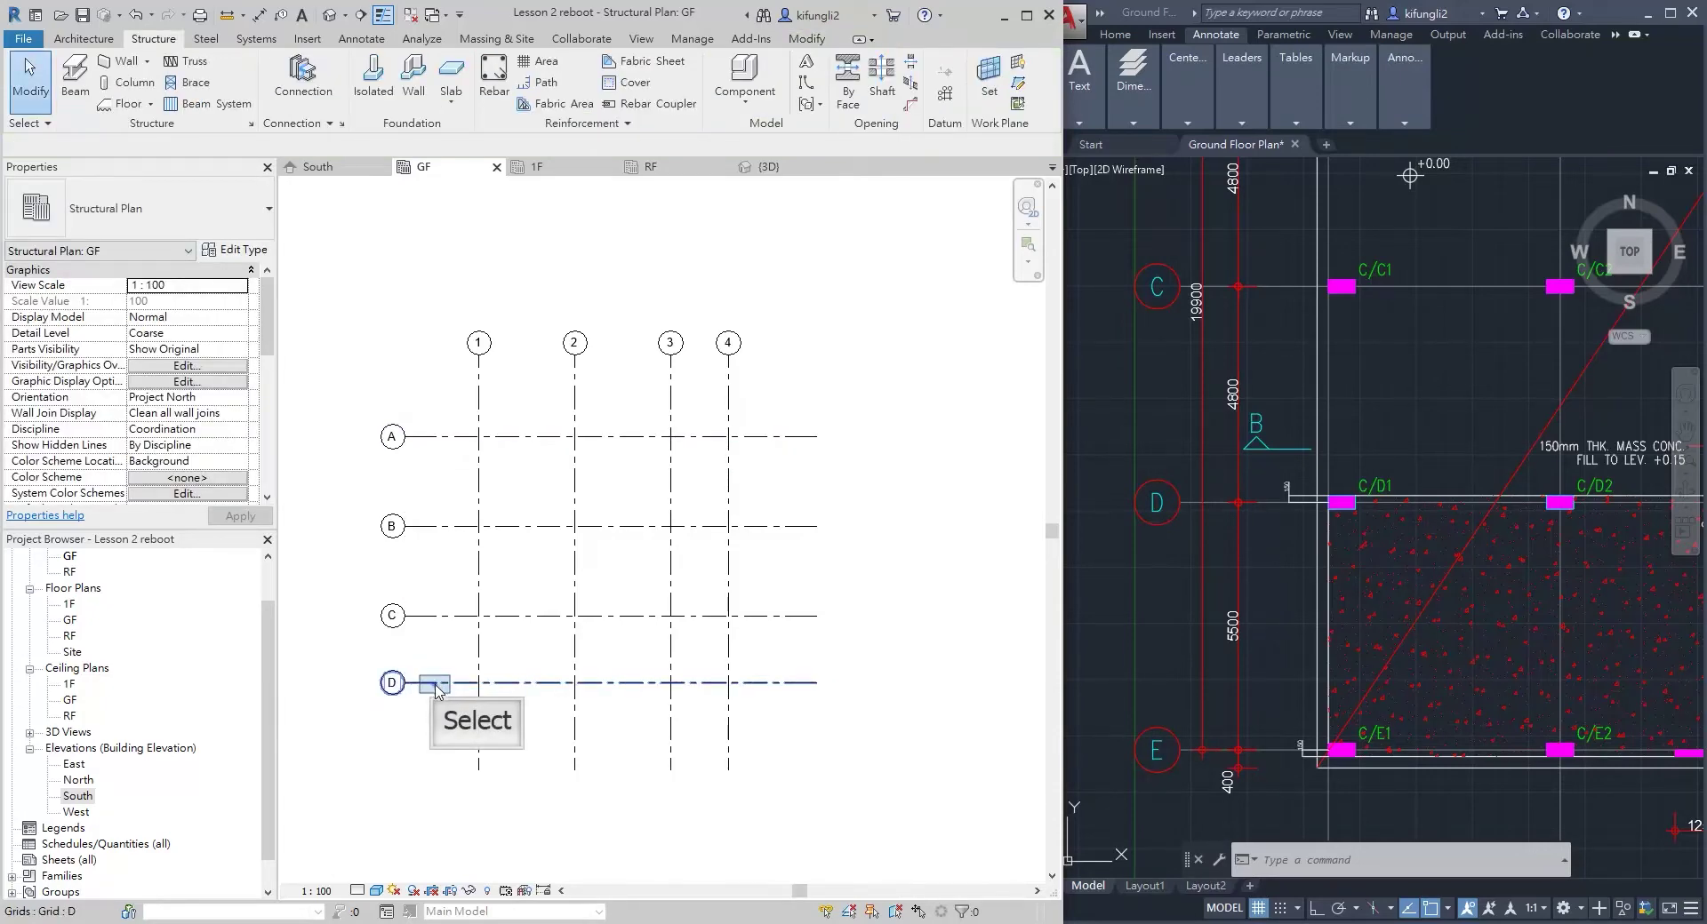
Set the spacing between grids C and D to 5500 mm
click(437, 691)
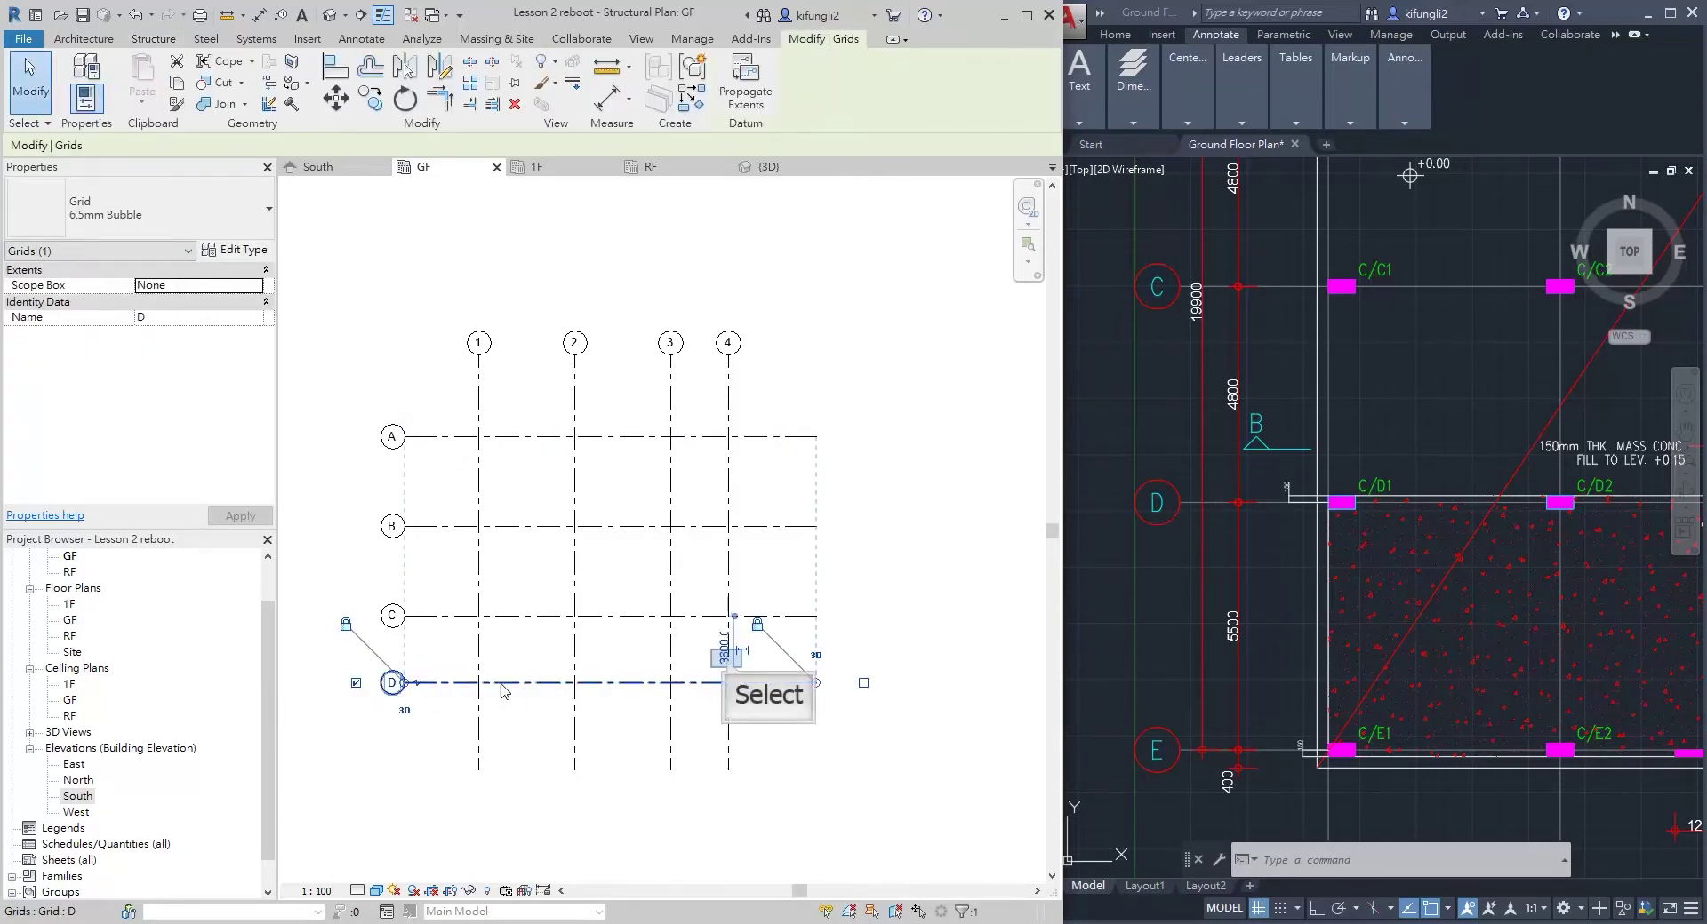
click(727, 658)
text(5500)
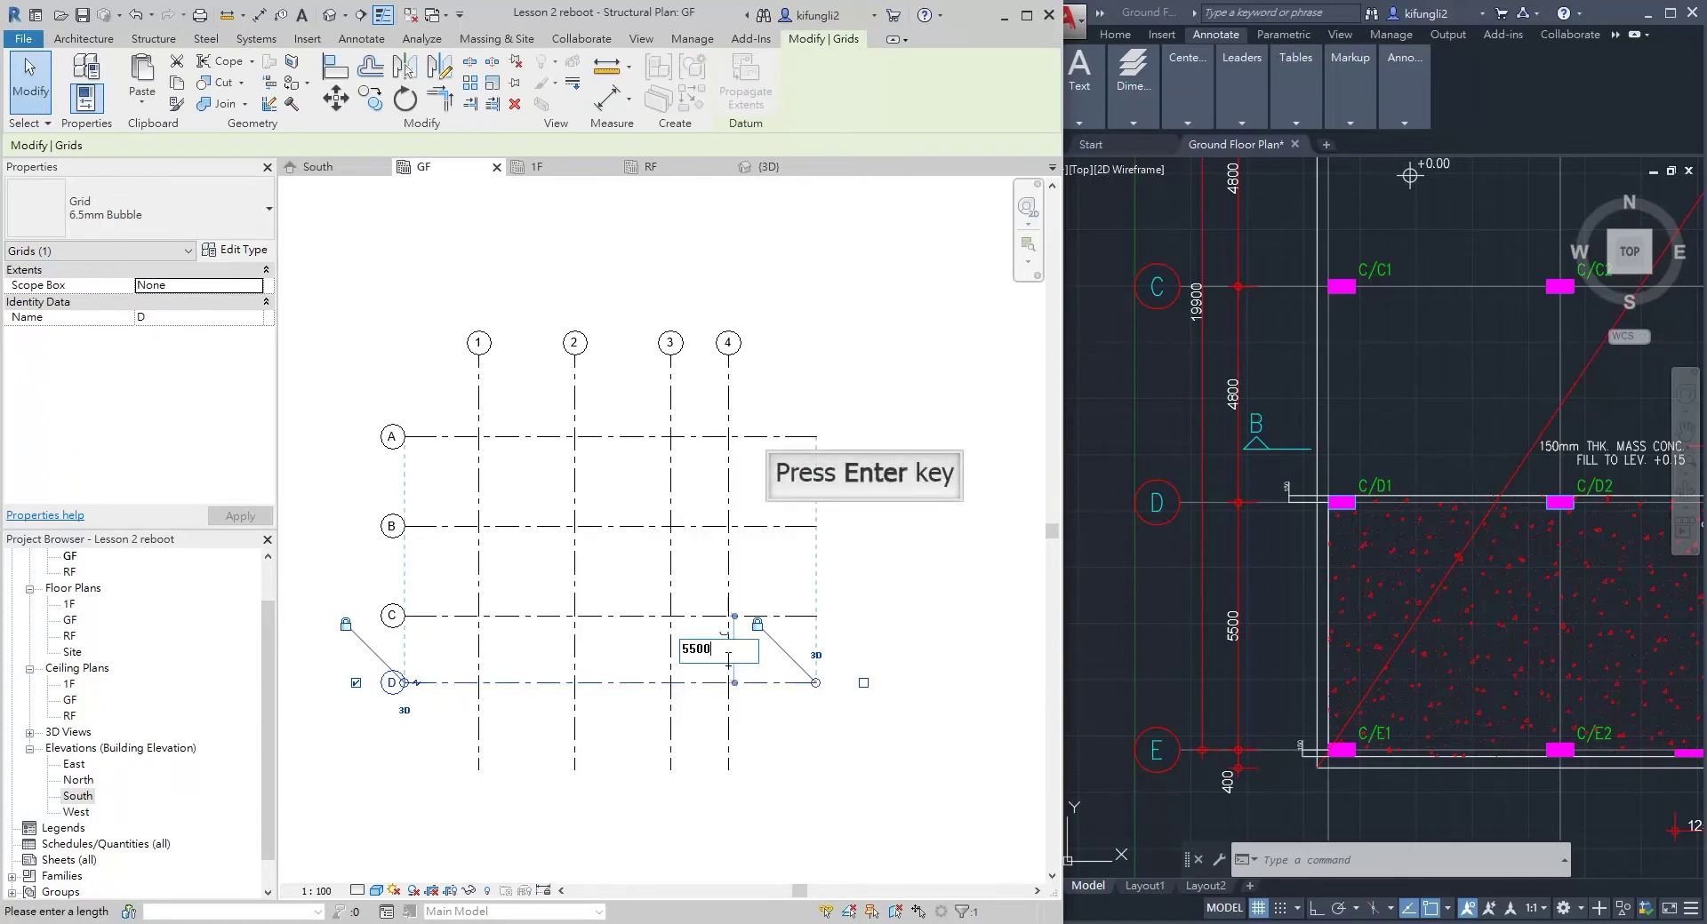
key(Return)
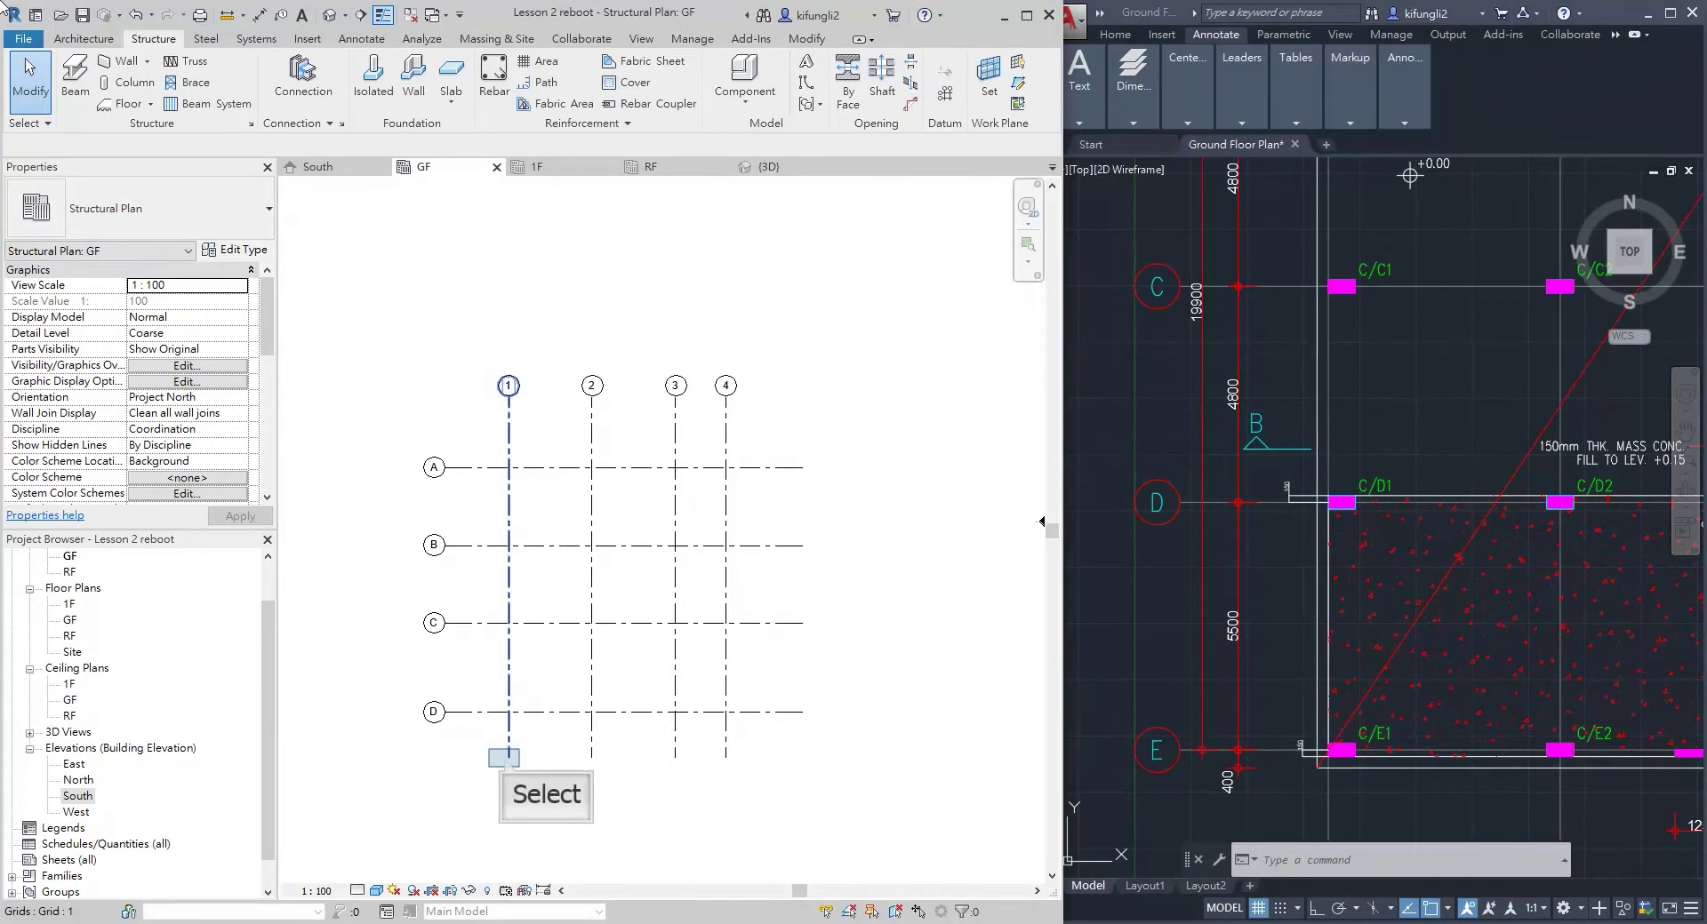
Extend the vertical grids farther south and draw a fifth horizontal grid line about 4800 mm south of grid D, ends aligned to the others
click(506, 760)
drag(508, 761, 509, 868)
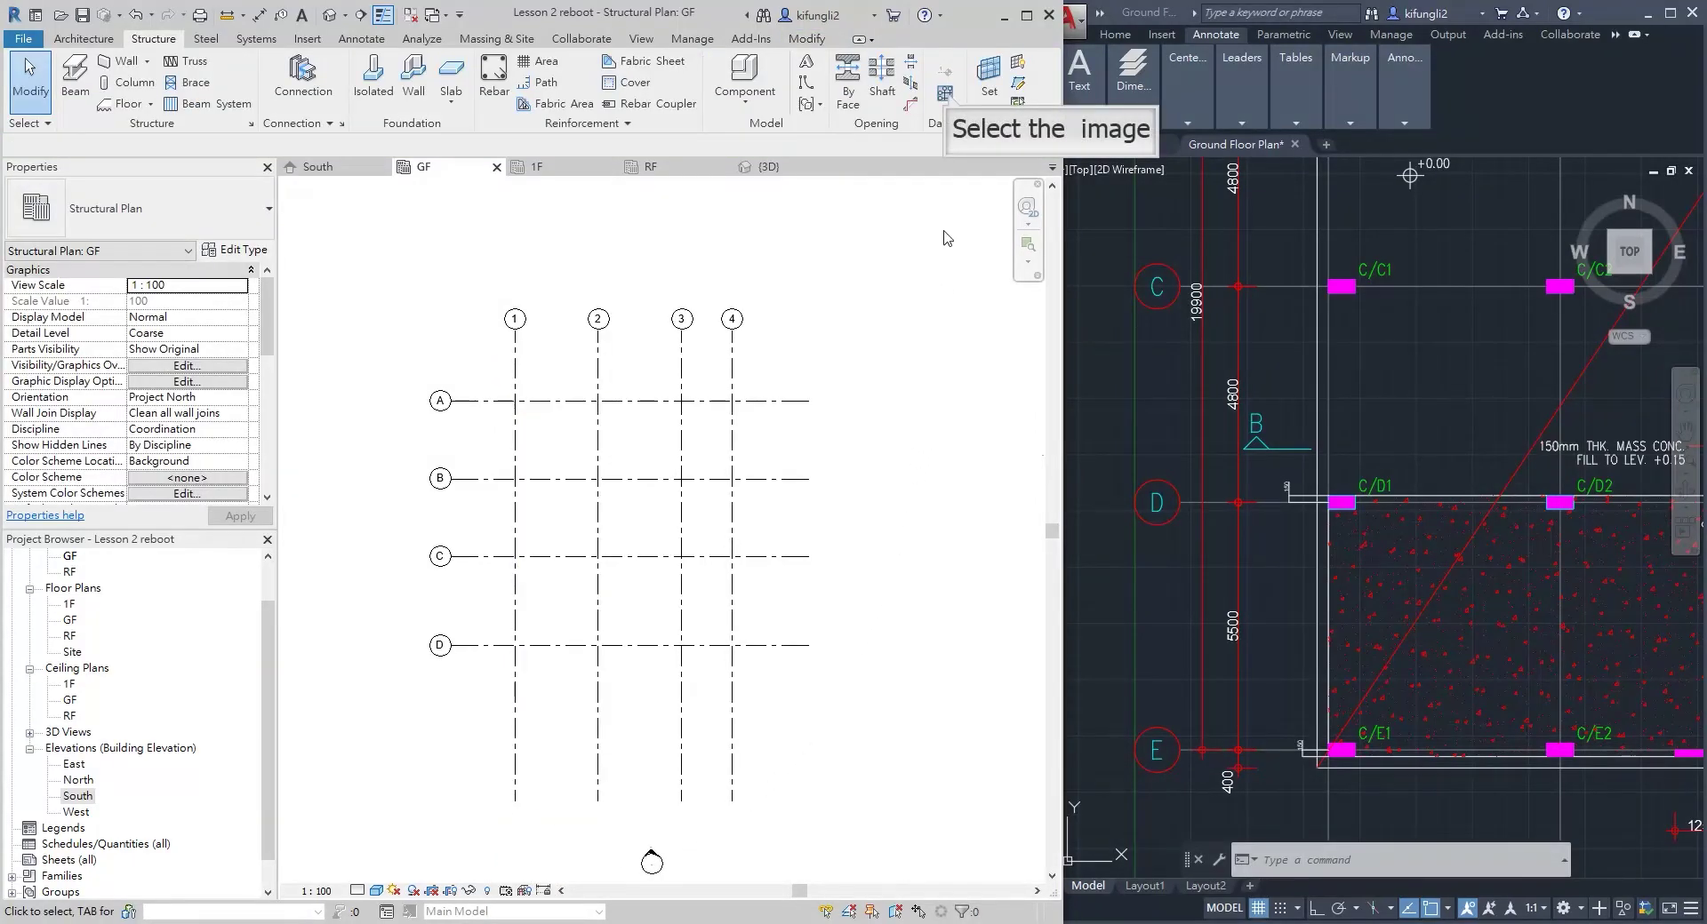
click(945, 93)
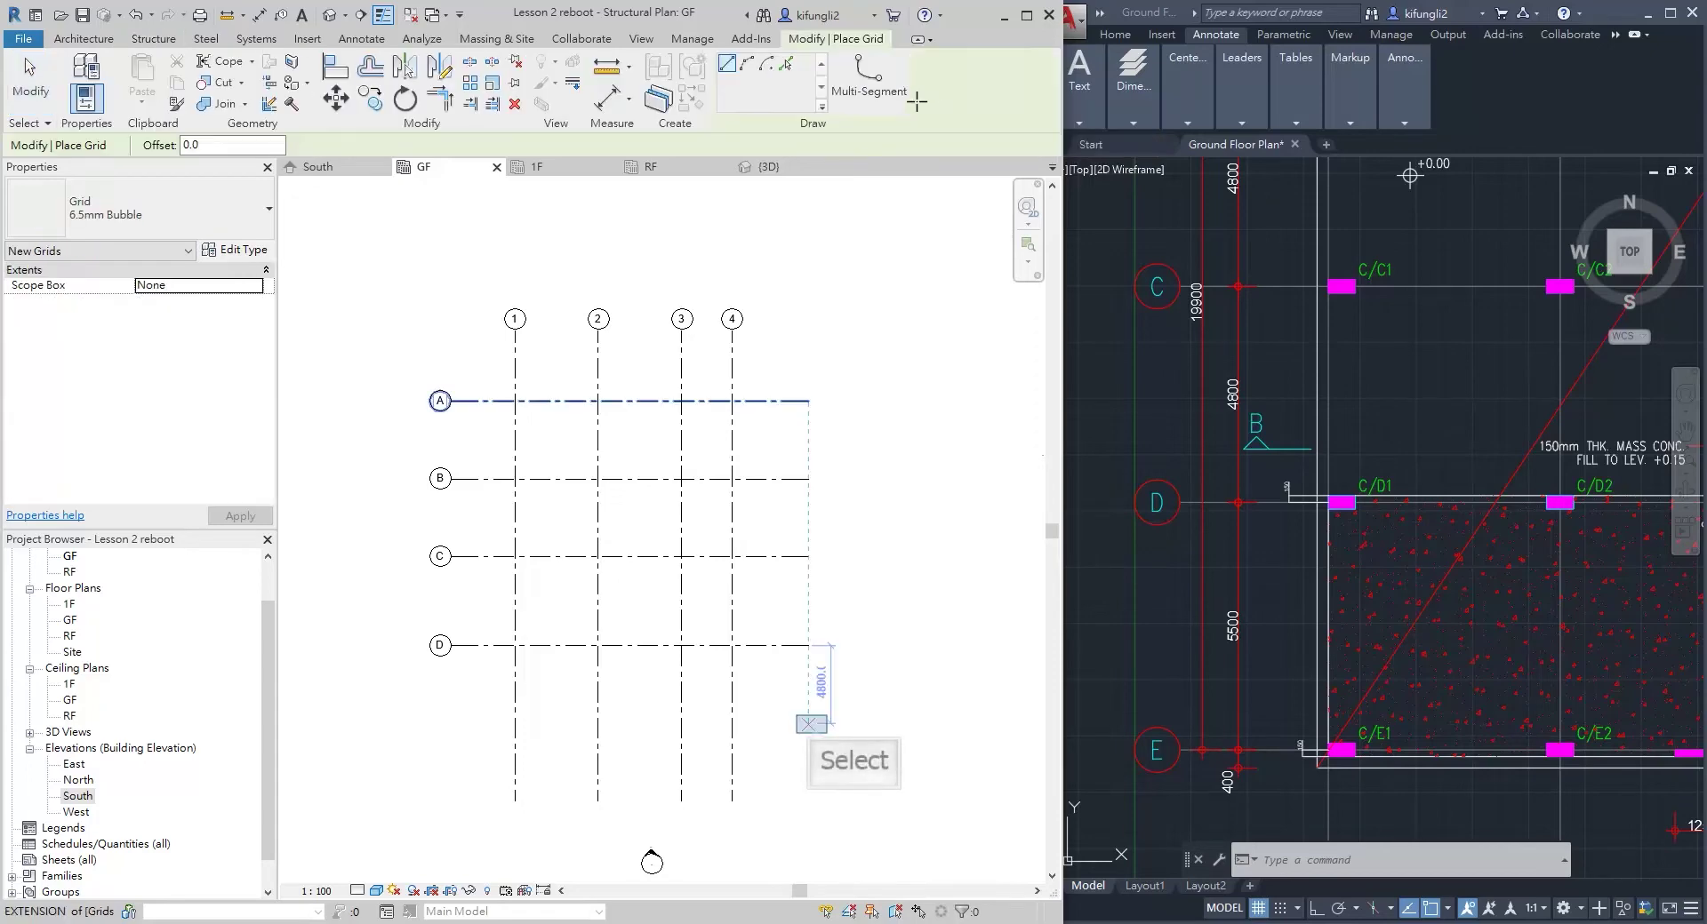
click(810, 724)
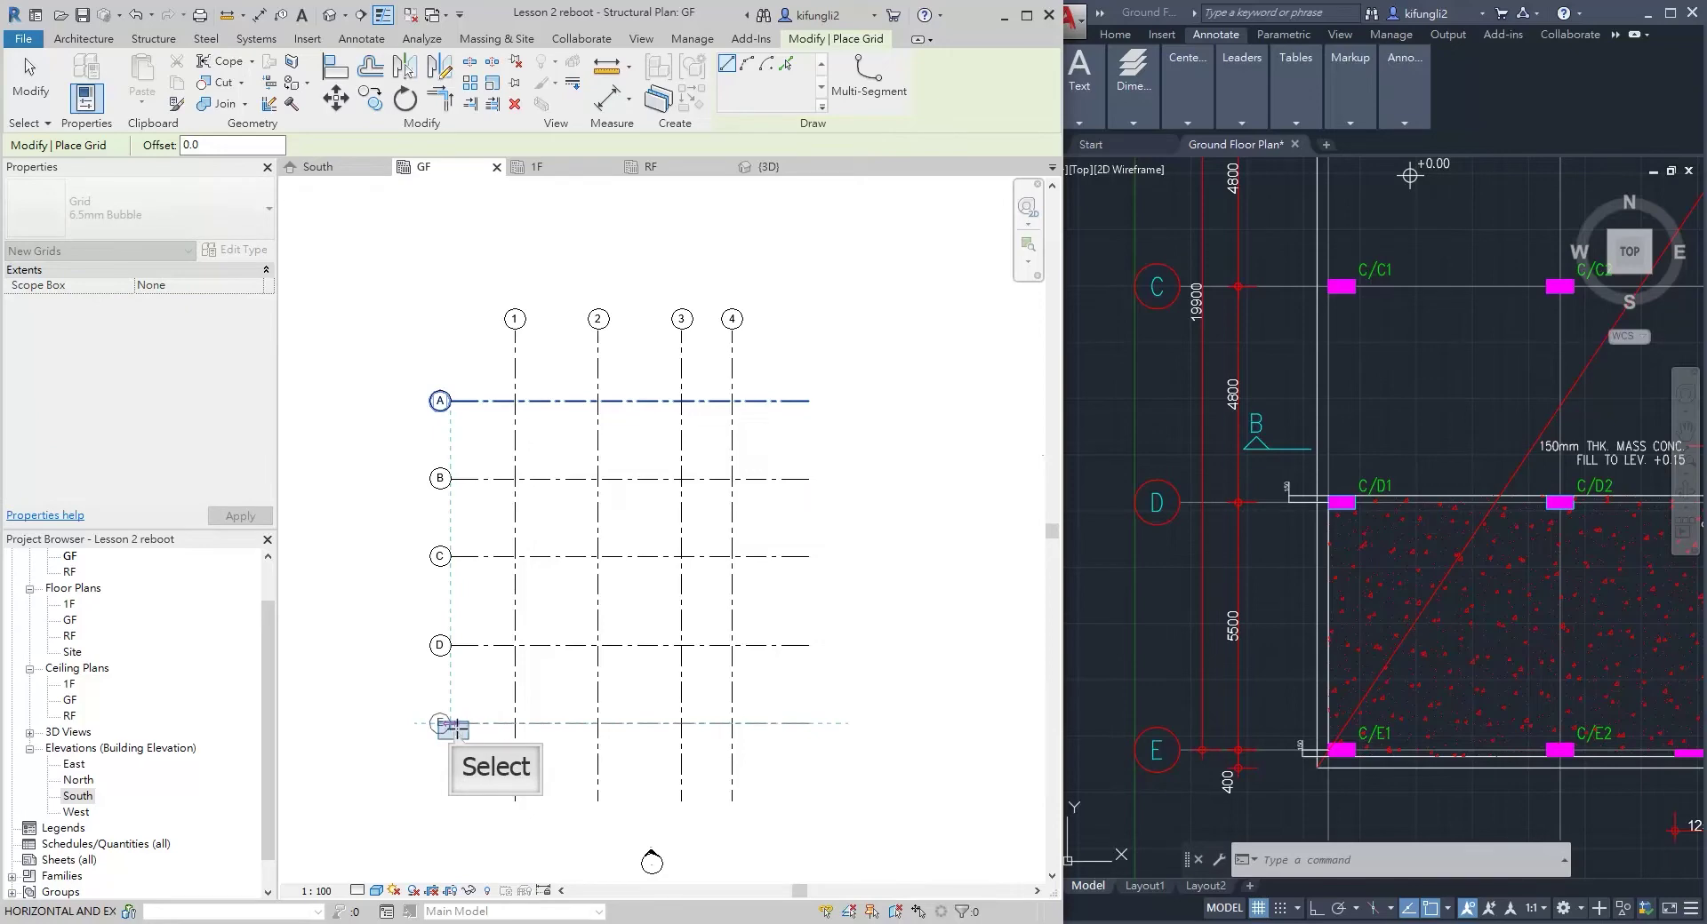
click(448, 723)
scroll(449, 725, up, 3)
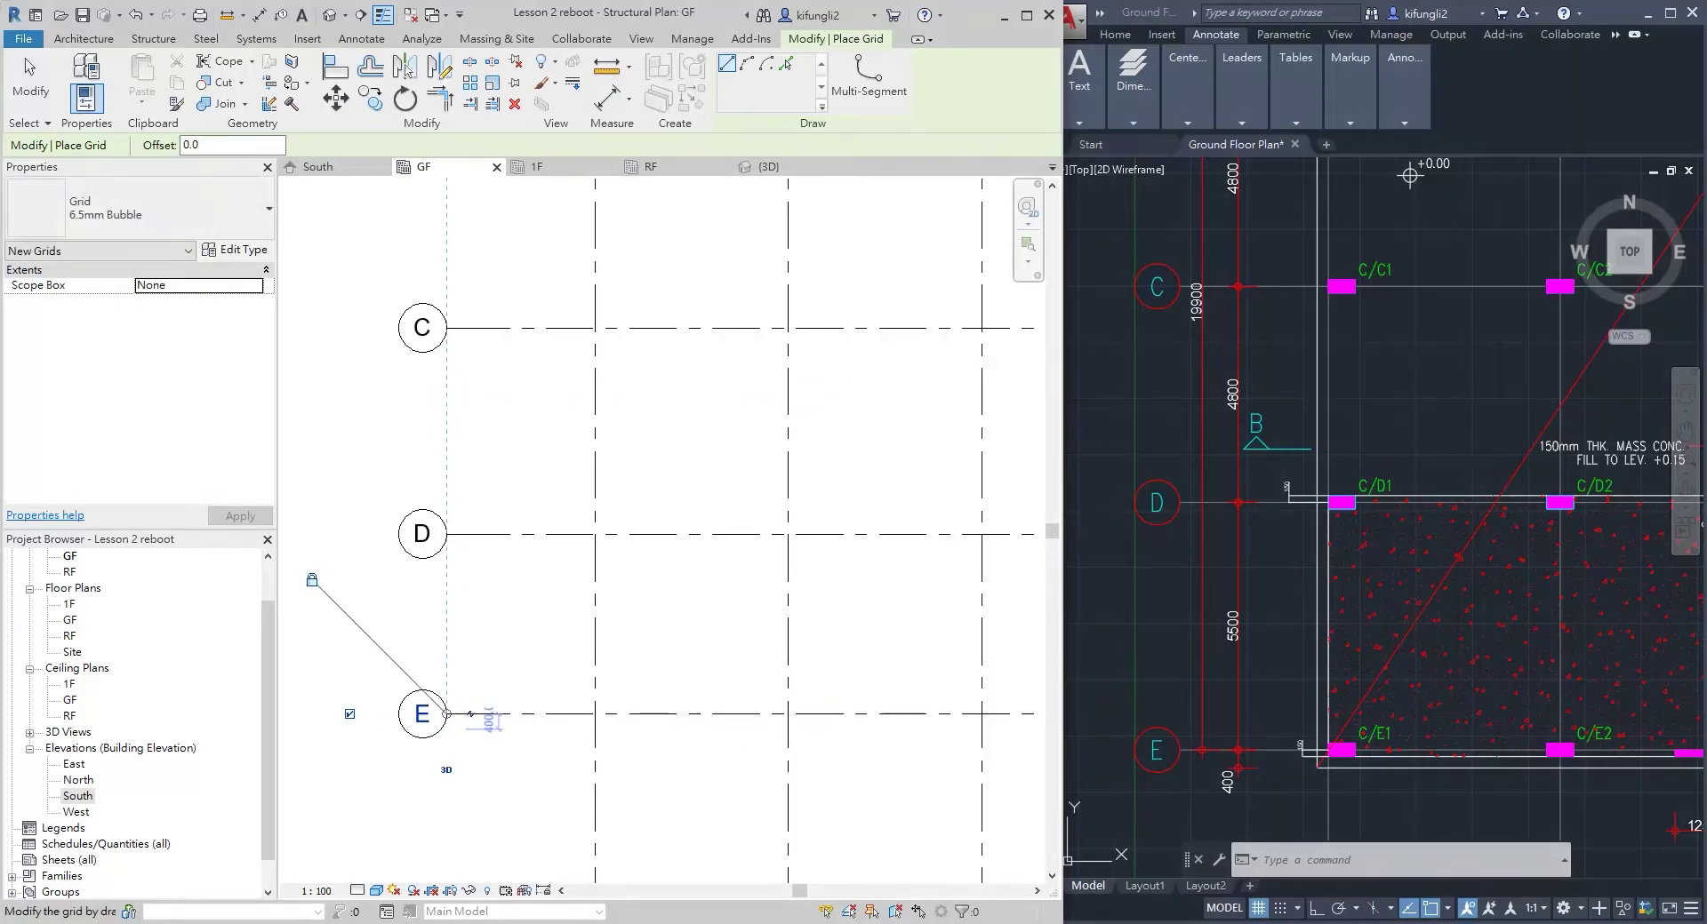
key(Escape)
key(Escape)
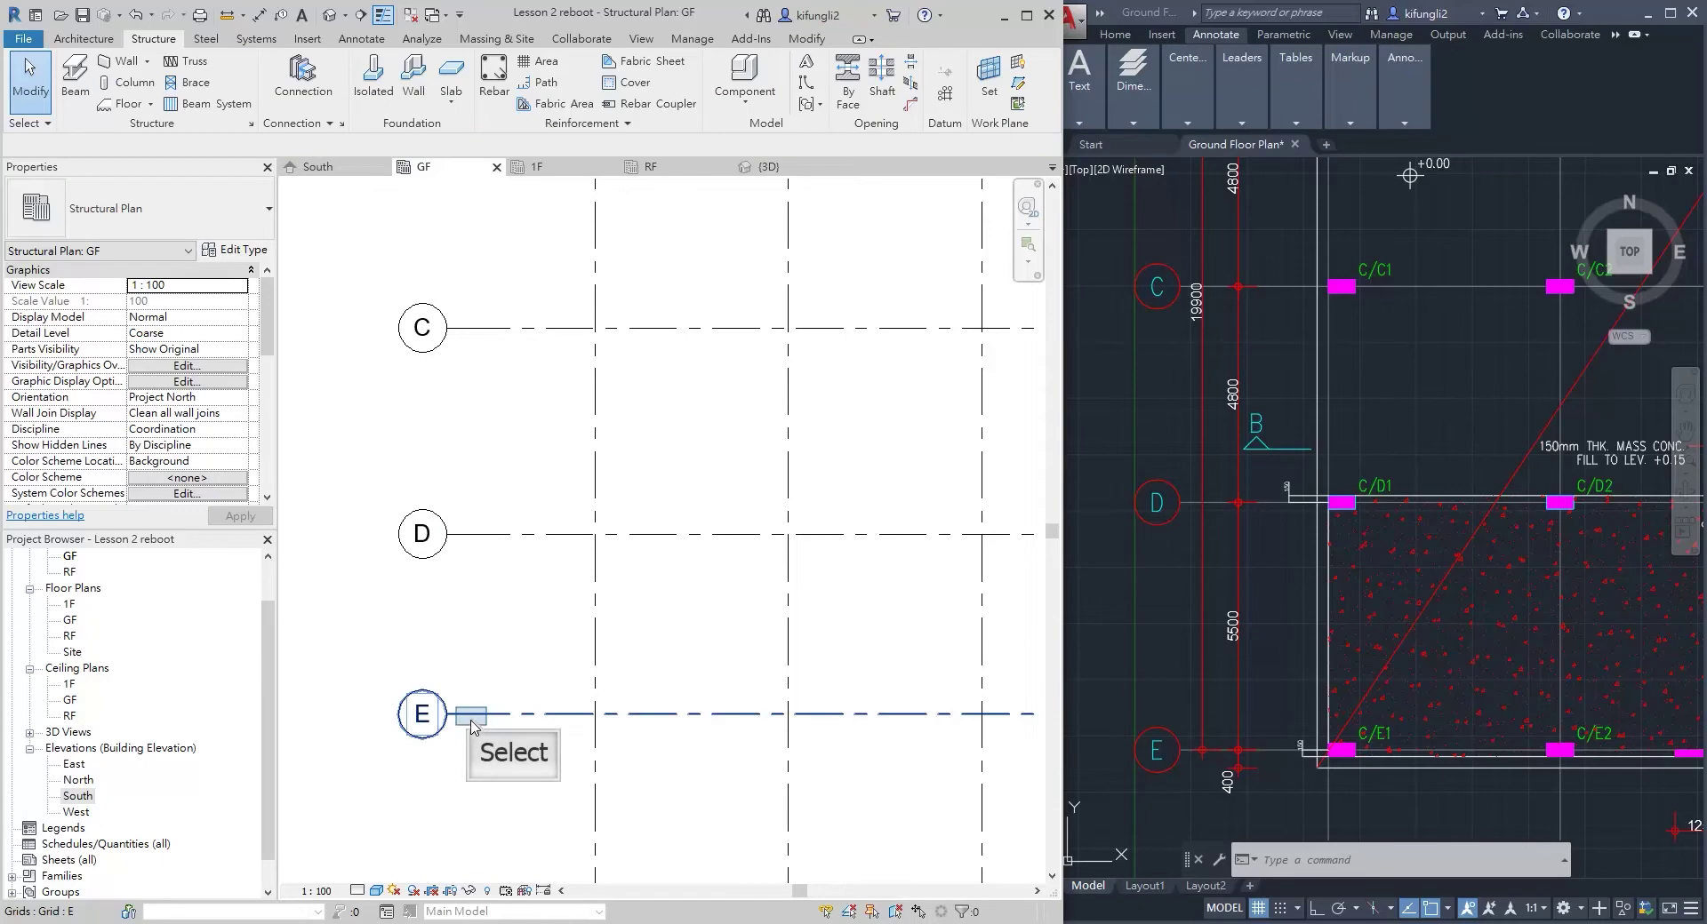
Set the spacing between grids D and E to 5500 mm
click(471, 714)
scroll(475, 703, down, 2)
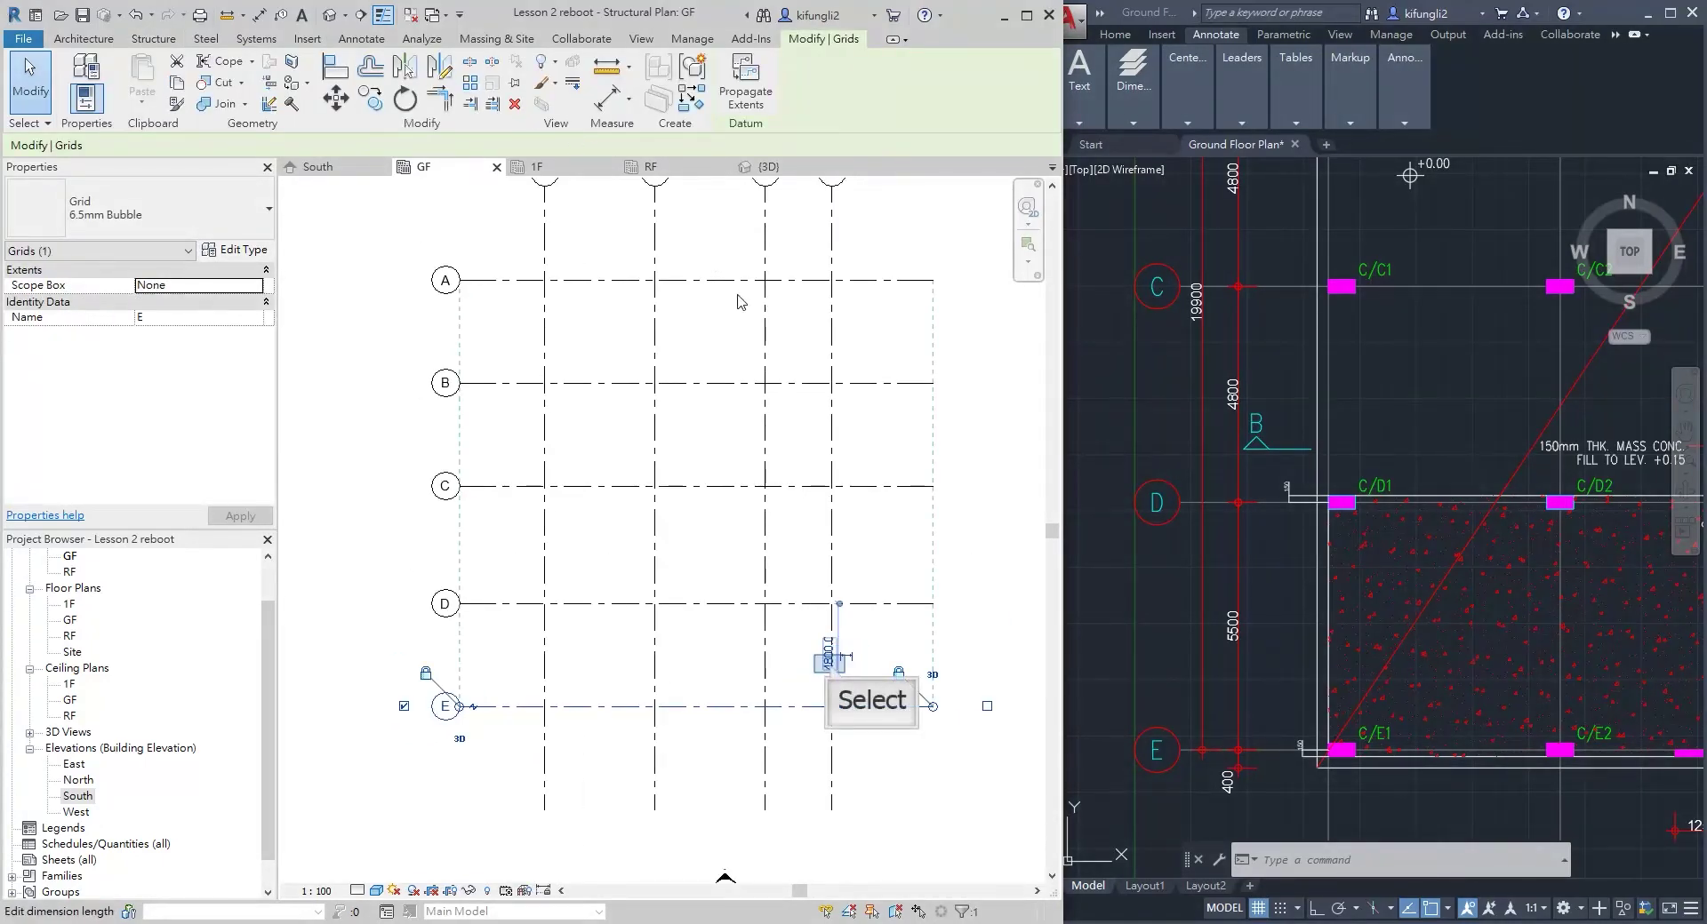
click(829, 663)
text(5500)
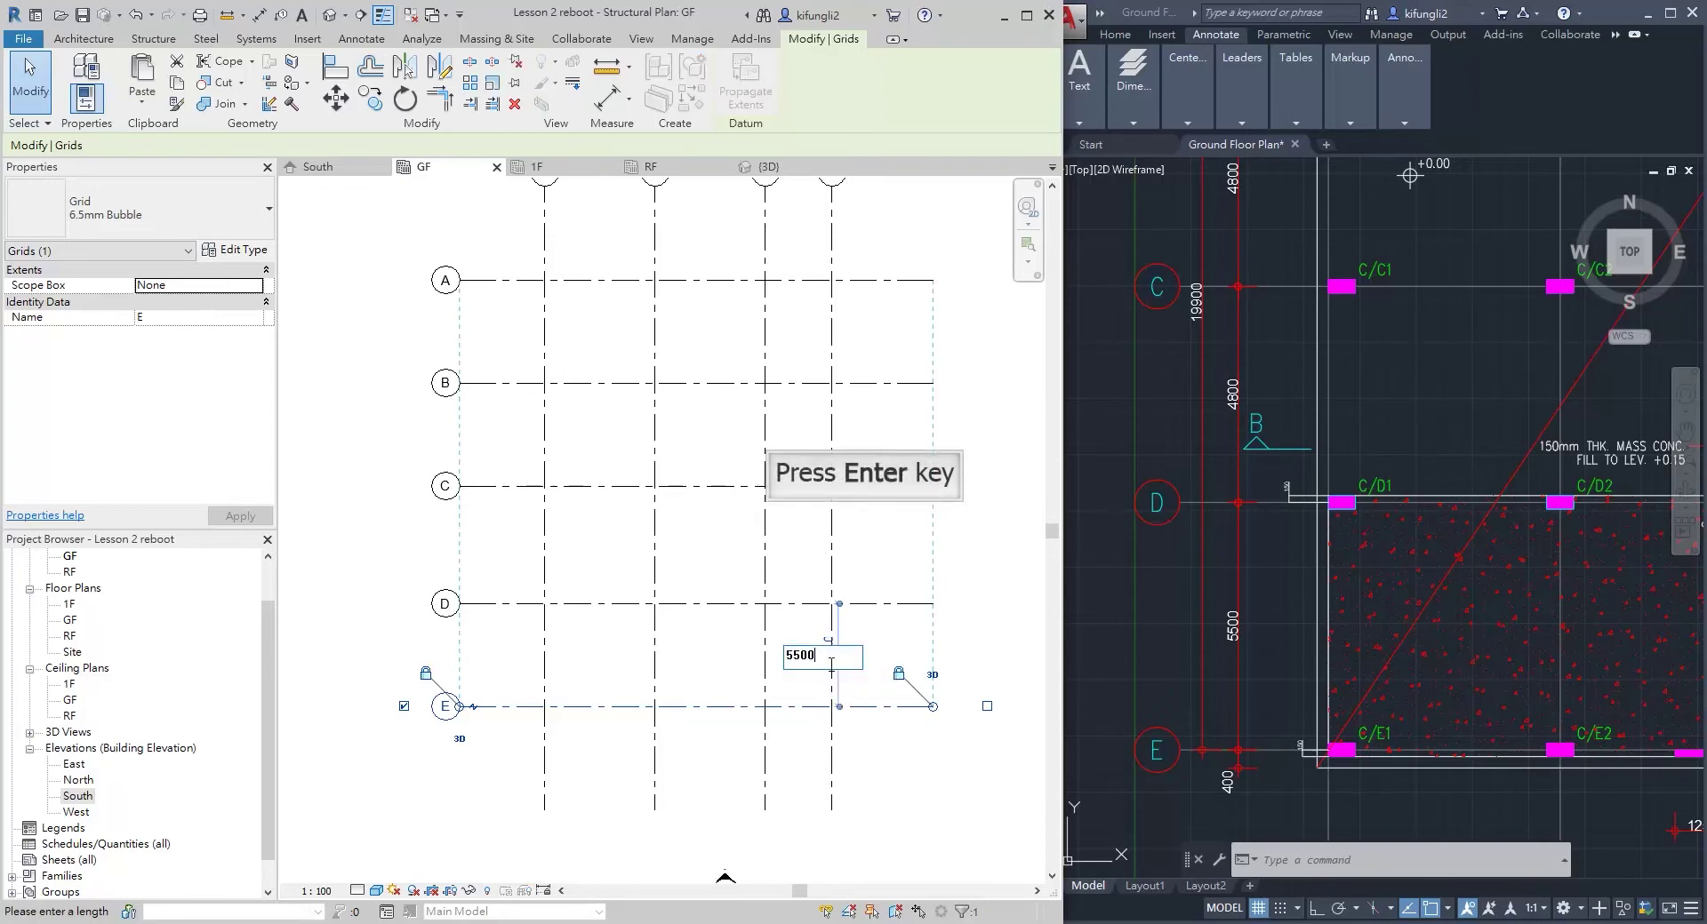
key(Return)
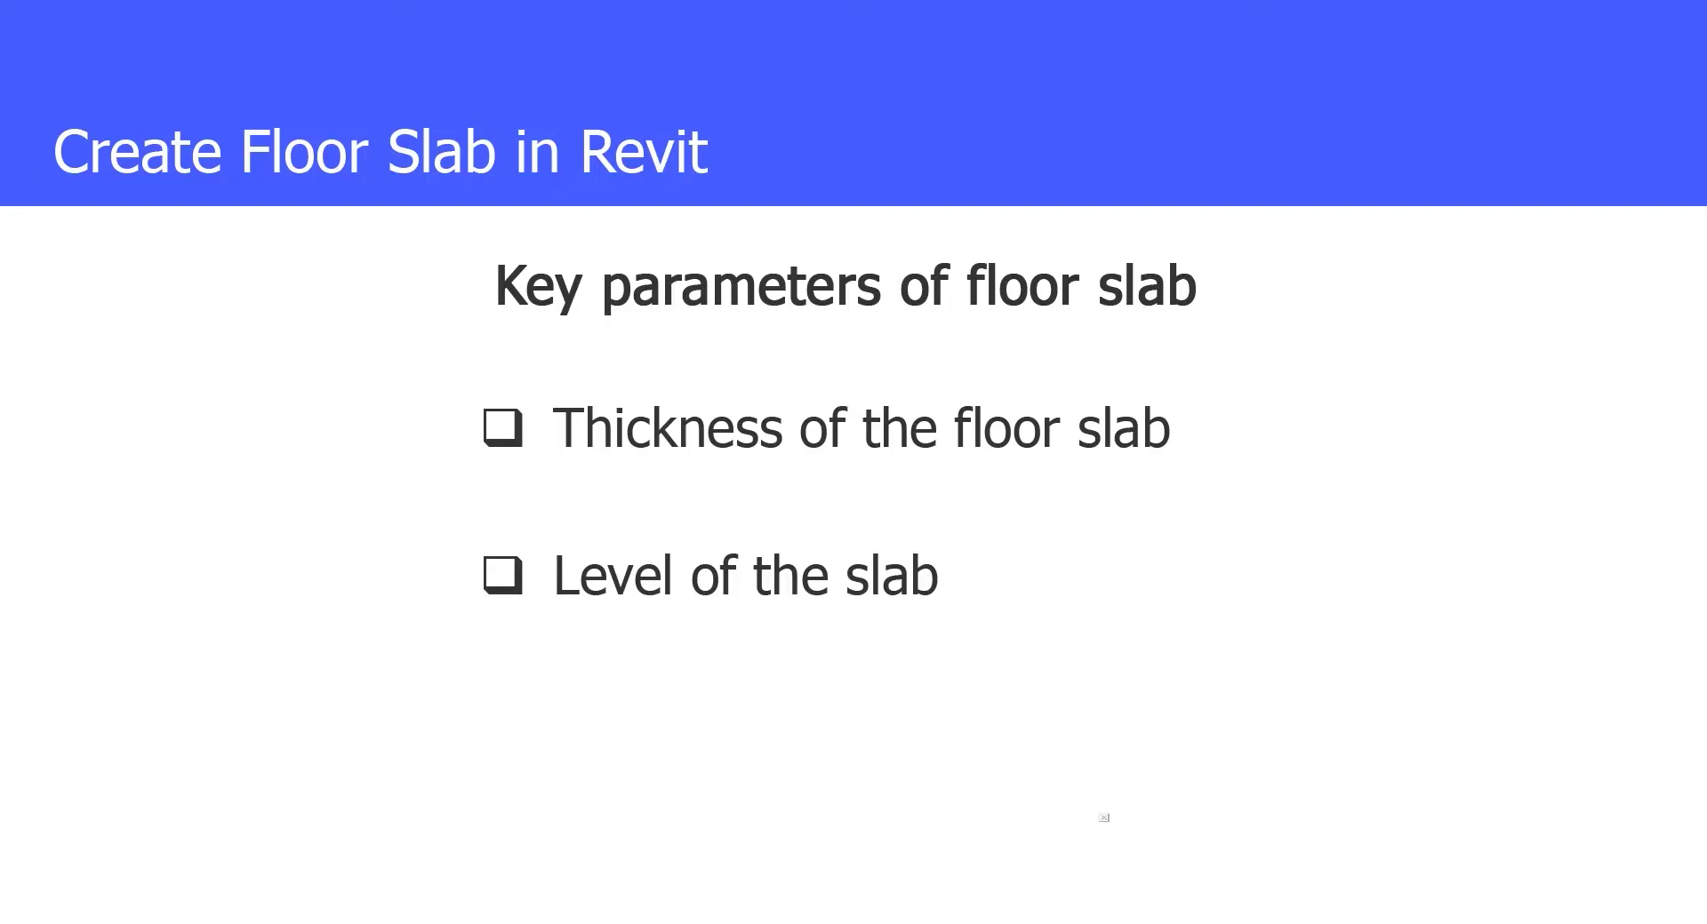
key(Right)
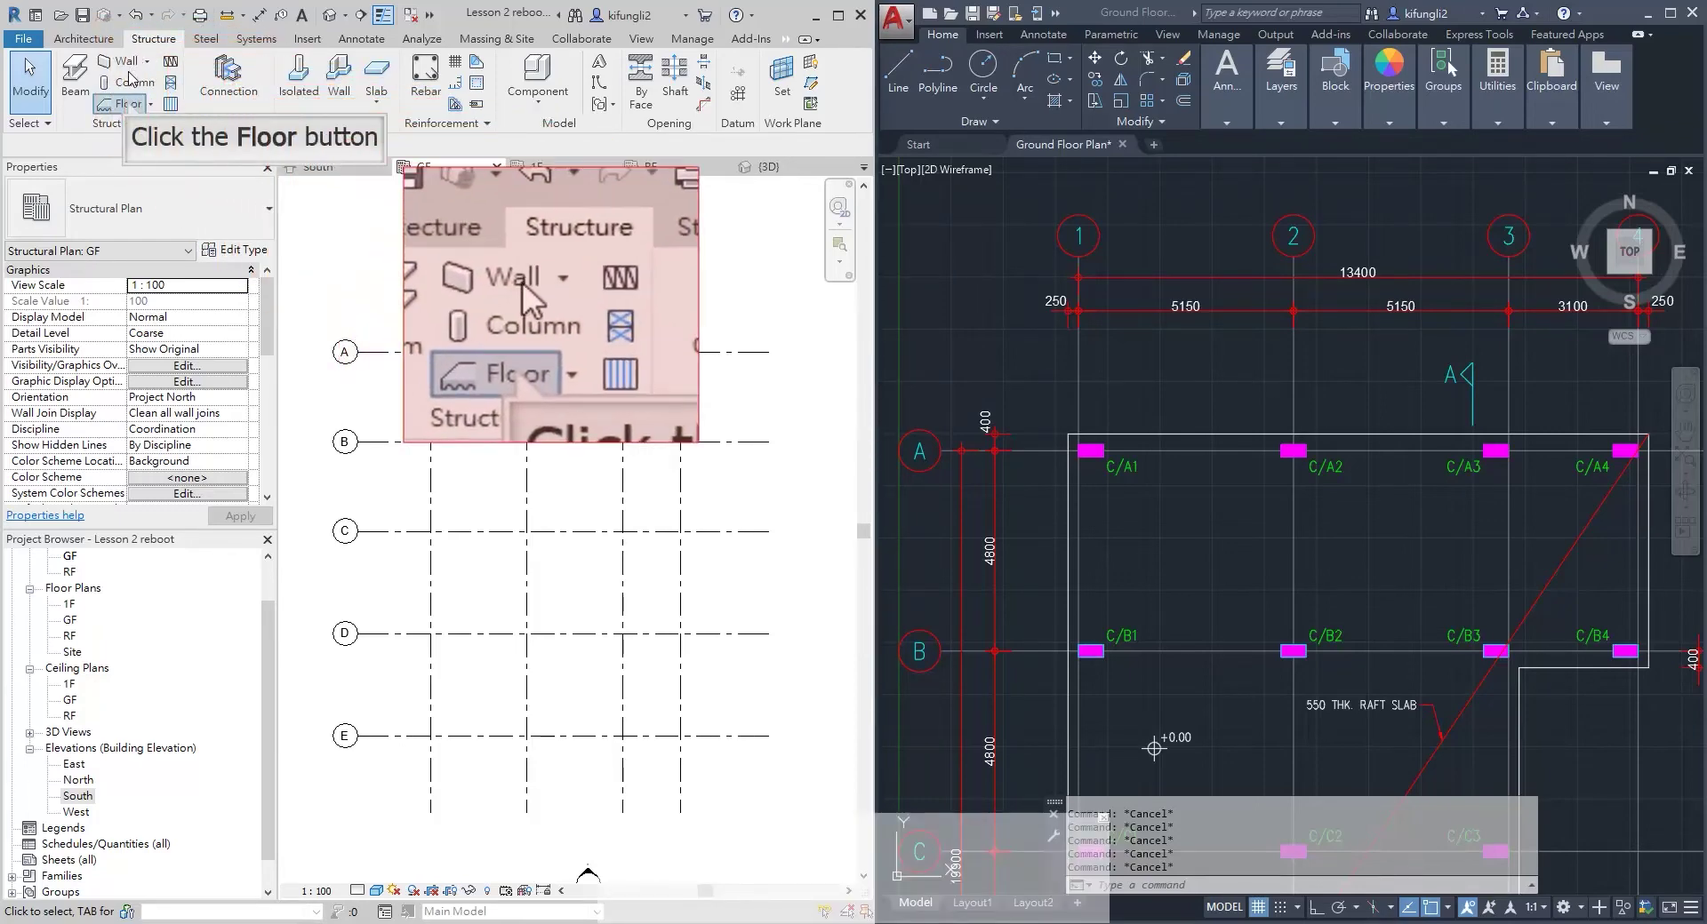
Start a structural floor on level GF with straight boundary lines, using the Generic 300mm type and a height offset of 0
click(129, 105)
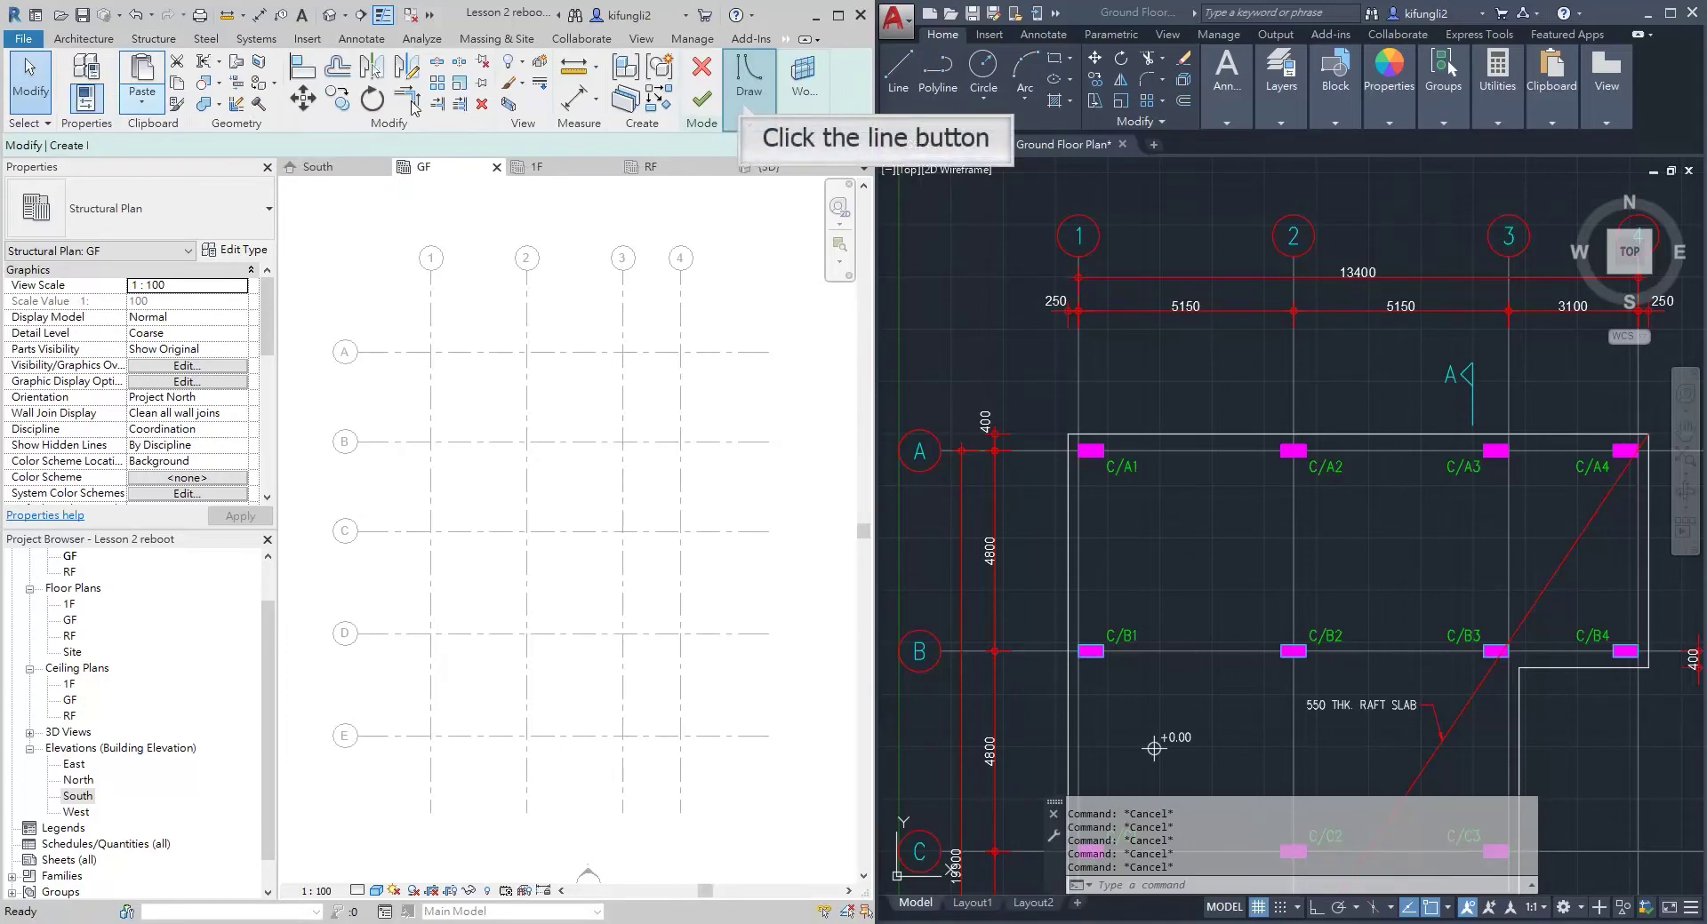
click(746, 105)
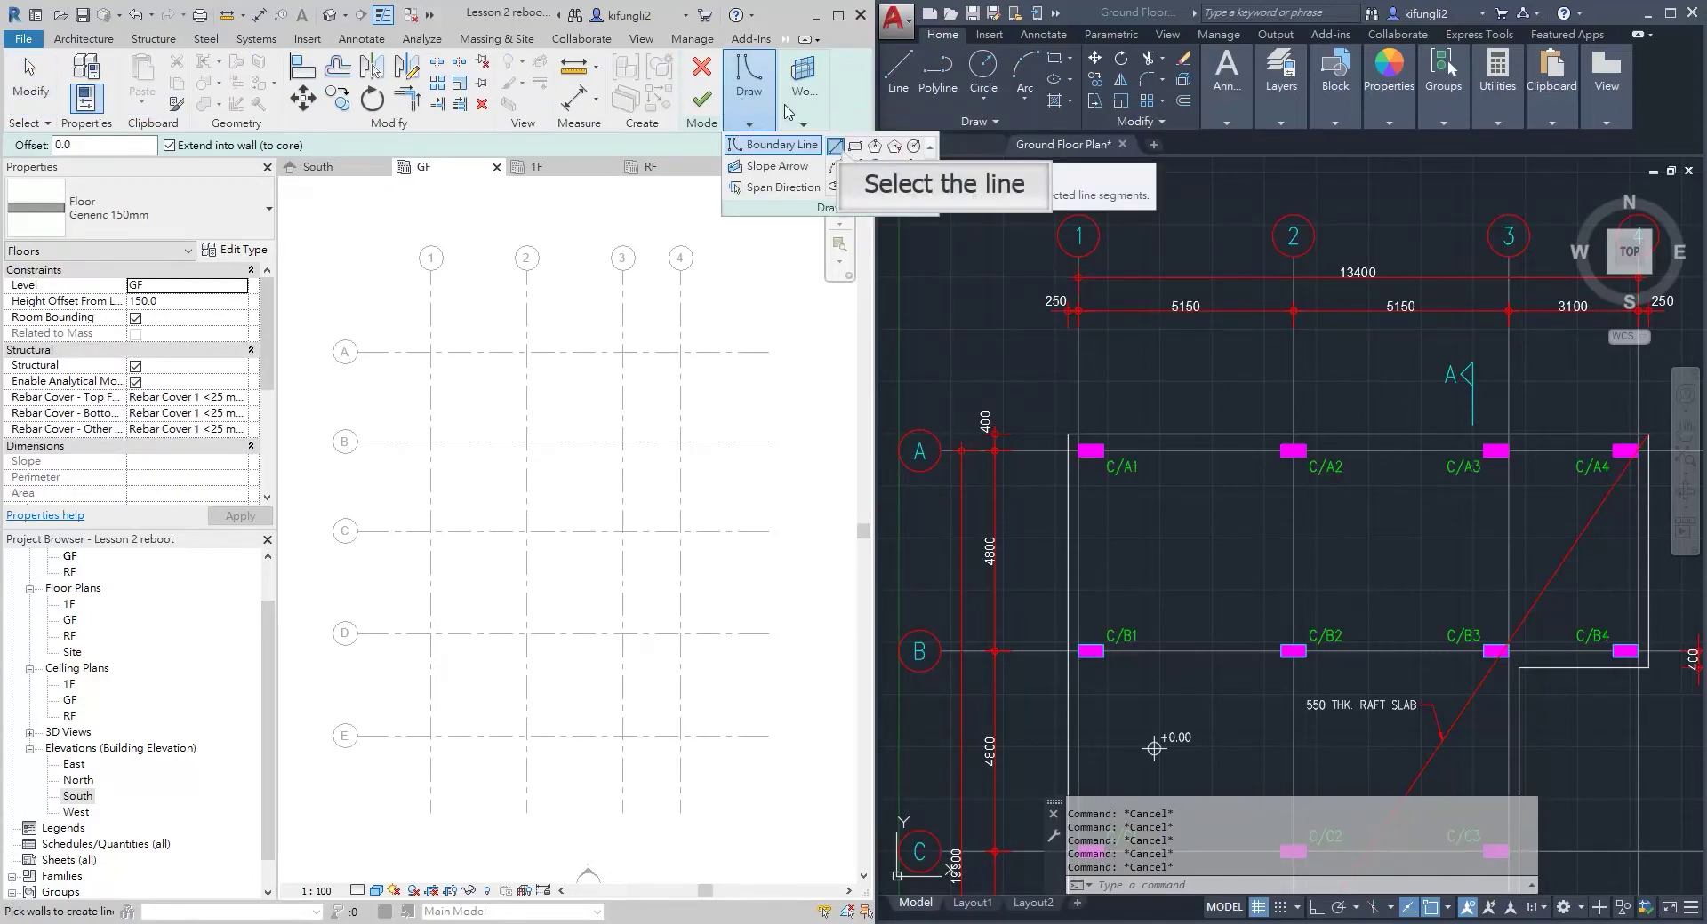
click(835, 146)
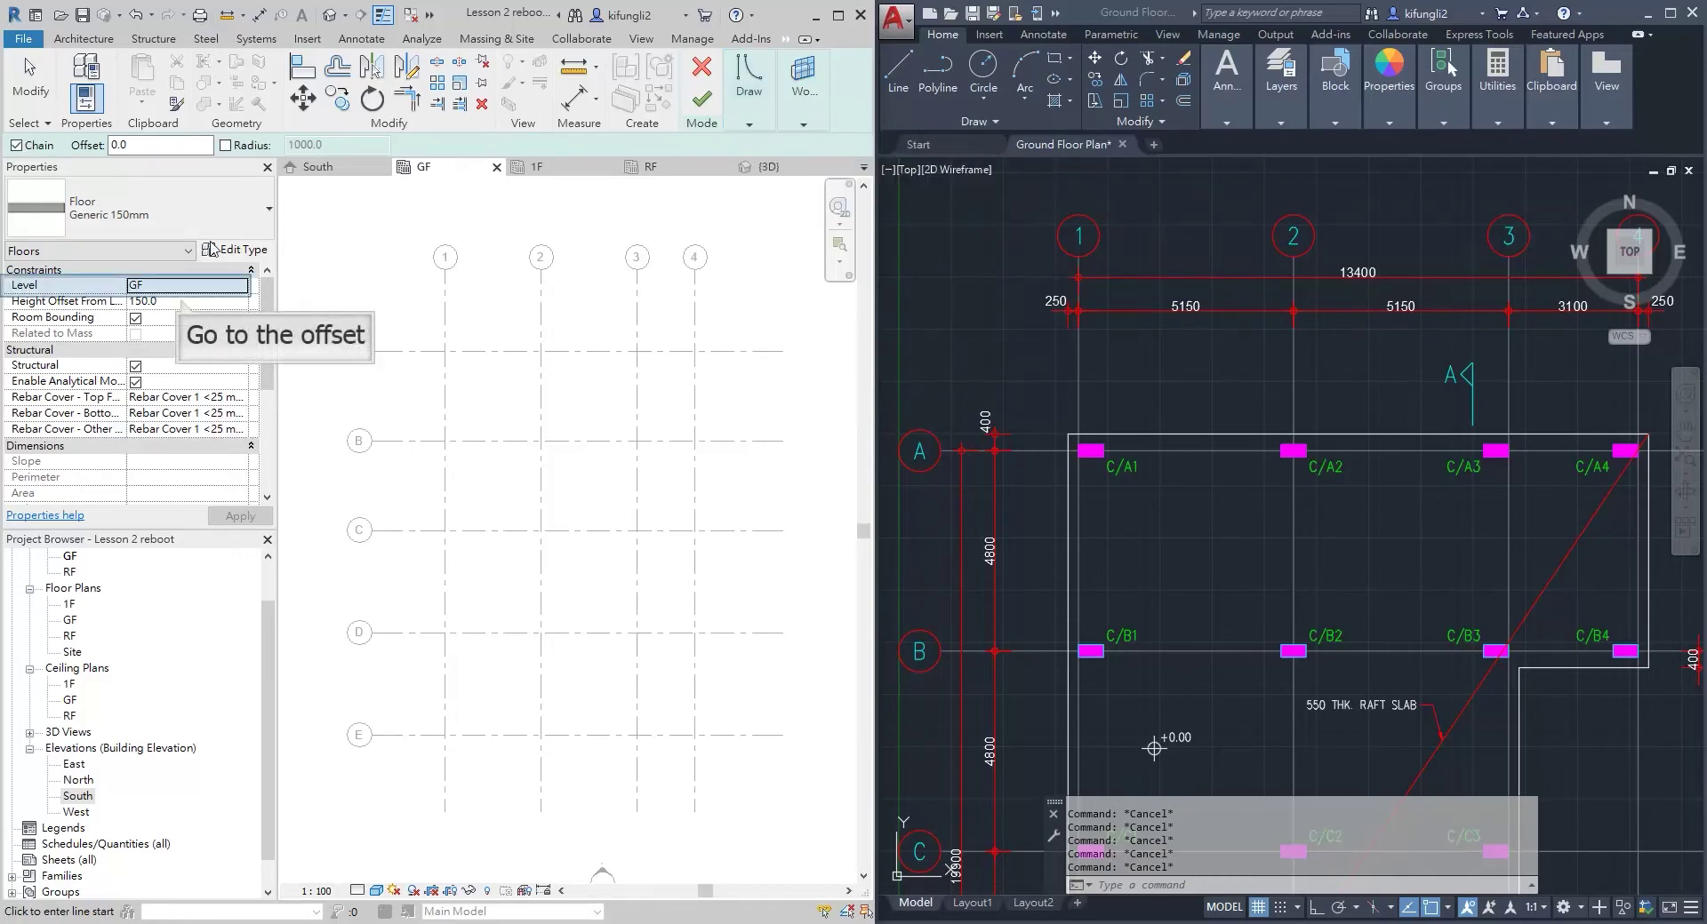
click(183, 302)
text(0)
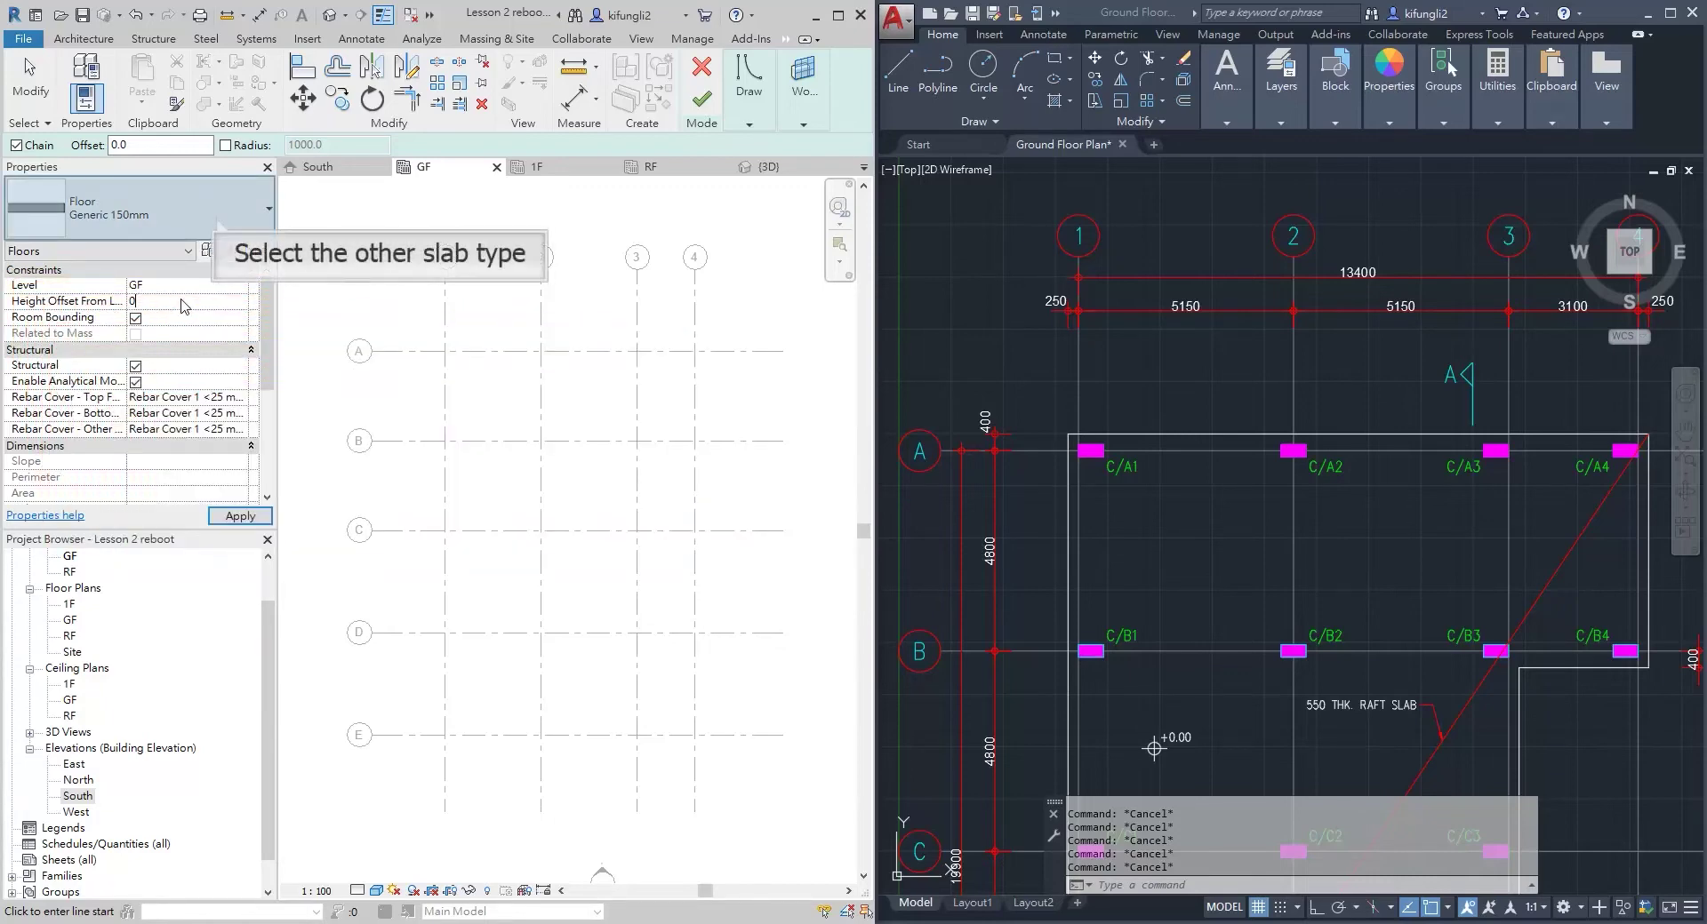
click(218, 222)
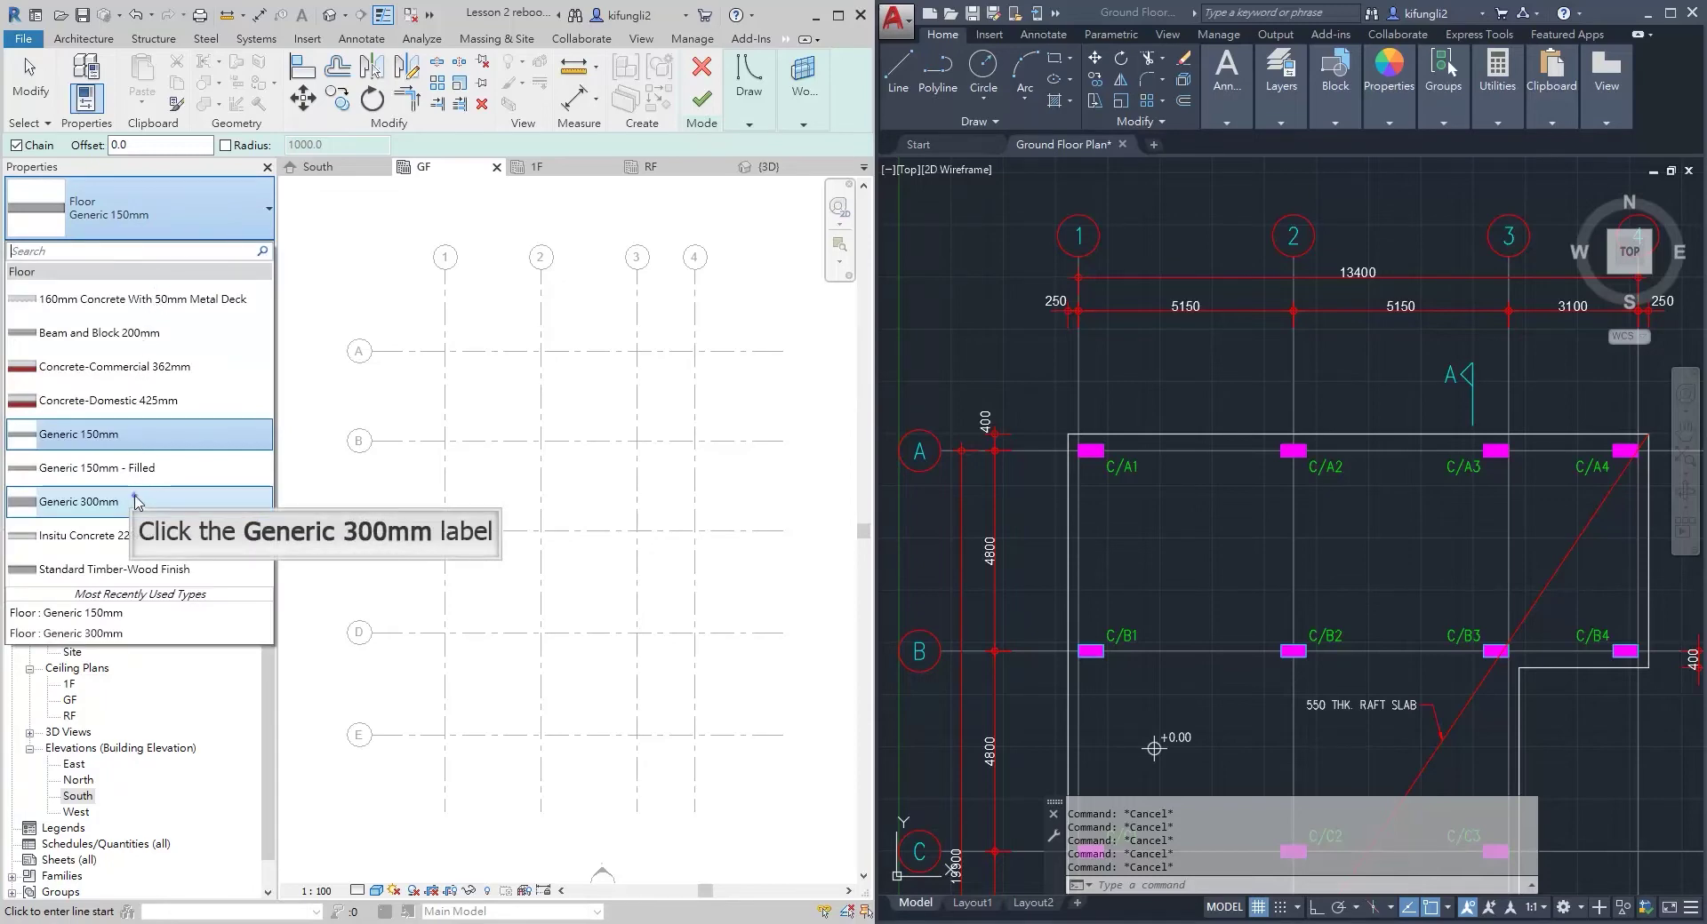
click(107, 501)
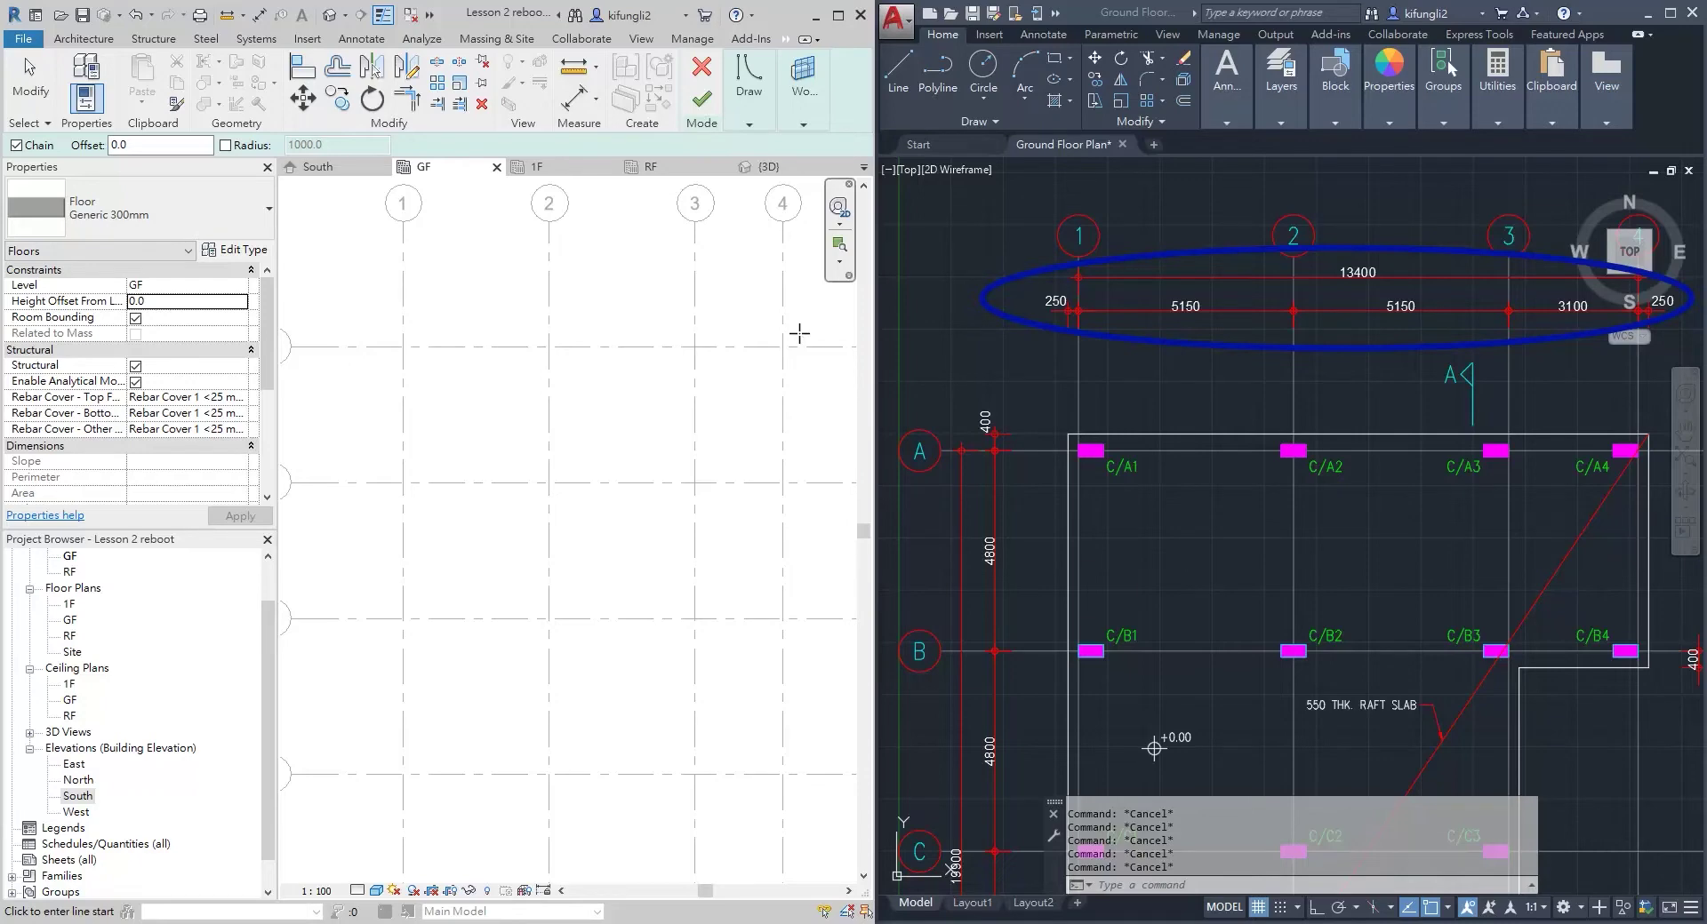
Draw the floor boundary's north line about 14700 mm long above grid A and its west line about 22200 mm long outside grid 1
scroll(418, 335, down, 2)
click(405, 333)
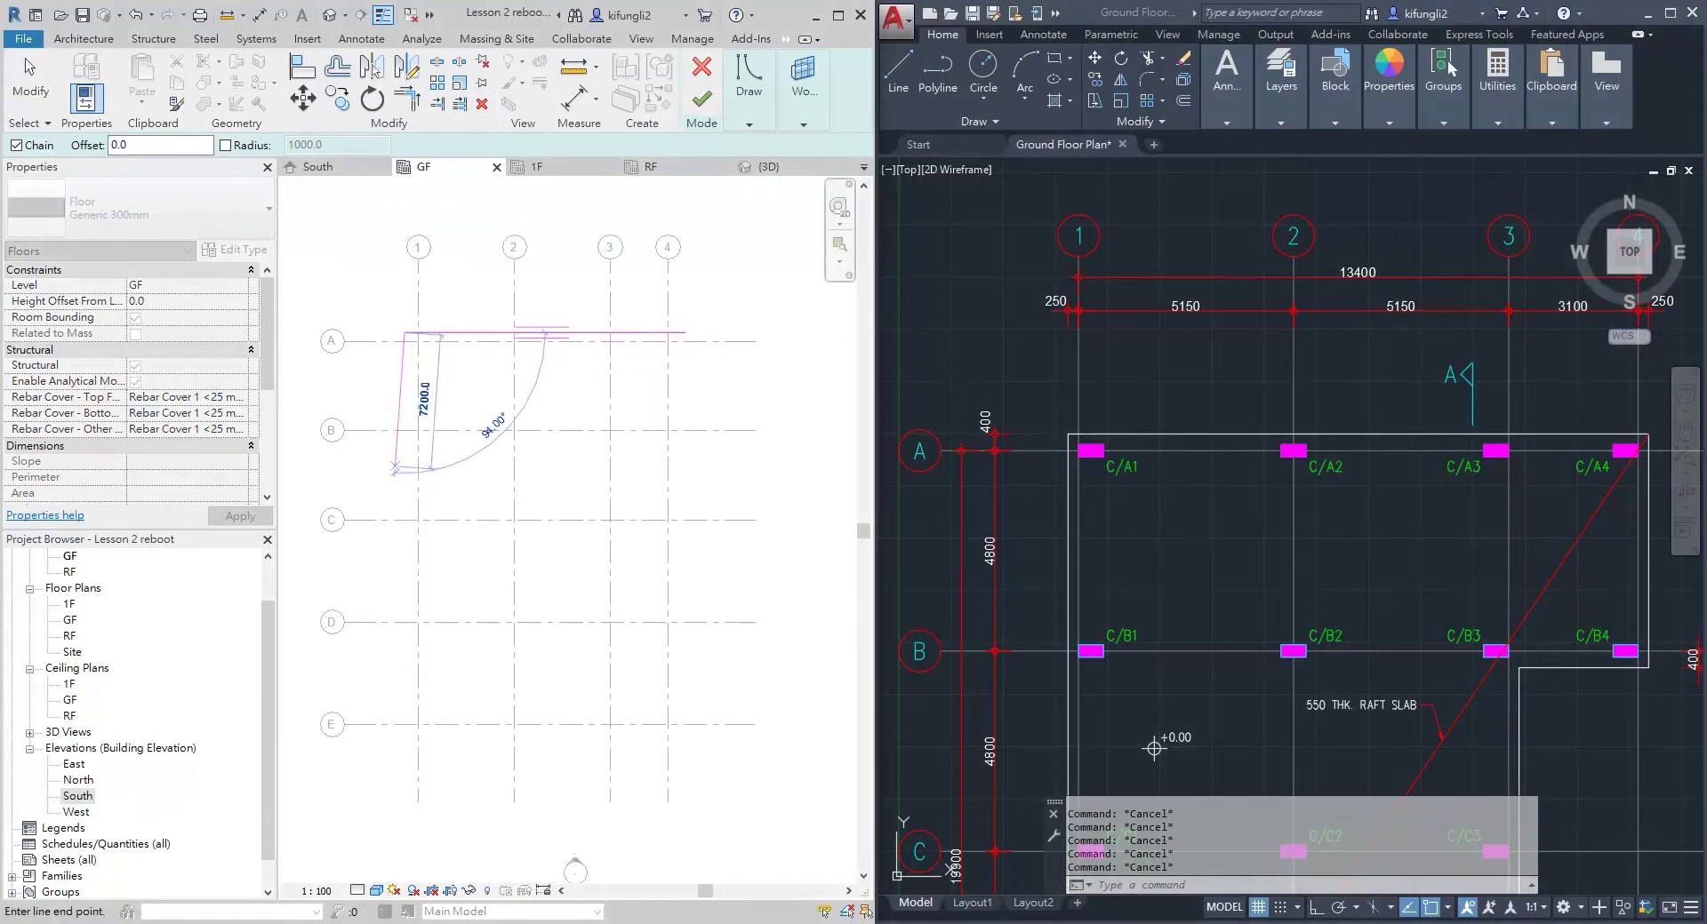
middle_drag(395, 467, 445, 321)
scroll(445, 321, down, 1)
click(454, 562)
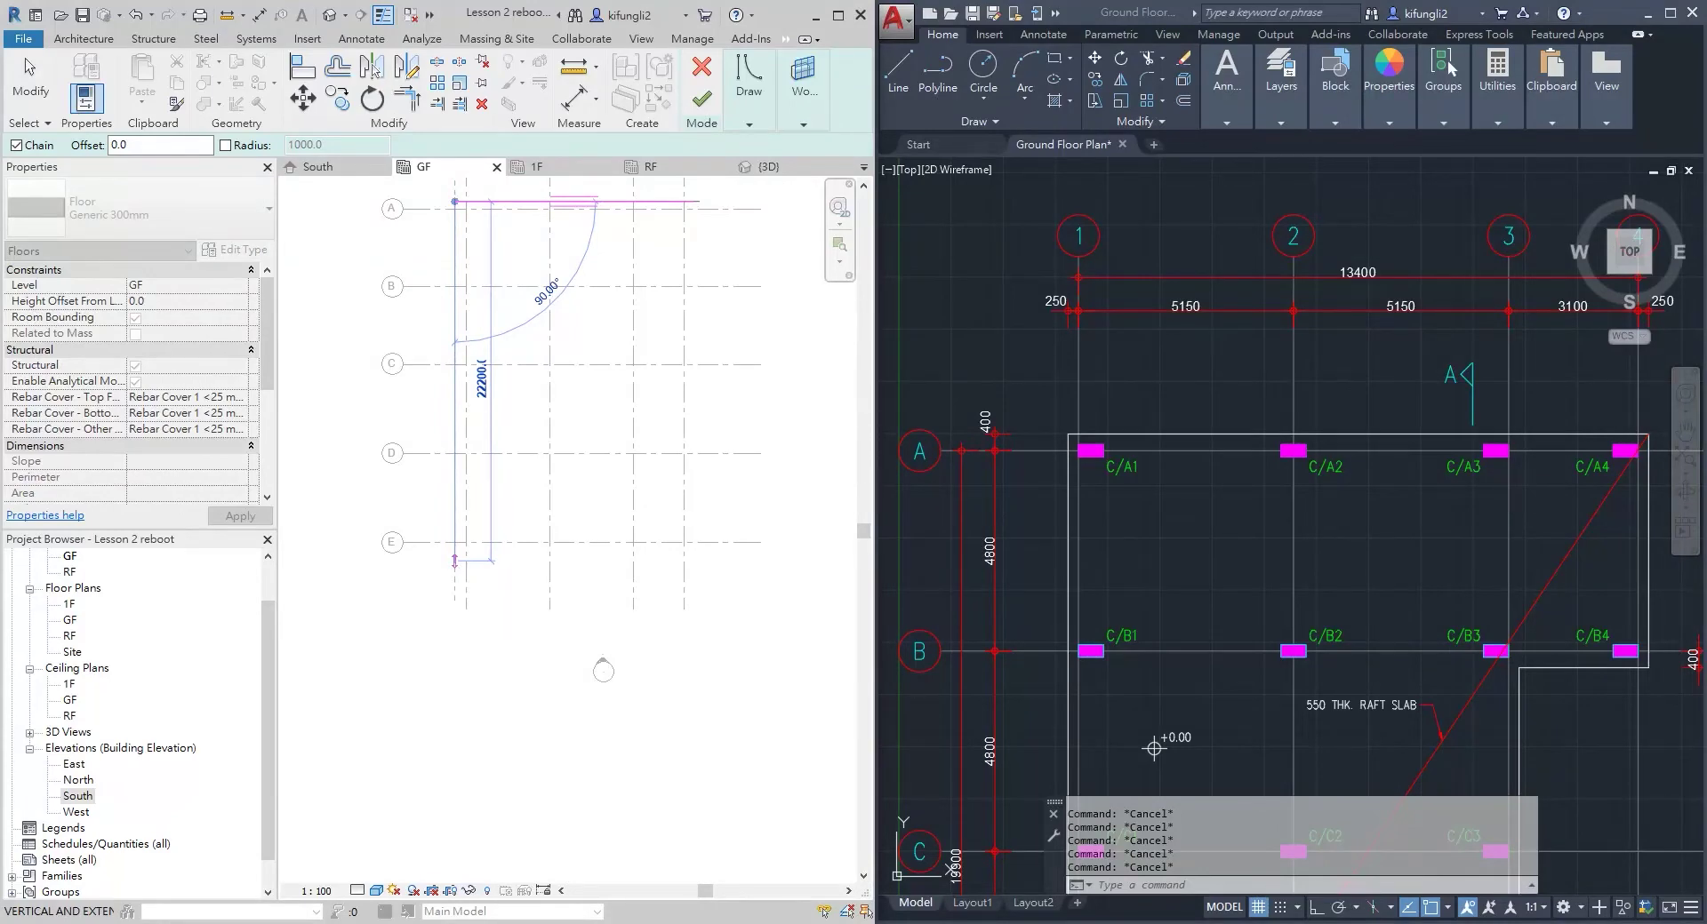
Draw the floor boundary's south line about 15300 mm long below grid E, checking the slab edge in the AutoCAD plan, and end the line chain
scroll(1231, 505, down, 8)
scroll(1231, 707, up, 5)
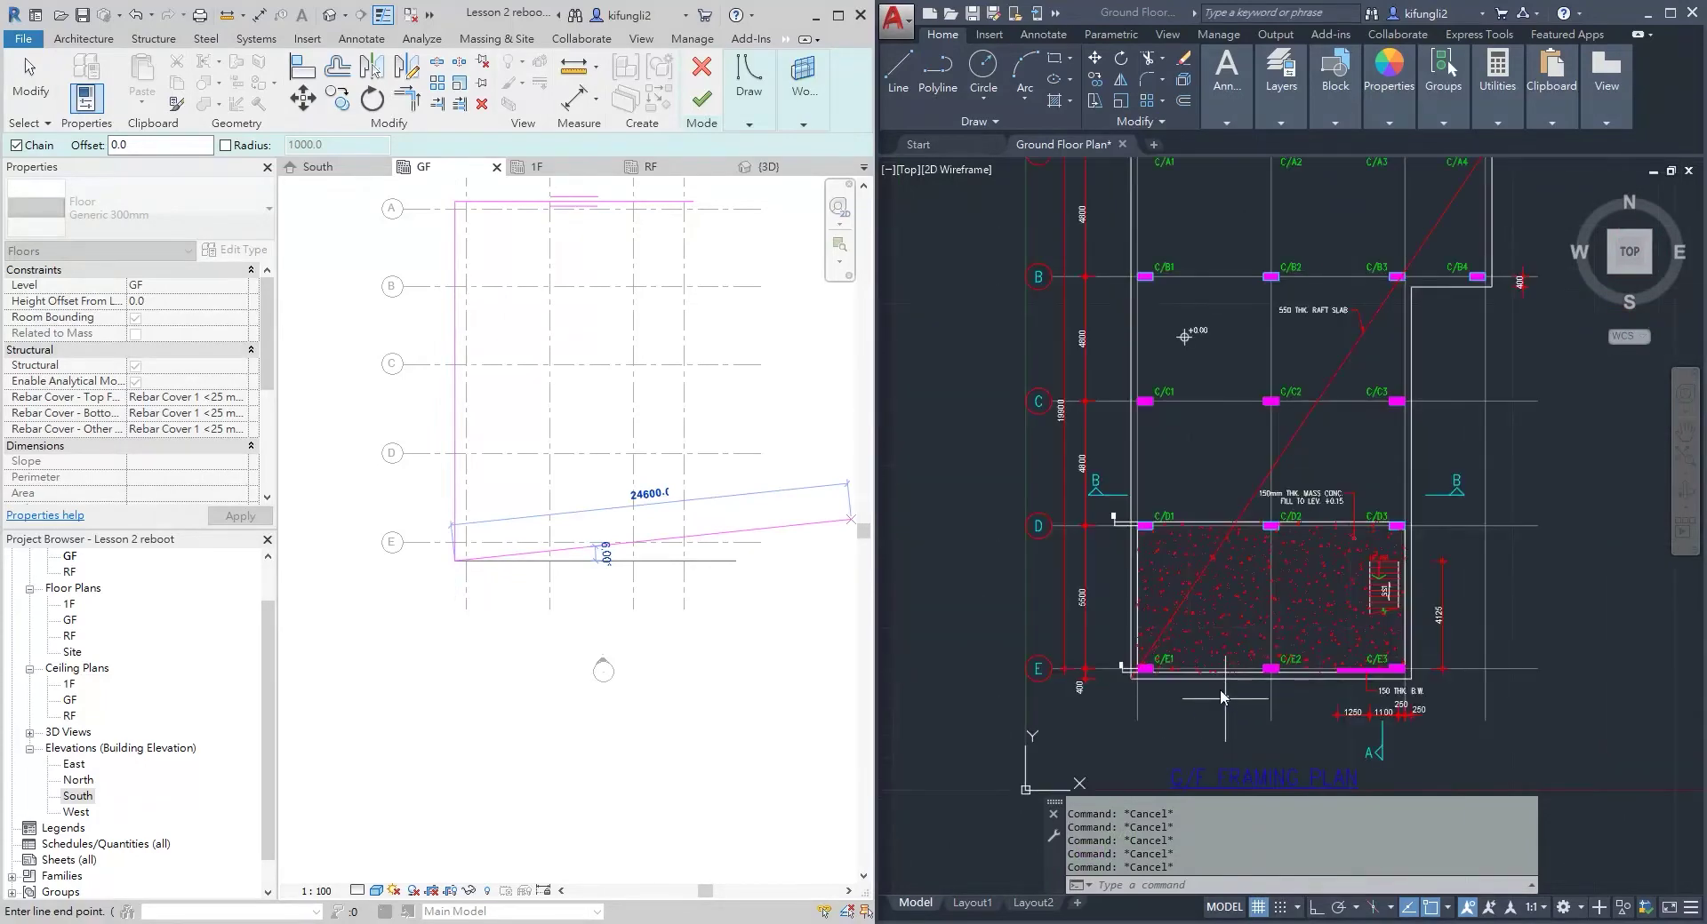
click(1214, 679)
scroll(1191, 697, up, 4)
middle_drag(1066, 610, 1258, 600)
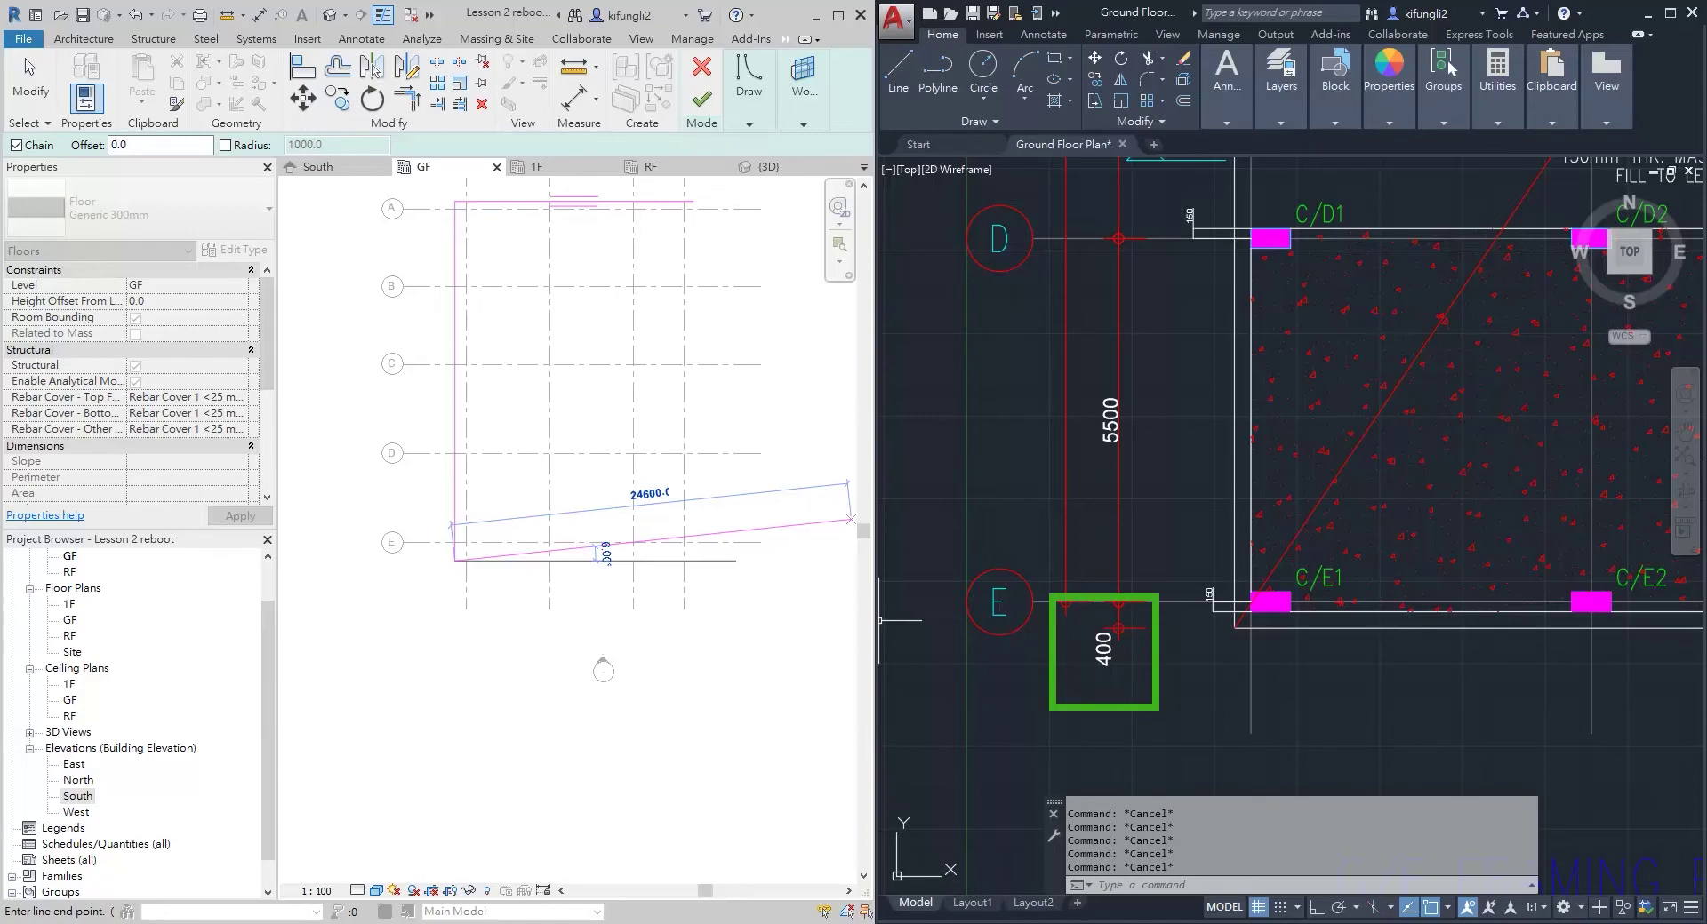
click(703, 560)
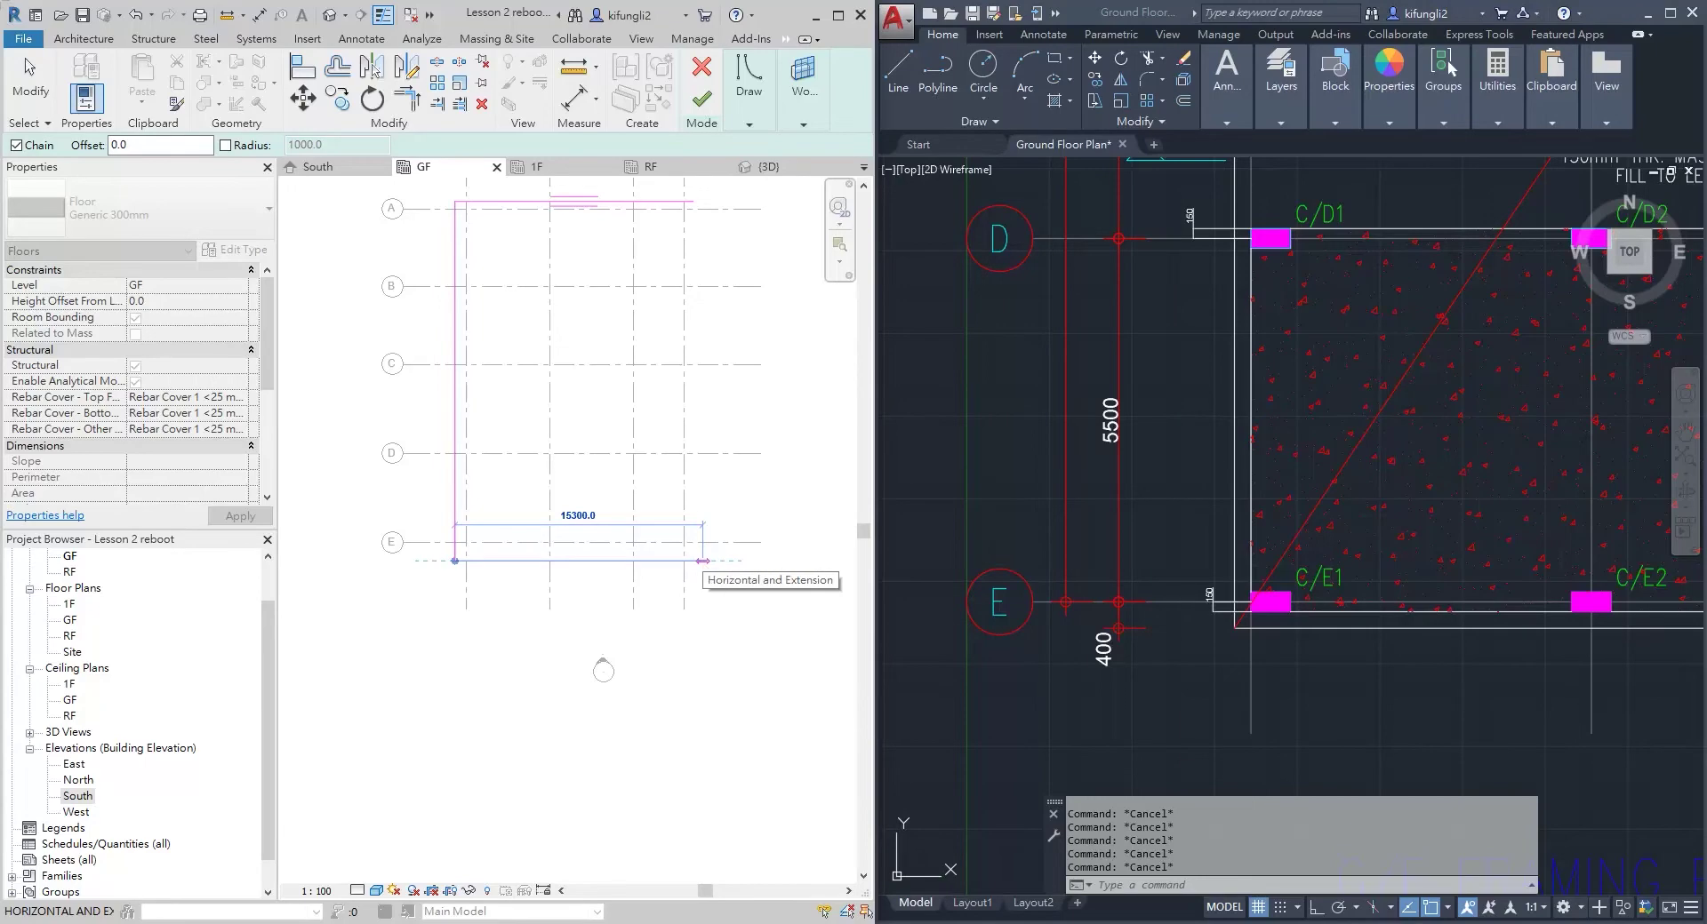
click(702, 561)
scroll(717, 420, down, 1)
key(Escape)
key(Escape)
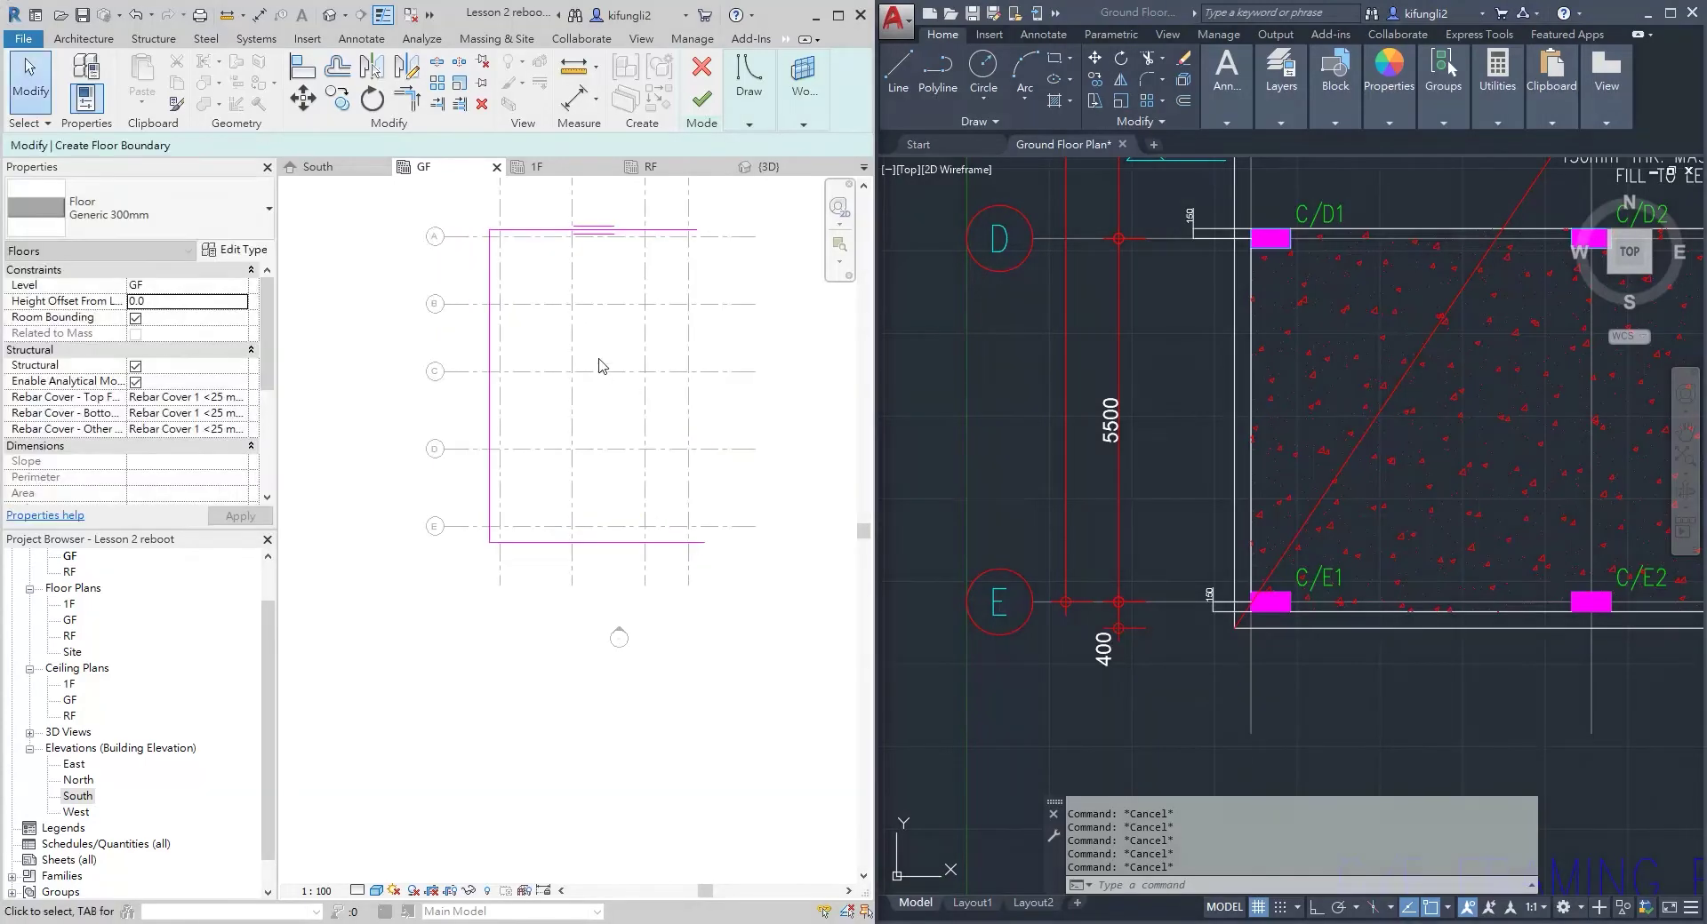
Set the north boundary line's distance from grid A to 400 mm, matching the AutoCAD plan
scroll(498, 241, up, 1)
middle_drag(498, 241, 476, 377)
scroll(1340, 354, down, 3)
middle_drag(1357, 259, 1202, 608)
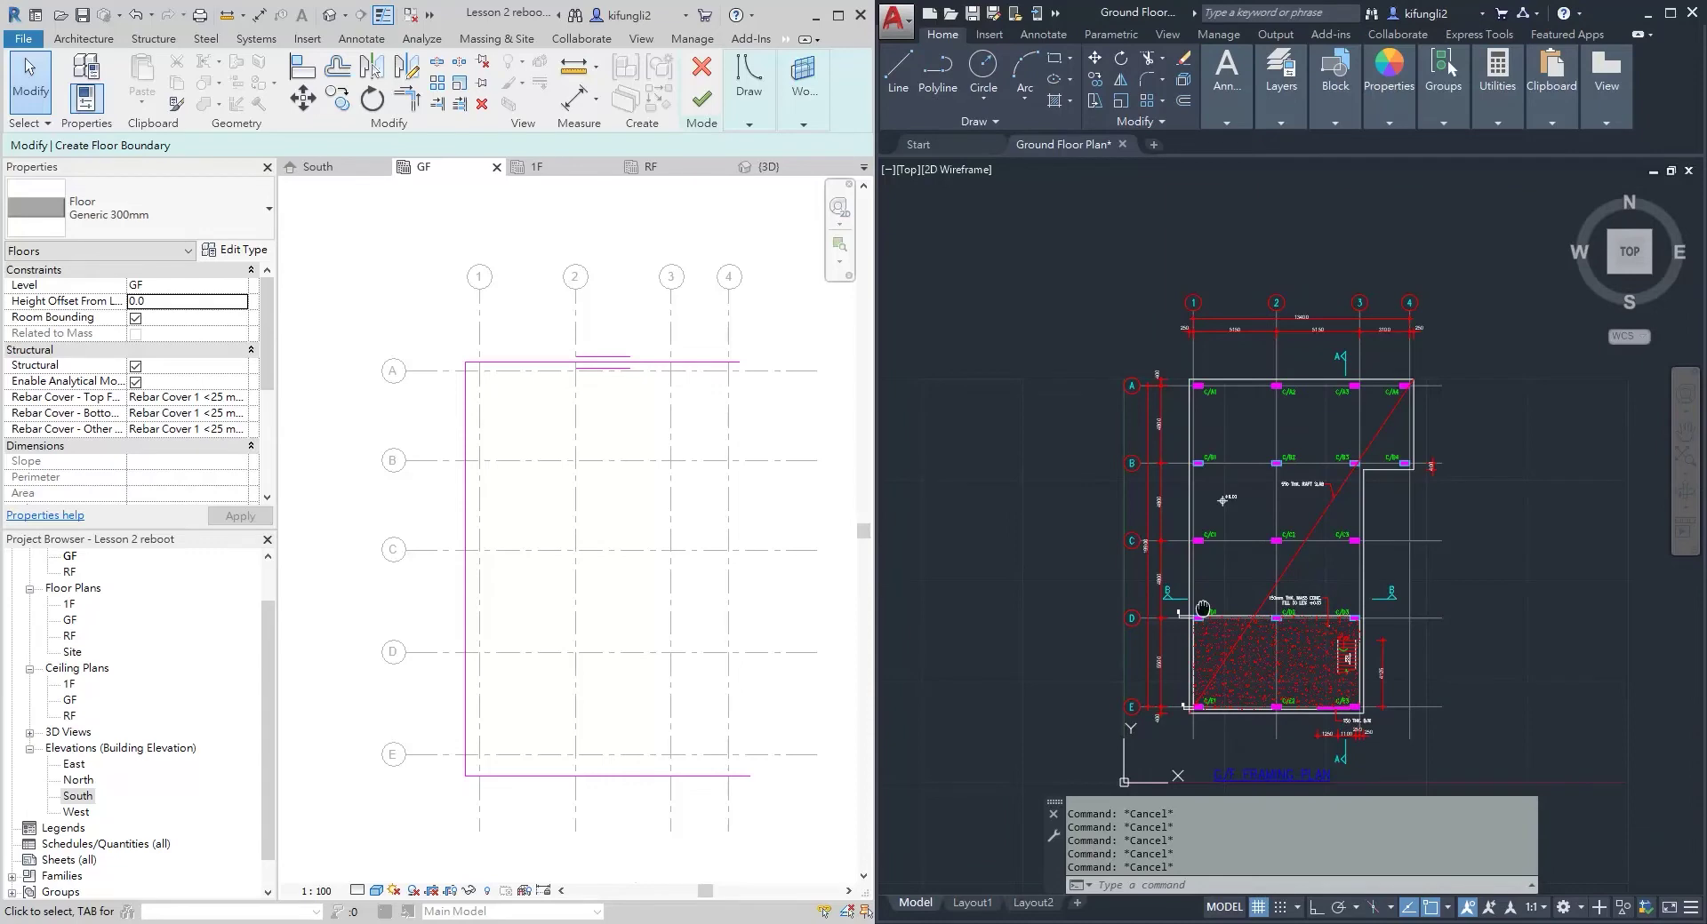
scroll(1192, 362, up, 4)
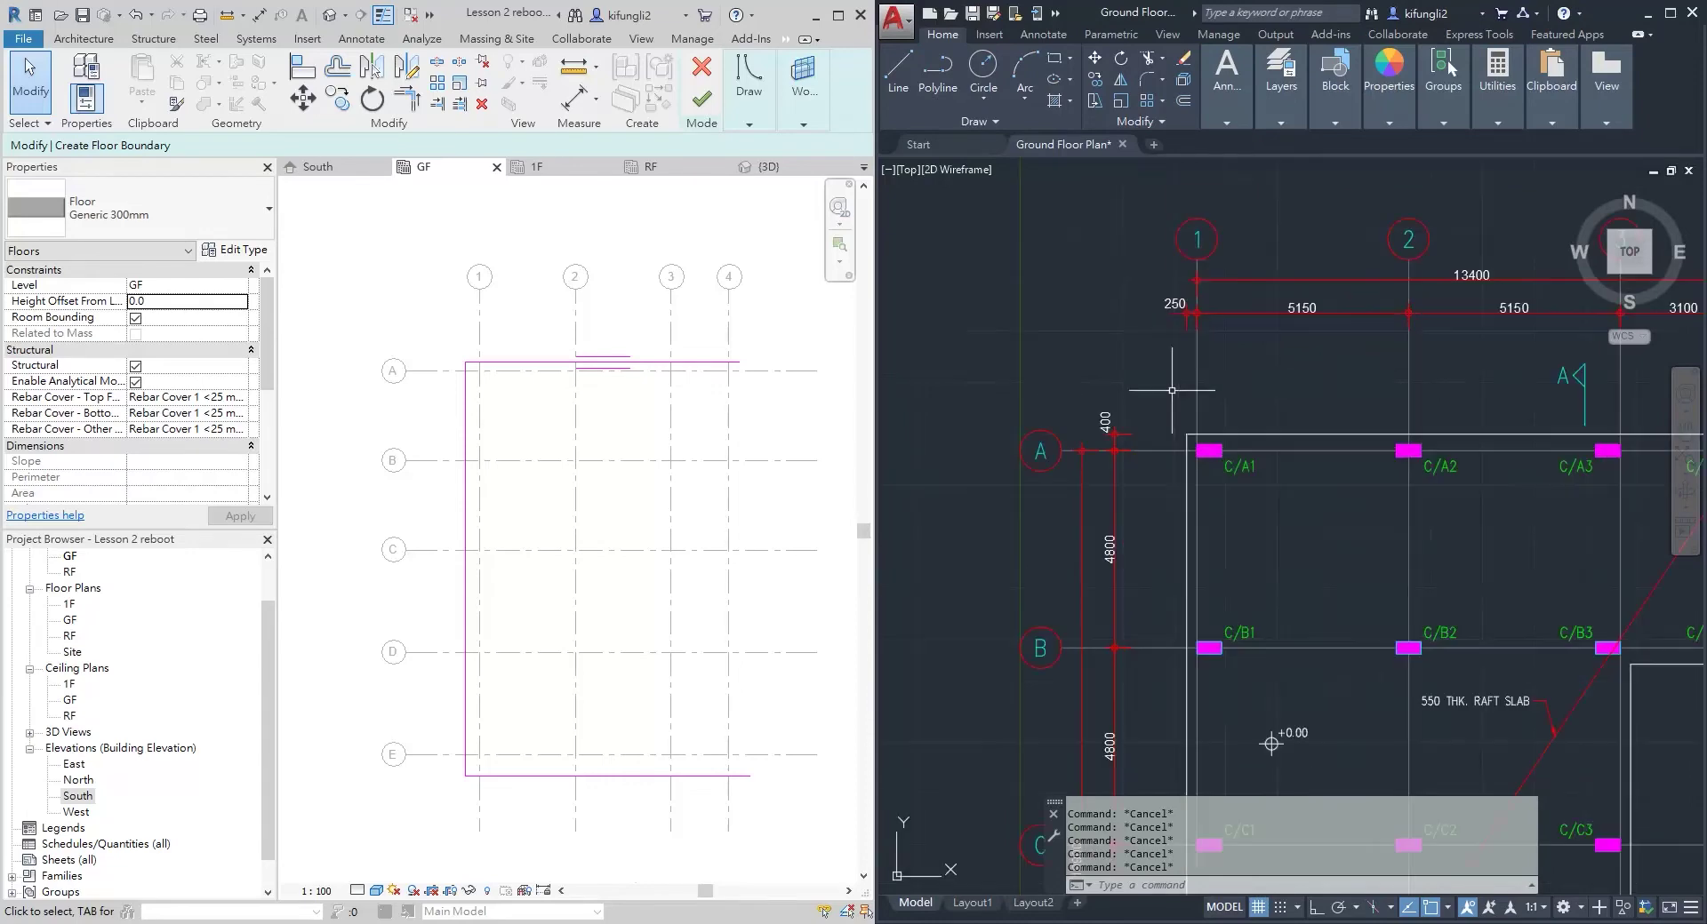
scroll(1147, 387, up, 1)
scroll(448, 363, up, 1)
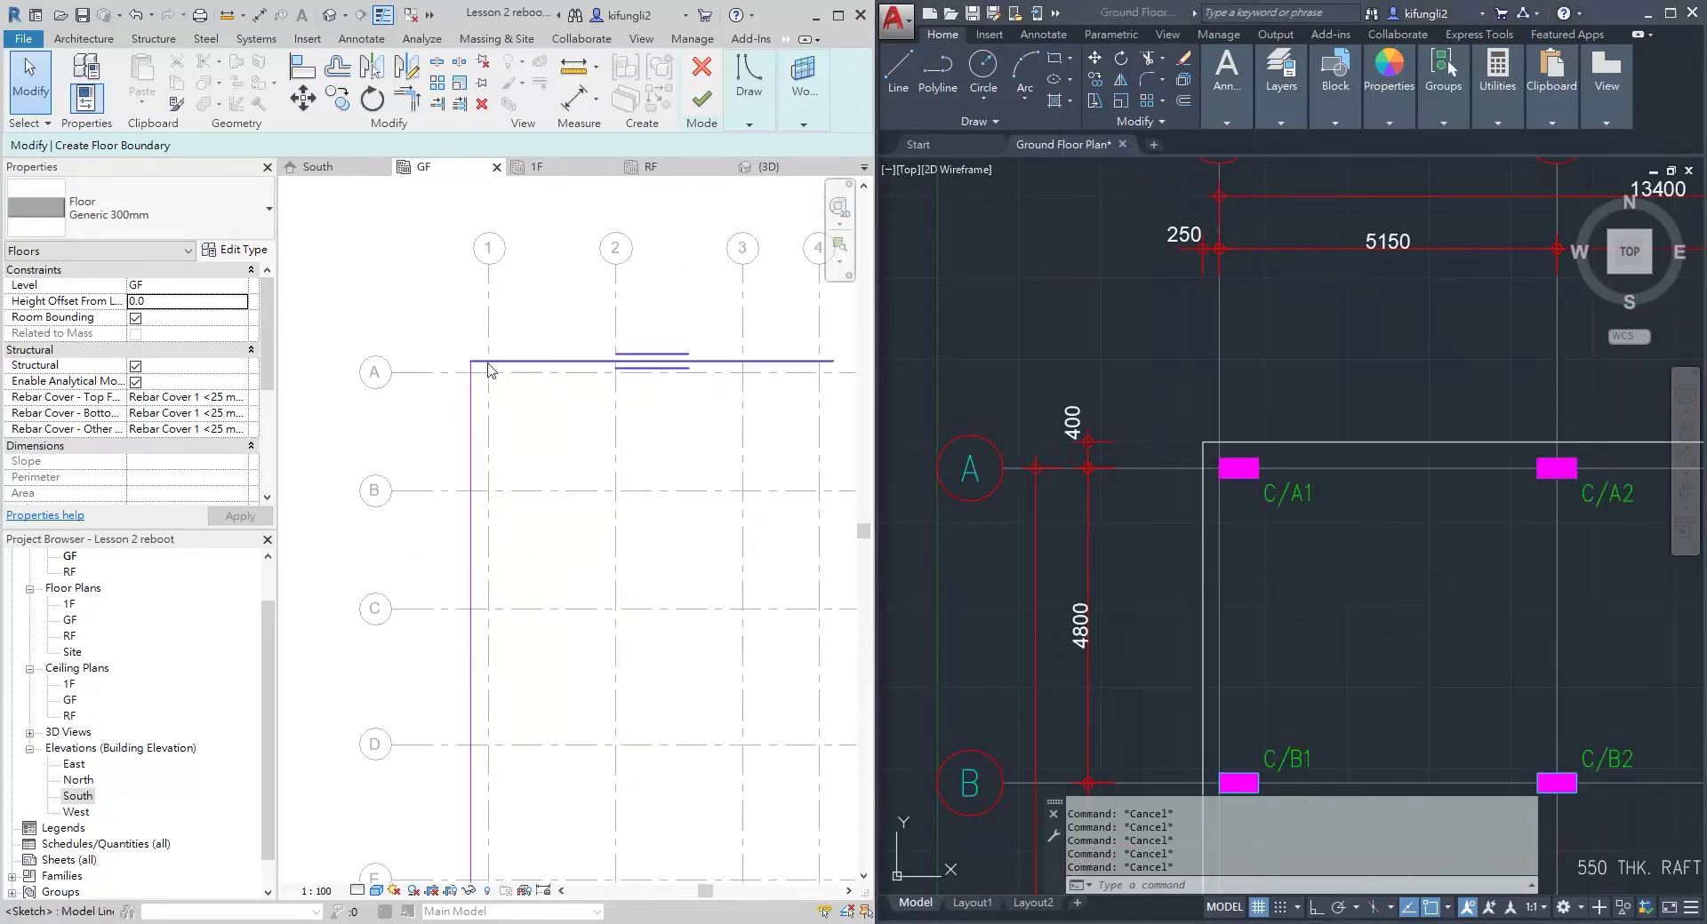
click(494, 363)
middle_drag(518, 384, 522, 405)
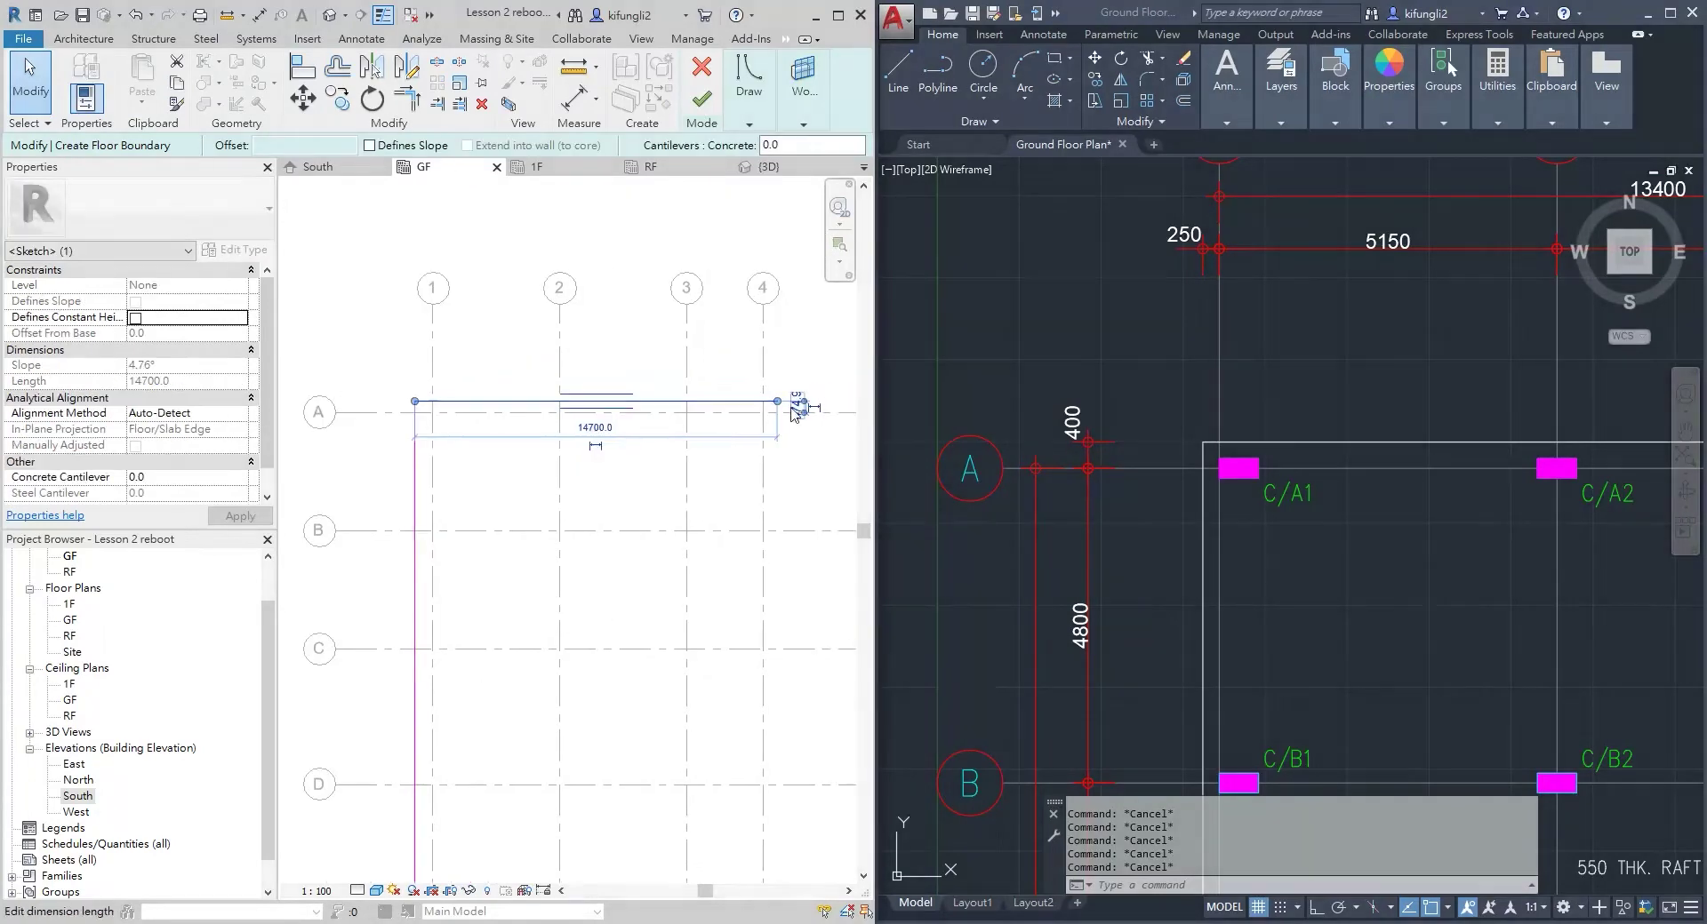
scroll(793, 413, up, 3)
click(809, 407)
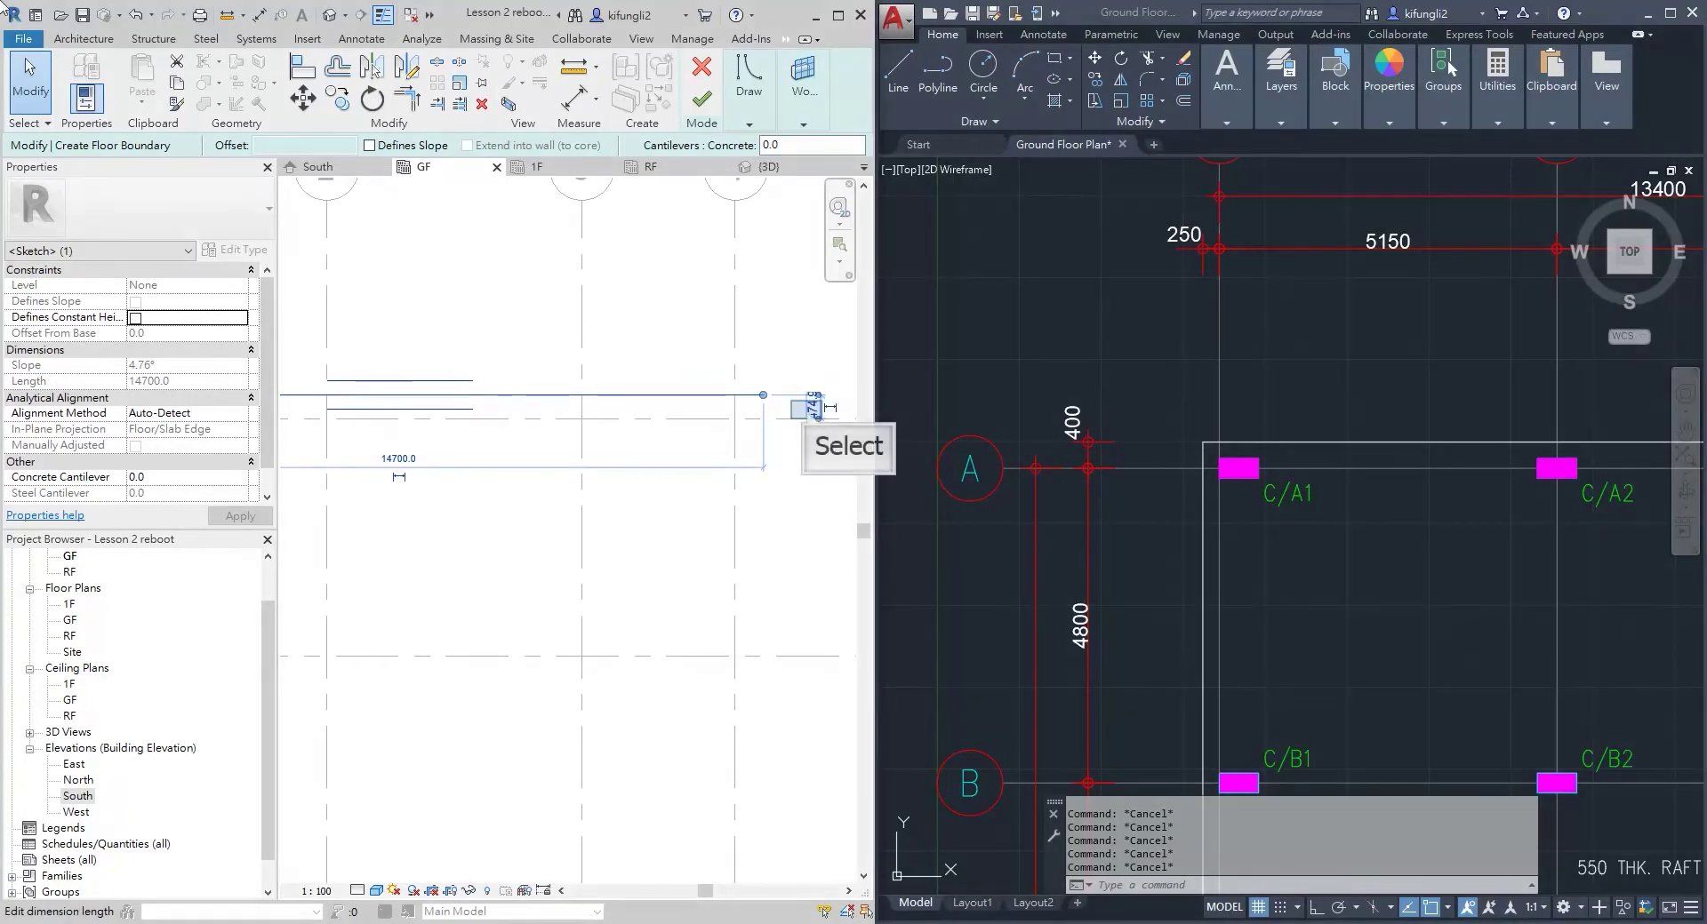
click(811, 409)
text(400)
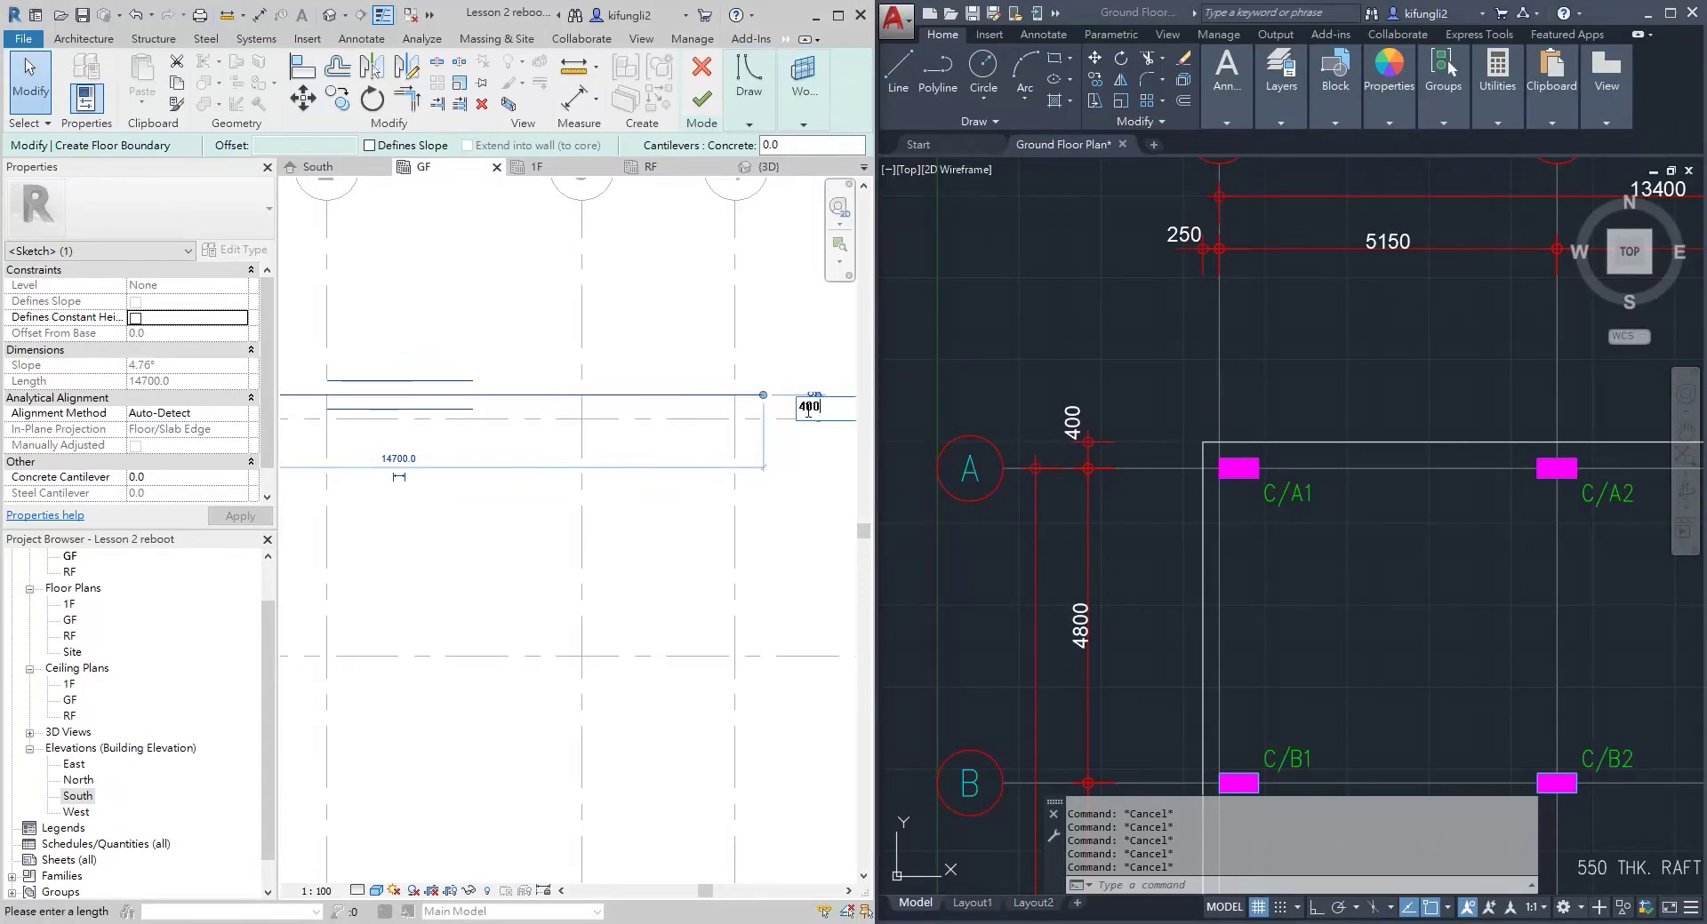
key(Return)
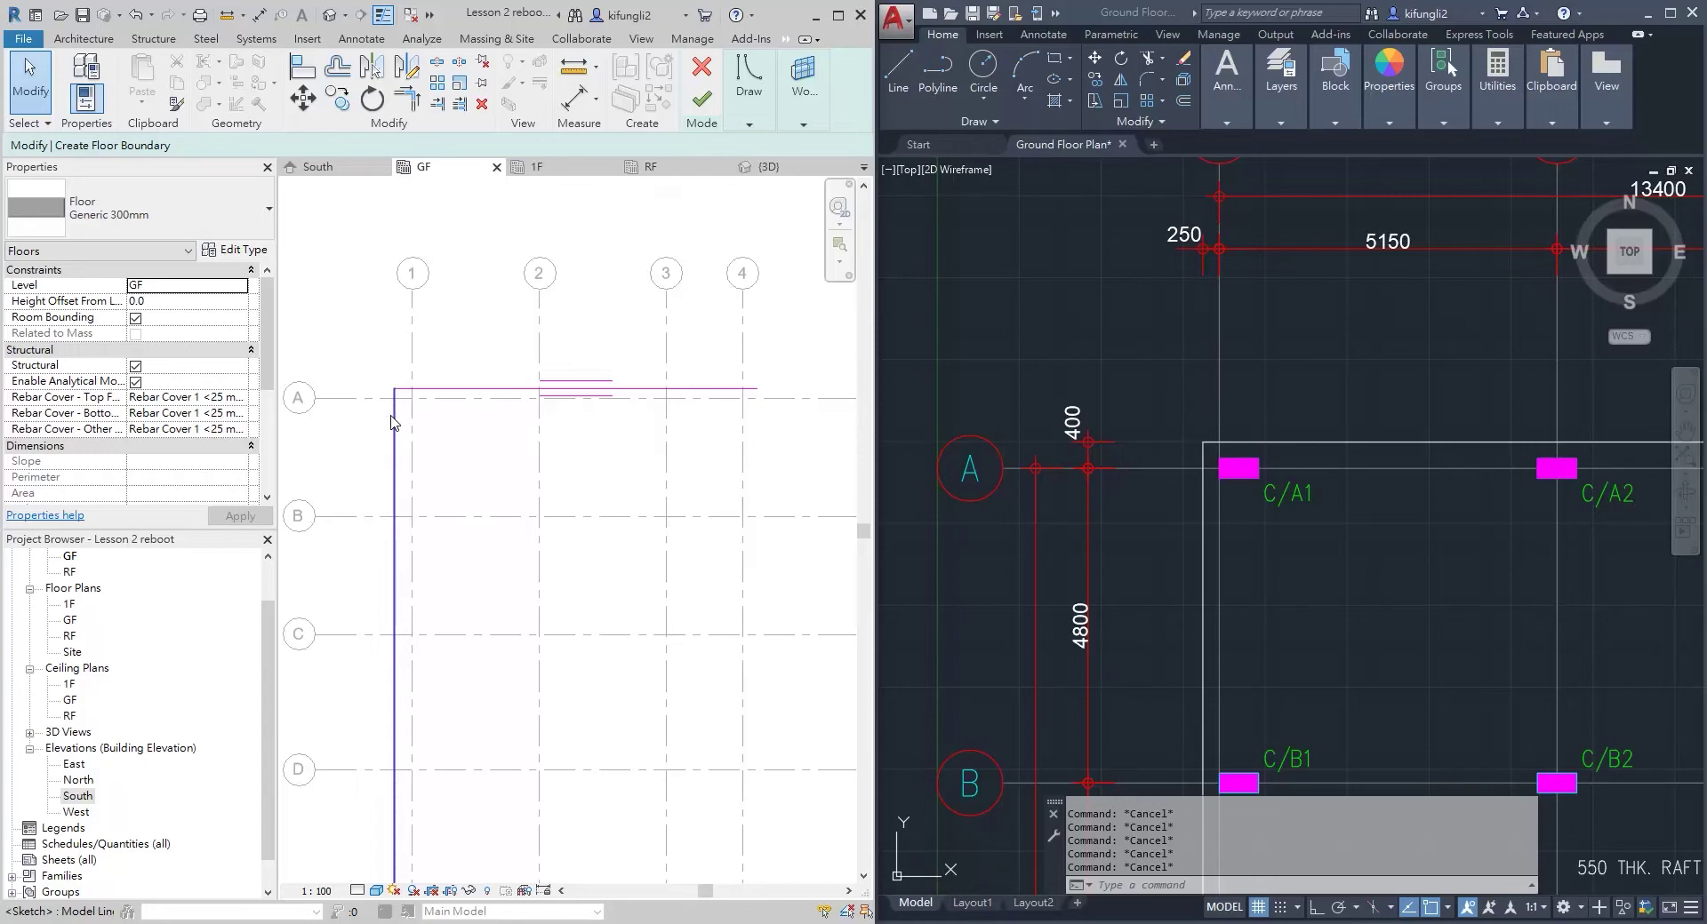
Set the west boundary line's distance from grid 1 to 250 mm
click(391, 422)
scroll(392, 422, up, 3)
click(393, 335)
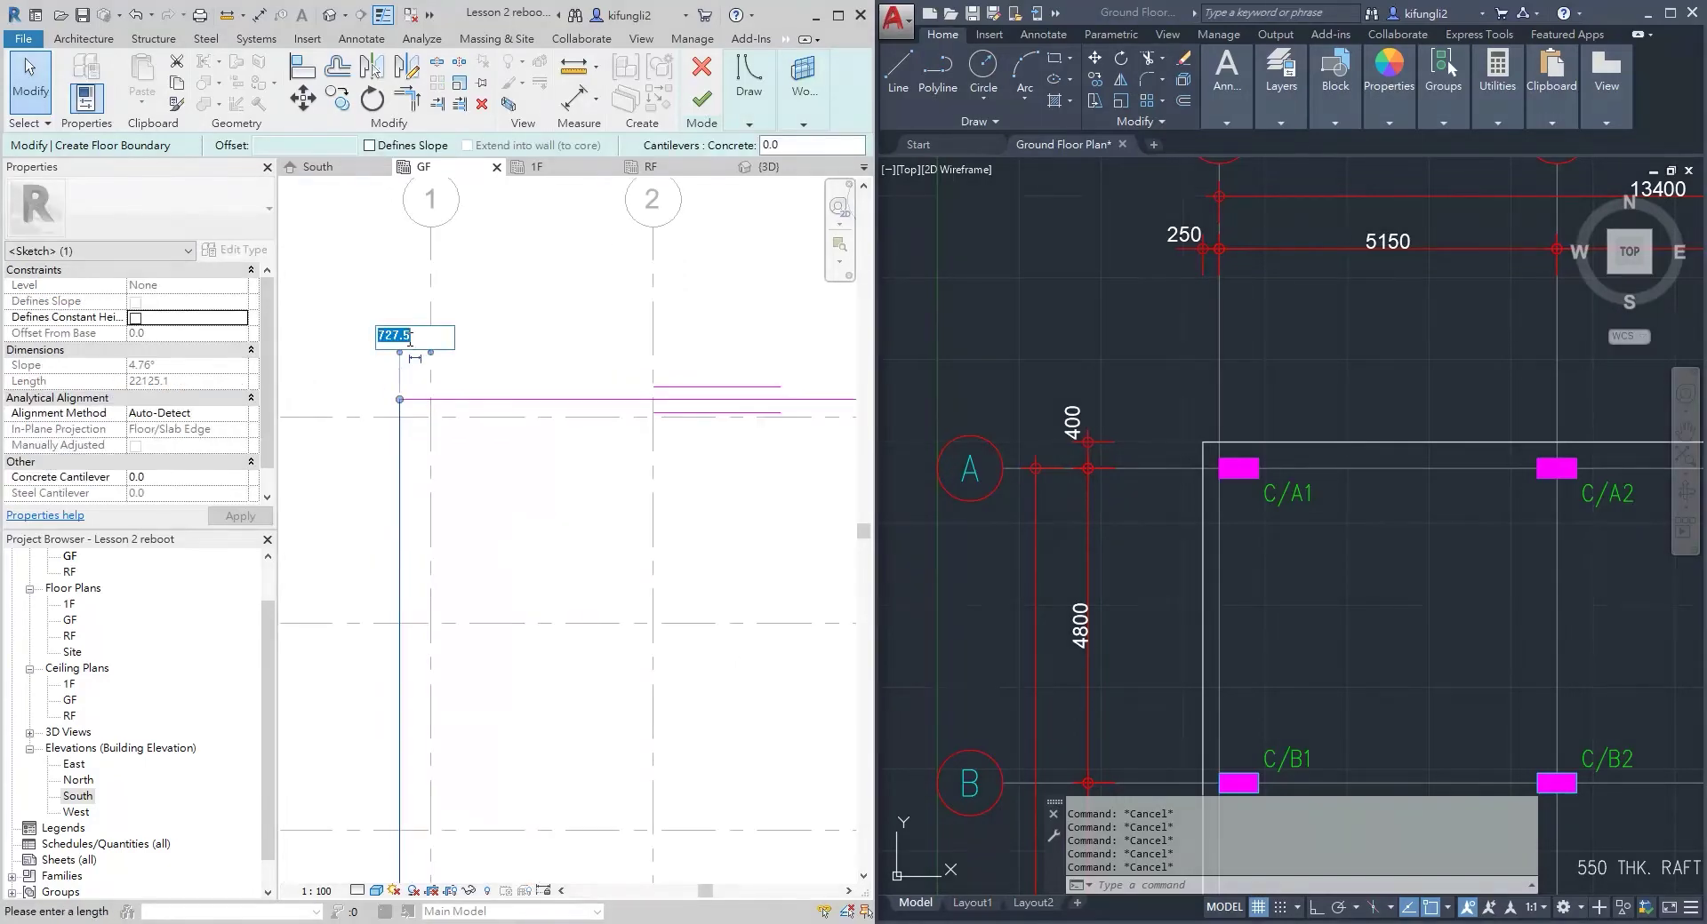
key(Return)
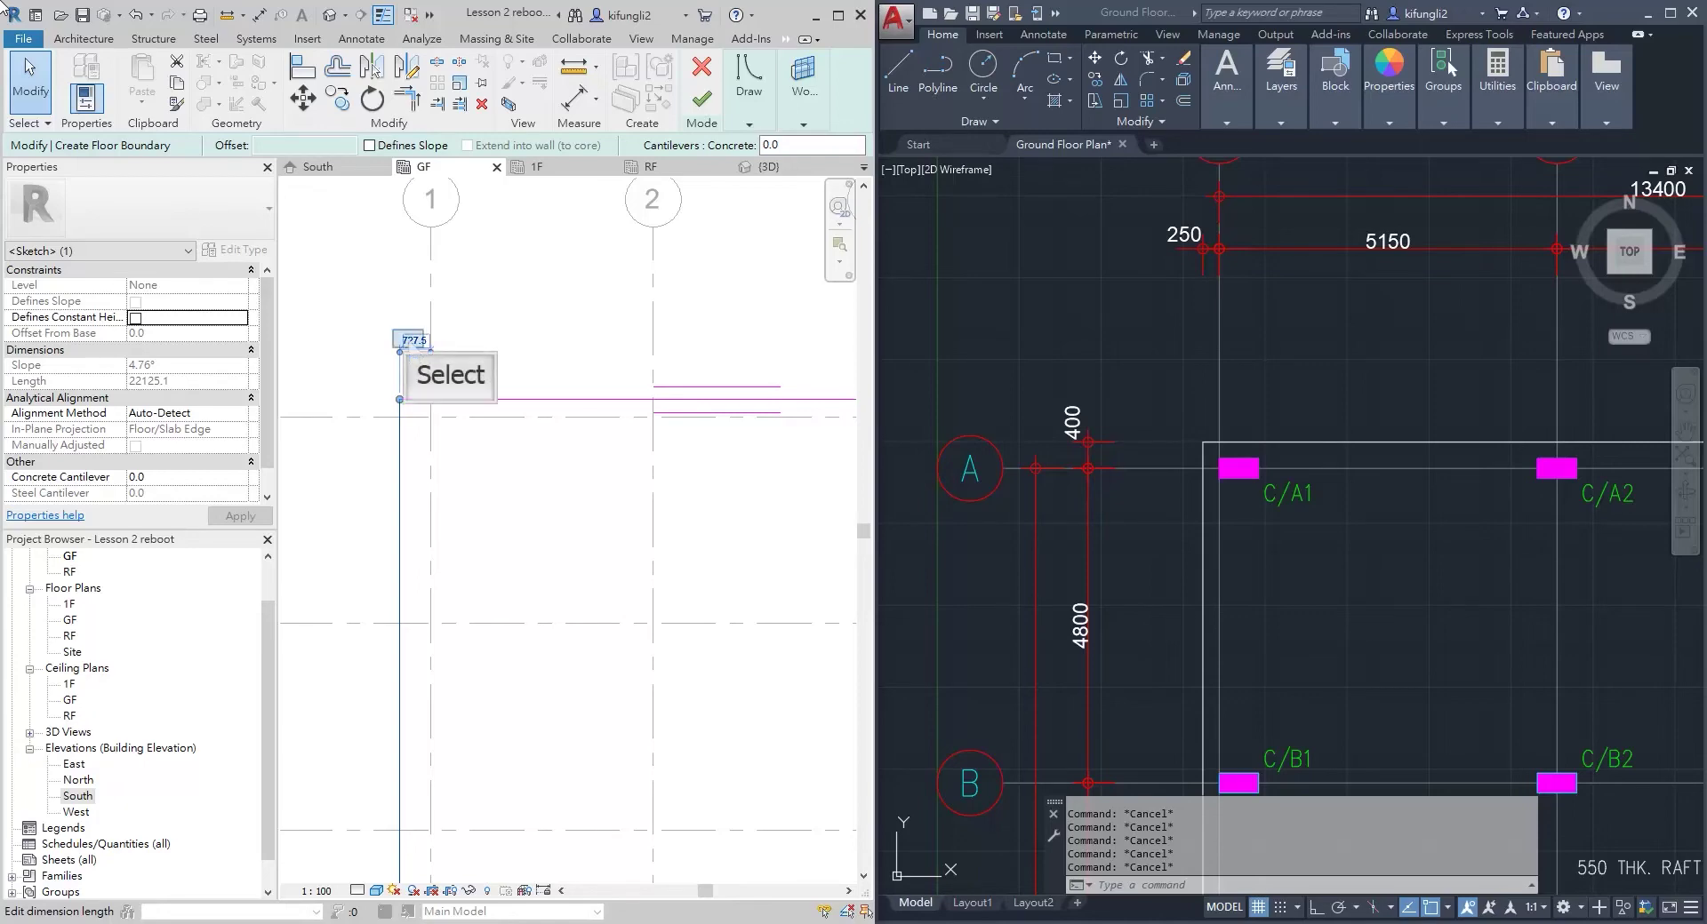
click(411, 339)
text(250)
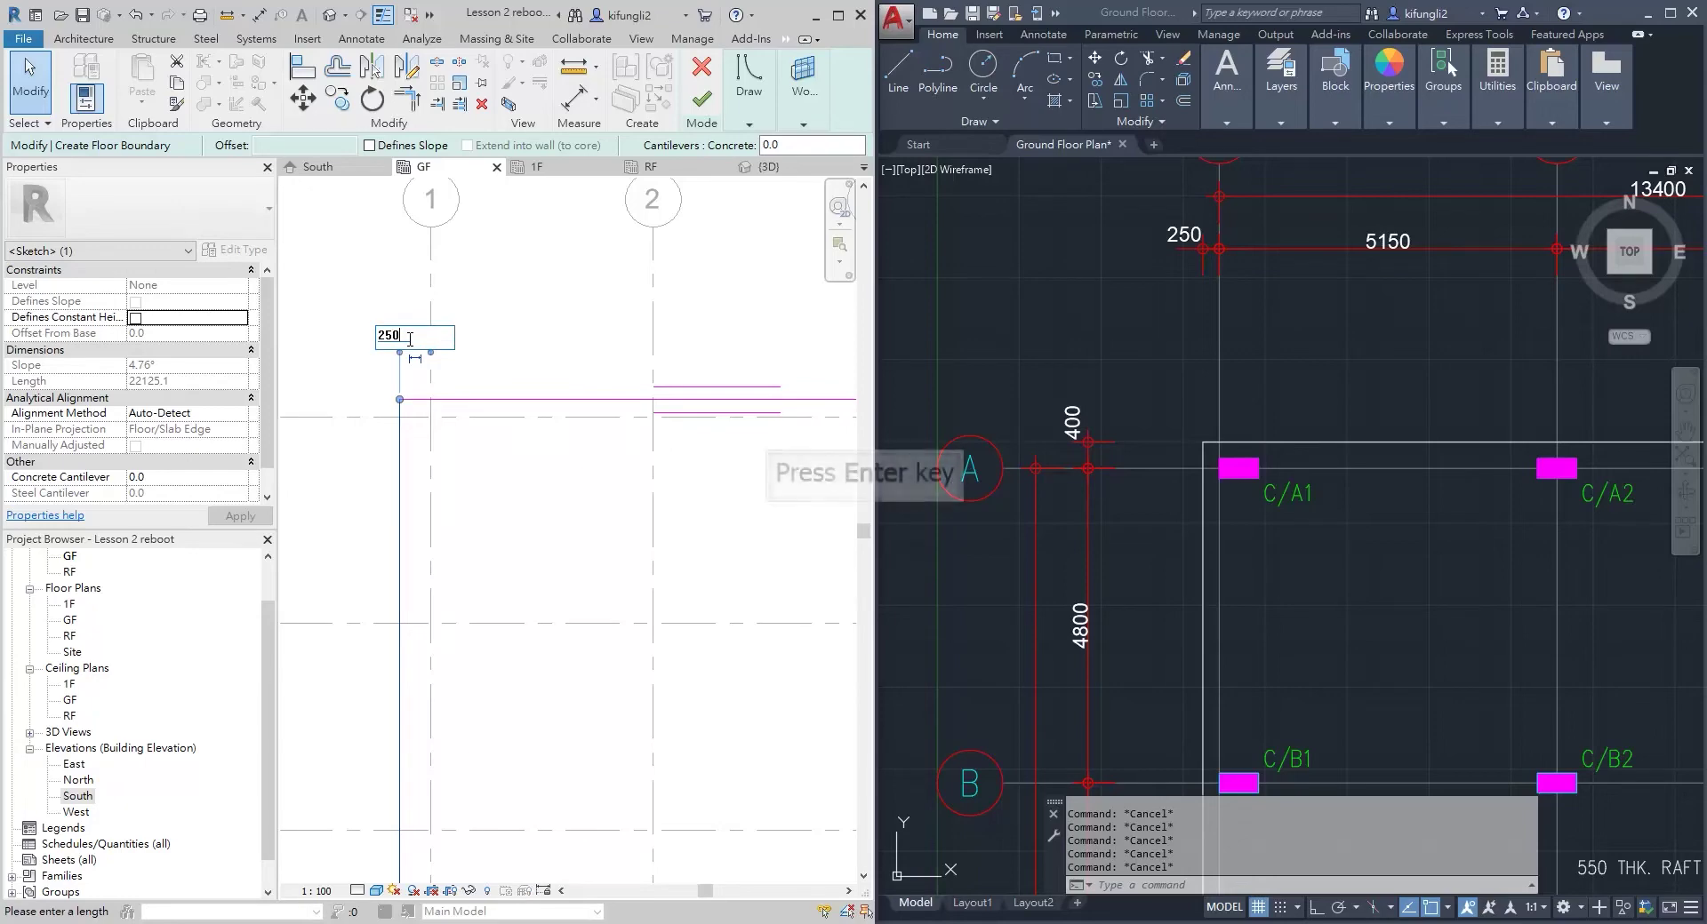
key(Return)
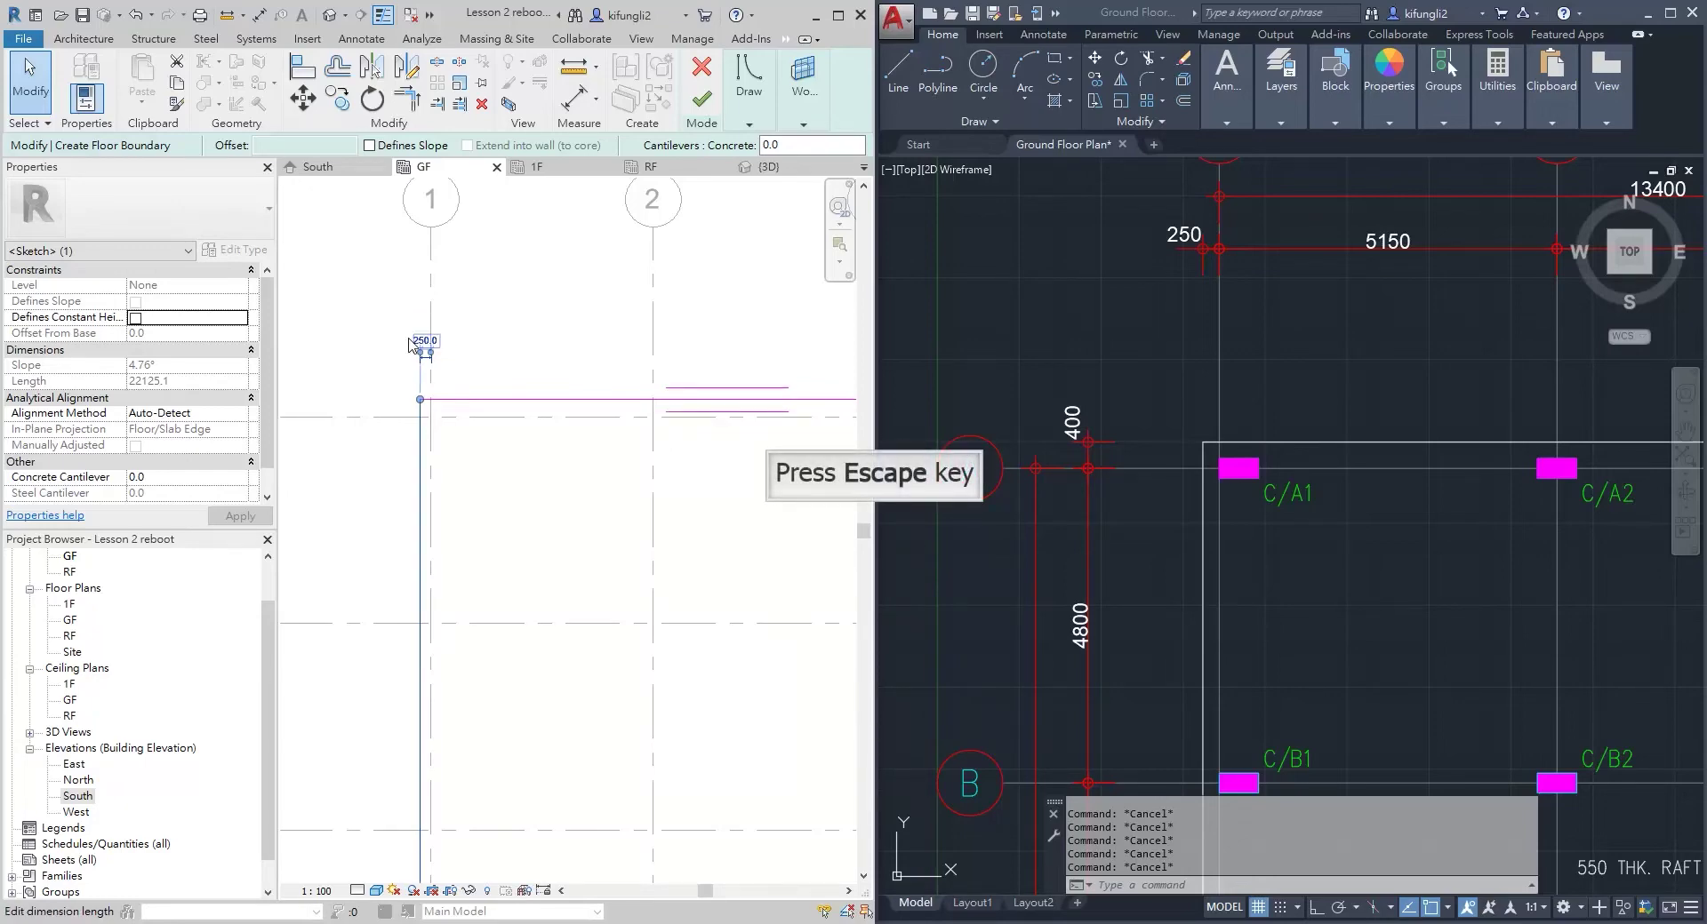
key(Escape)
scroll(416, 338, down, 4)
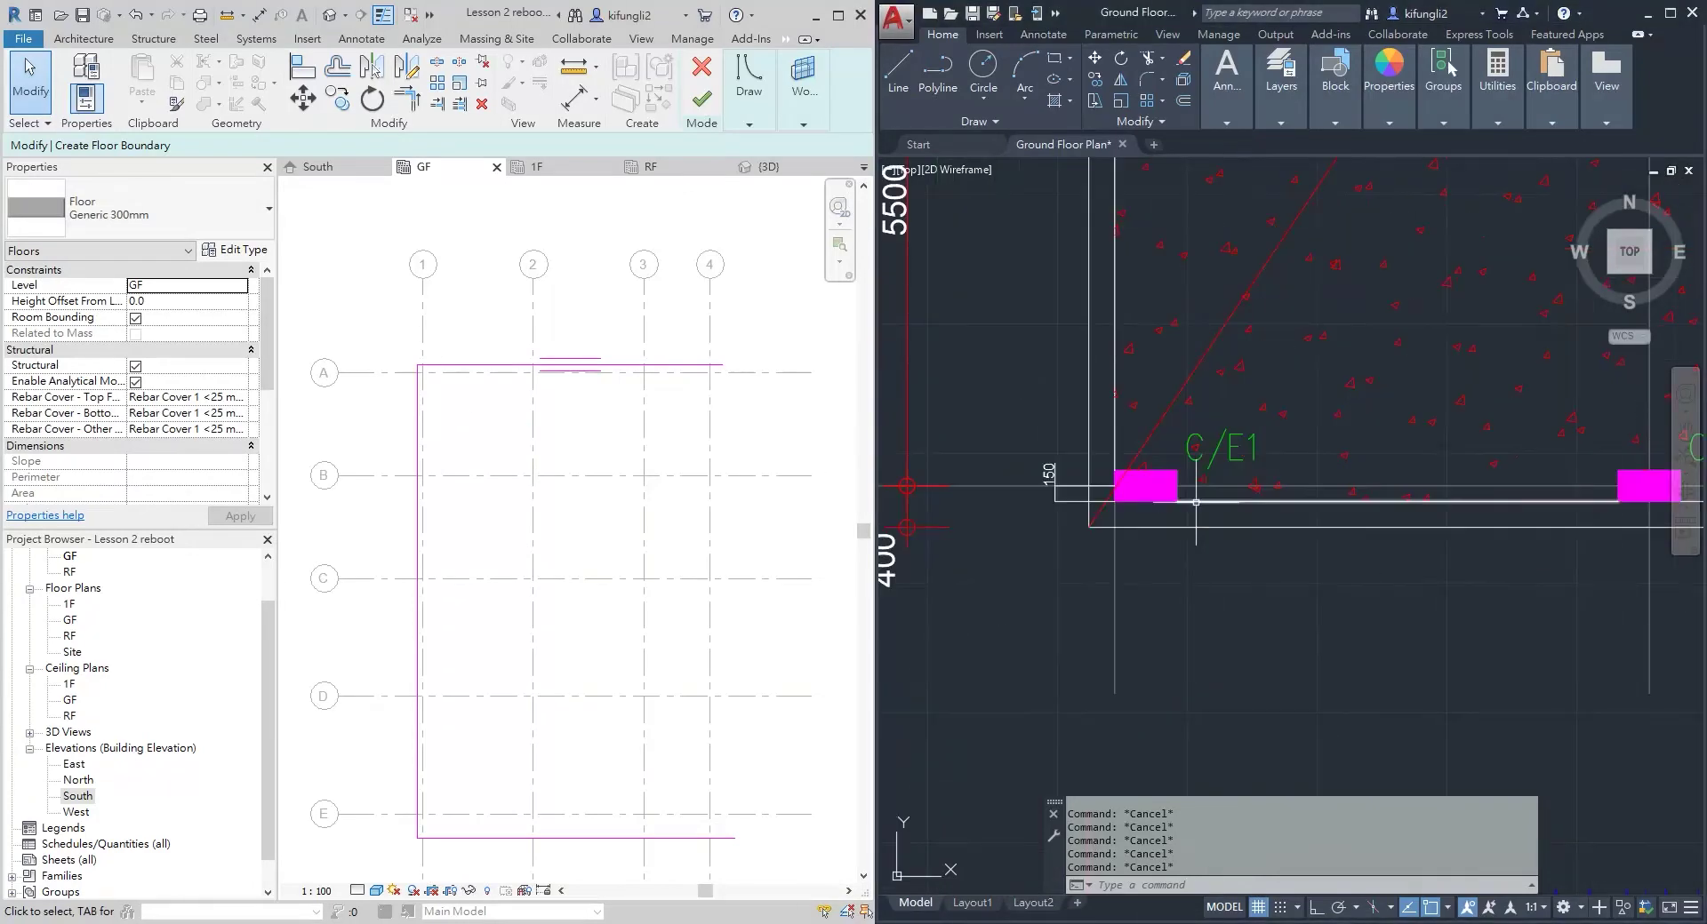
middle_drag(1042, 507, 1253, 533)
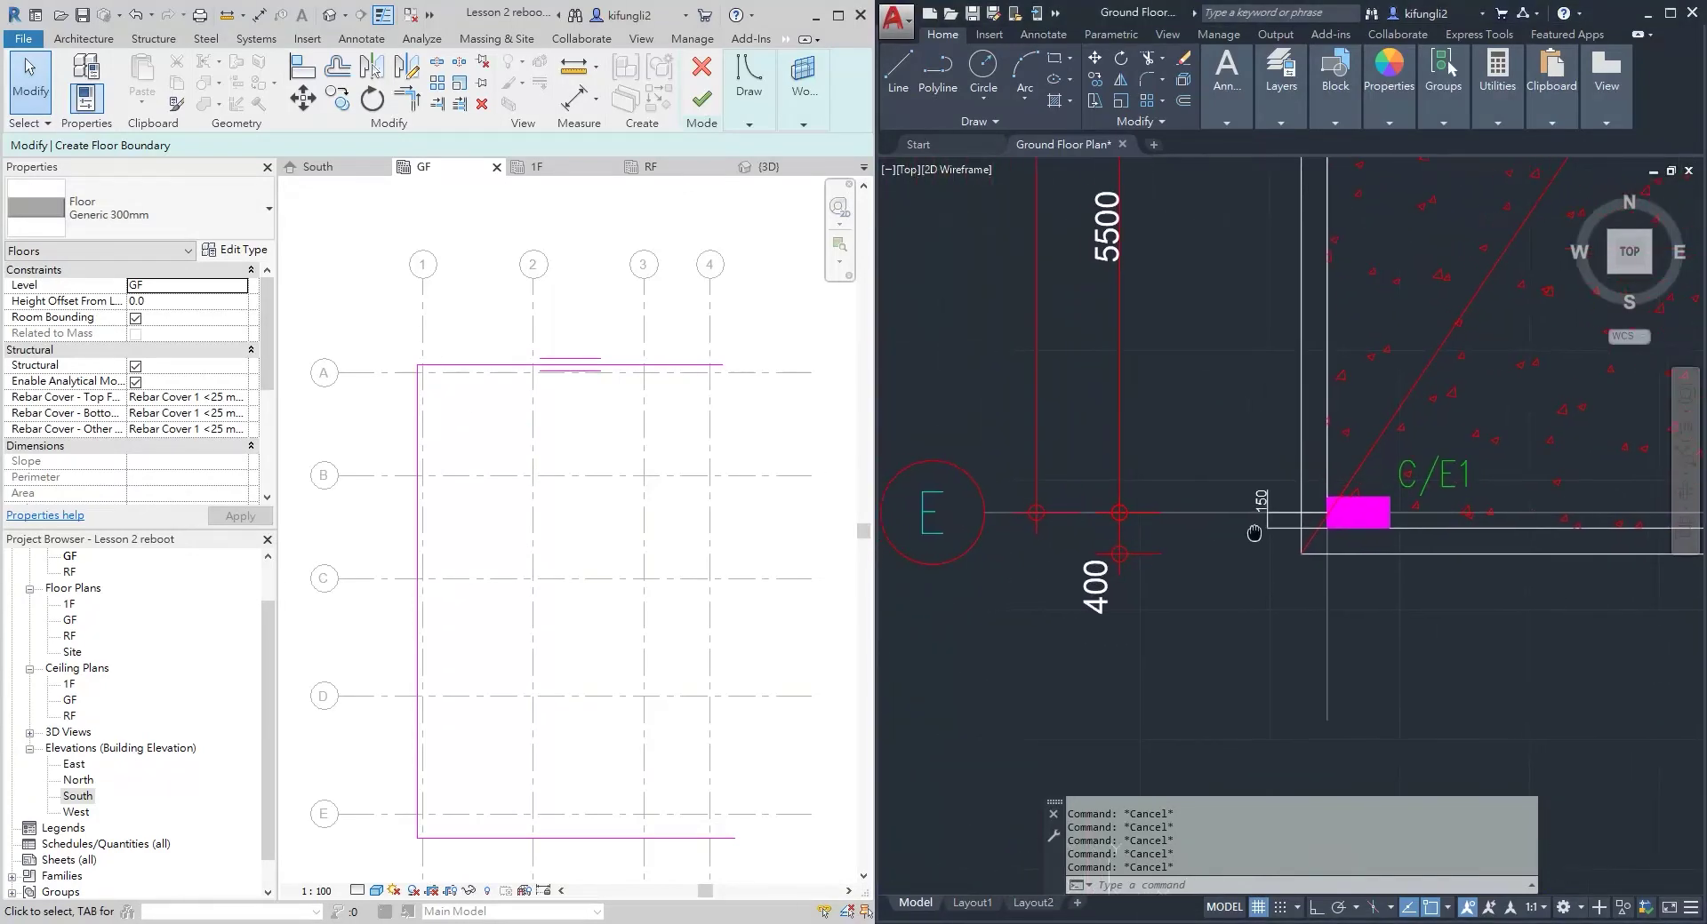
scroll(427, 800, up, 3)
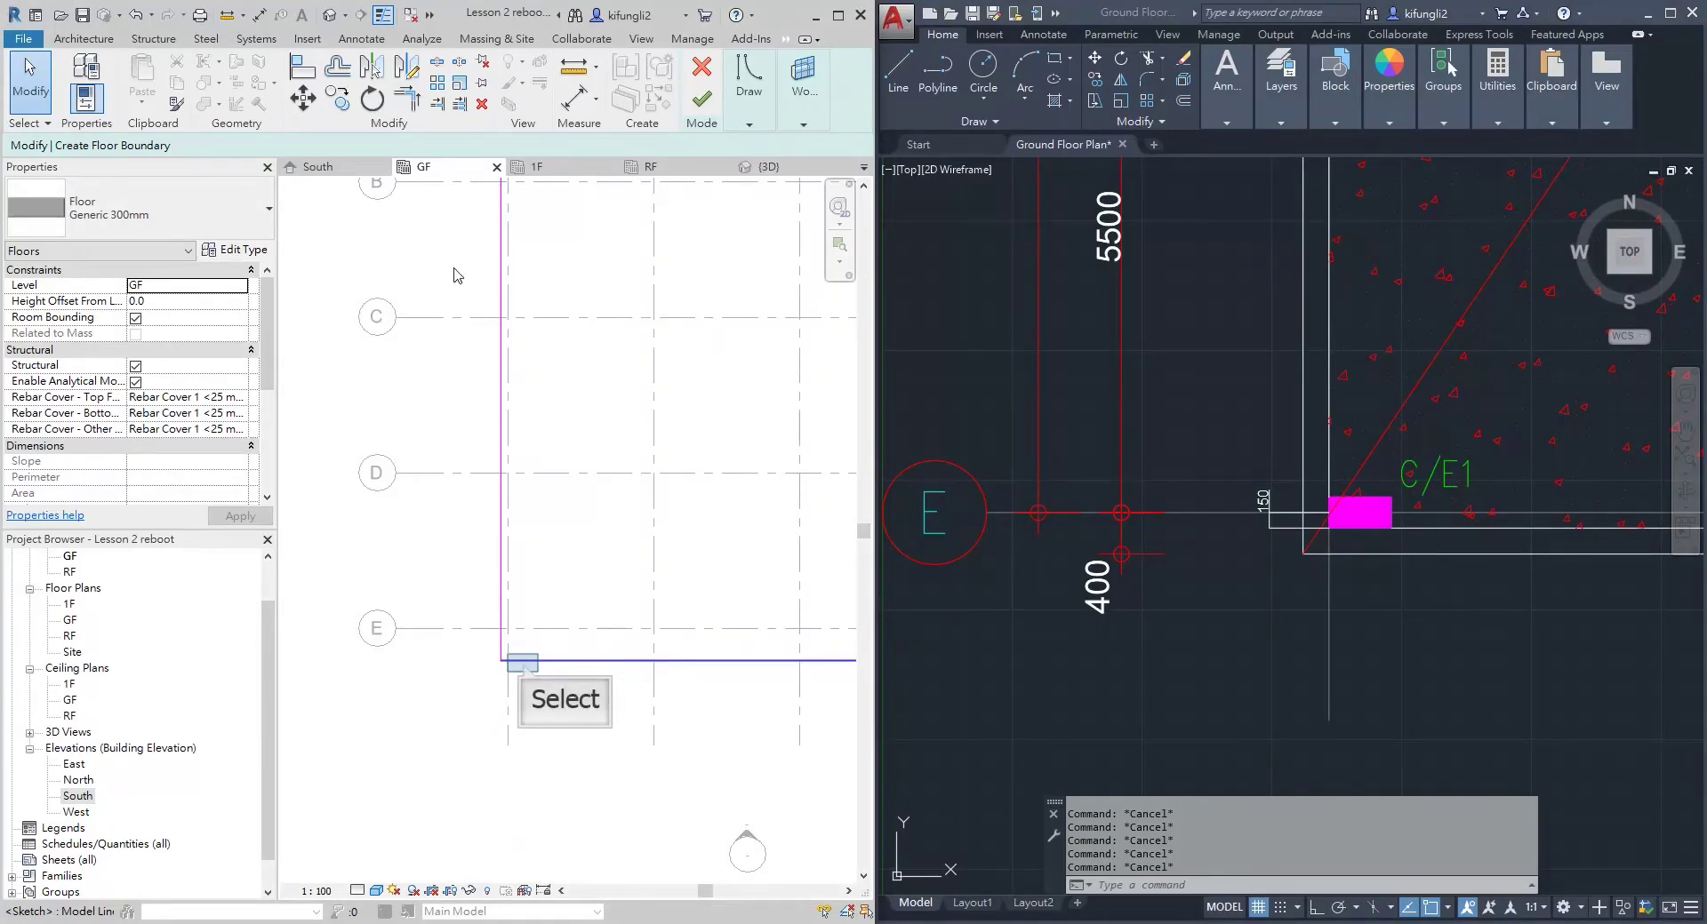
click(522, 662)
scroll(523, 663, up, 1)
scroll(522, 662, down, 2)
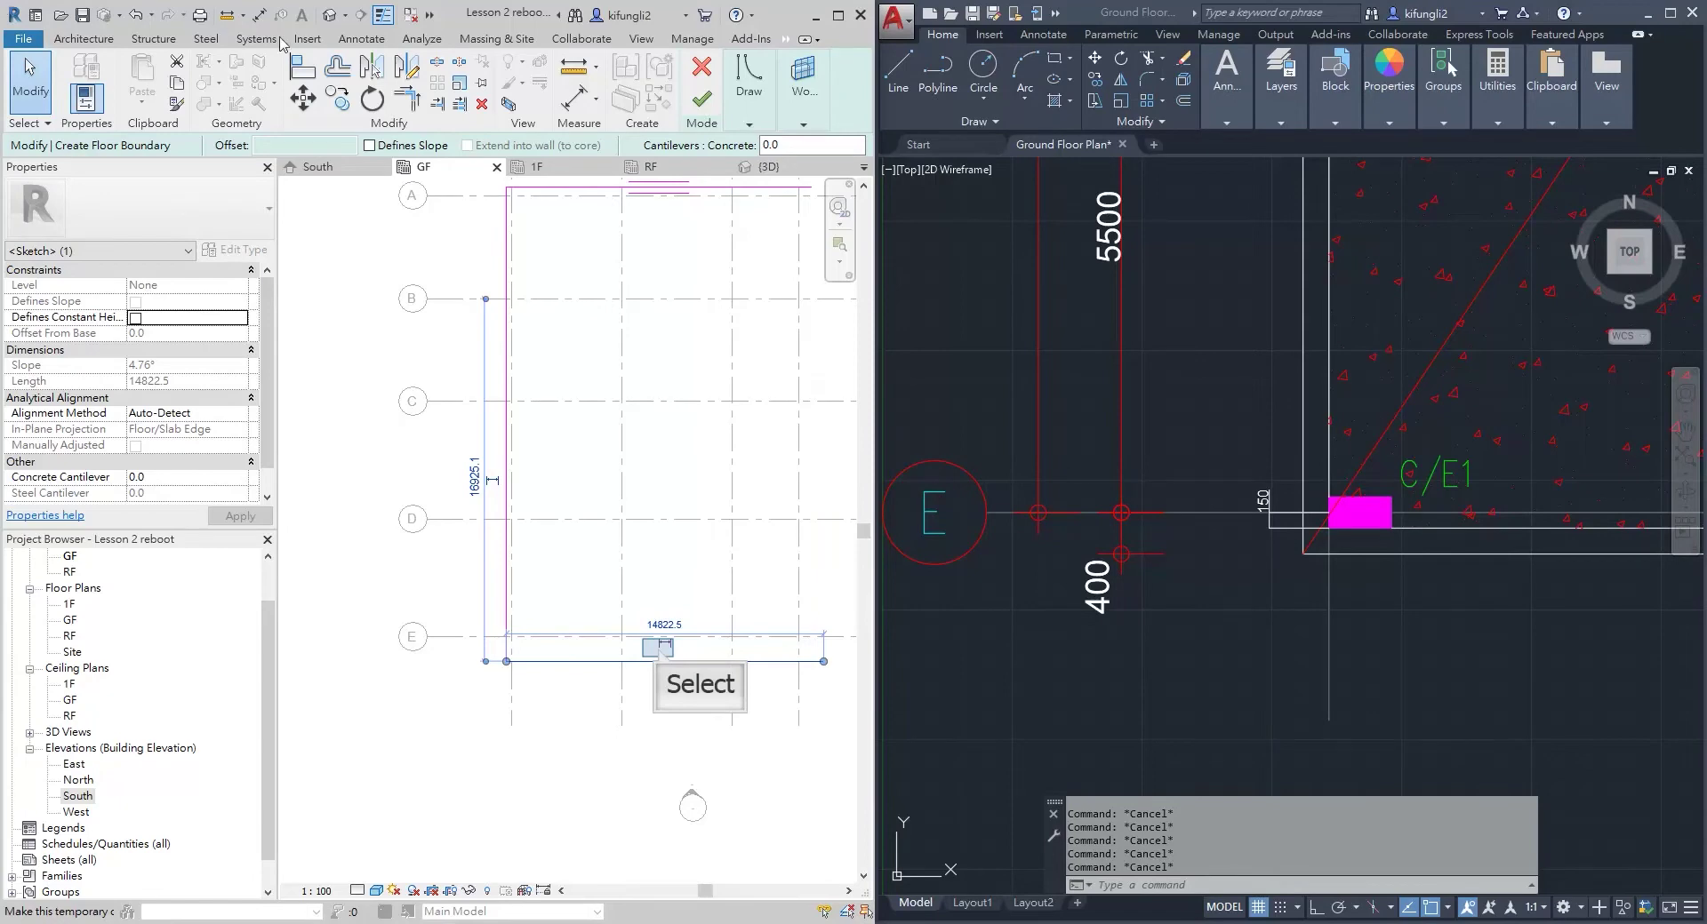
middle_drag(662, 655, 560, 636)
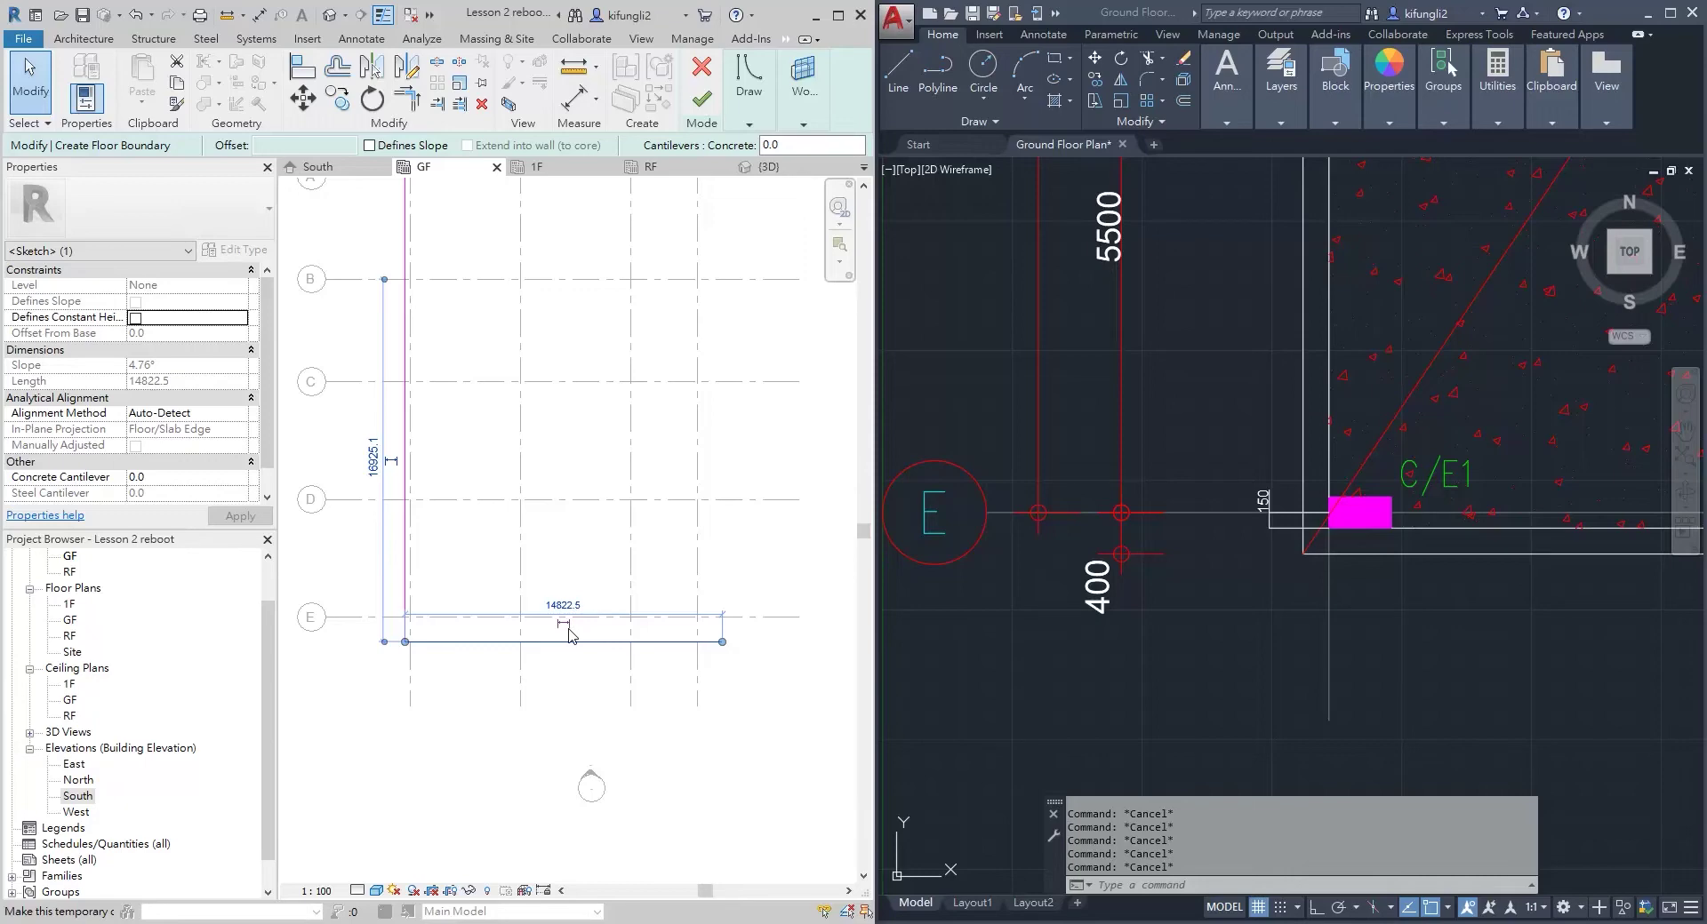
key(Escape)
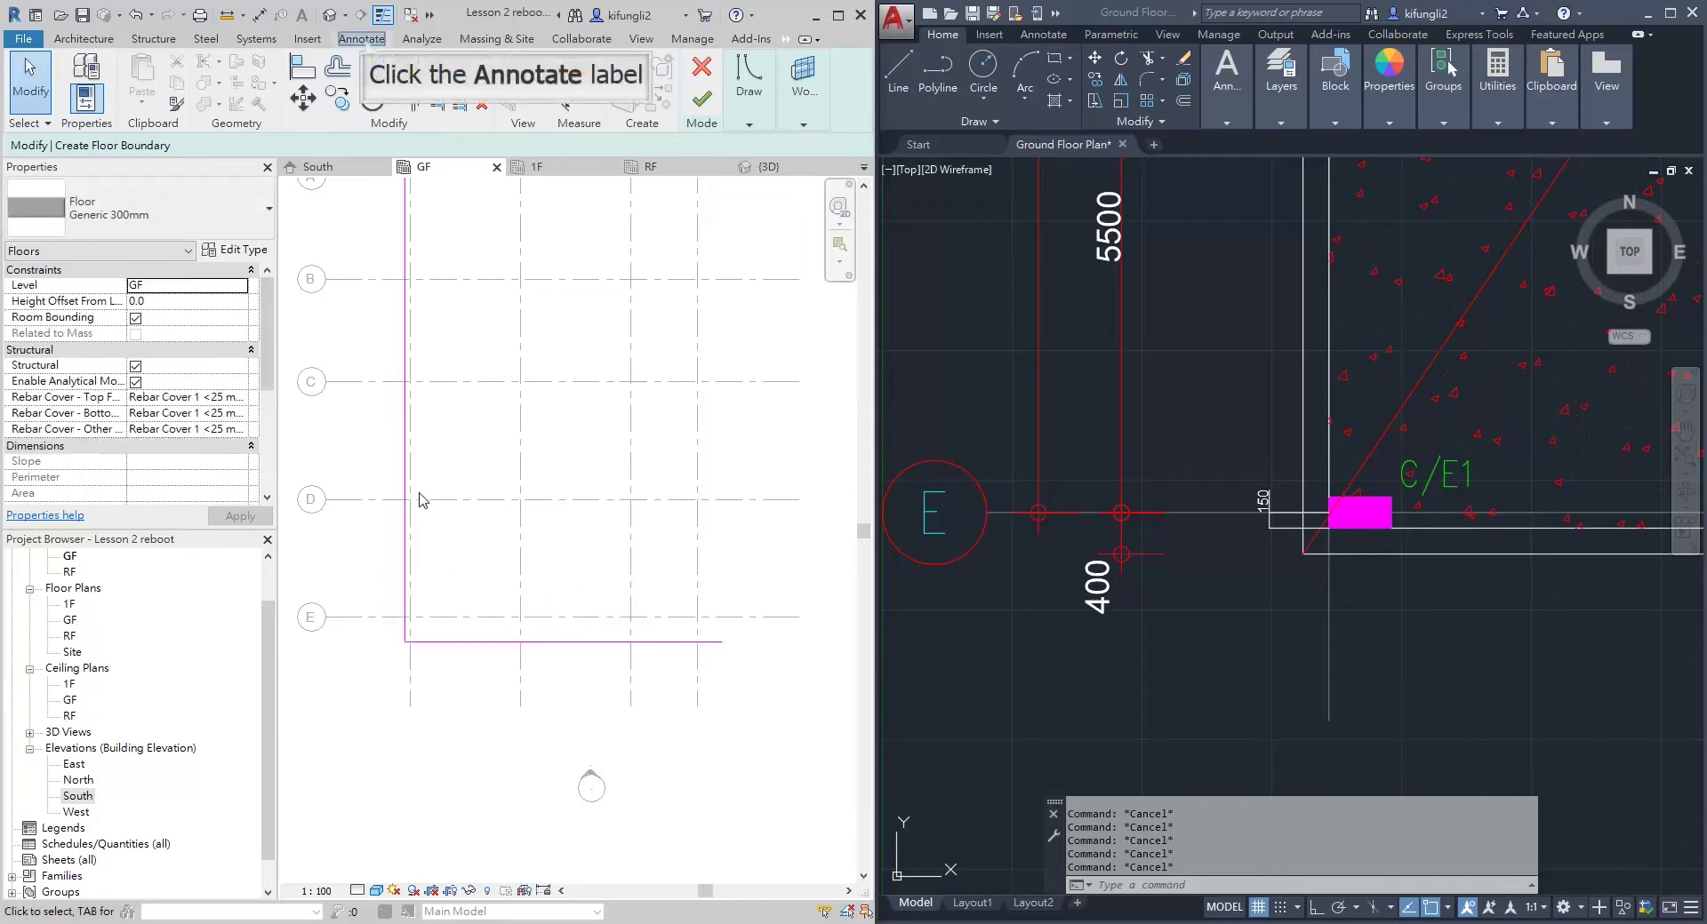
Add an aligned dimension between grid E and the floor's south boundary line, placed west of the slab
click(363, 39)
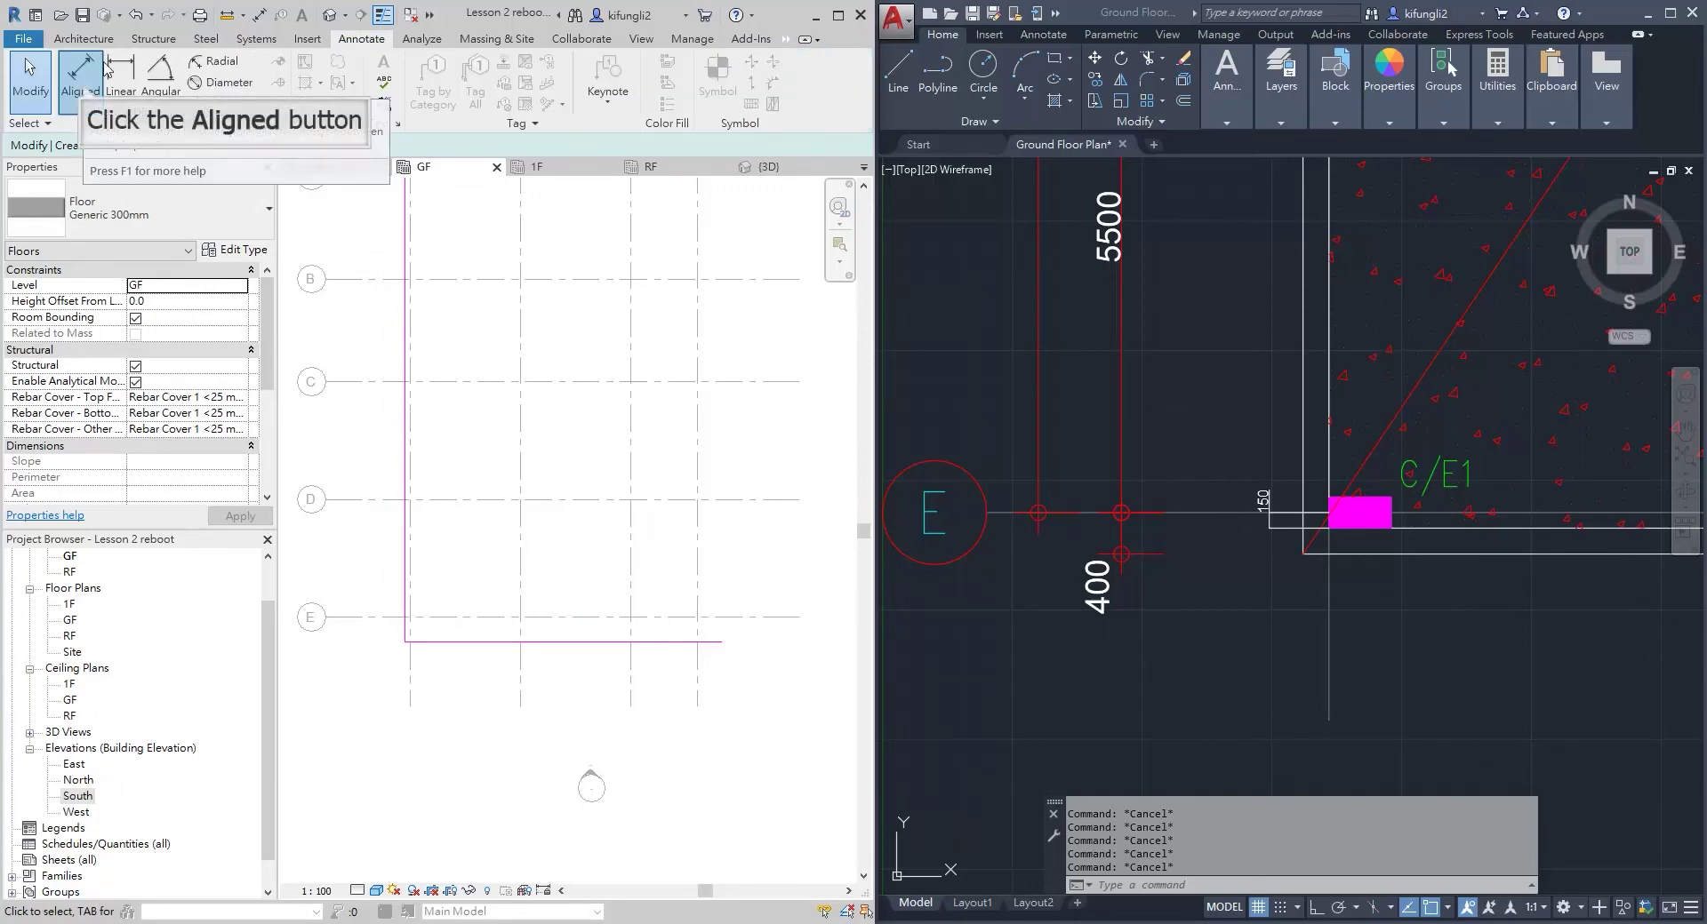
click(84, 91)
scroll(359, 655, up, 3)
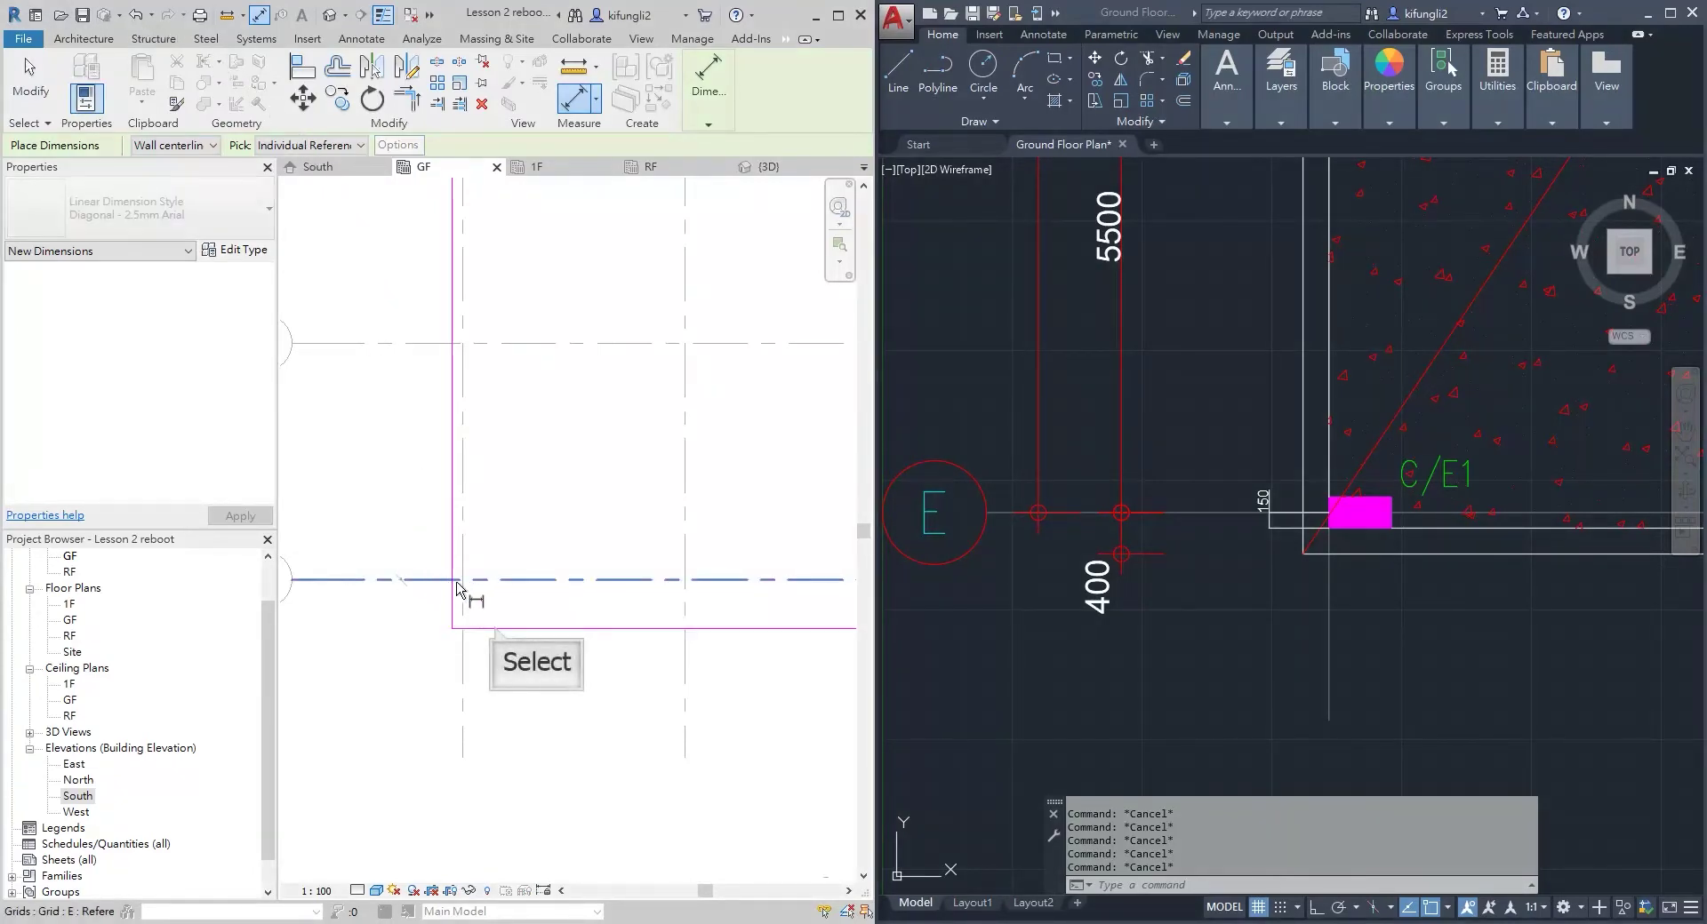
click(495, 629)
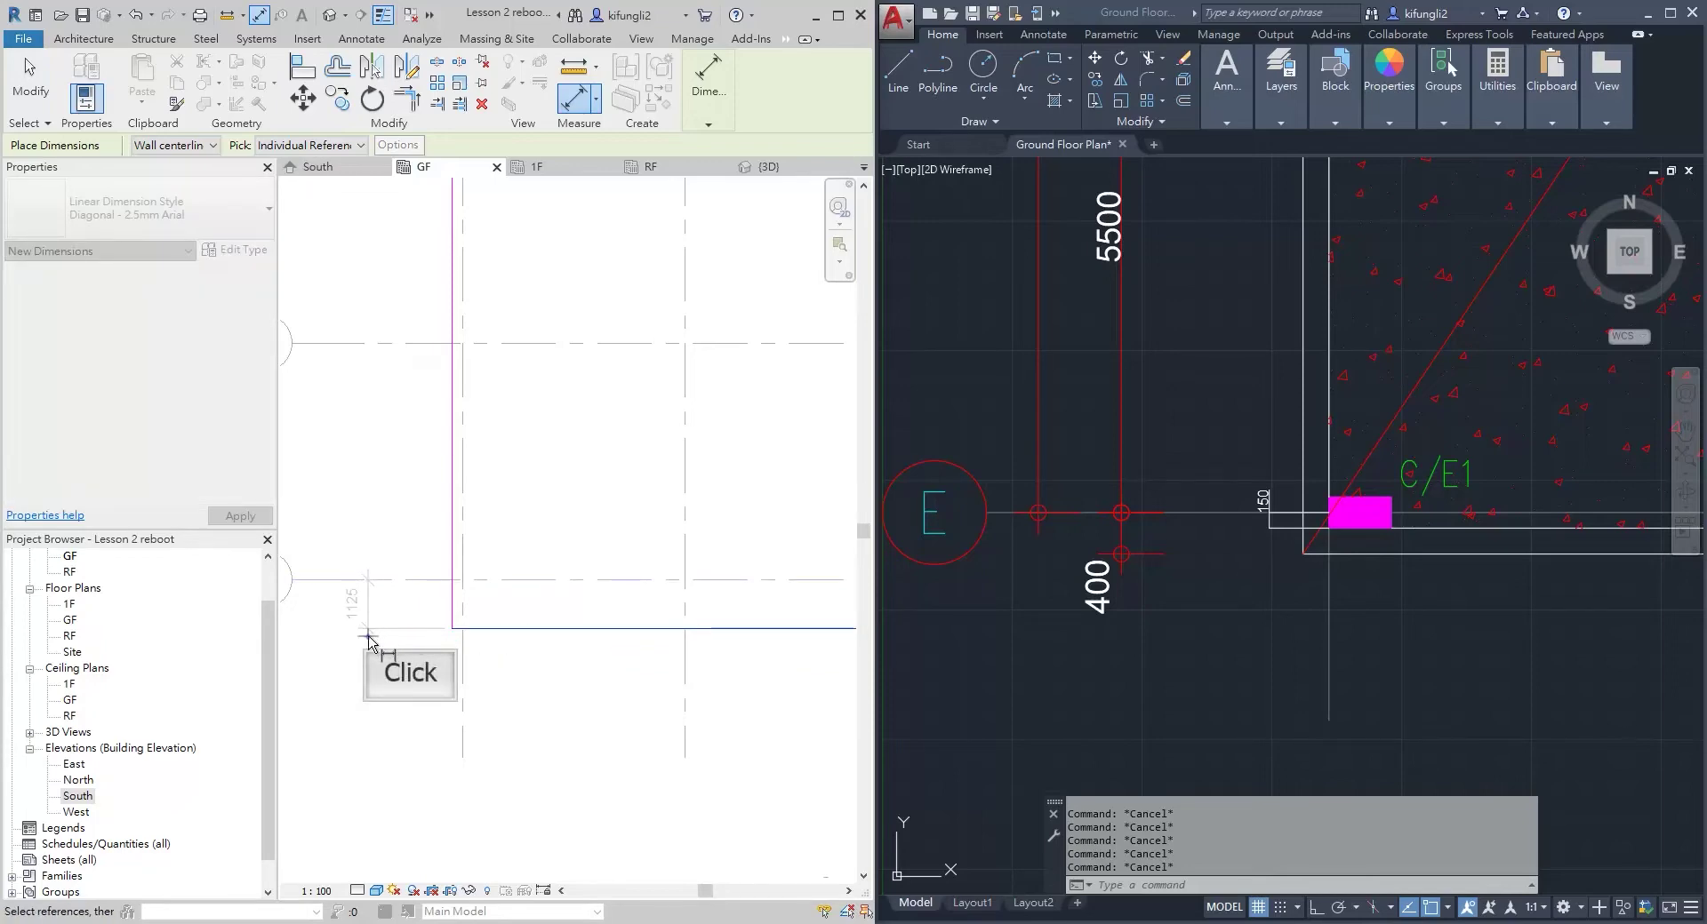
click(368, 639)
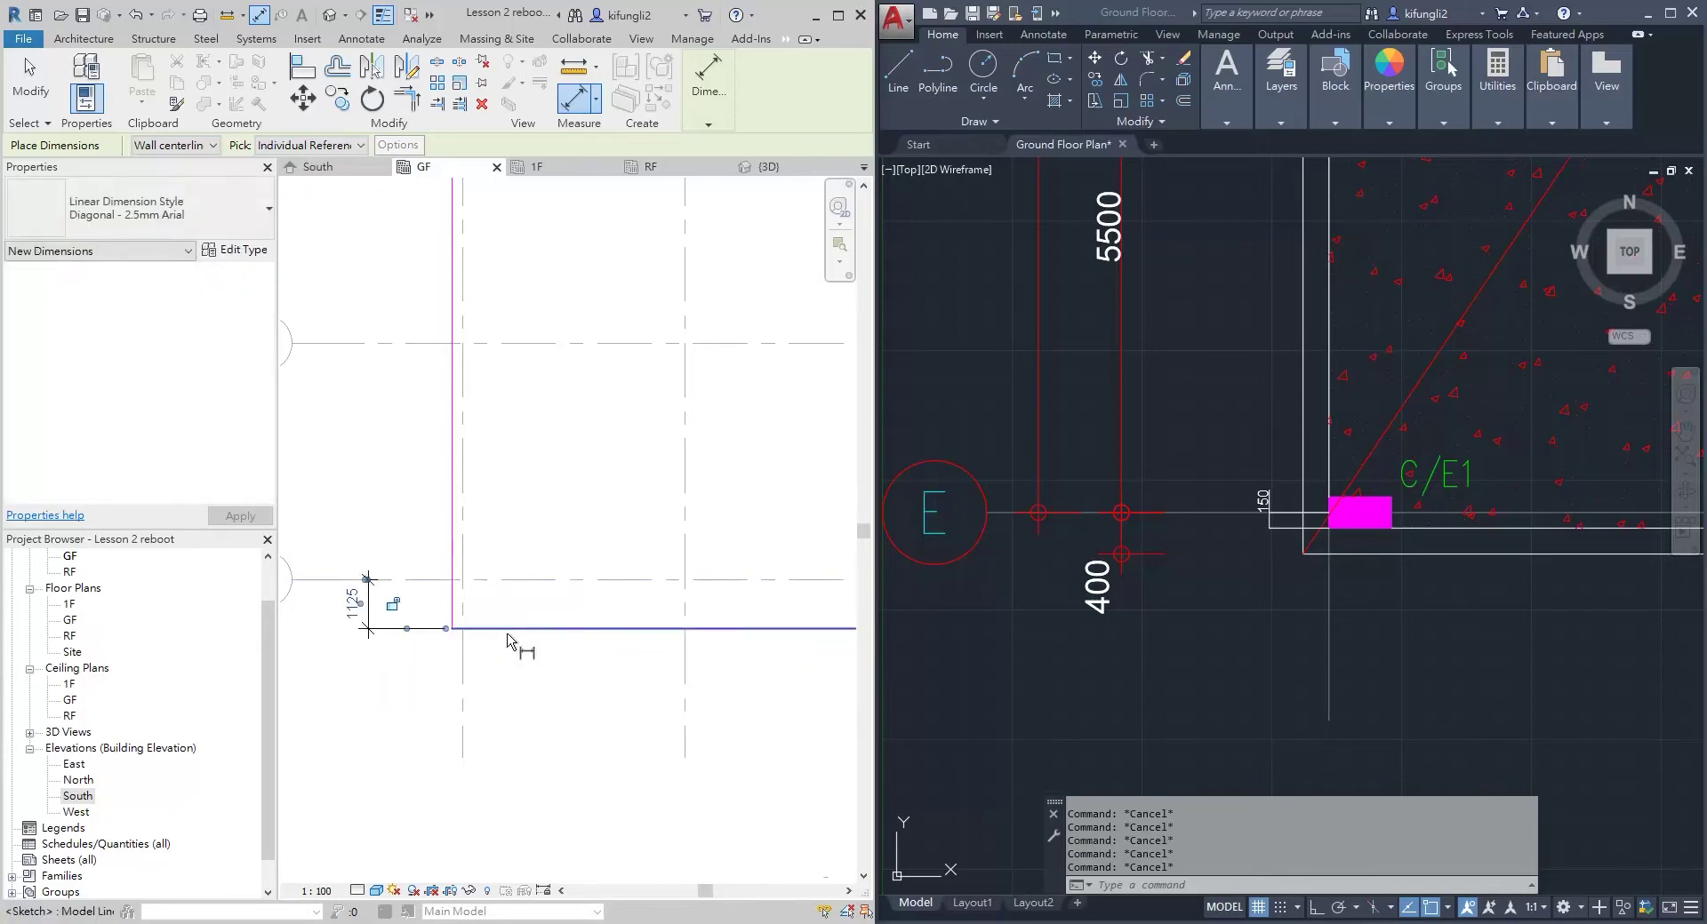
key(Escape)
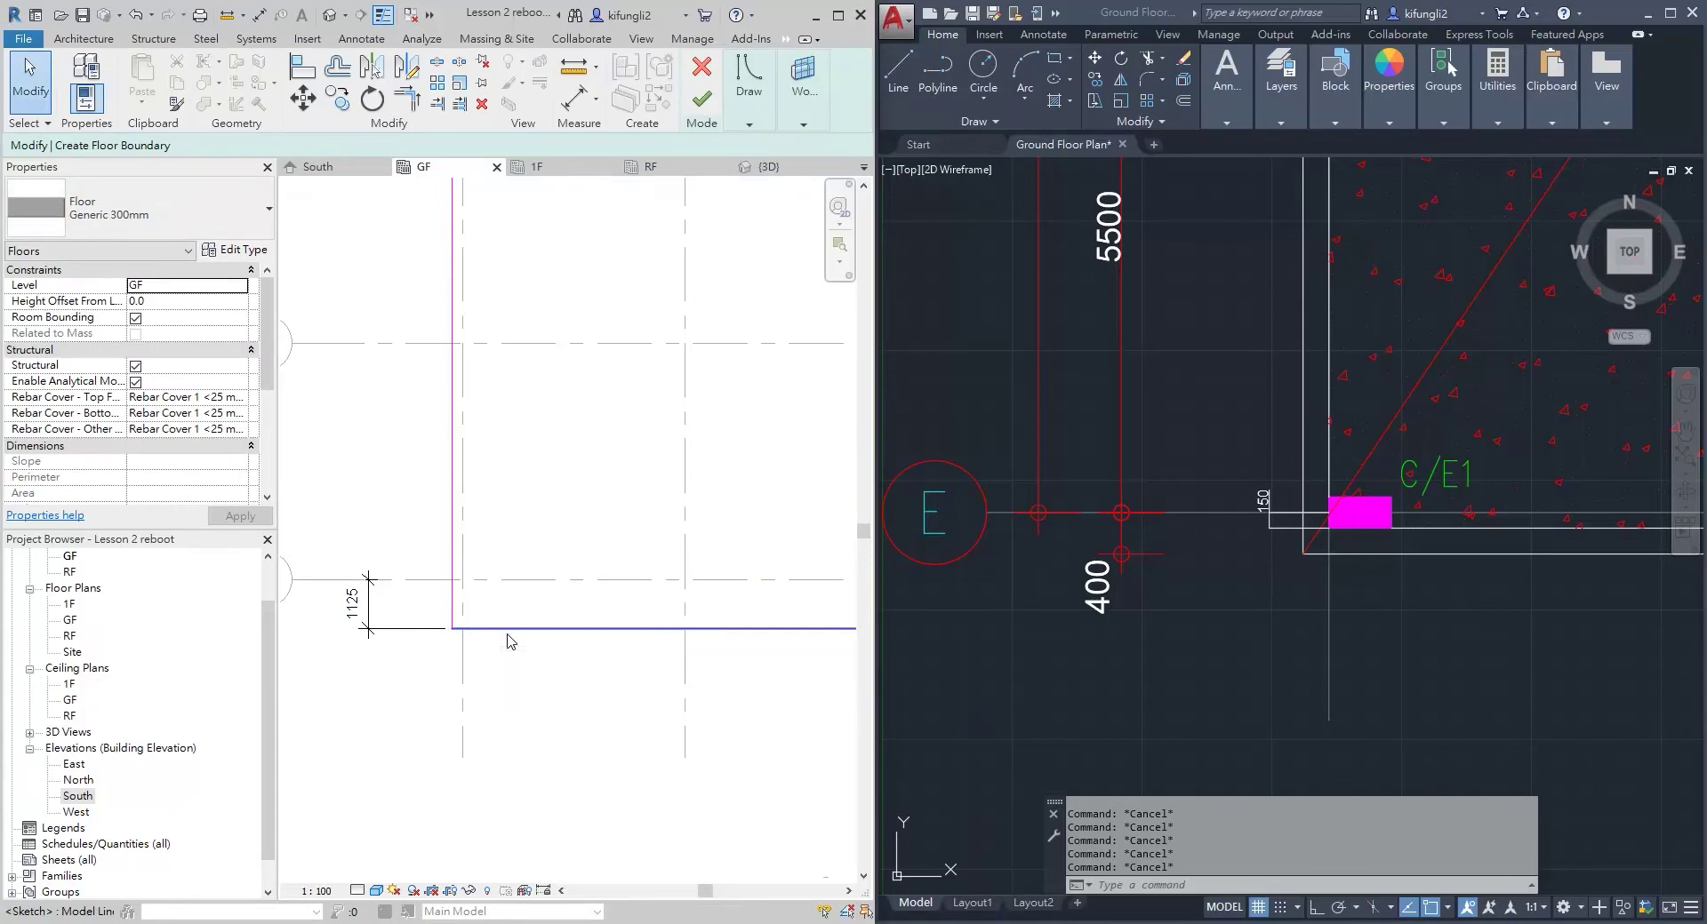
Set the south boundary line's distance from grid E to 400 mm through the new aligned dimension
click(508, 631)
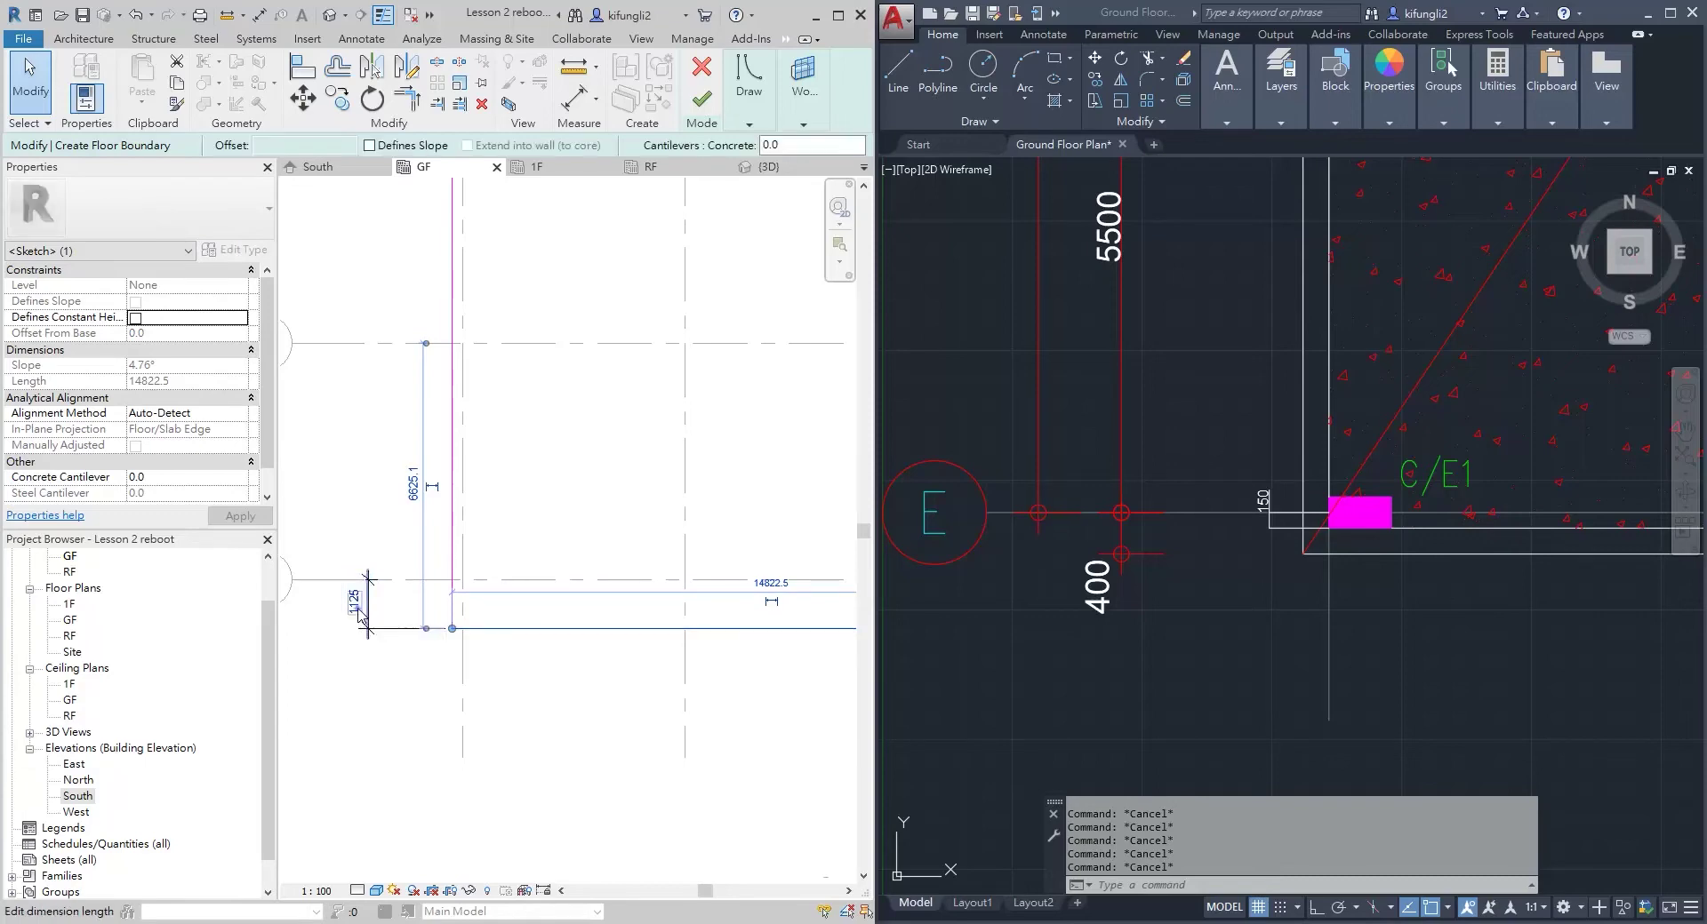
click(357, 608)
text(400)
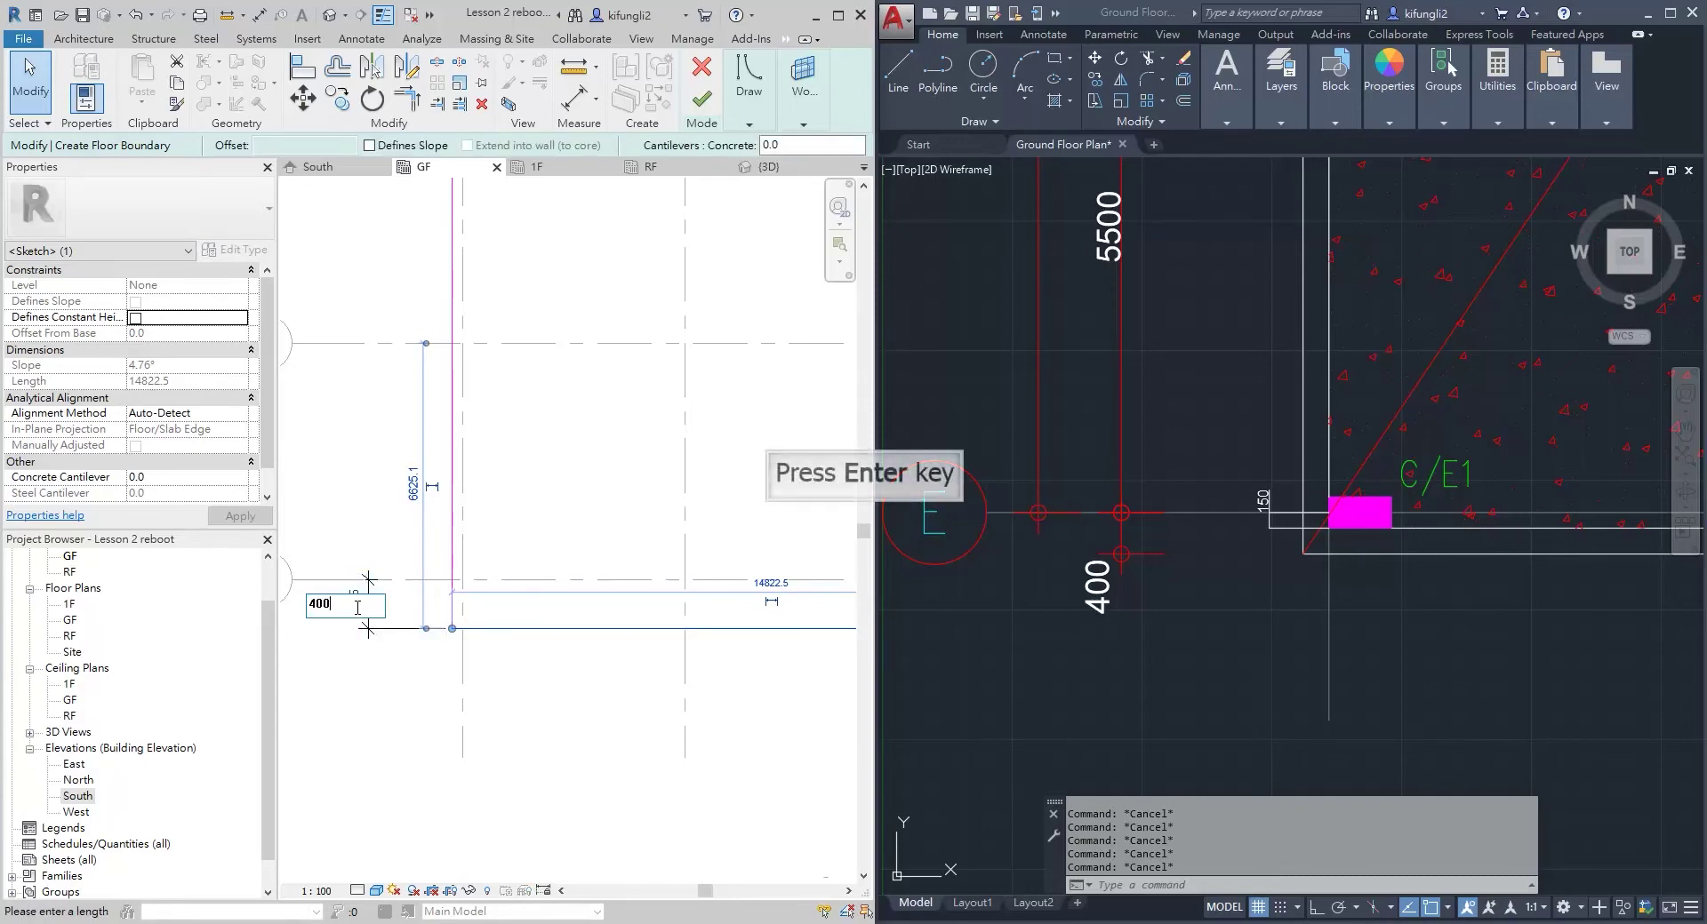
key(Return)
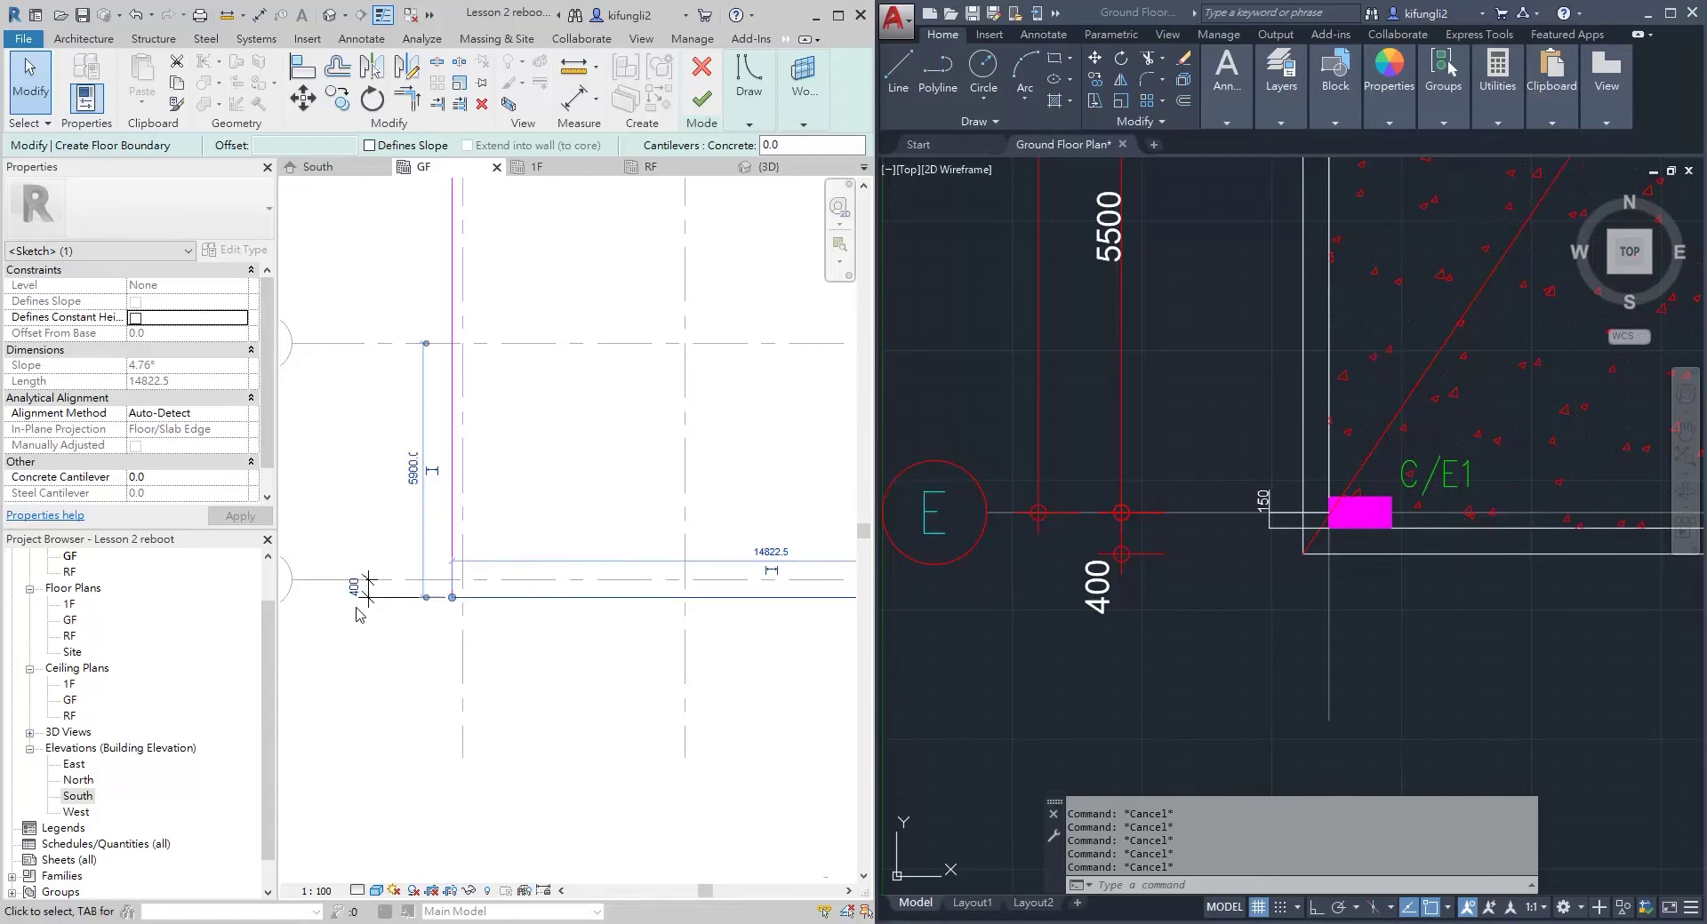
click(360, 615)
Examine the slab edge's offset from grid 3 at the south-east corner of the AutoCAD ground floor plan
scroll(360, 615, down, 4)
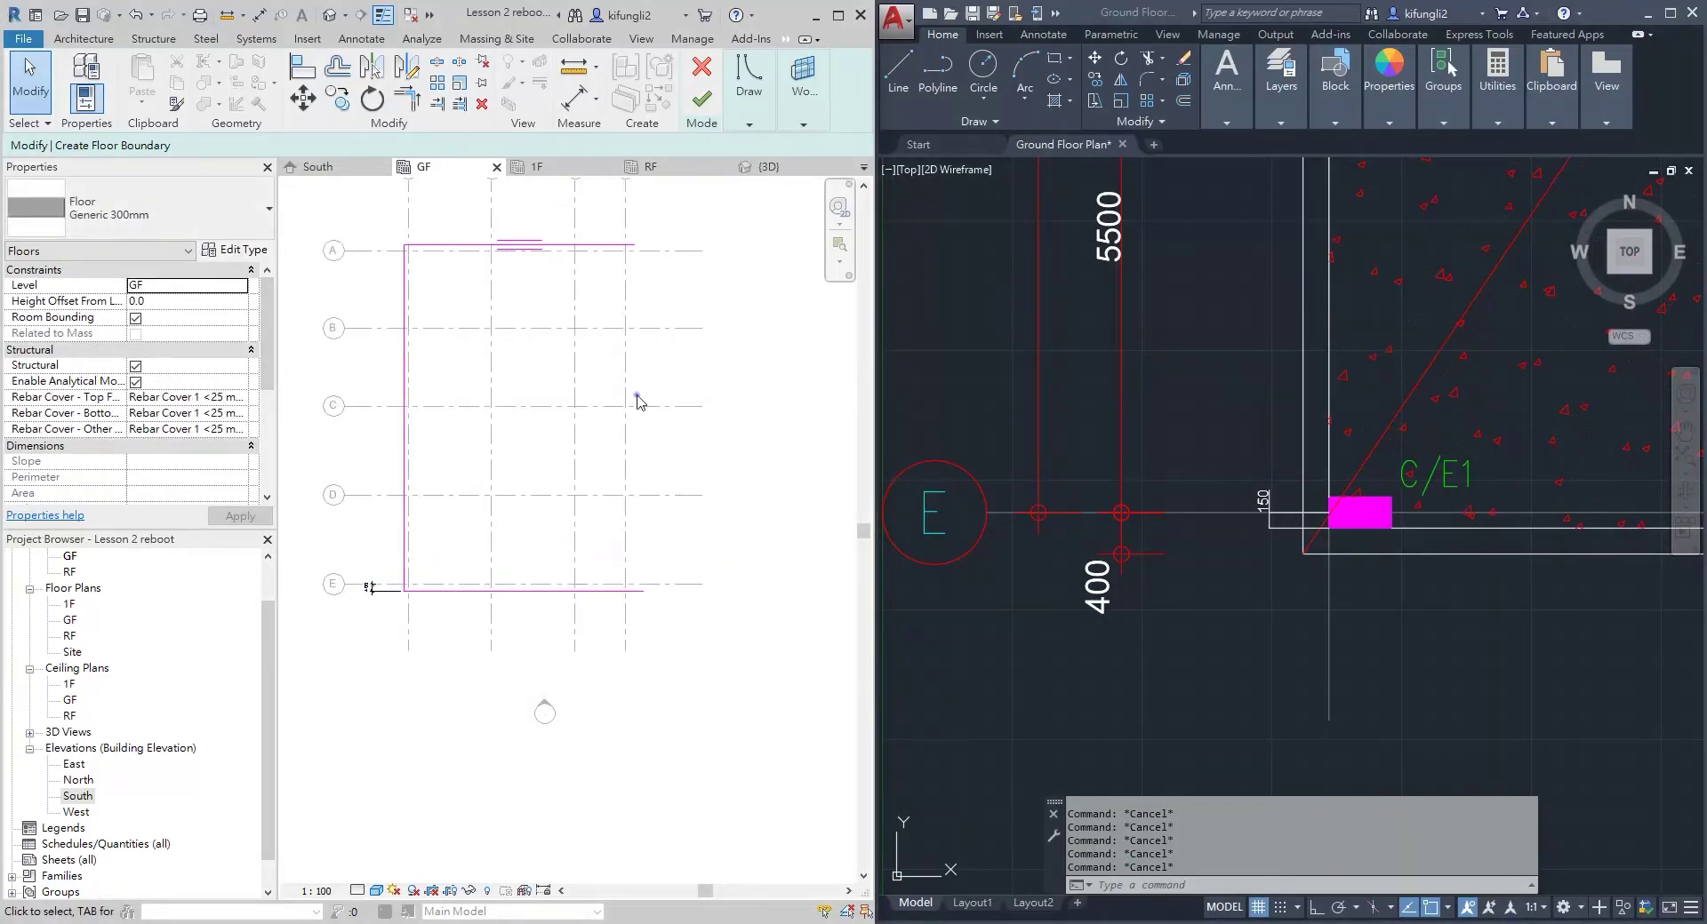
middle_drag(636, 397, 625, 442)
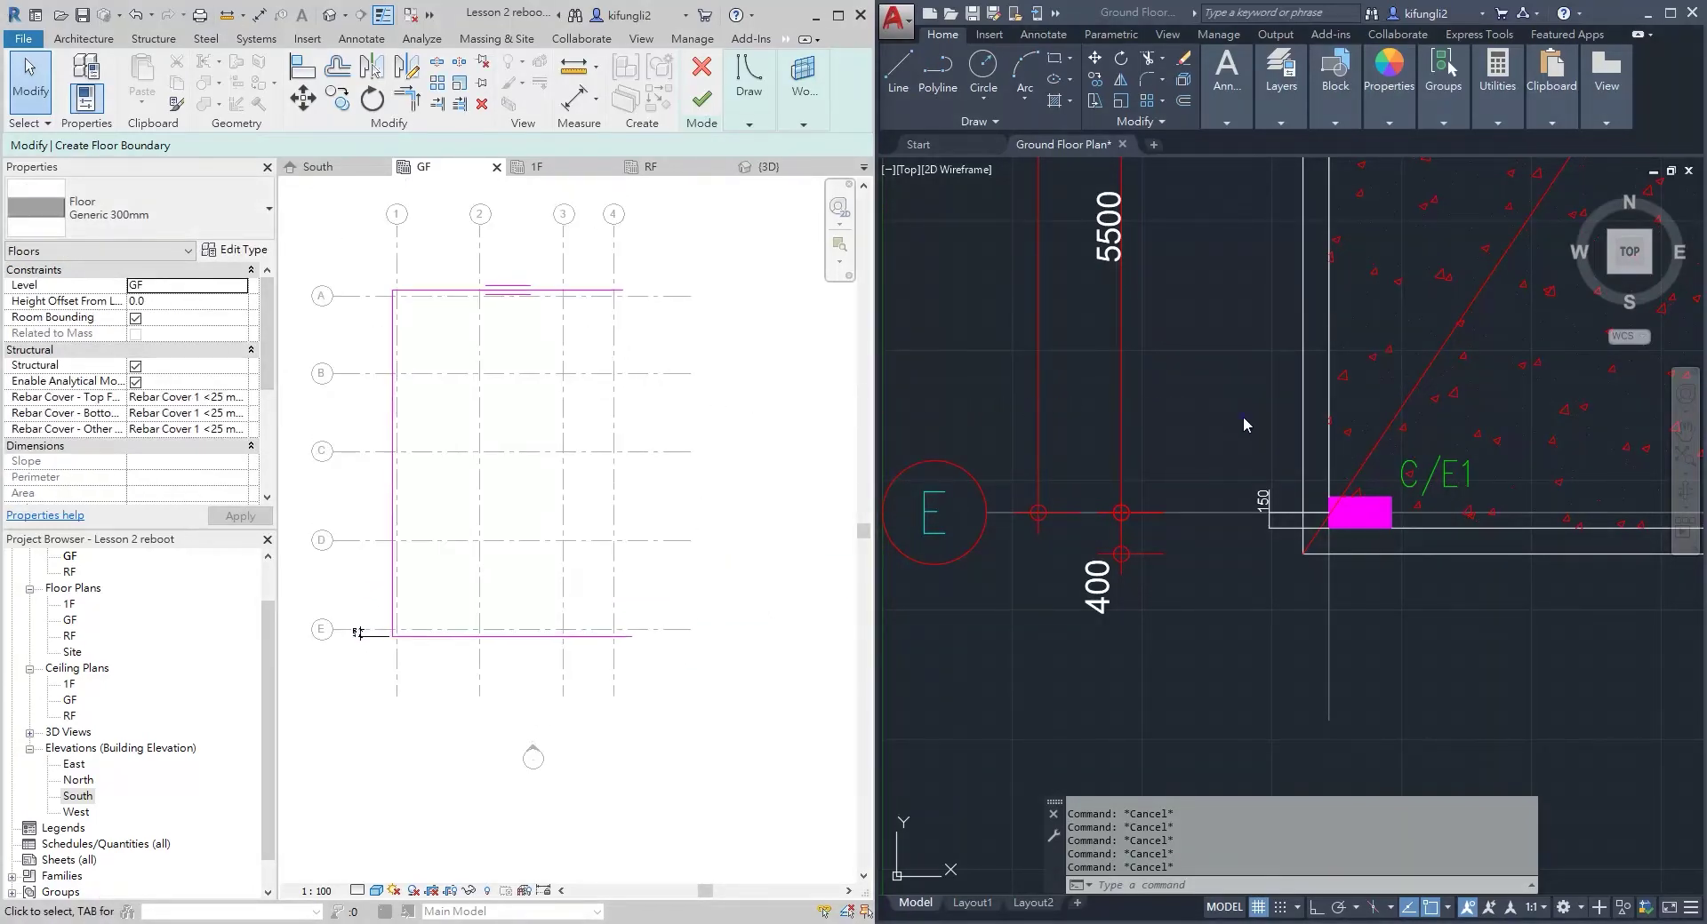
scroll(1243, 416, down, 5)
middle_drag(1242, 416, 1276, 619)
scroll(1280, 698, up, 6)
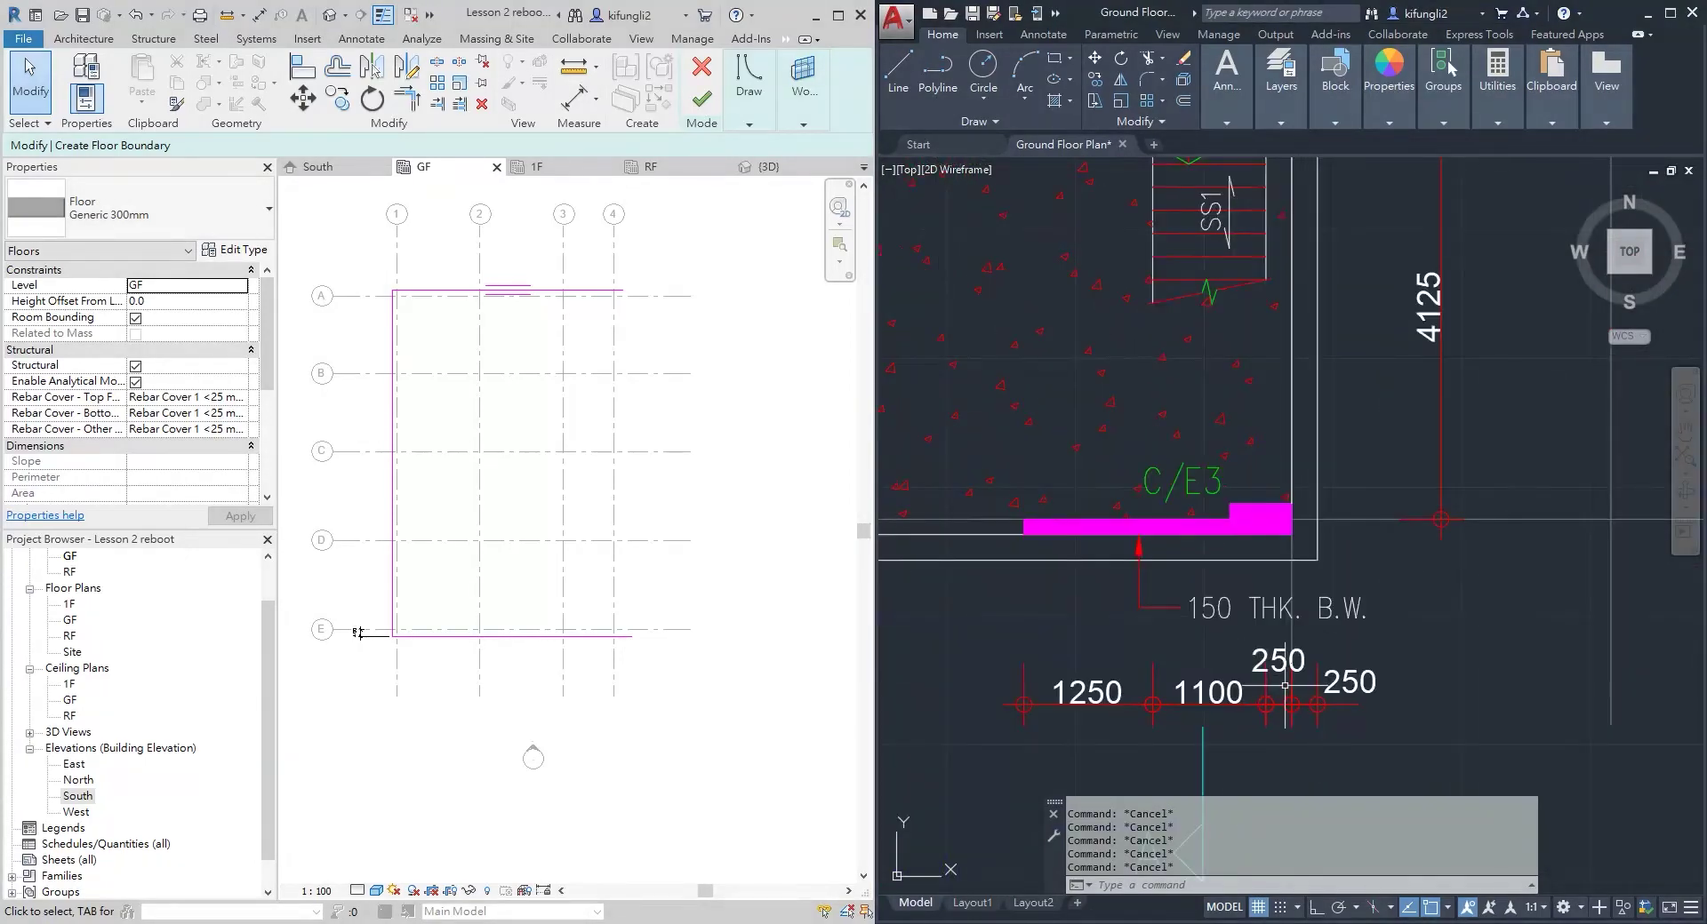
scroll(1284, 686, down, 6)
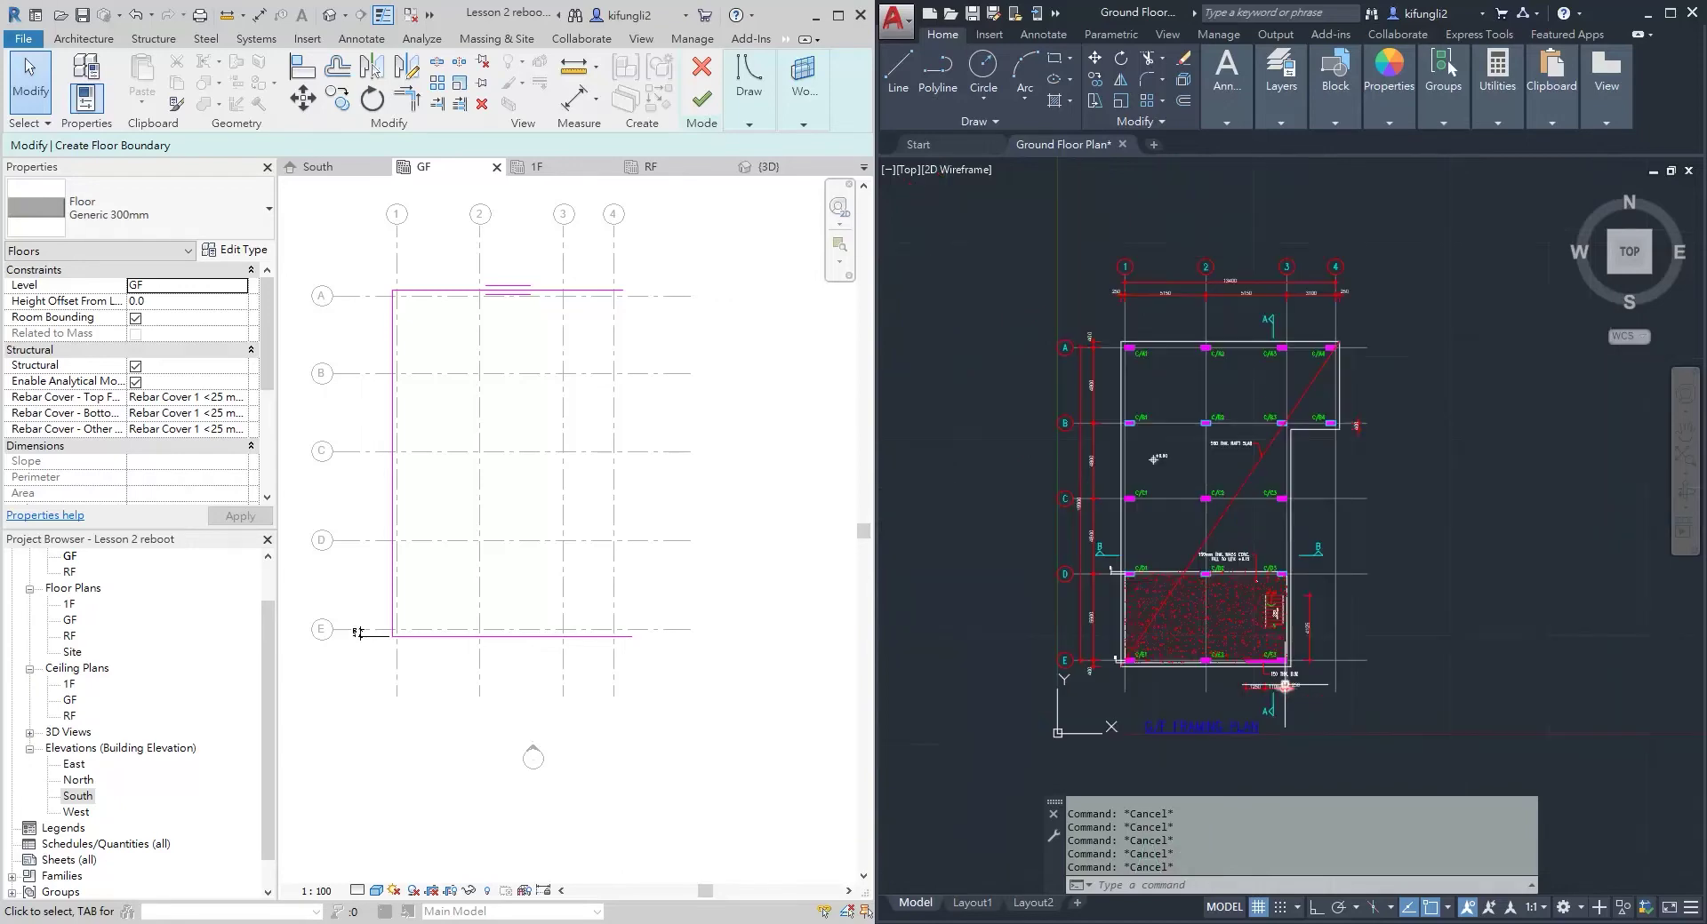
Sketch a straight boundary line about 14300 mm long northward from the east end of the floor's south boundary line
scroll(1285, 683, up, 6)
click(1287, 680)
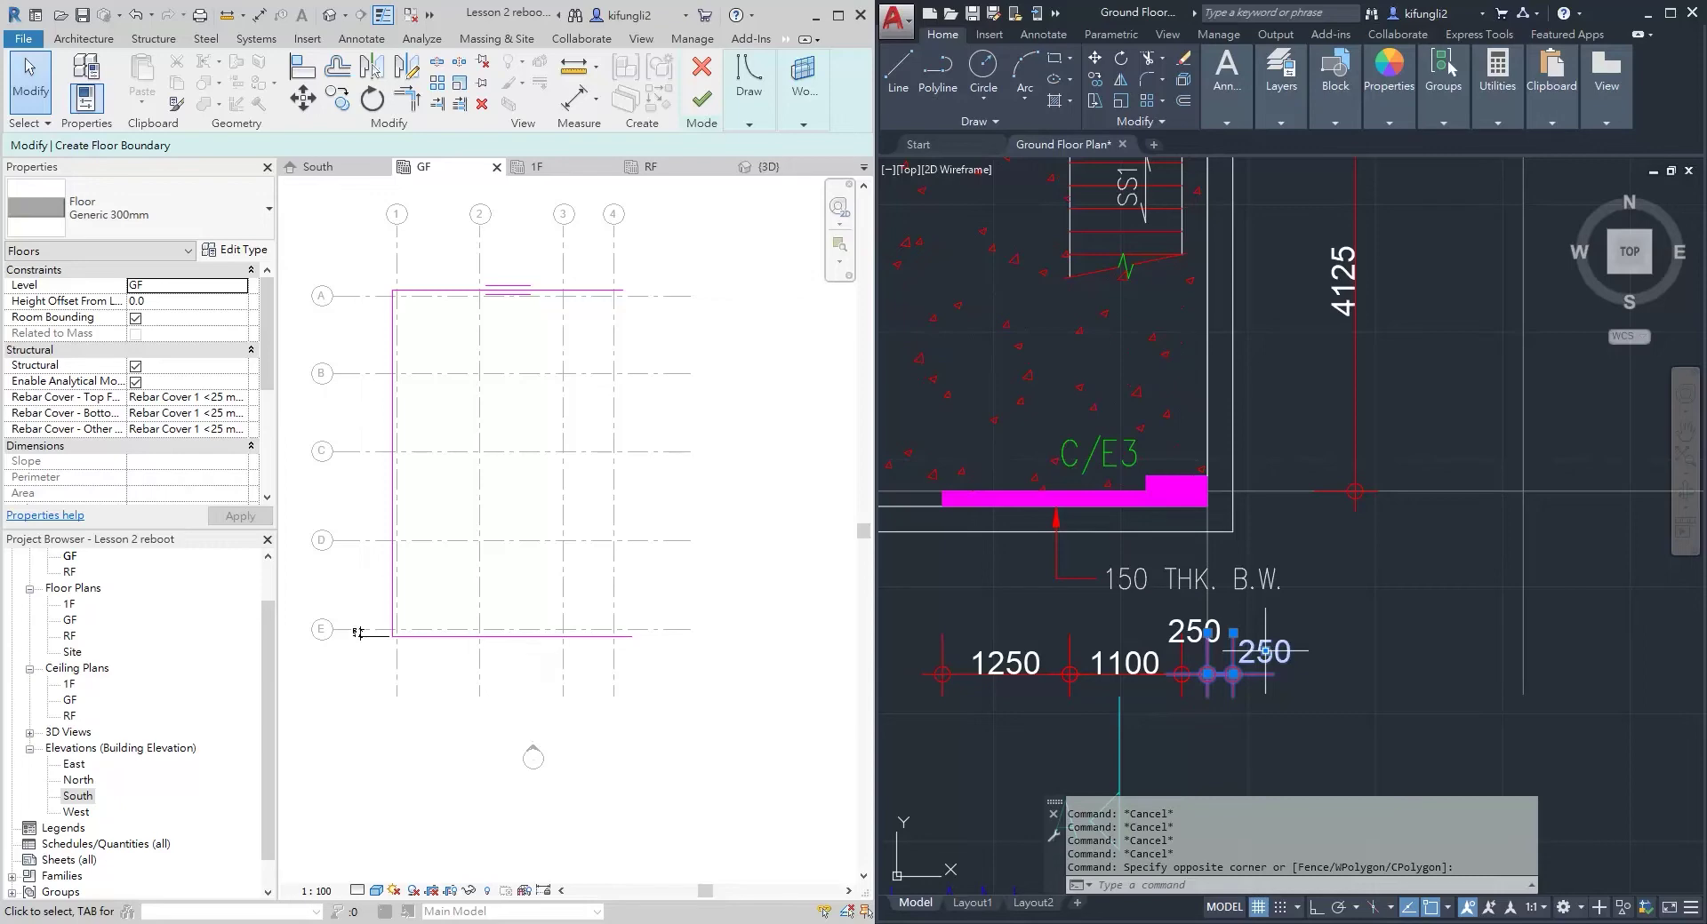
click(498, 635)
scroll(580, 636, up, 4)
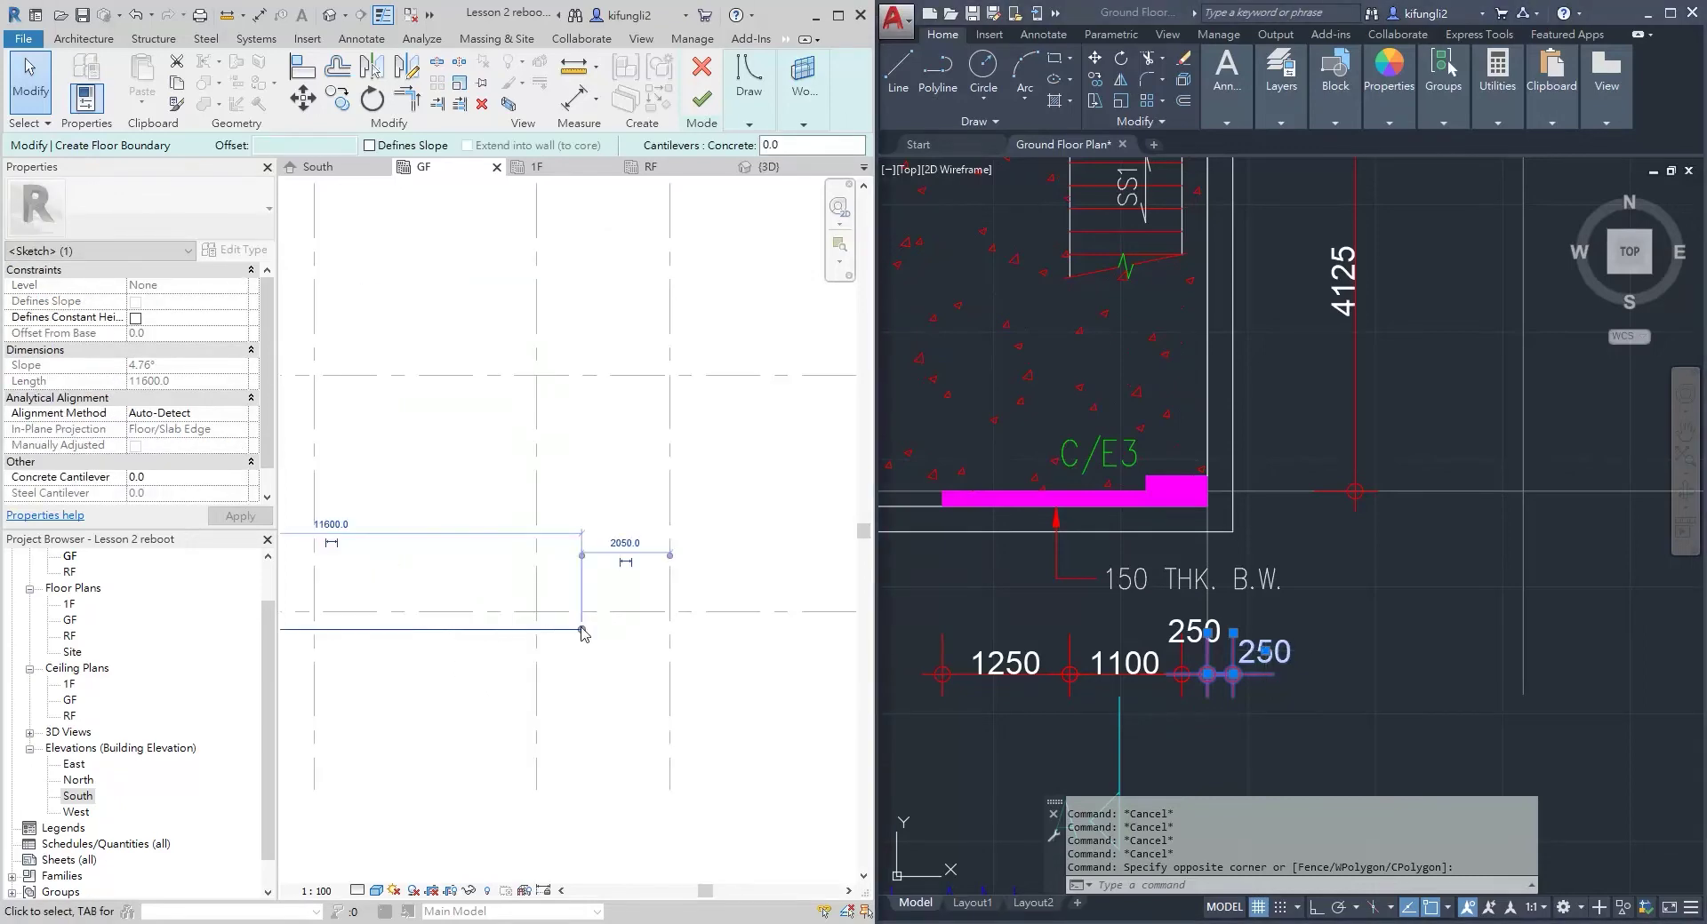
click(749, 124)
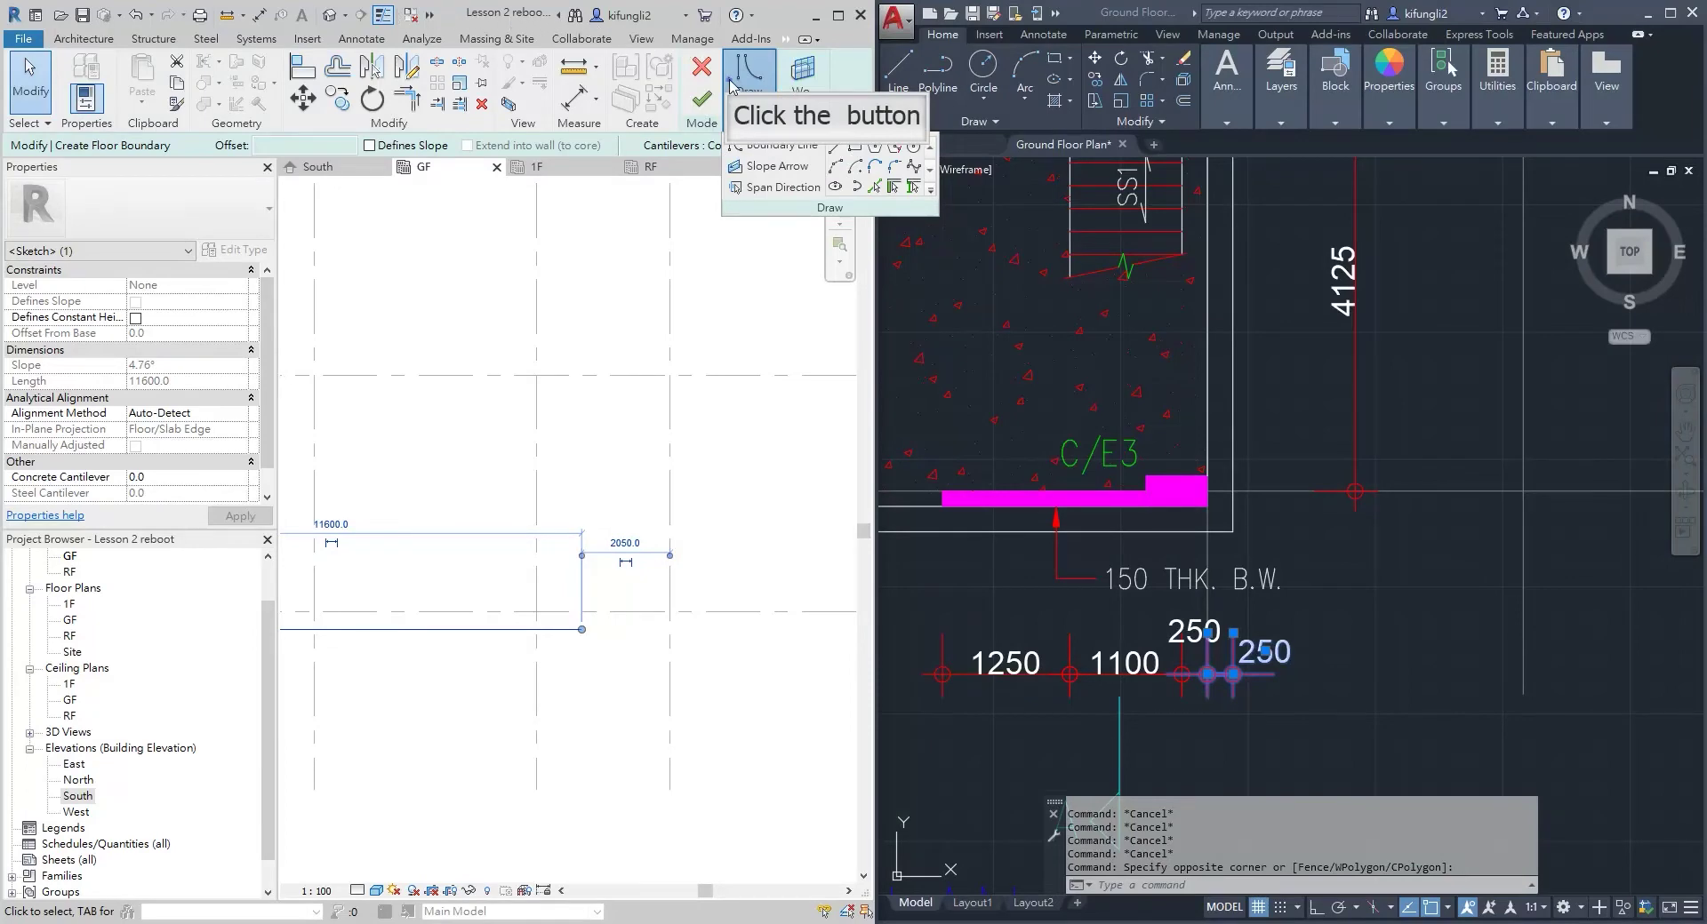
click(836, 145)
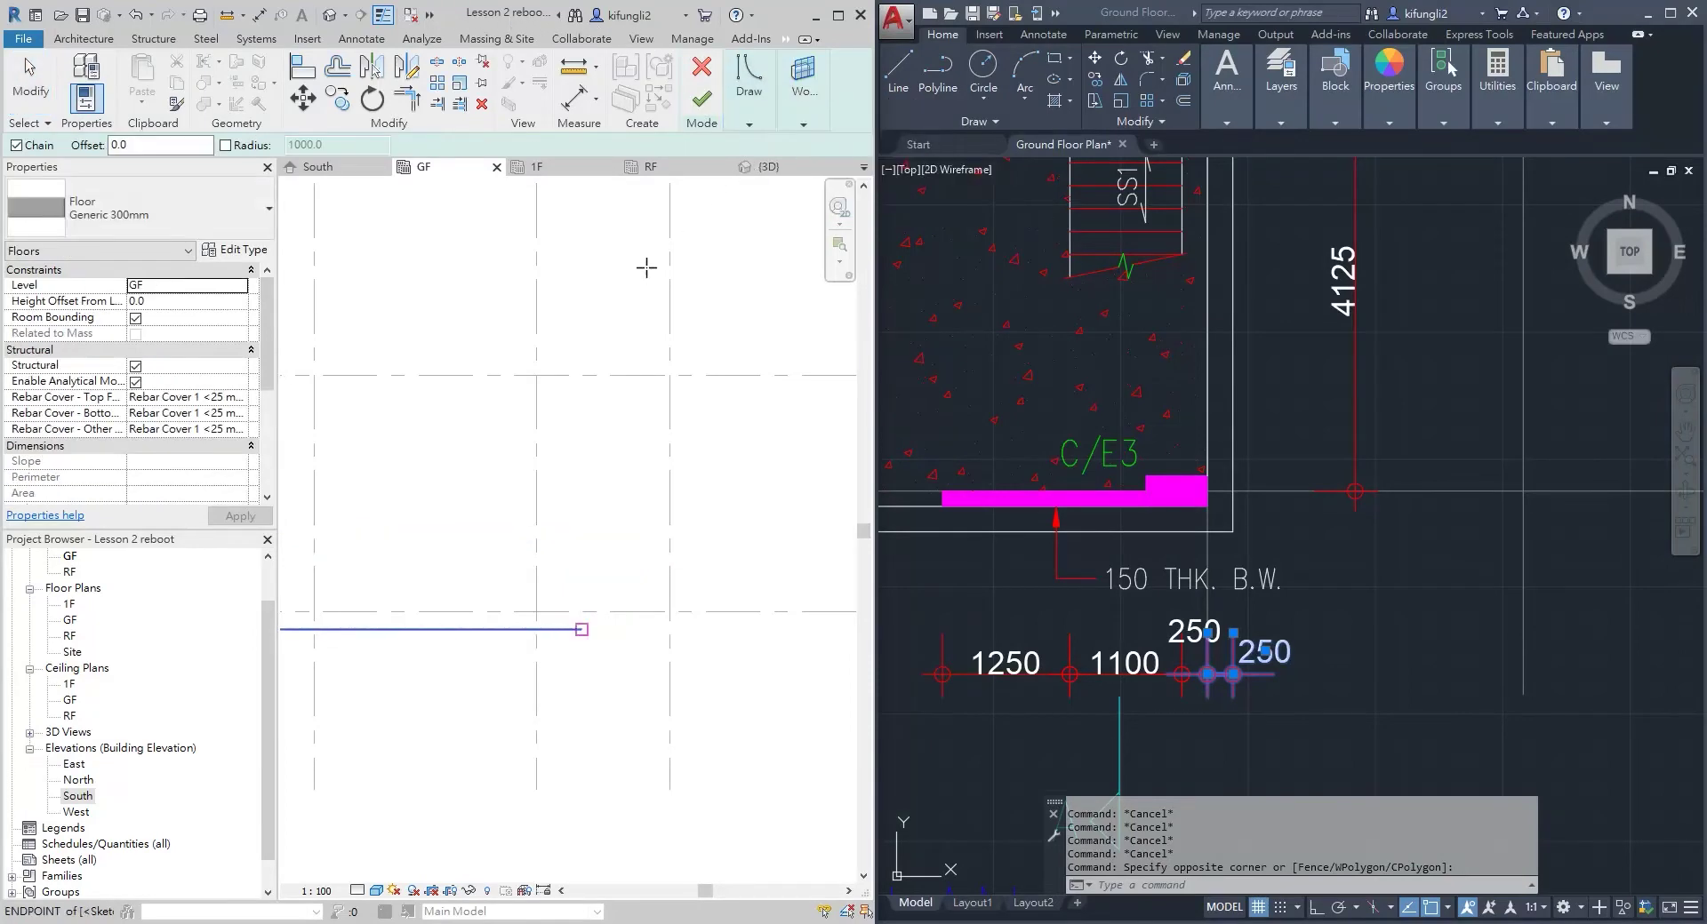
click(583, 628)
scroll(582, 620, down, 3)
click(584, 365)
scroll(547, 490, up, 2)
key(Escape)
key(Escape)
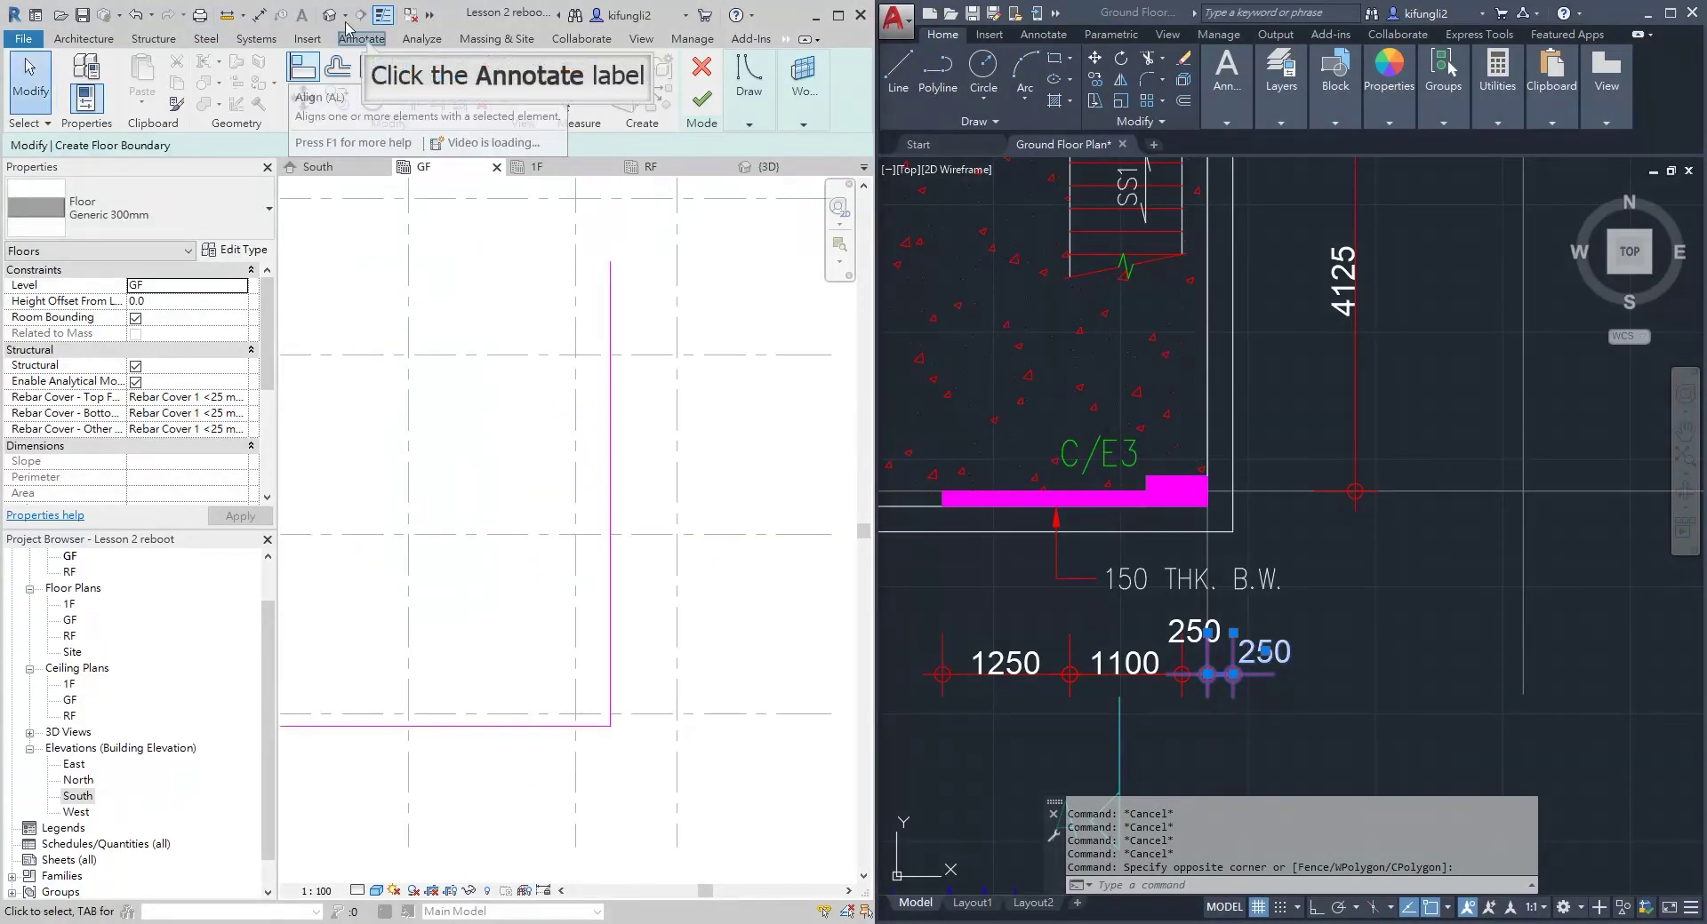
Add an aligned dimension between grid 3 and the new vertical boundary line, placed south of the slab
click(369, 40)
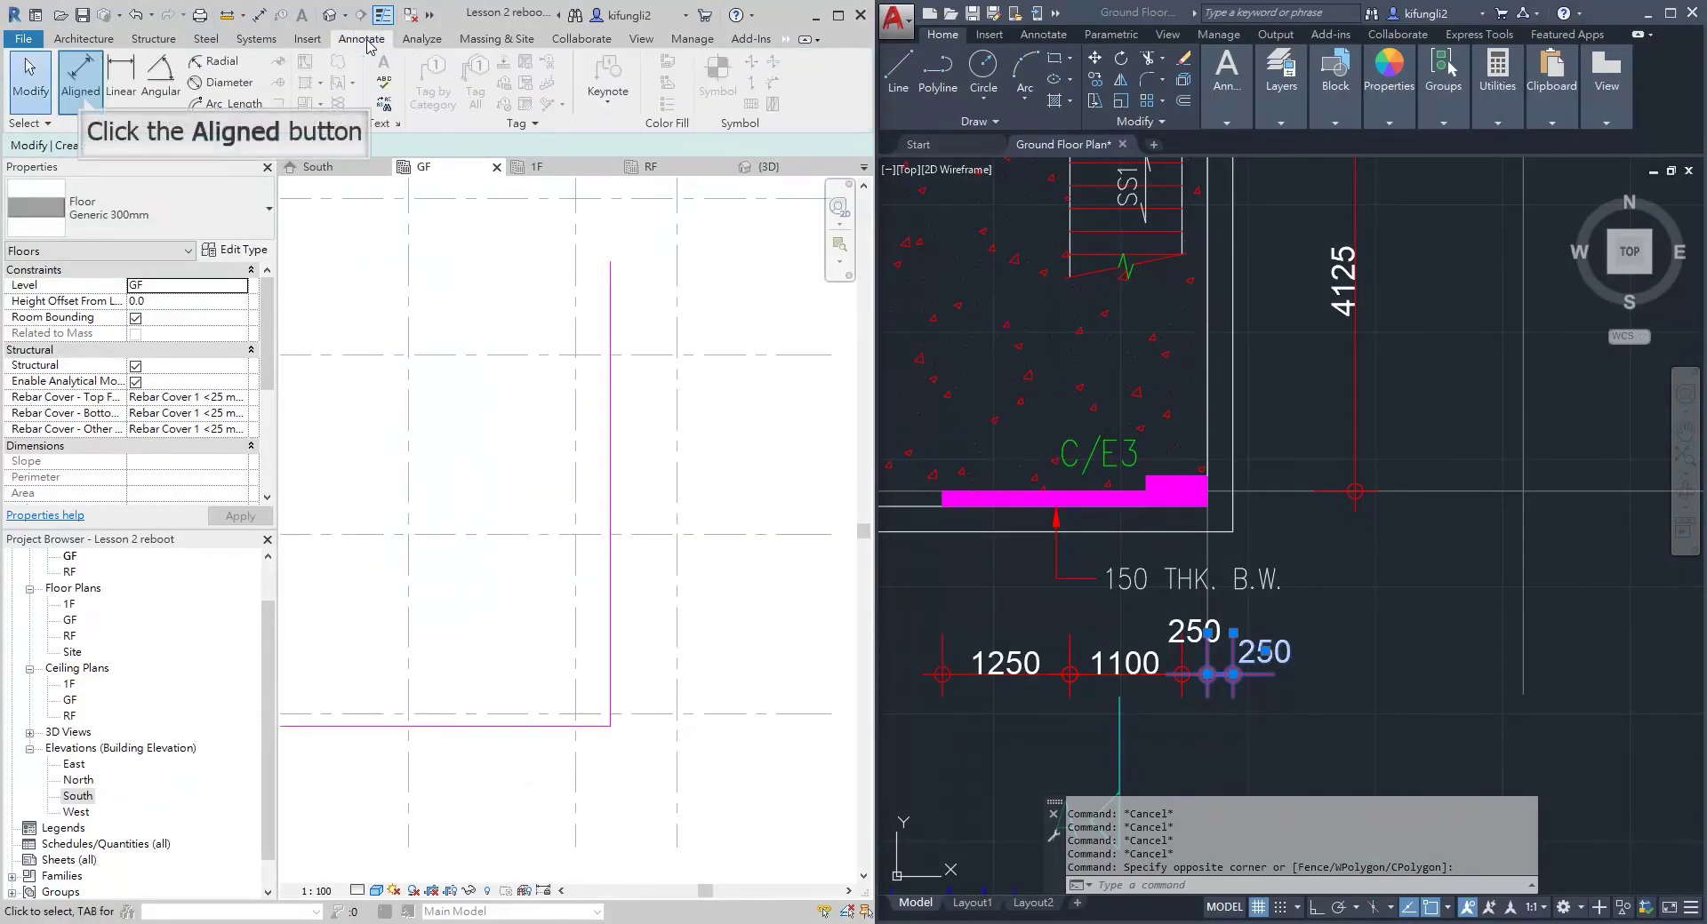
click(80, 85)
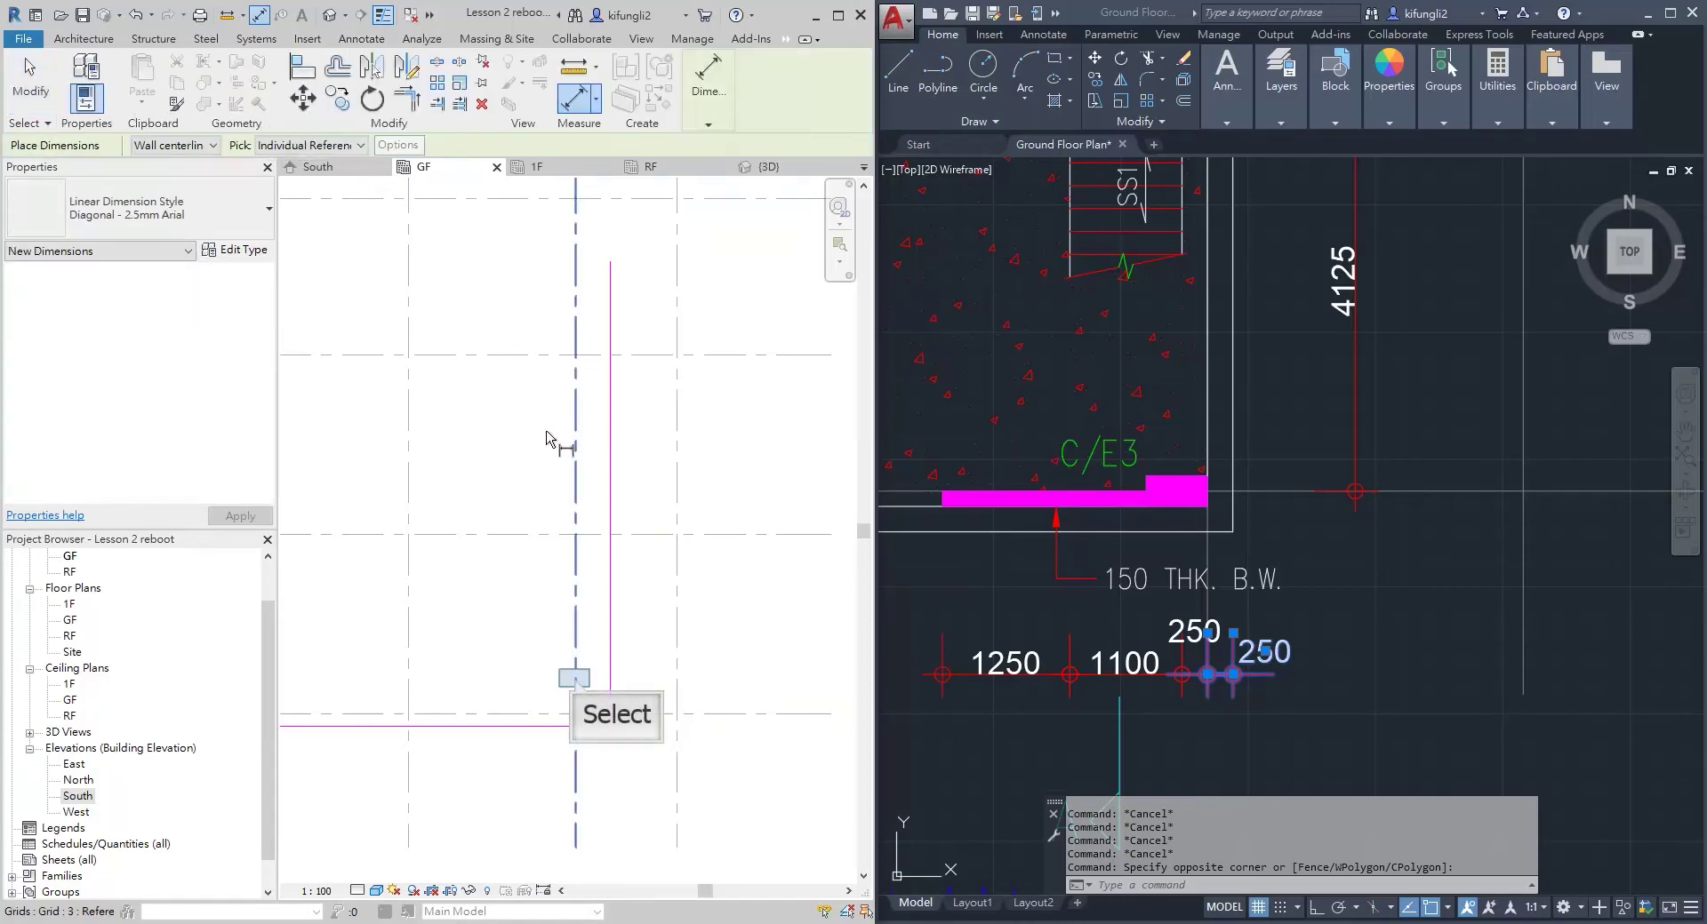
click(576, 684)
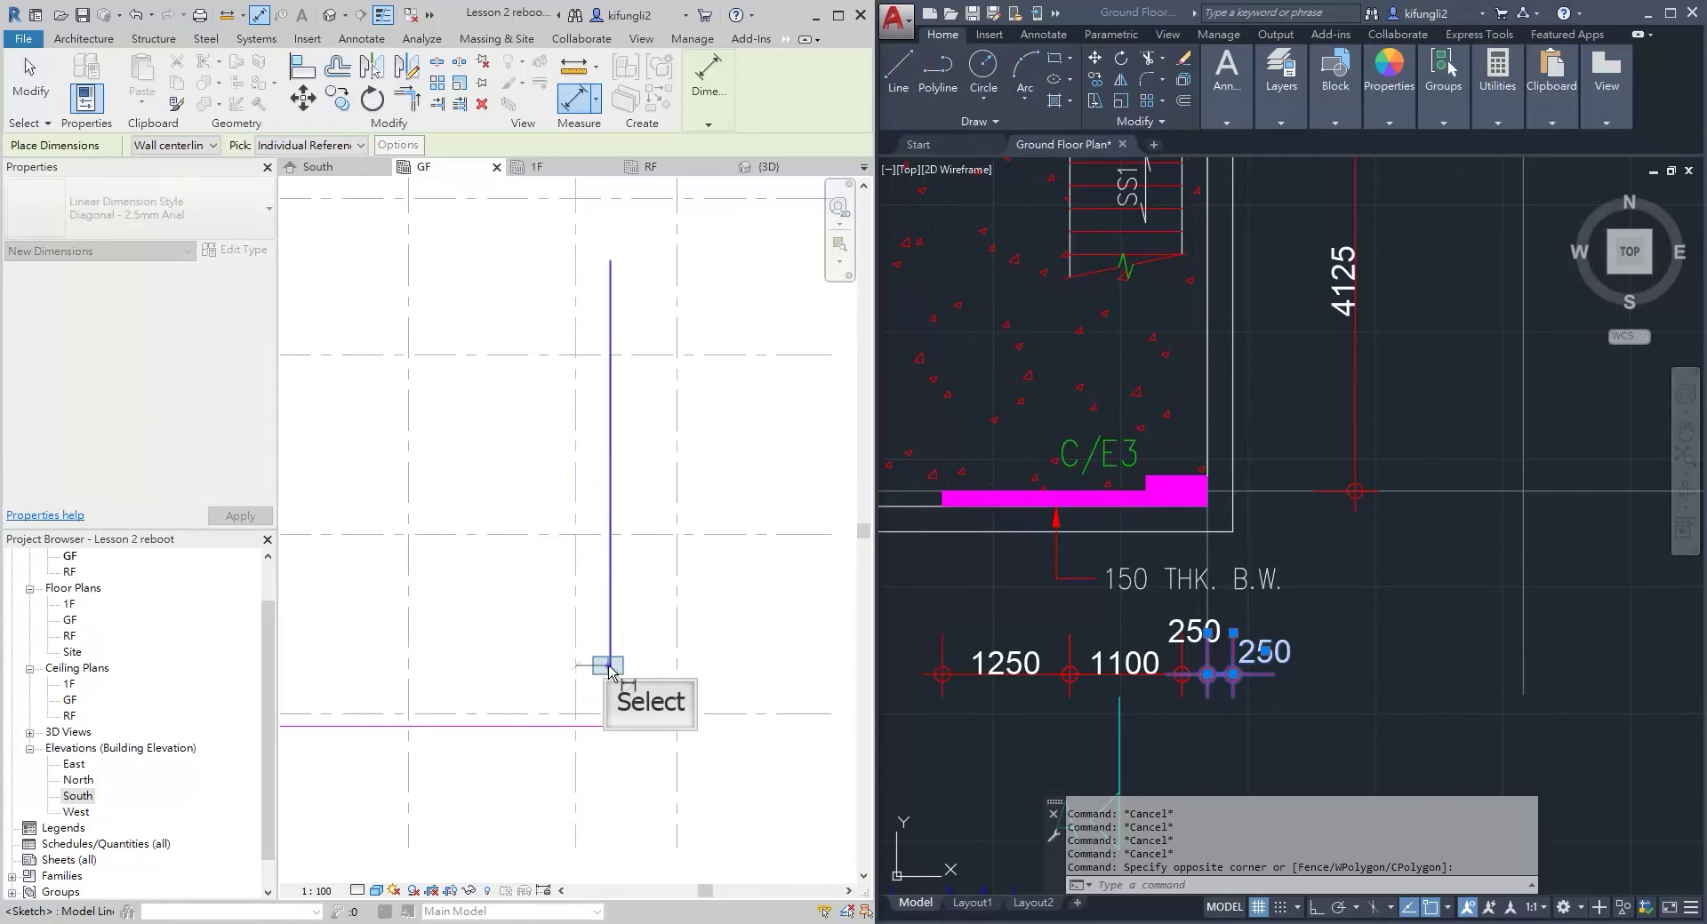
scroll(622, 796, up, 2)
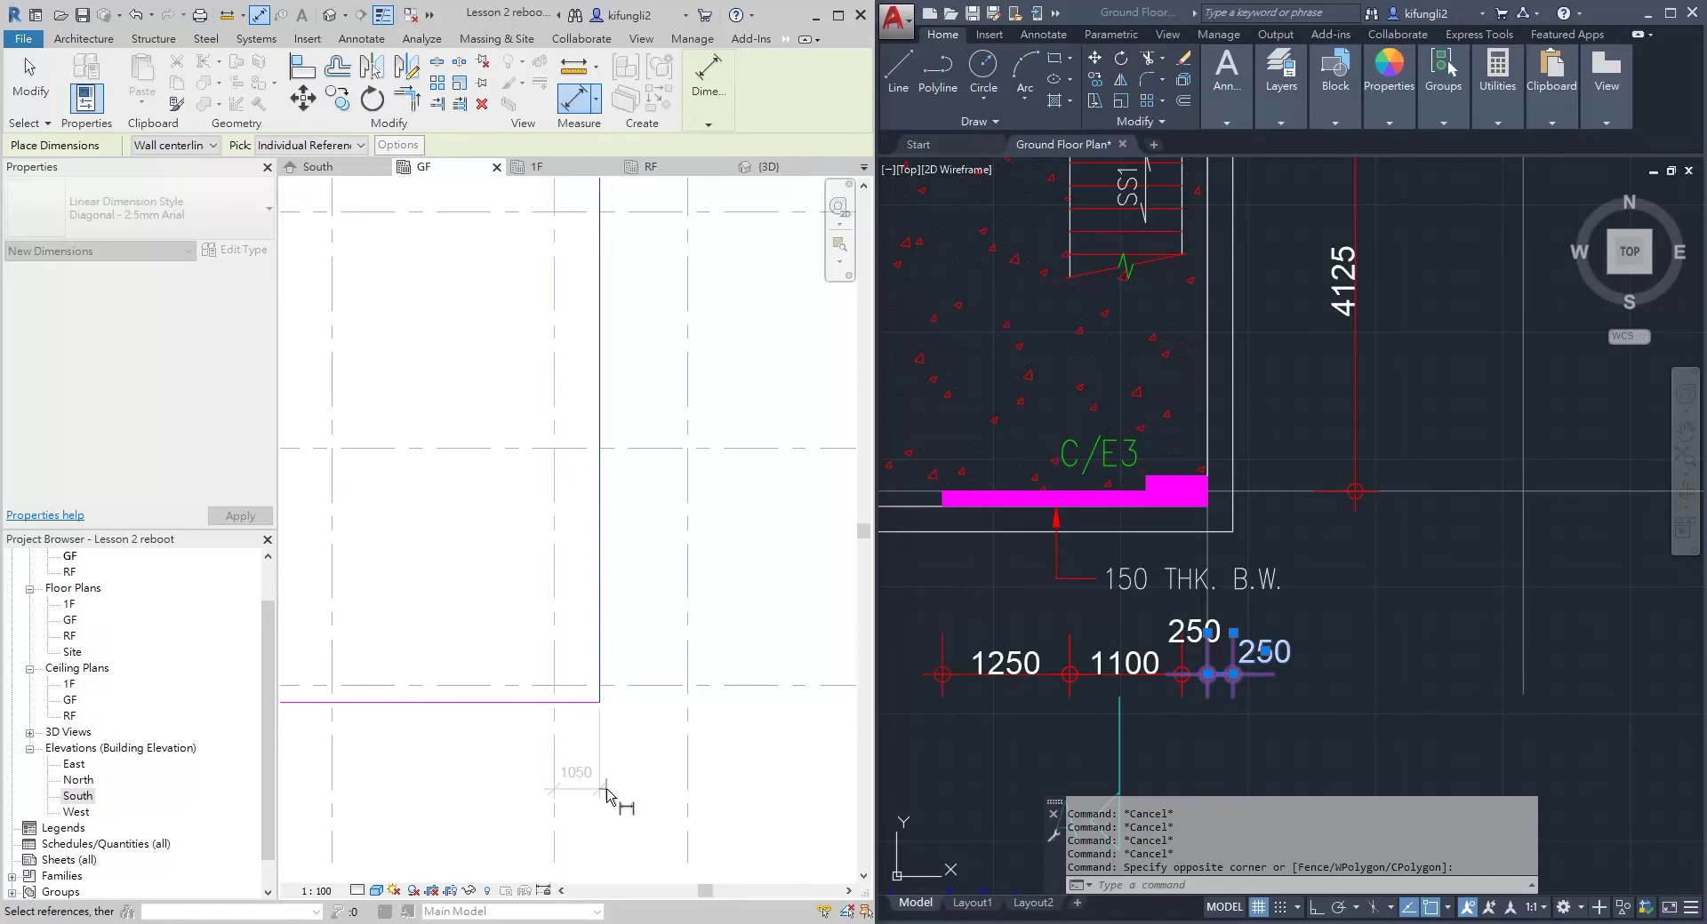
click(607, 791)
key(Escape)
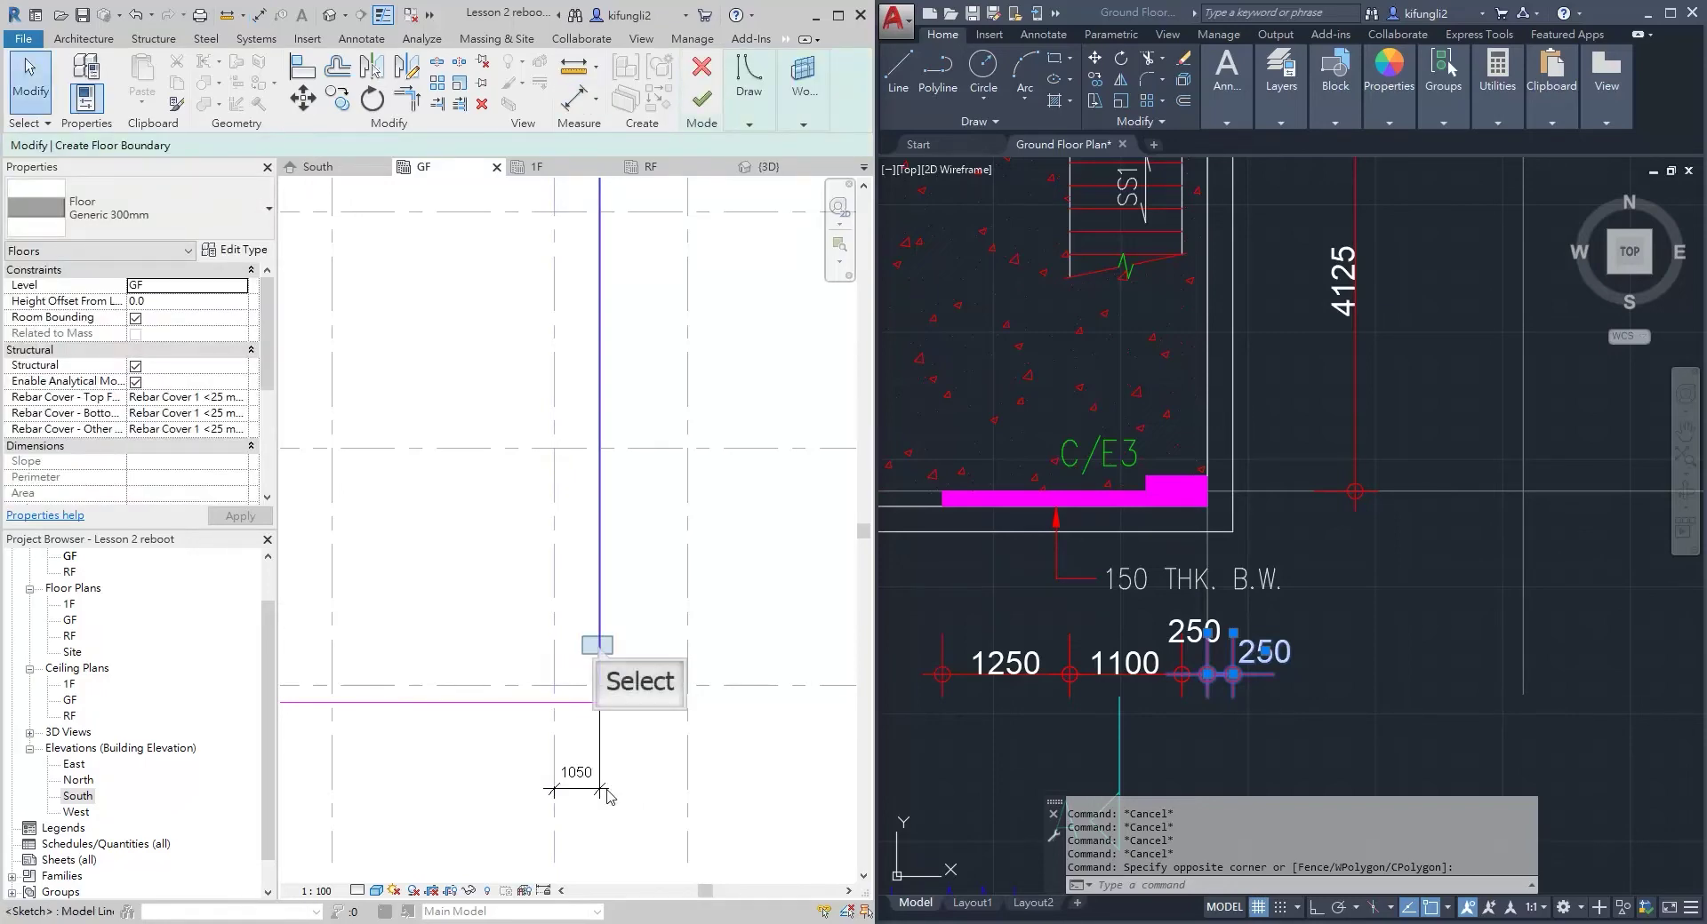
Set the vertical boundary line's distance from grid 3 to 250 mm through the aligned dimension
click(600, 654)
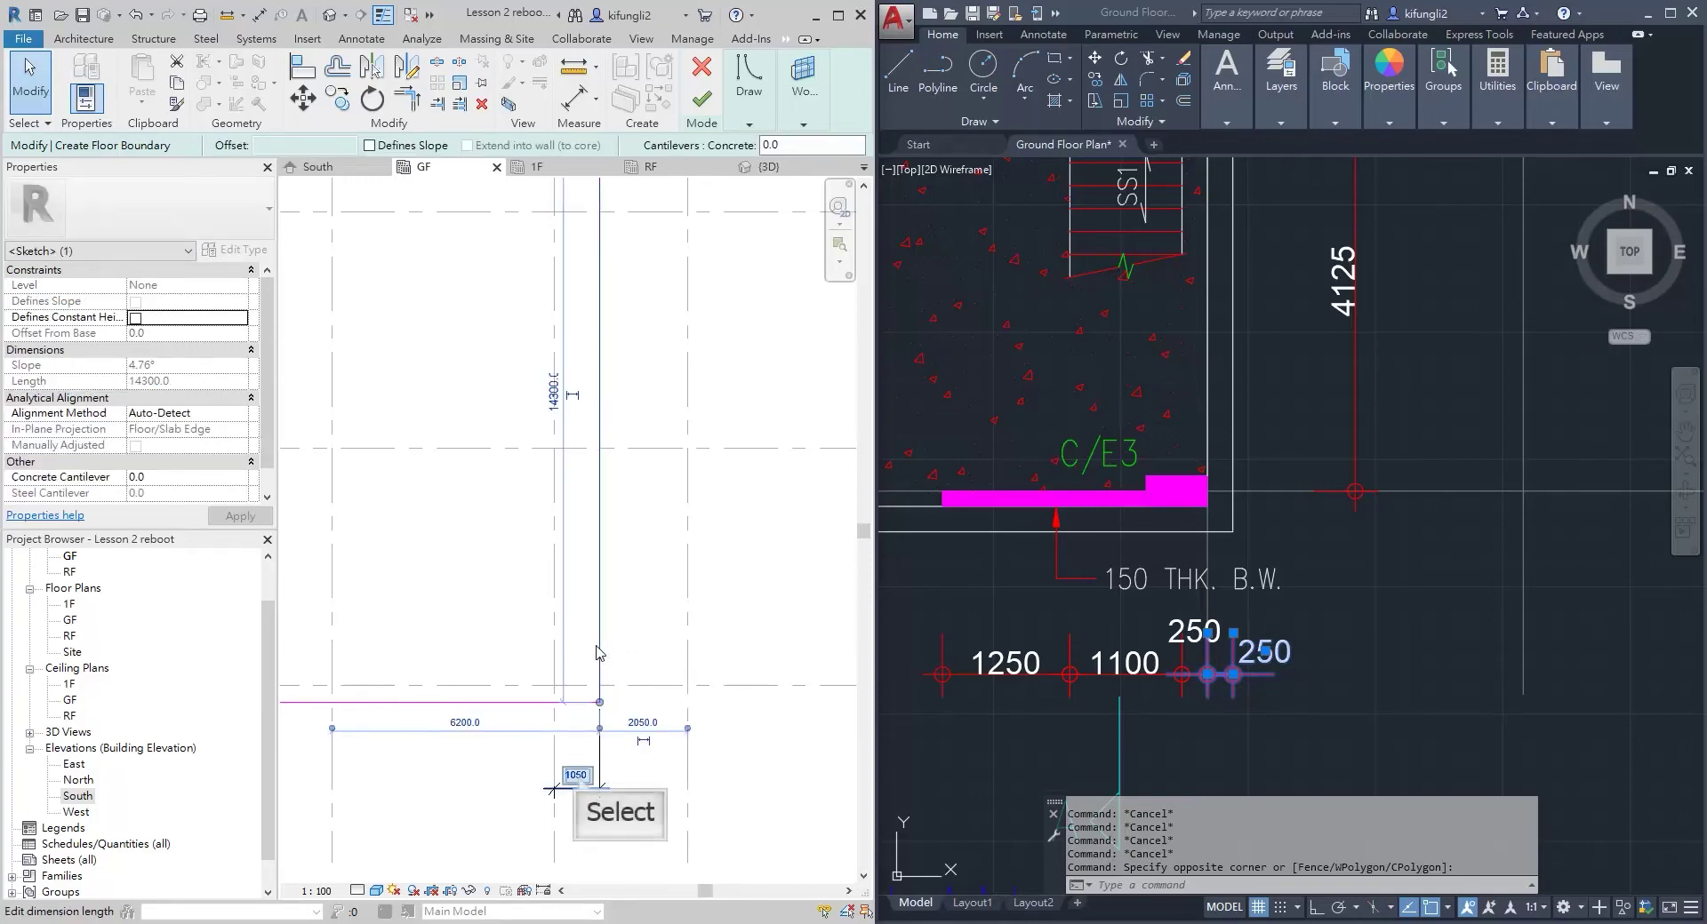
click(577, 777)
text(250)
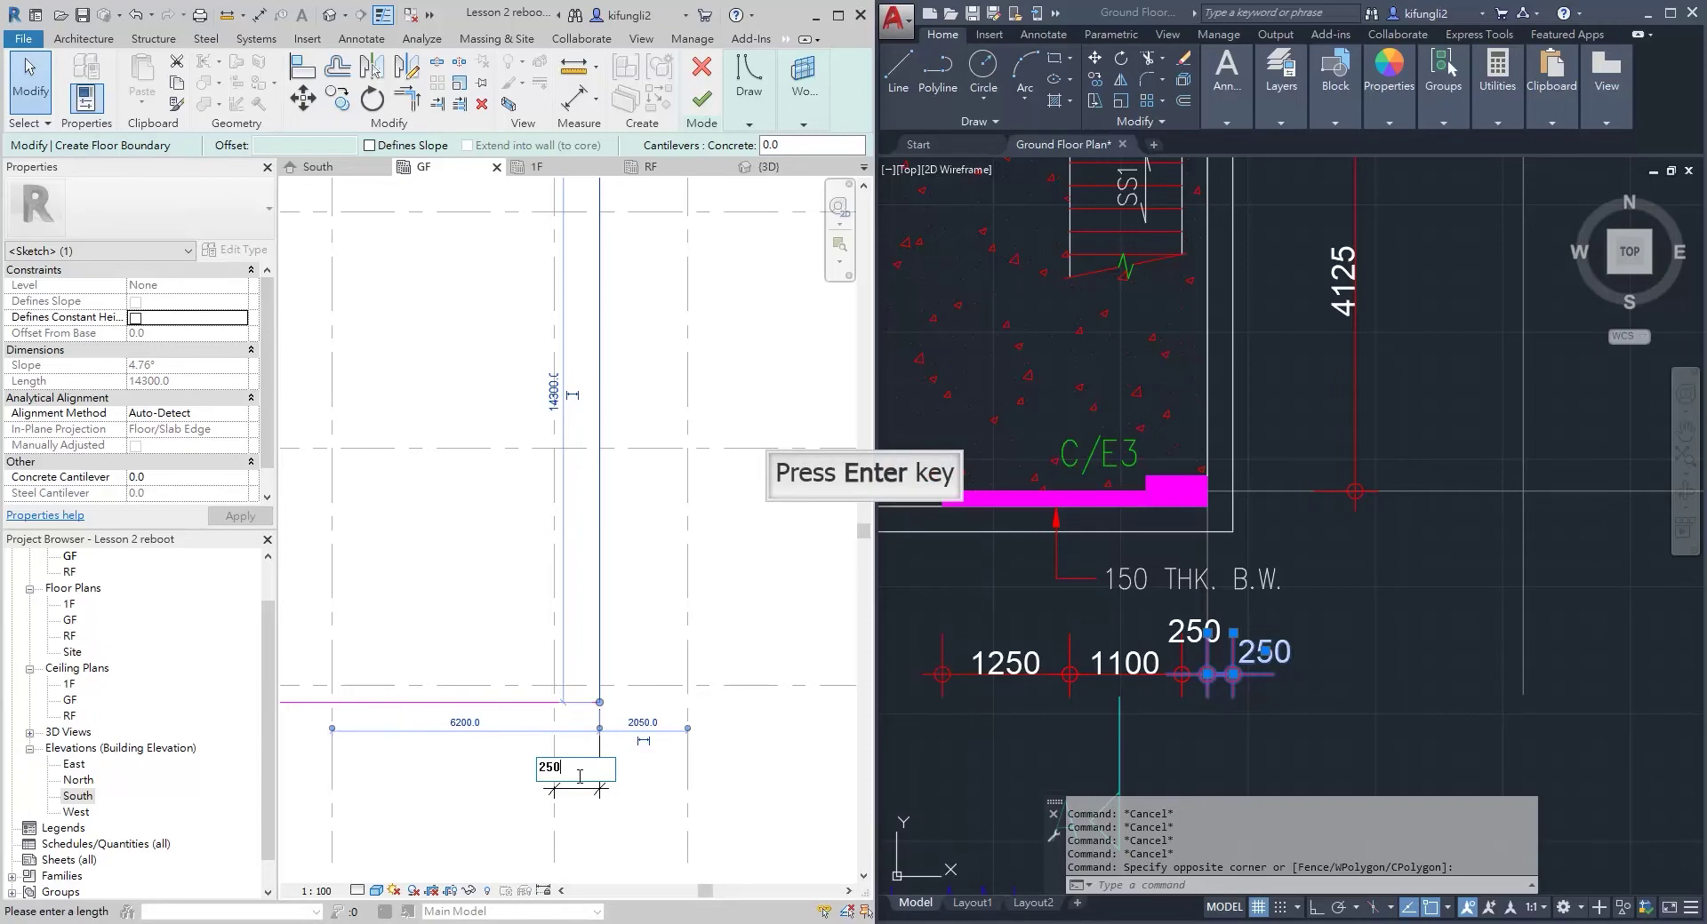
key(Return)
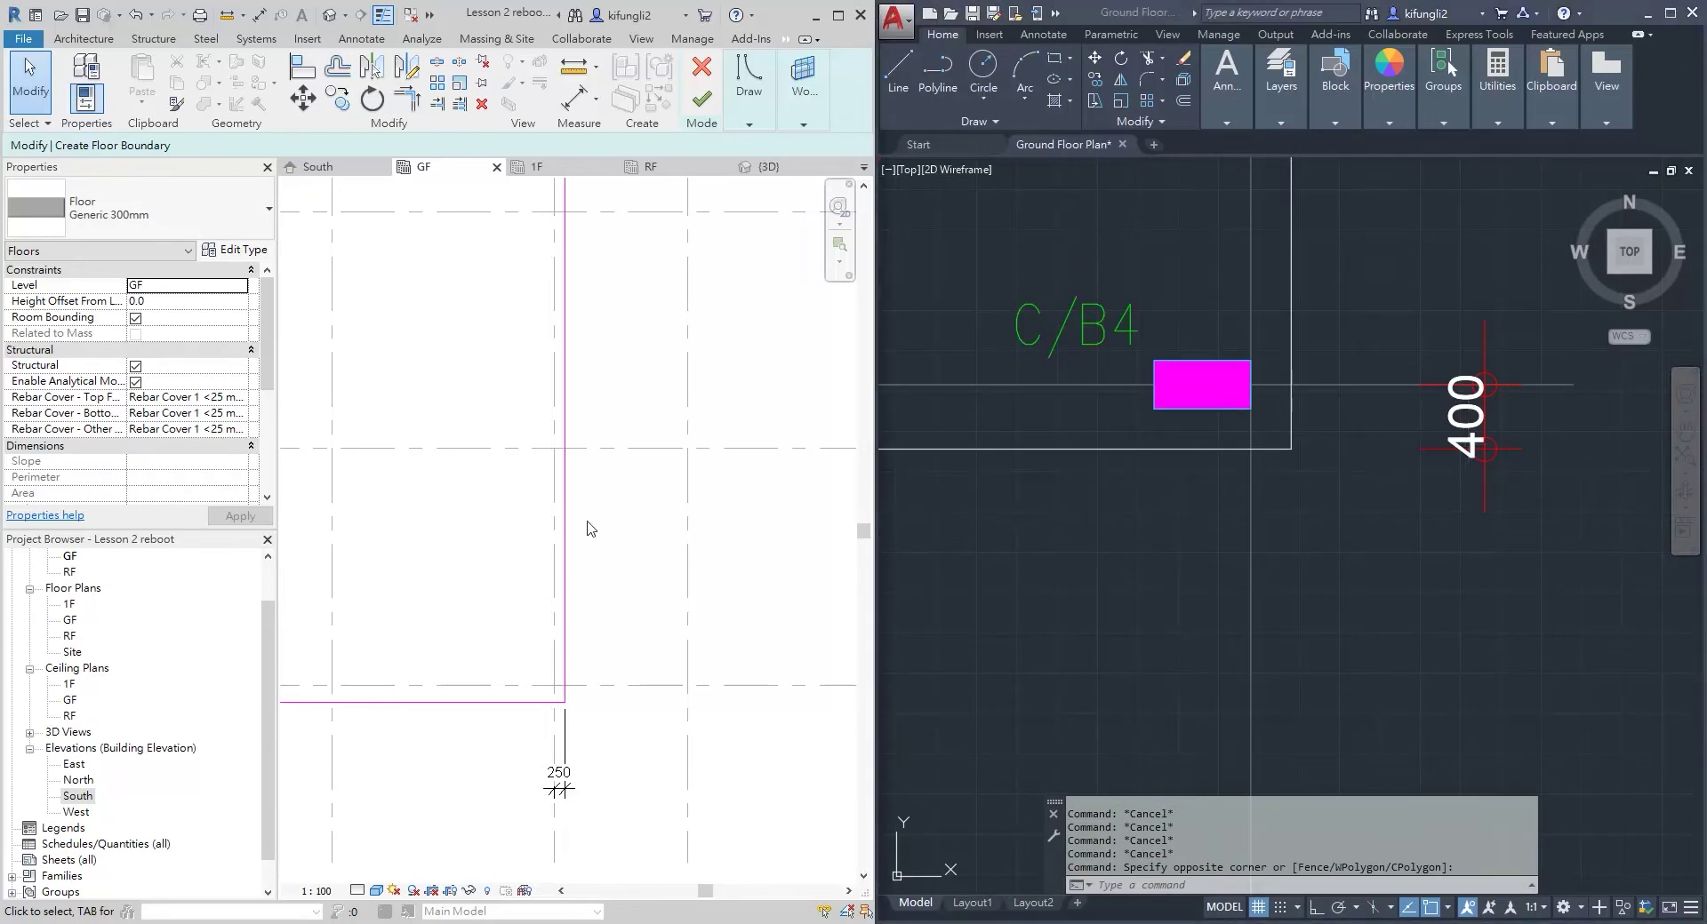
Sketch a horizontal boundary line about 2600 mm long eastward from the north end of the boundary line beside grid 3
scroll(591, 526, down, 4)
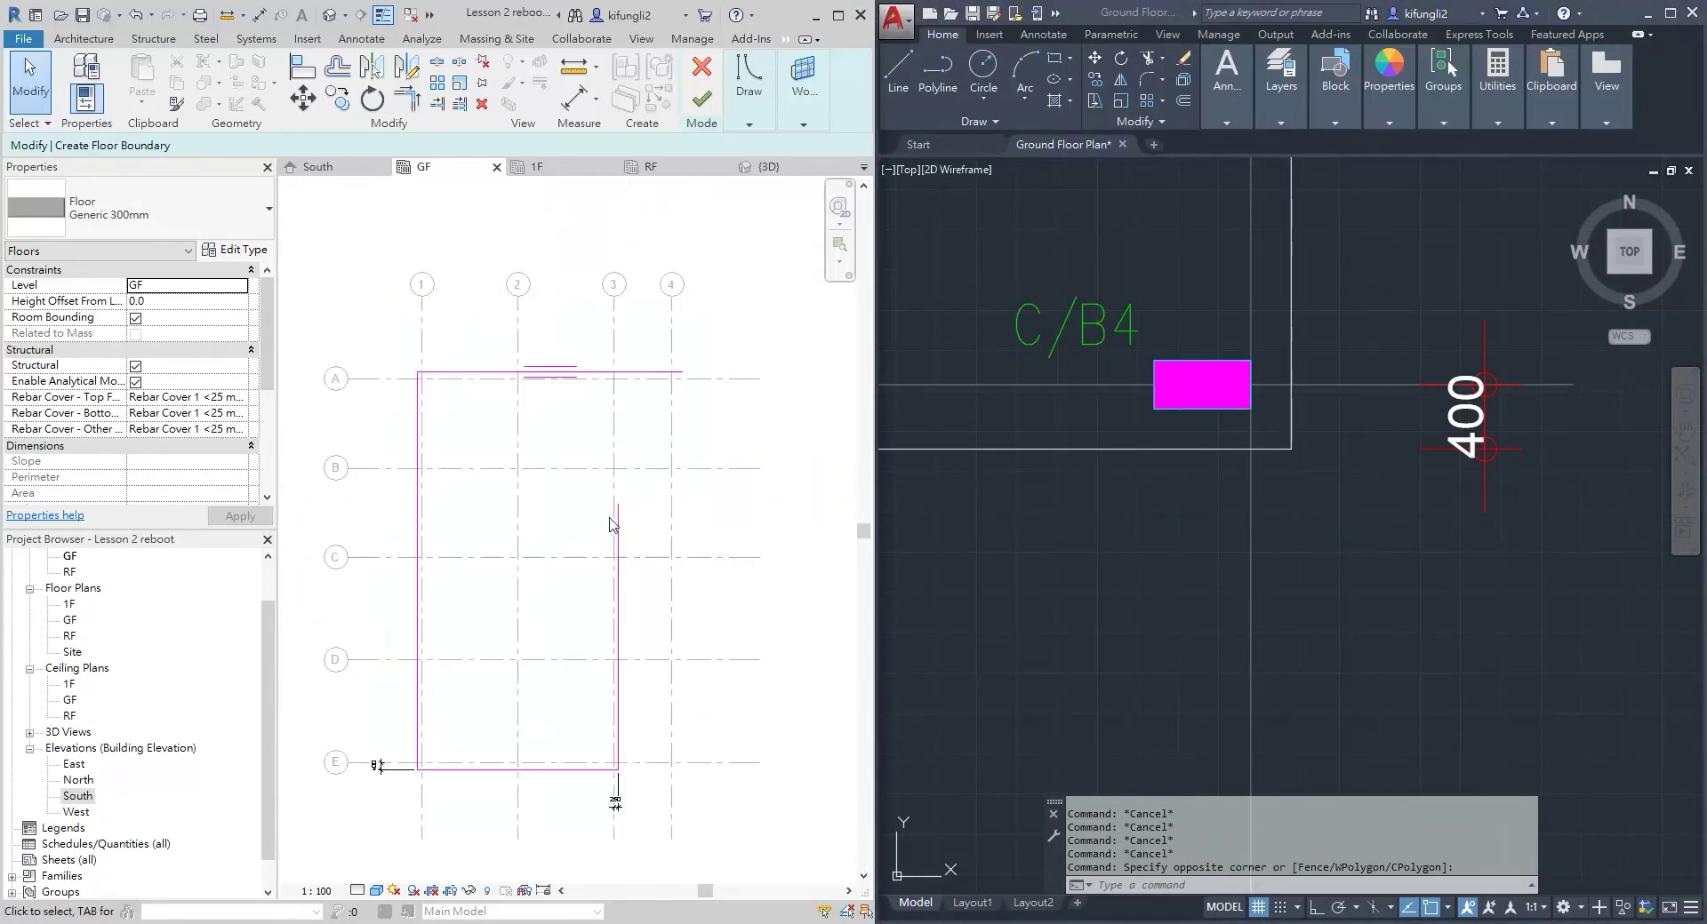
scroll(610, 524, up, 1)
click(750, 98)
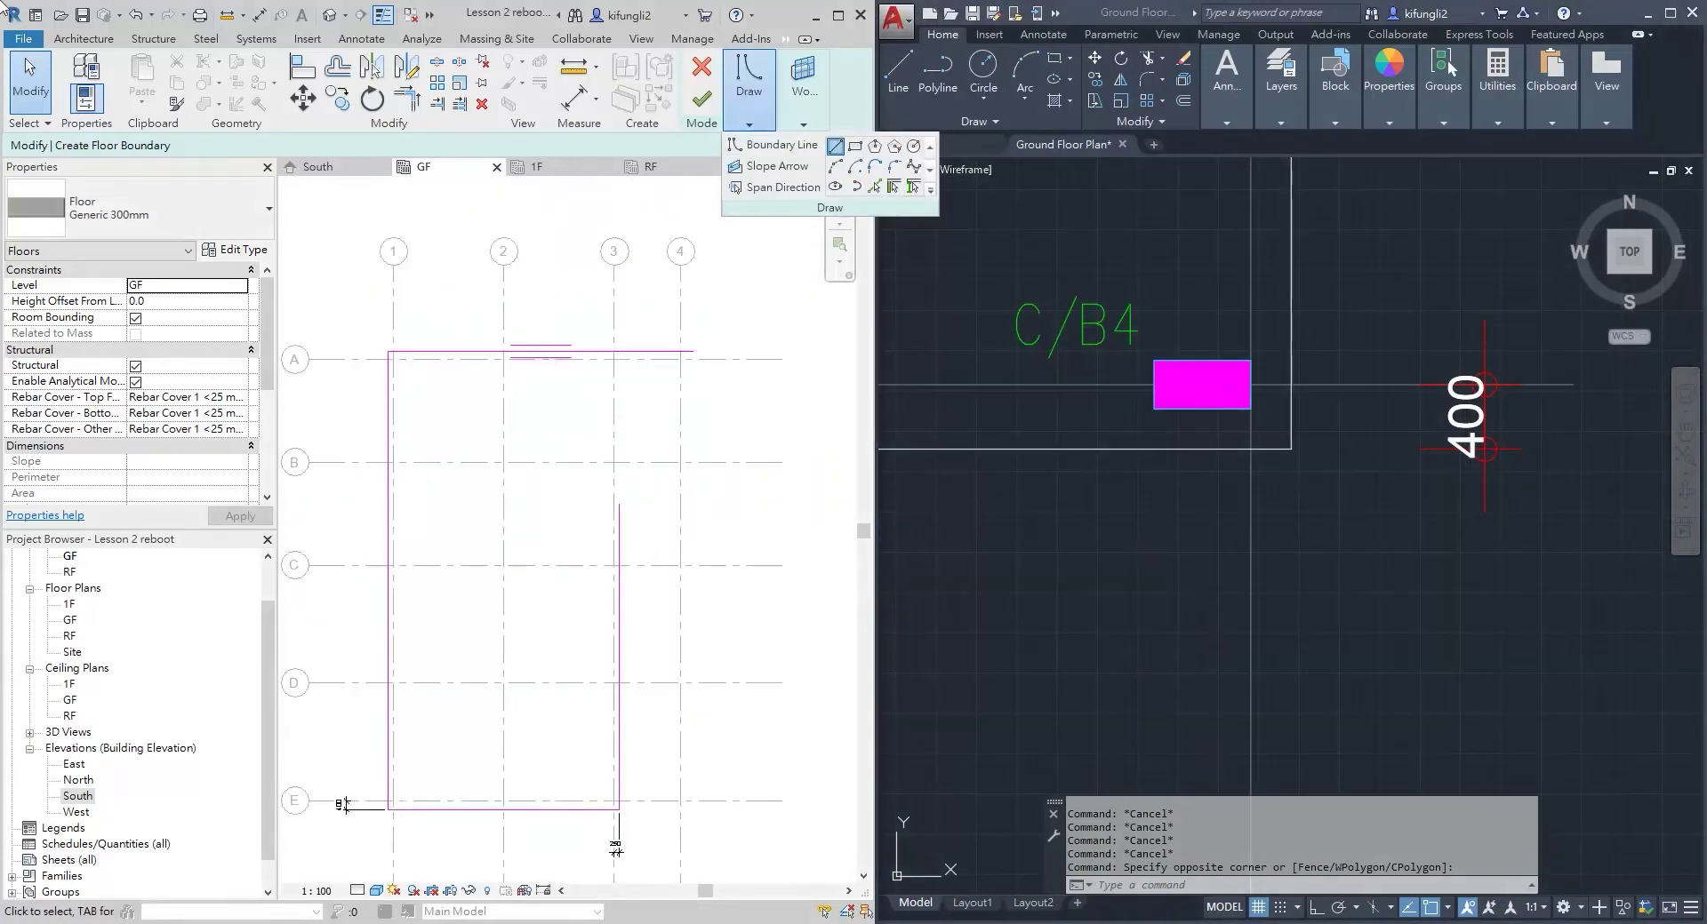
click(837, 147)
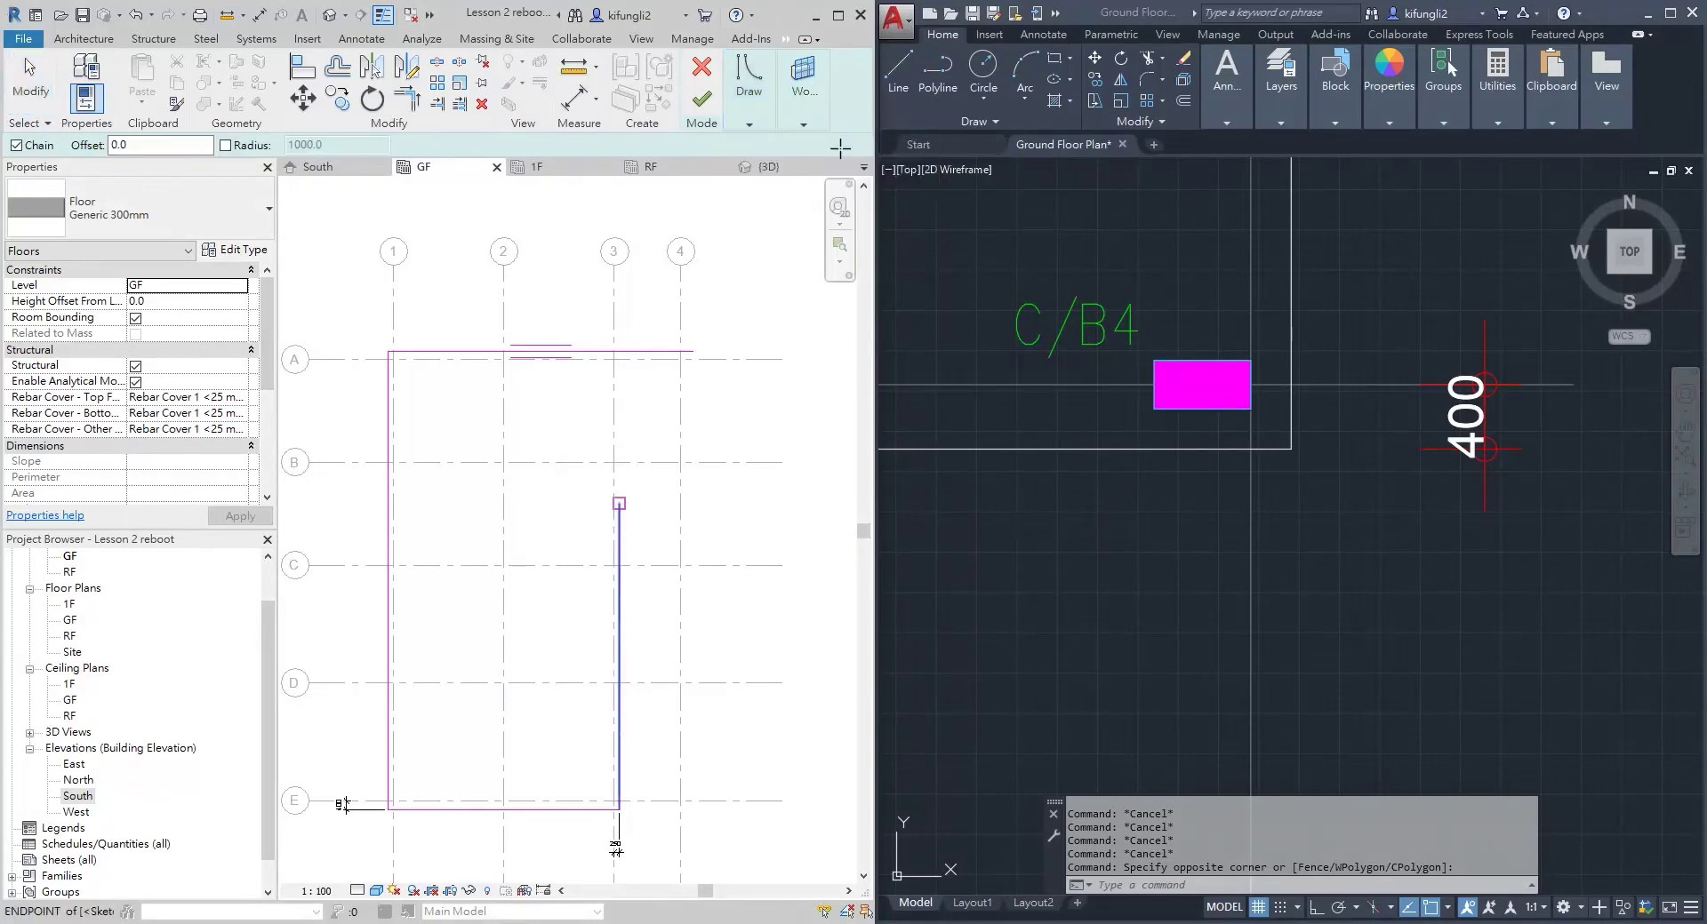
click(619, 503)
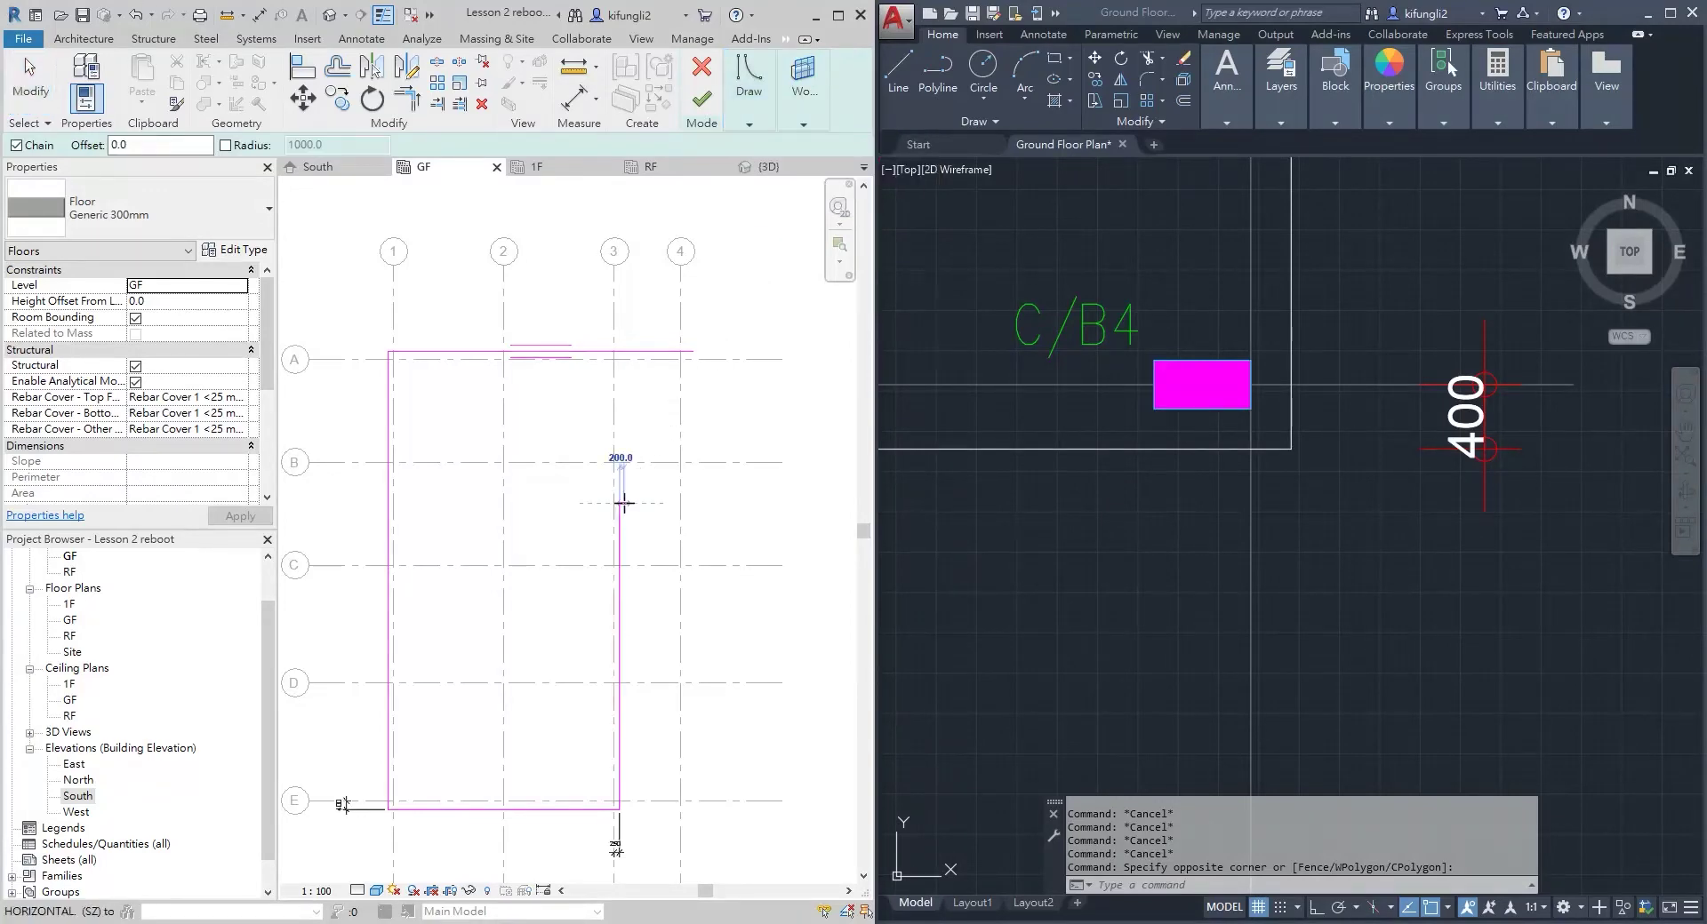
click(675, 503)
key(Escape)
key(Escape)
Add an aligned dimension between grid B and the short horizontal boundary line, placed west of grid 3
scroll(651, 498, up, 2)
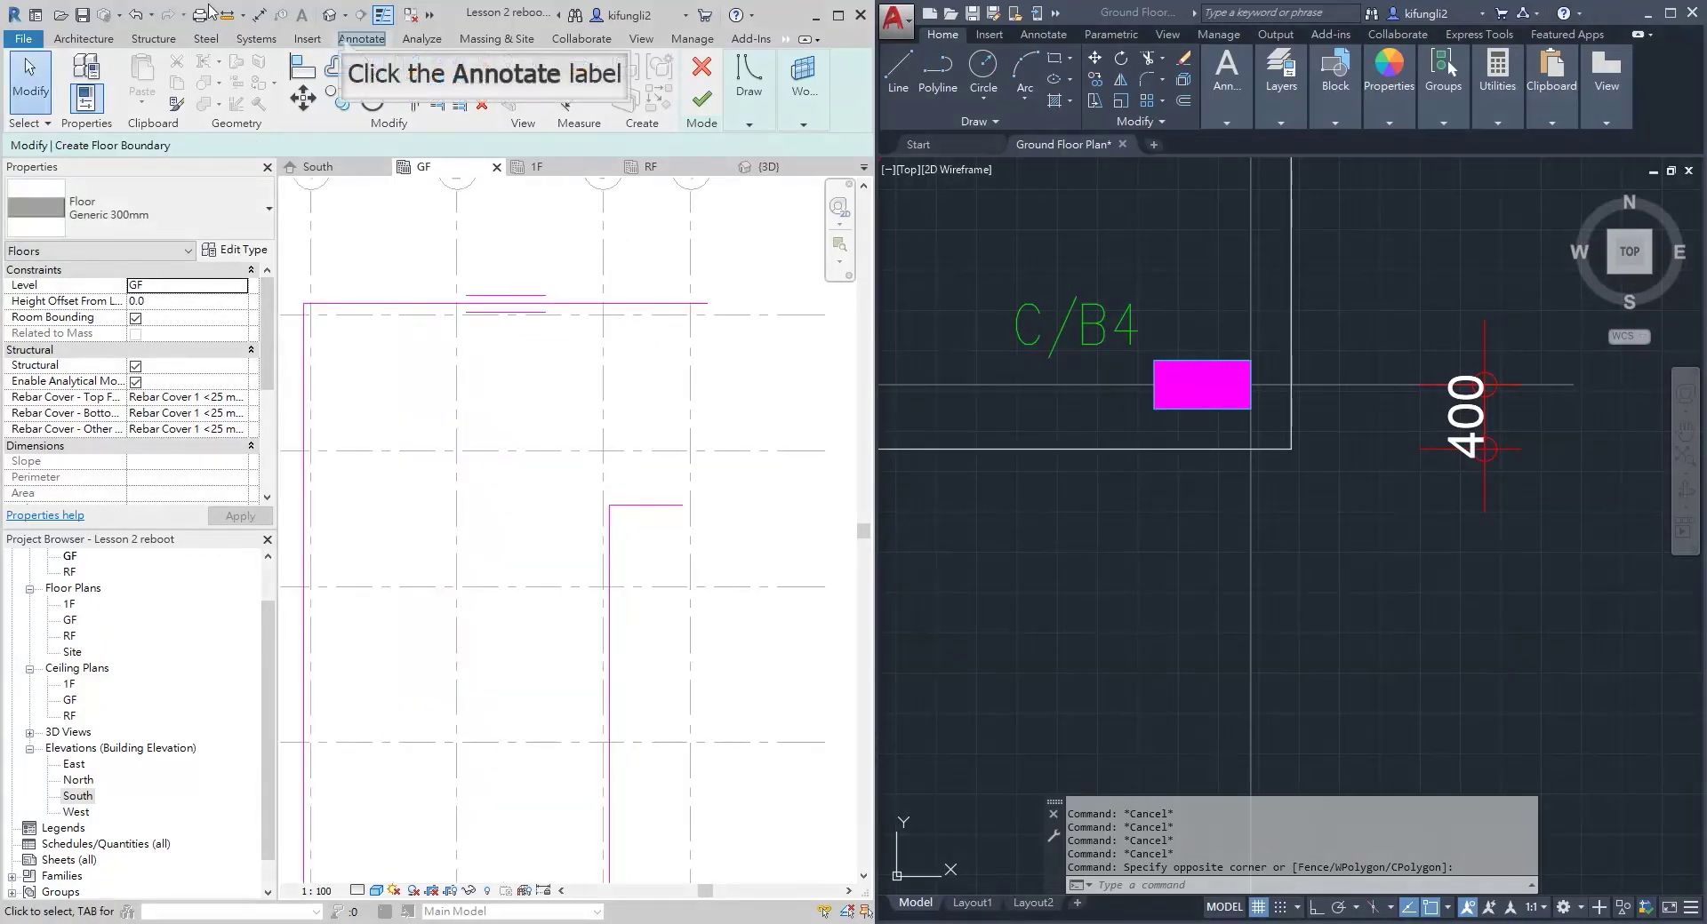
click(345, 42)
click(75, 85)
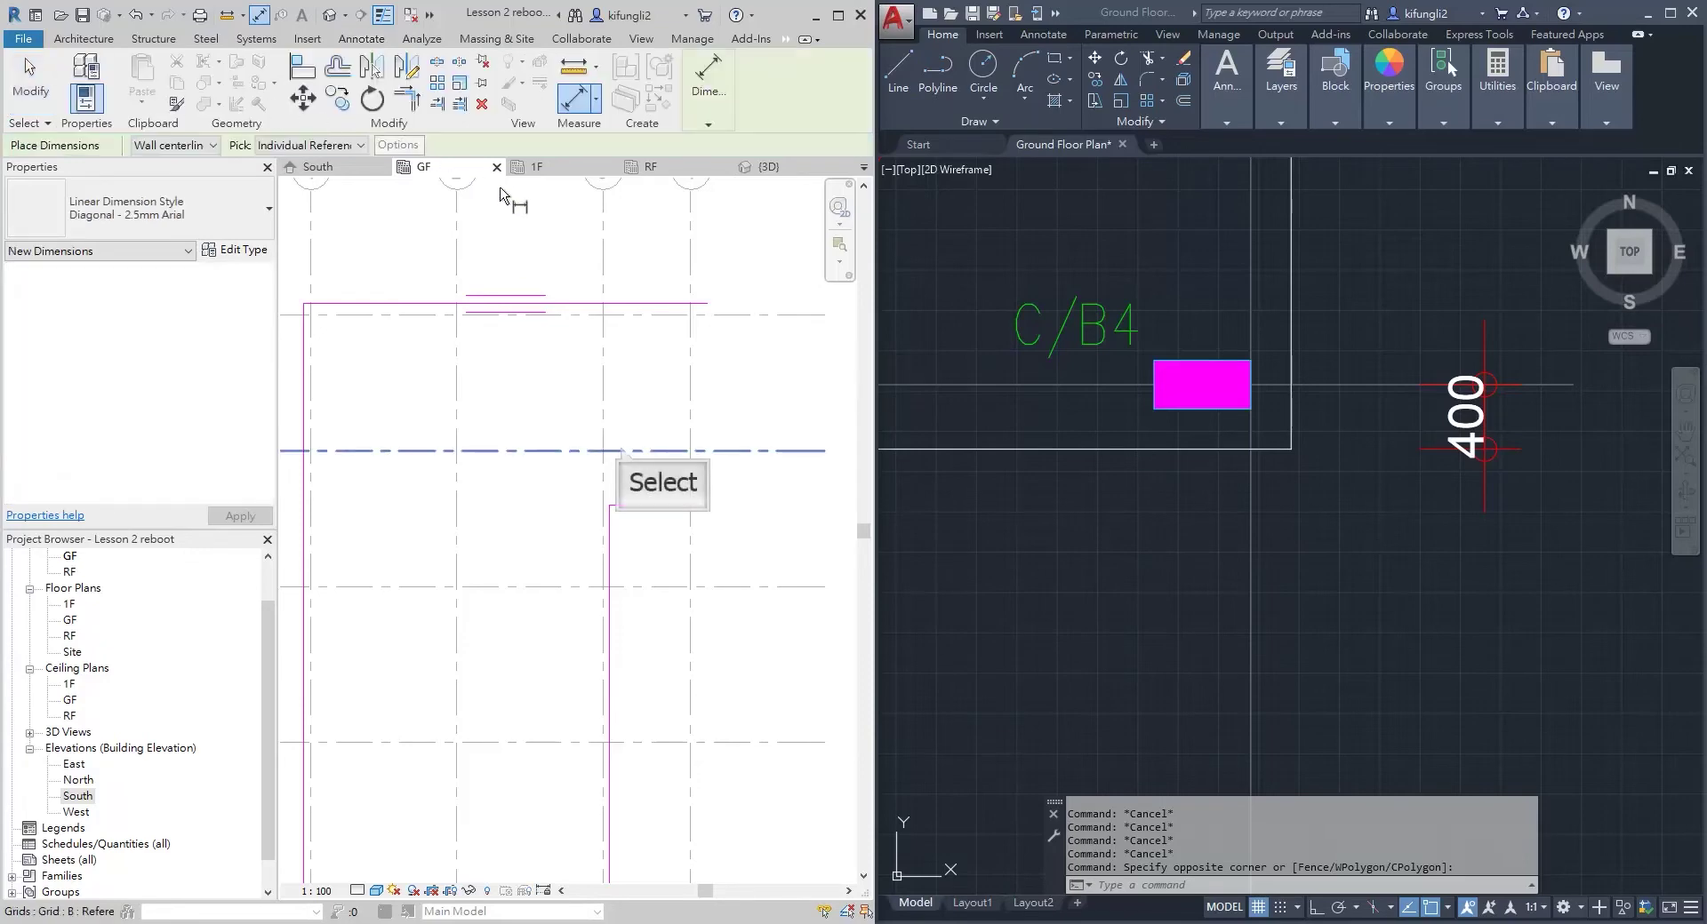
click(620, 452)
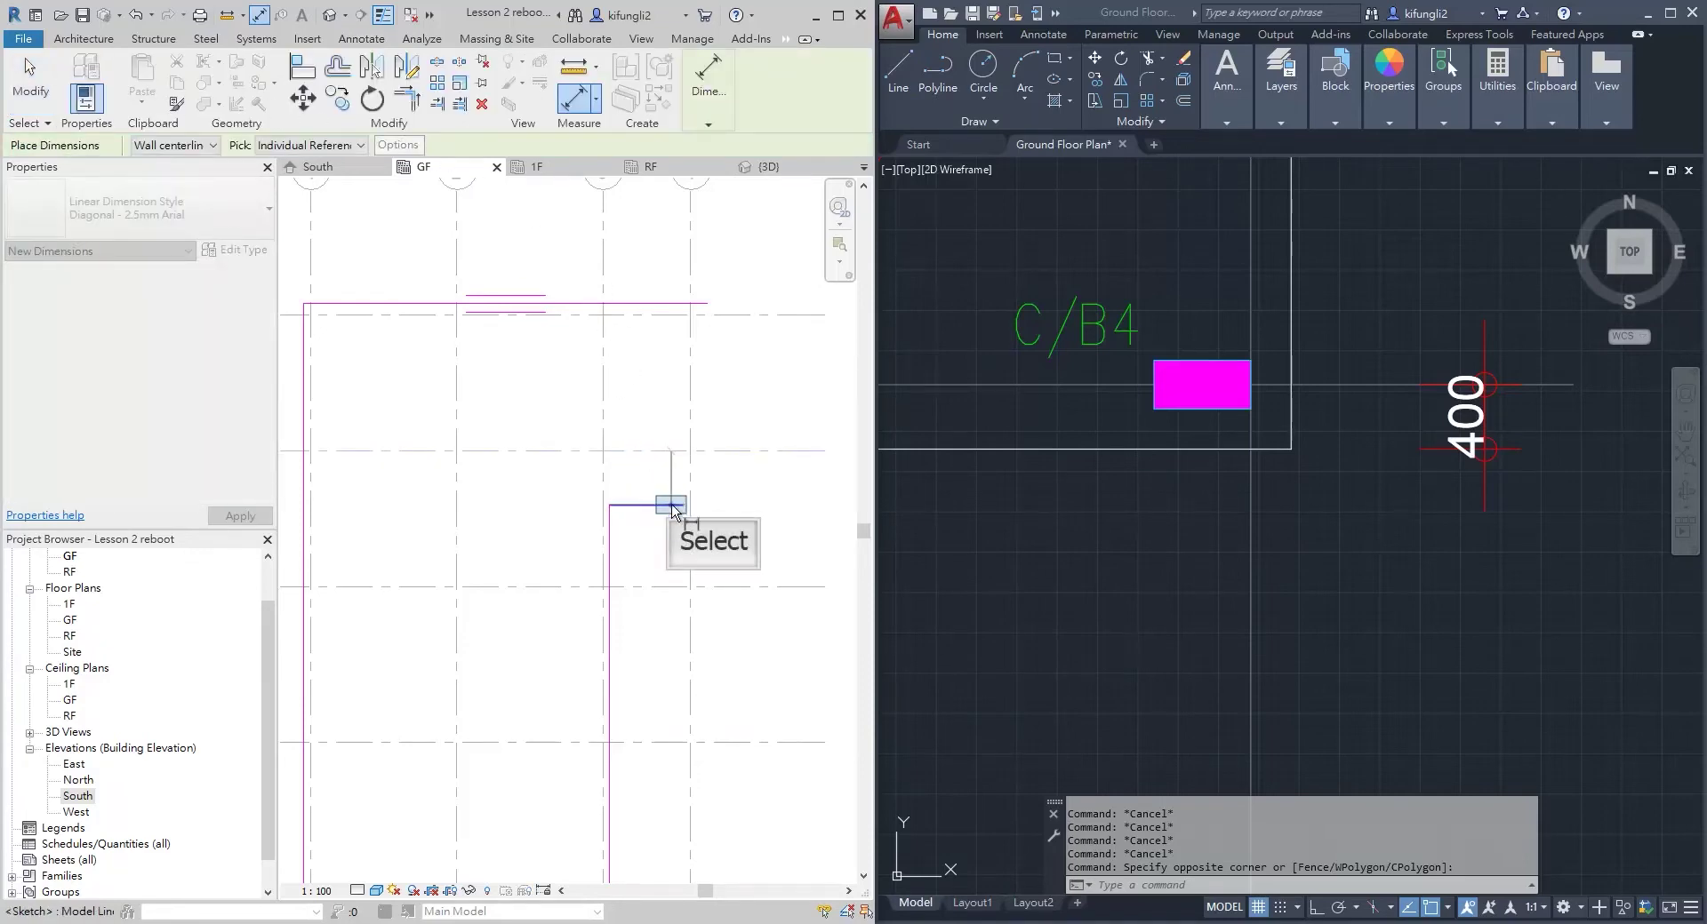
click(673, 511)
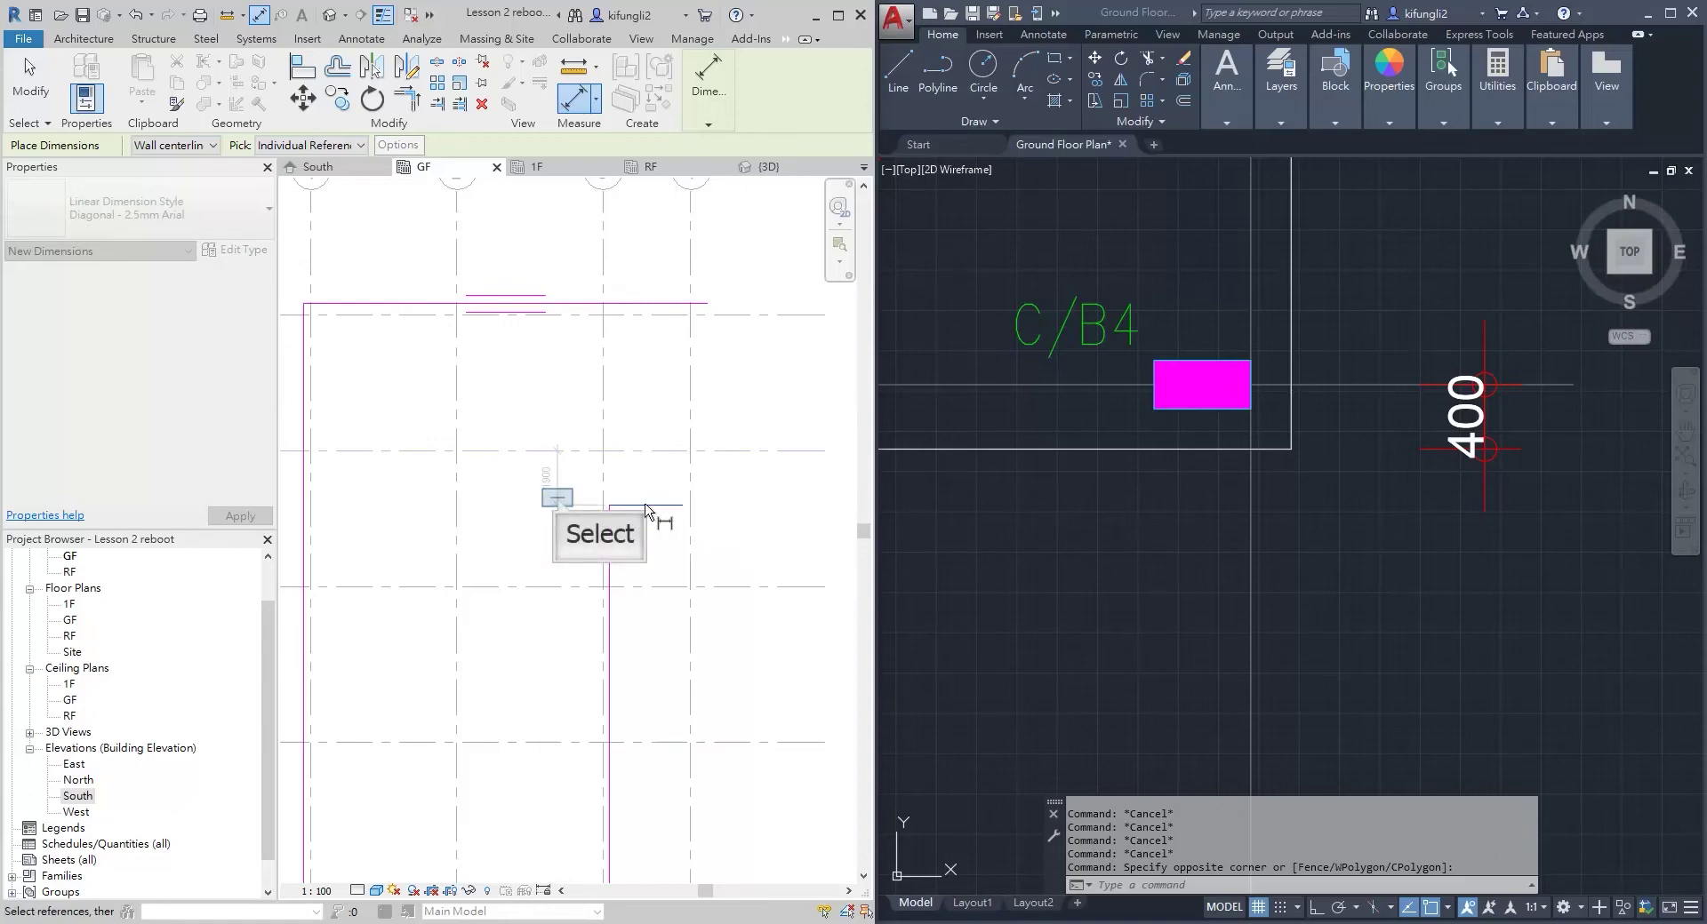
click(560, 503)
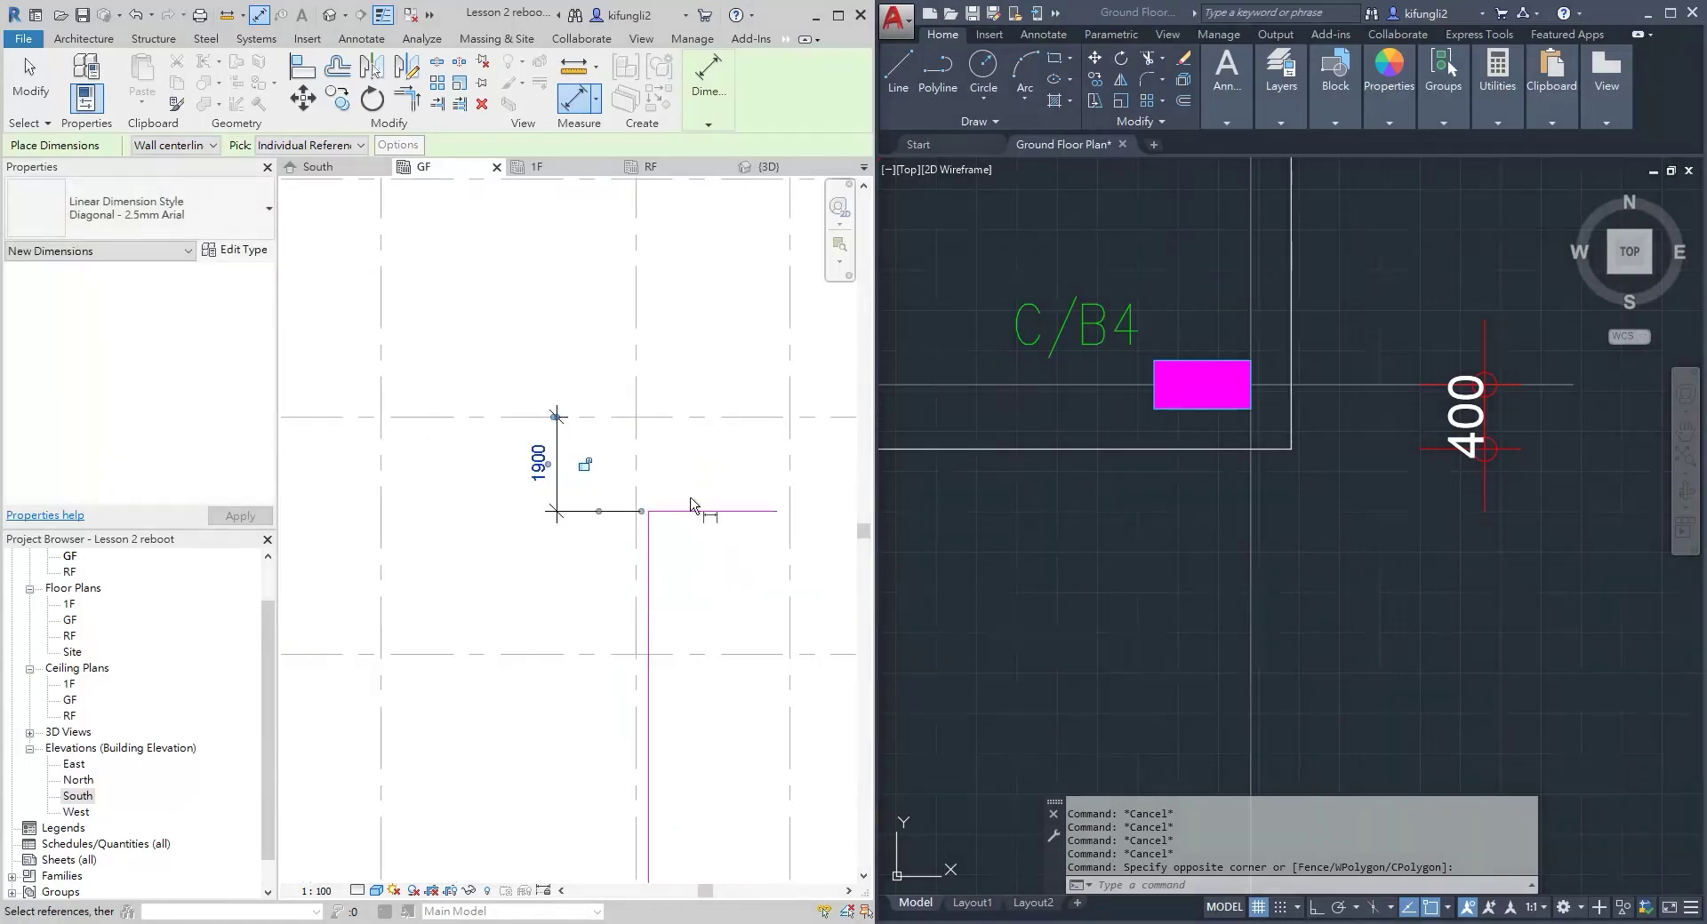
key(Escape)
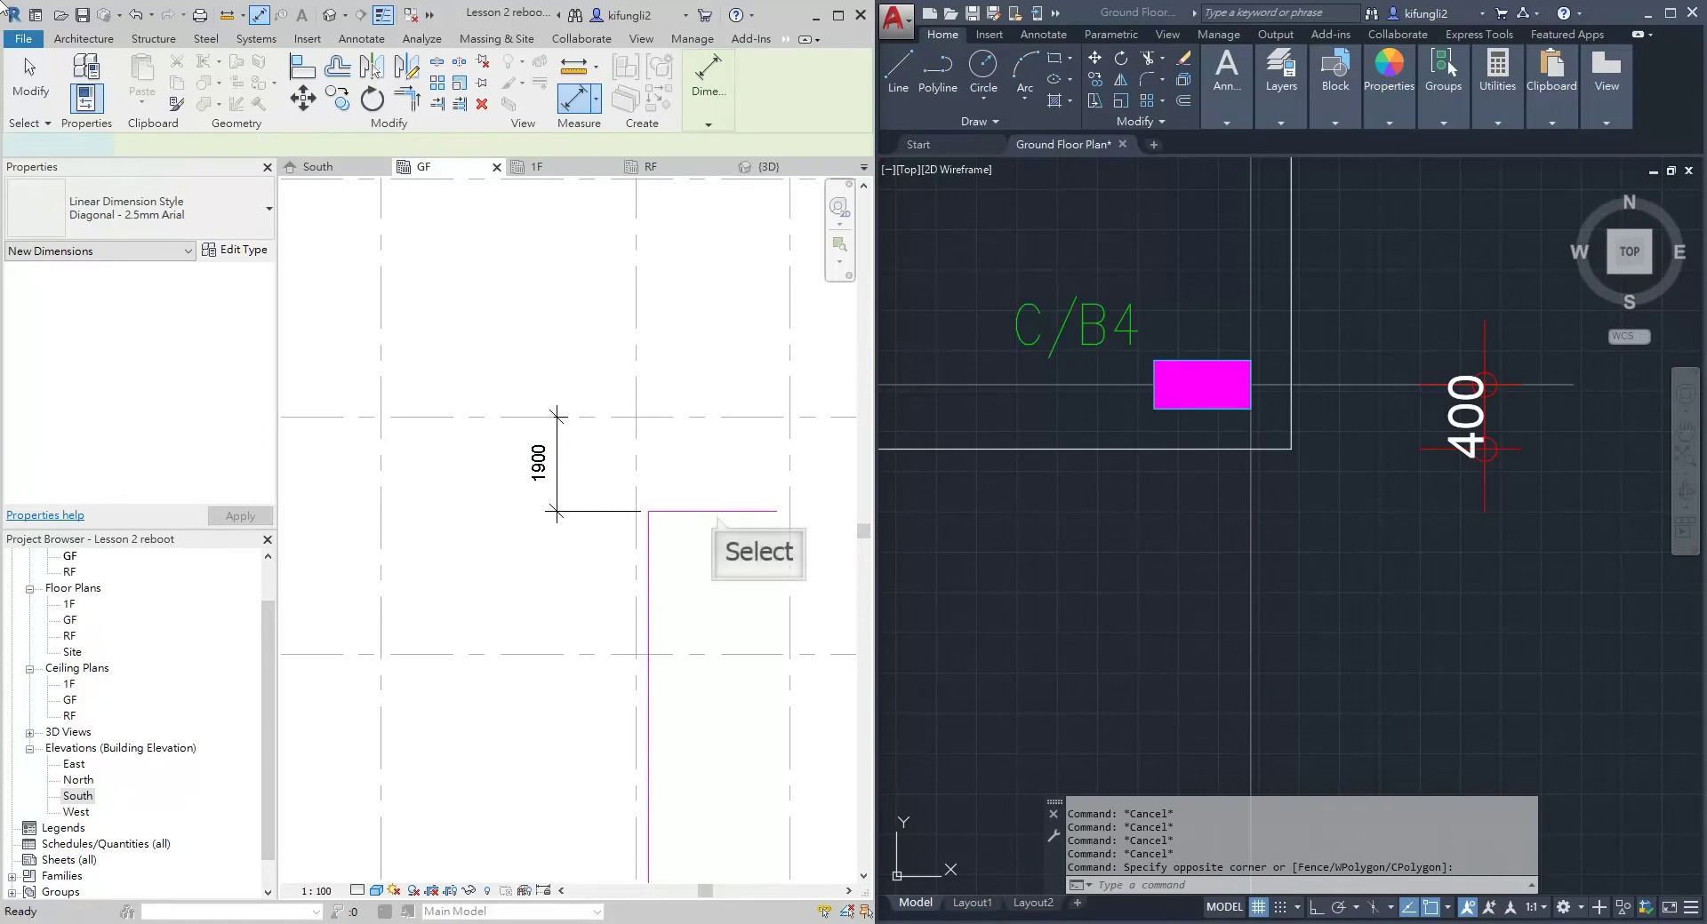
Set the short horizontal boundary line's distance from grid B to 400 mm
double_click(718, 517)
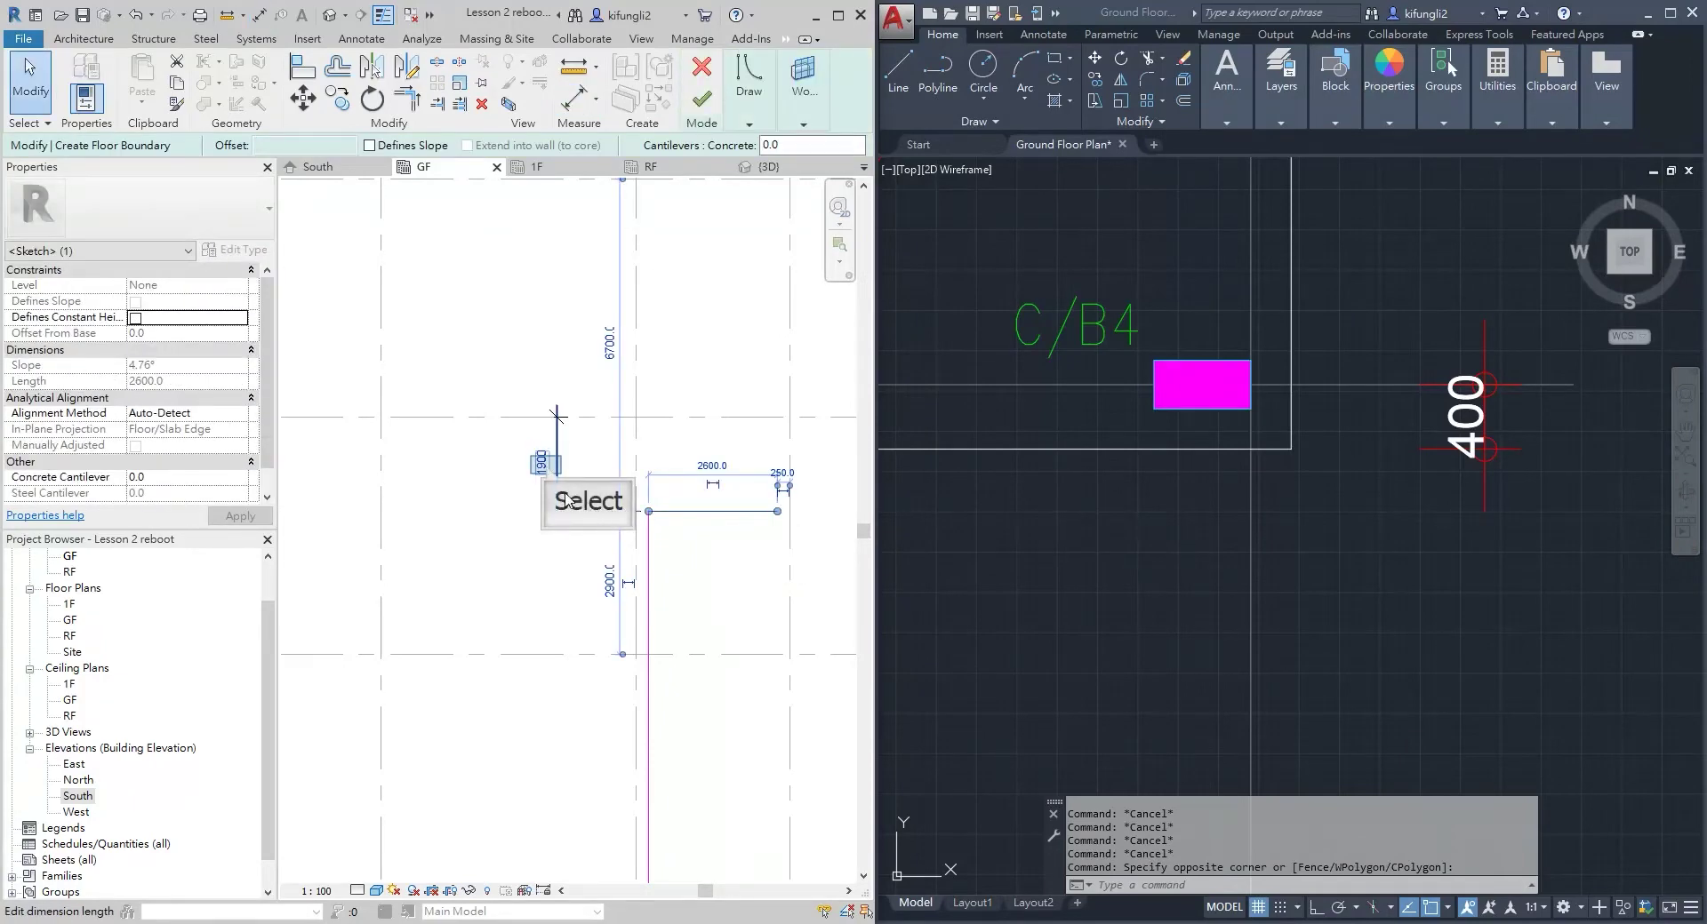
click(544, 464)
text(400)
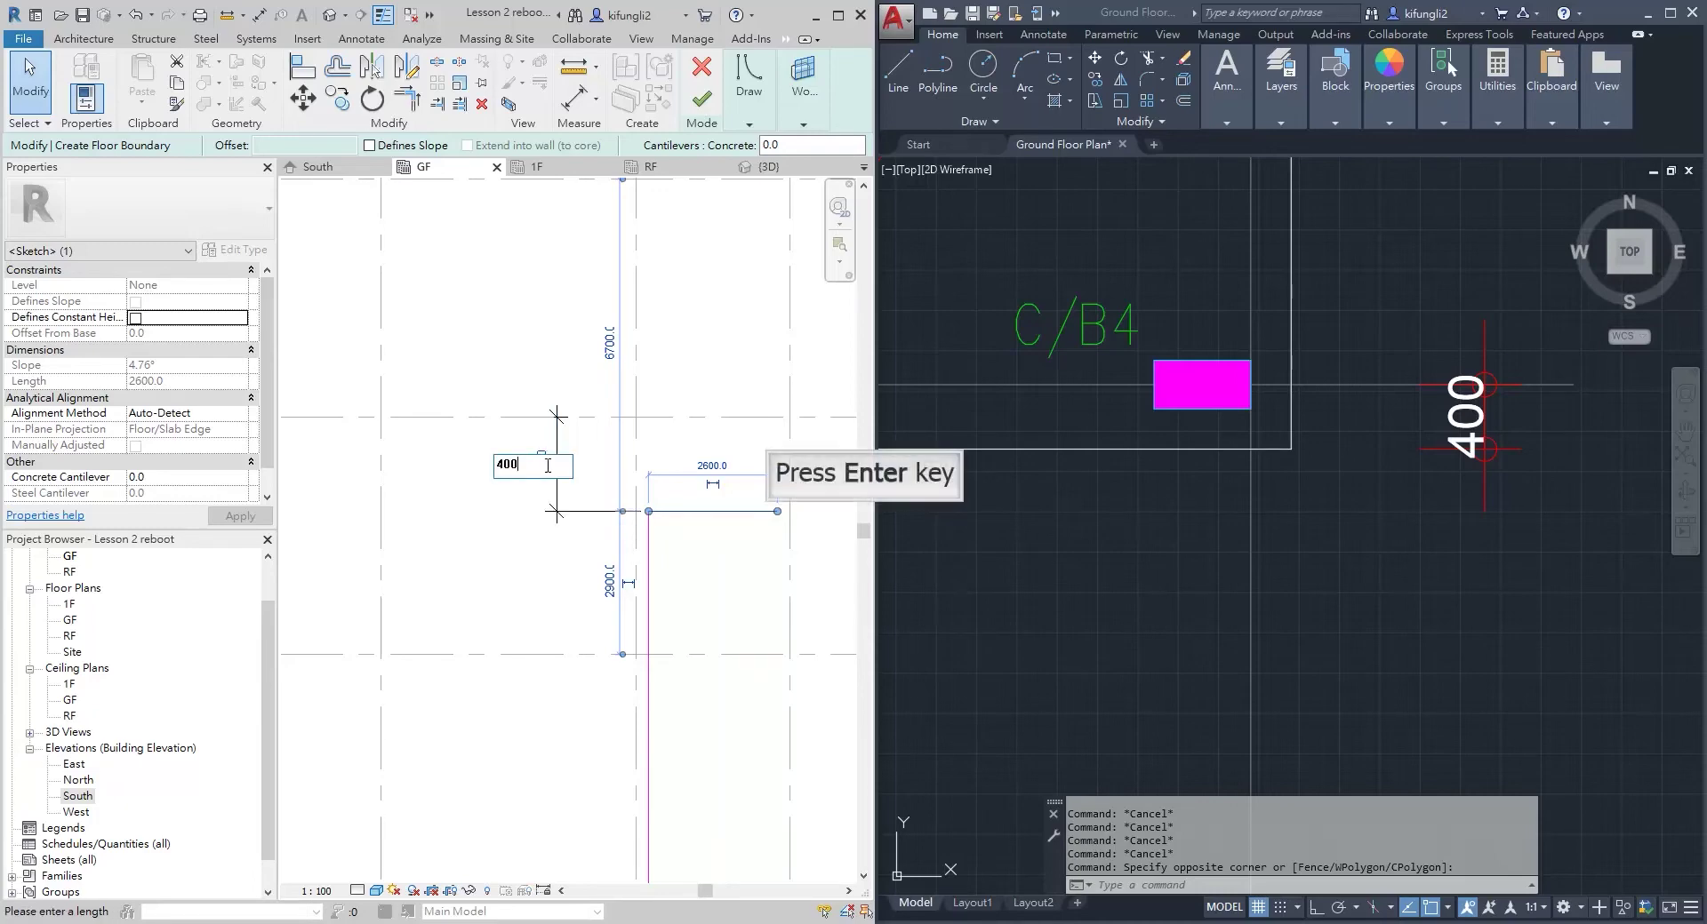
key(Return)
Close the floor outline with a vertical boundary line from the north boundary's east end down to the horizontal line below grid B
scroll(652, 456, down, 3)
scroll(1260, 385, down, 5)
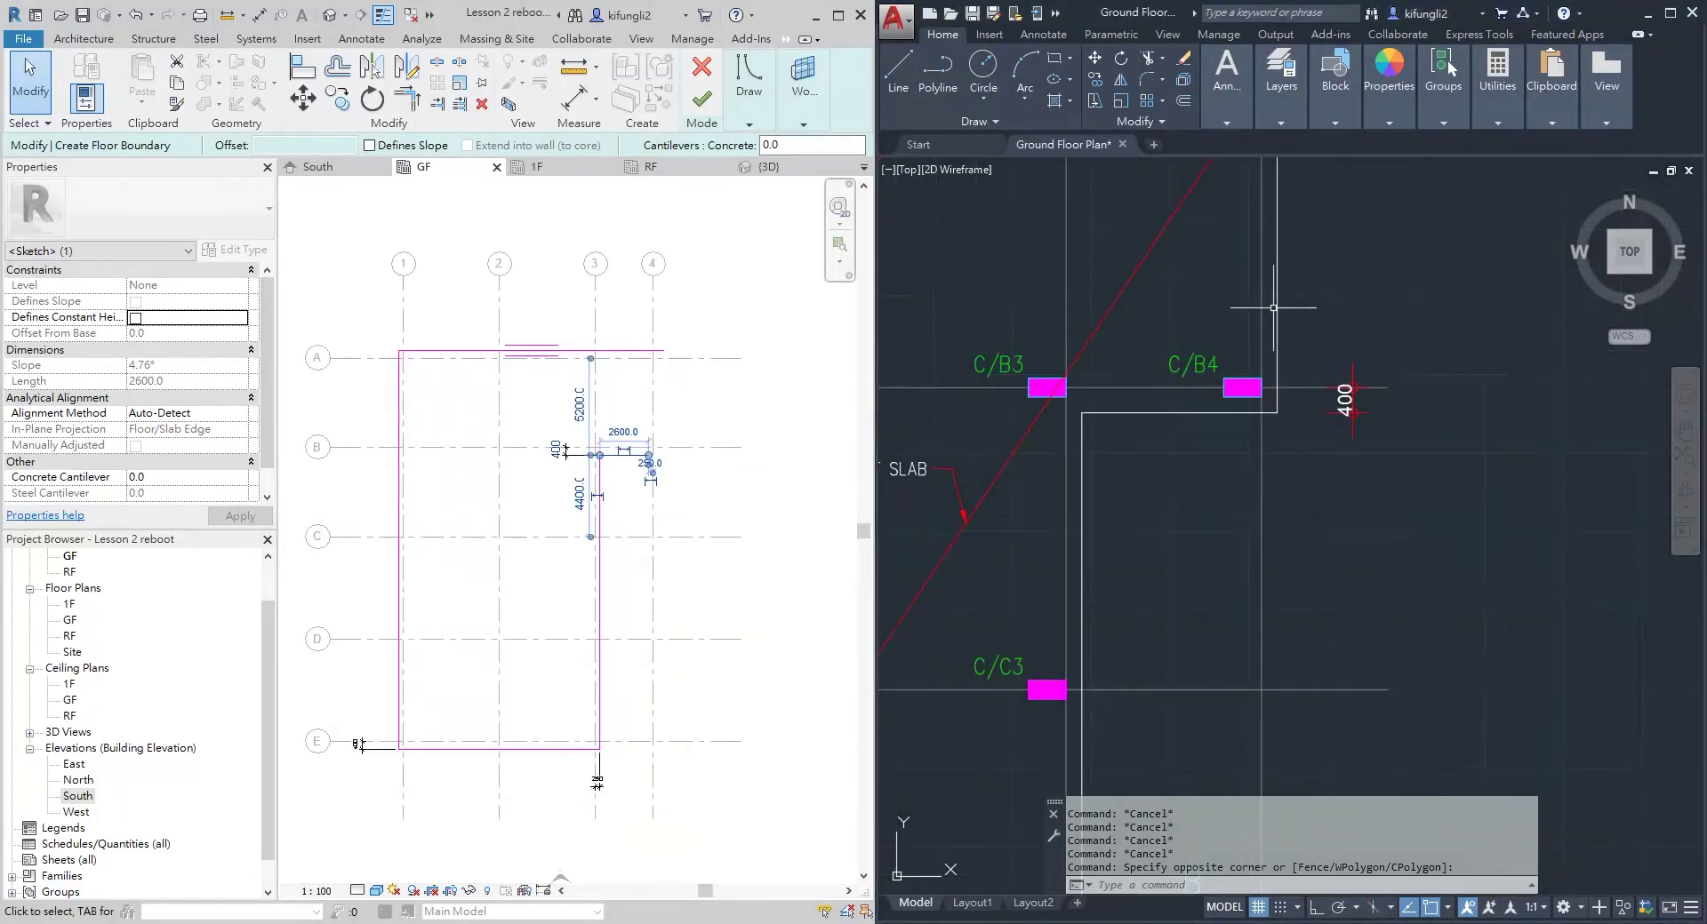
scroll(658, 380, up, 4)
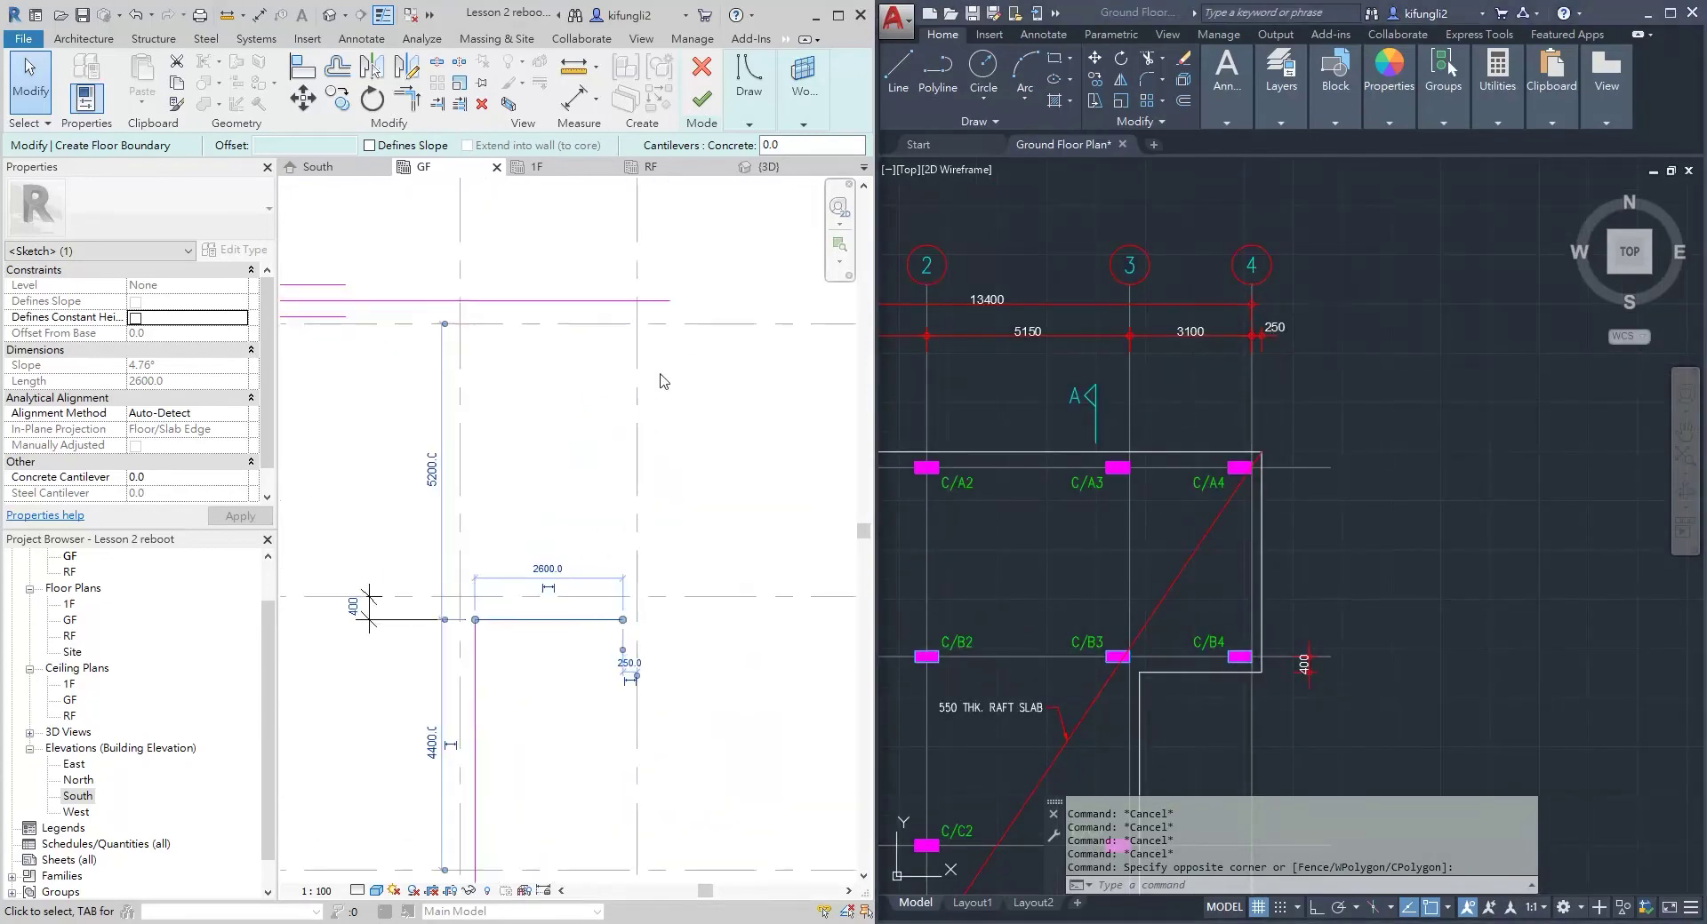
click(669, 344)
click(756, 80)
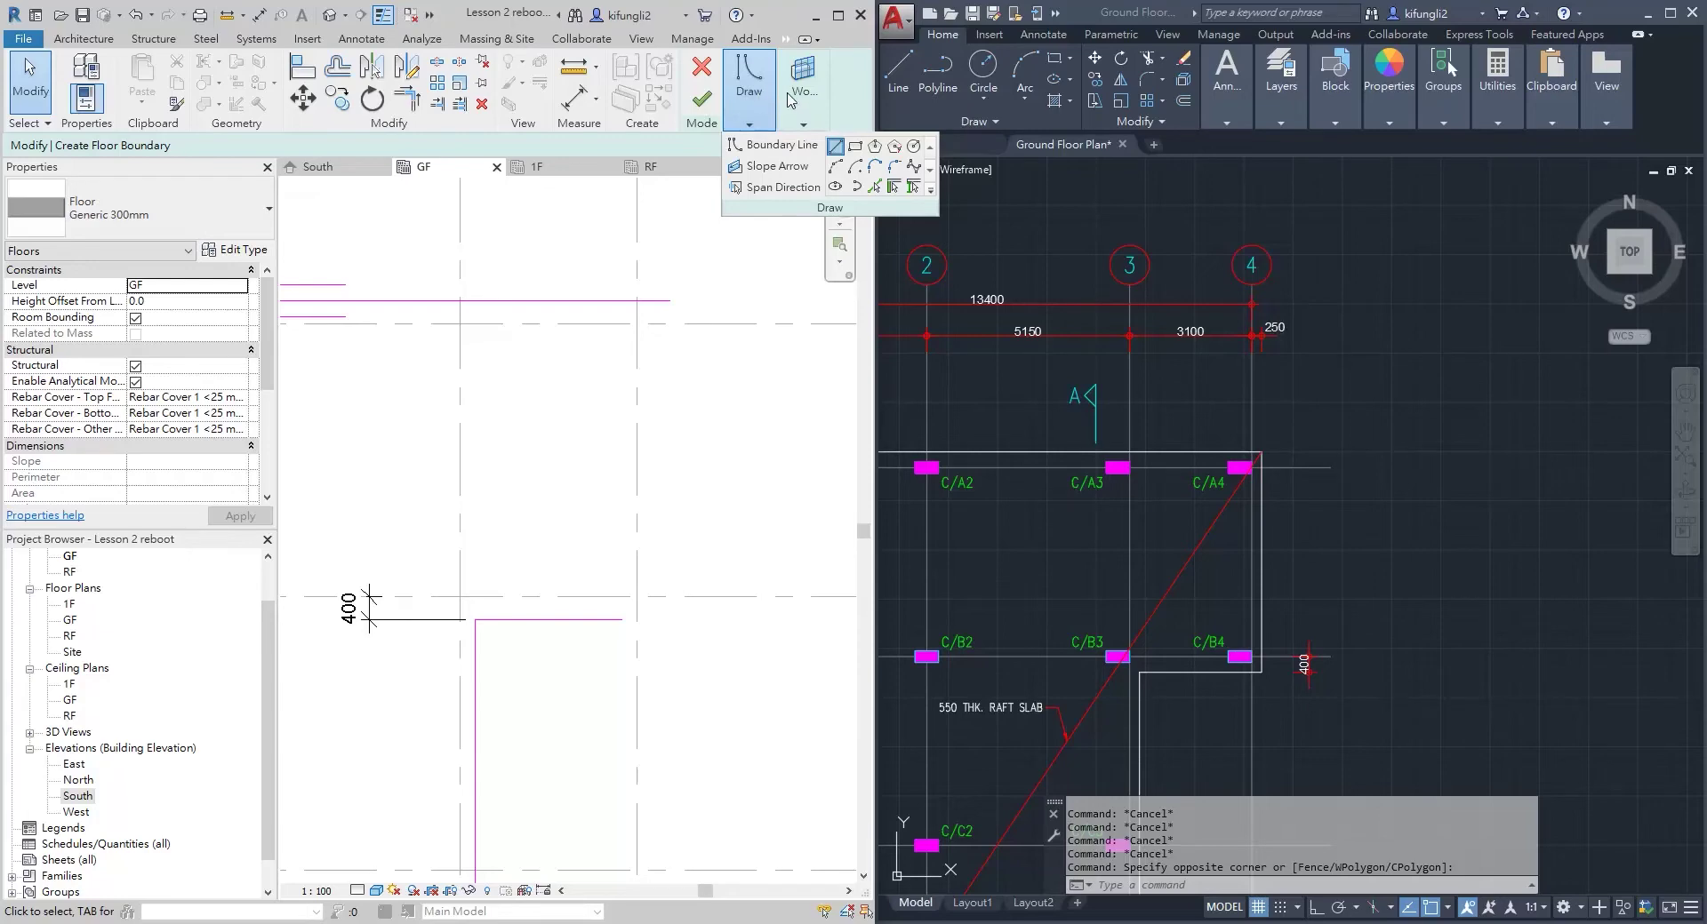
click(836, 147)
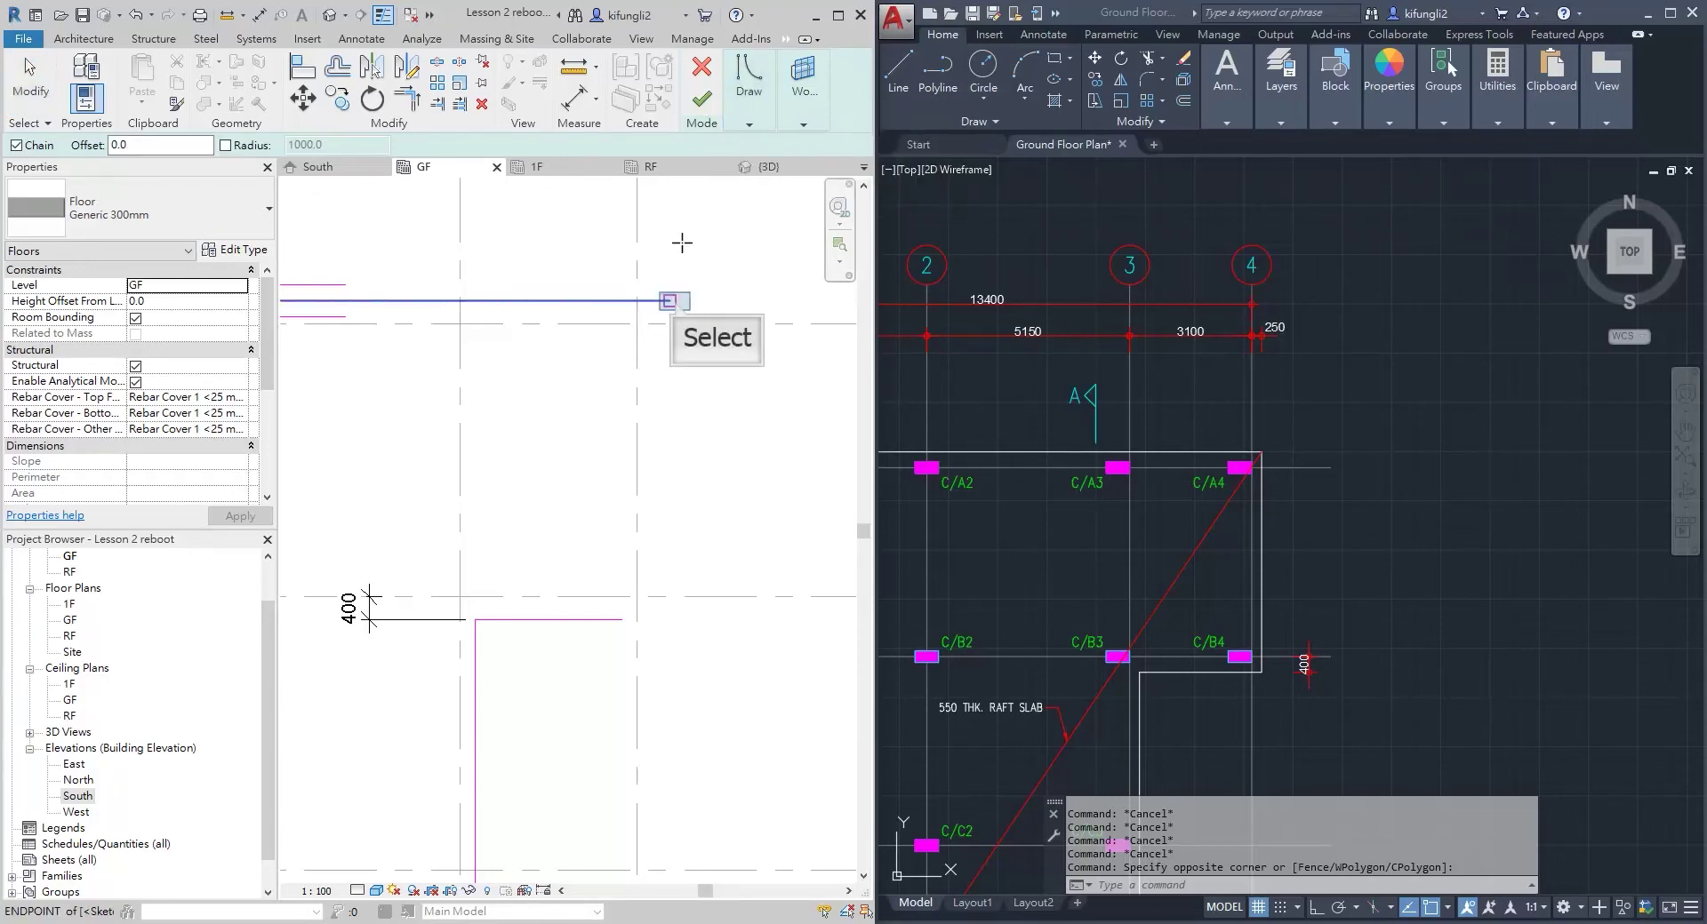
click(674, 302)
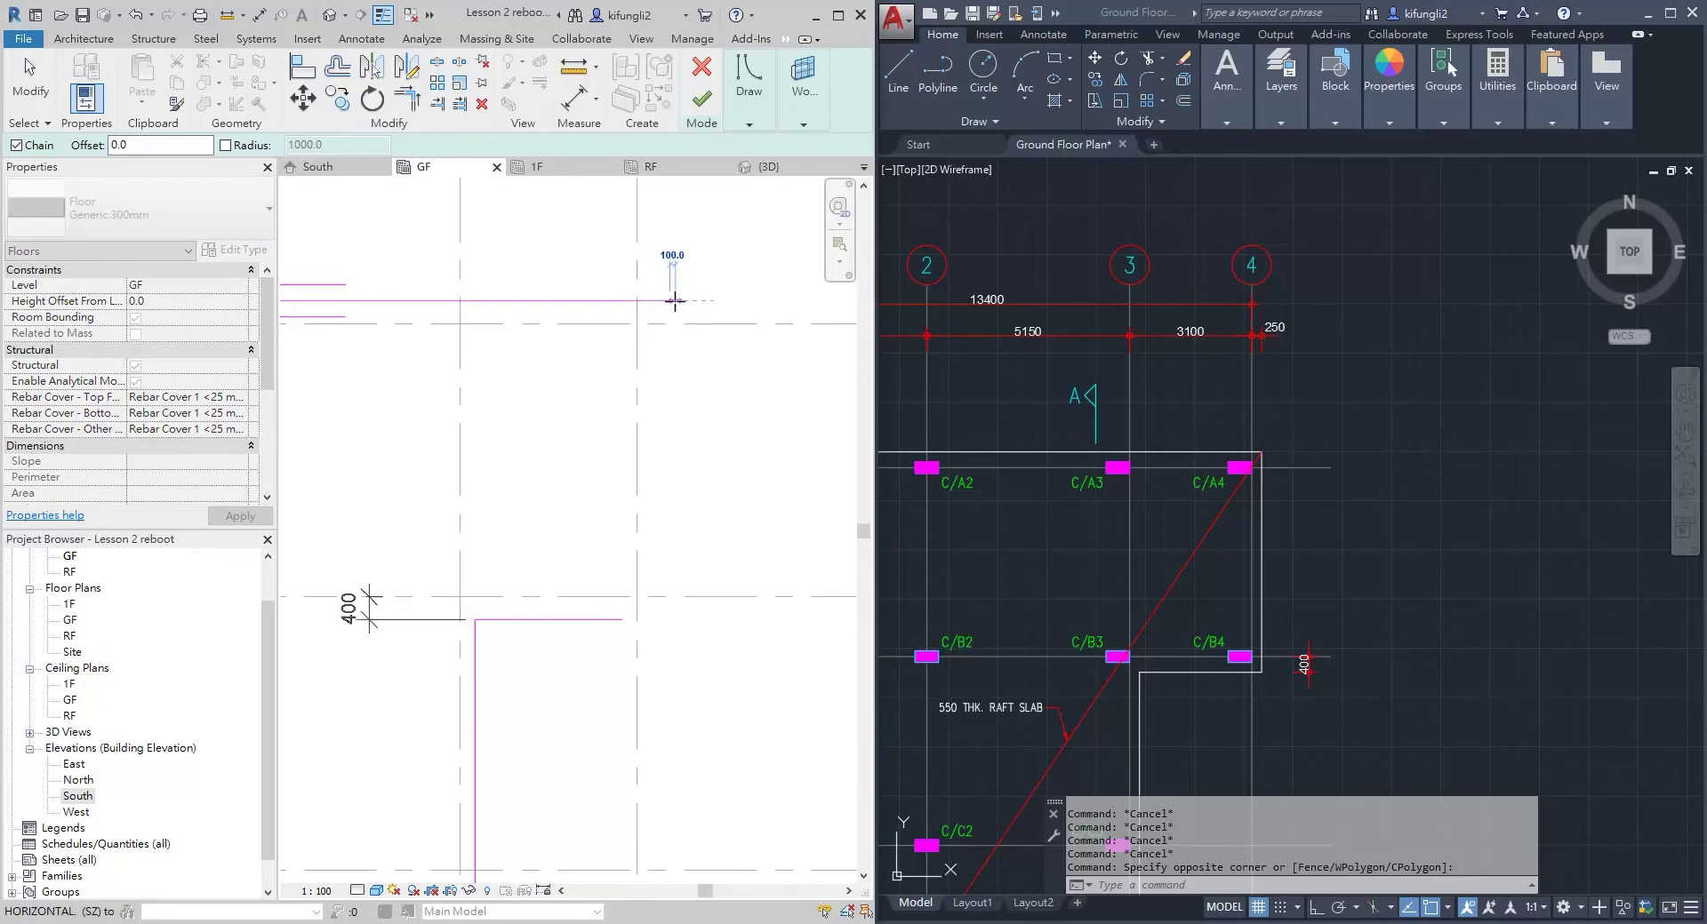
click(669, 619)
key(Escape)
key(Escape)
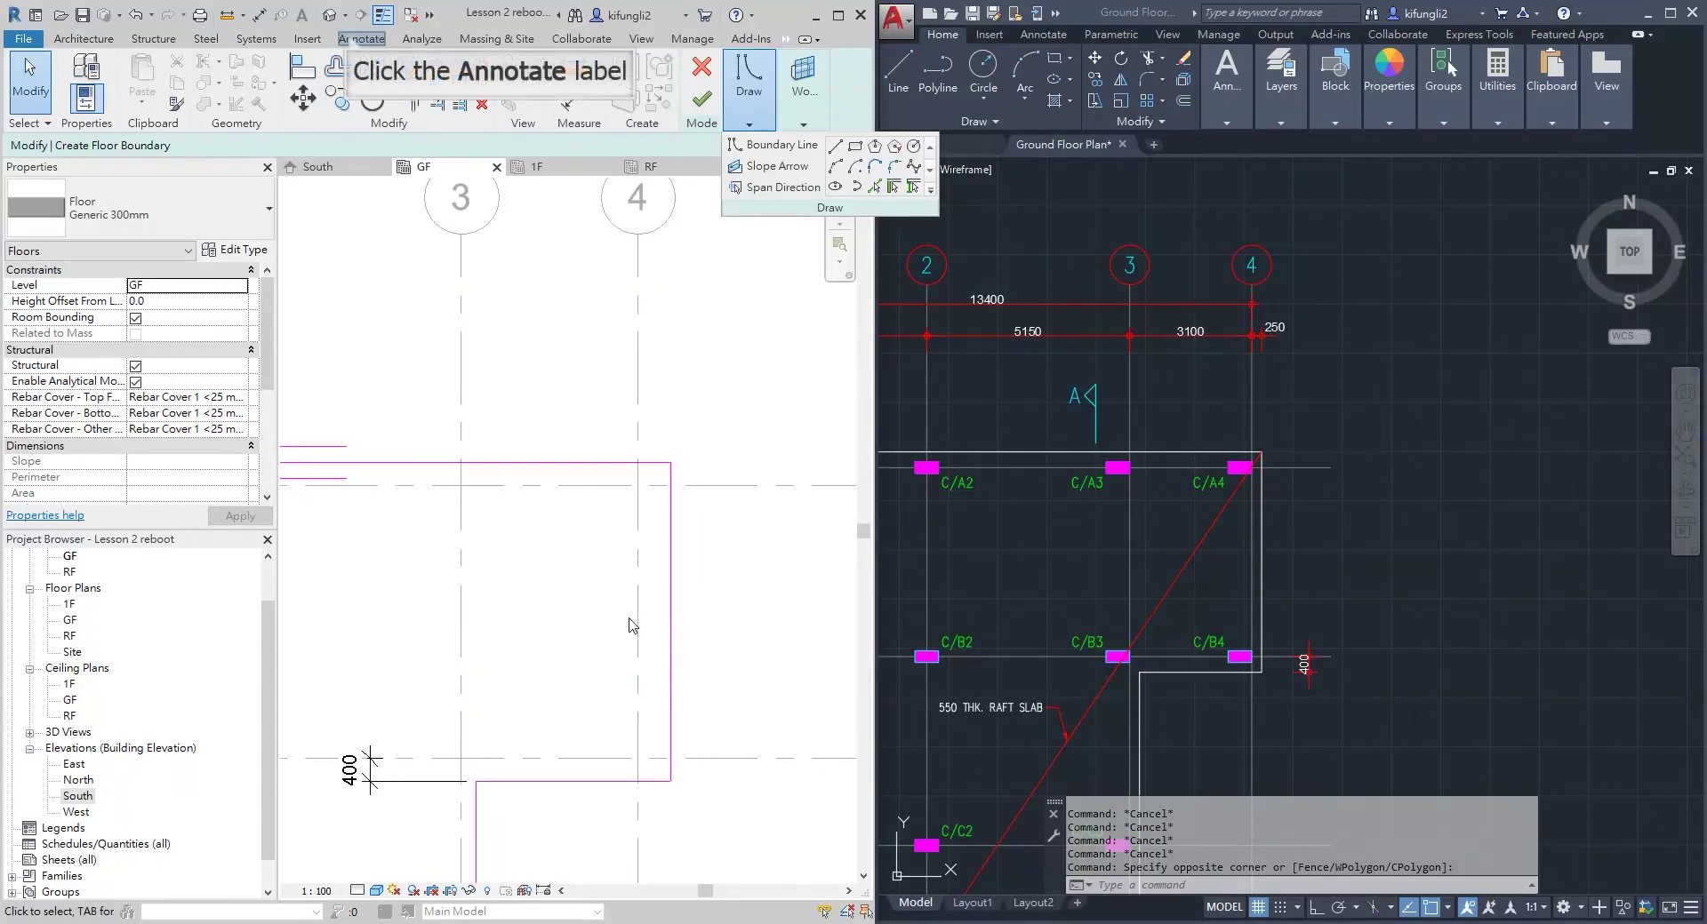
Add an aligned dimension between grid 4 and the floor's east vertical boundary line, placed east of that line
click(360, 39)
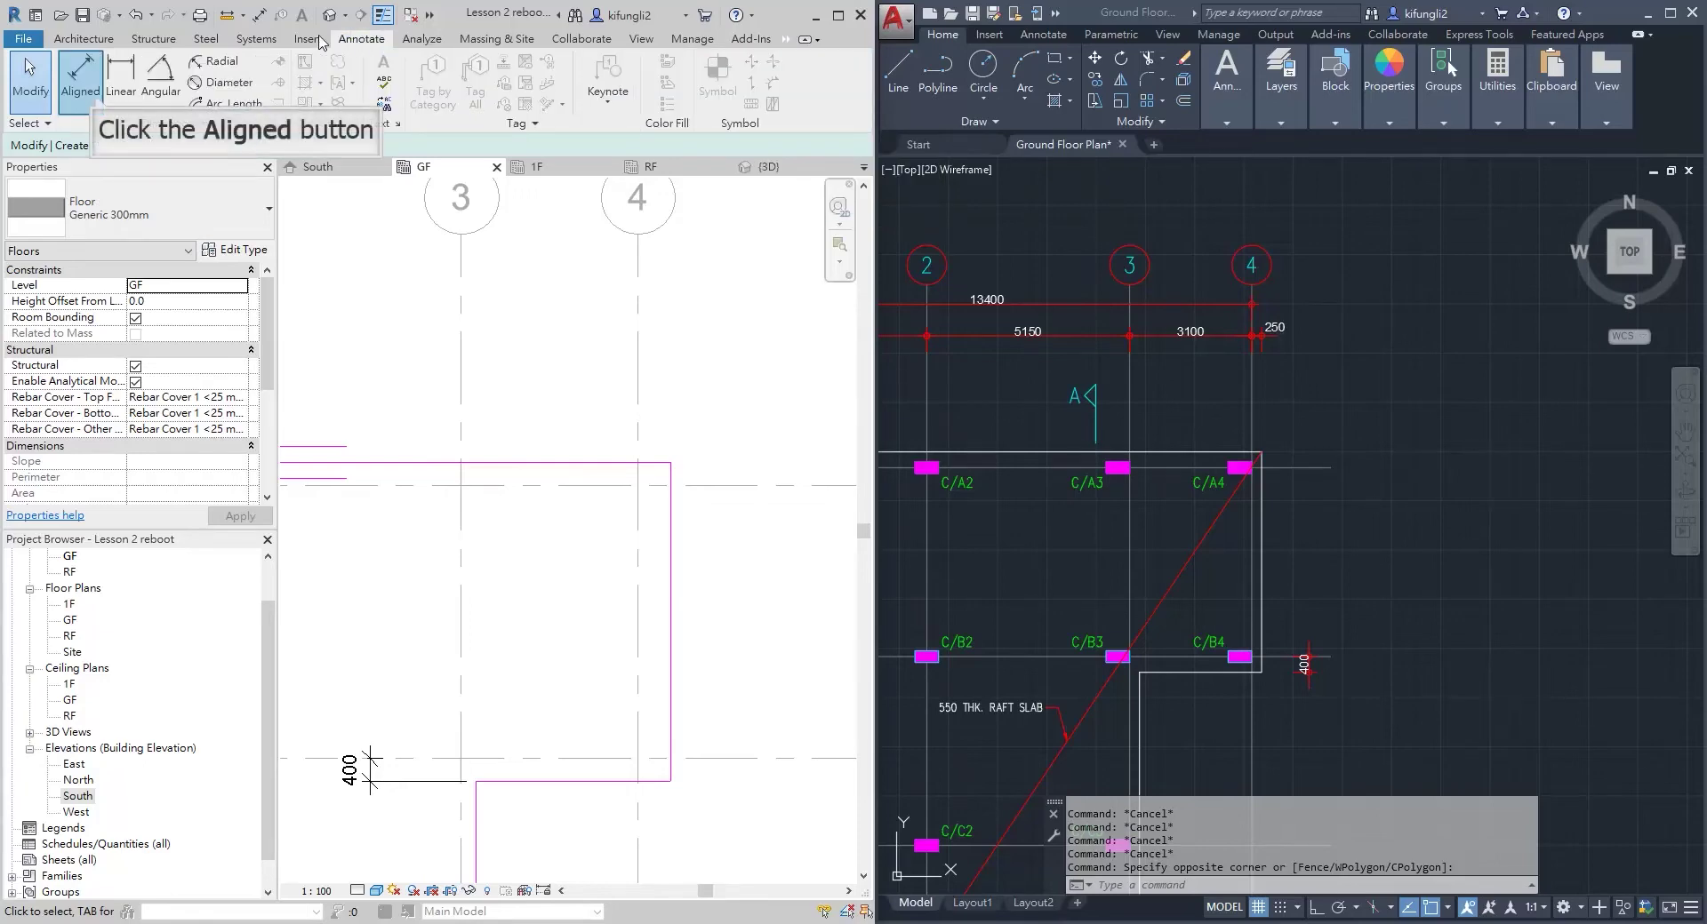
click(79, 84)
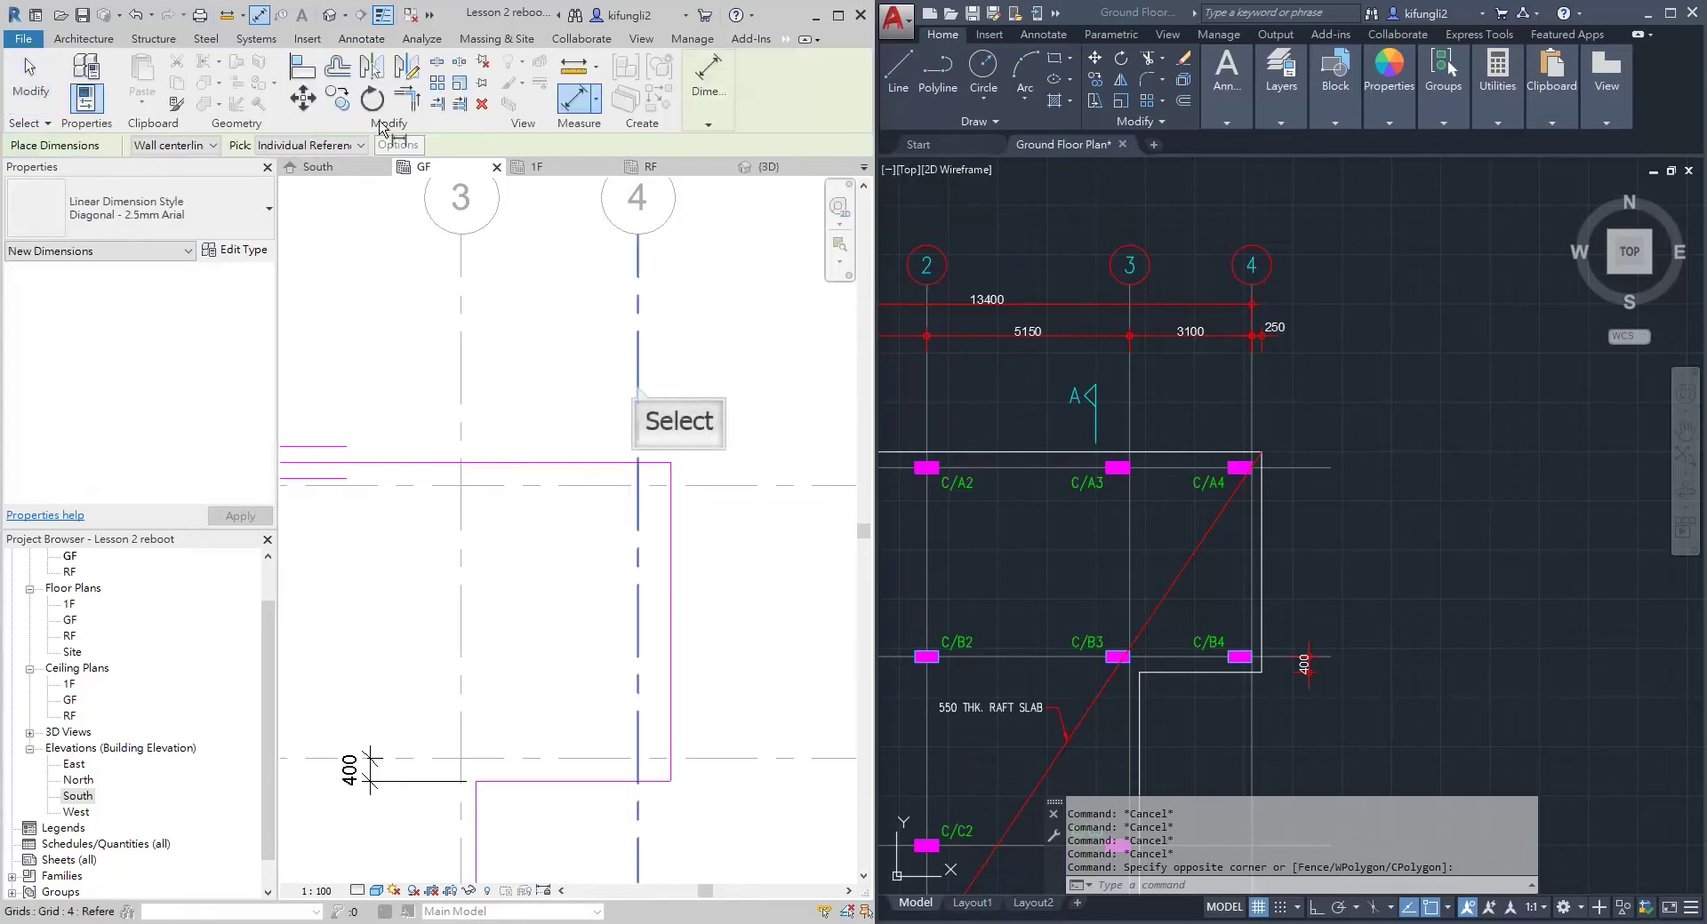
click(637, 388)
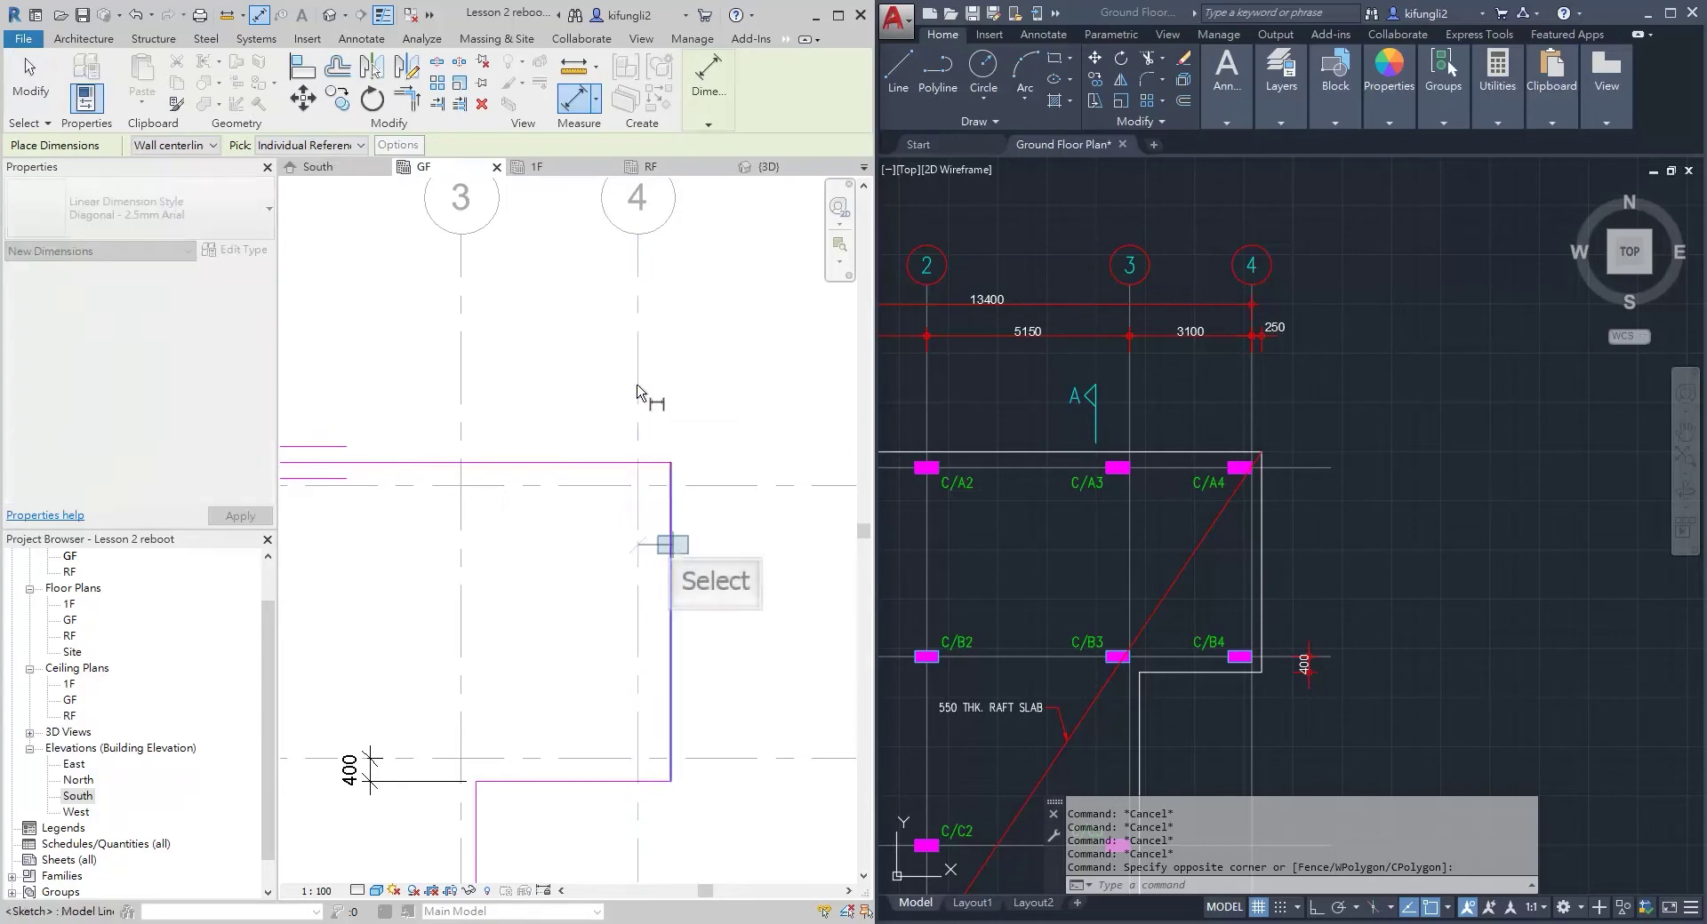
click(672, 549)
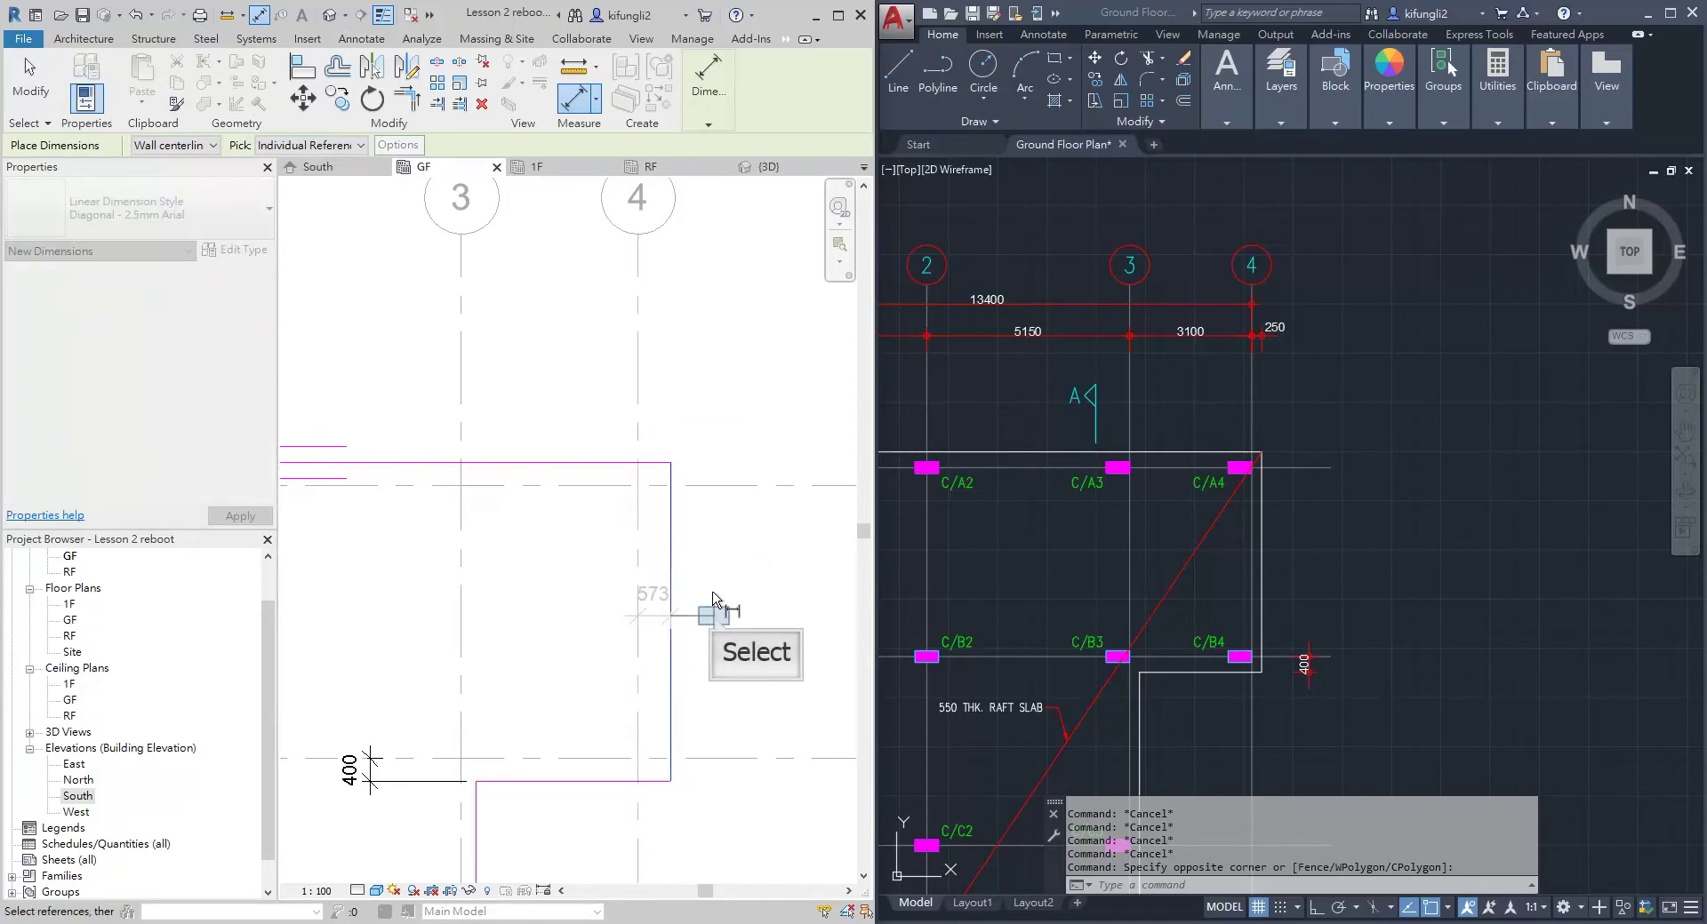
click(716, 619)
key(s)
key(b)
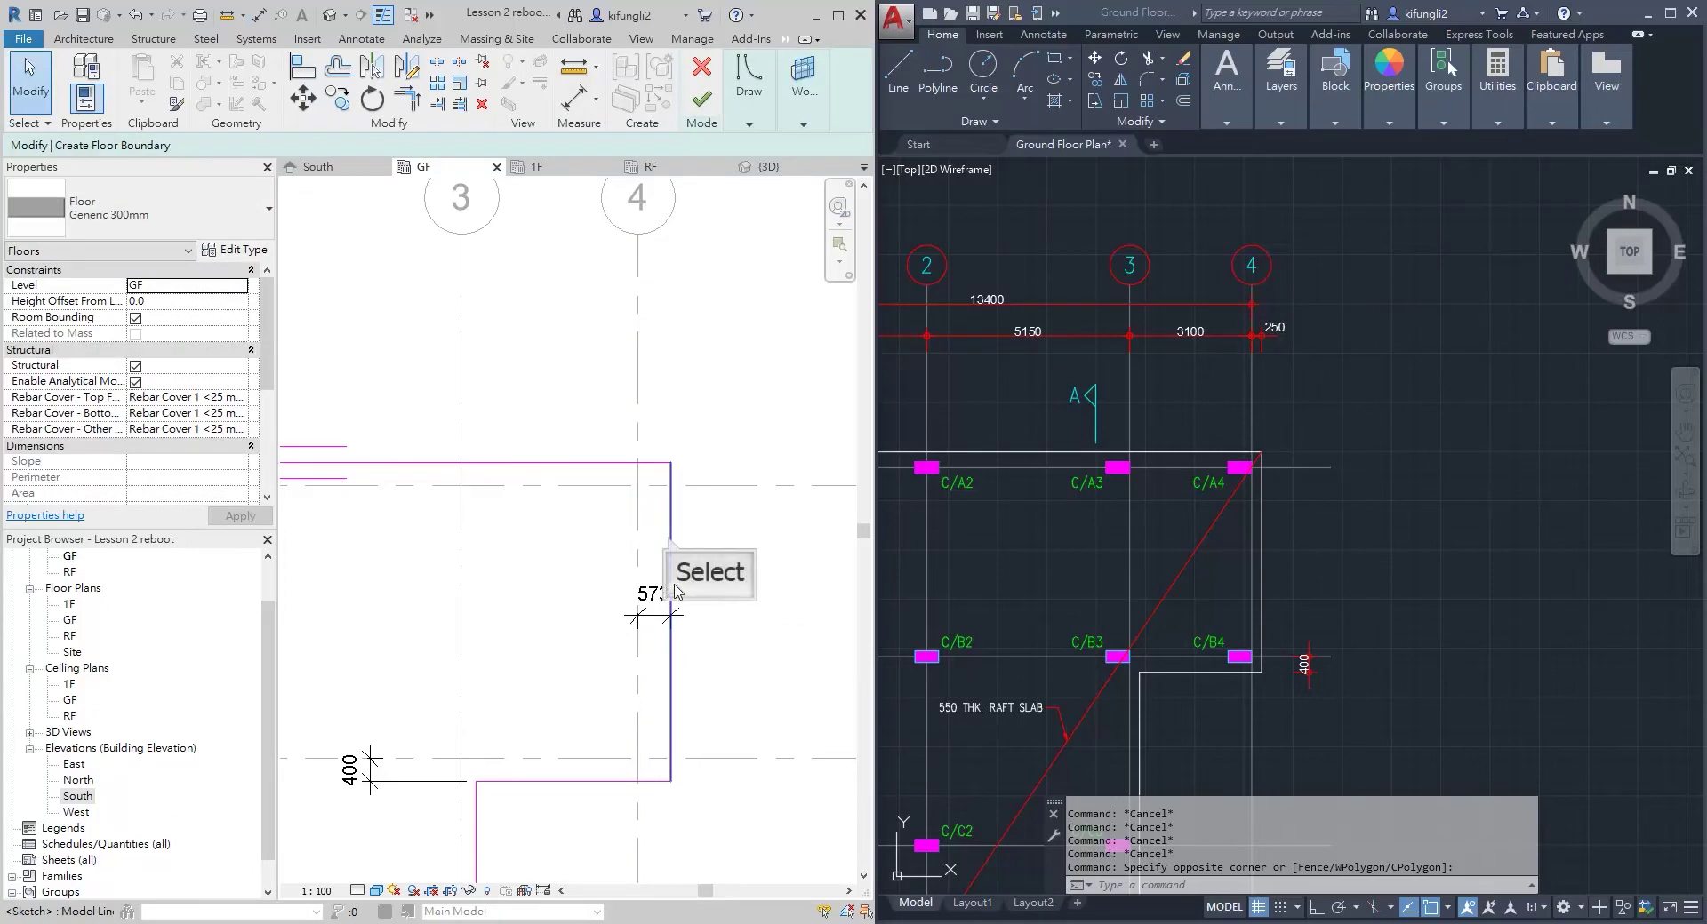
Set the east boundary line's distance from grid 4 to 250 mm
click(671, 544)
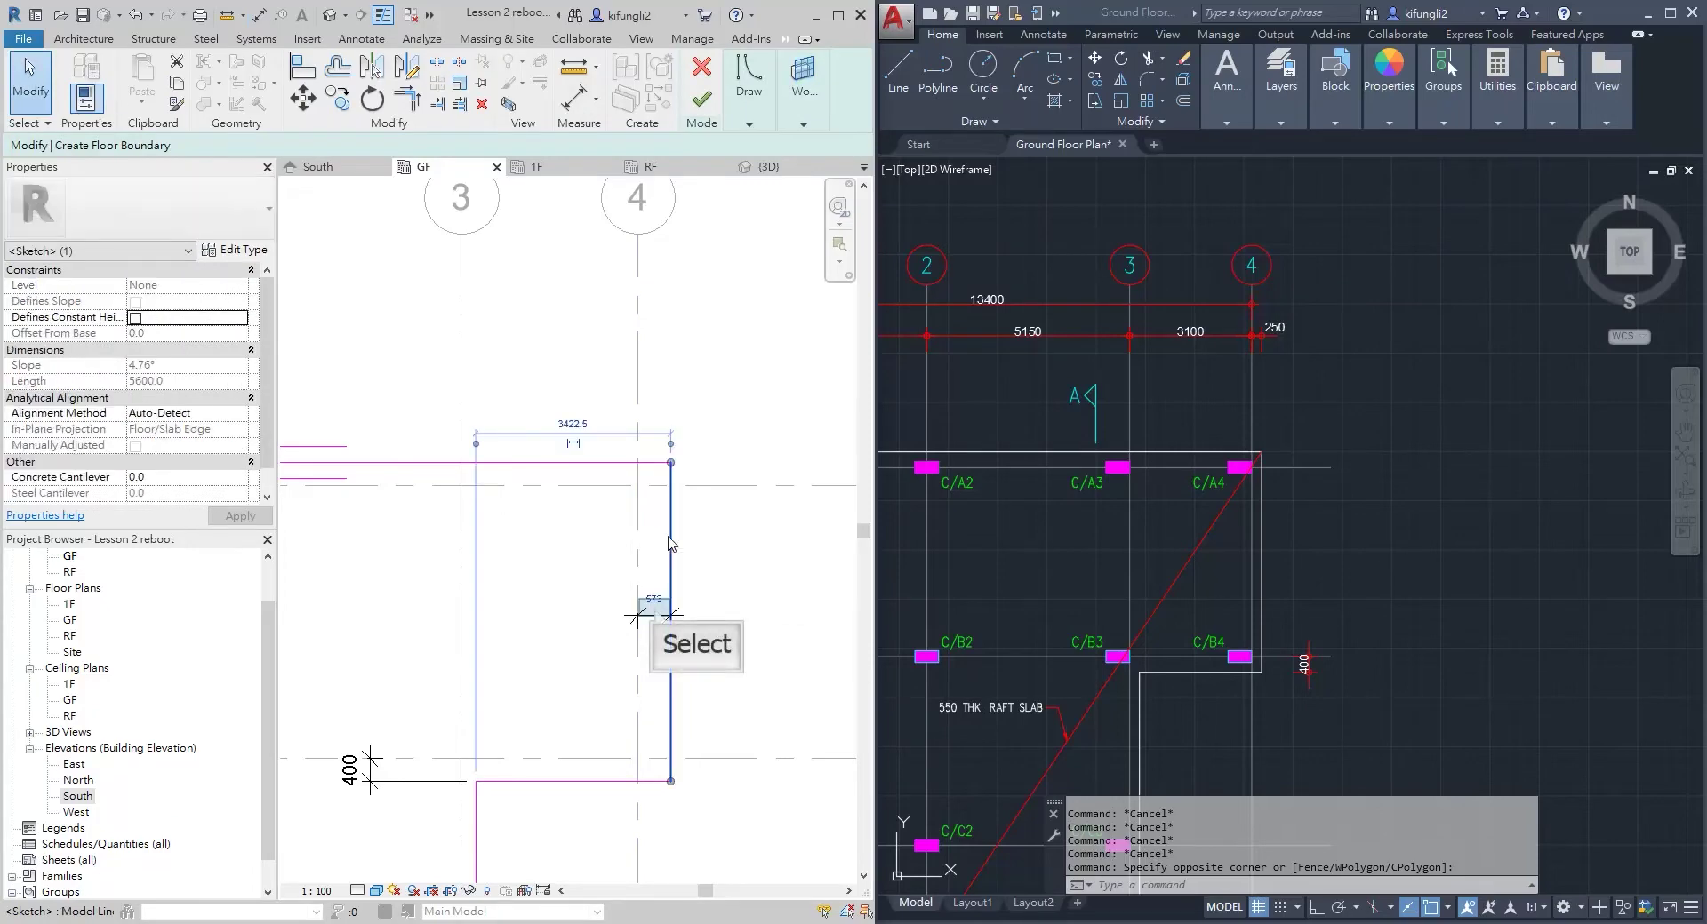
click(655, 610)
text(250)
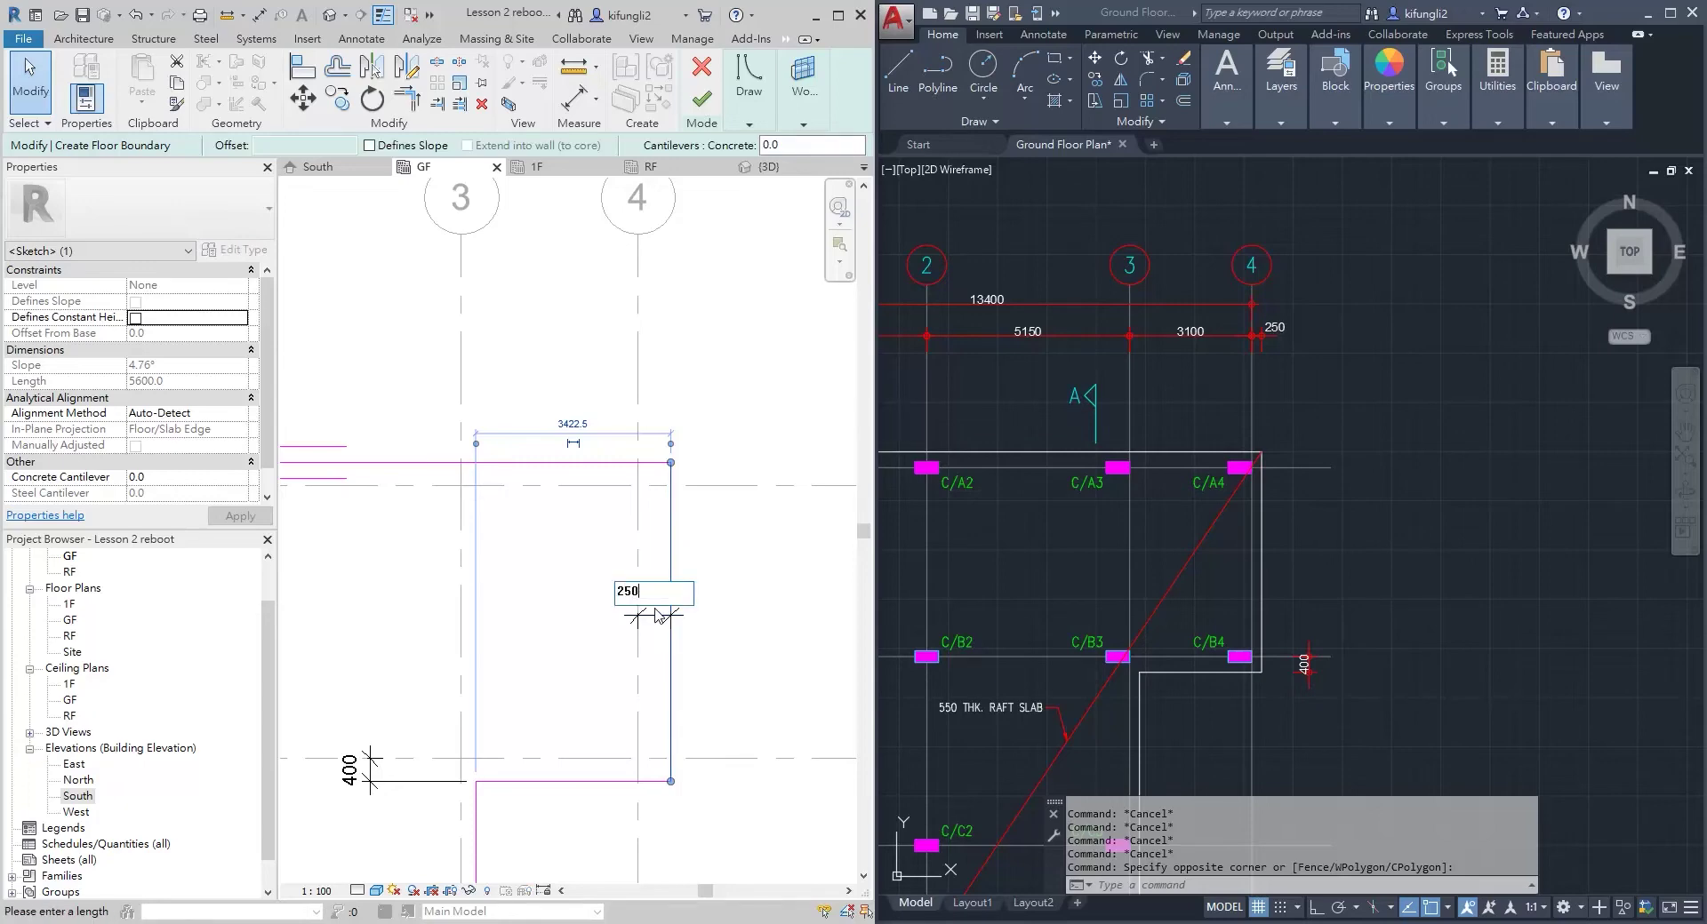
key(Return)
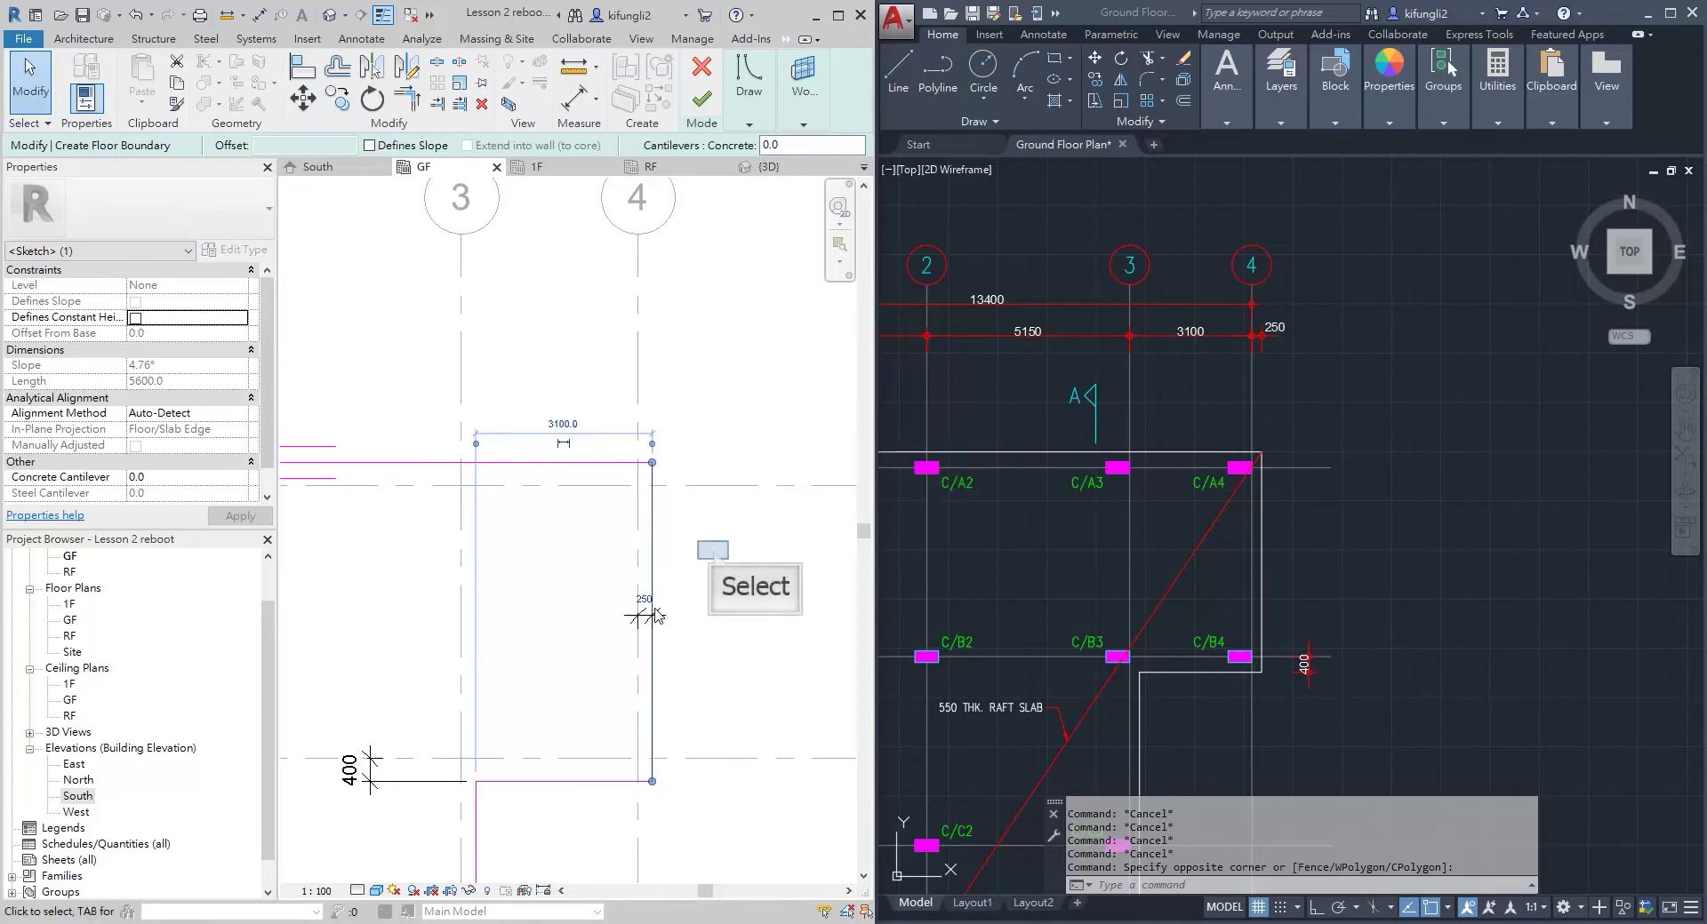
click(714, 557)
Finish the floor boundary sketch to create the ground floor slab
scroll(714, 557, down, 5)
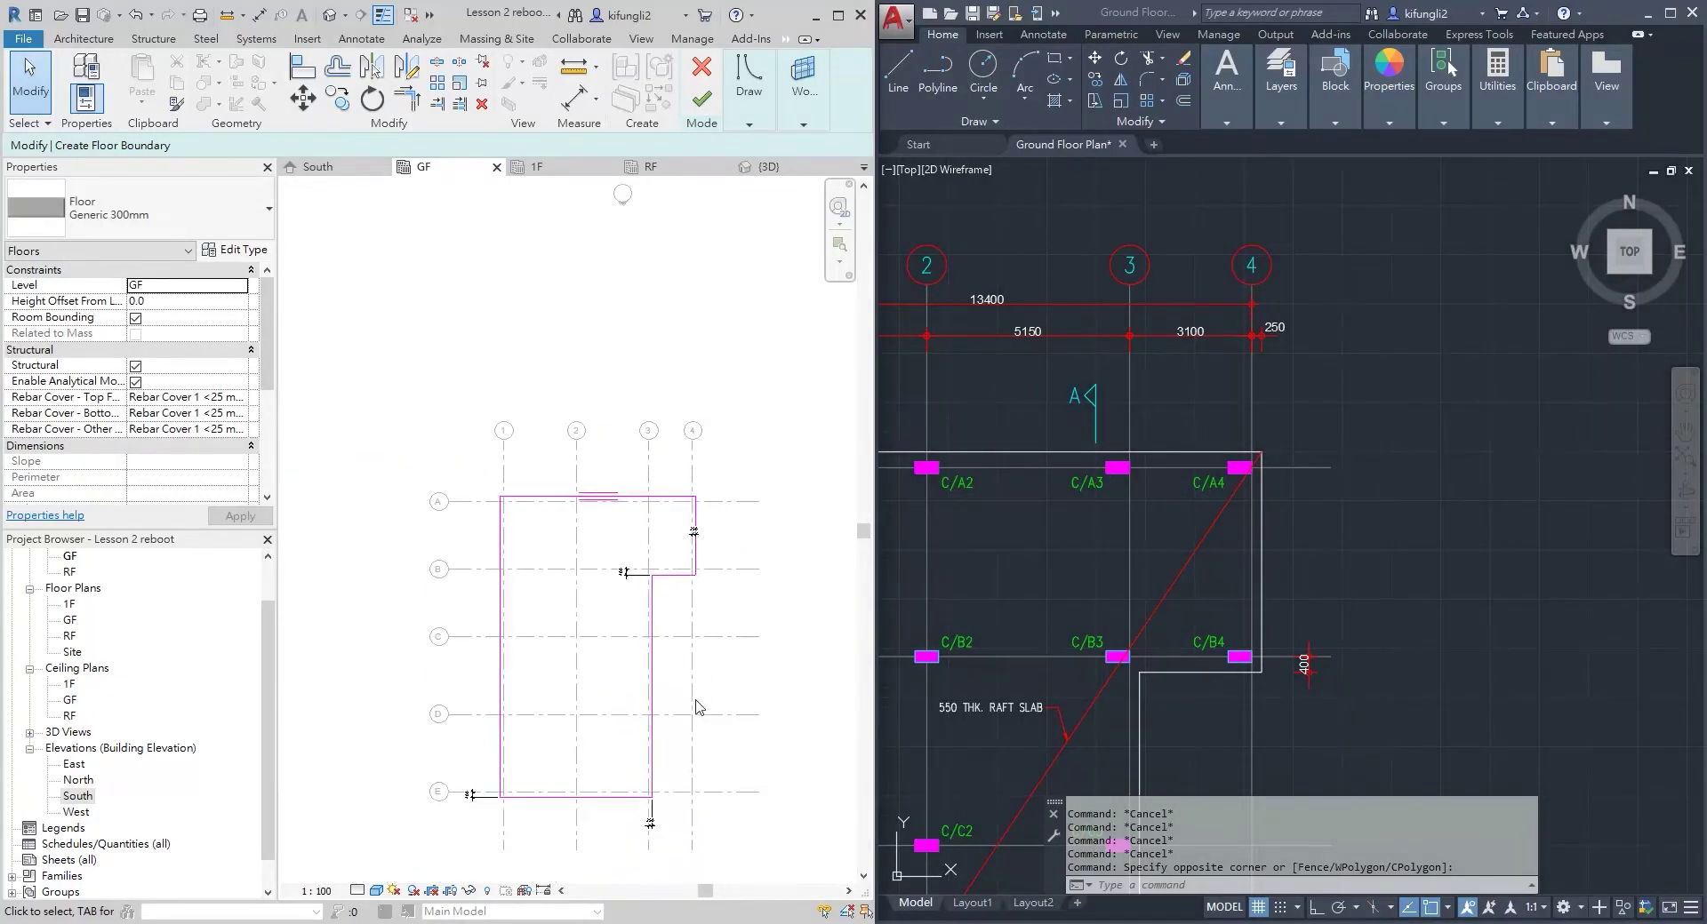
scroll(993, 600, down, 3)
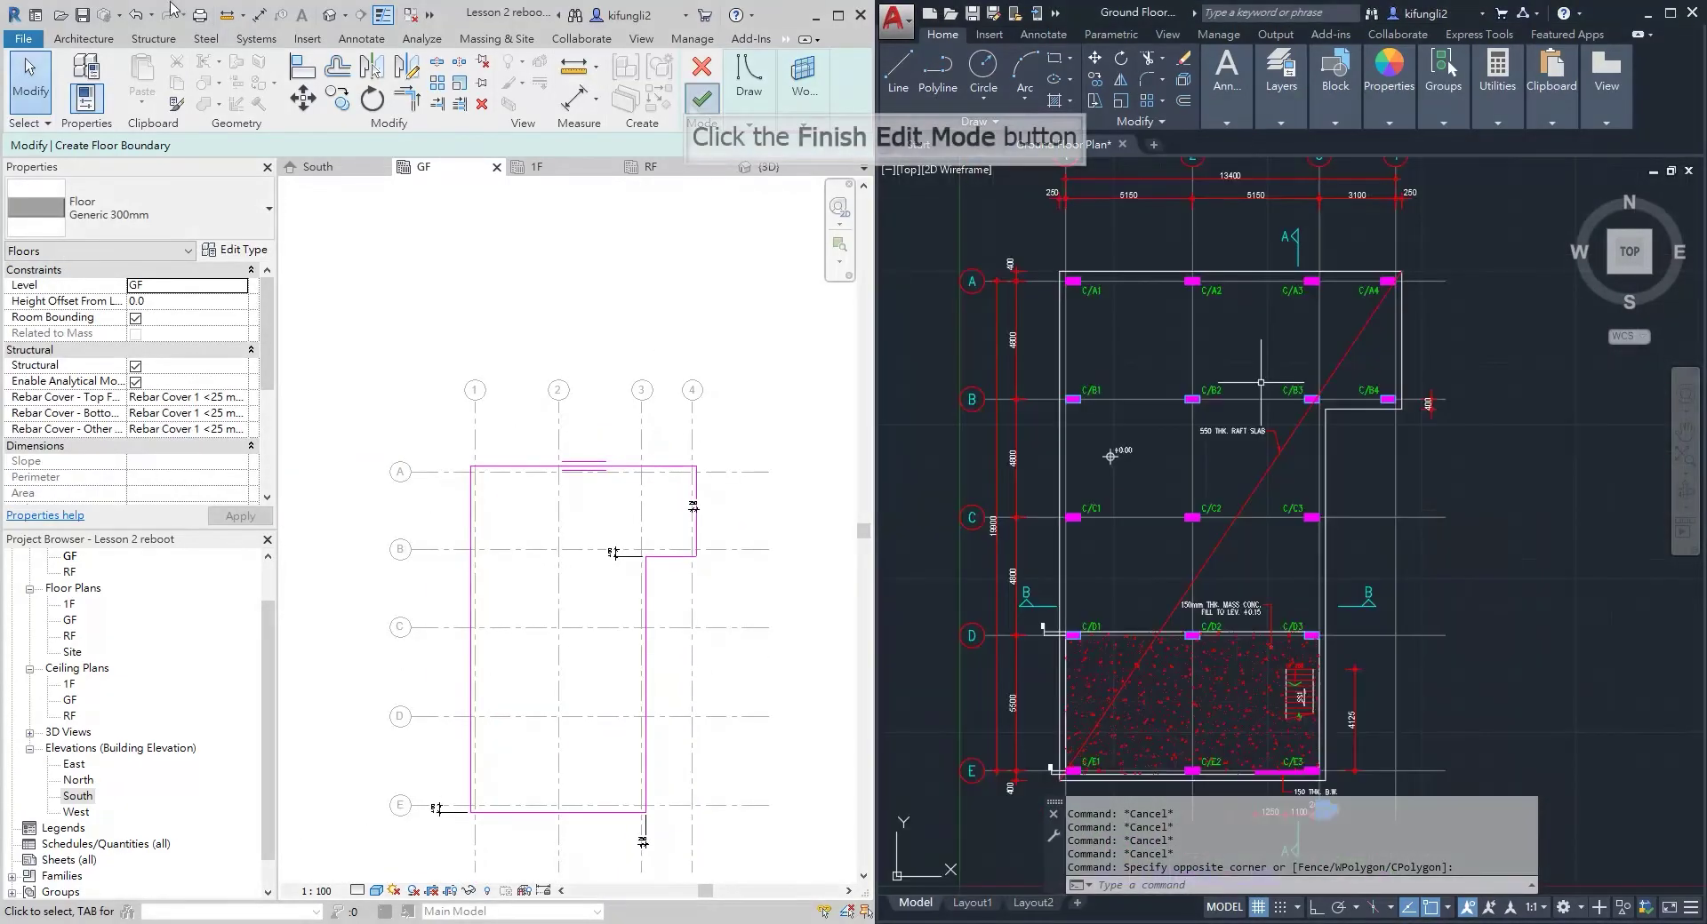
click(700, 101)
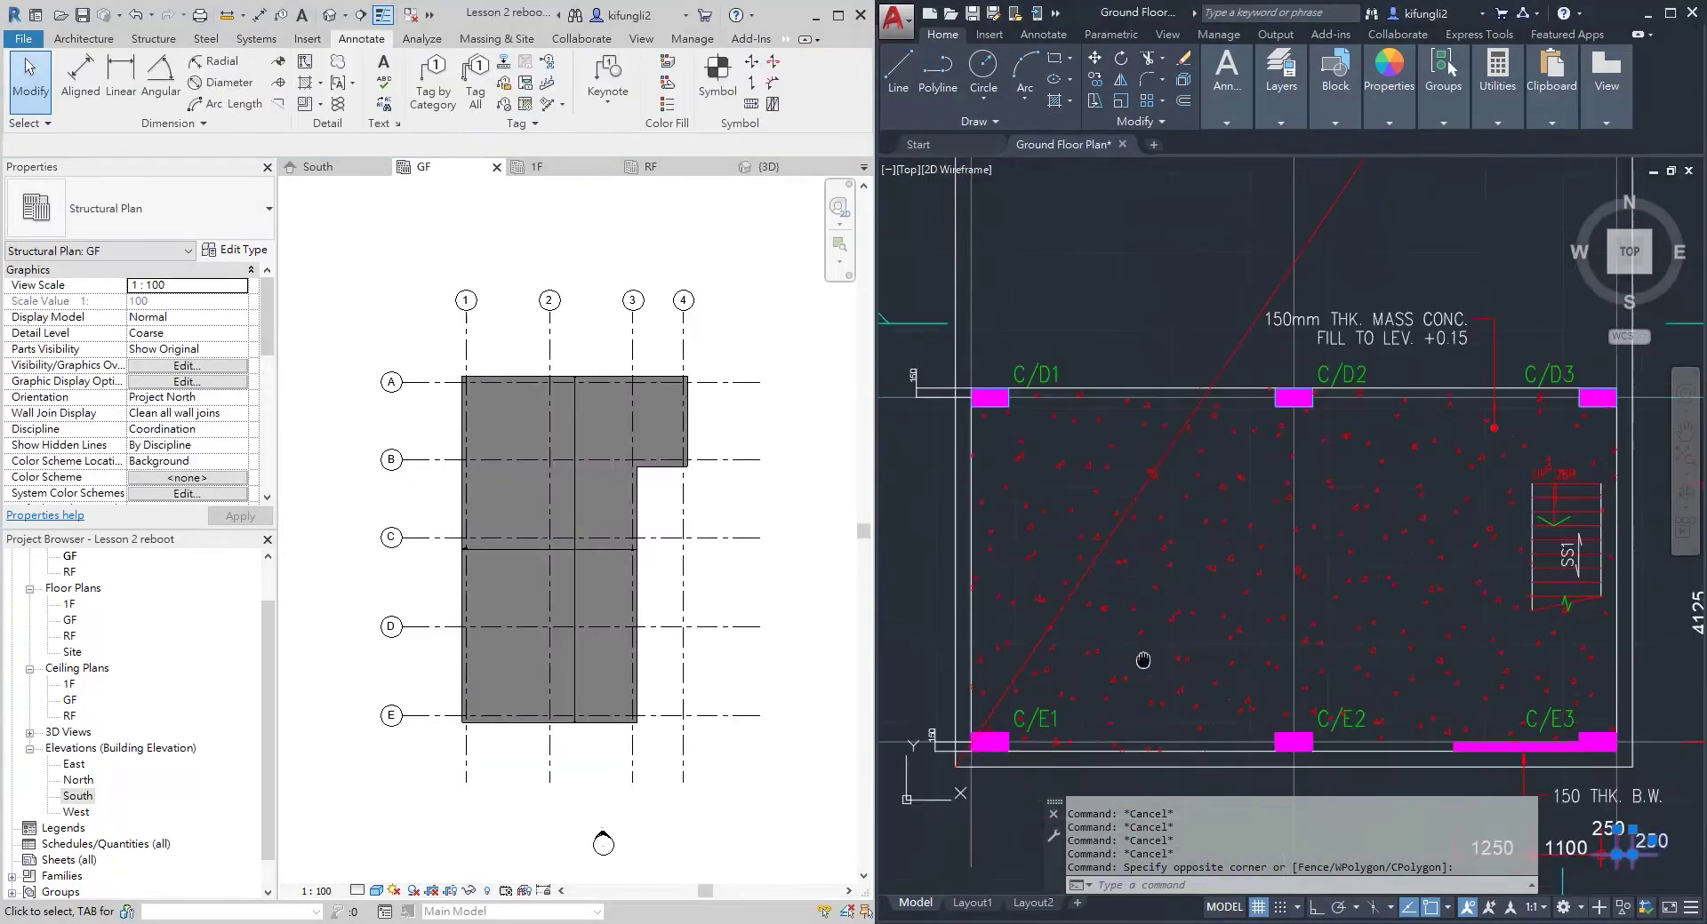
Start a structural floor for the mass concrete fill, with a 150 mm height offset from GF and type Generic 150mm
mouse_move(1144, 661)
middle_down()
mouse_move(1079, 602)
mouse_move(1133, 736)
middle_up()
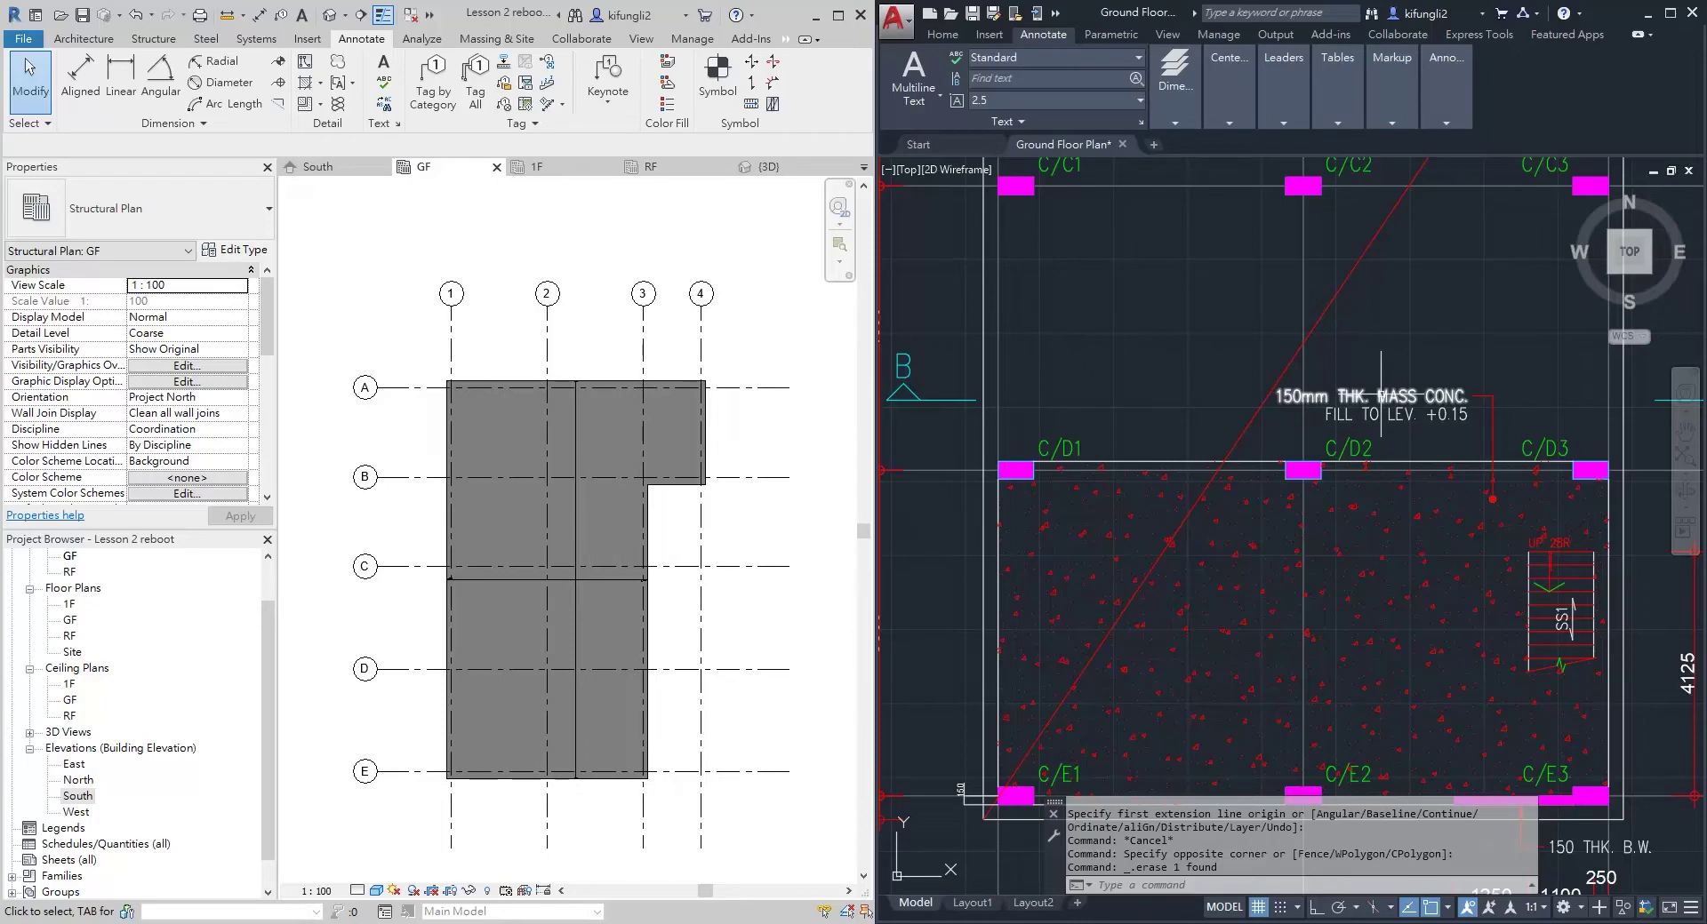
scroll(1226, 545, down, 2)
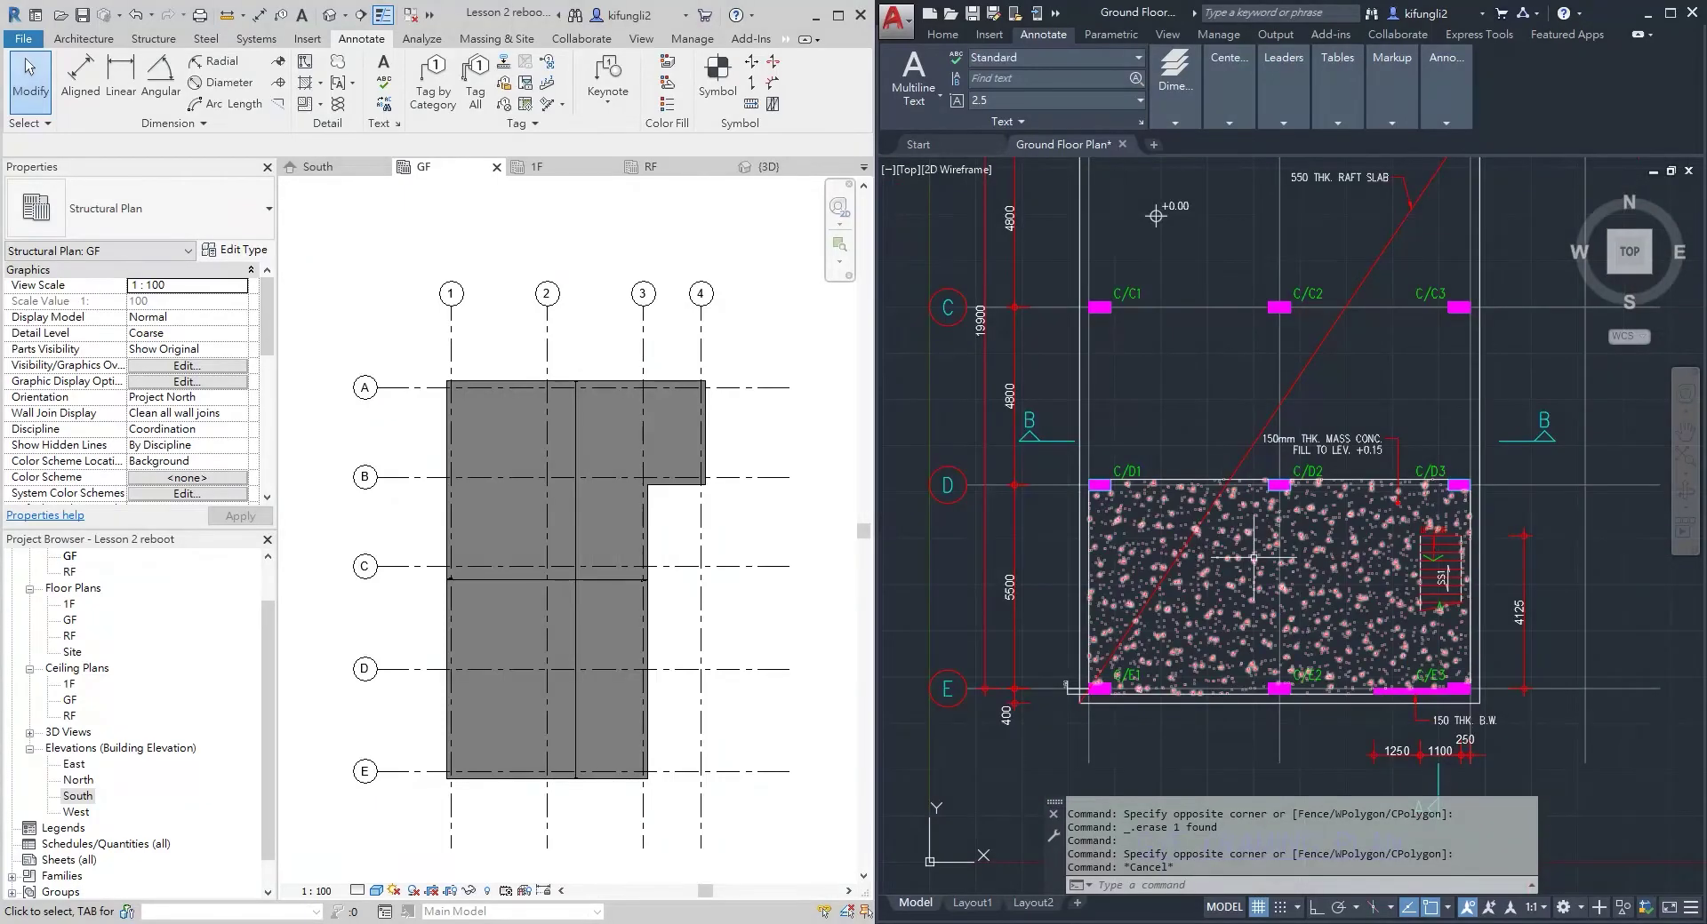
scroll(1038, 537, up, 2)
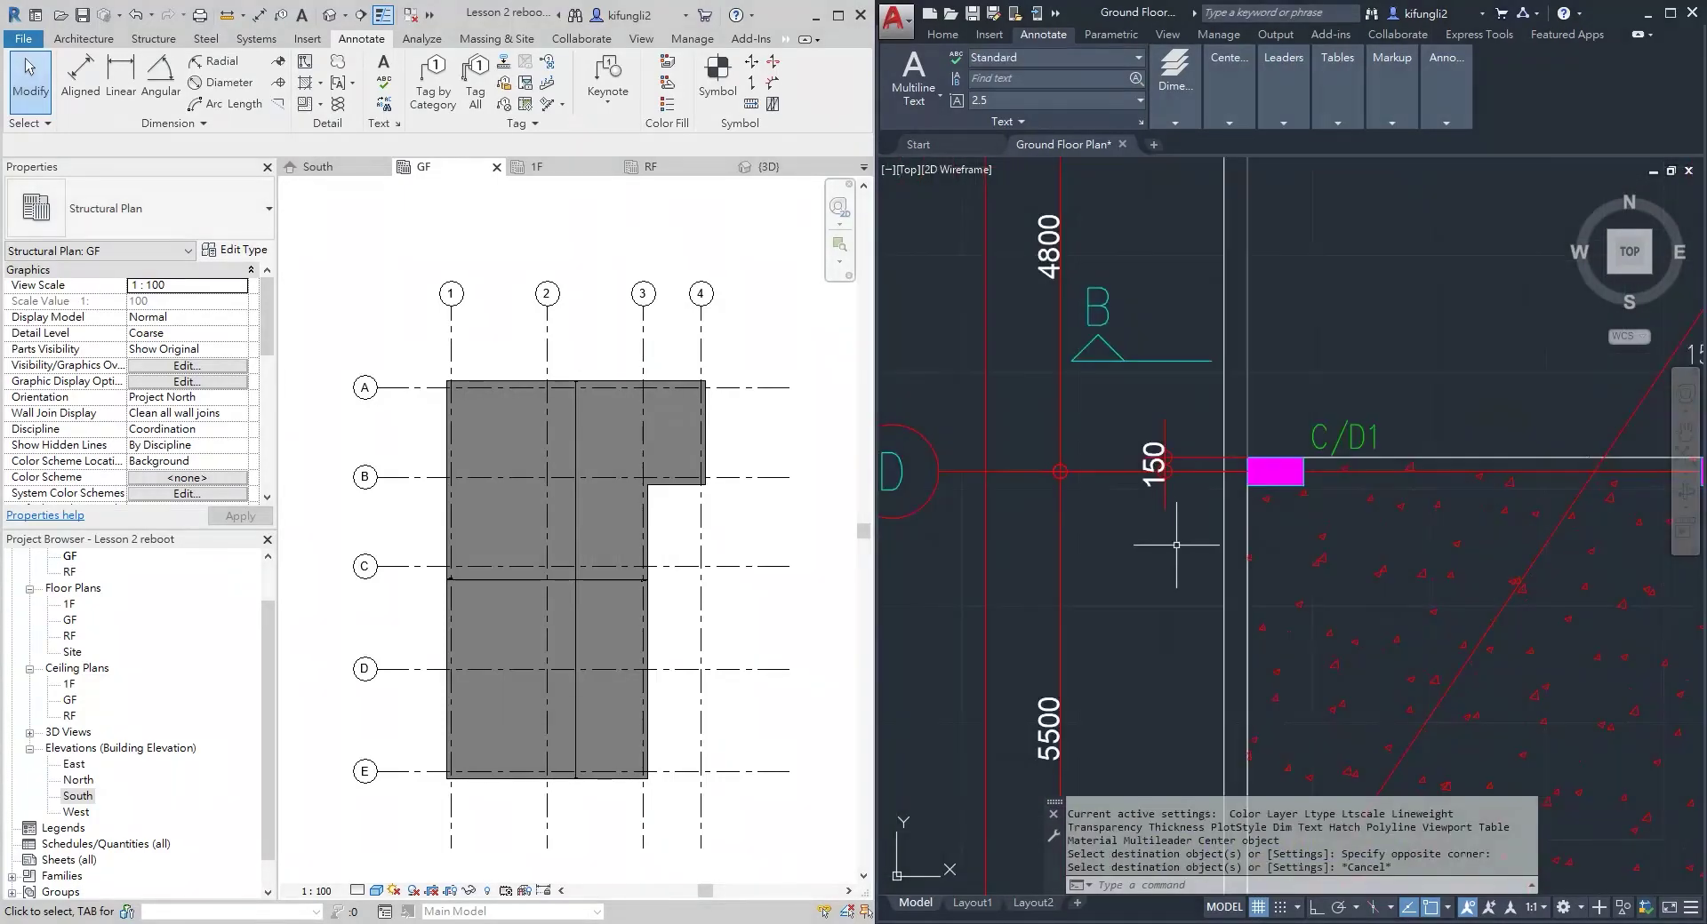
scroll(1139, 508, down, 2)
scroll(1139, 508, down, 2)
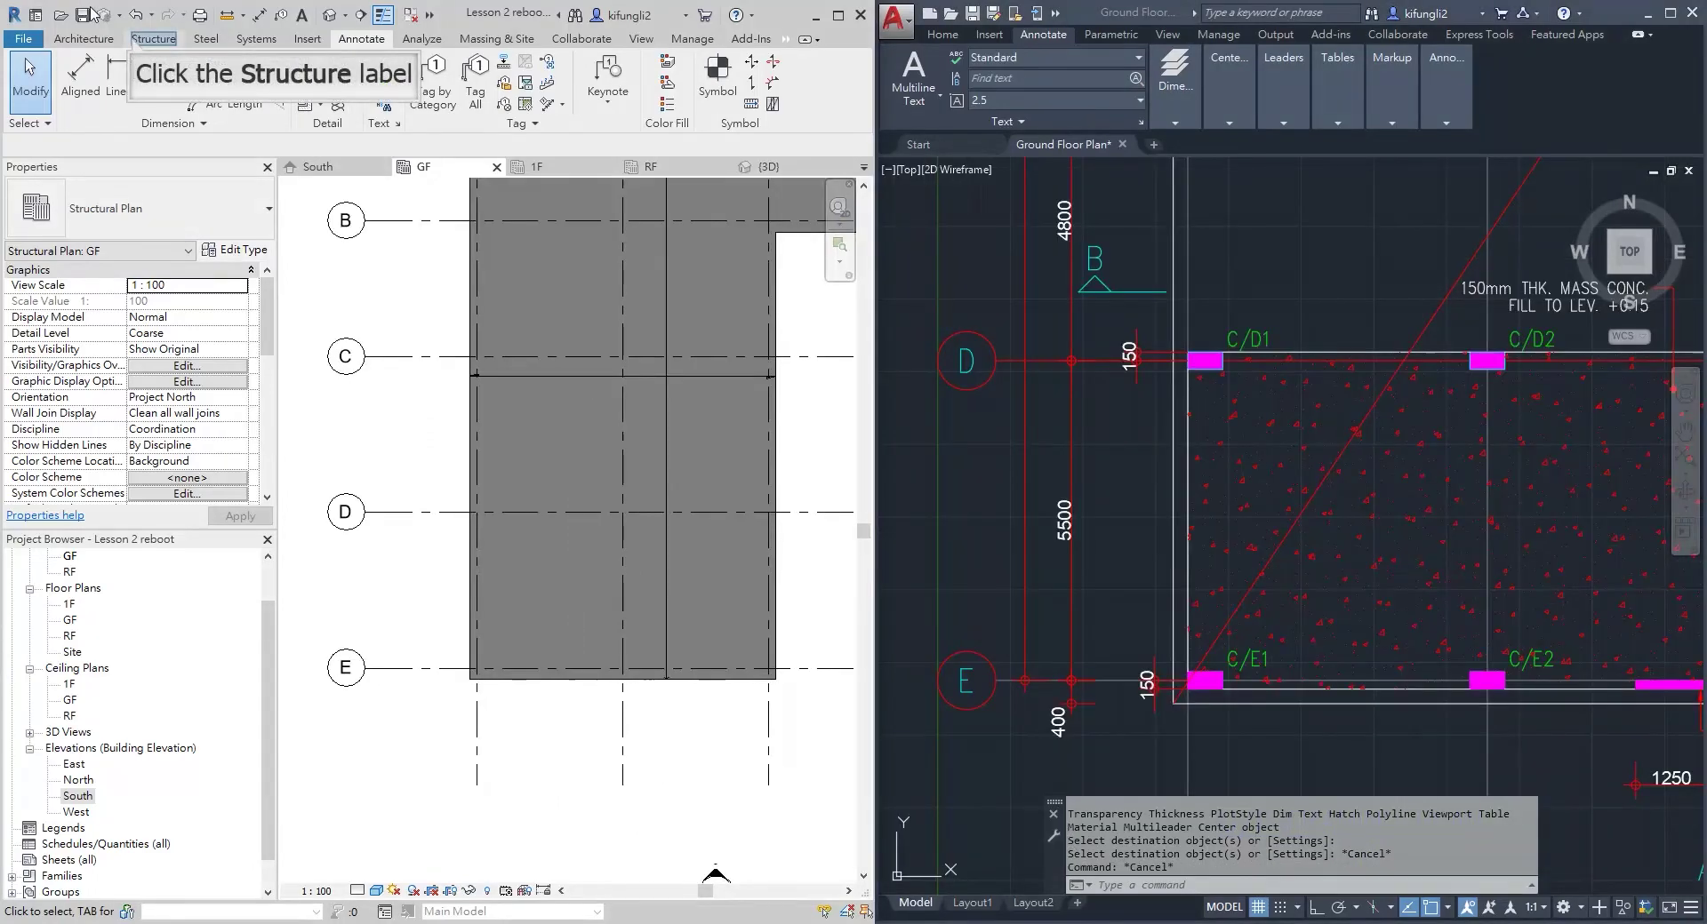
click(128, 42)
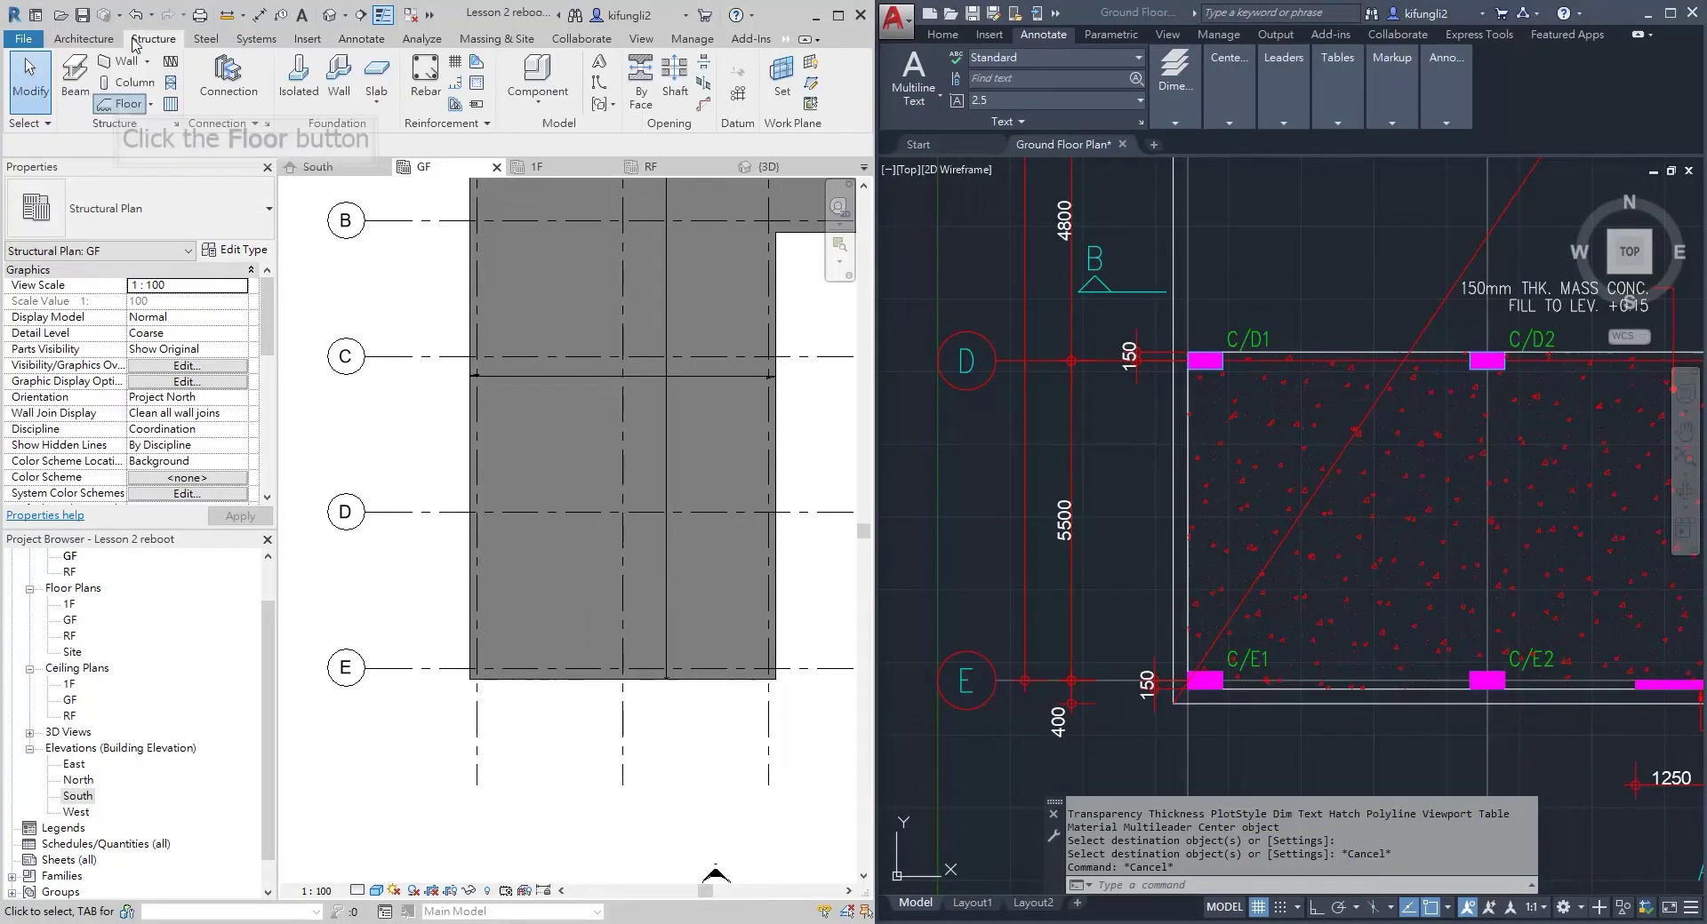
click(123, 105)
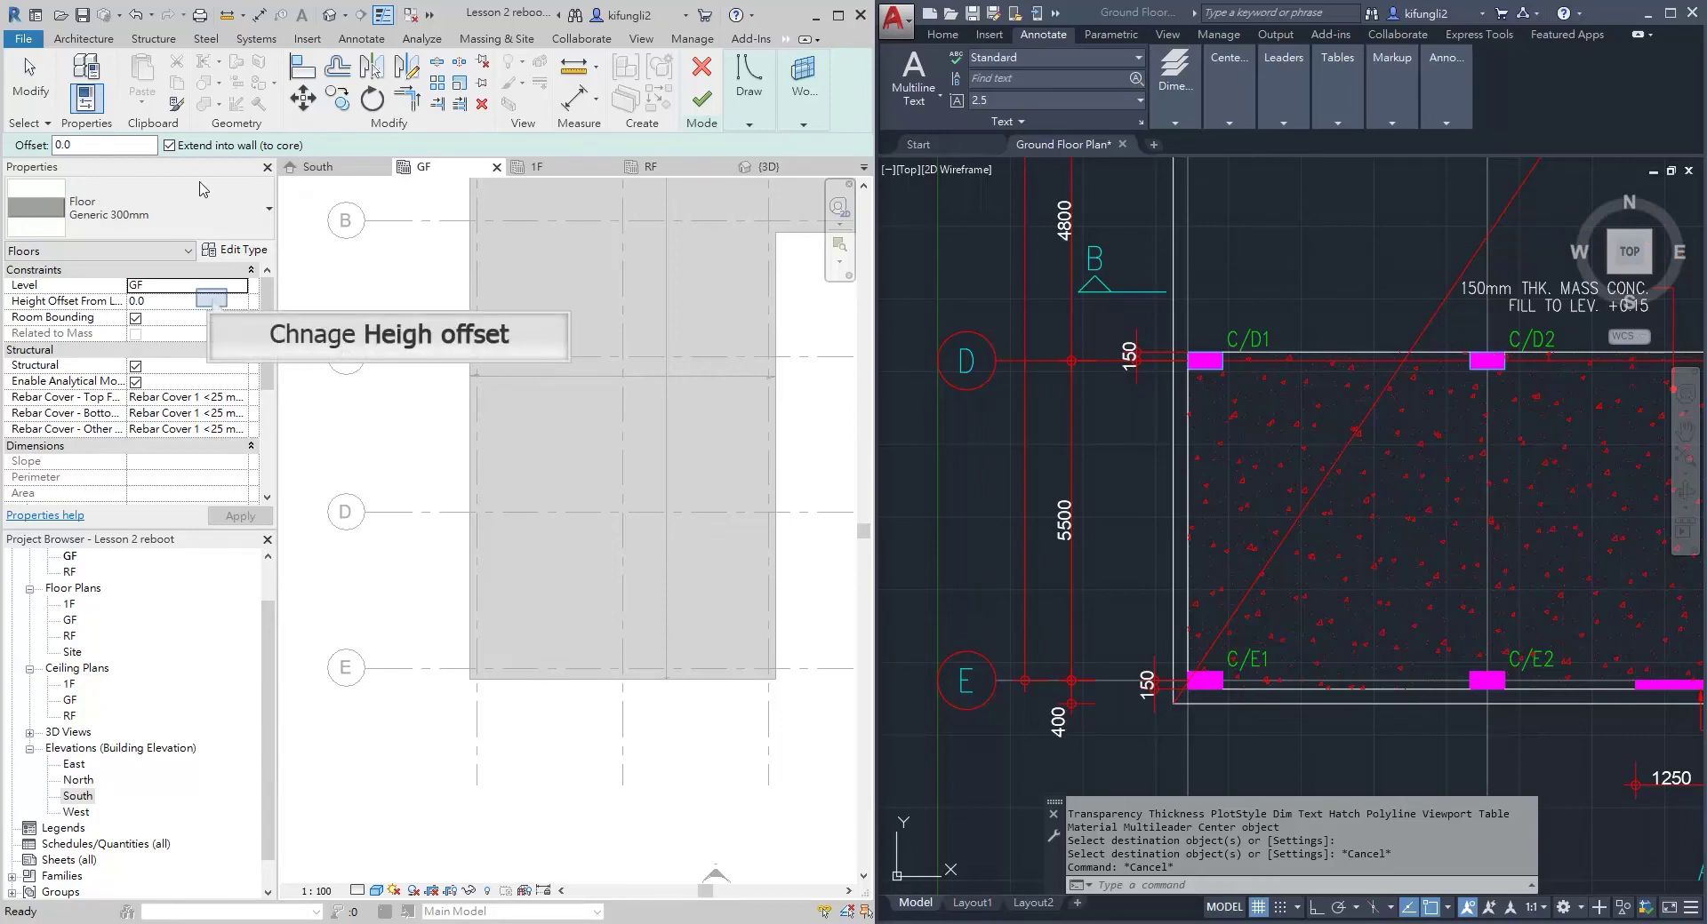
click(214, 301)
text(150)
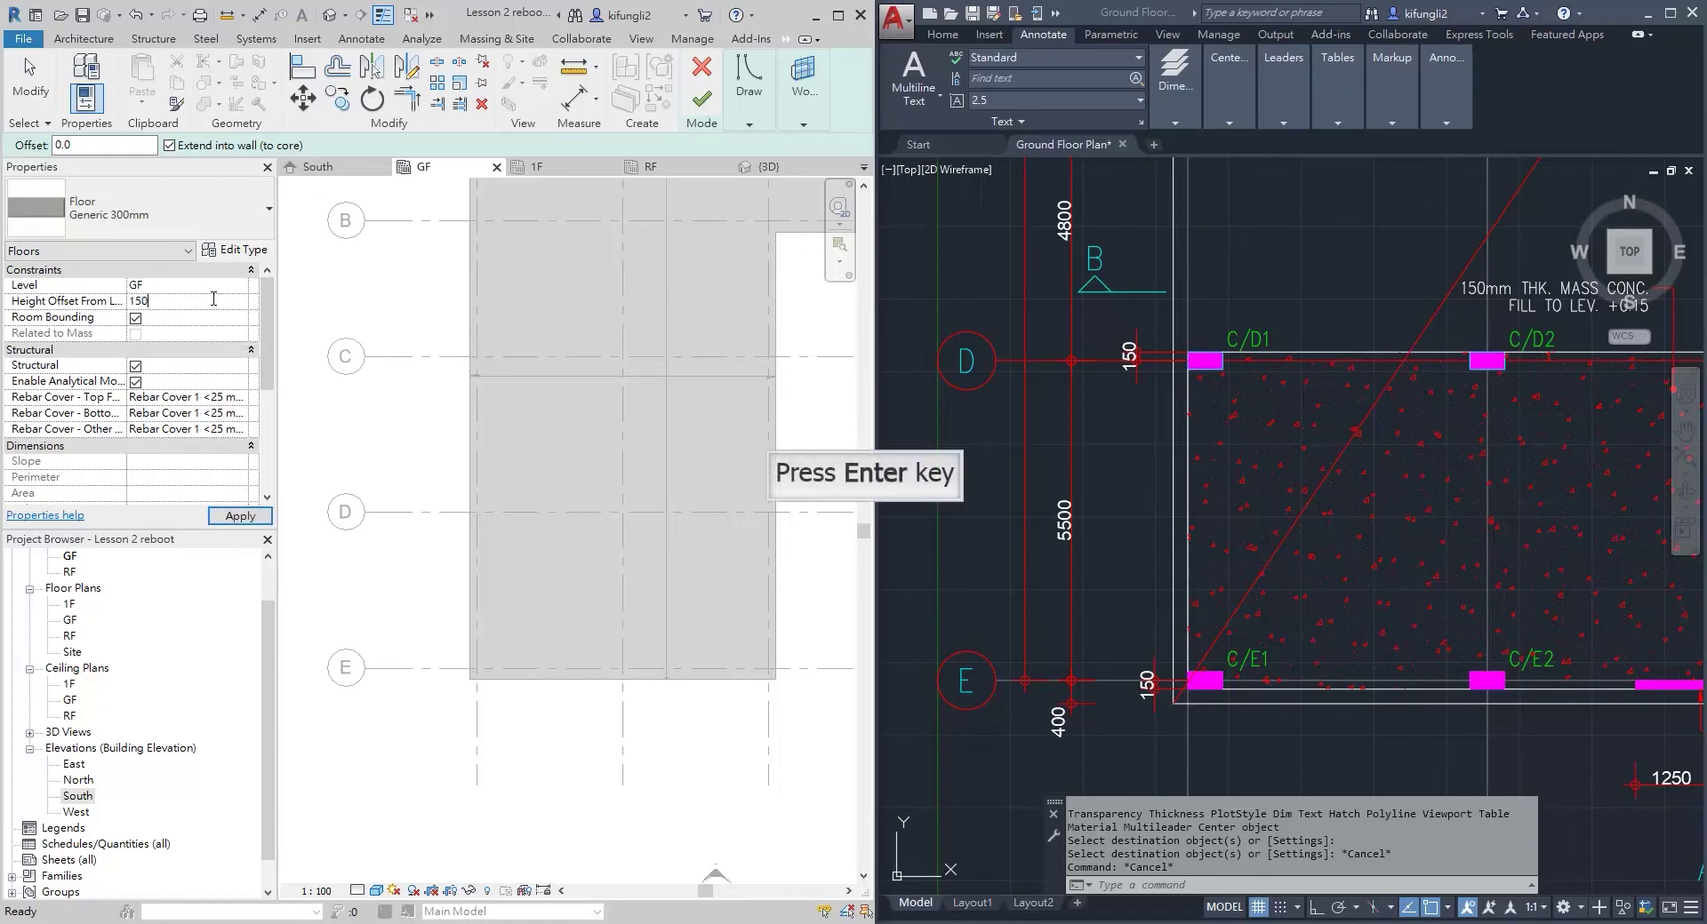
key(Return)
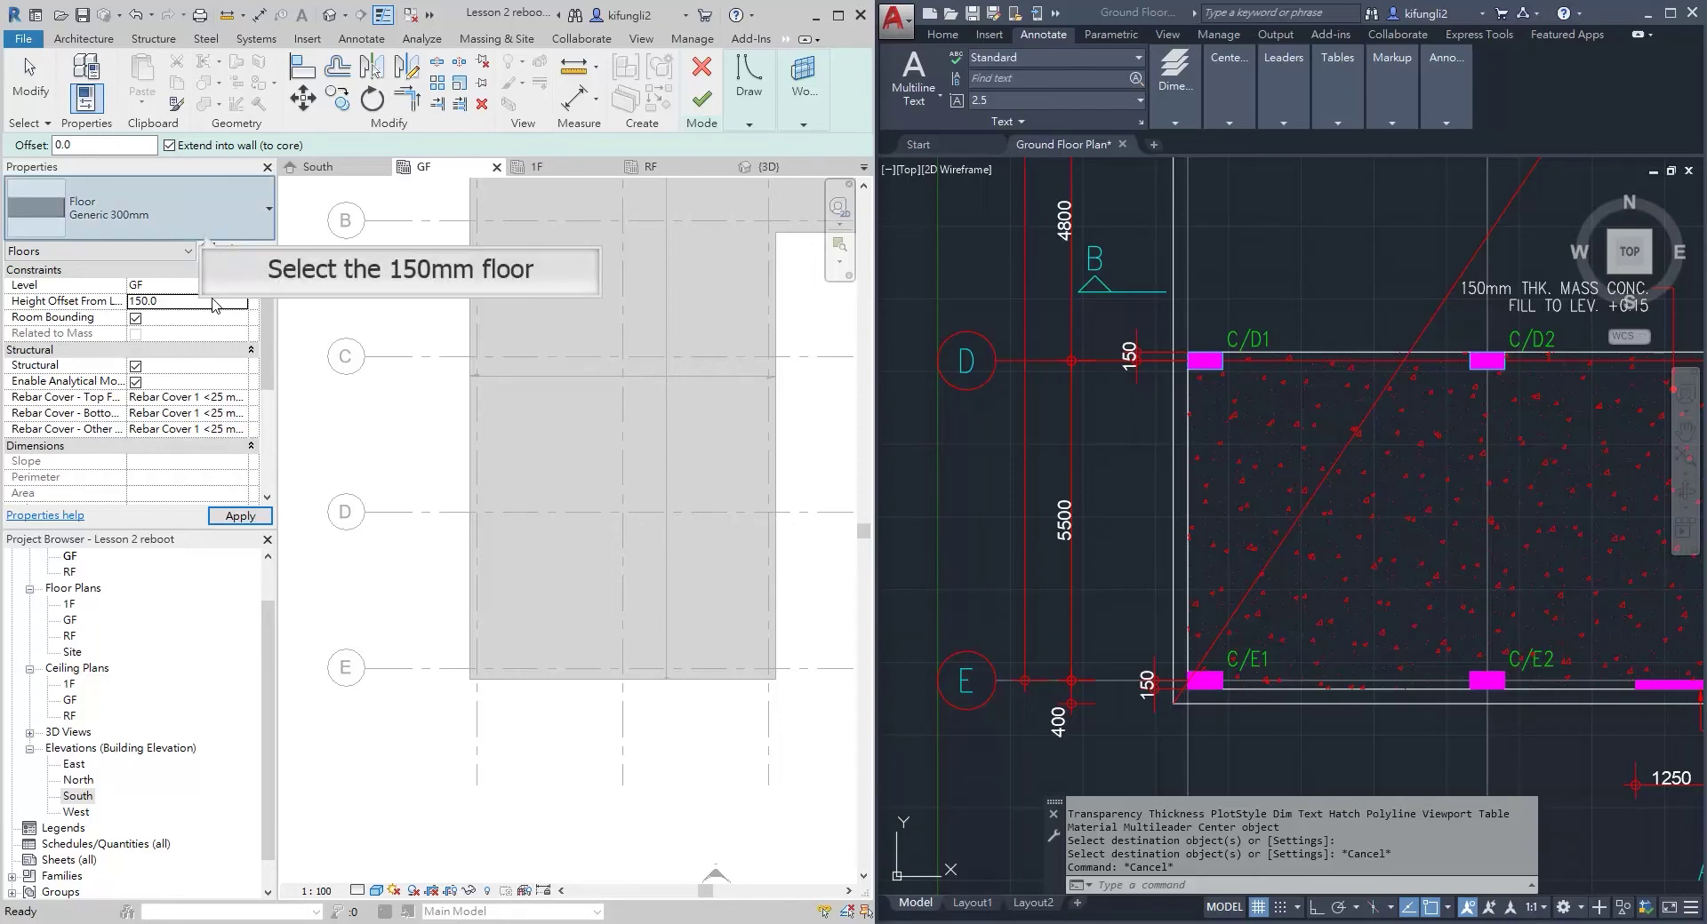
click(203, 236)
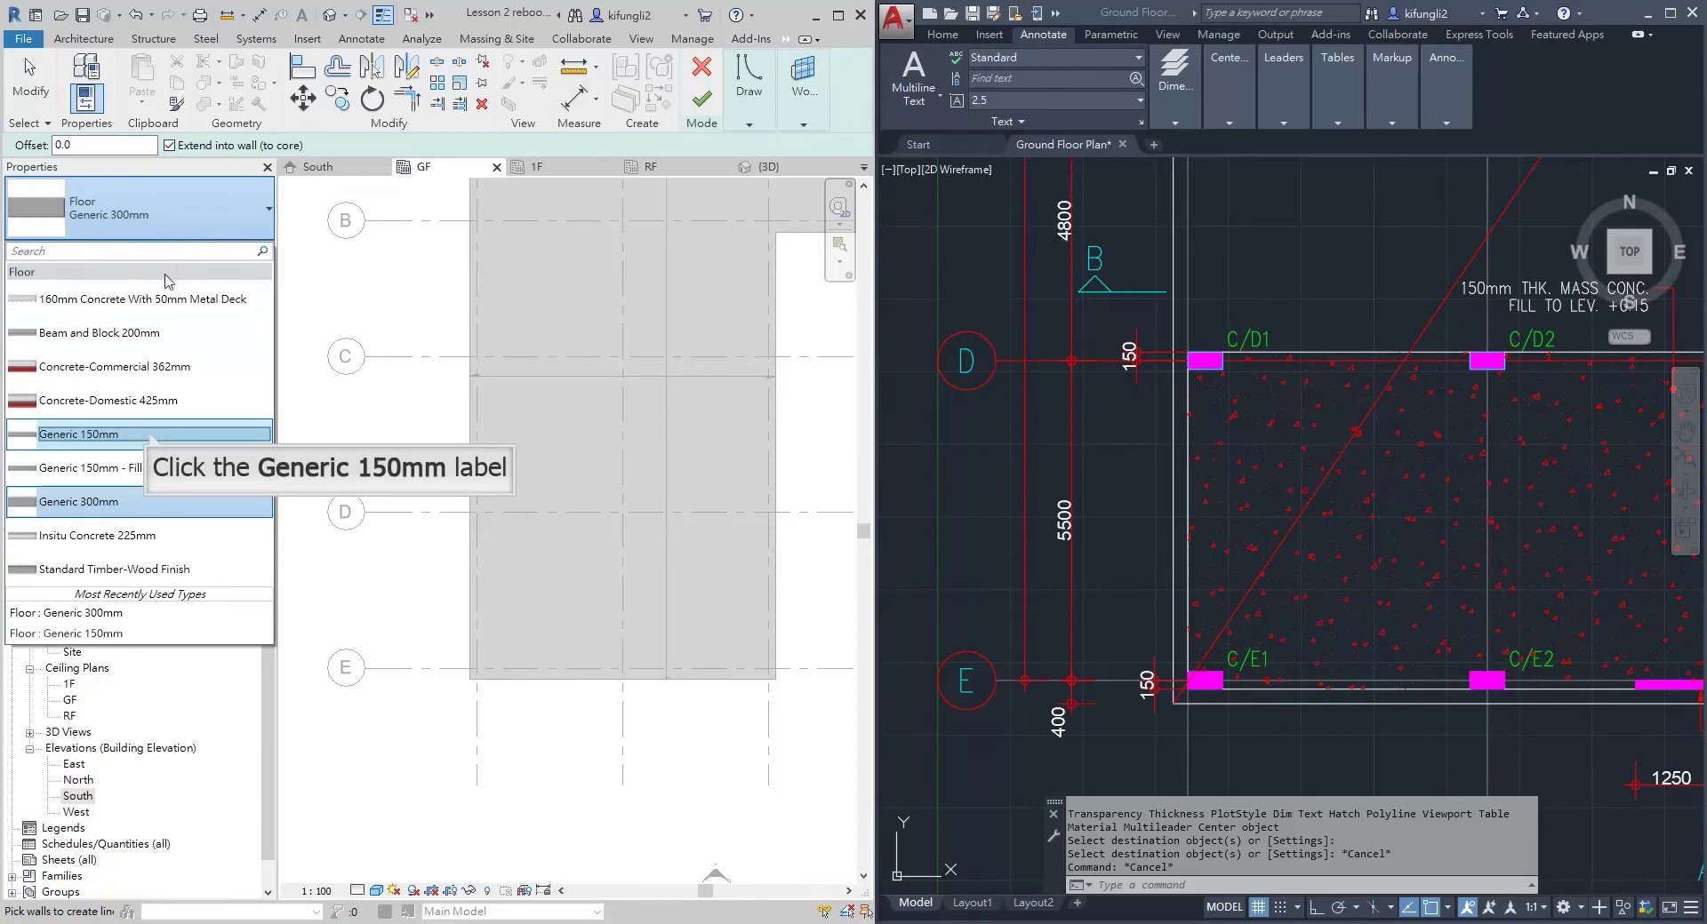
click(151, 438)
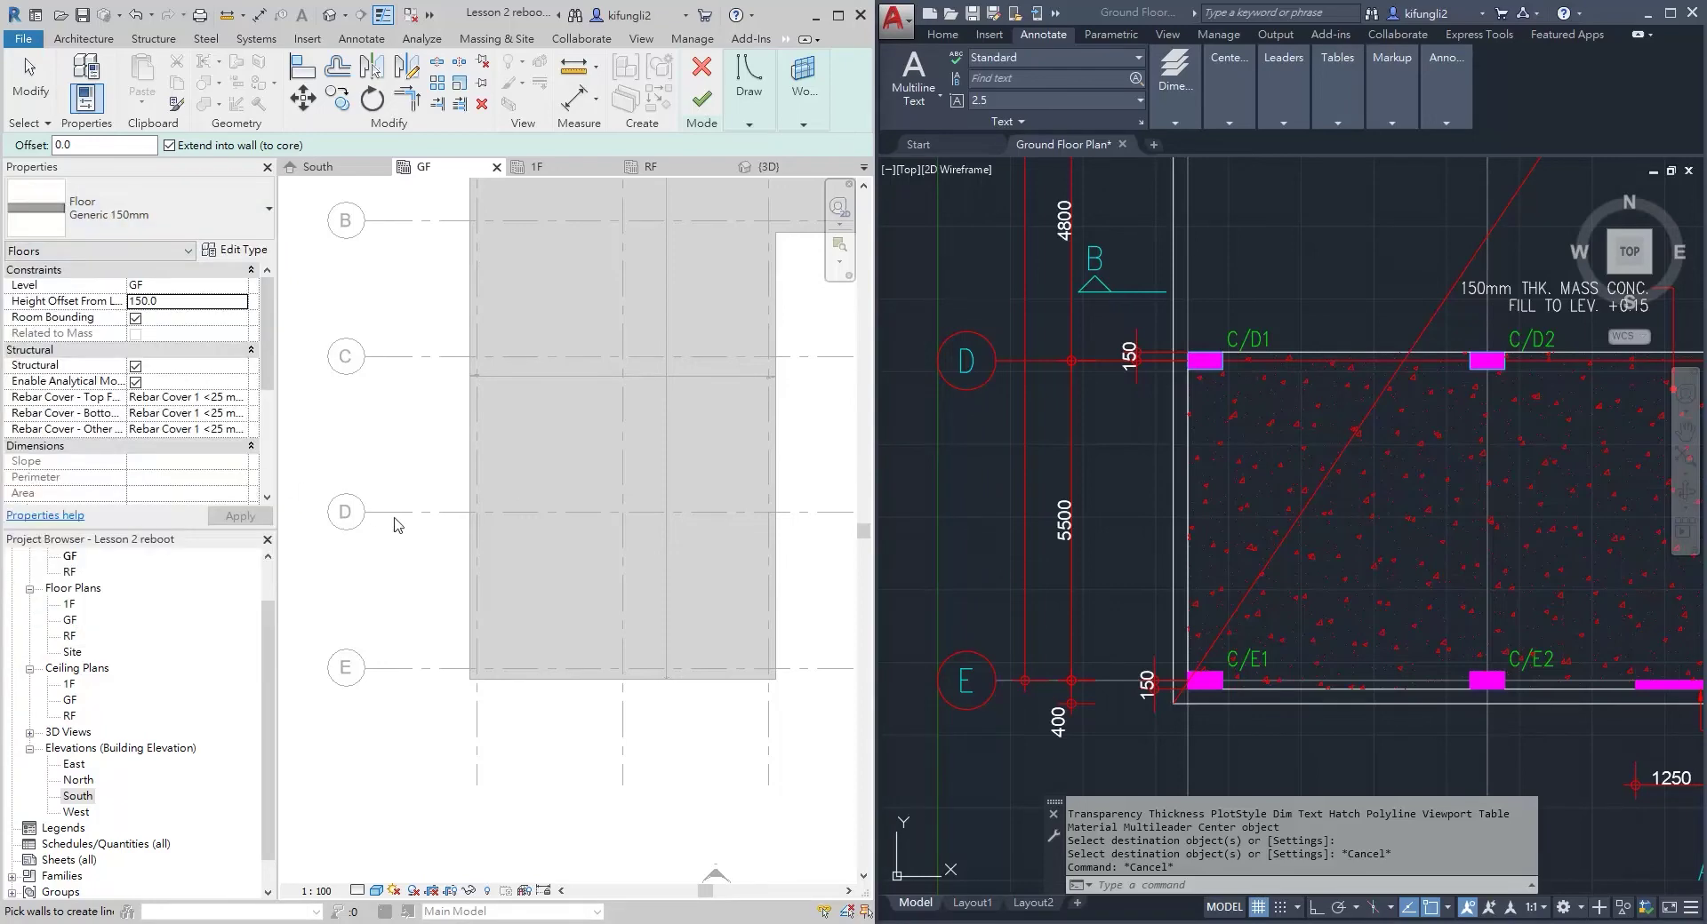
Sketch a vertical boundary line along grid 1 from about 400 mm north of grid D to just south of grid E
scroll(551, 578, up, 1)
click(750, 89)
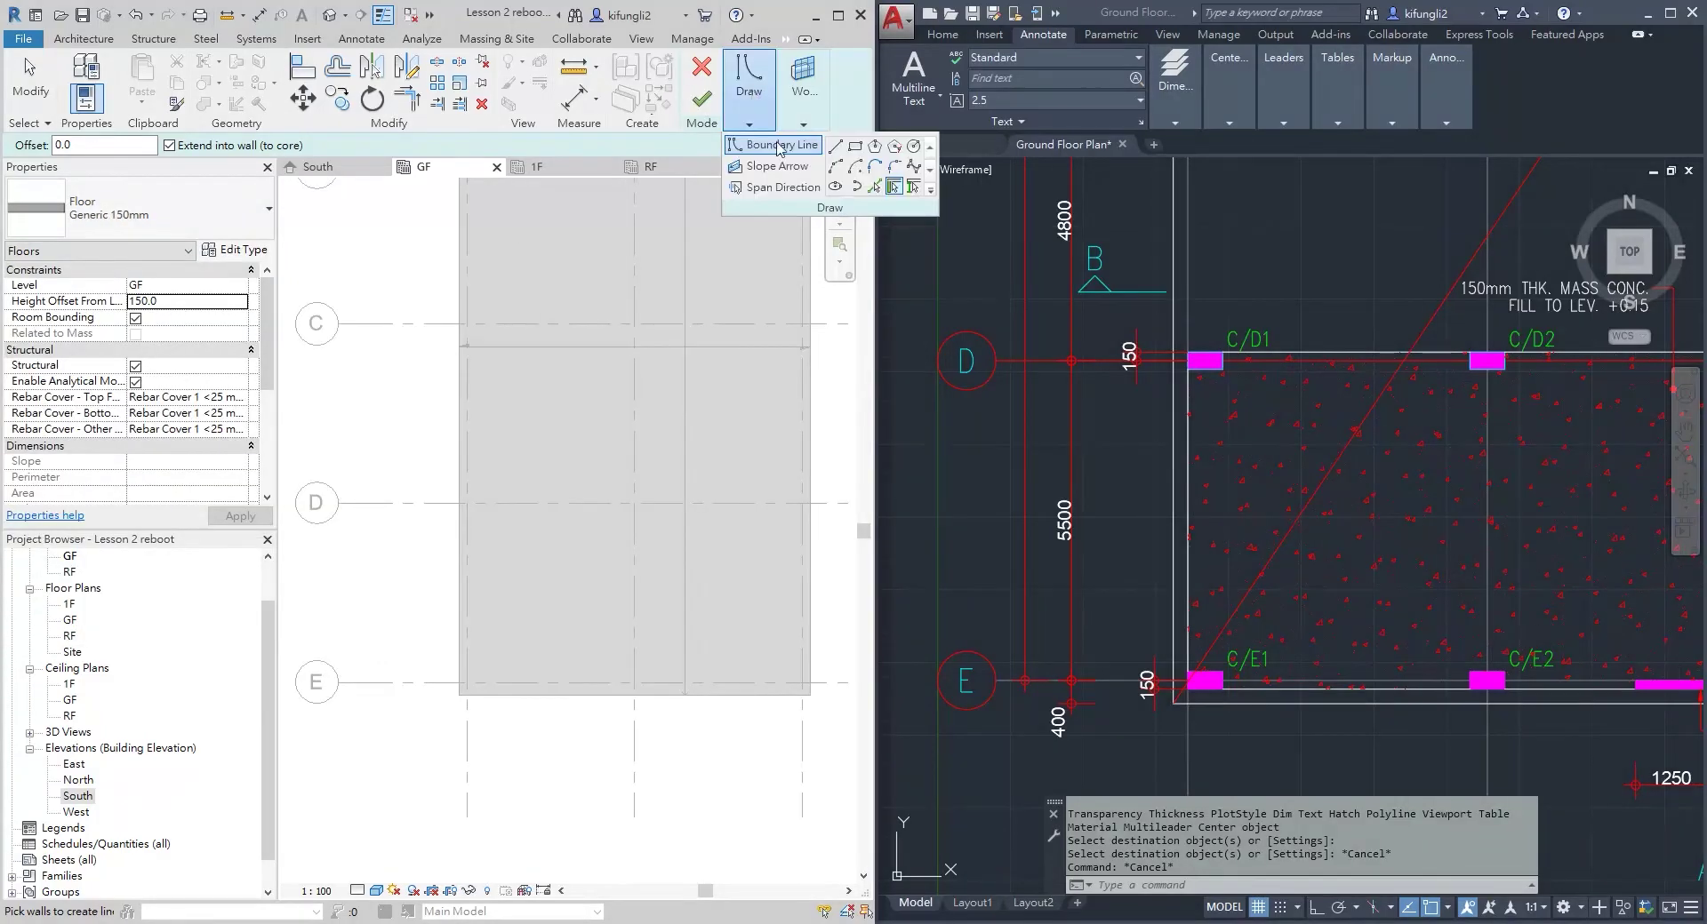
click(840, 149)
scroll(465, 485, up, 1)
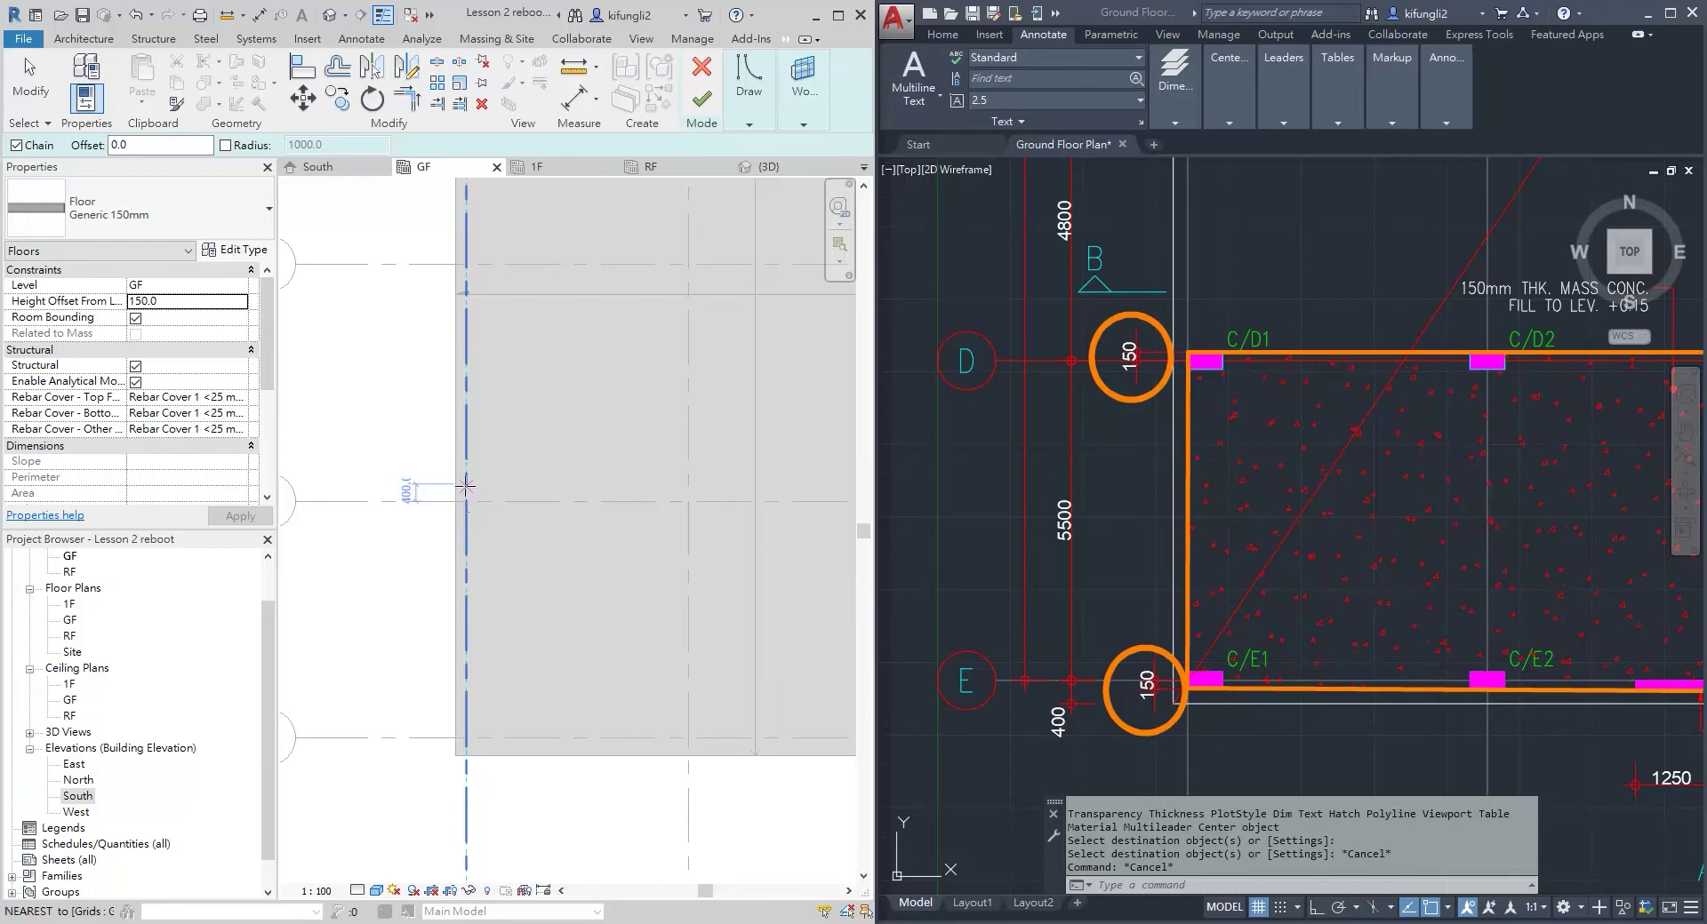
click(465, 486)
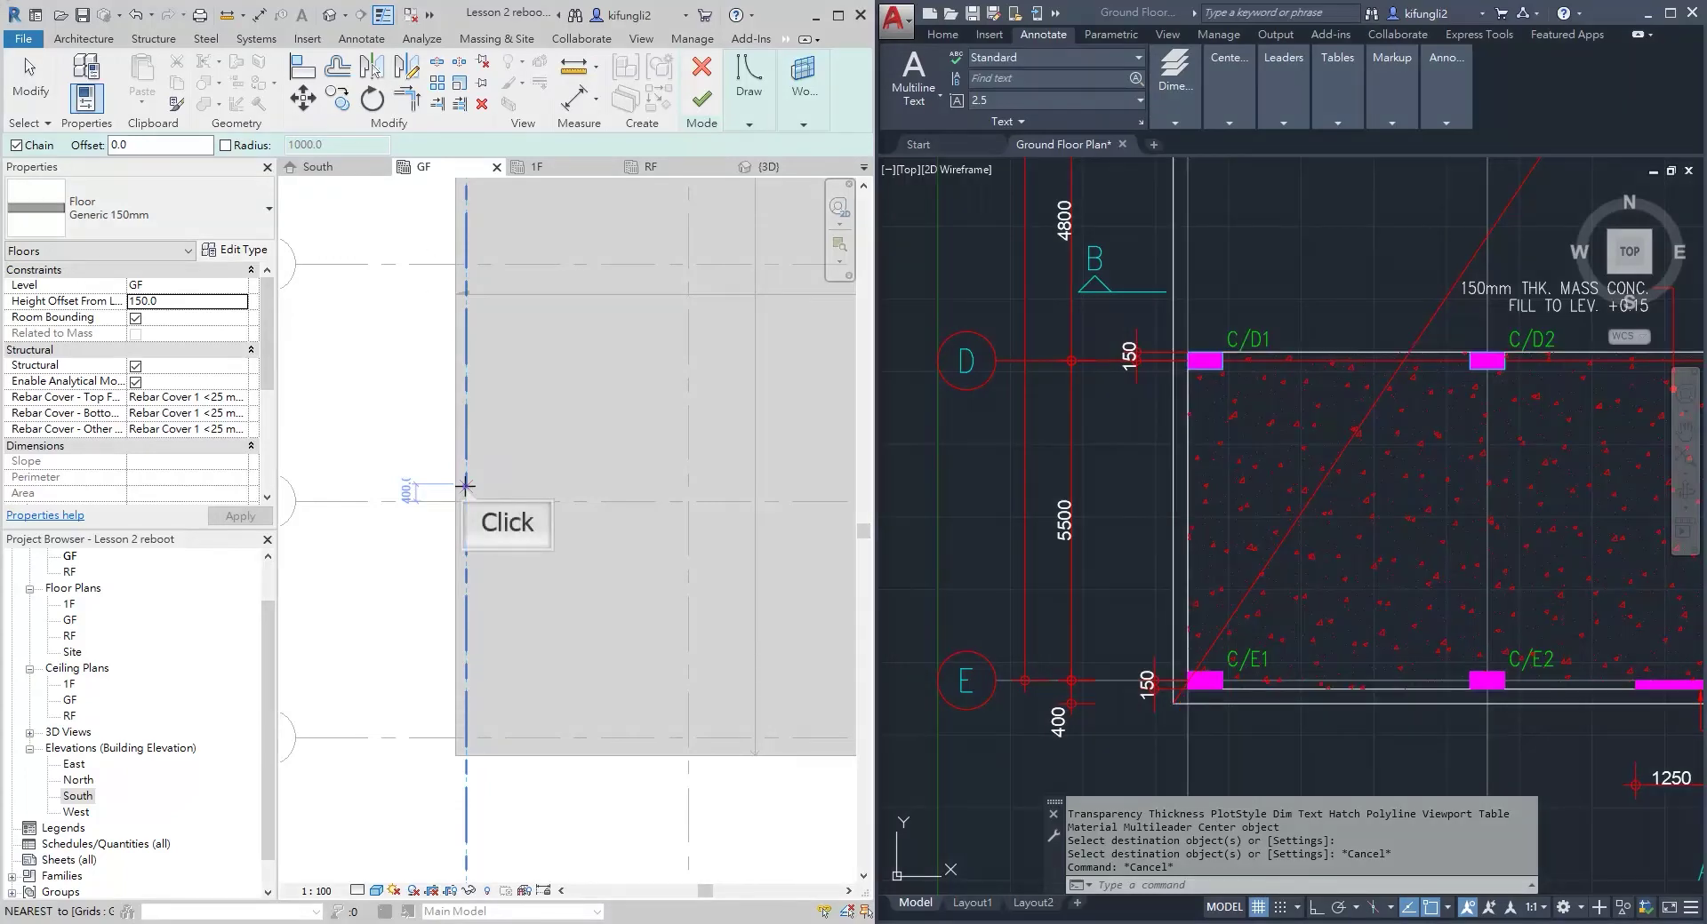
click(463, 749)
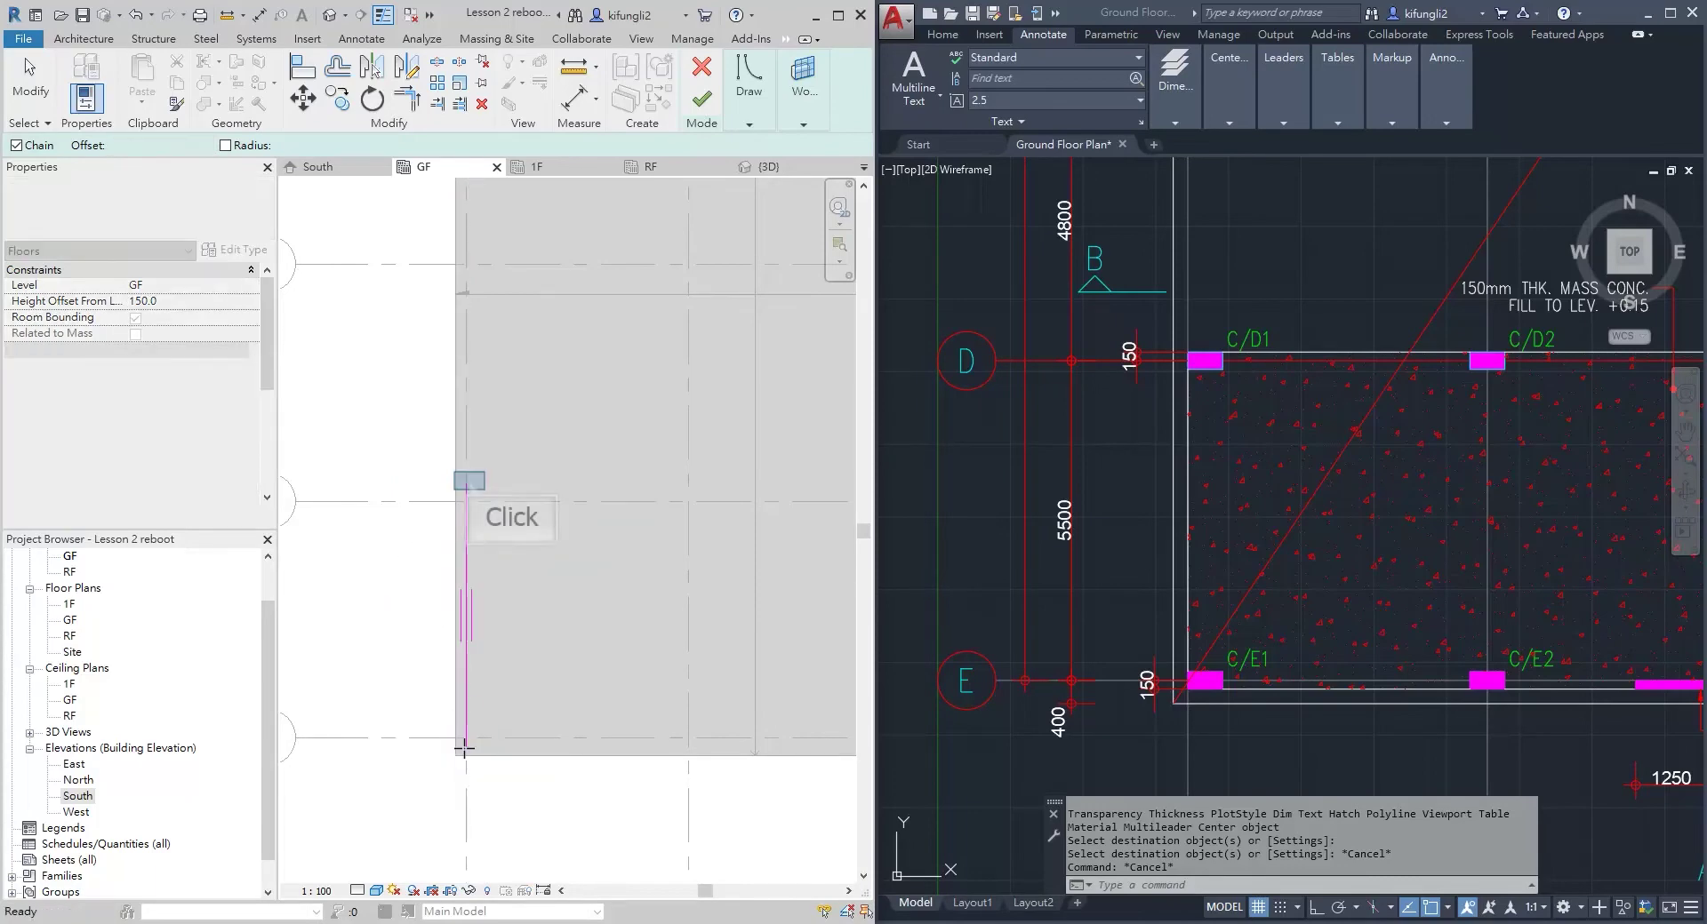
Sketch a horizontal boundary line about 10300 mm long from the grid 1 line's north end to grid 3
click(467, 484)
scroll(790, 485, down, 1)
click(790, 484)
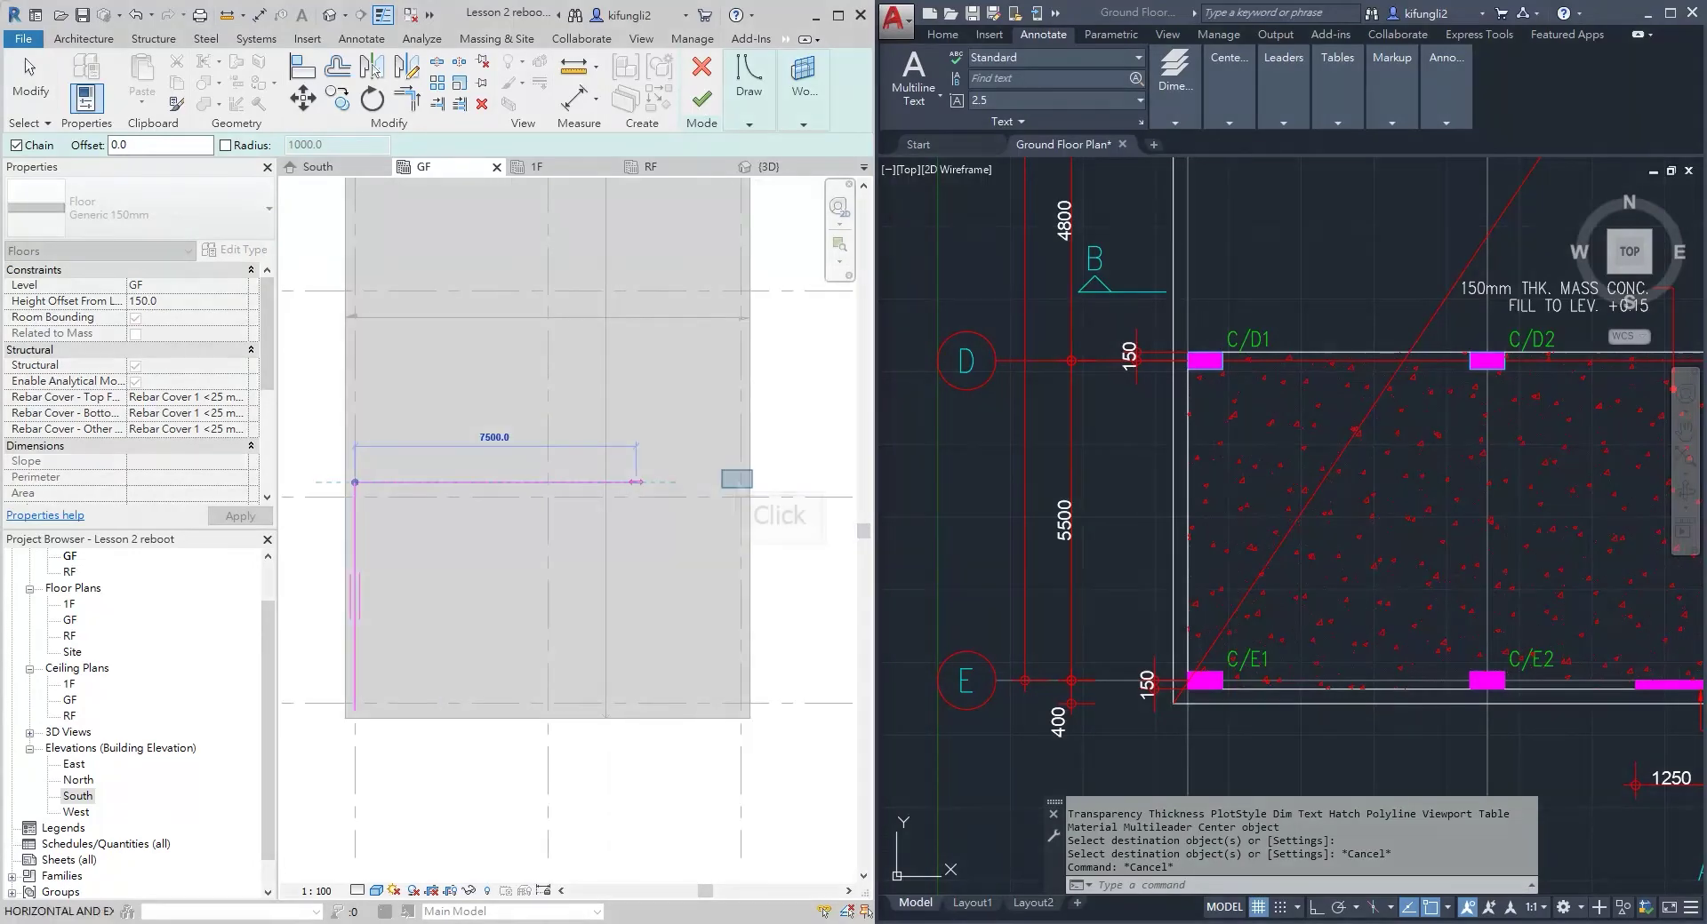
click(738, 480)
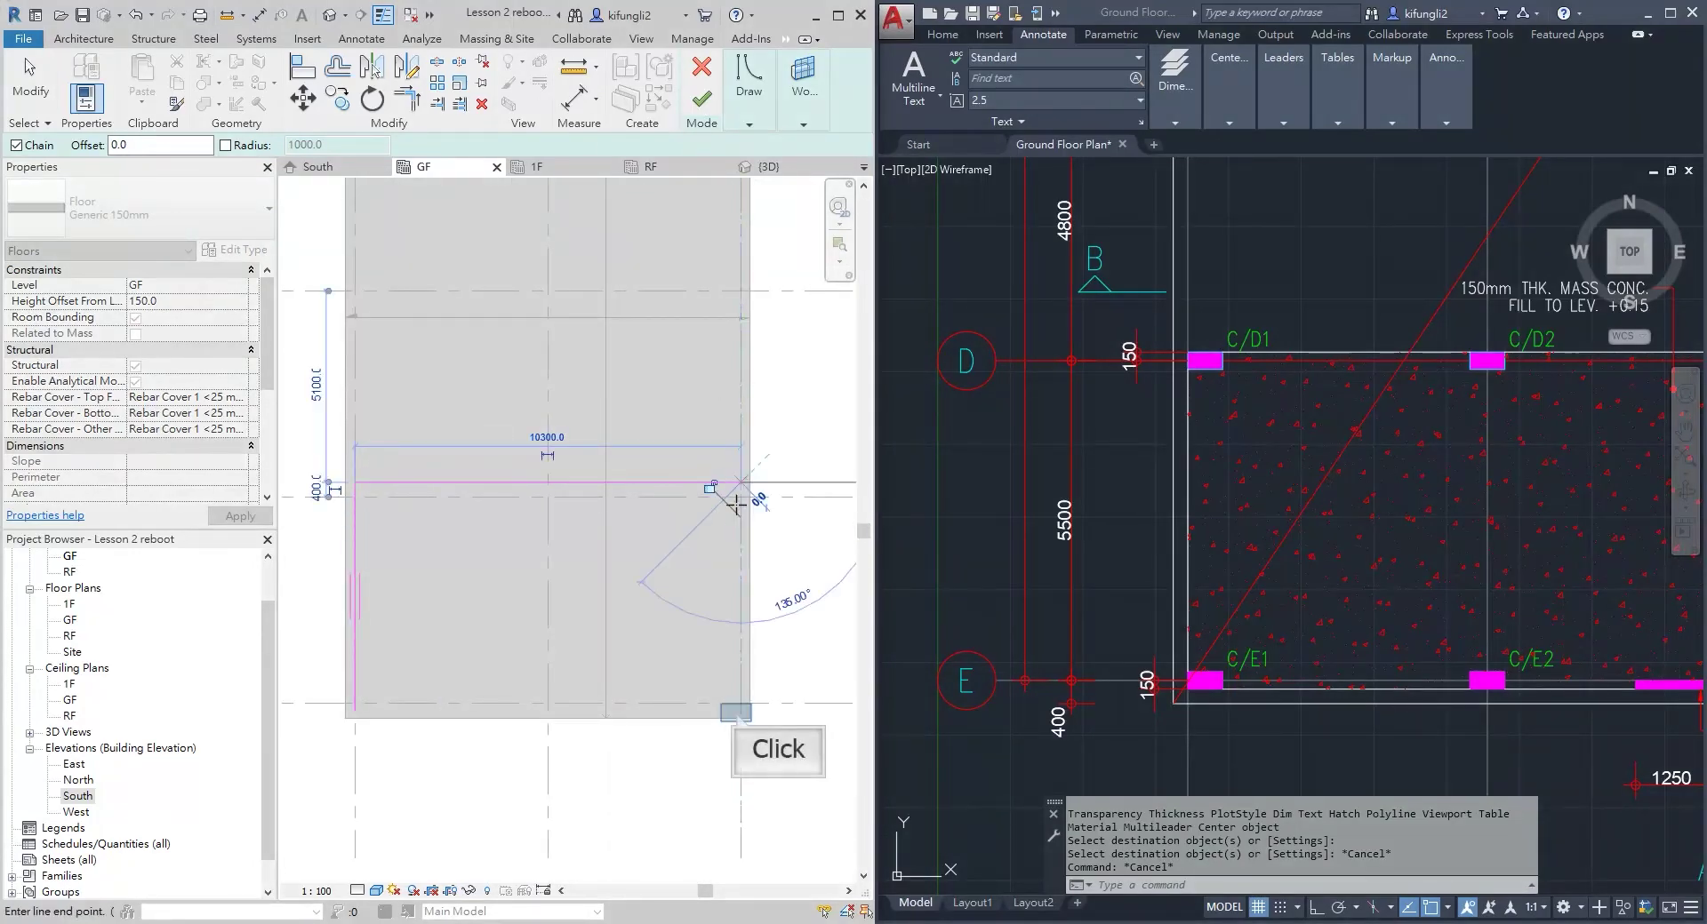
Close the fill outline with a boundary line down grid 3 and a horizontal line just south of grid E
click(737, 711)
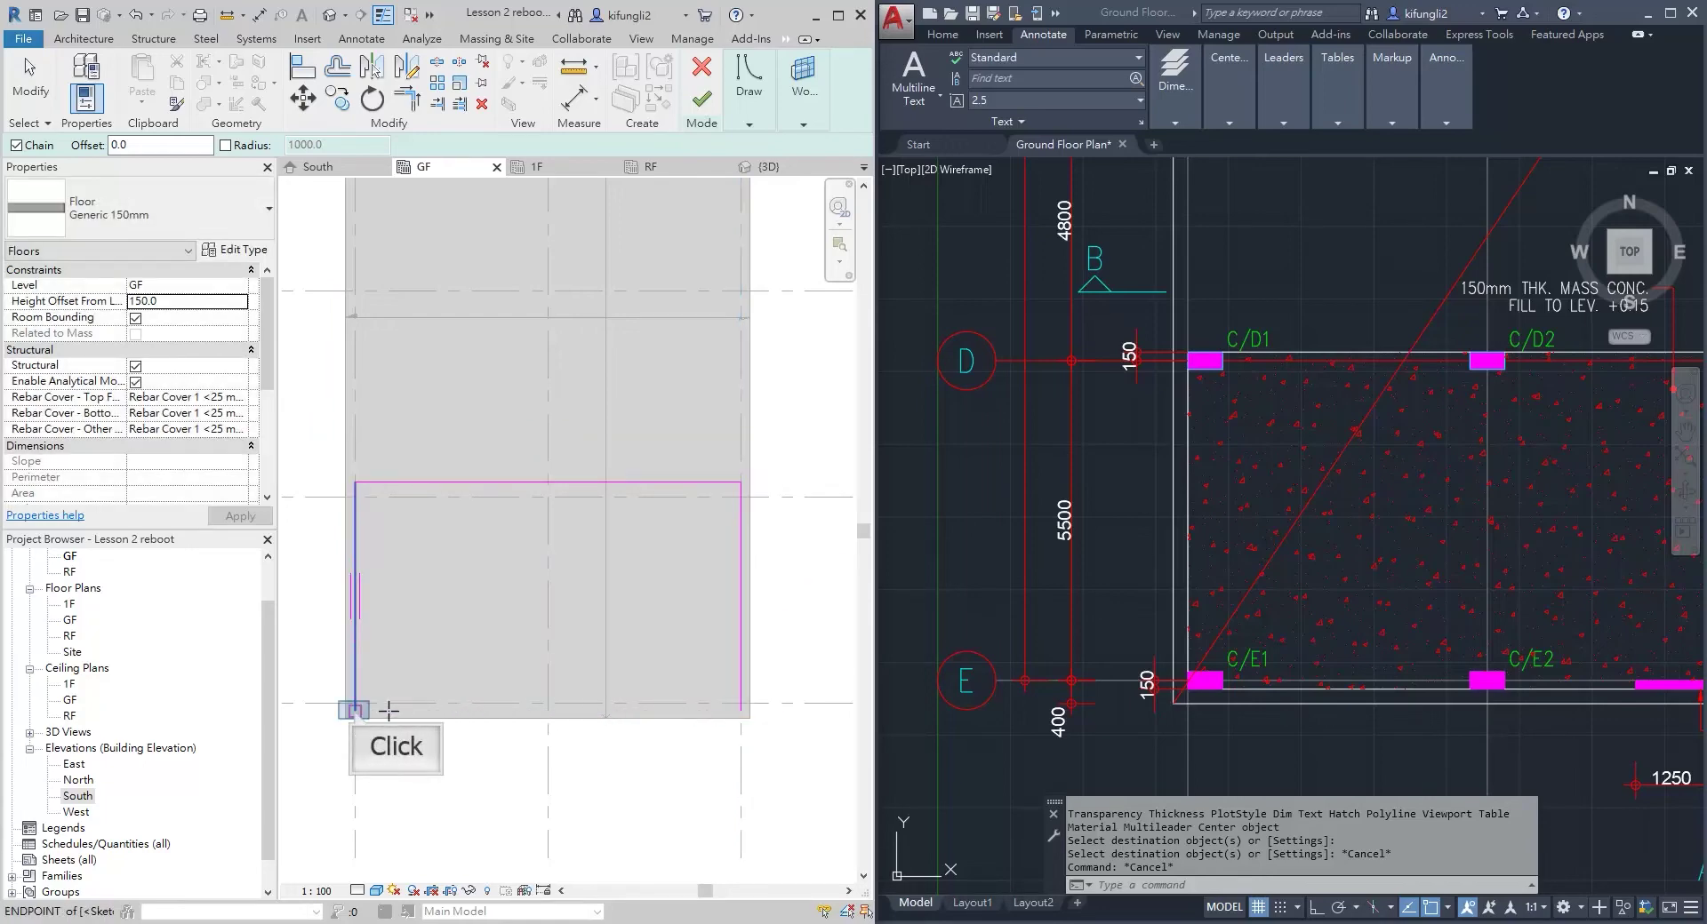
click(354, 710)
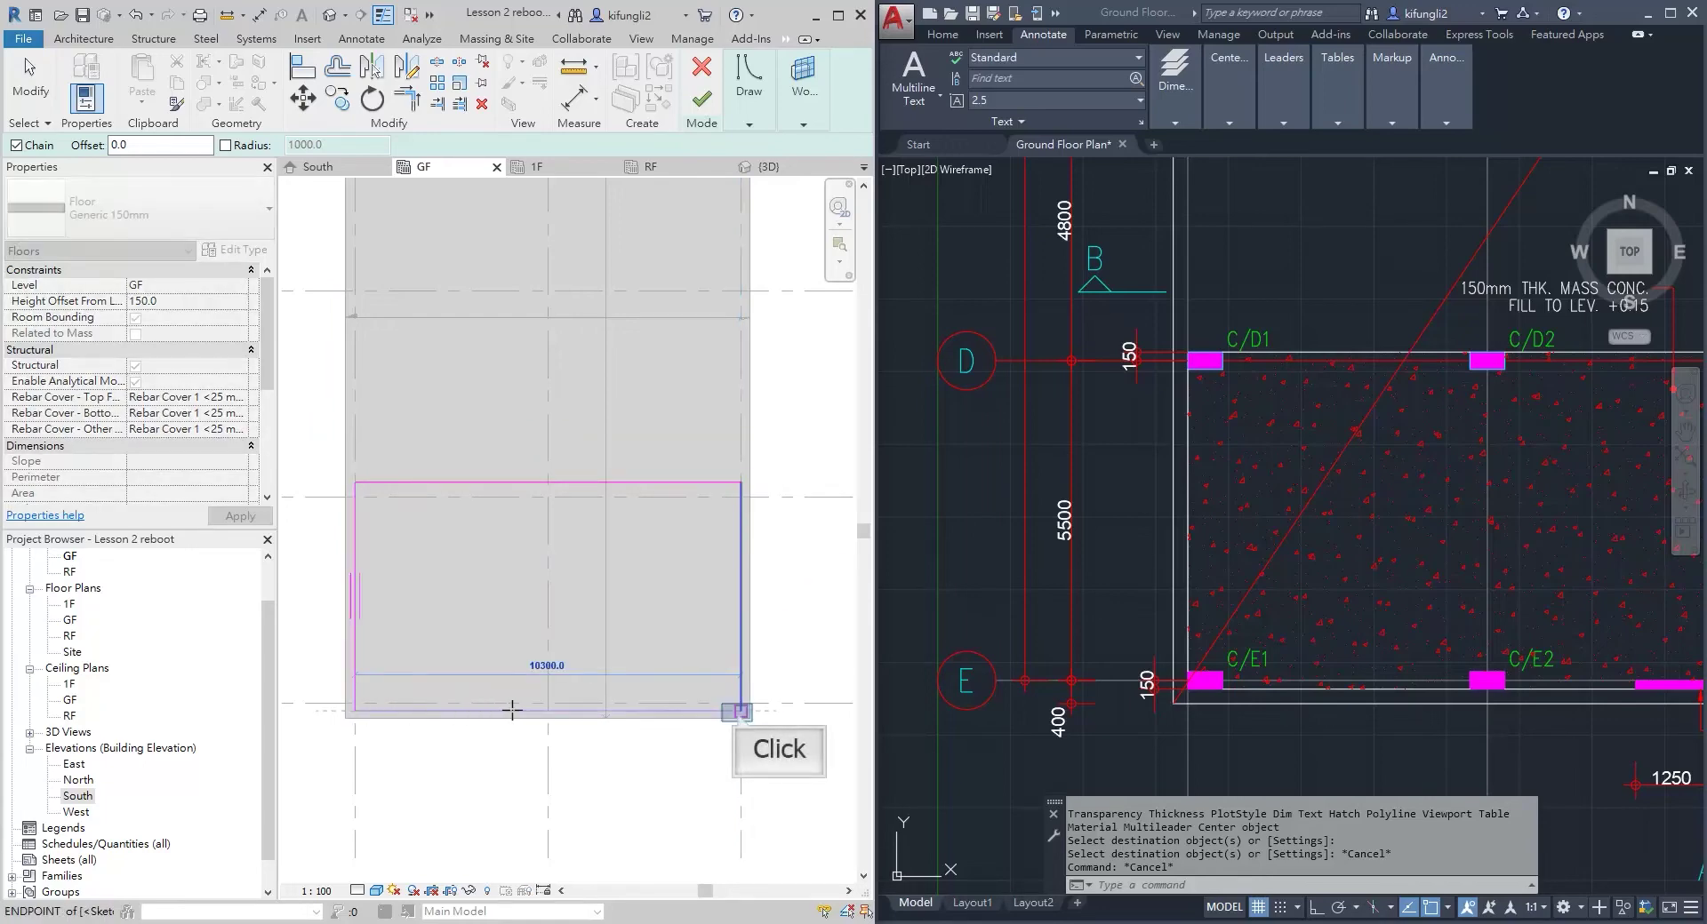
click(740, 712)
key(Escape)
Add an aligned dimension between the fill outline's north boundary line and grid D, placed just west of the outline
middle_drag(490, 591, 565, 610)
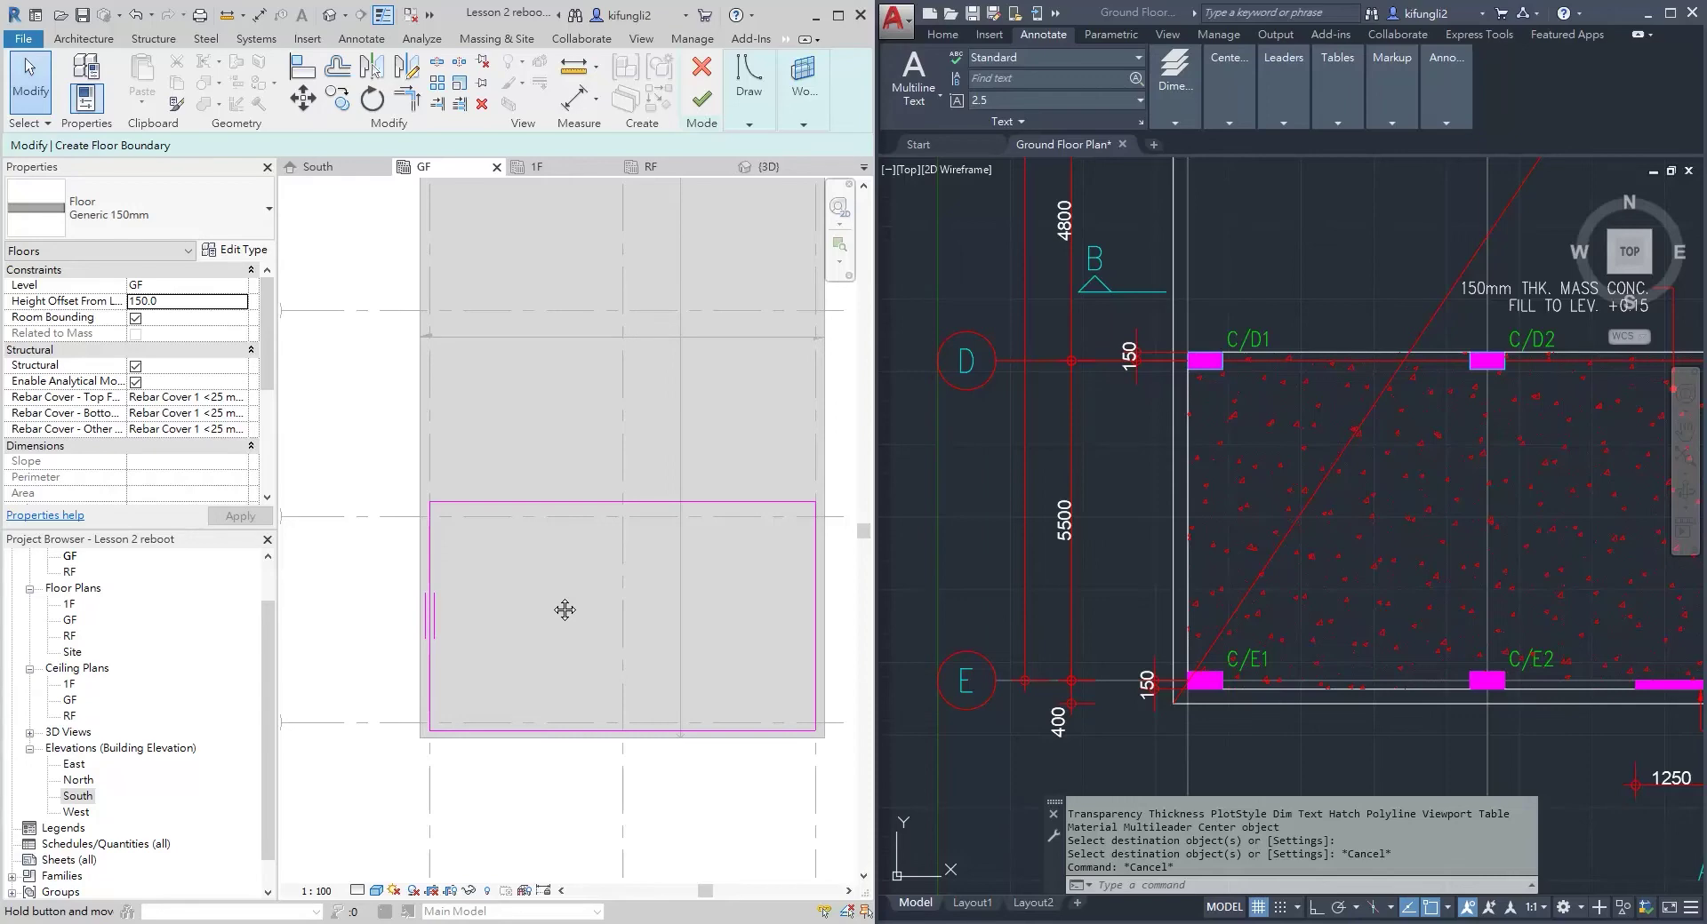
scroll(414, 496, up, 2)
middle_drag(419, 499, 457, 507)
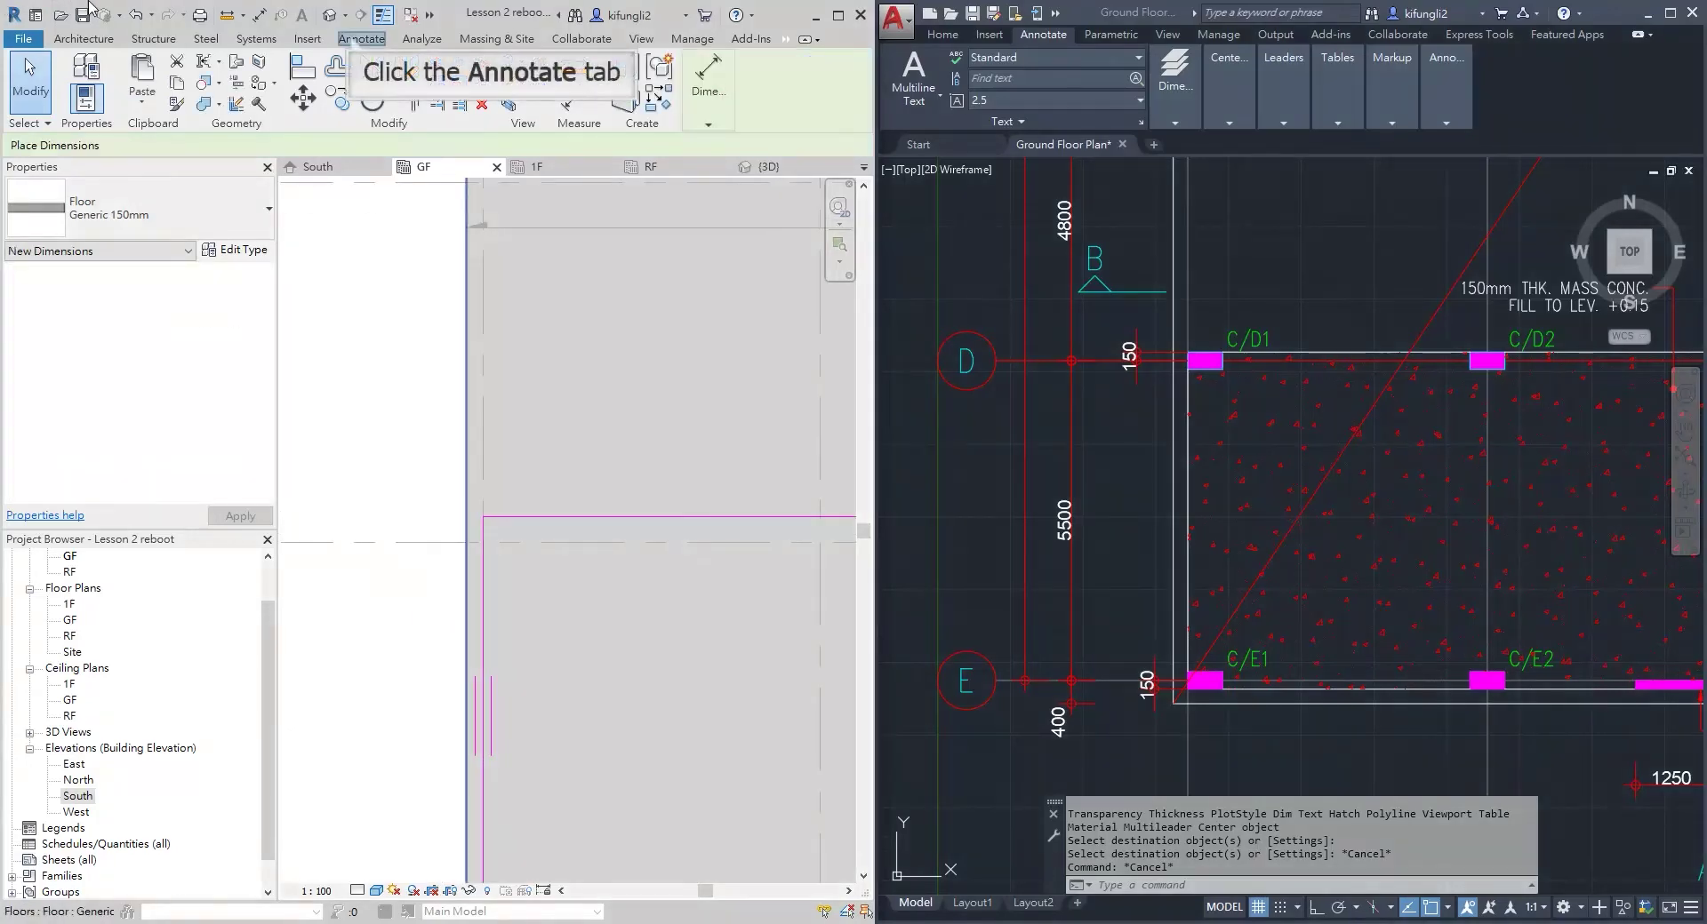
click(353, 40)
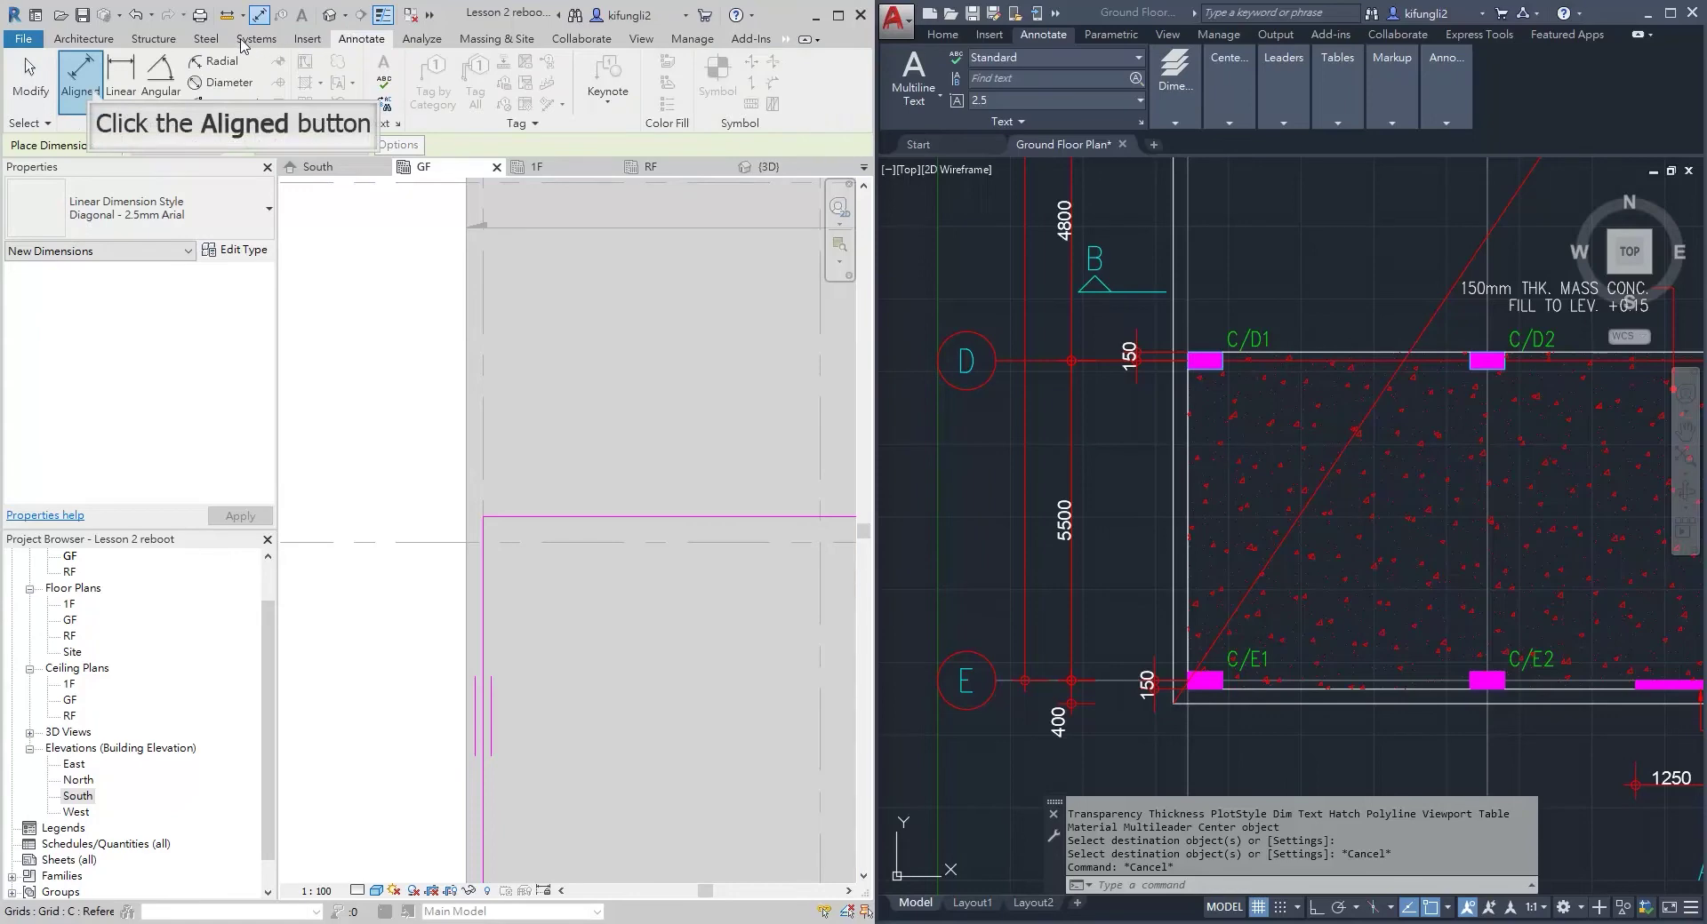
click(96, 89)
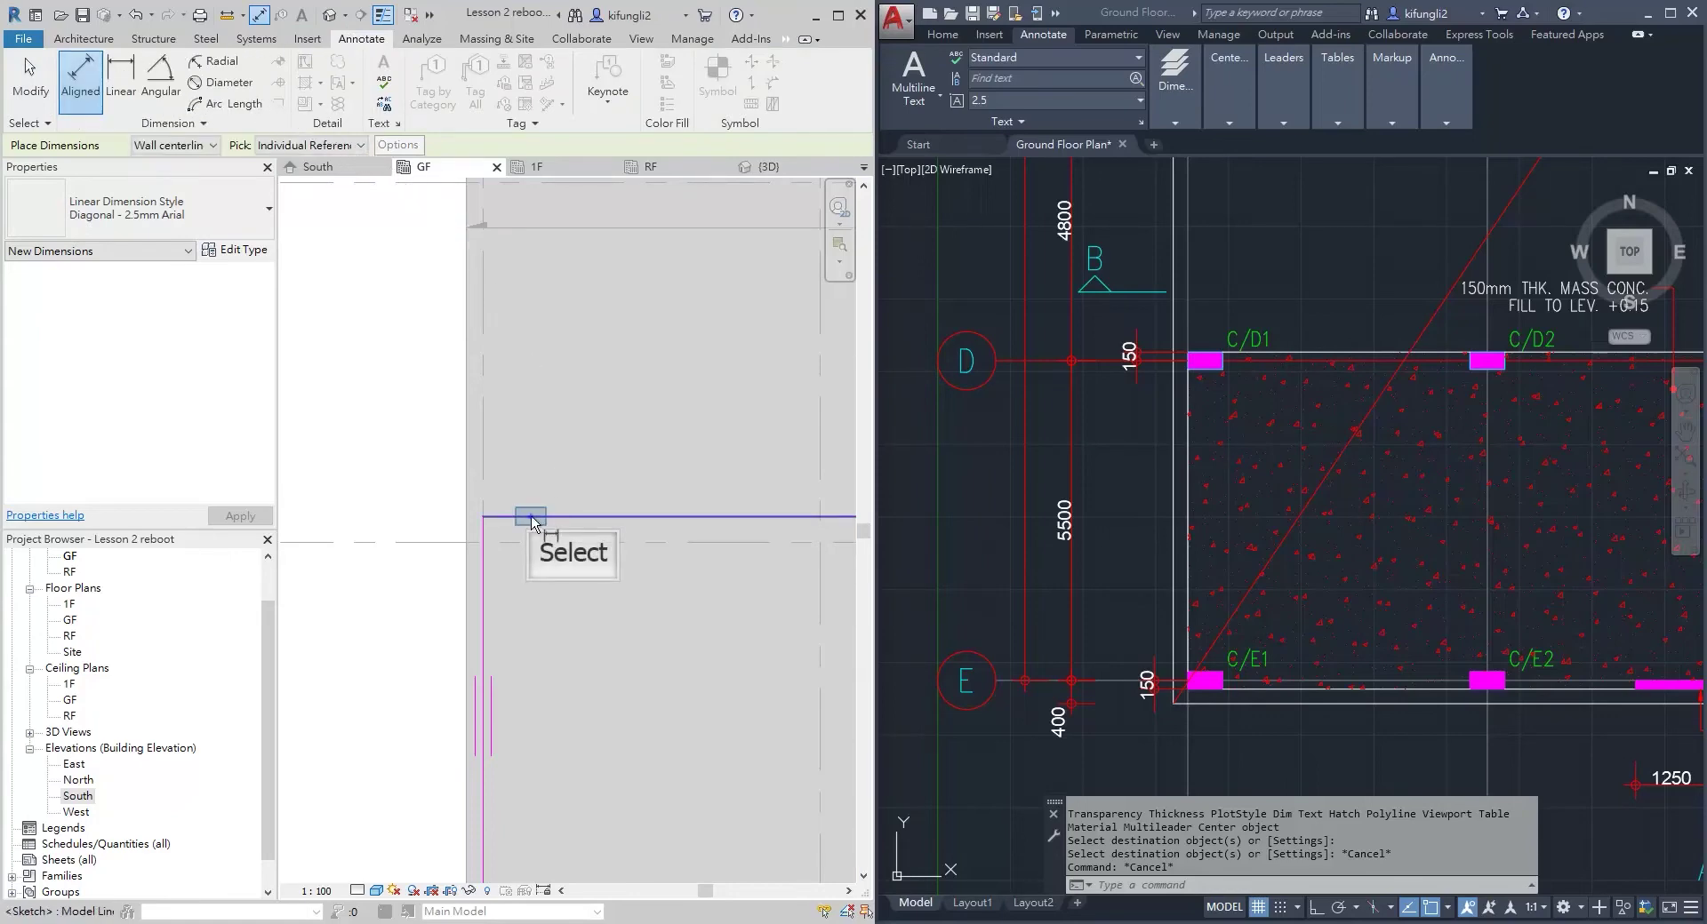
scroll(531, 519, down, 3)
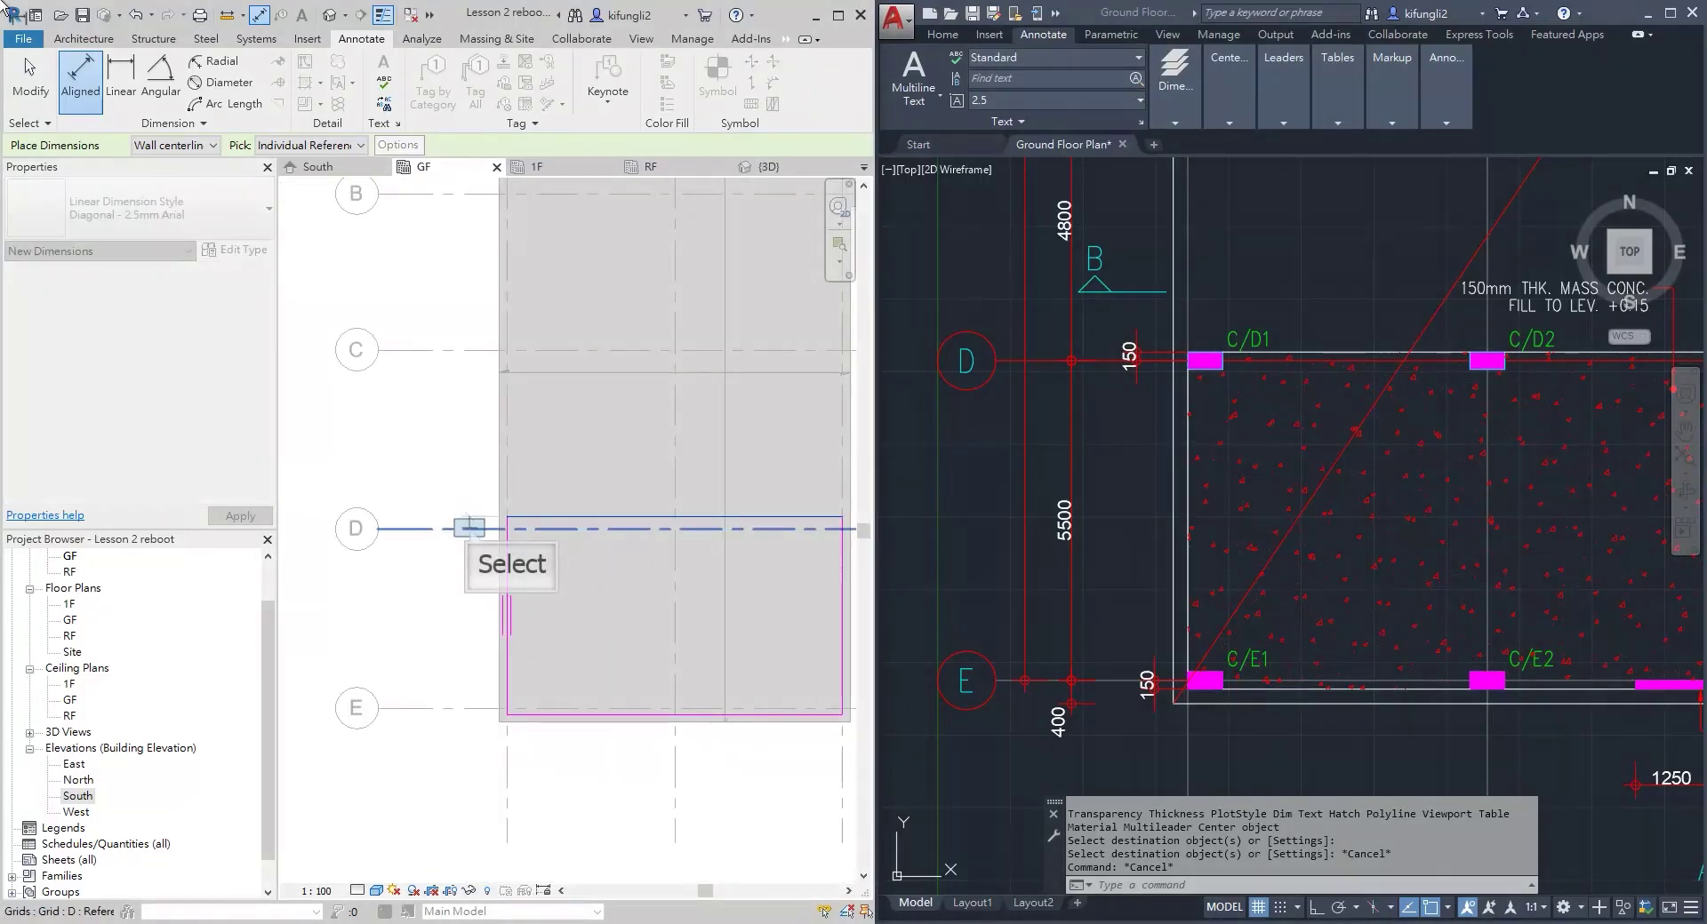
click(471, 530)
scroll(476, 537, up, 3)
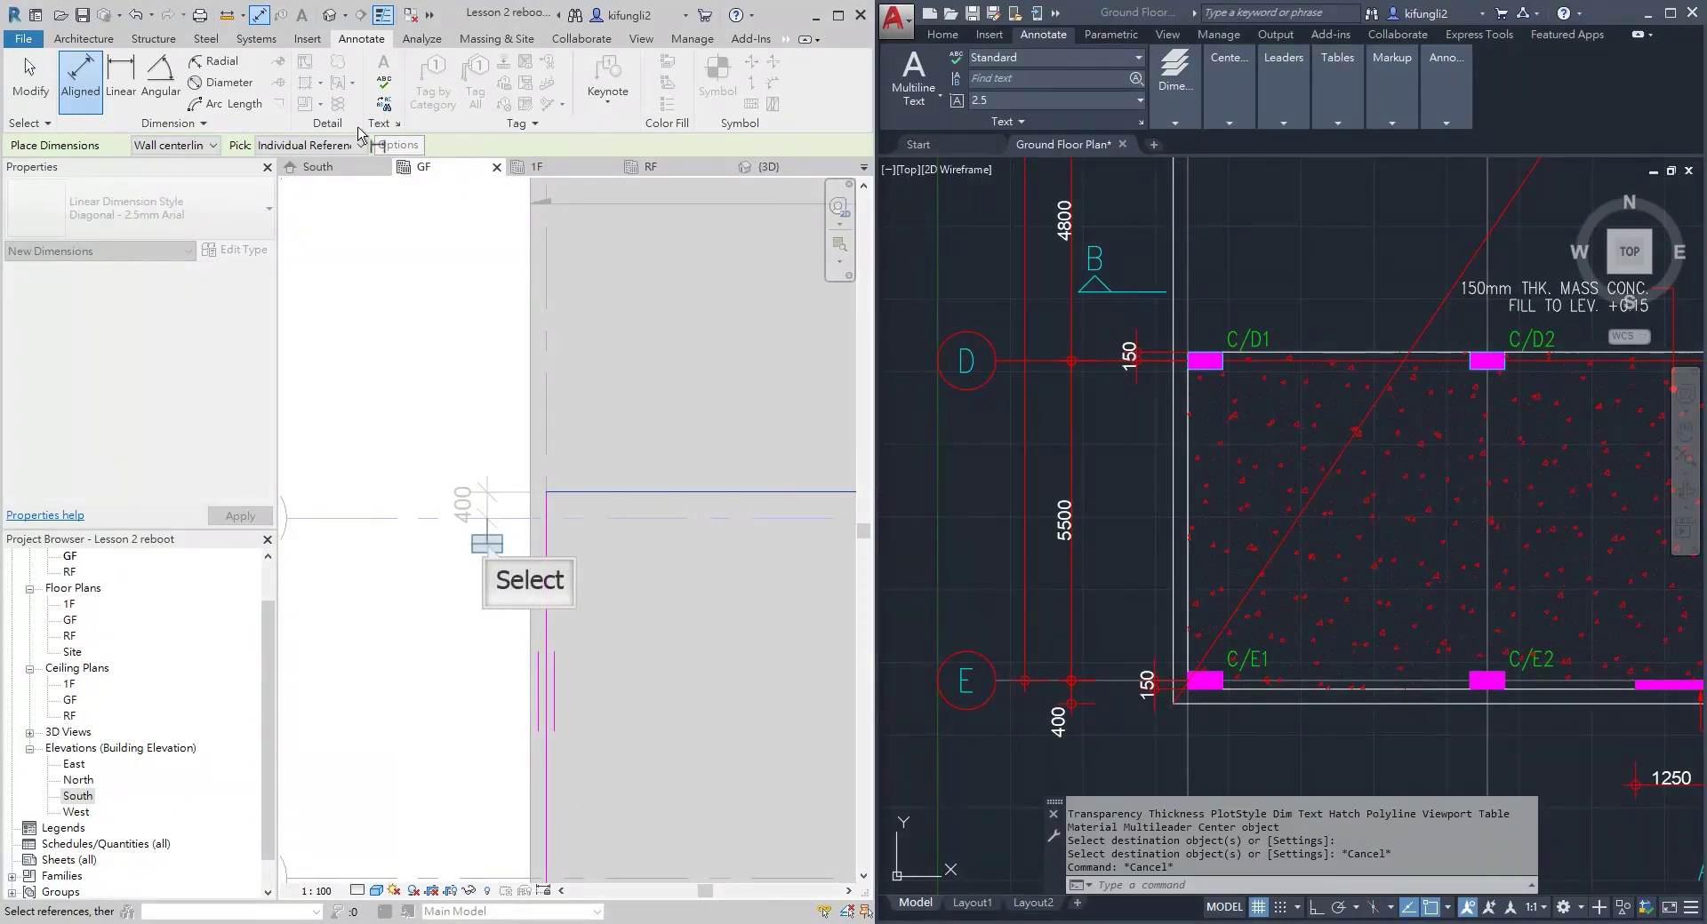
click(487, 545)
key(Escape)
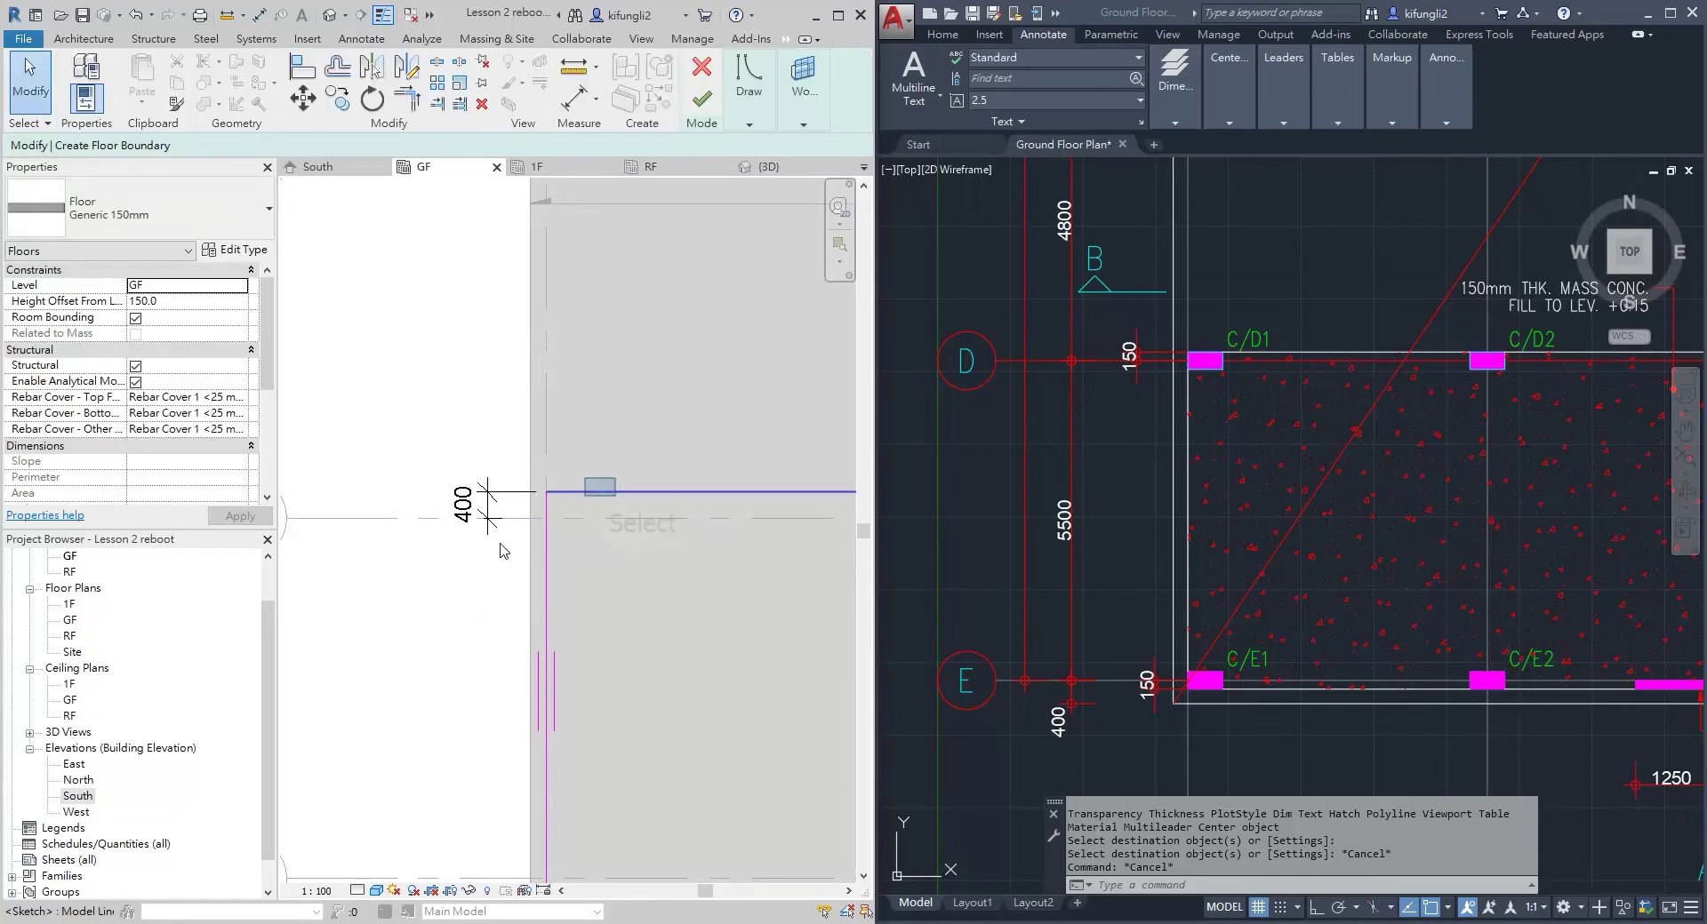
Set the fill outline's north boundary line 150 mm from grid D
click(601, 492)
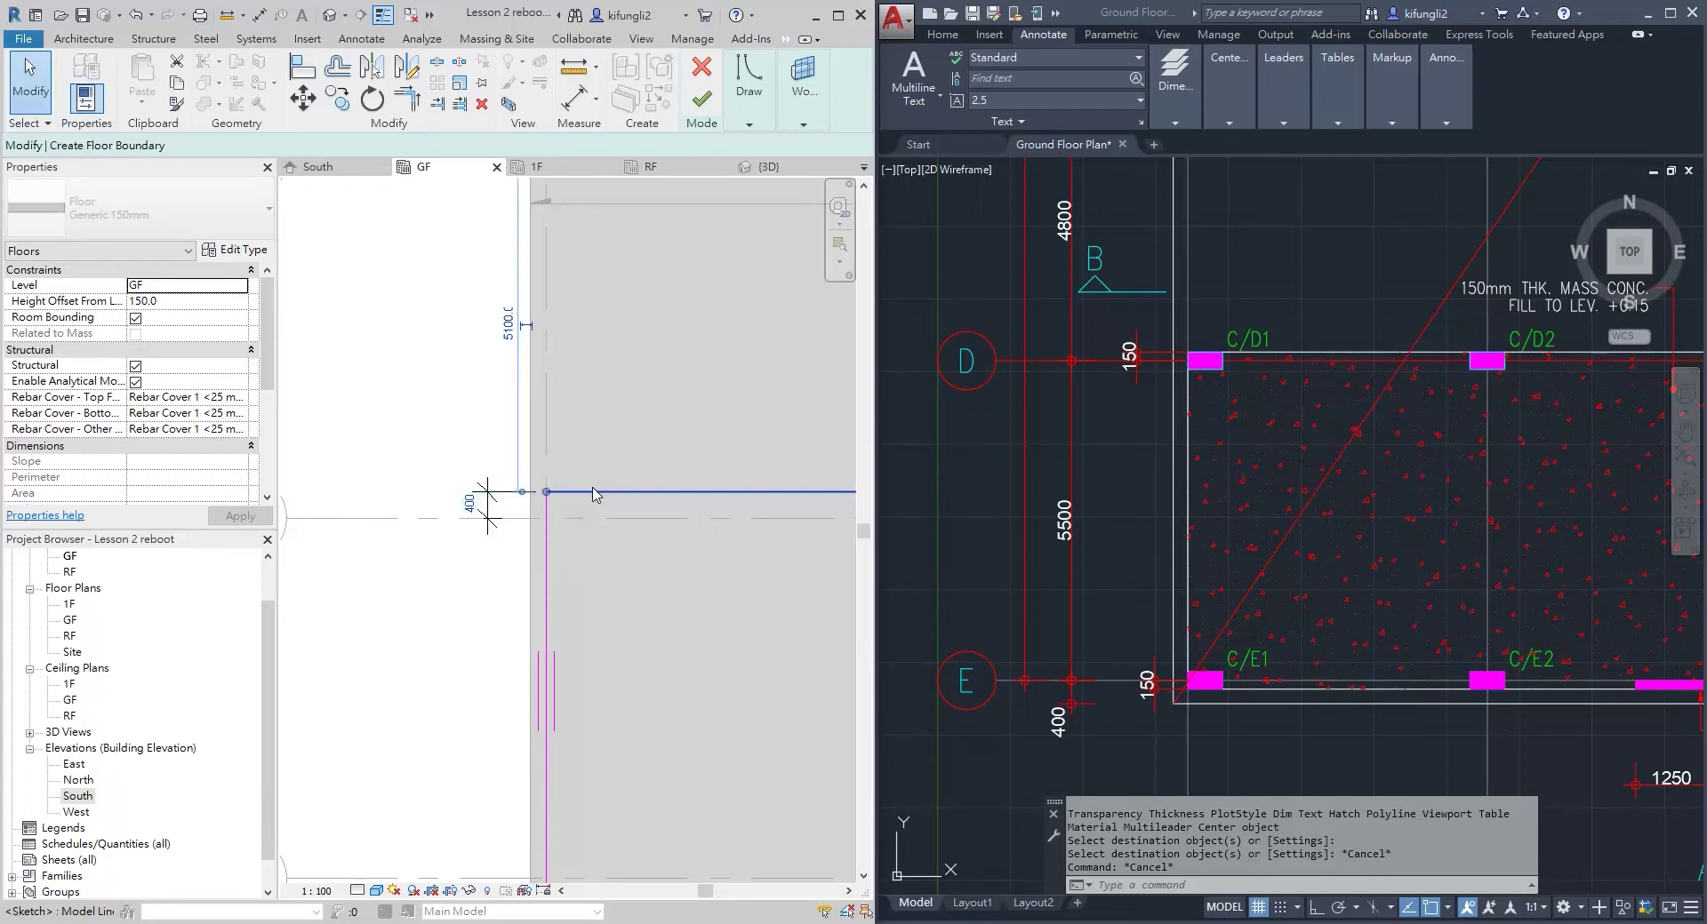
click(477, 507)
text(150)
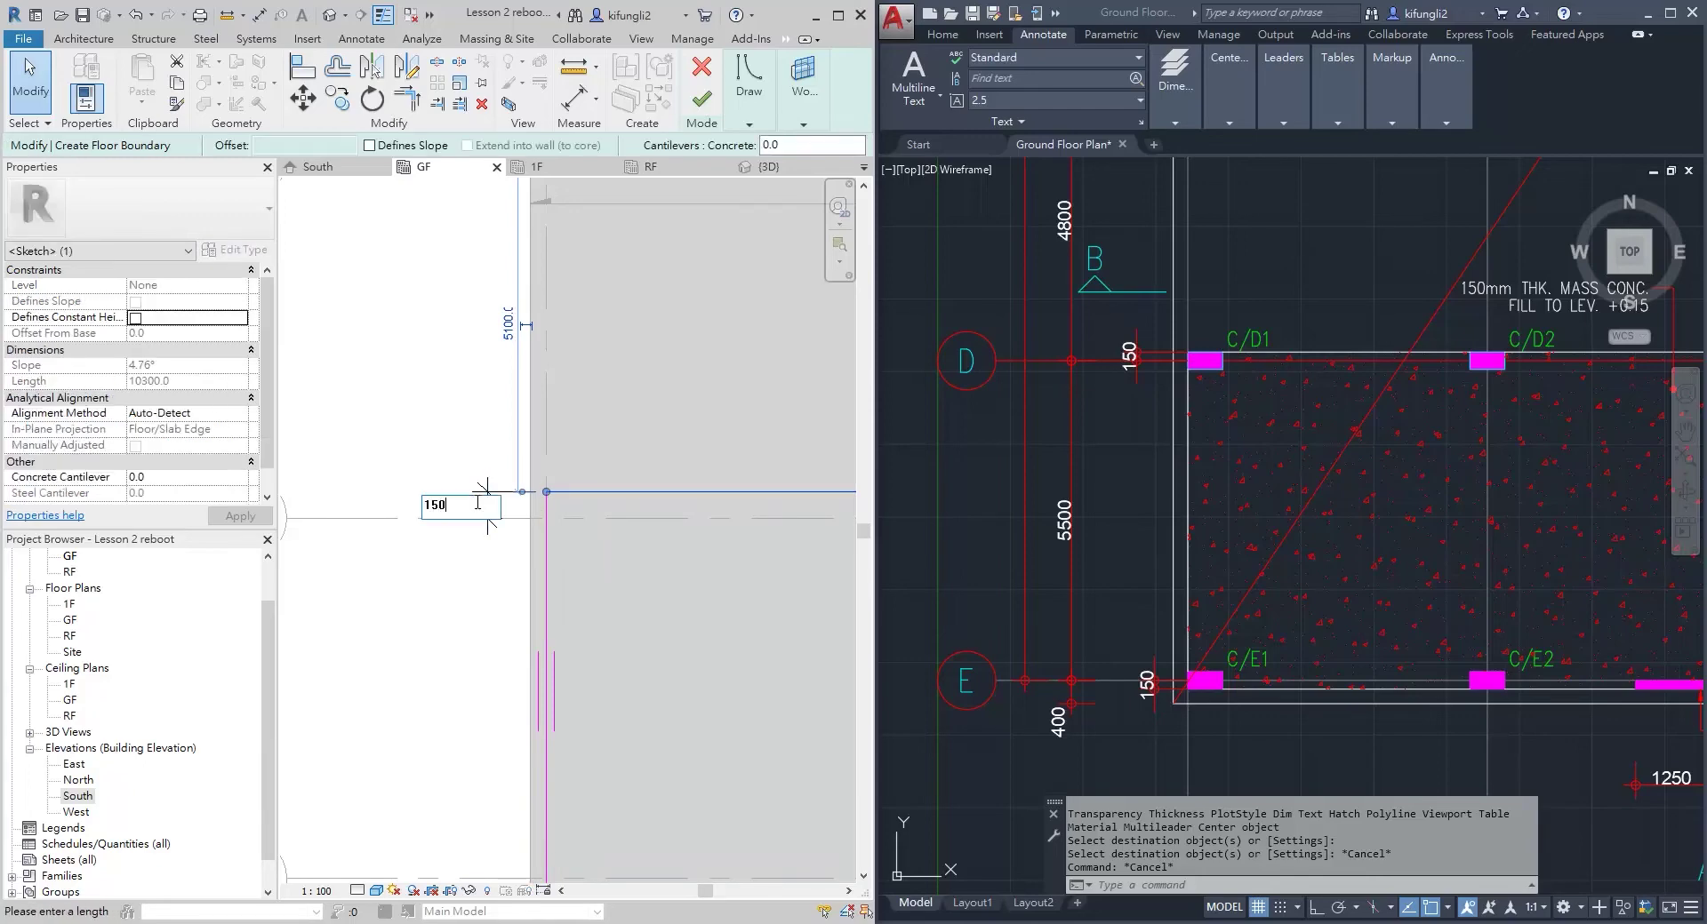
key(Return)
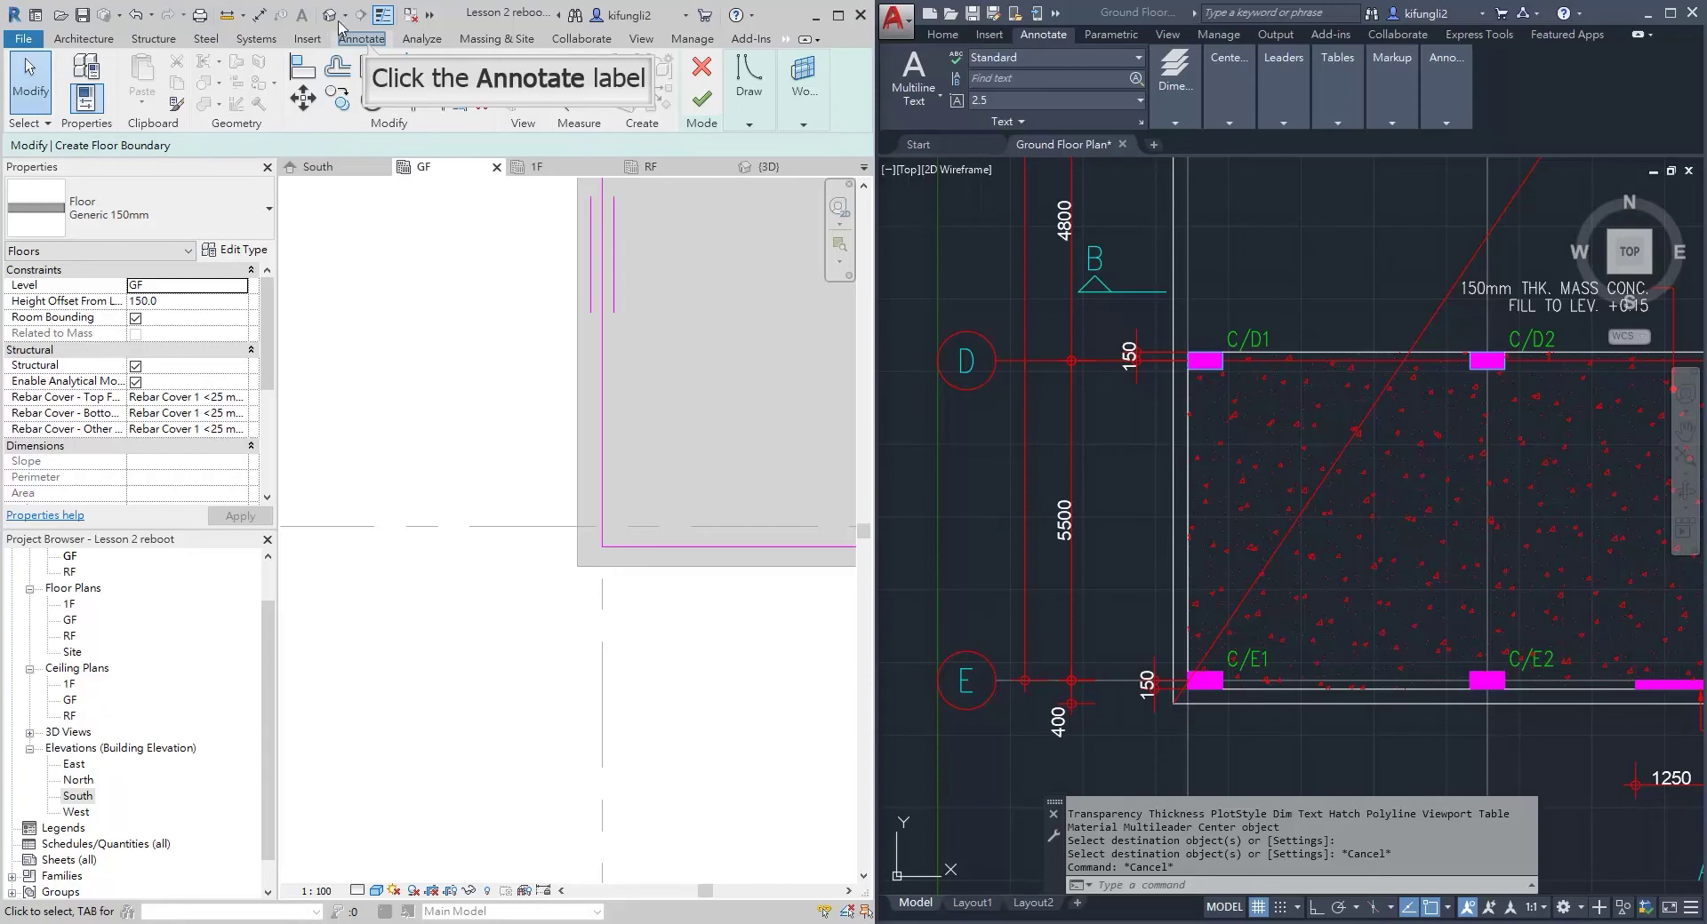
Add an aligned dimension between the fill outline's south boundary line and grid E, placed just west of the outline
click(366, 41)
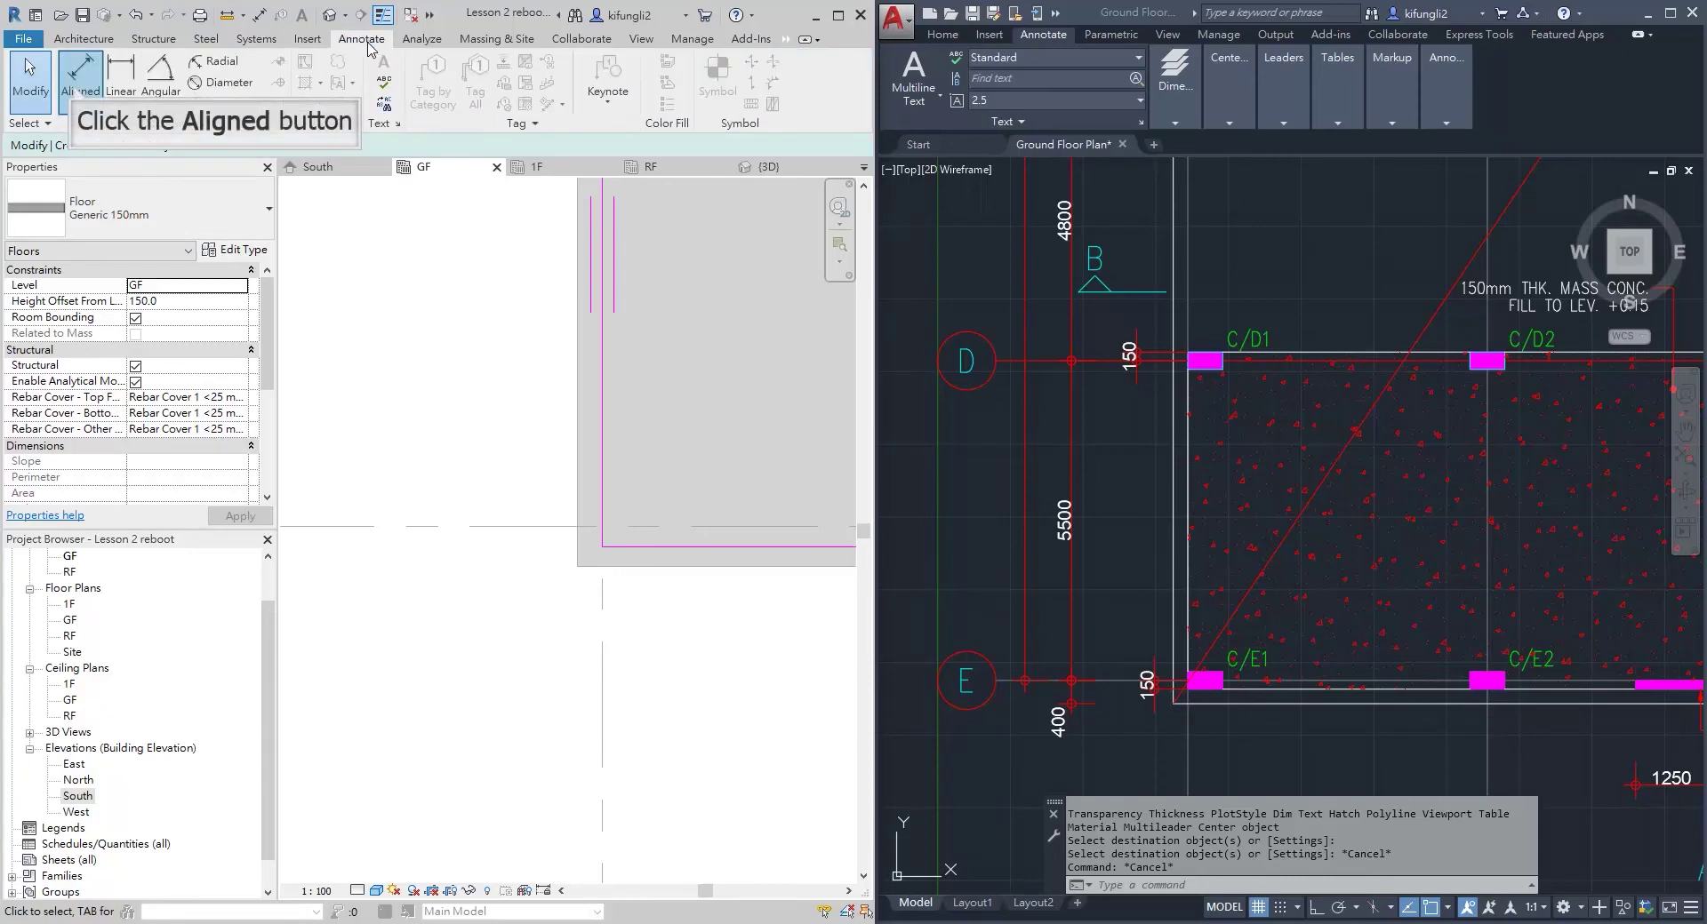
click(80, 75)
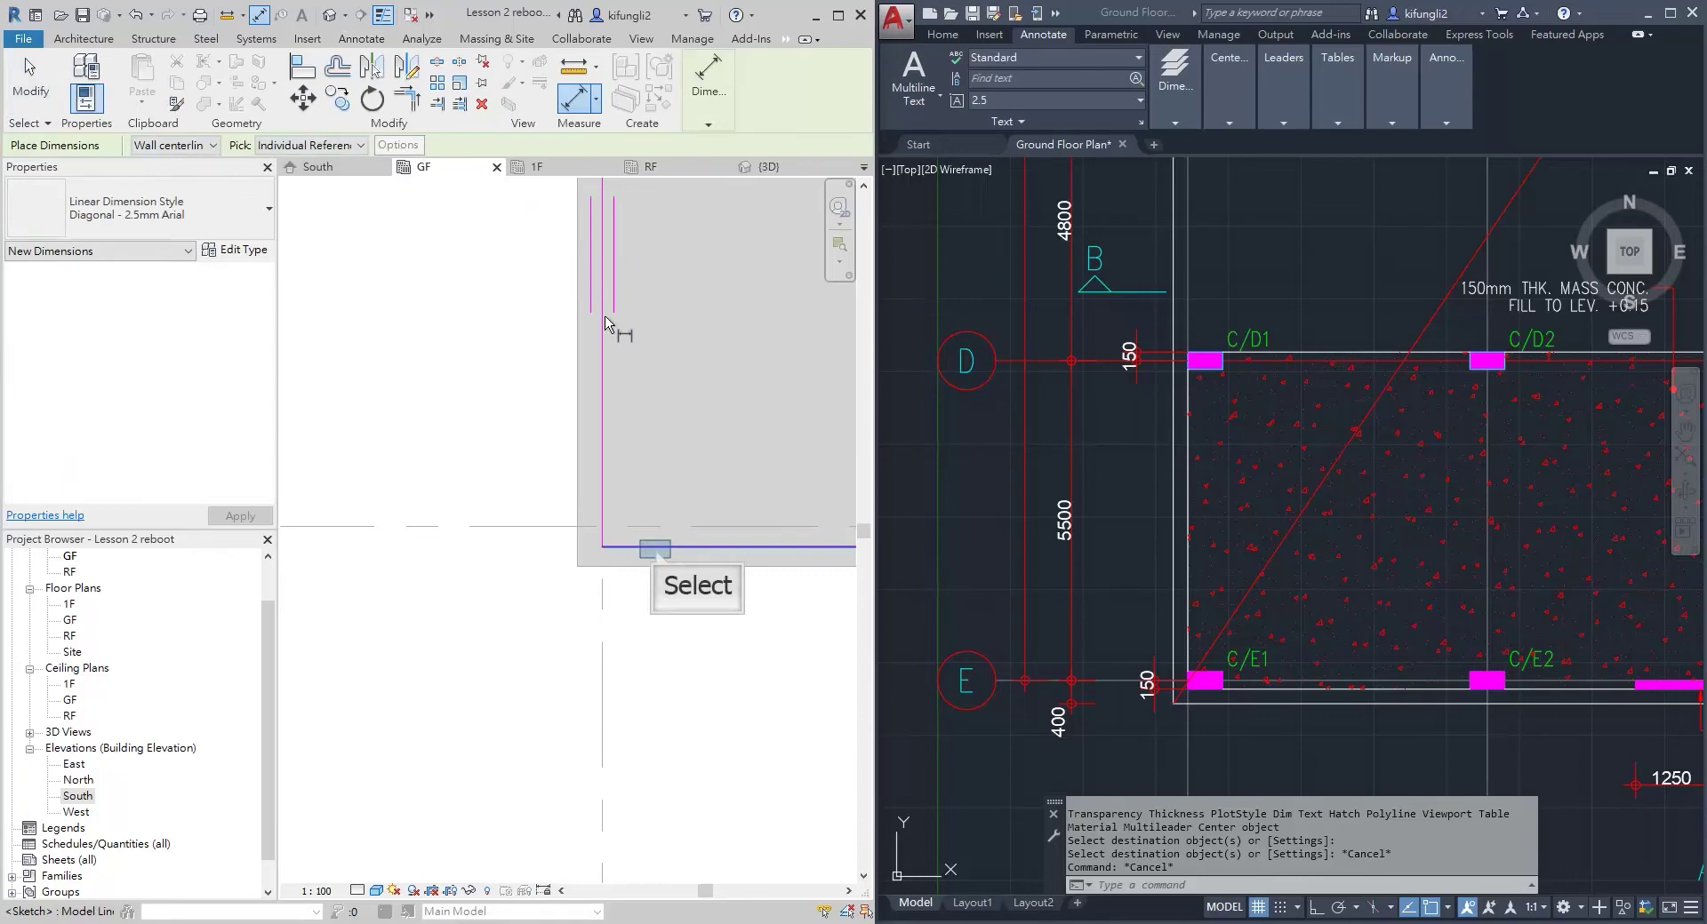
click(656, 548)
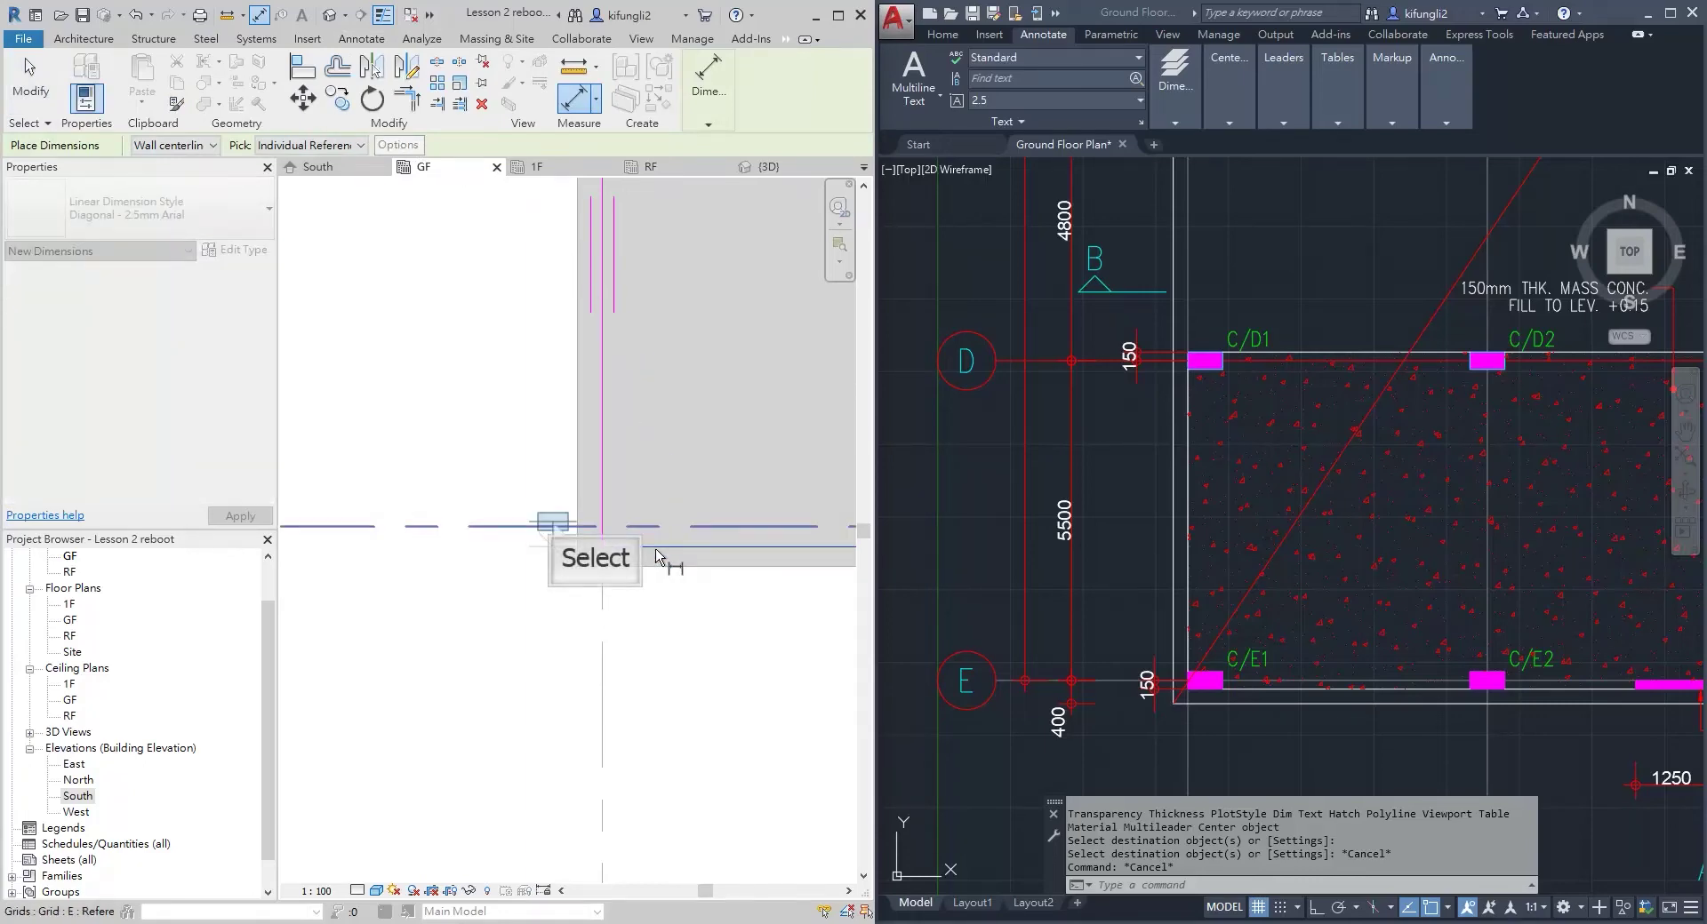
click(552, 528)
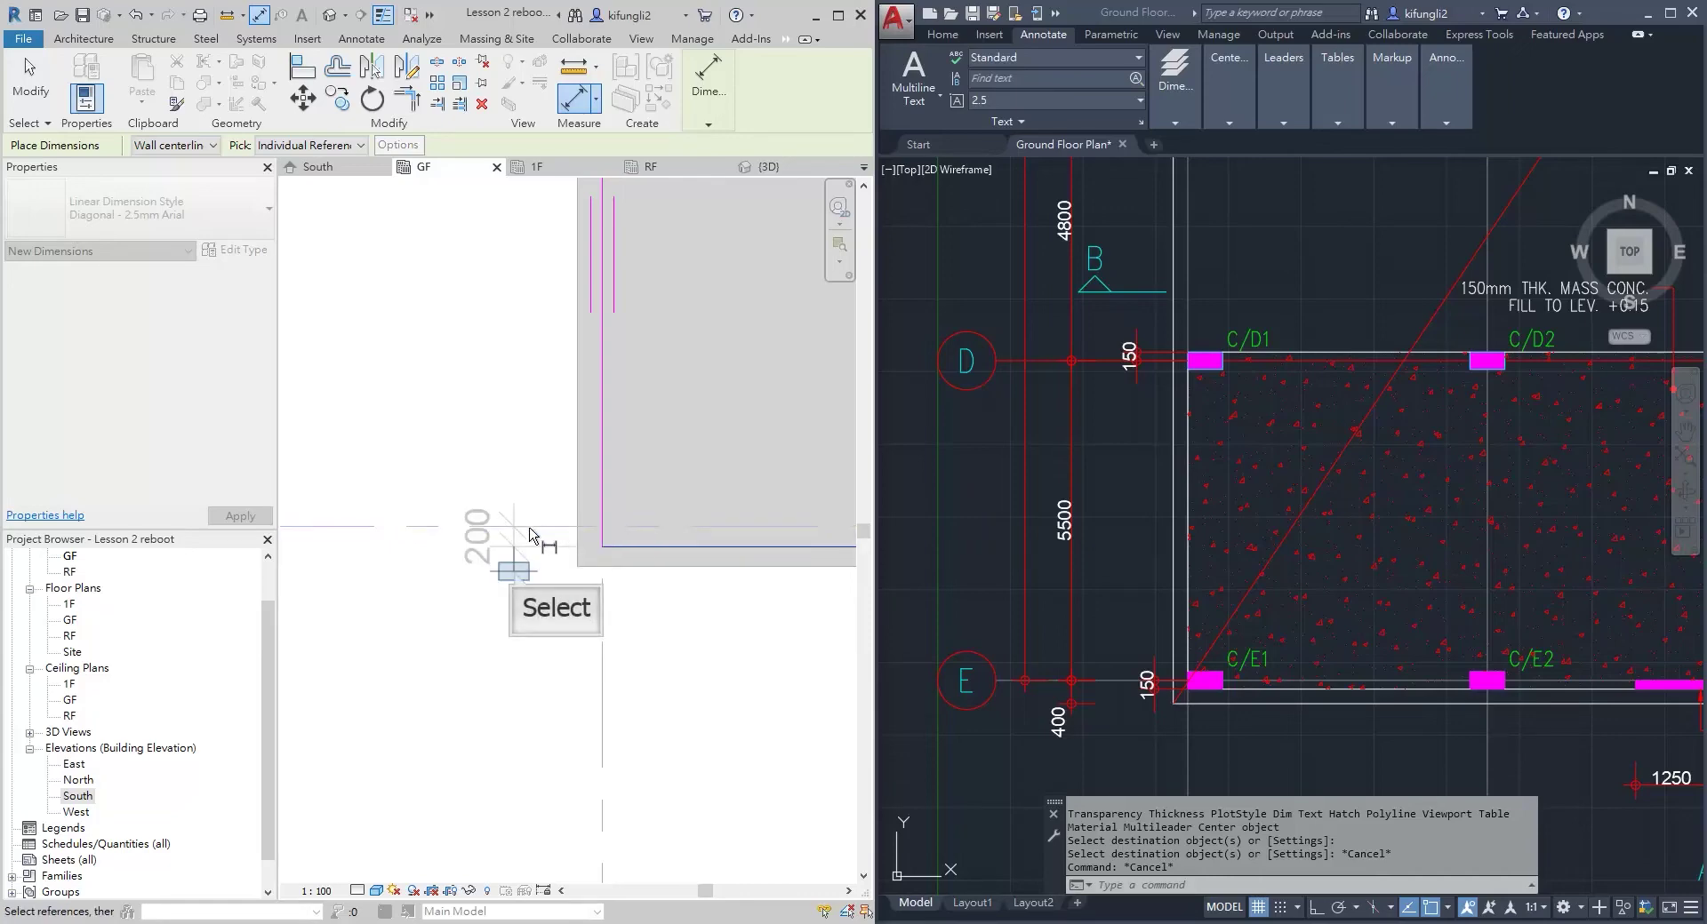
click(522, 573)
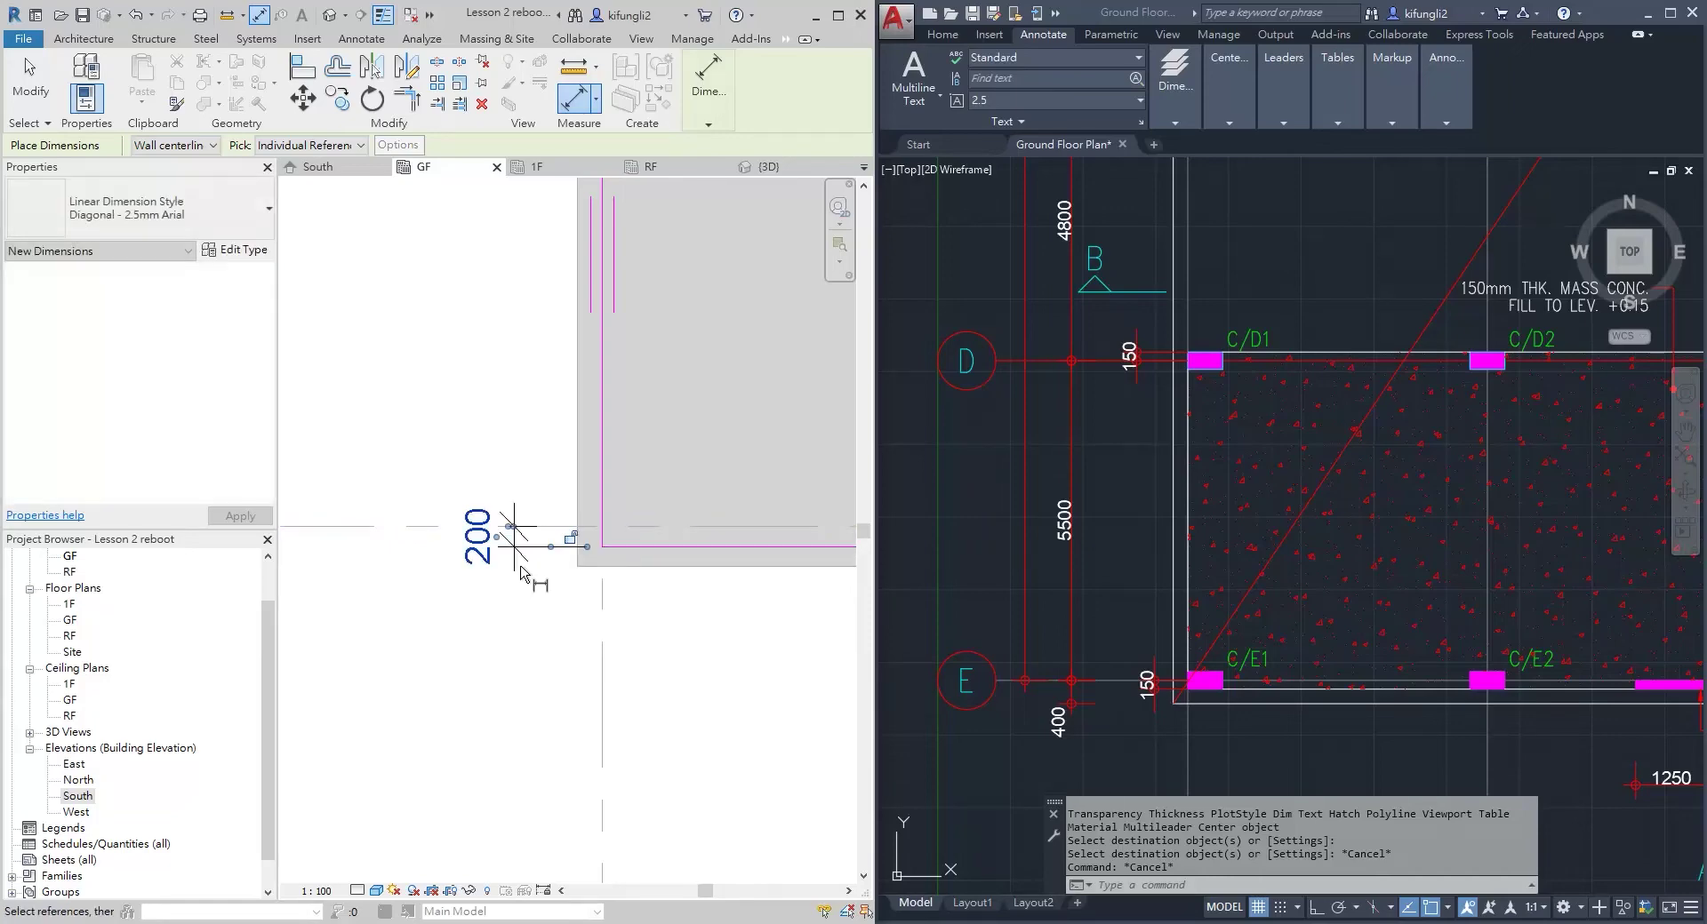
key(s)
key(b)
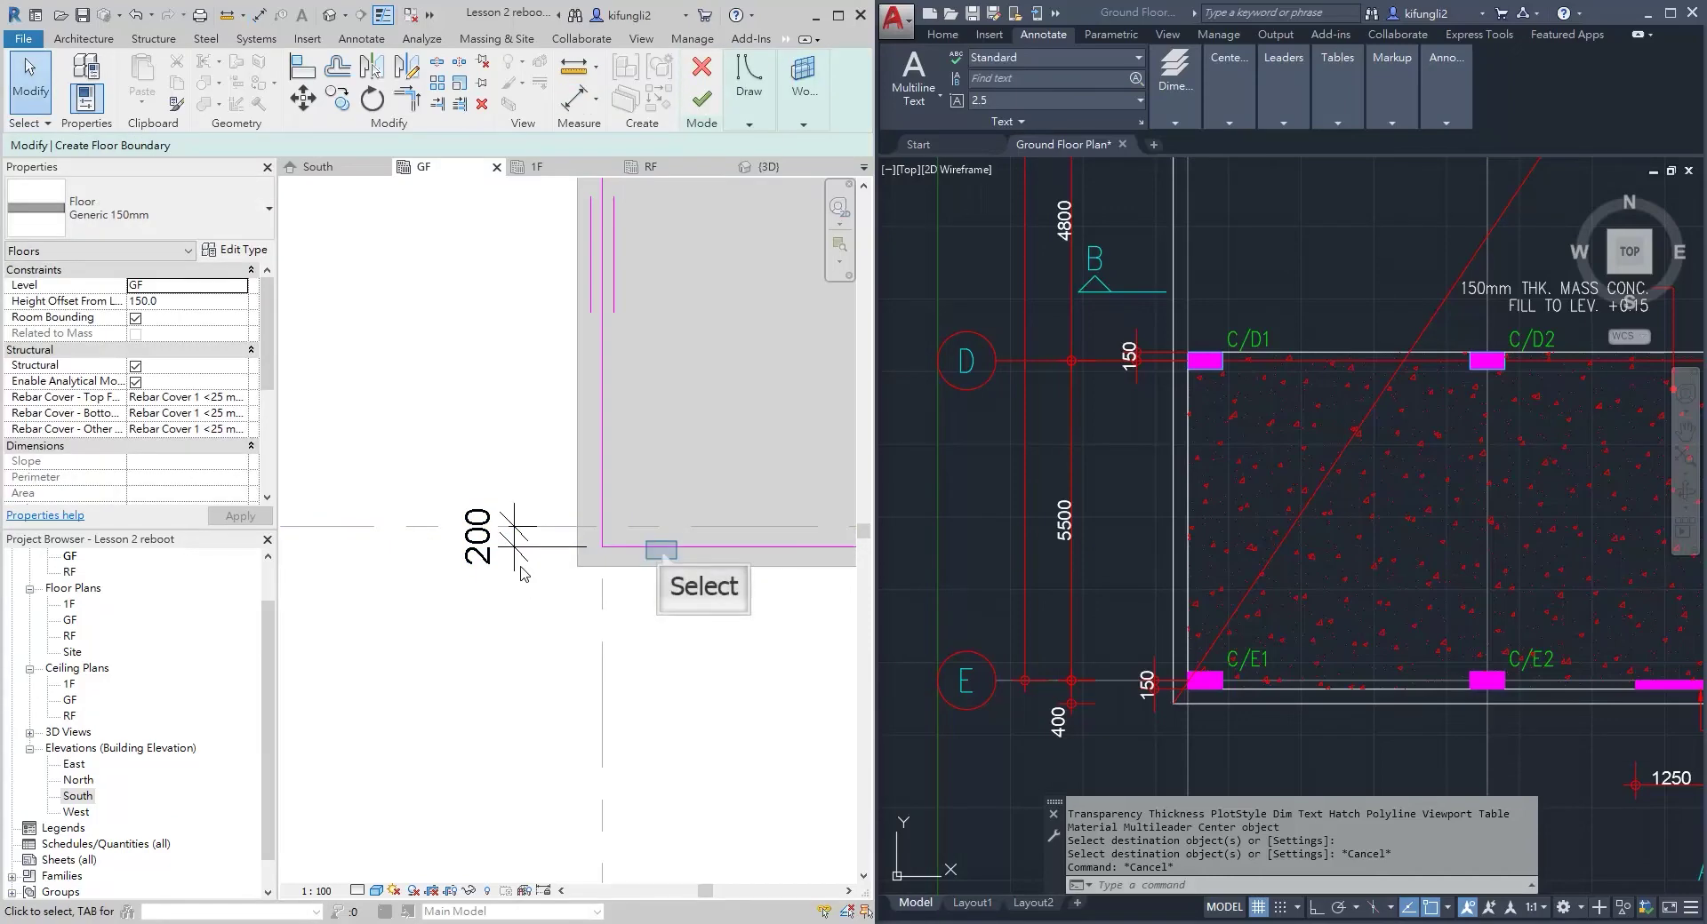
Set the fill outline's south boundary line 150 mm from grid E
click(663, 557)
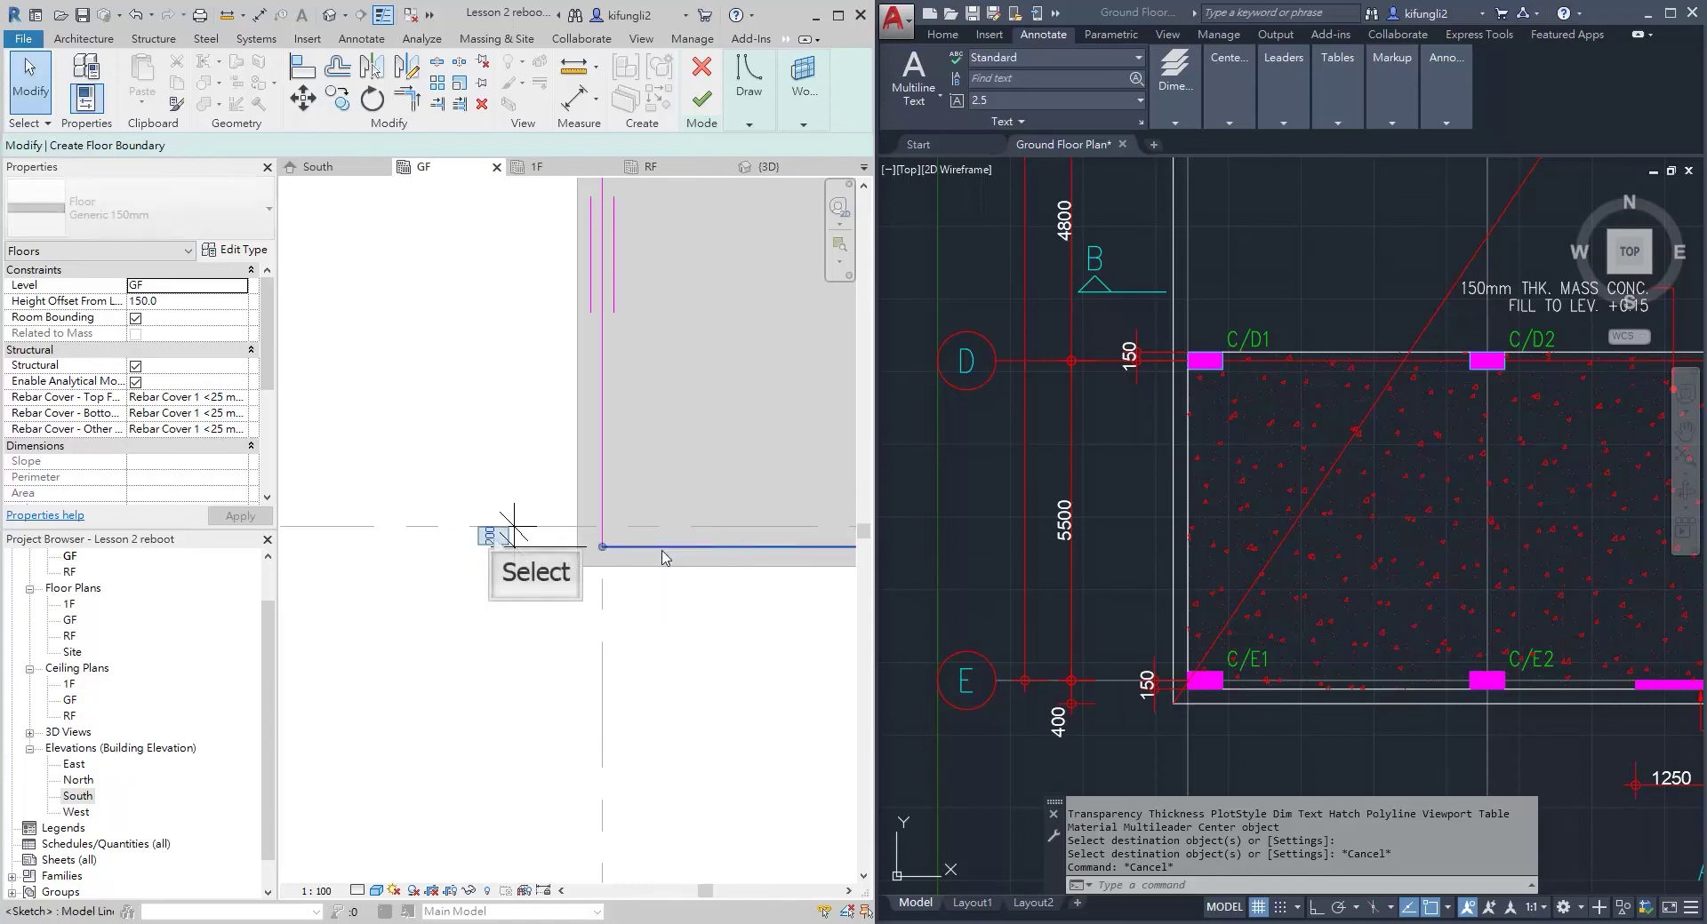
click(495, 537)
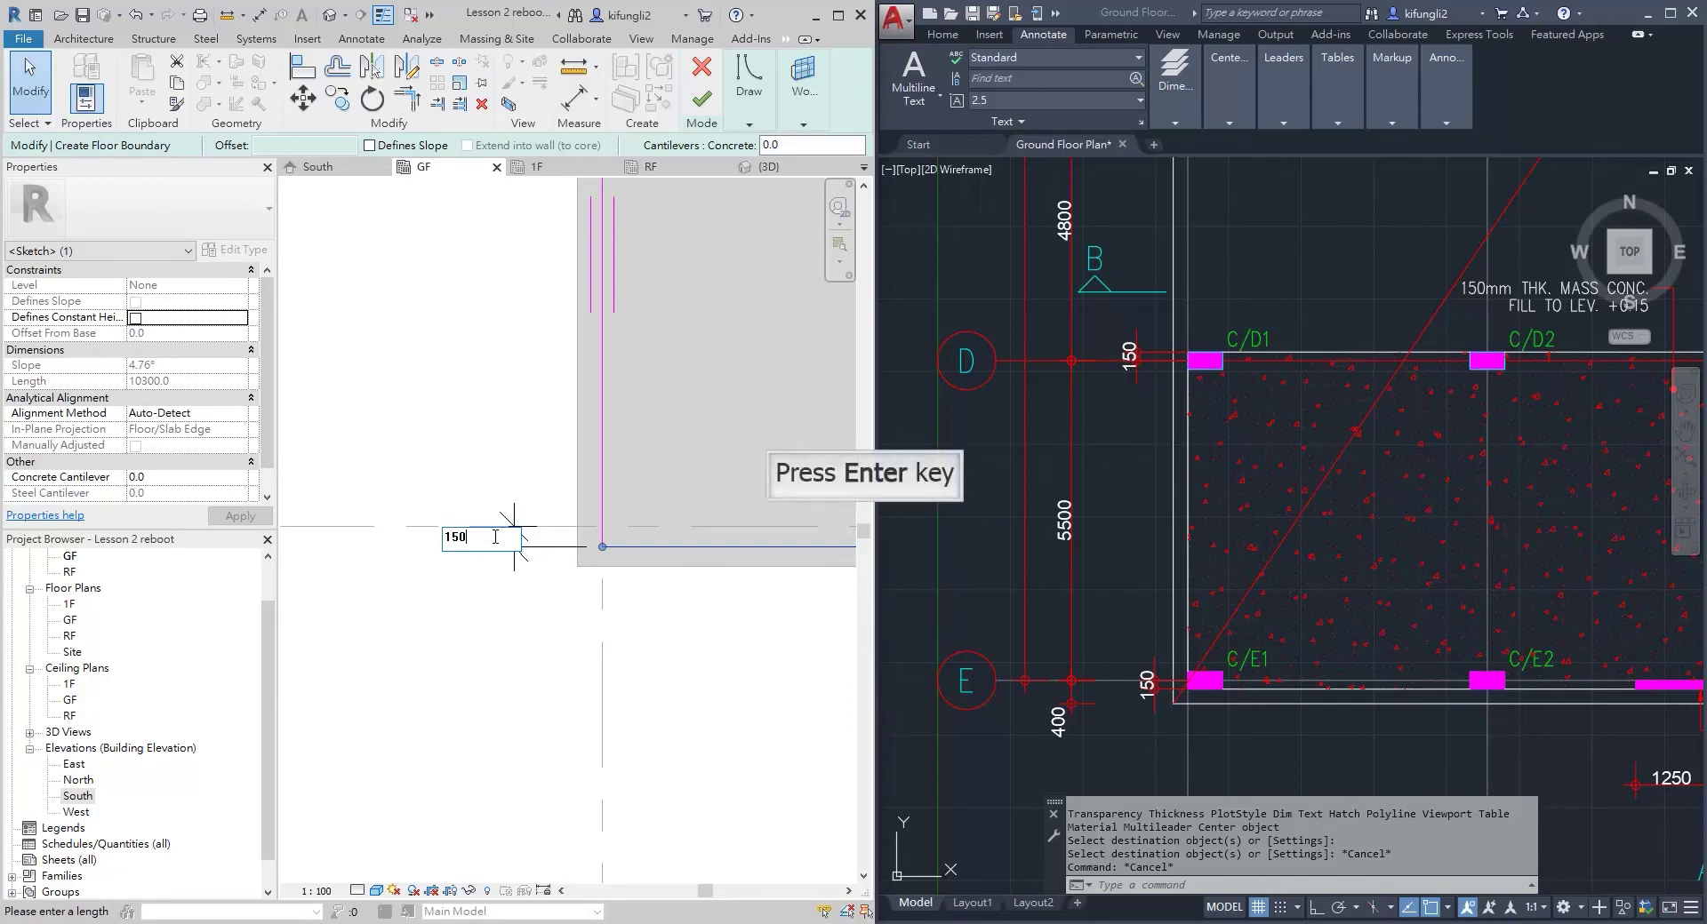
key(Return)
key(Escape)
Finish the mass concrete fill floor and inspect both slabs in the default 3D view
scroll(495, 534, down, 5)
middle_drag(622, 423, 587, 499)
scroll(587, 496, down, 1)
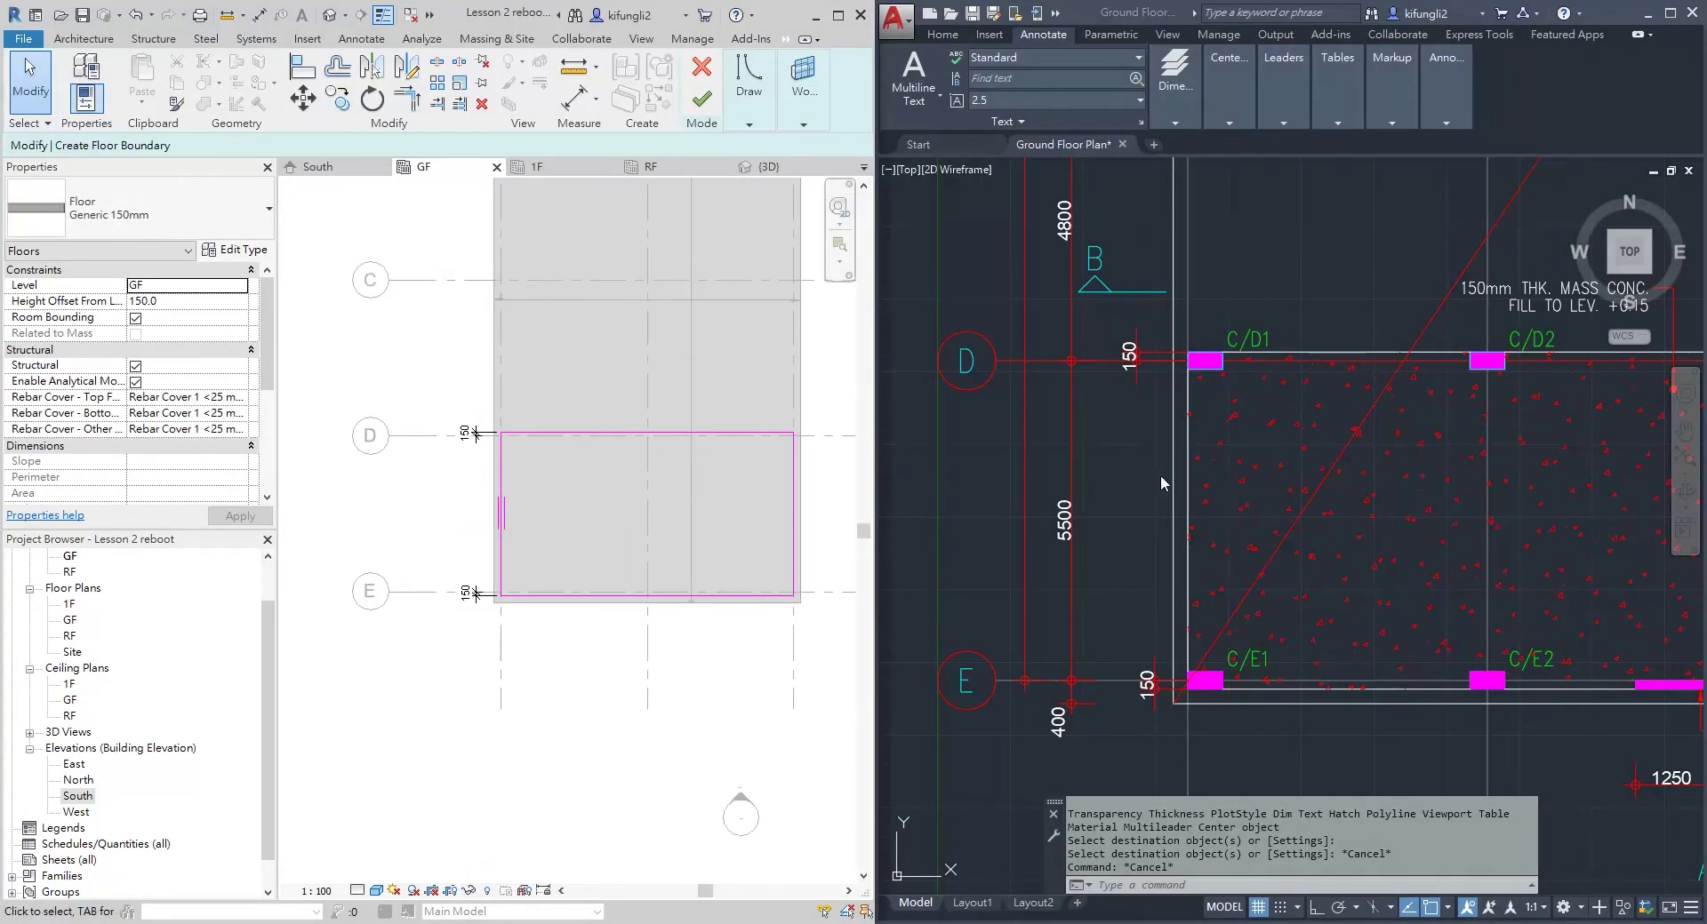
scroll(1330, 462, down, 2)
middle_drag(456, 483, 456, 490)
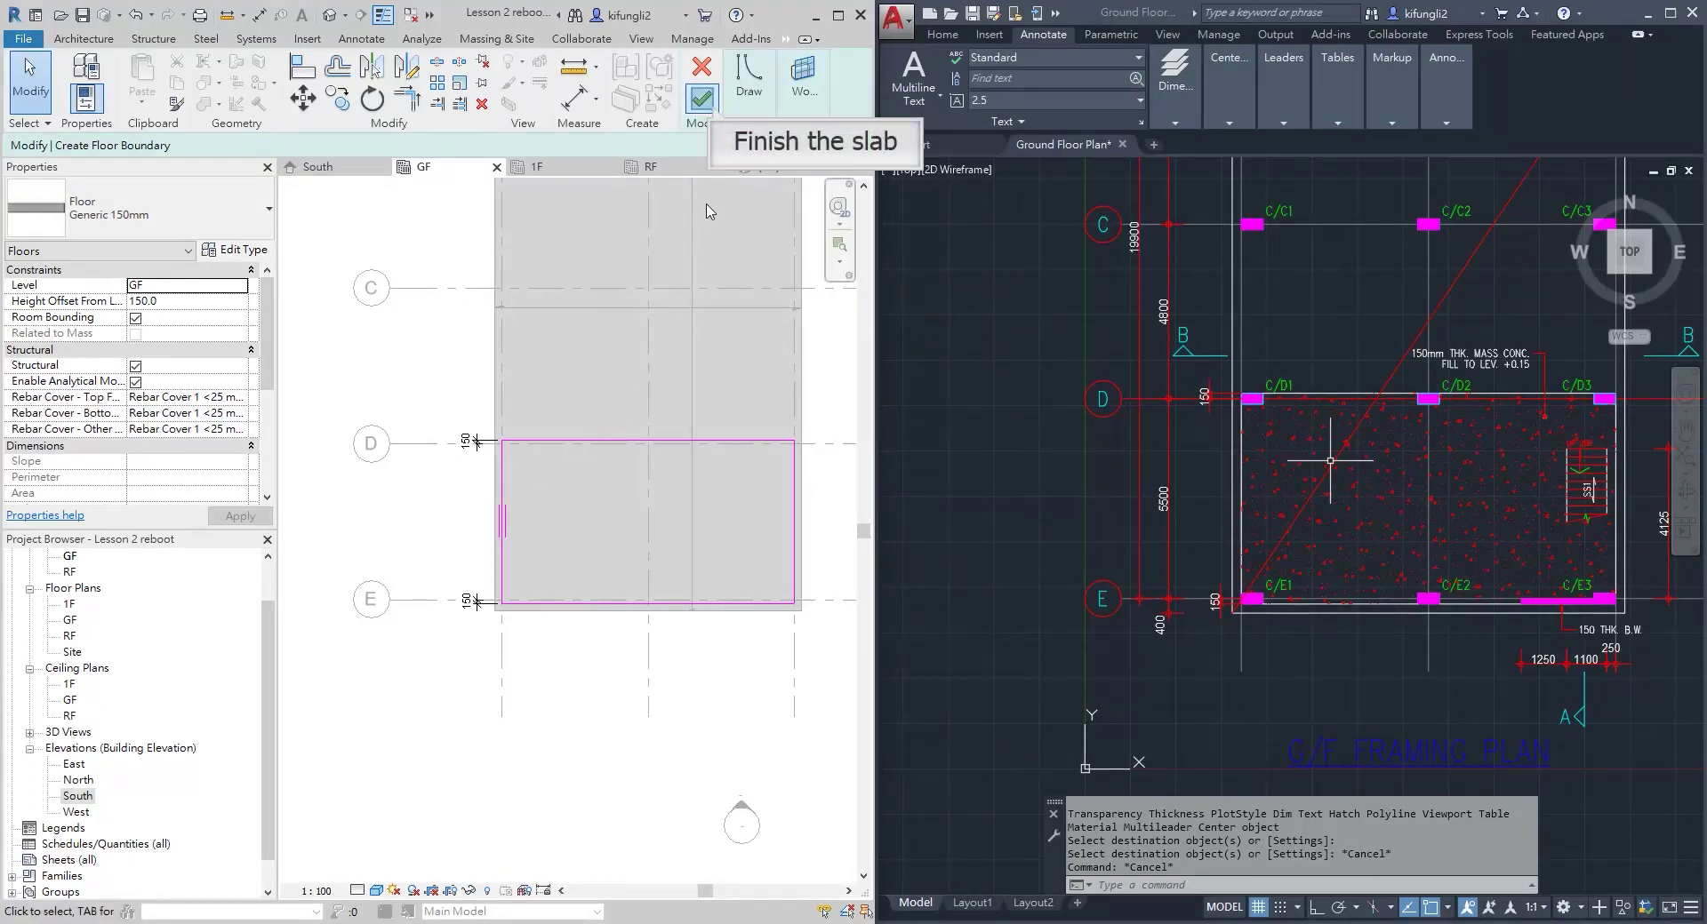
click(702, 100)
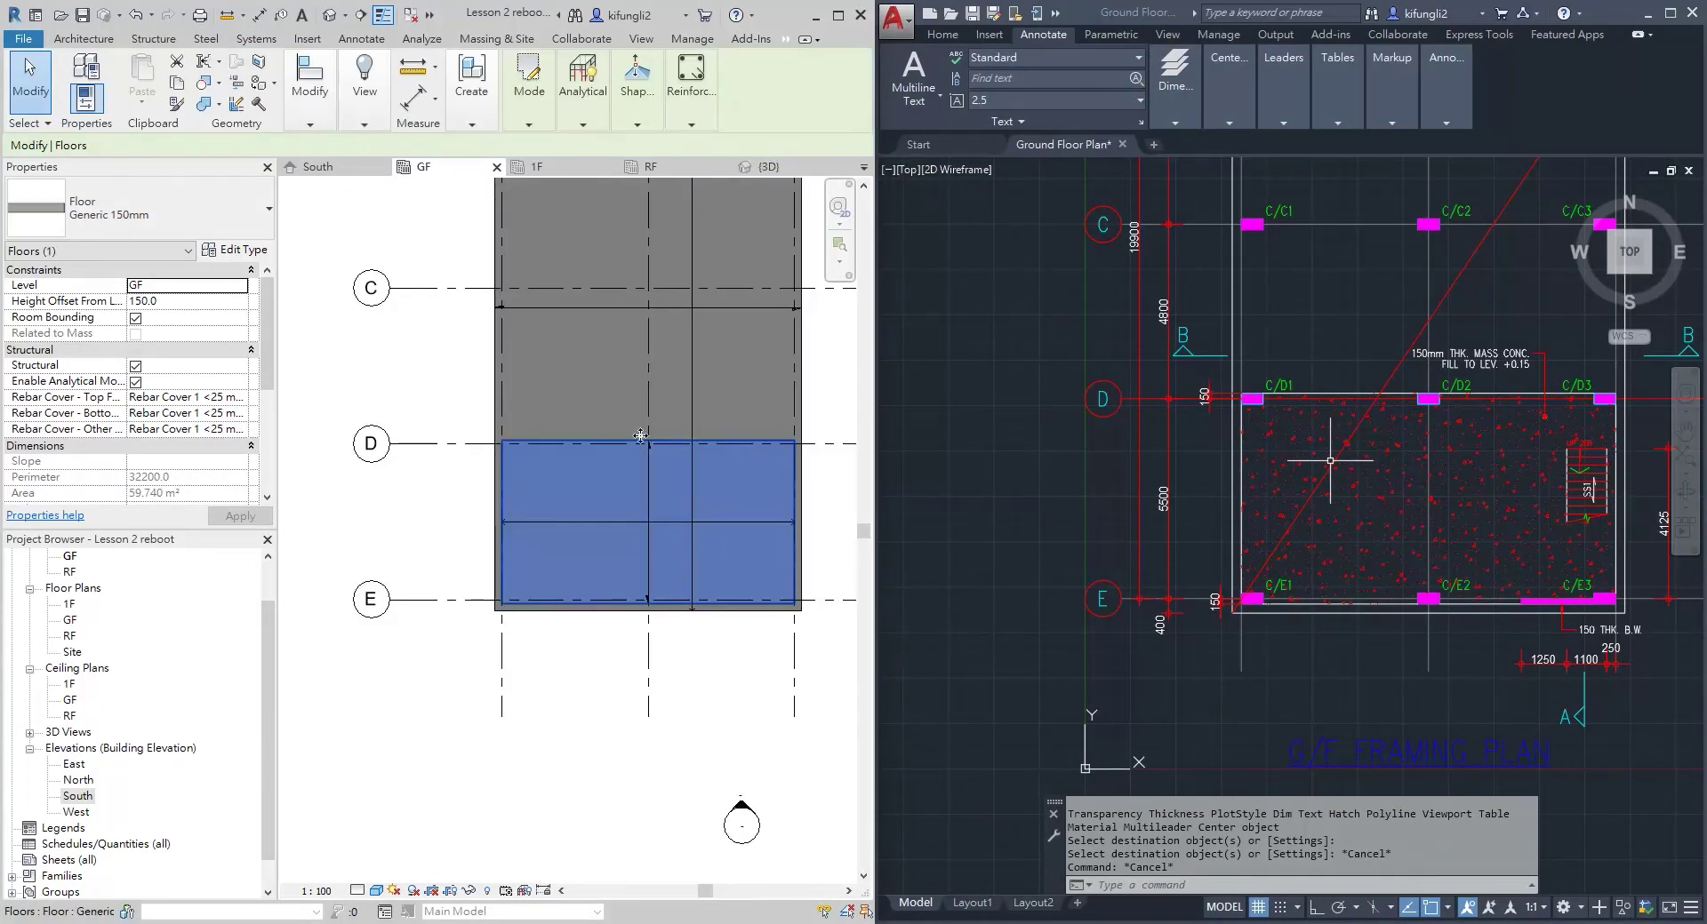
key(Escape)
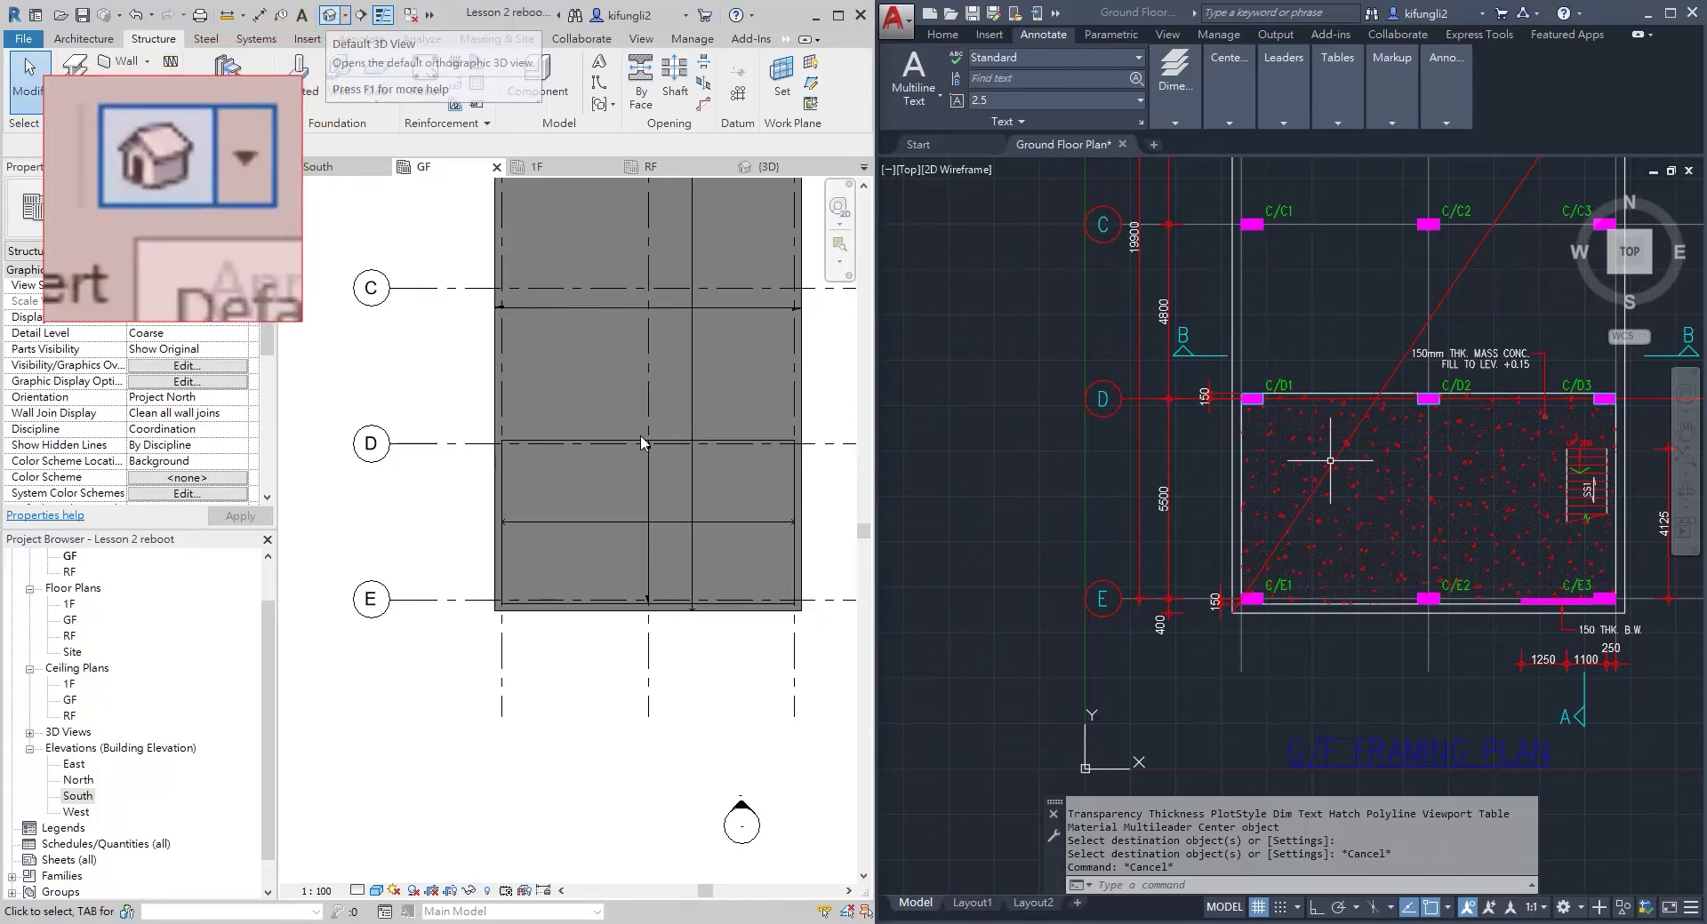
click(330, 18)
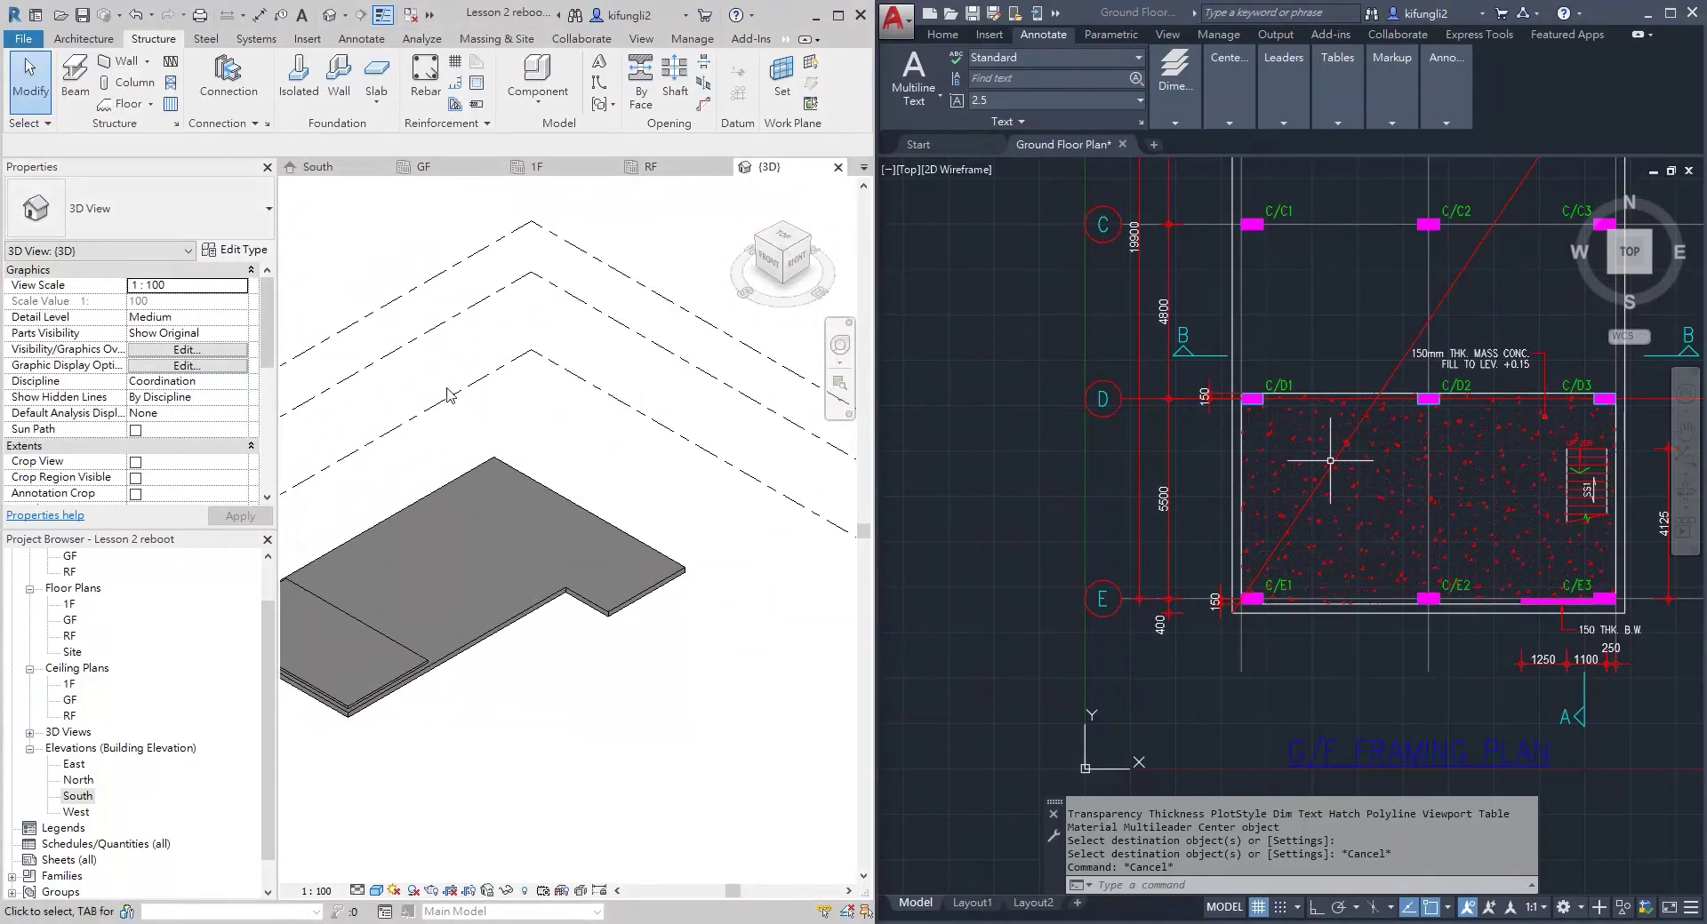
scroll(465, 606, up, 2)
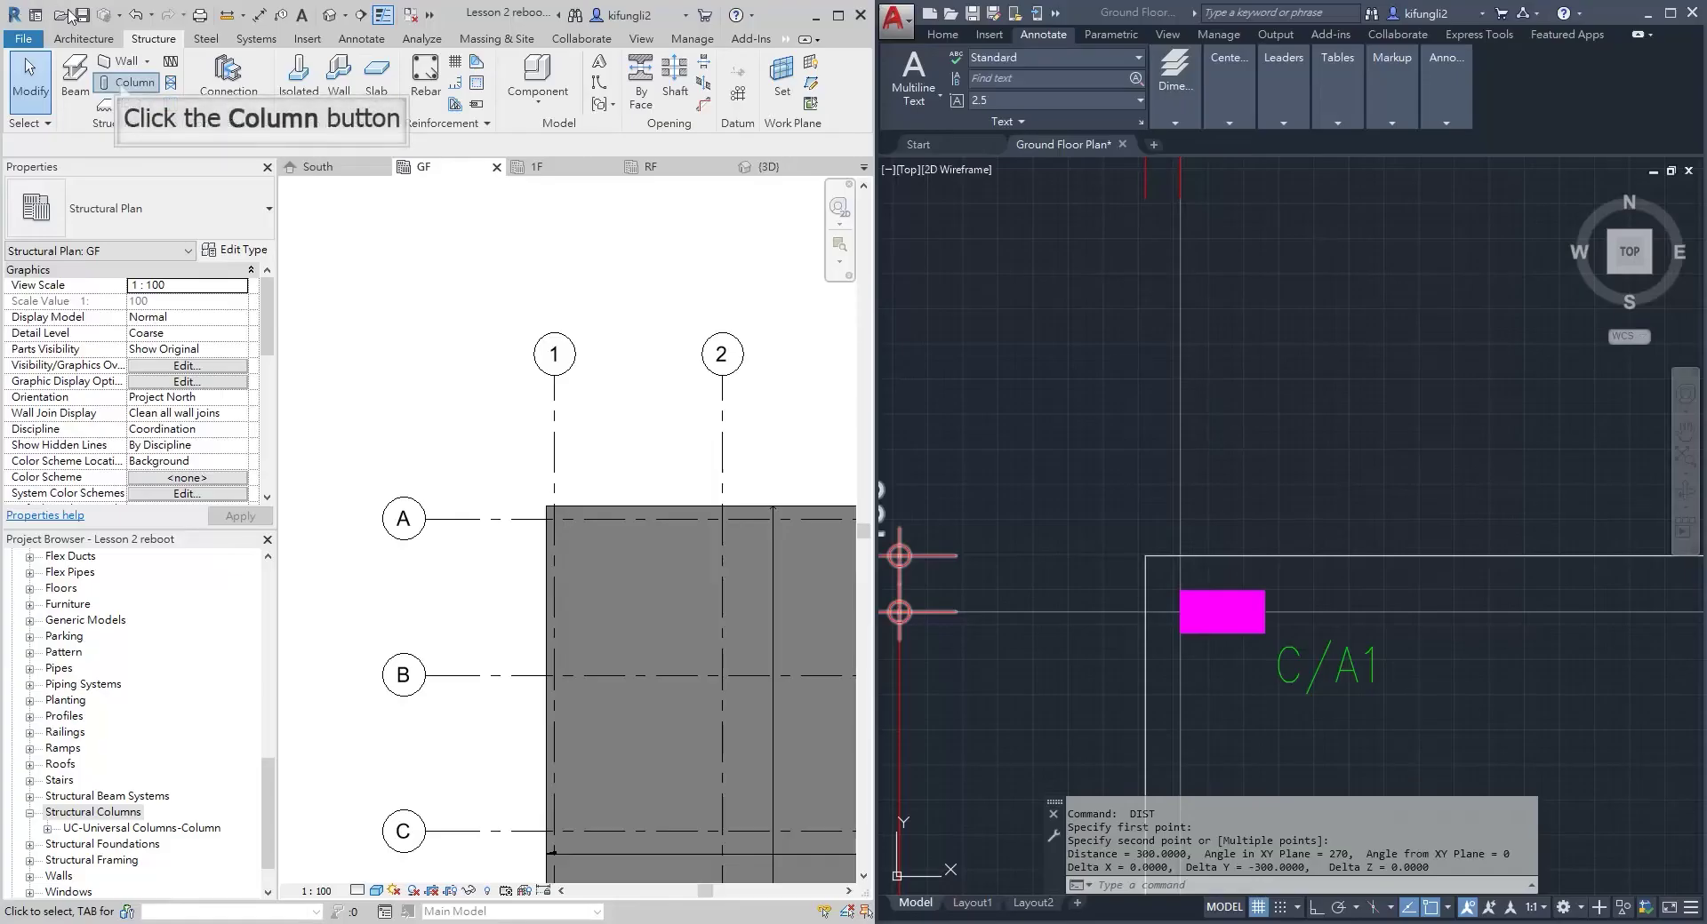
Start placing a structural column in the GF plan and review the column types available in the project
click(125, 83)
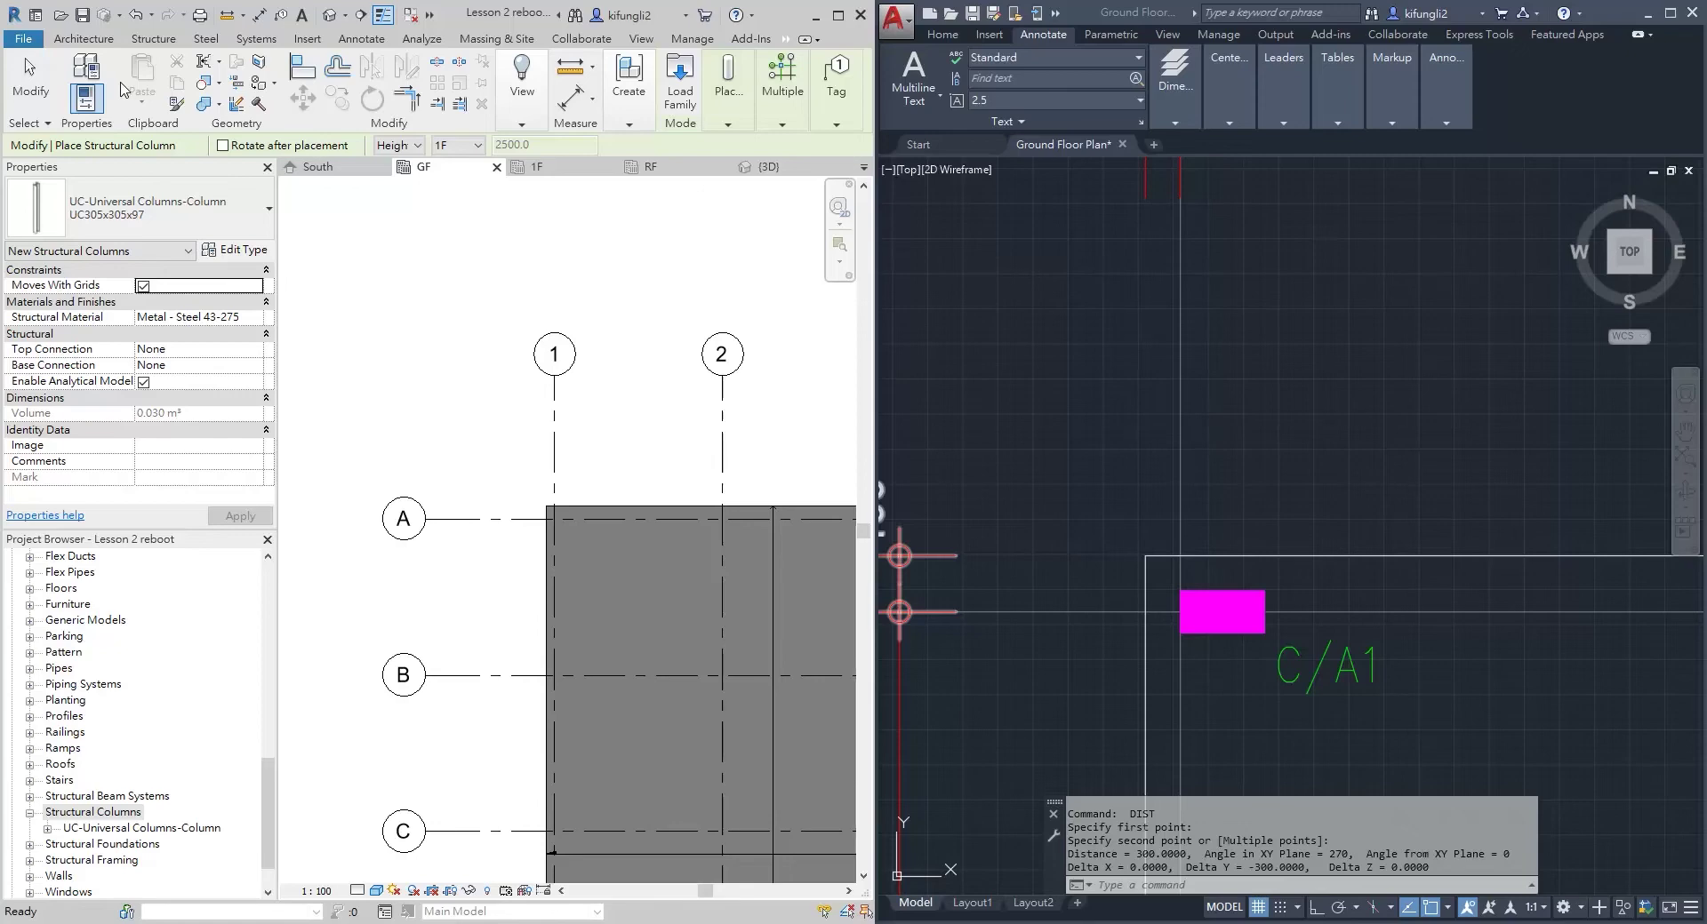
click(135, 208)
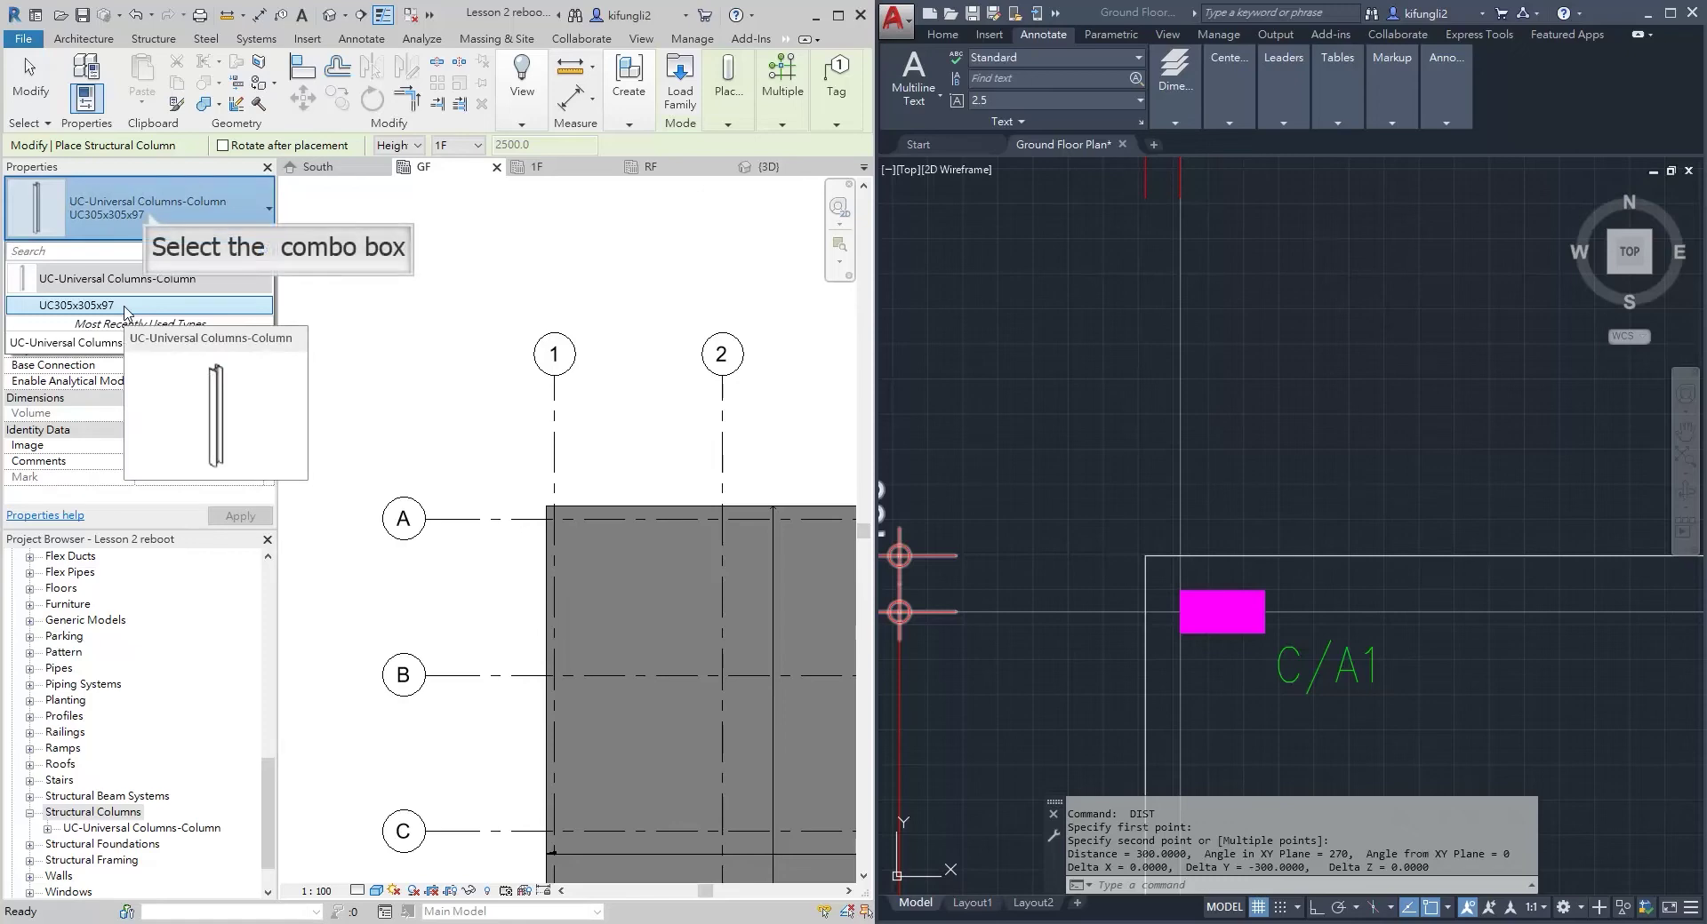
click(149, 218)
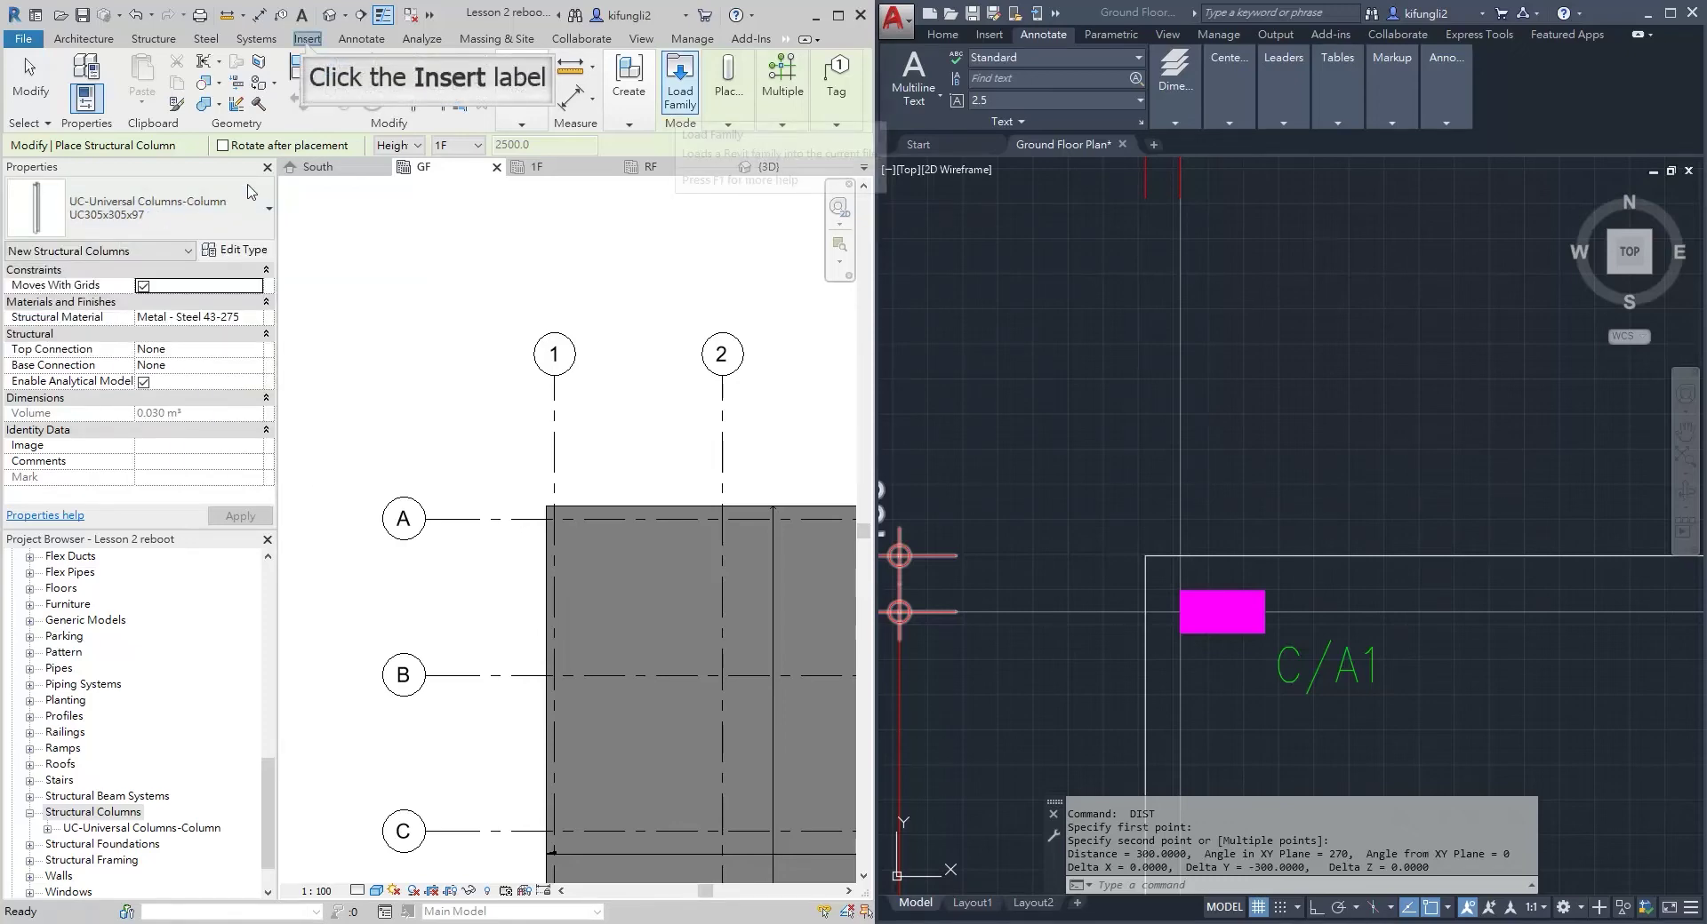
Start loading a family and browse to the folder C:\ProgramData\Autodesk\RVT 2020\Libraries
click(306, 39)
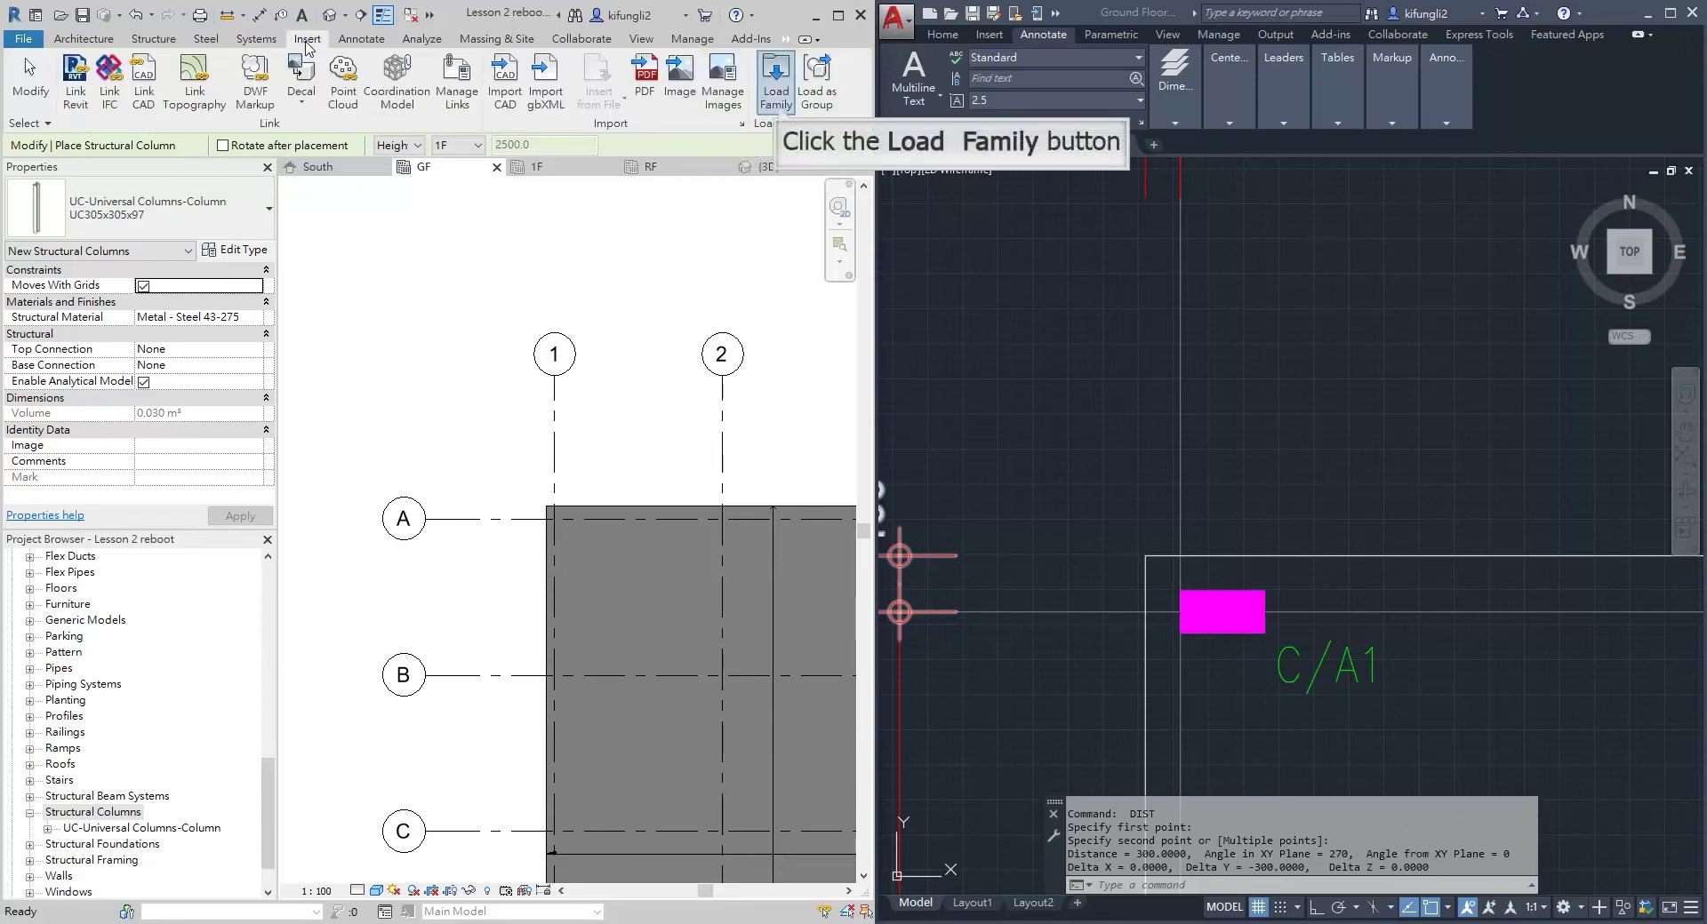
click(776, 98)
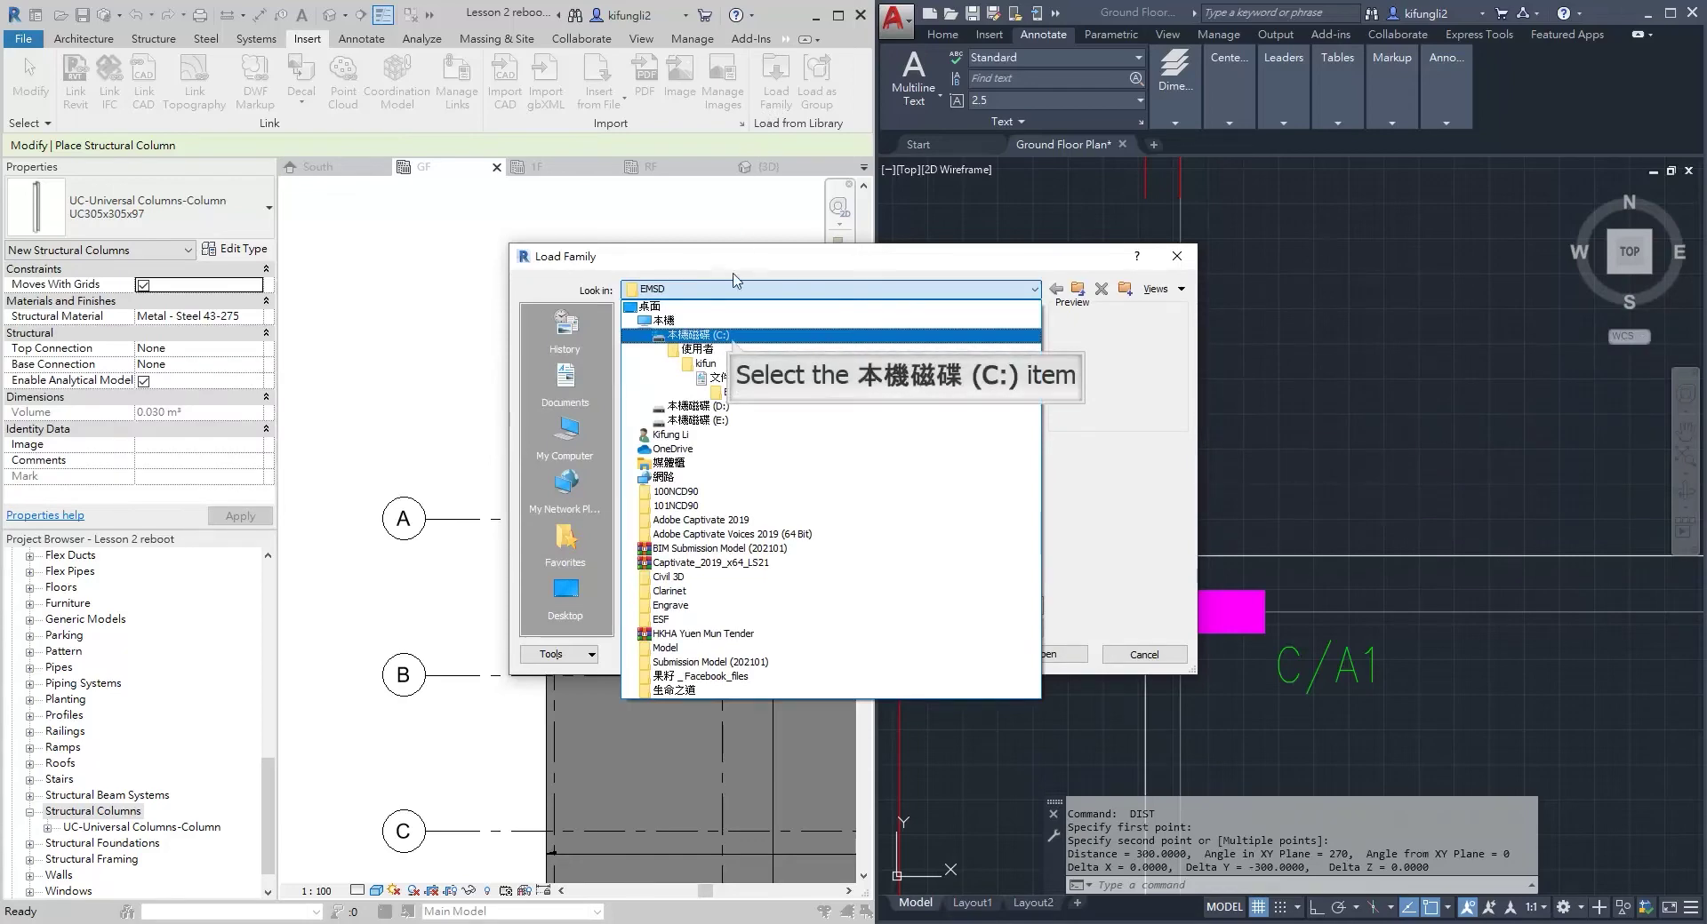
click(733, 337)
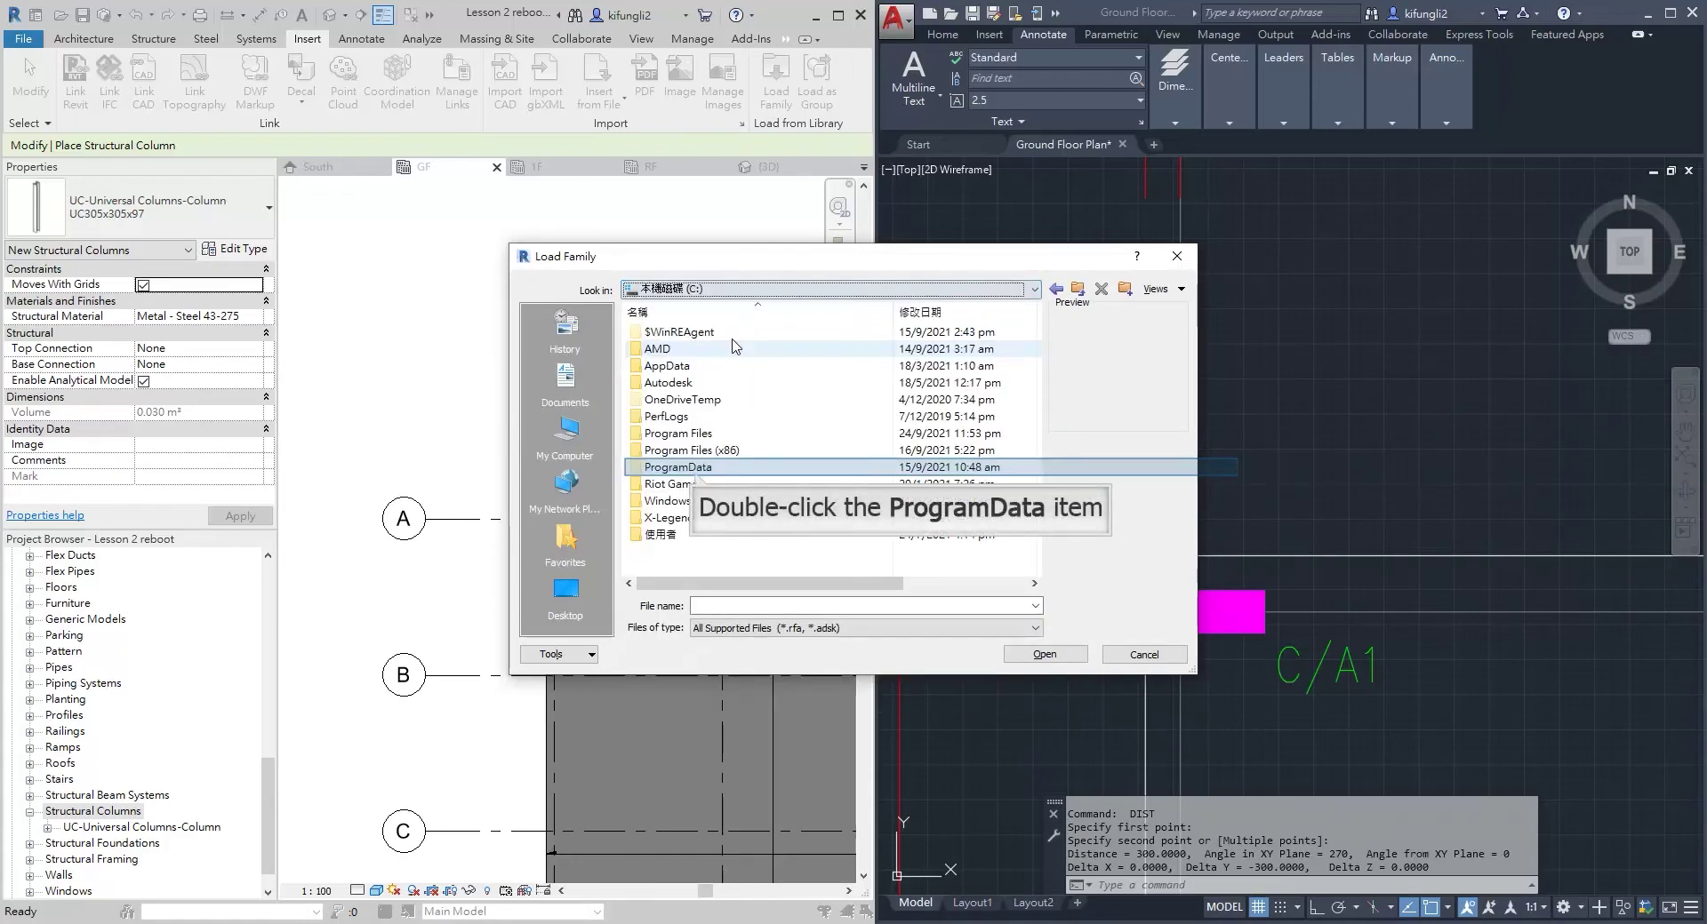
double_click(695, 468)
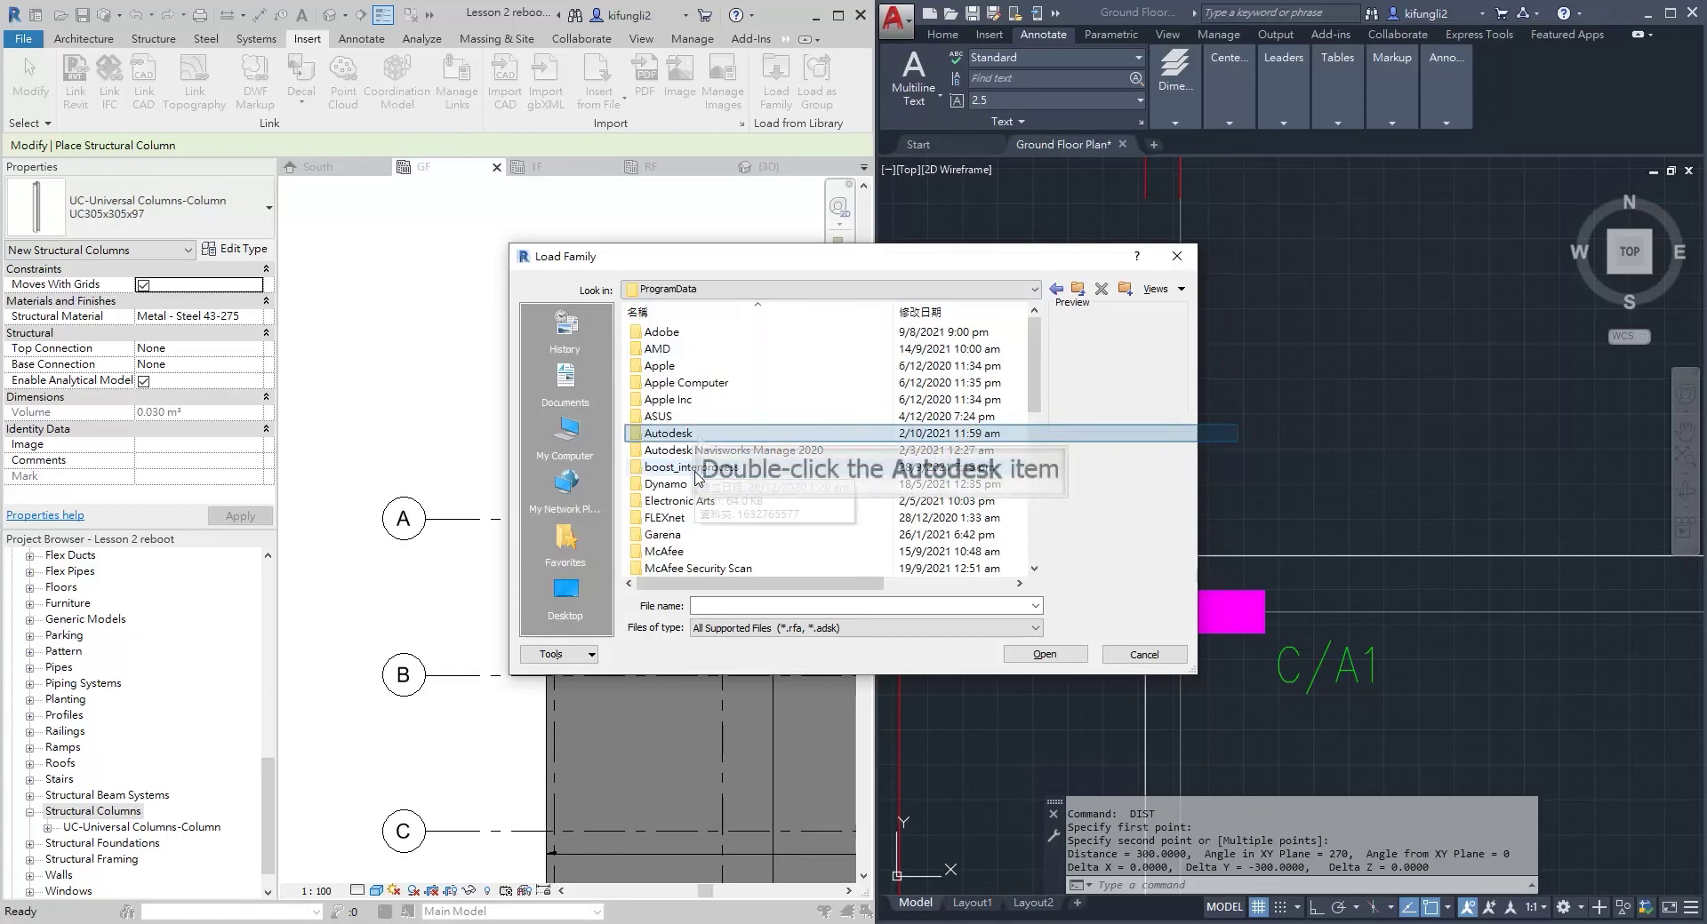
double_click(702, 434)
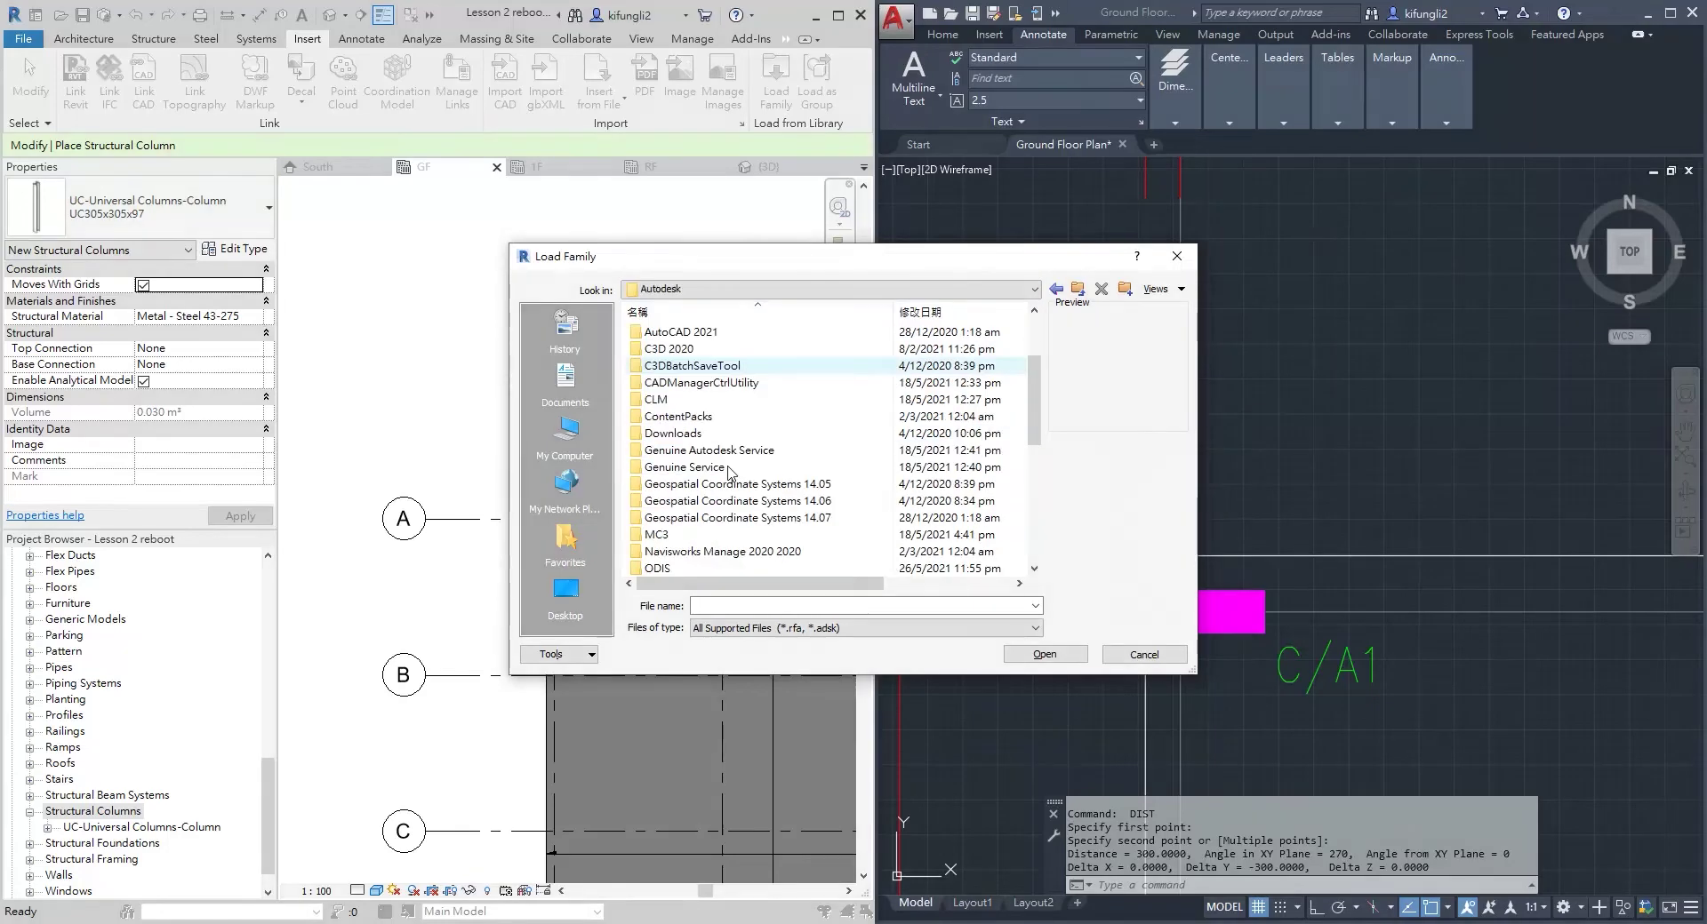
scroll(729, 471, down, 7)
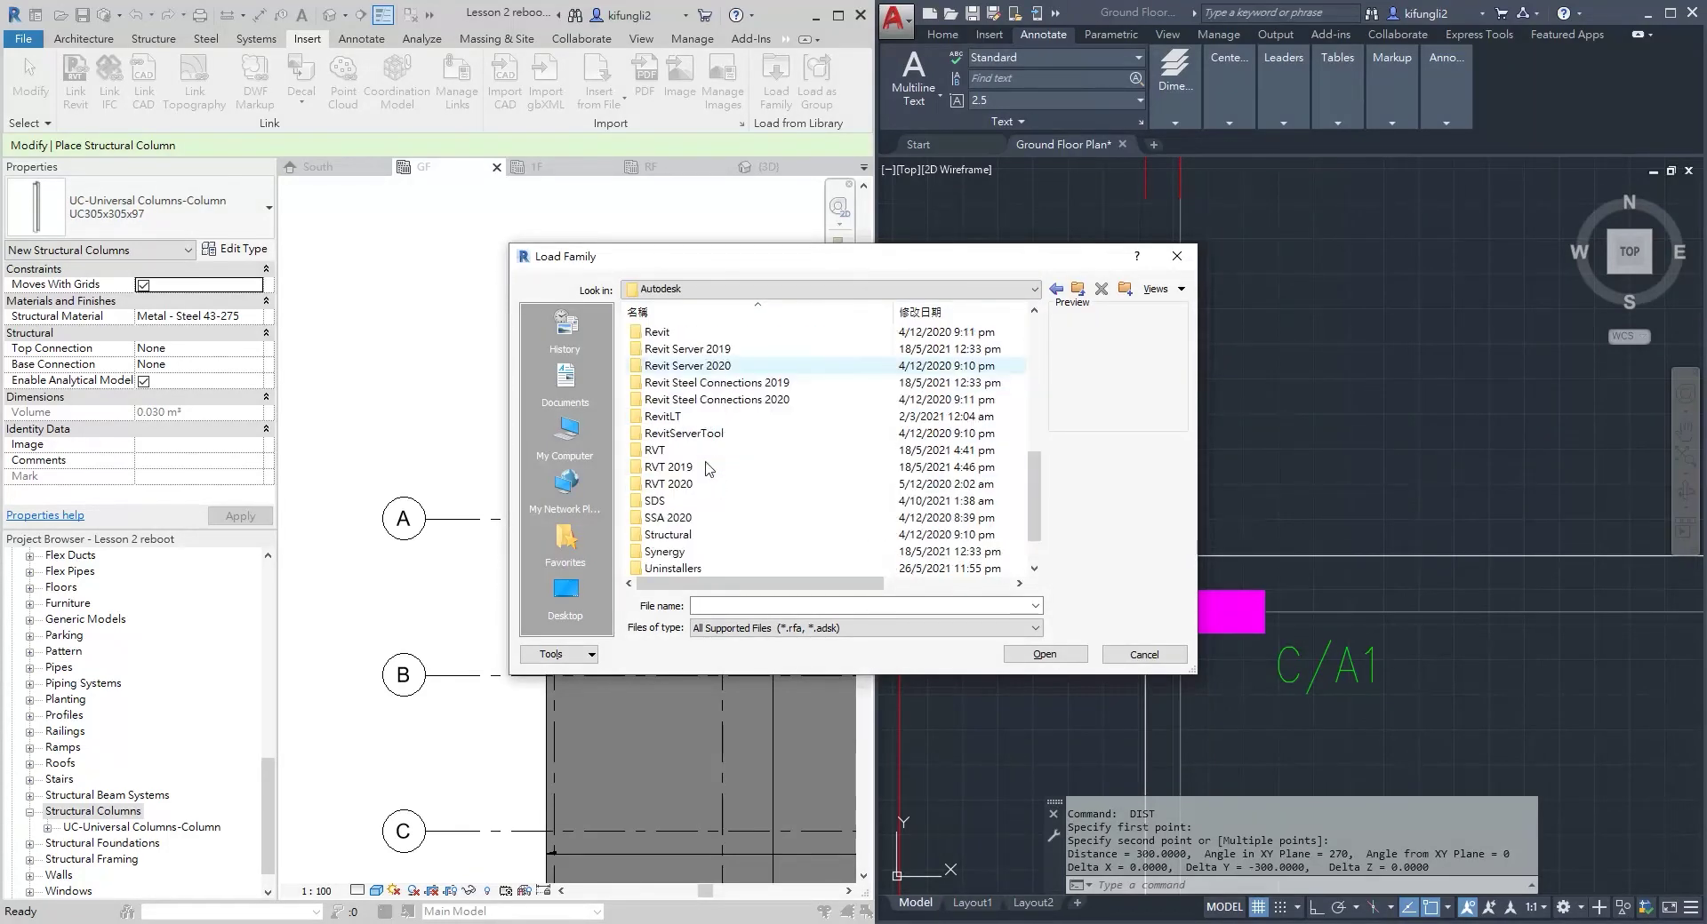
click(700, 485)
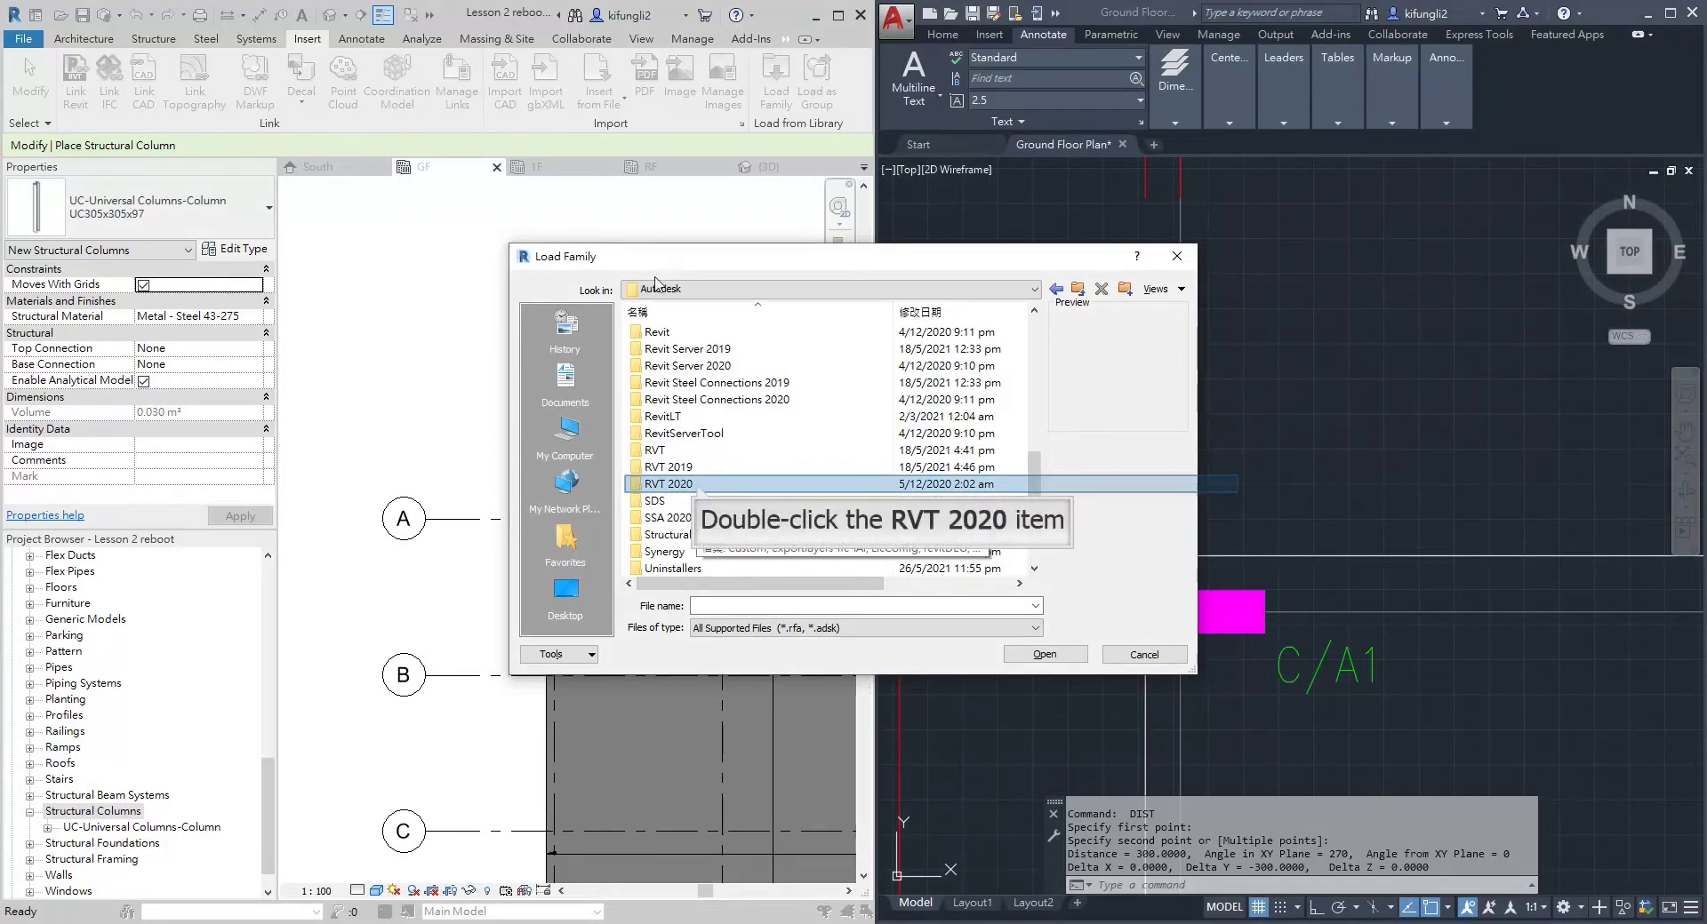
double_click(698, 484)
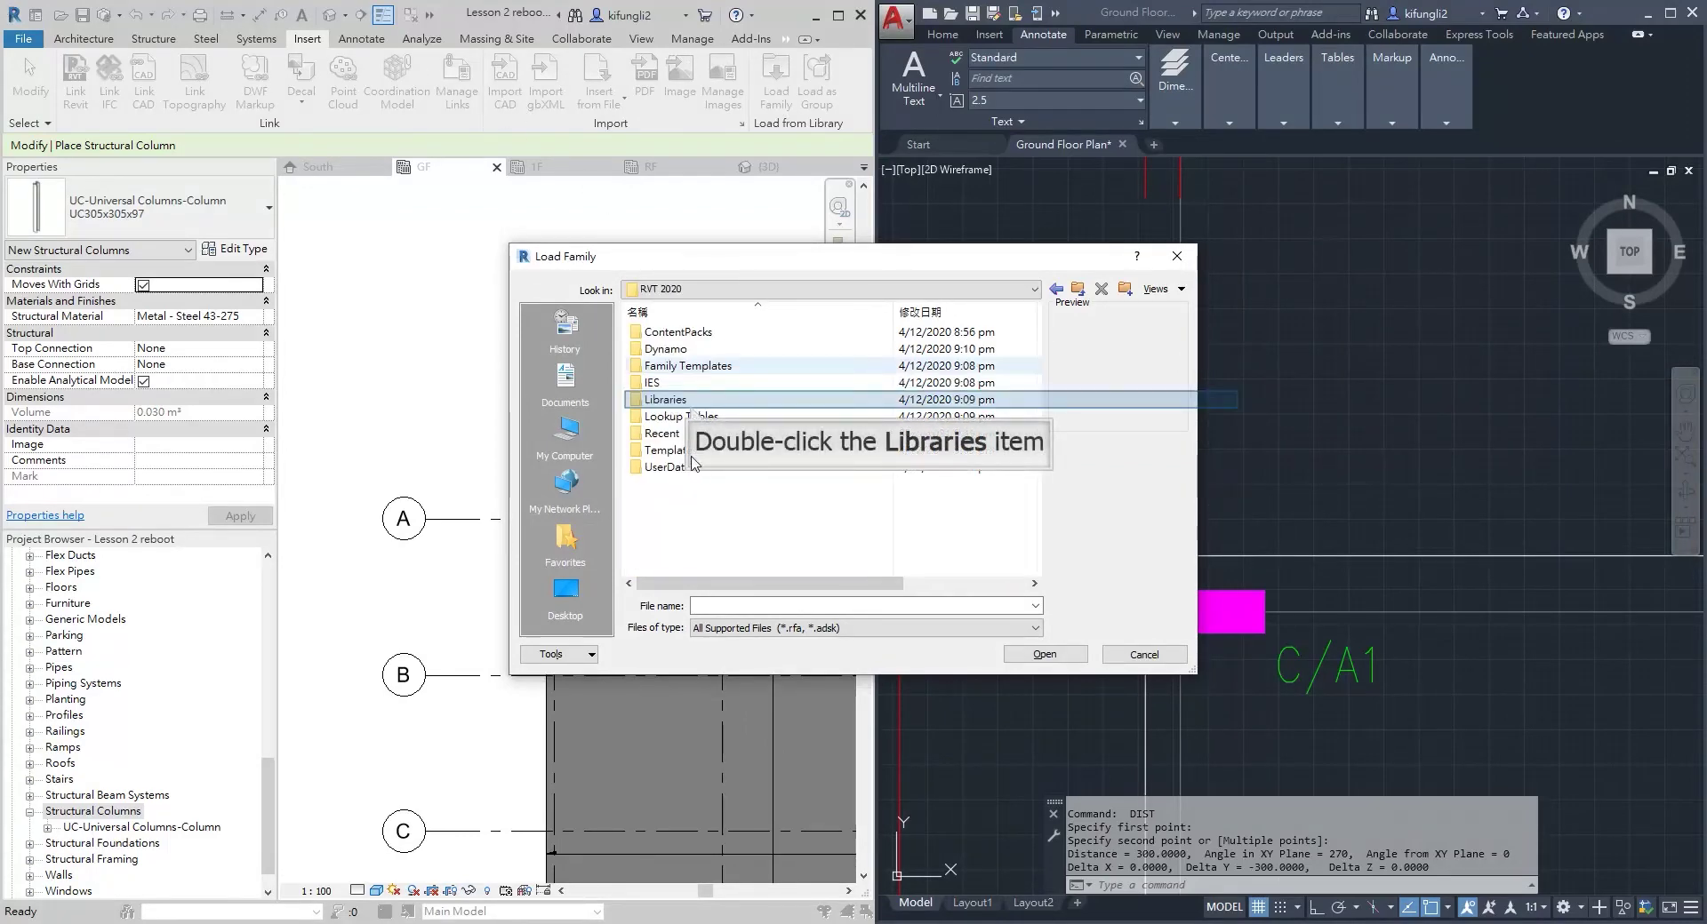
double_click(699, 400)
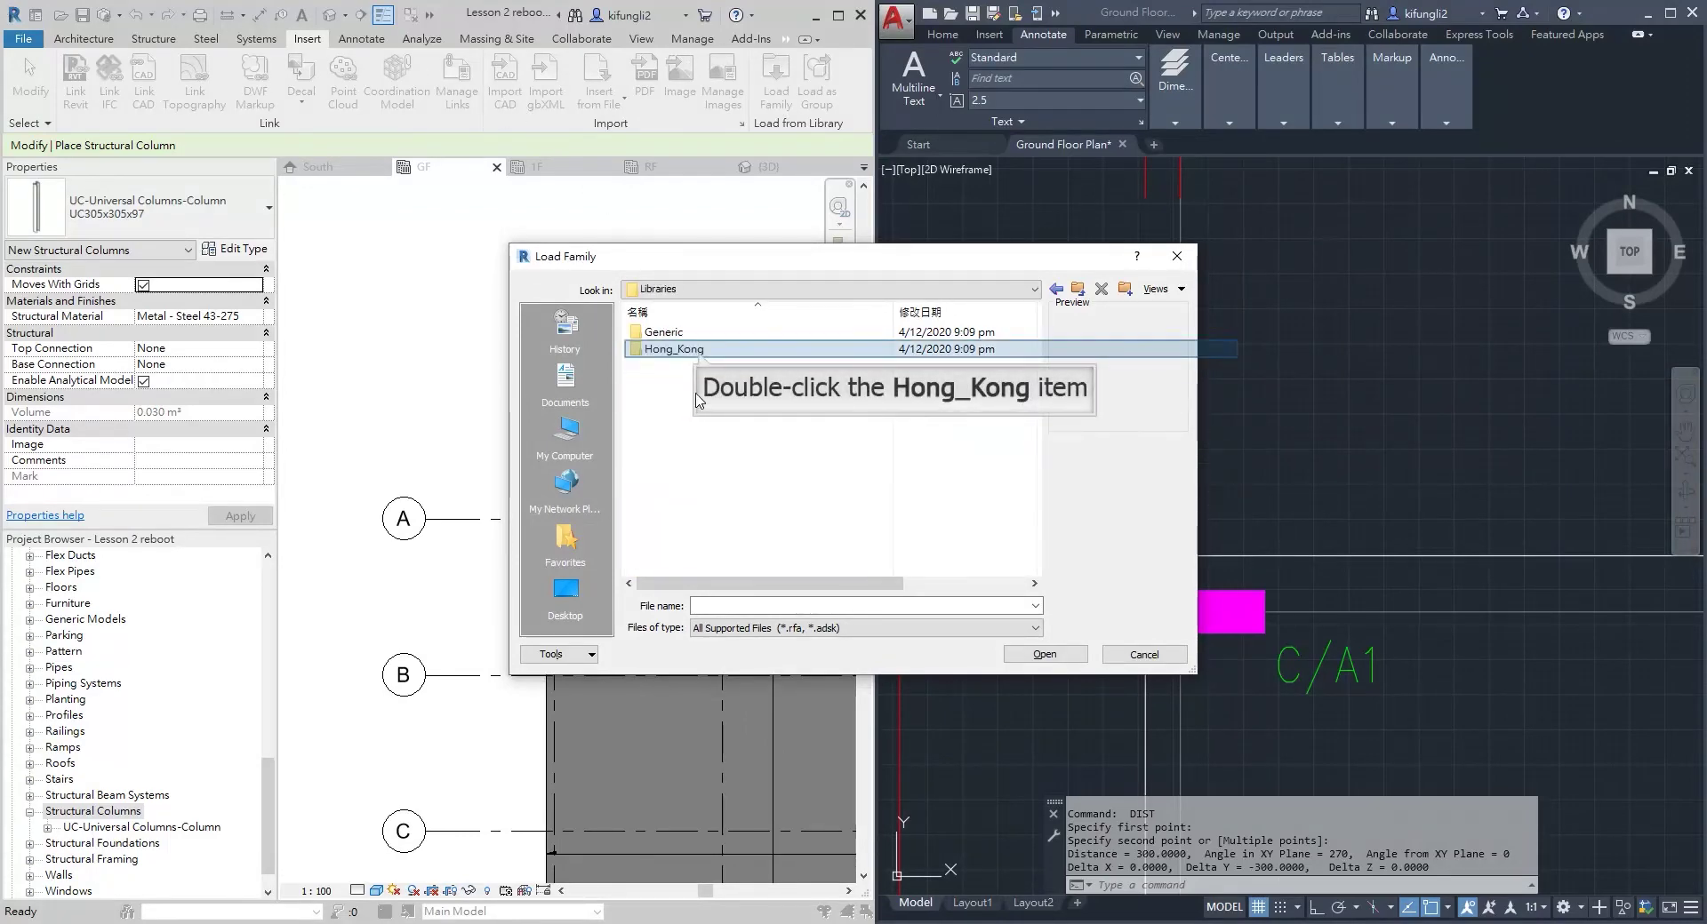
Load the M_Concrete-Rectangular-Column family from the Hong_Kong library's Structural Columns > Concrete folder
double_click(700, 348)
scroll(727, 404, down, 8)
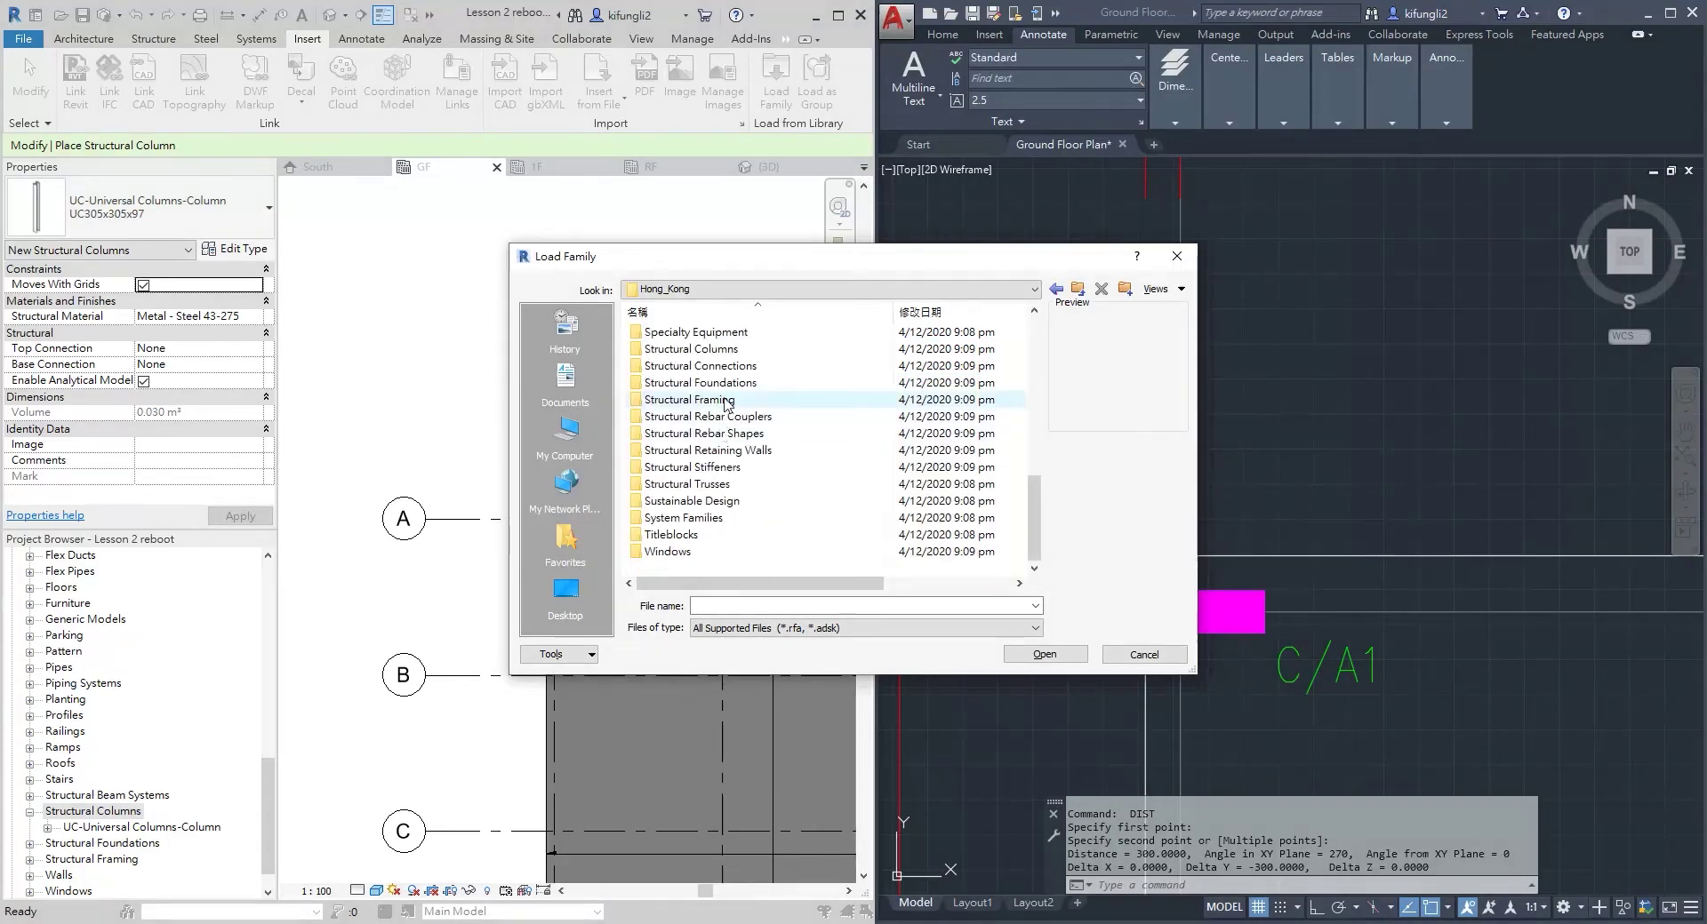
click(735, 352)
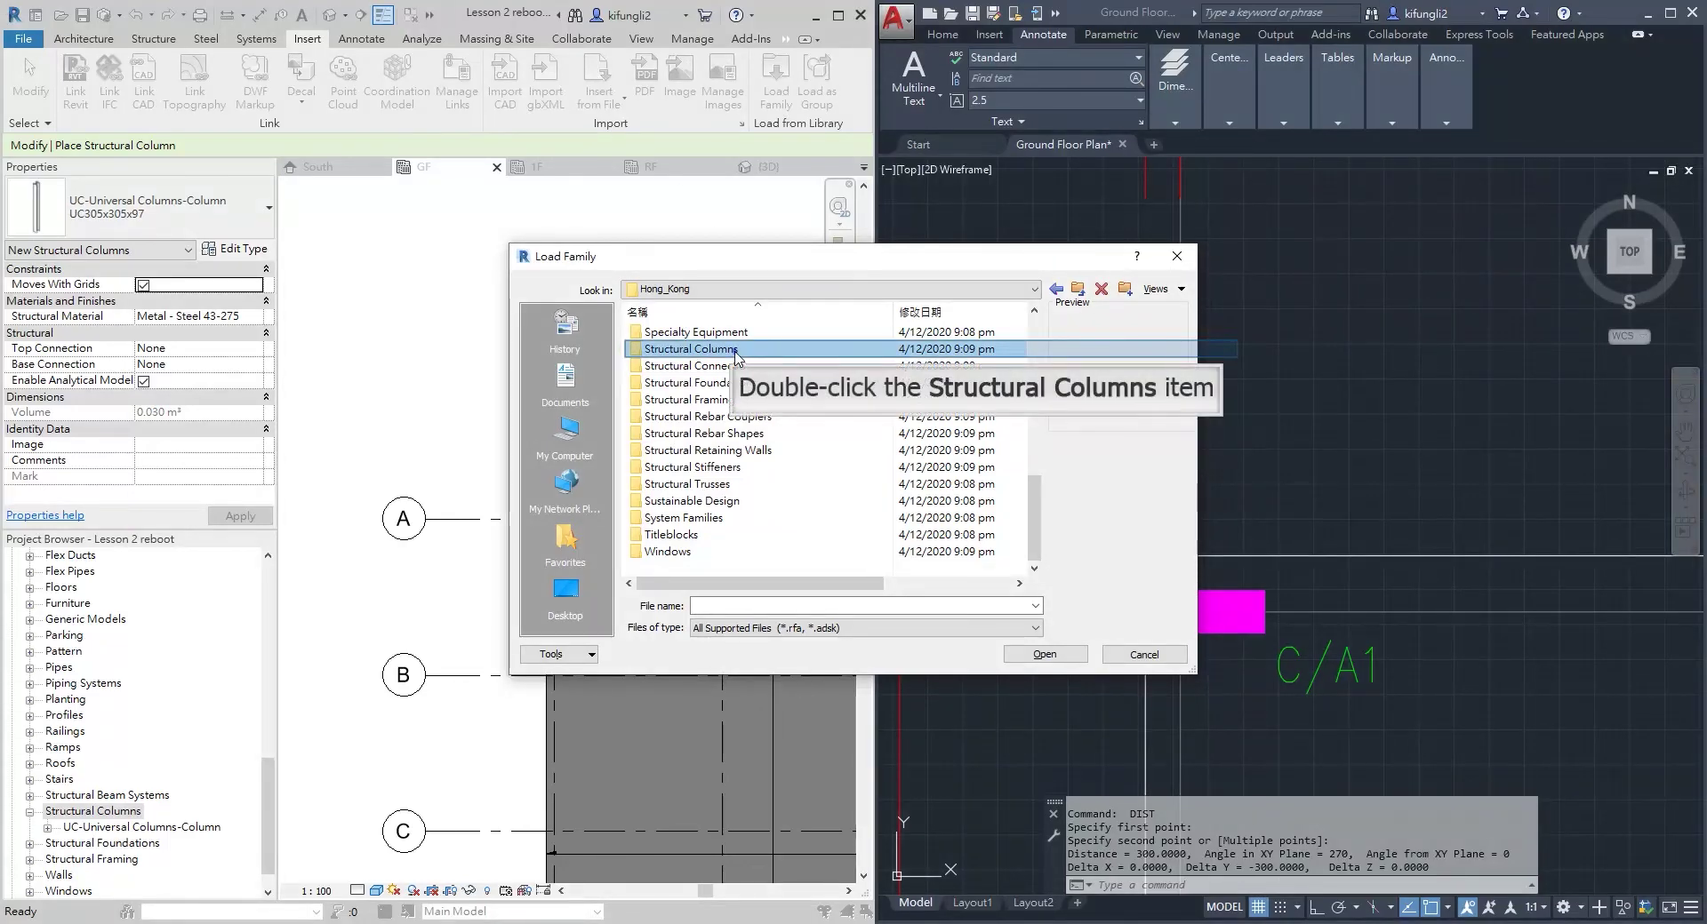
double_click(735, 349)
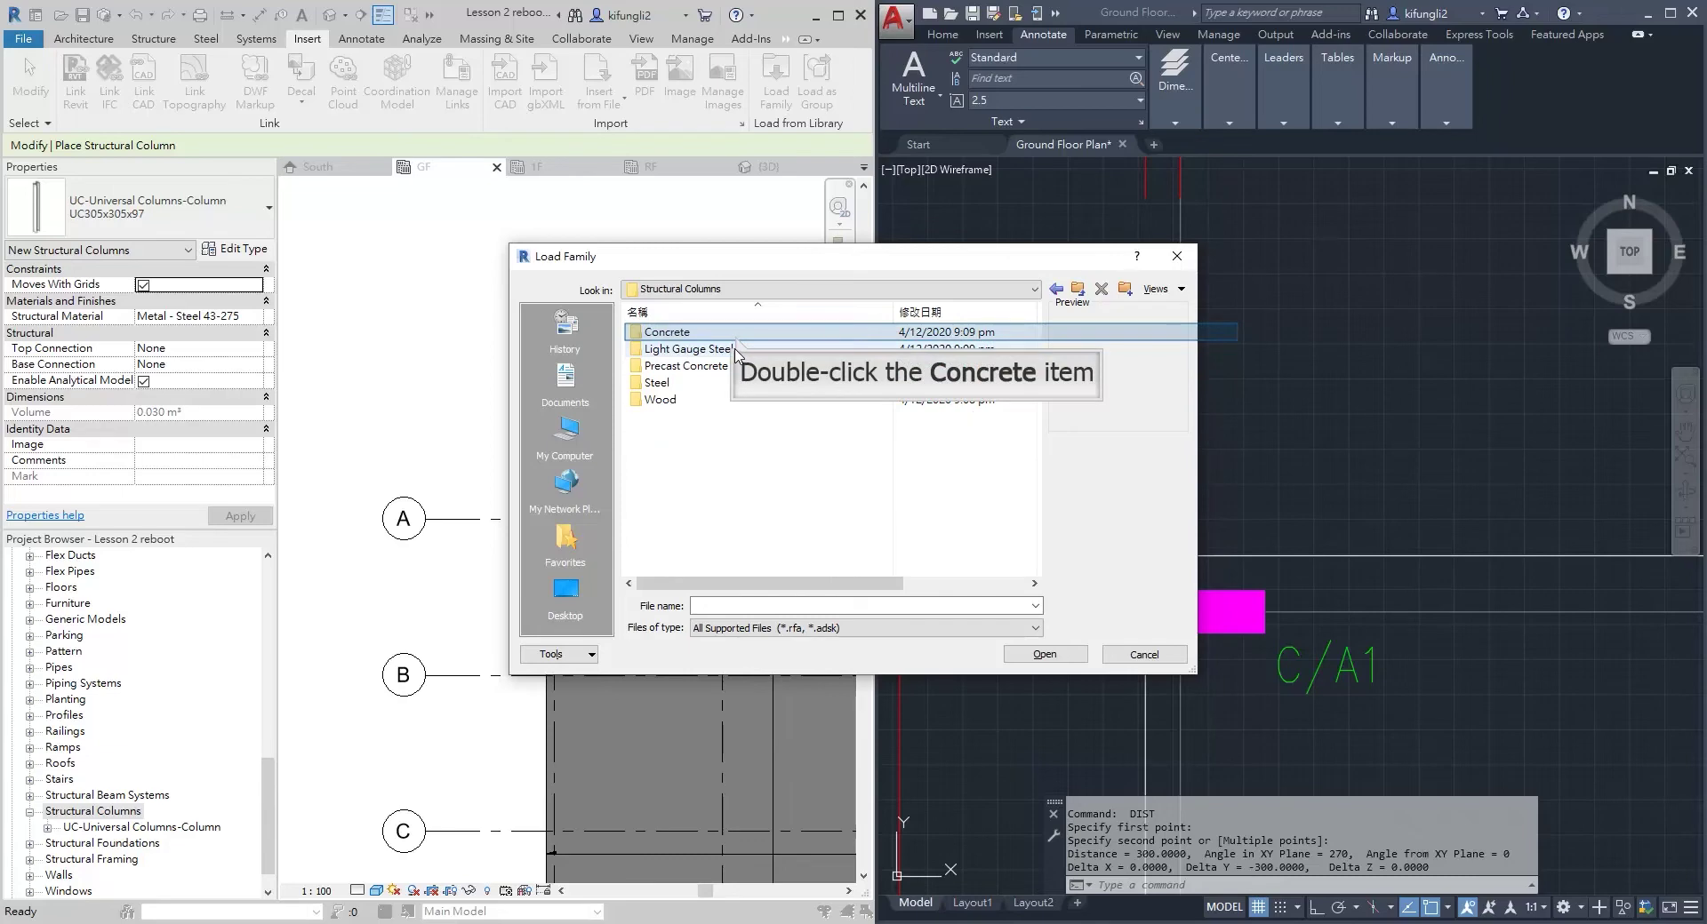
double_click(736, 334)
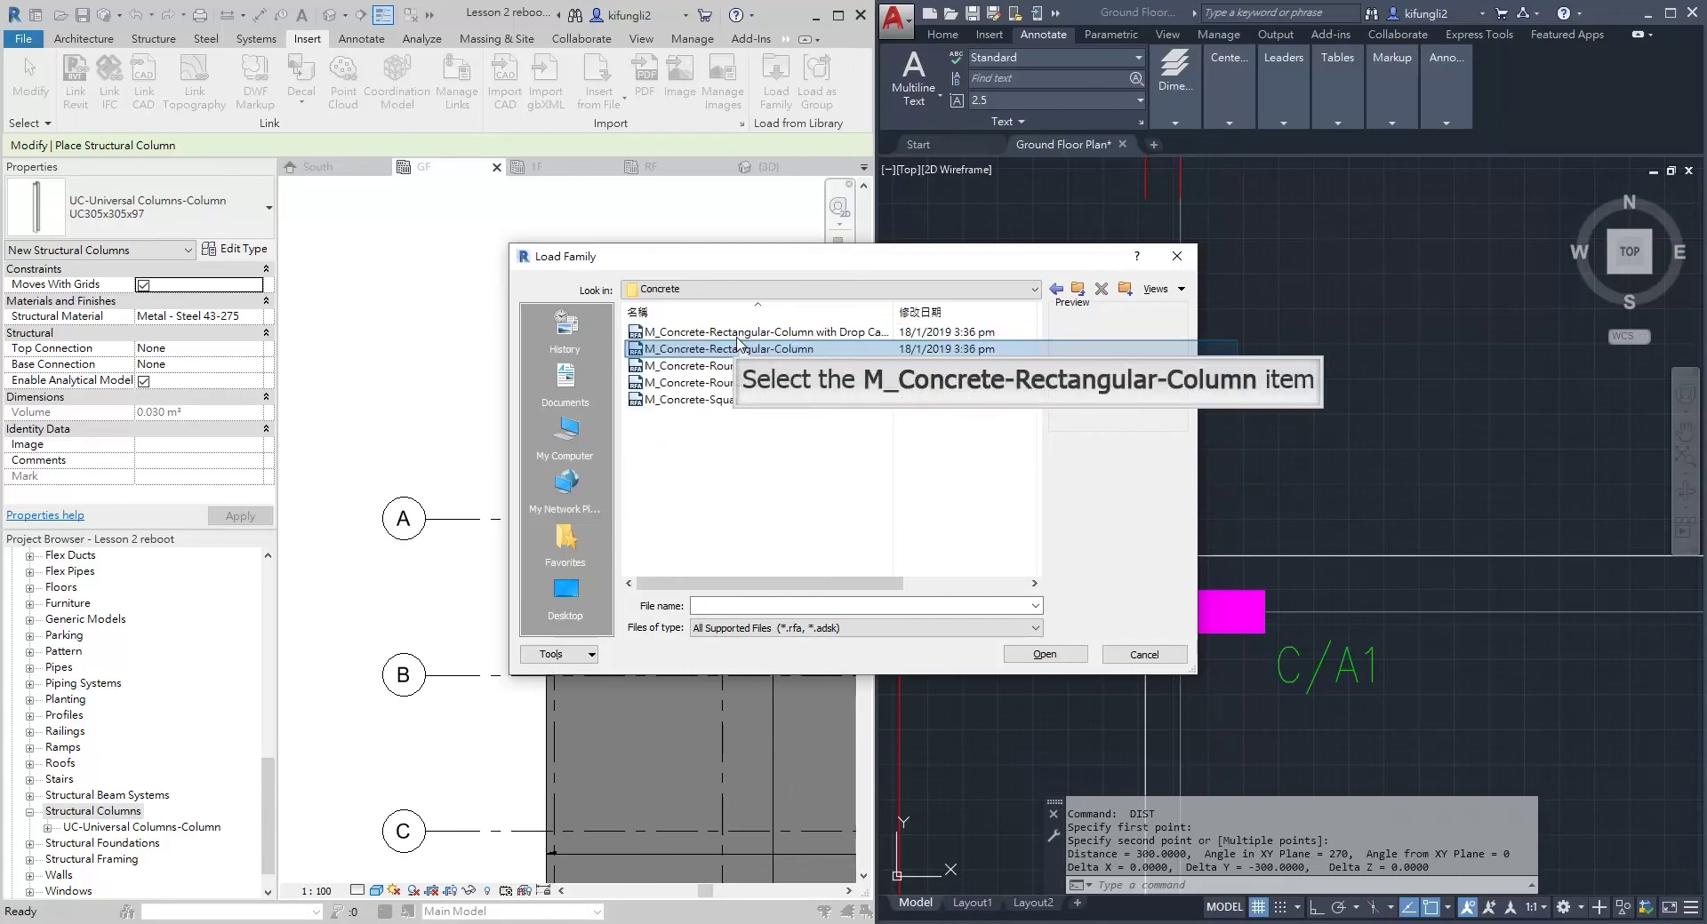
click(737, 348)
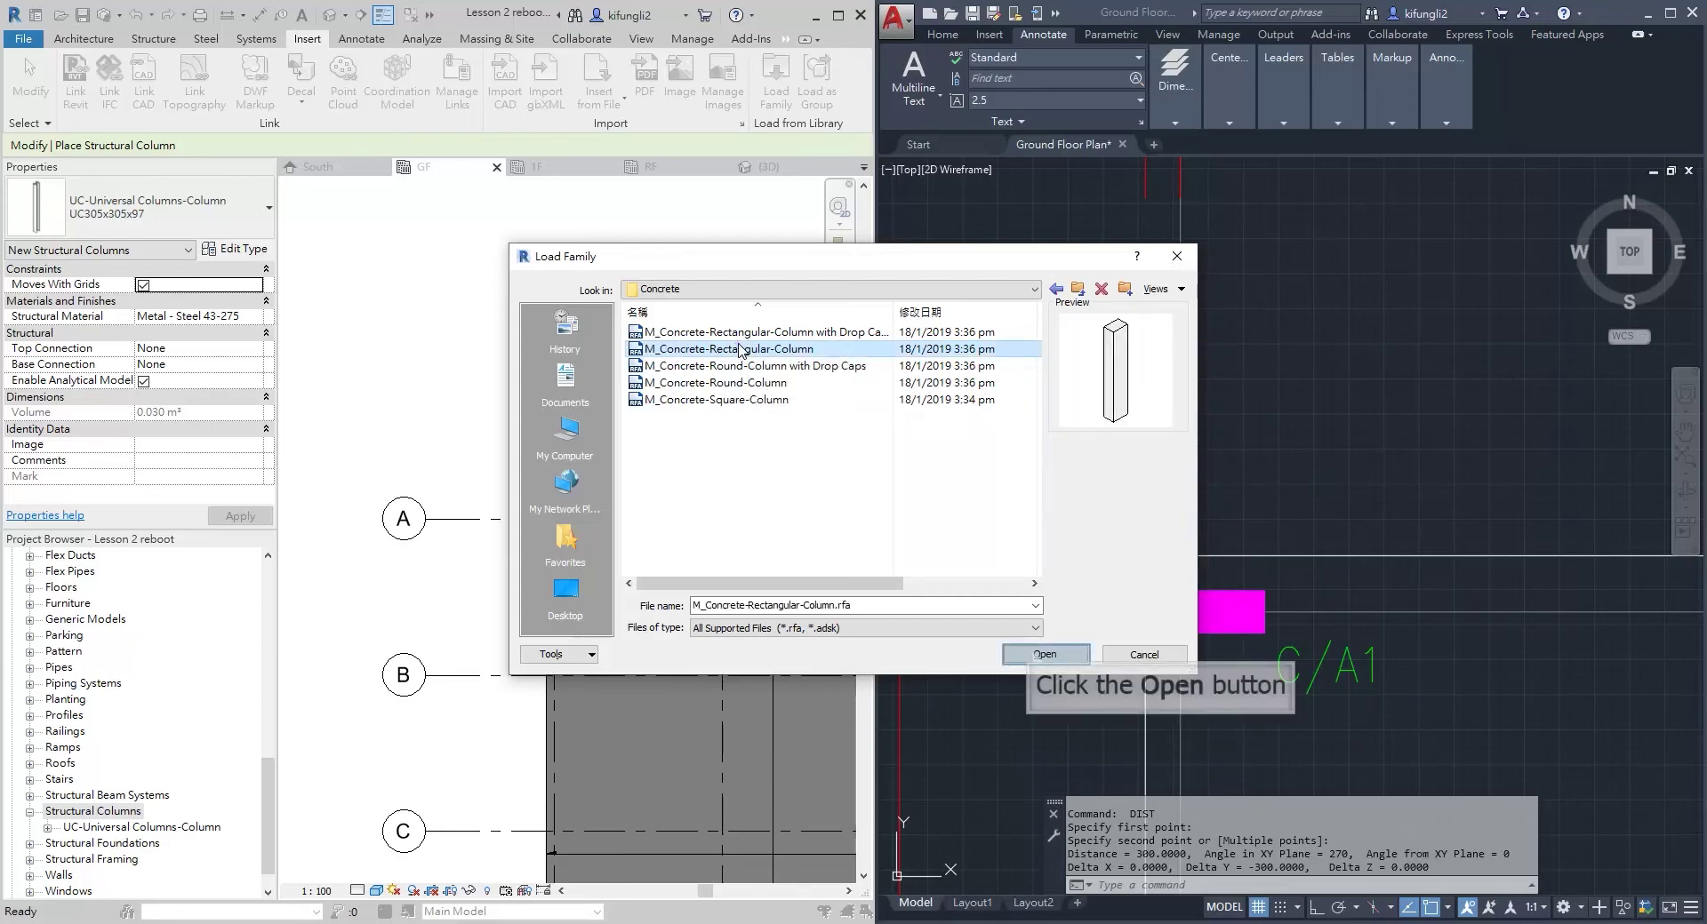
click(1040, 653)
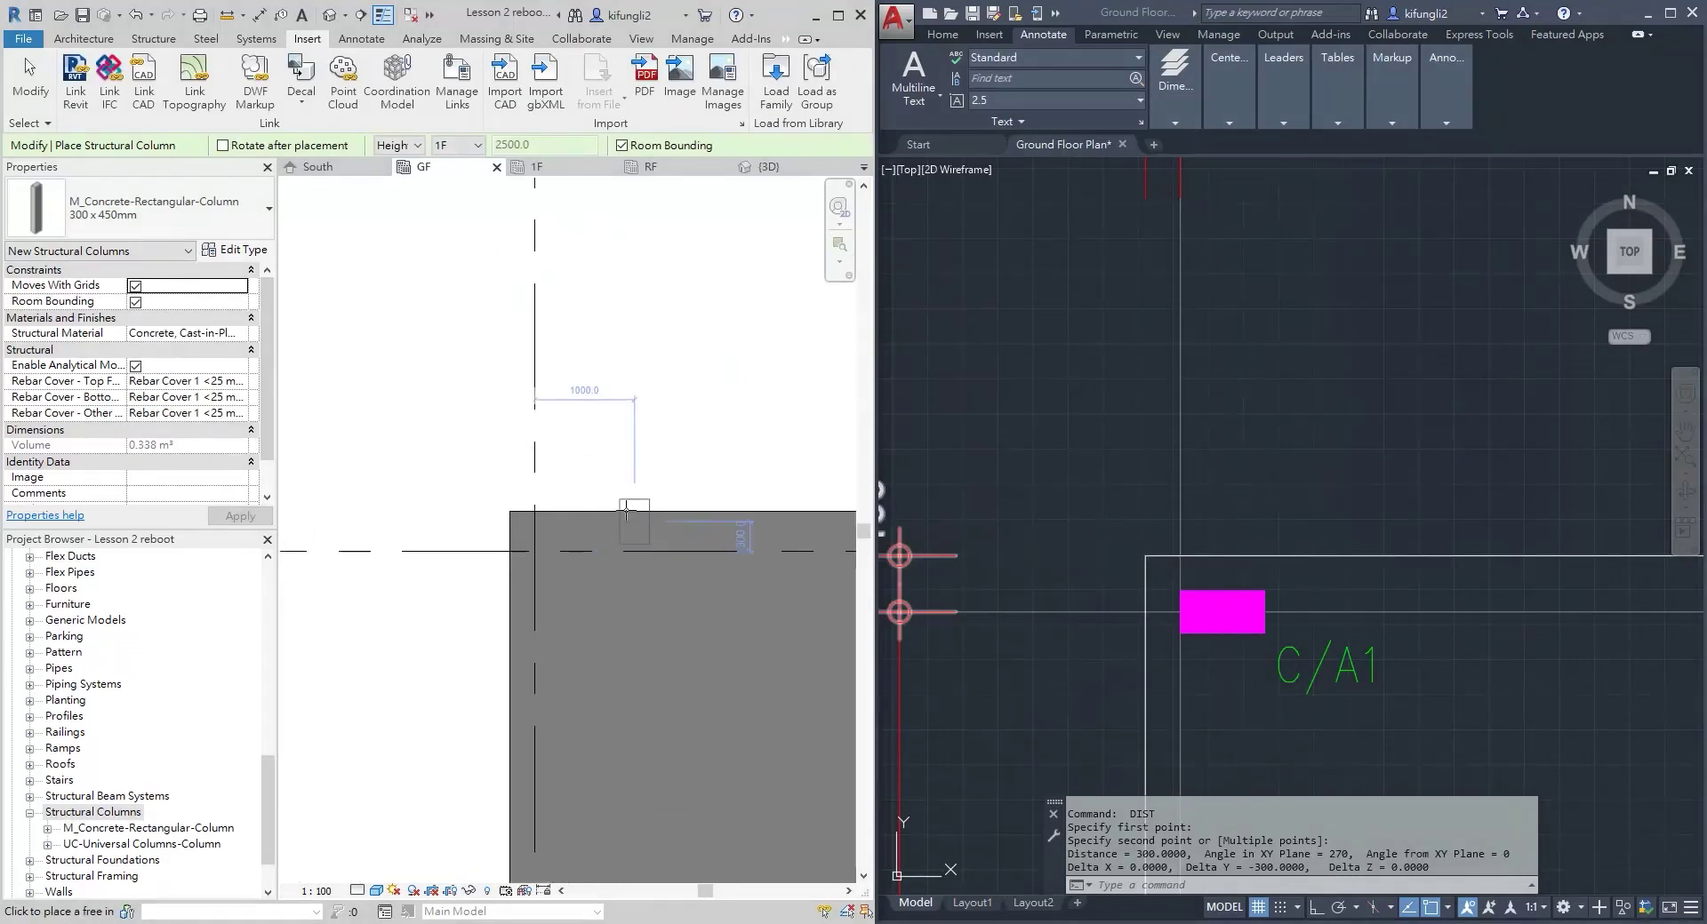
Check the loaded concrete column types, then duplicate the 300 x 450mm type as "300 x 600mm"
click(161, 215)
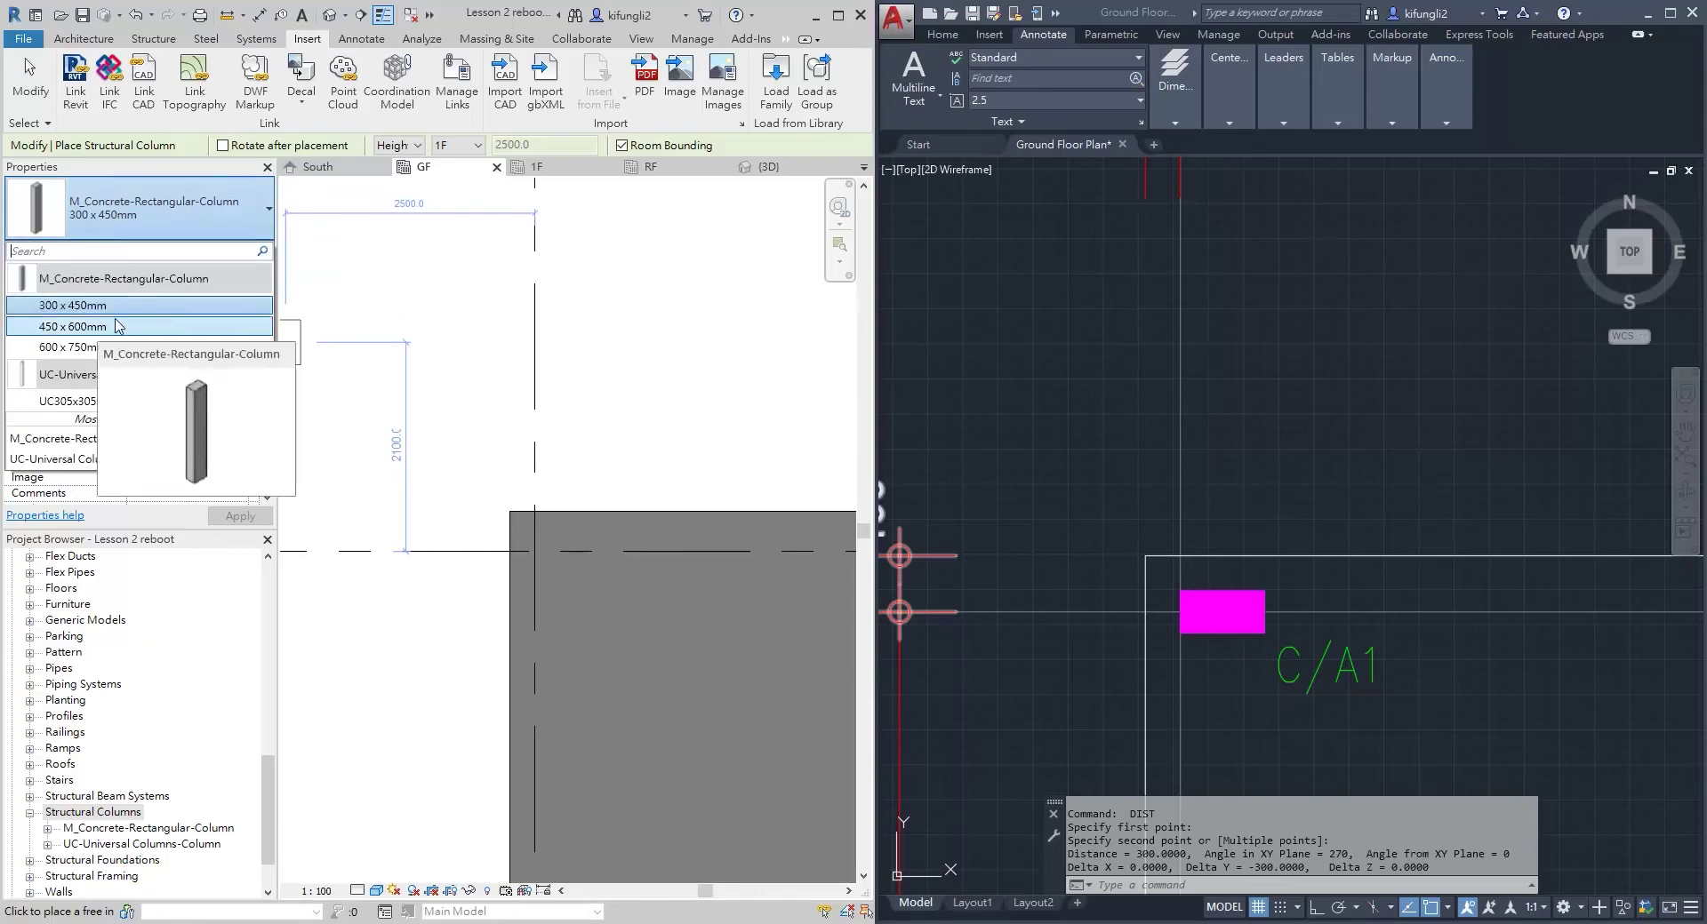
click(246, 225)
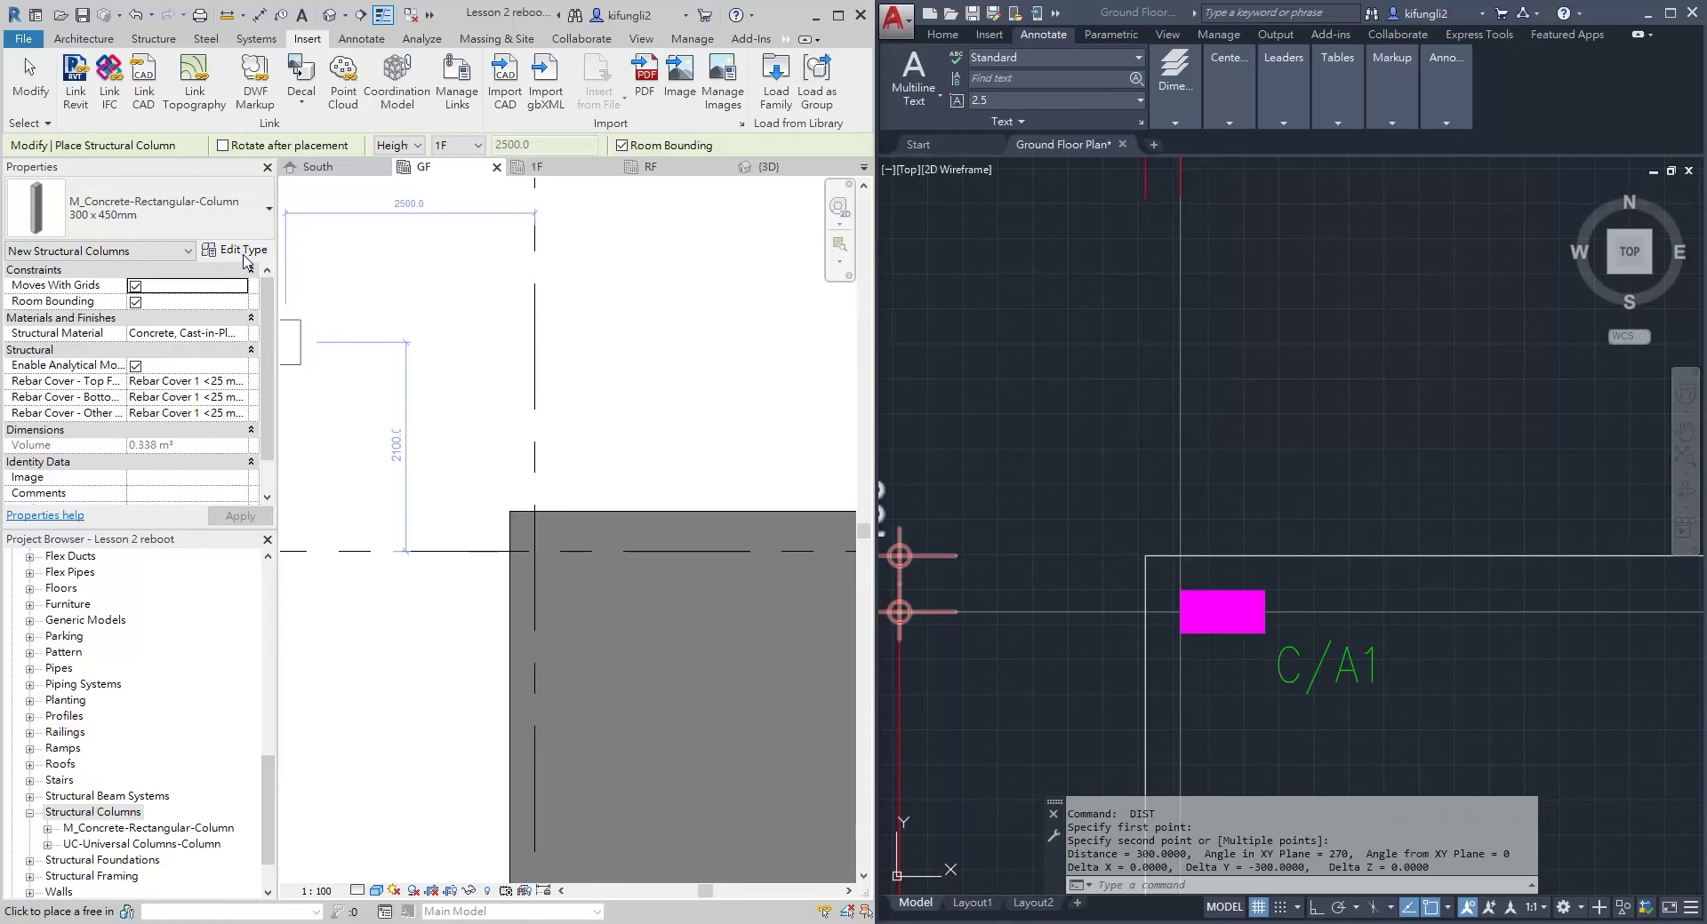
click(241, 250)
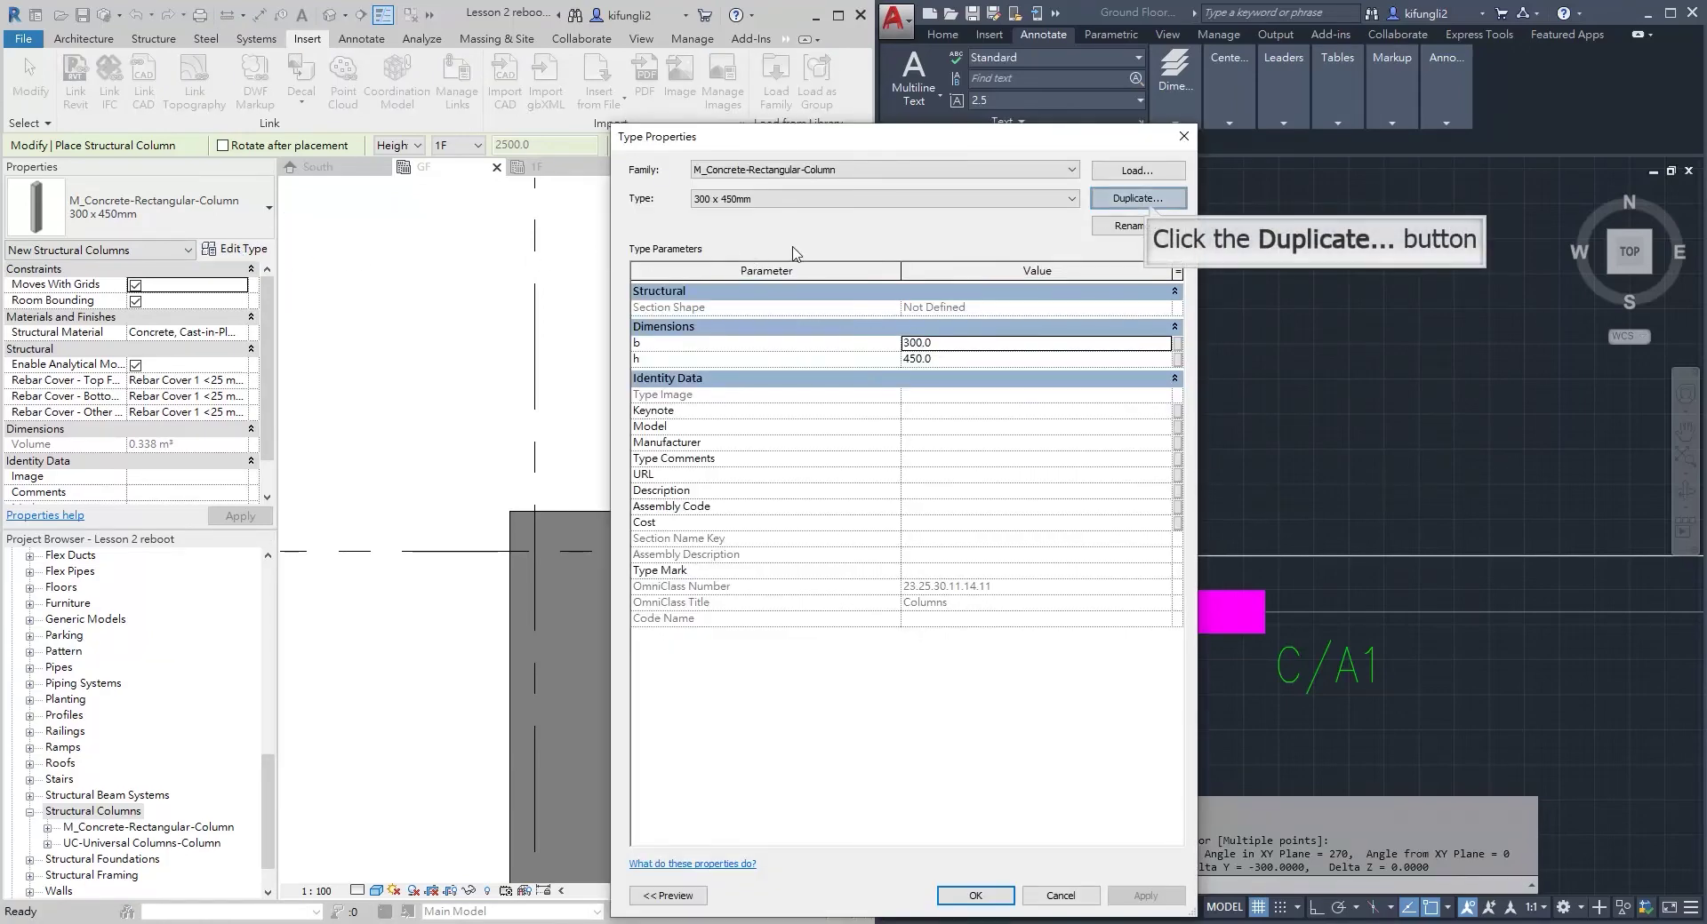
click(1138, 198)
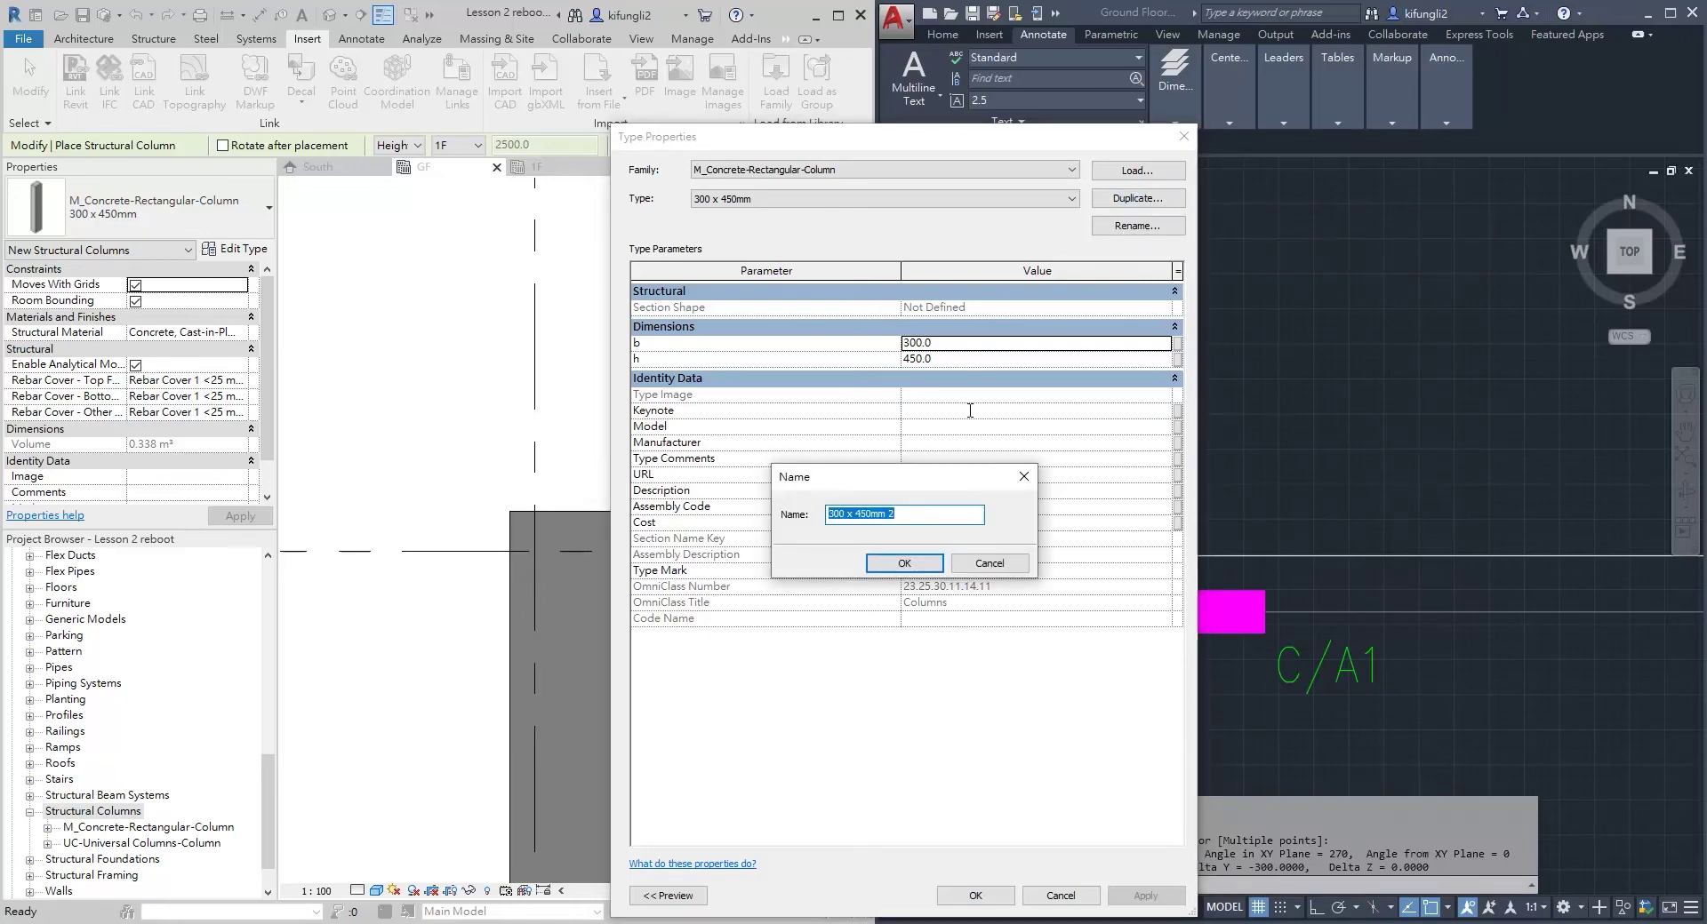
text(300 x 45000mm)
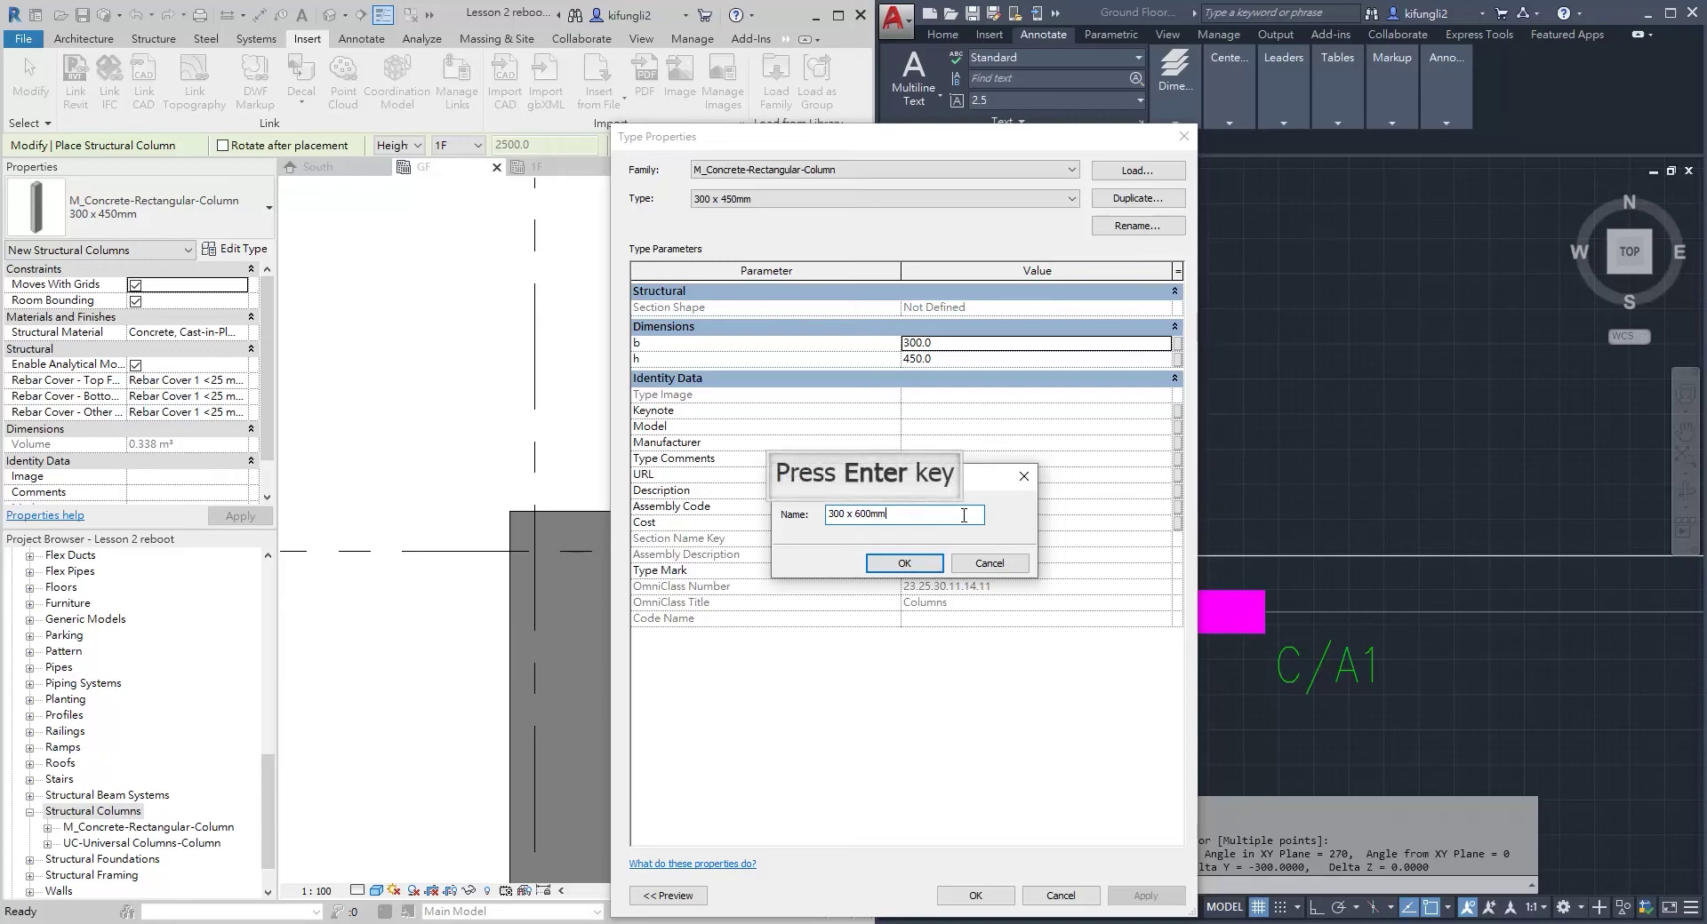
key(Return)
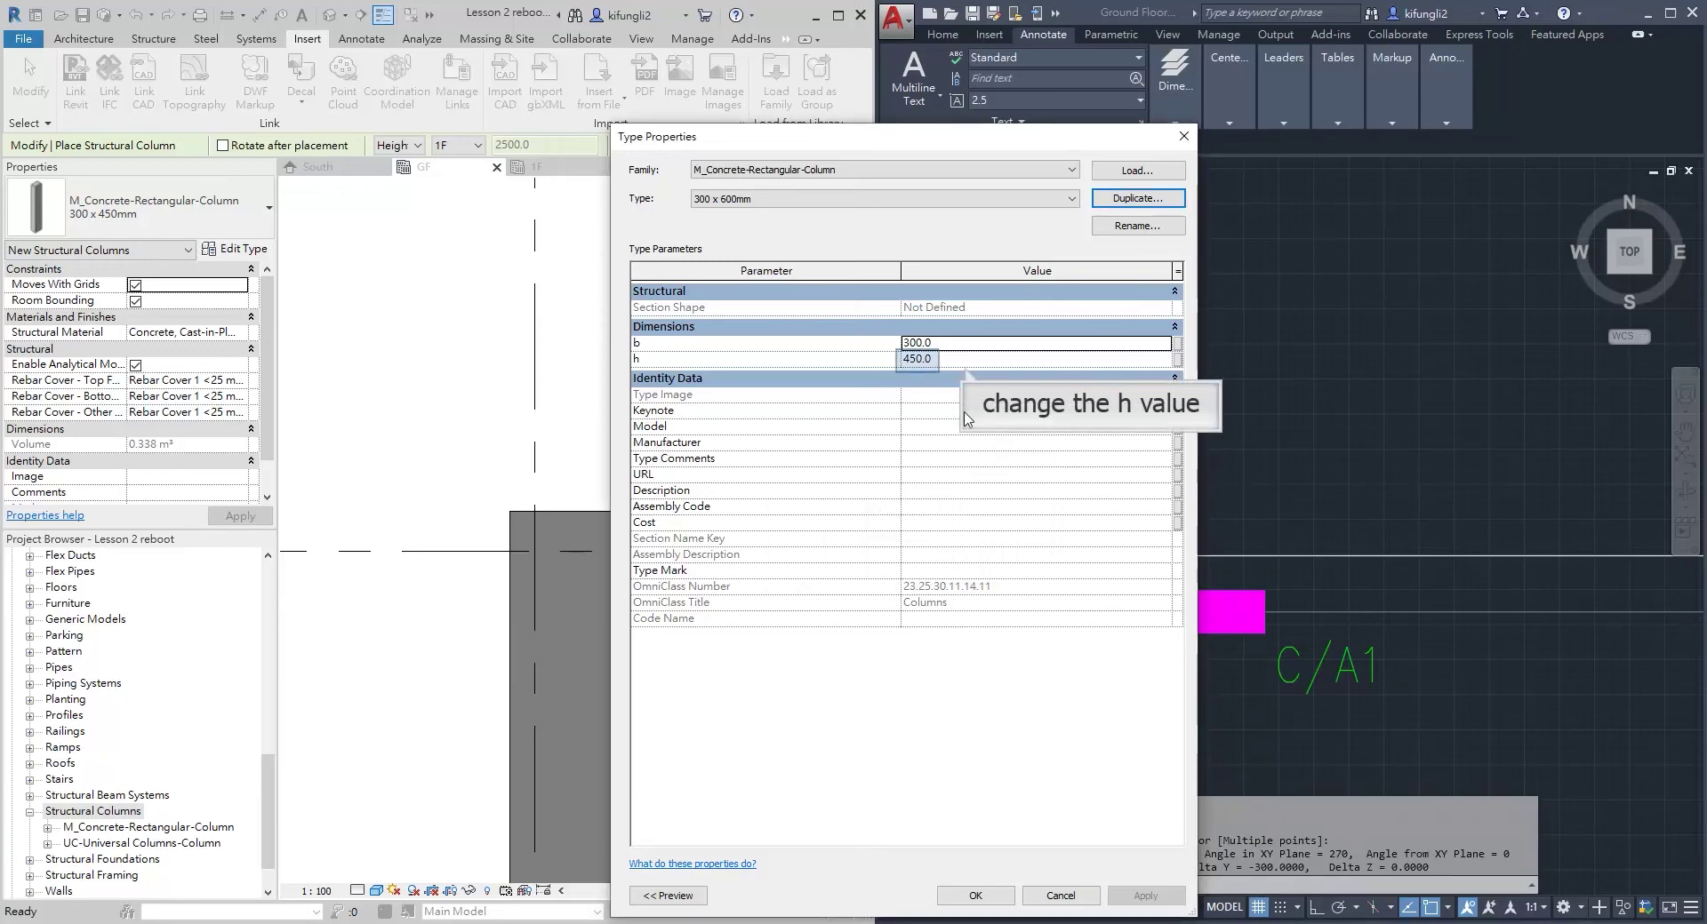
Set the h dimension of the 300 x 600mm column type to 600 and accept the type properties
text(600)
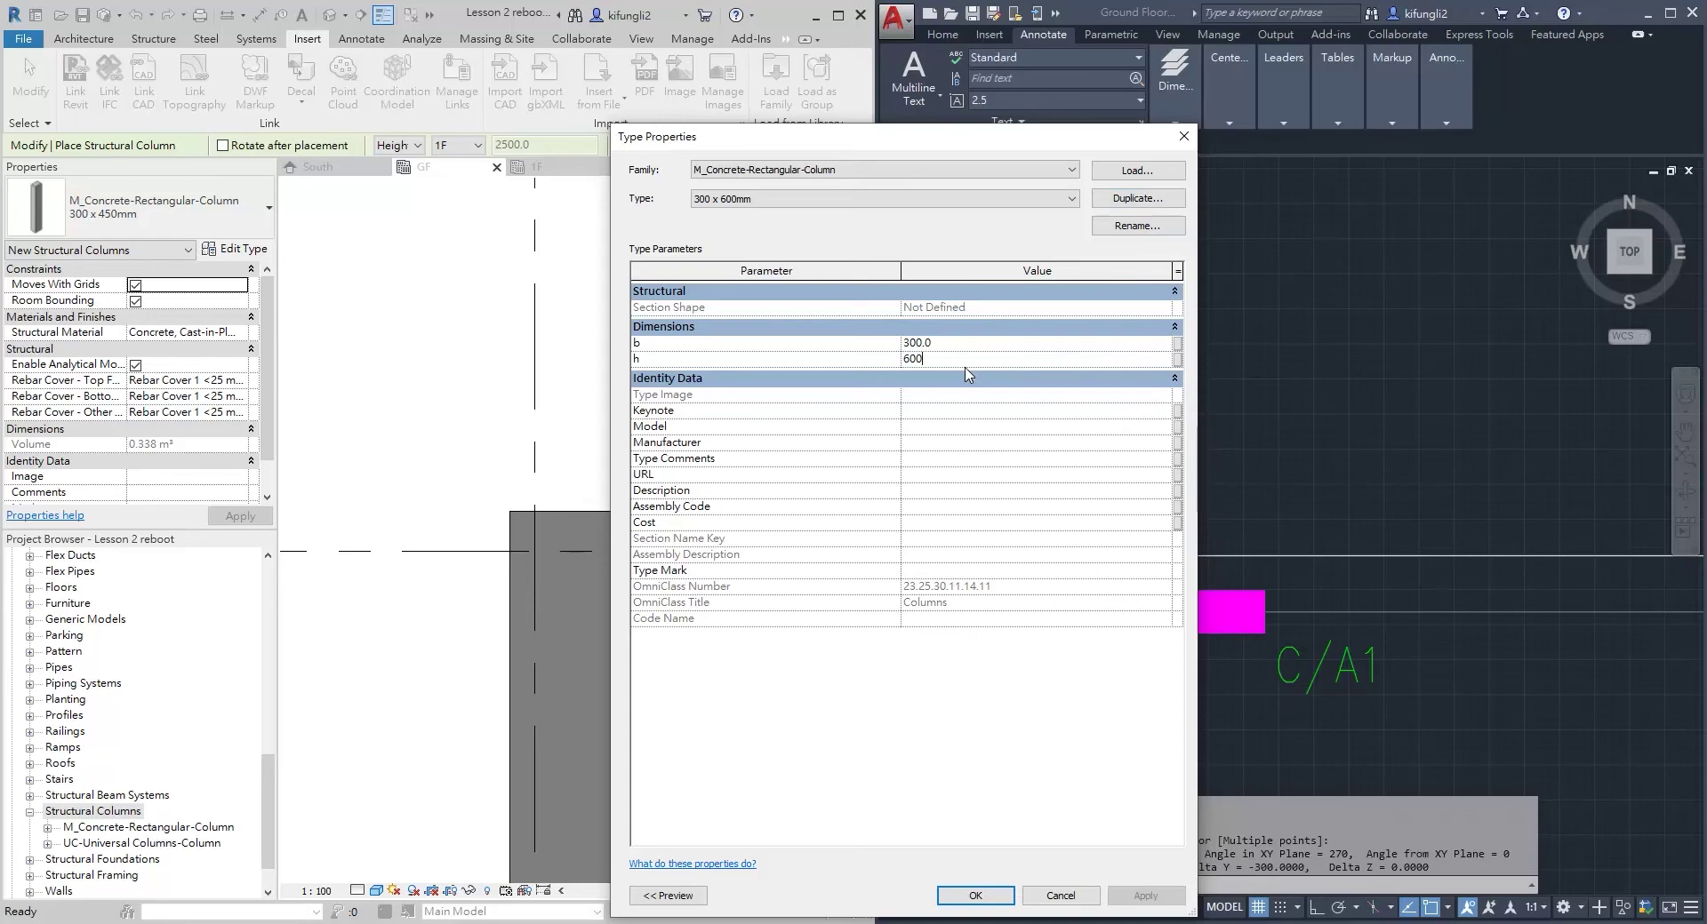
key(Return)
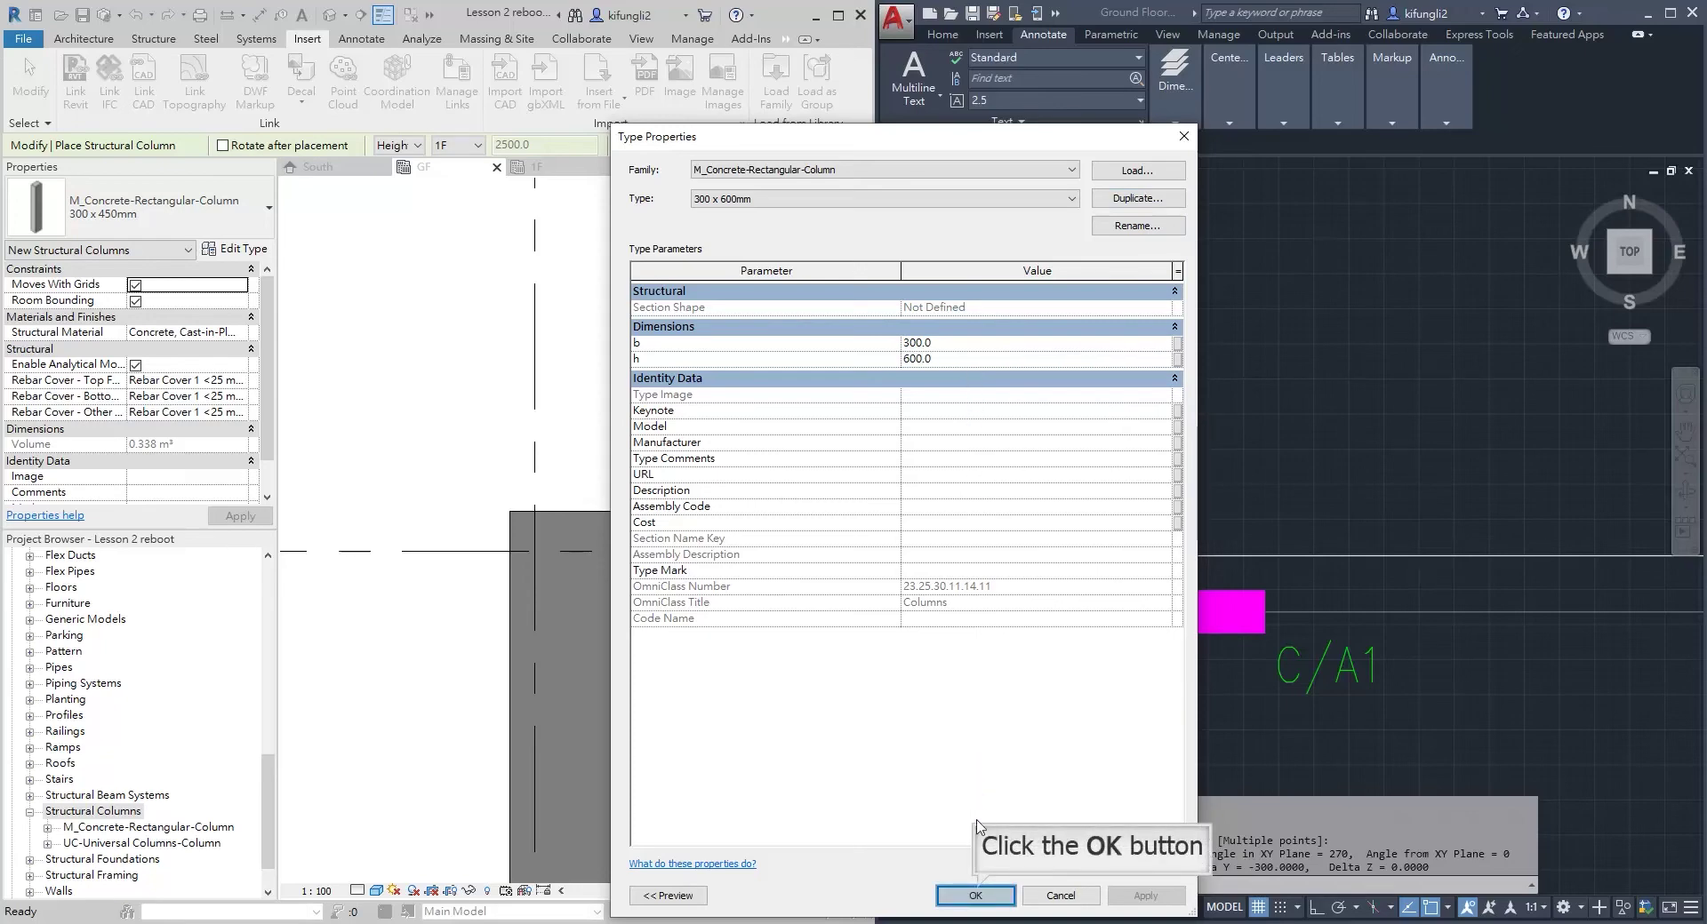
click(976, 896)
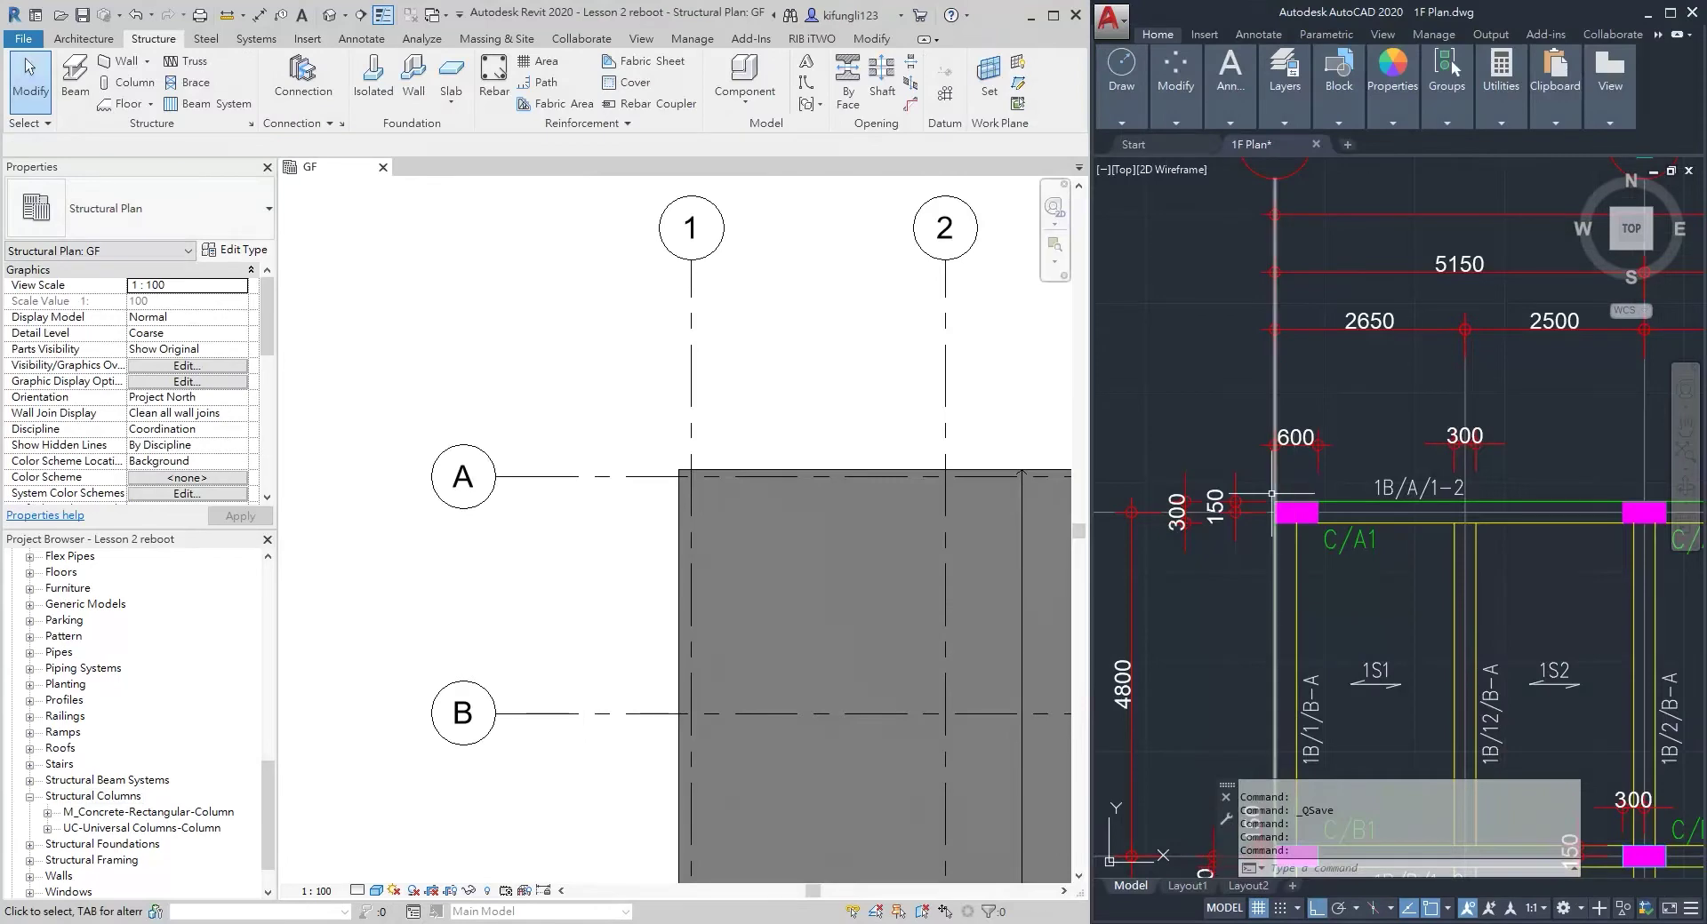
Place a 300 x 600mm structural column with its height up to 1F, about 1150 mm east of grid 1 and 1000 mm north of grid A
middle_drag(1280, 504, 1334, 502)
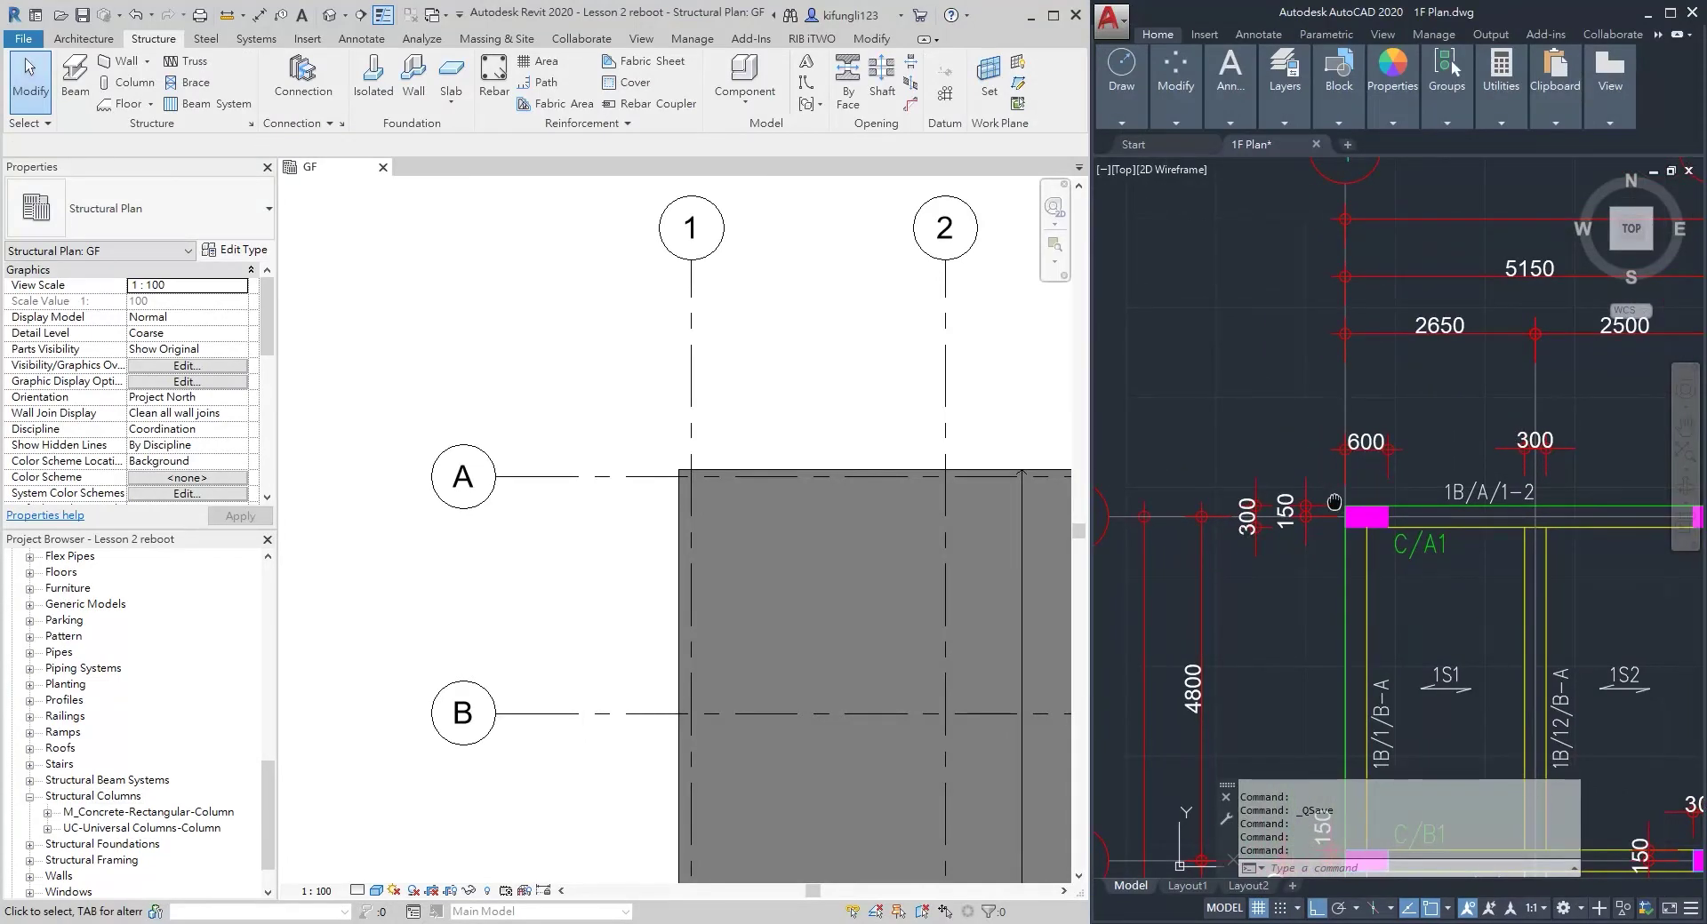
scroll(1337, 507, up, 2)
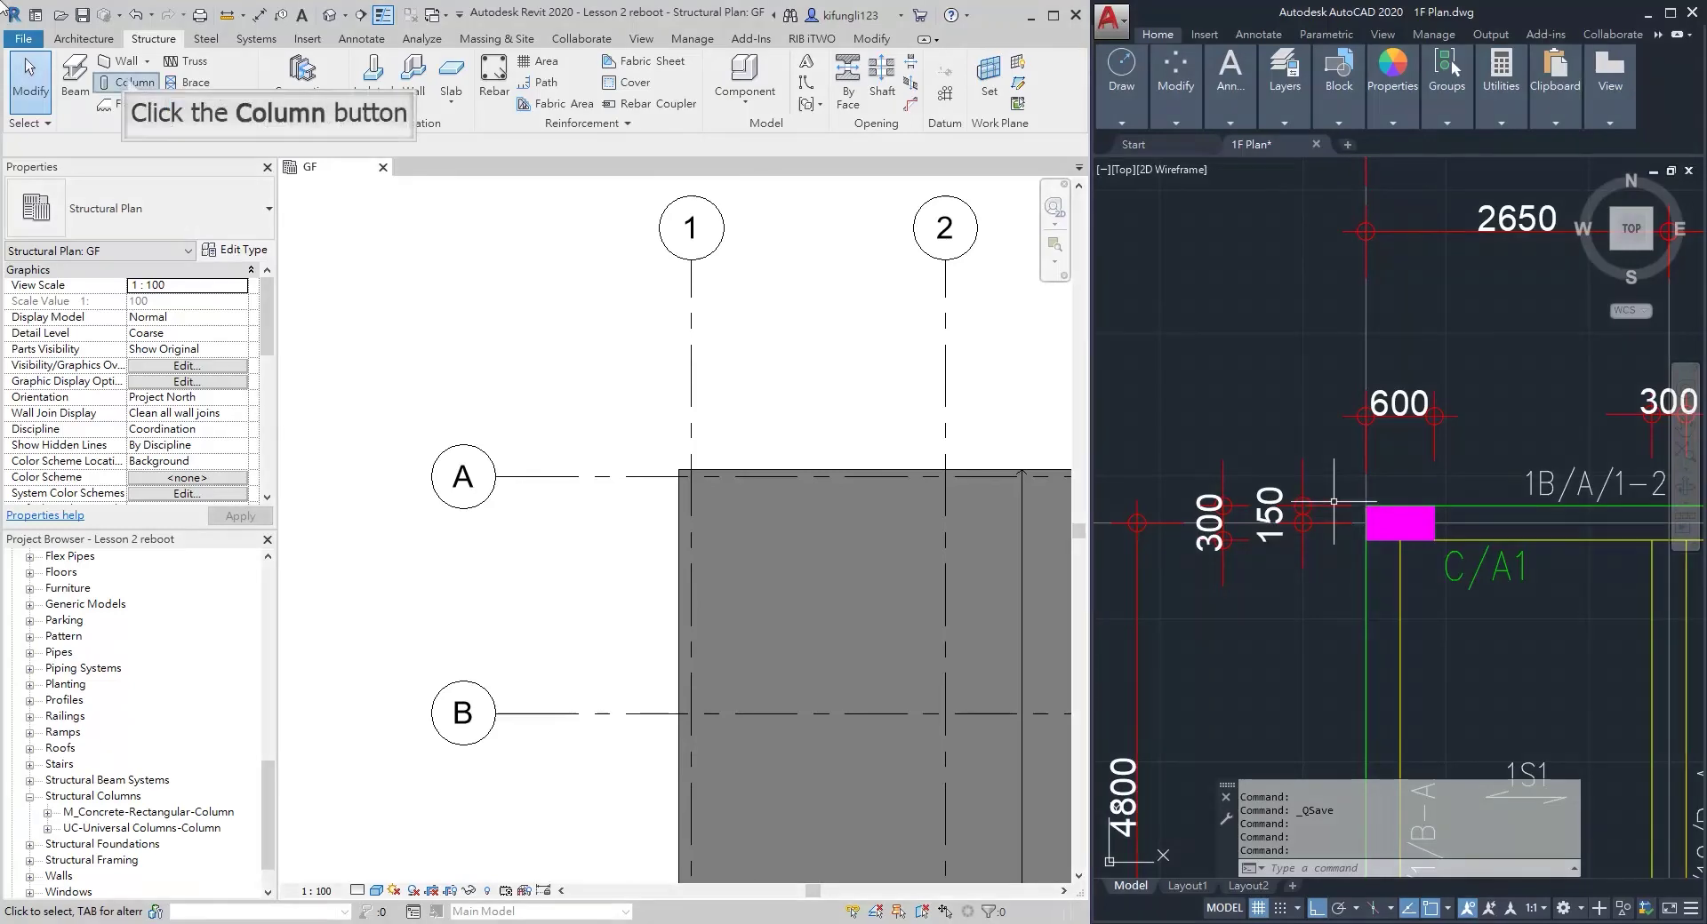
click(130, 82)
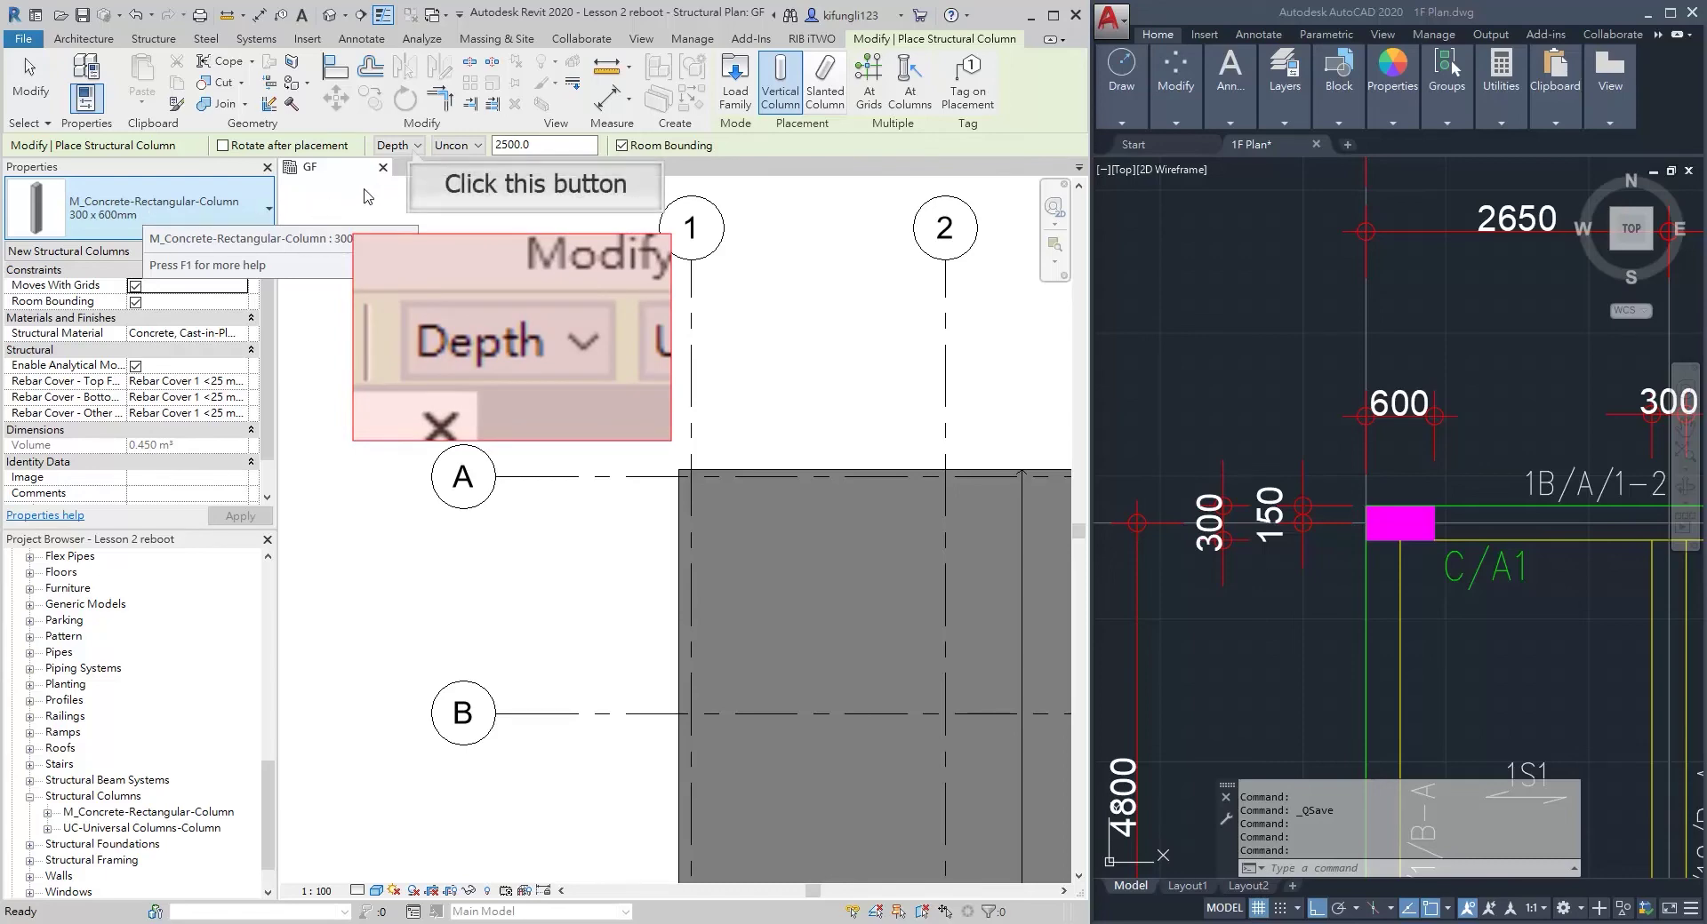
click(413, 148)
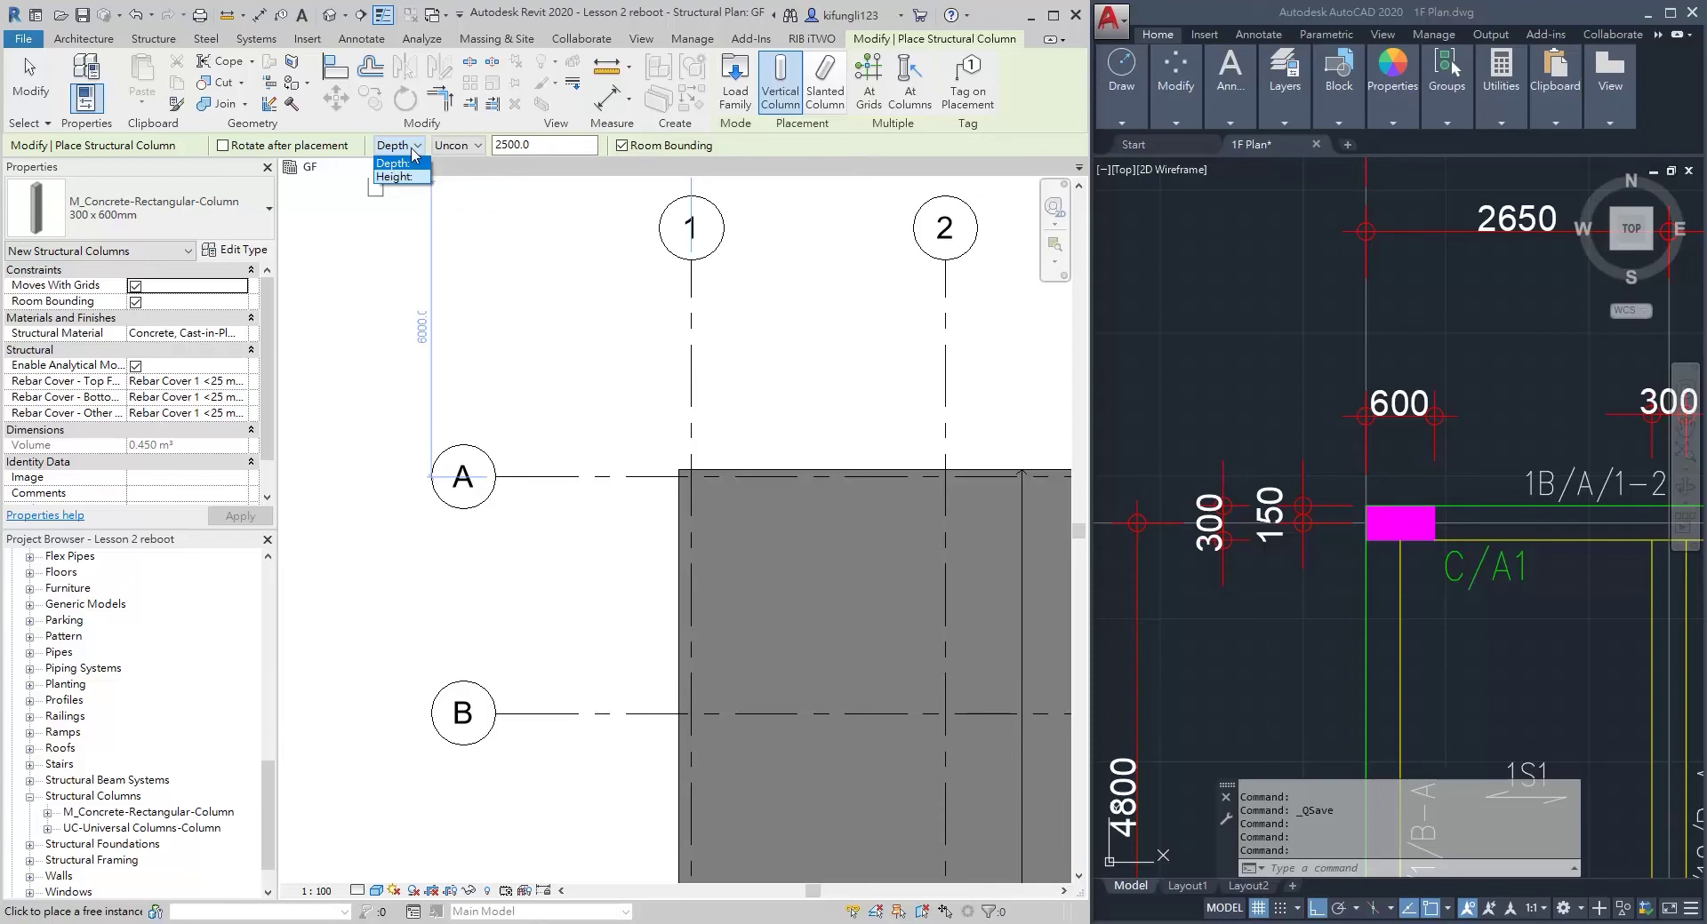
click(403, 177)
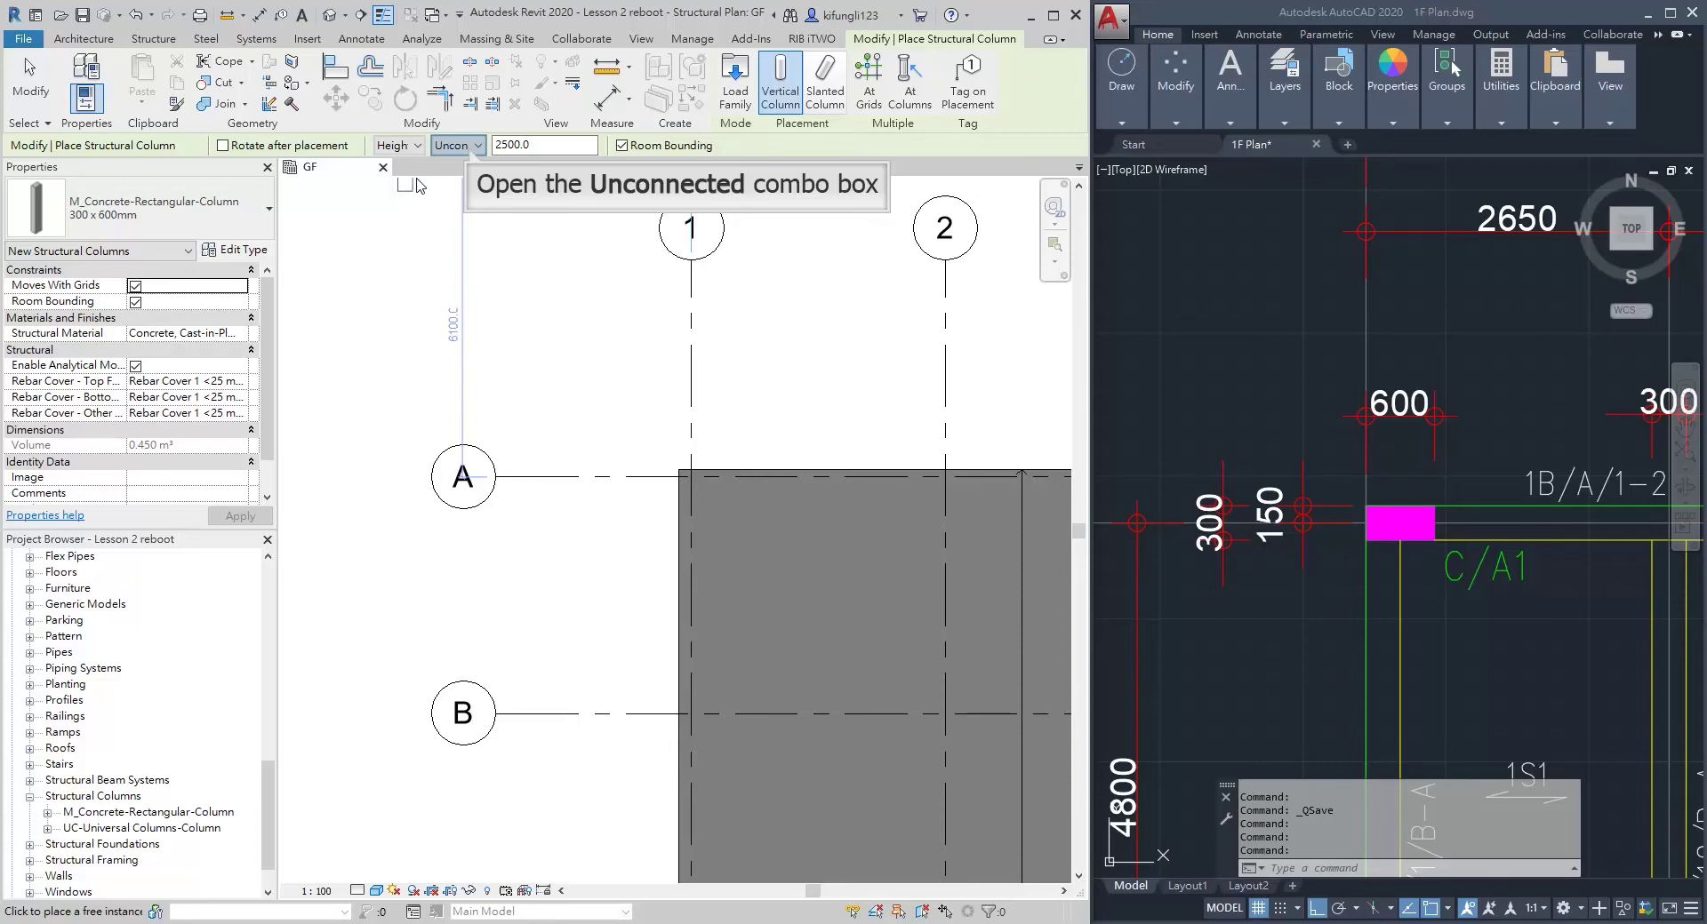
click(470, 148)
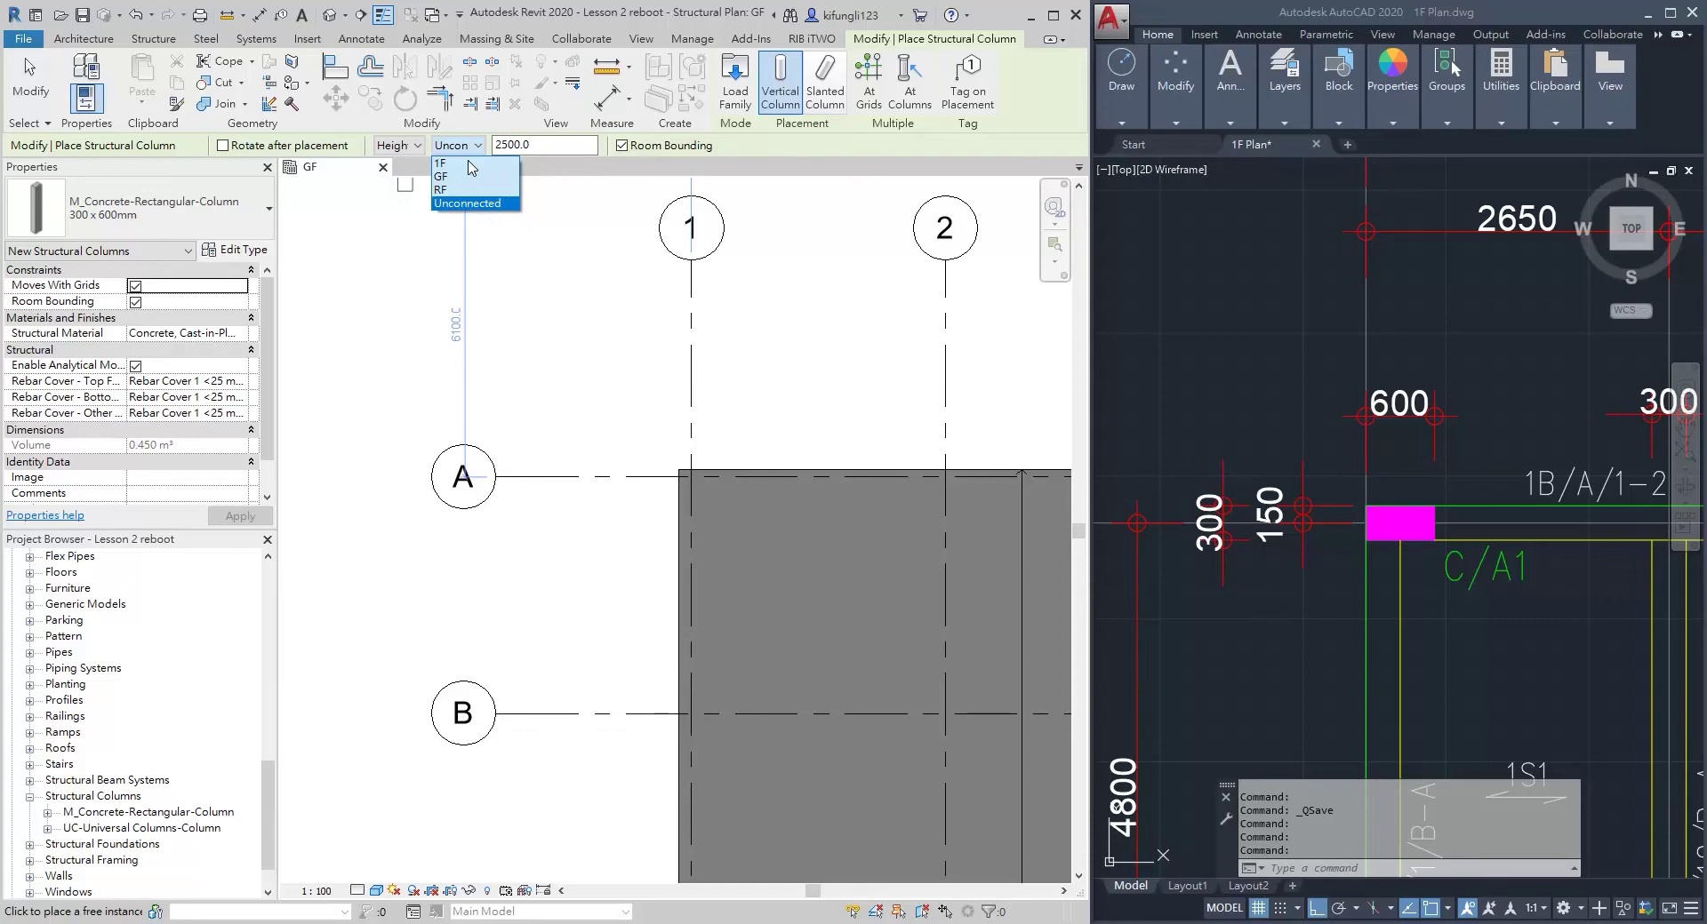
click(469, 163)
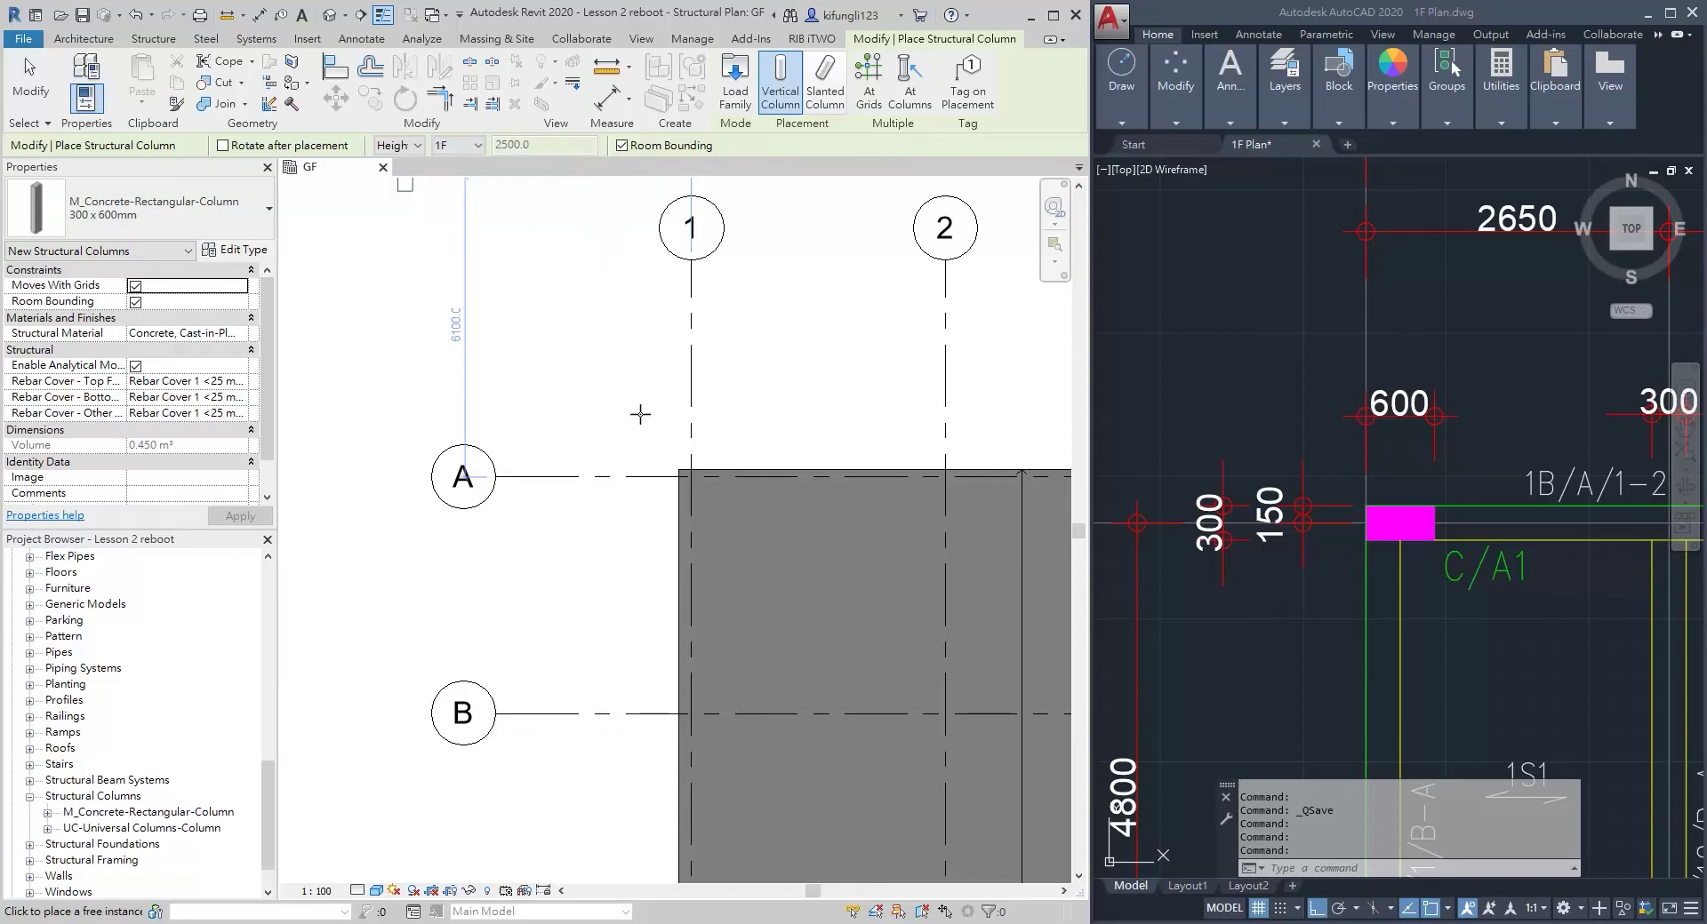
click(744, 428)
scroll(745, 428, up, 3)
key(Escape)
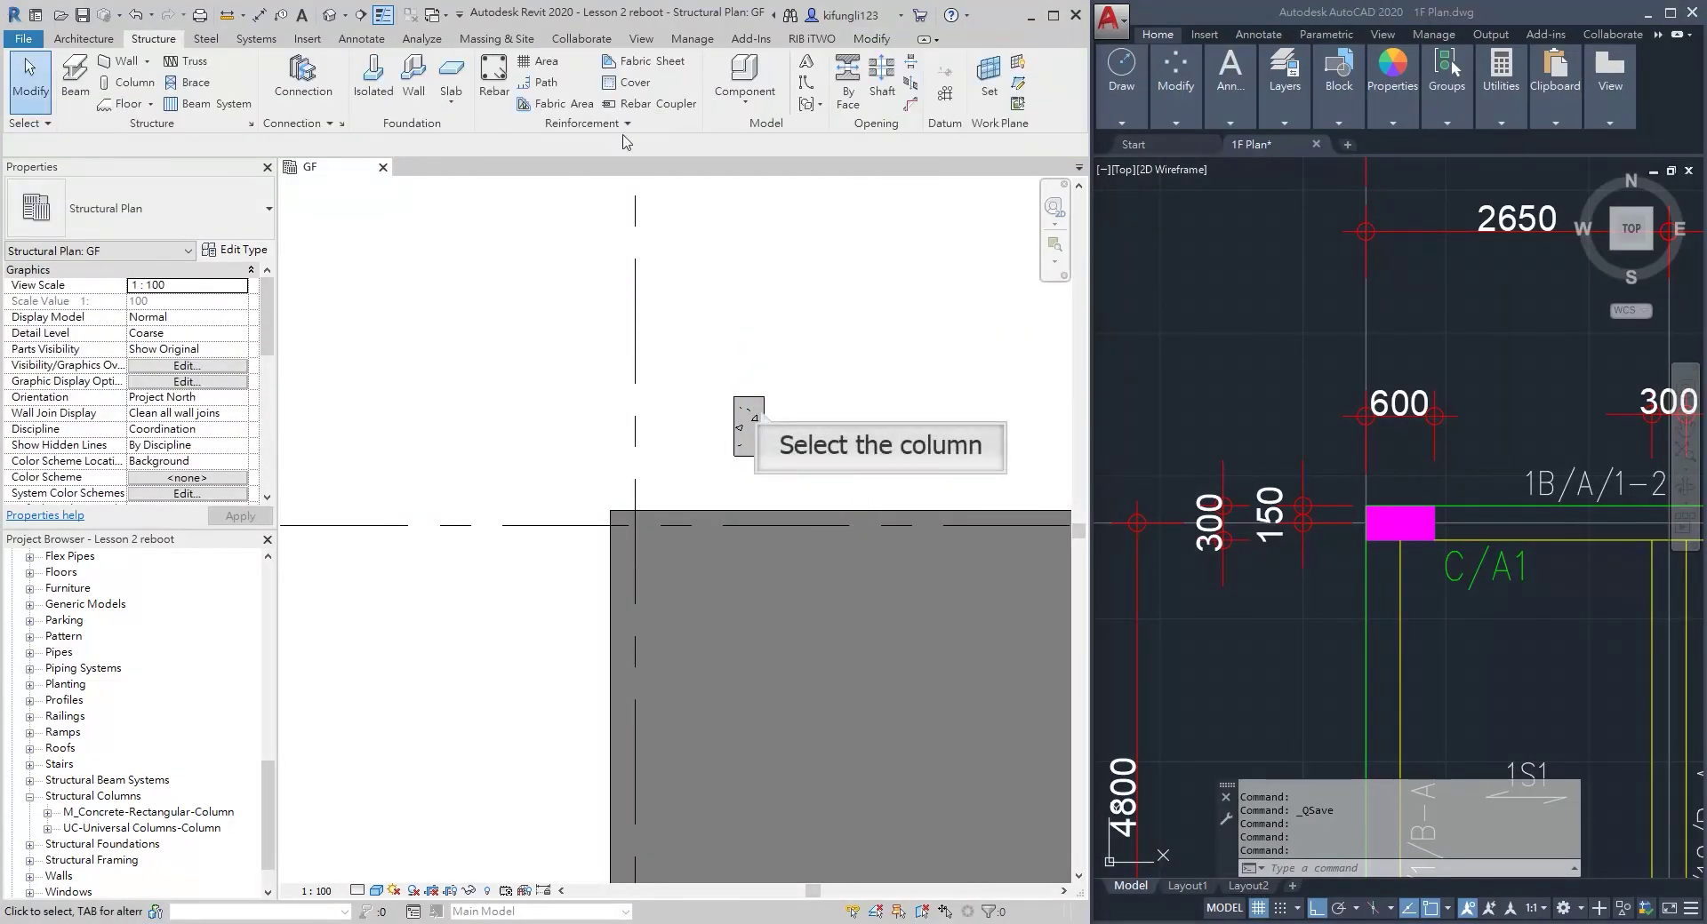
Rotate the 300 x 600mm column near the grid 1 and A intersection by 90 degrees
click(758, 419)
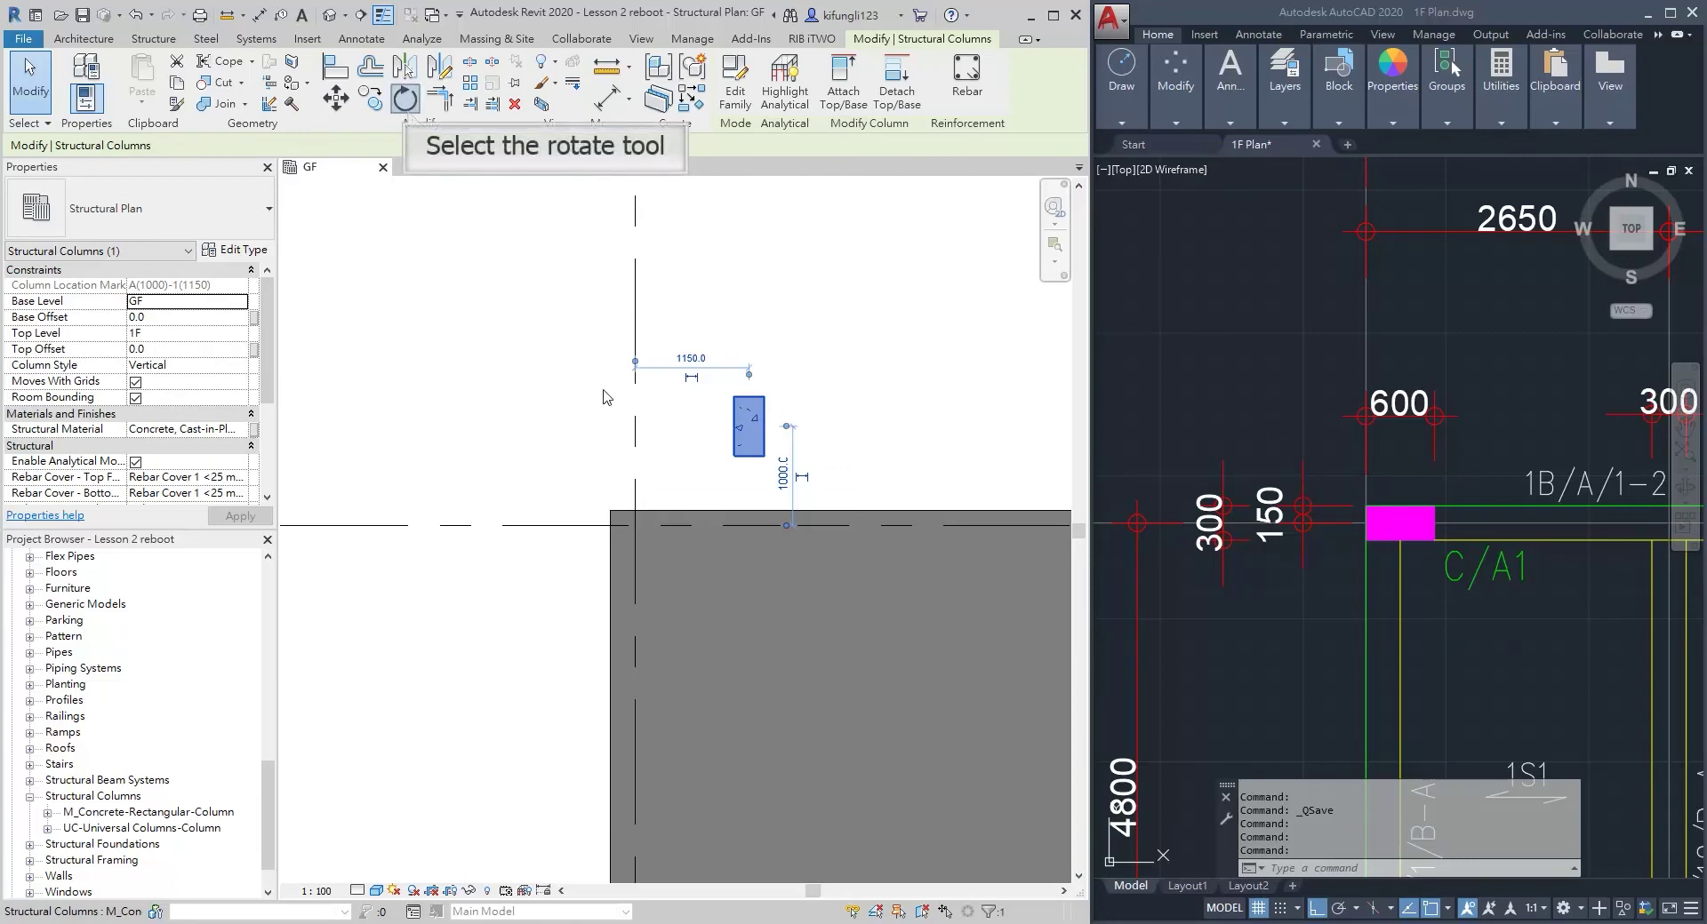
click(407, 100)
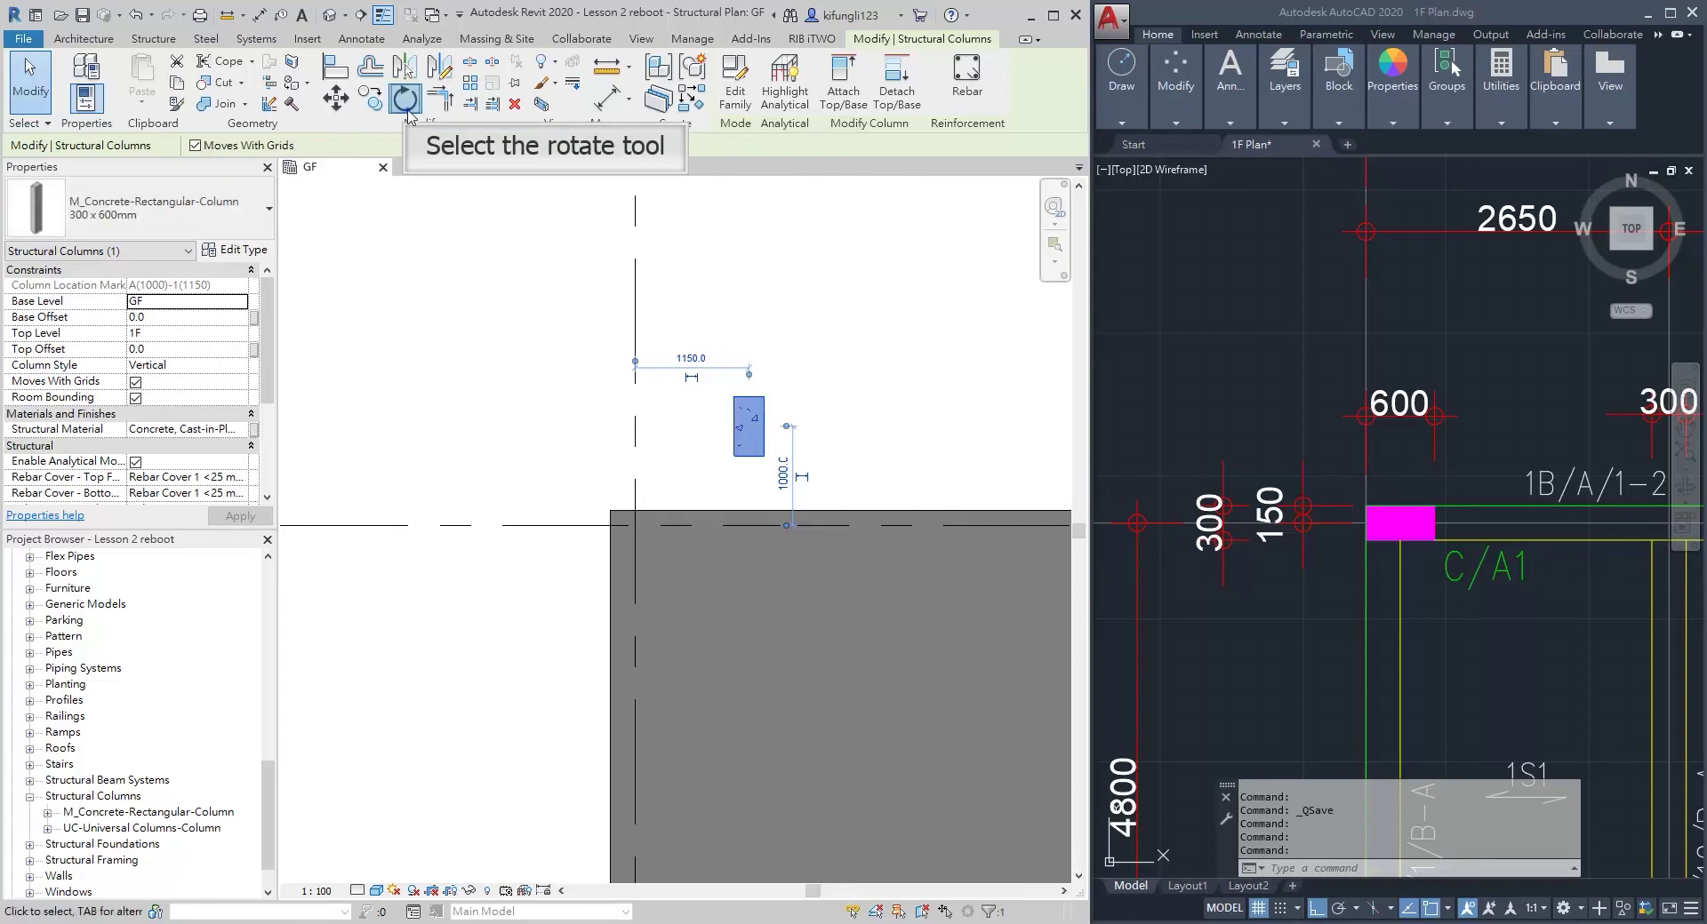
click(861, 400)
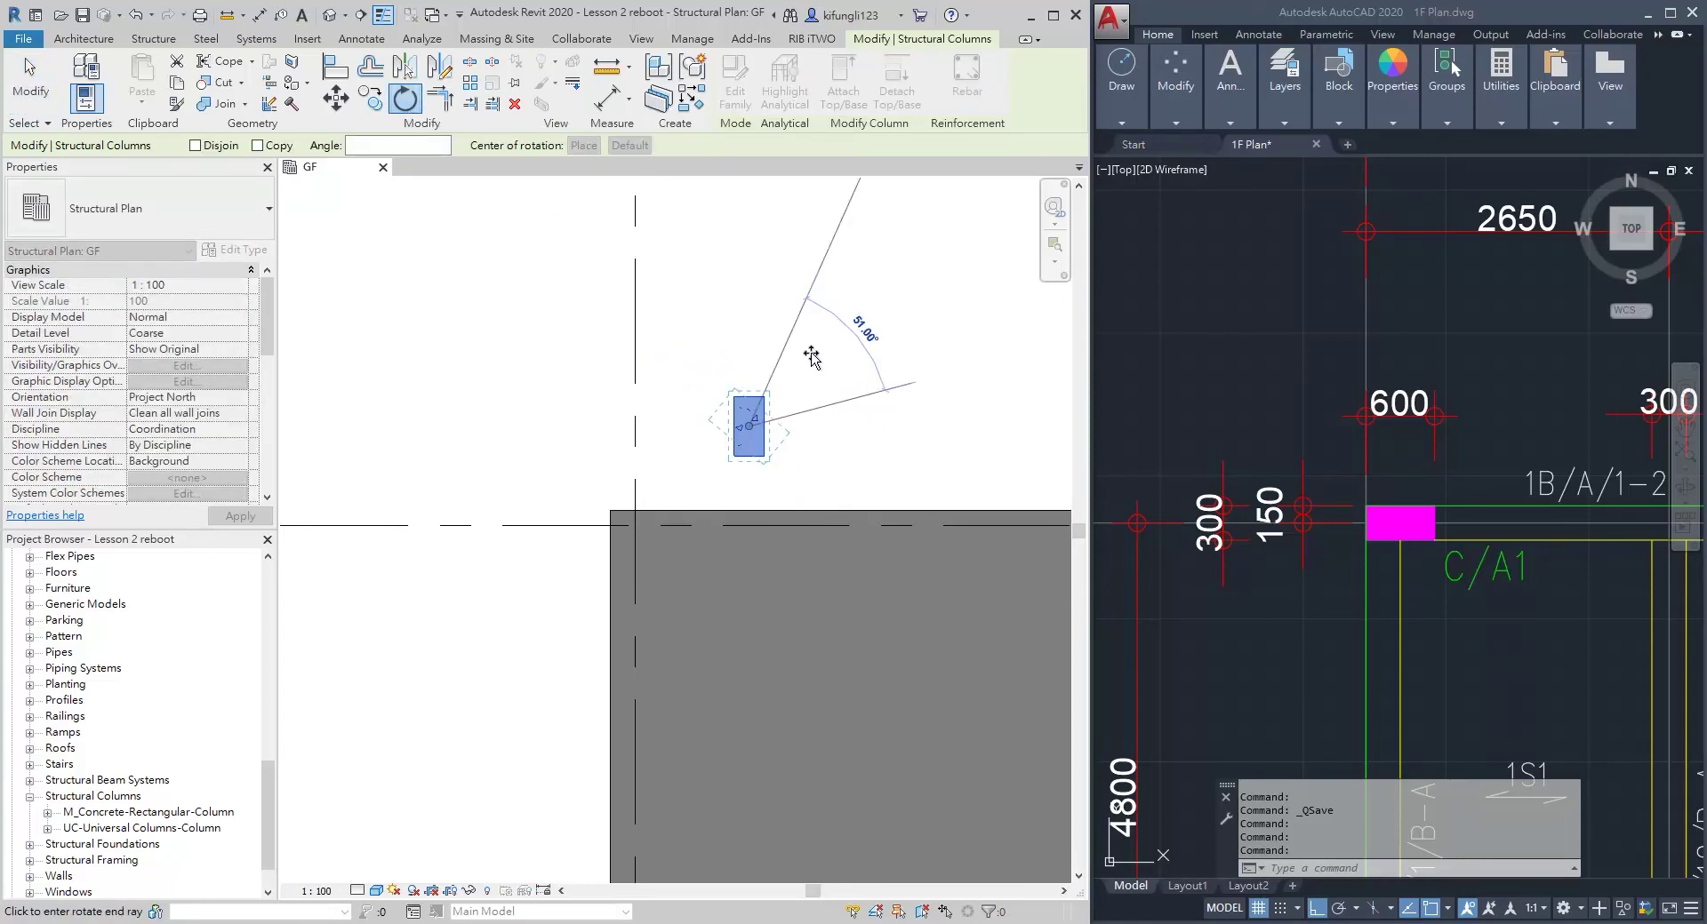
text(90)
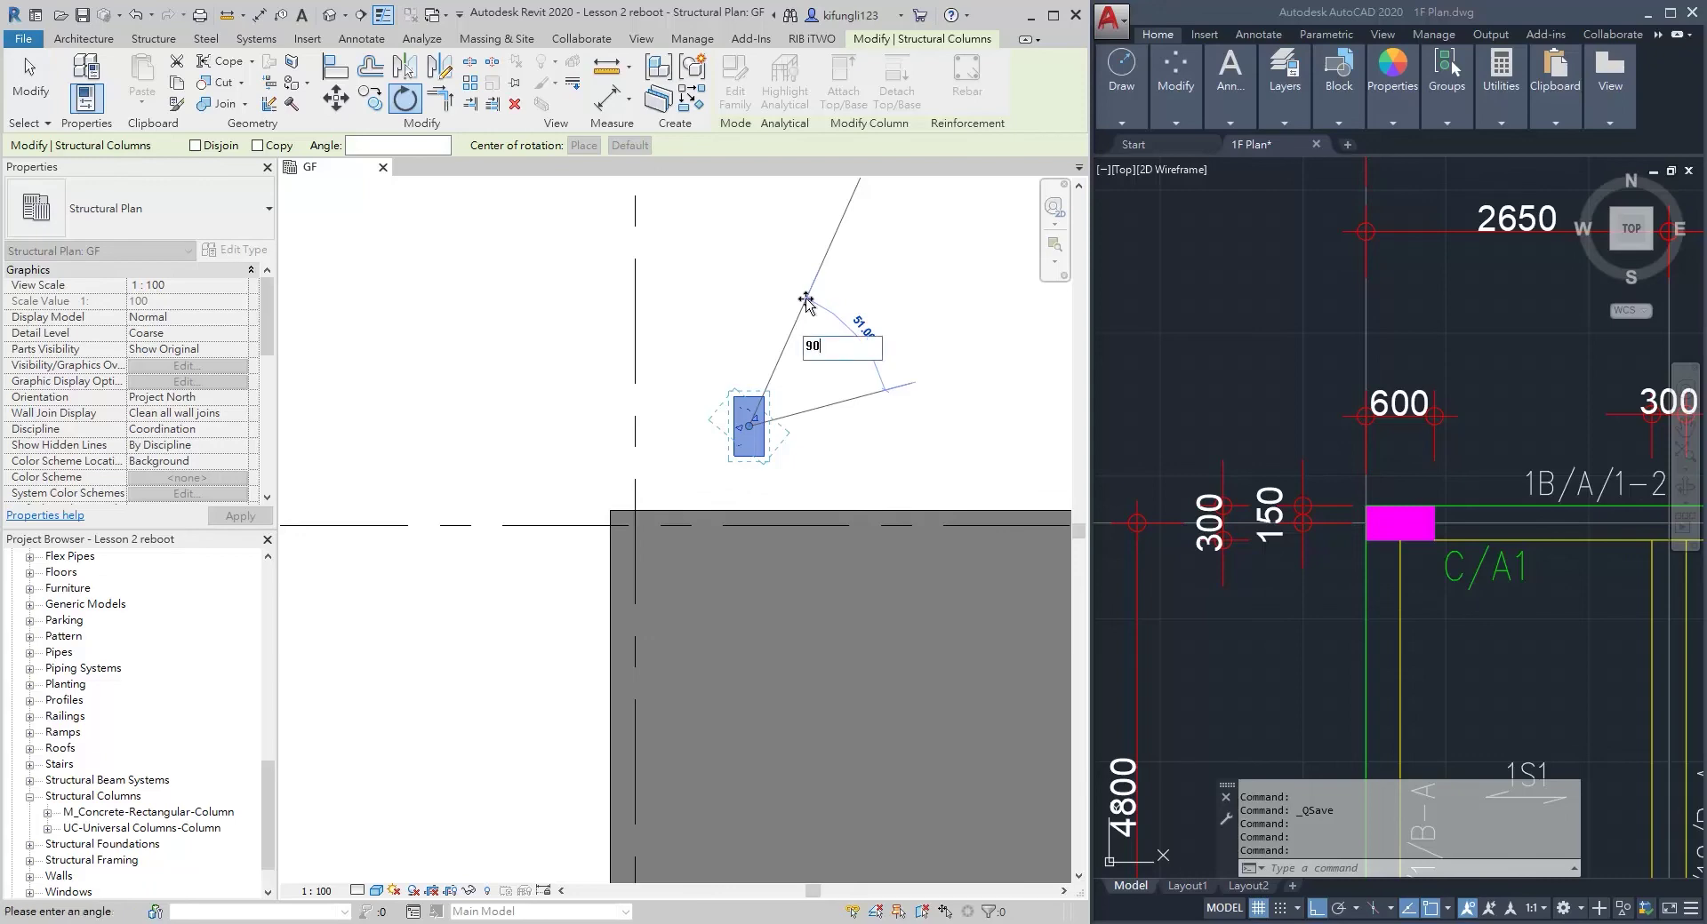
key(Return)
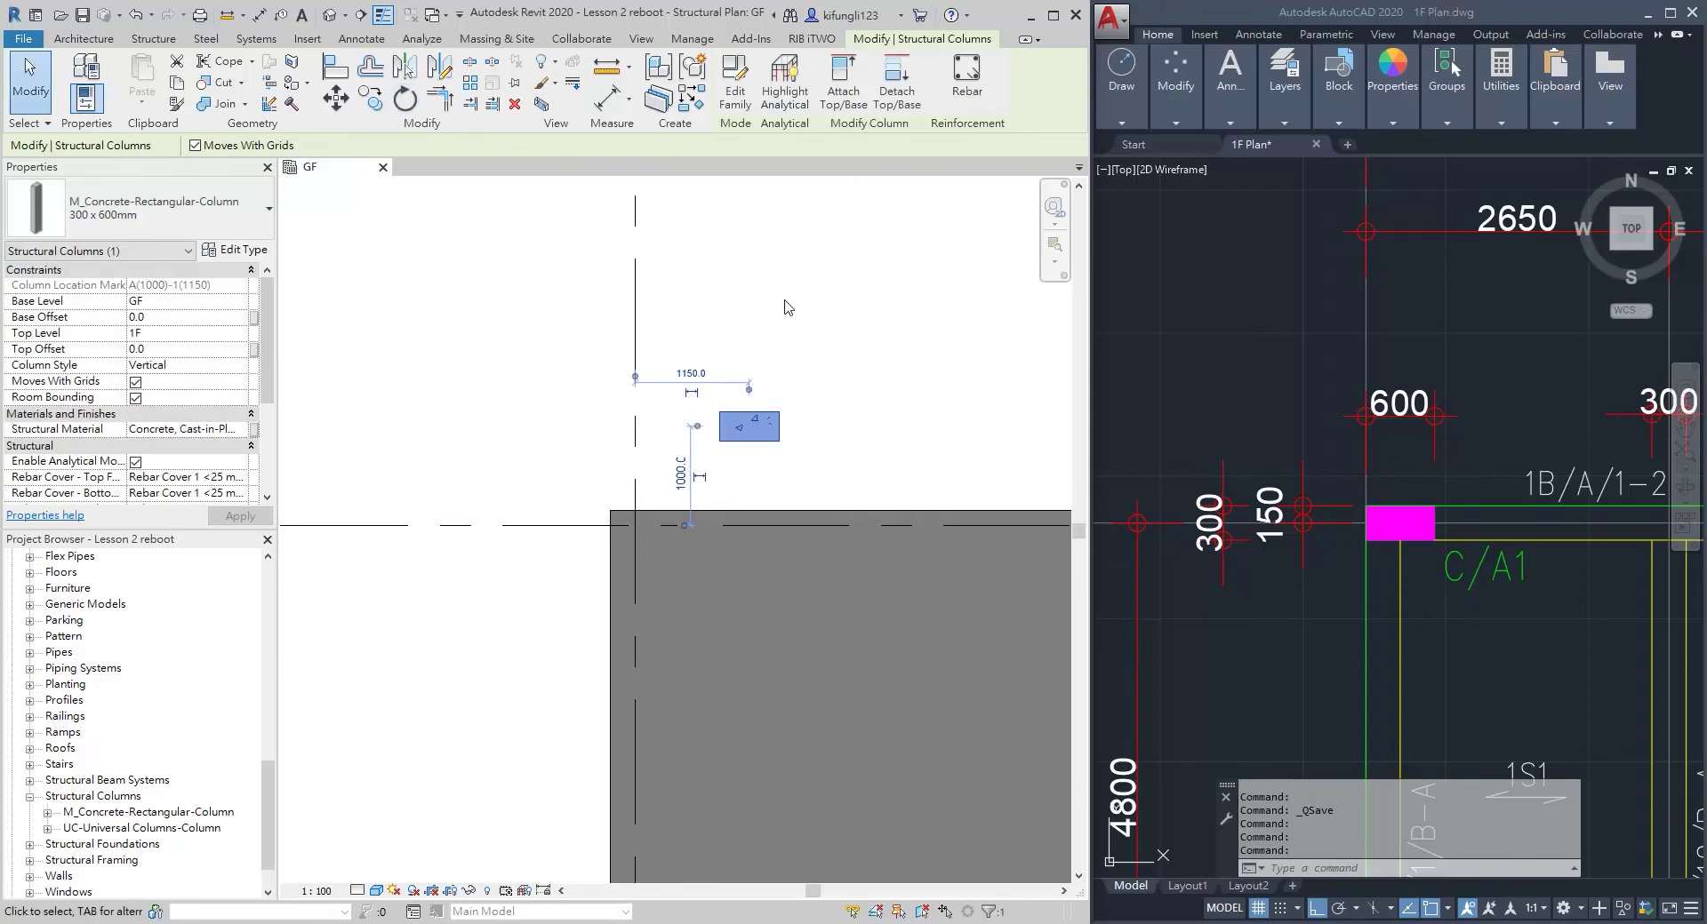
click(743, 368)
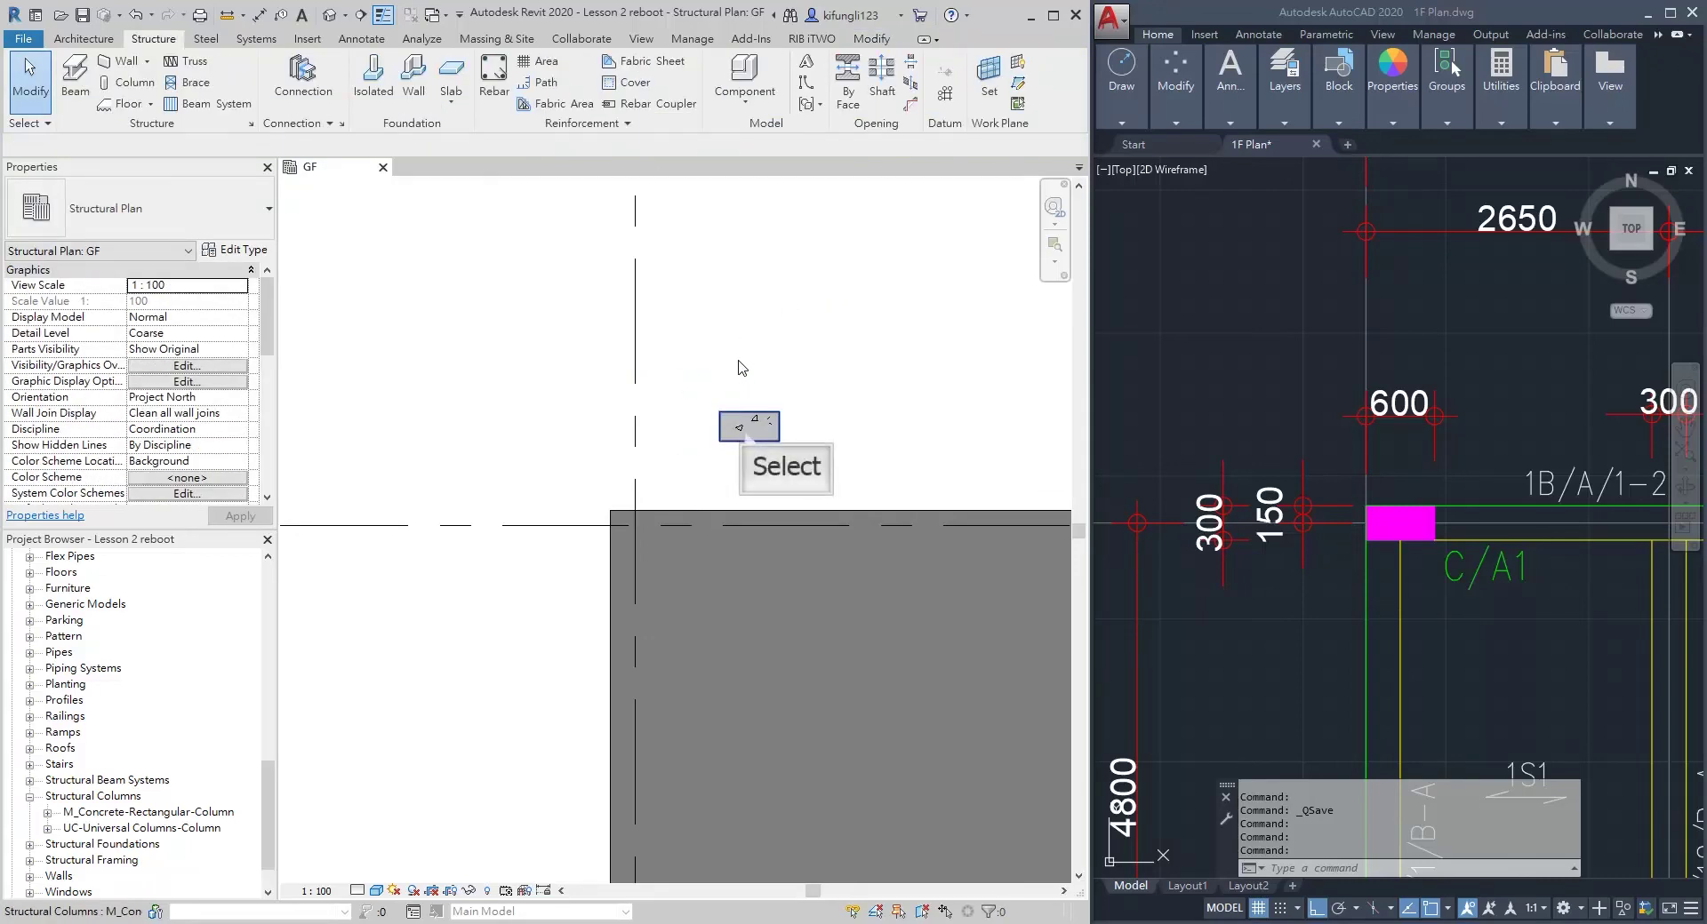
Move the rotated column horizontally by its upper-left corner so its west face sits on grid 1
click(723, 433)
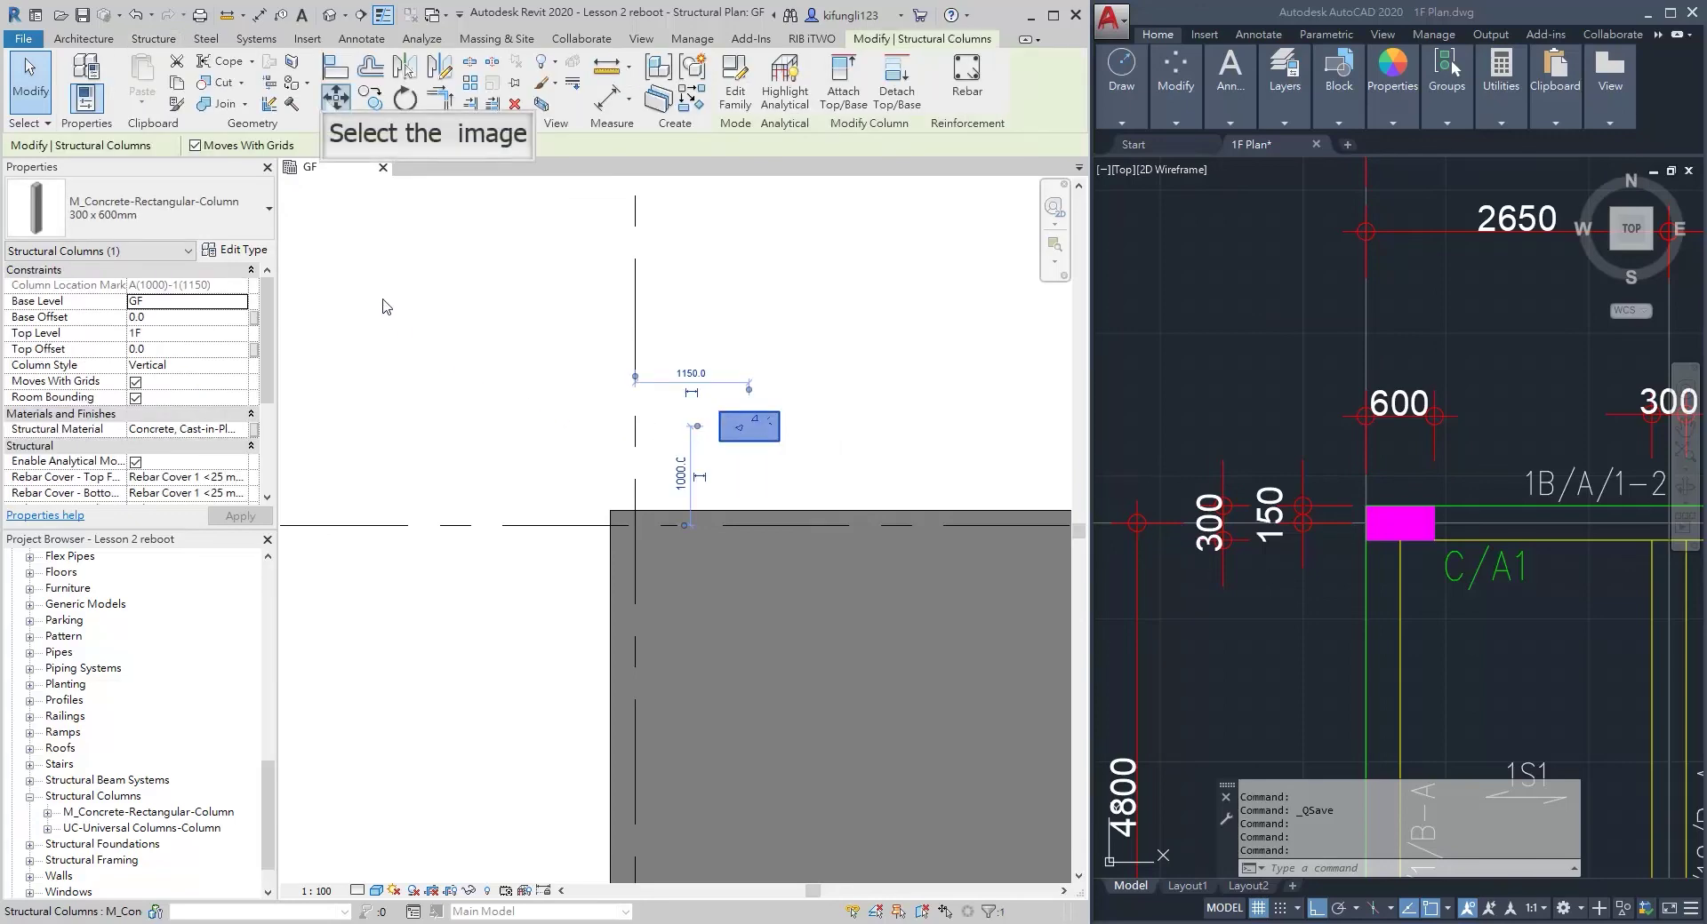
click(336, 98)
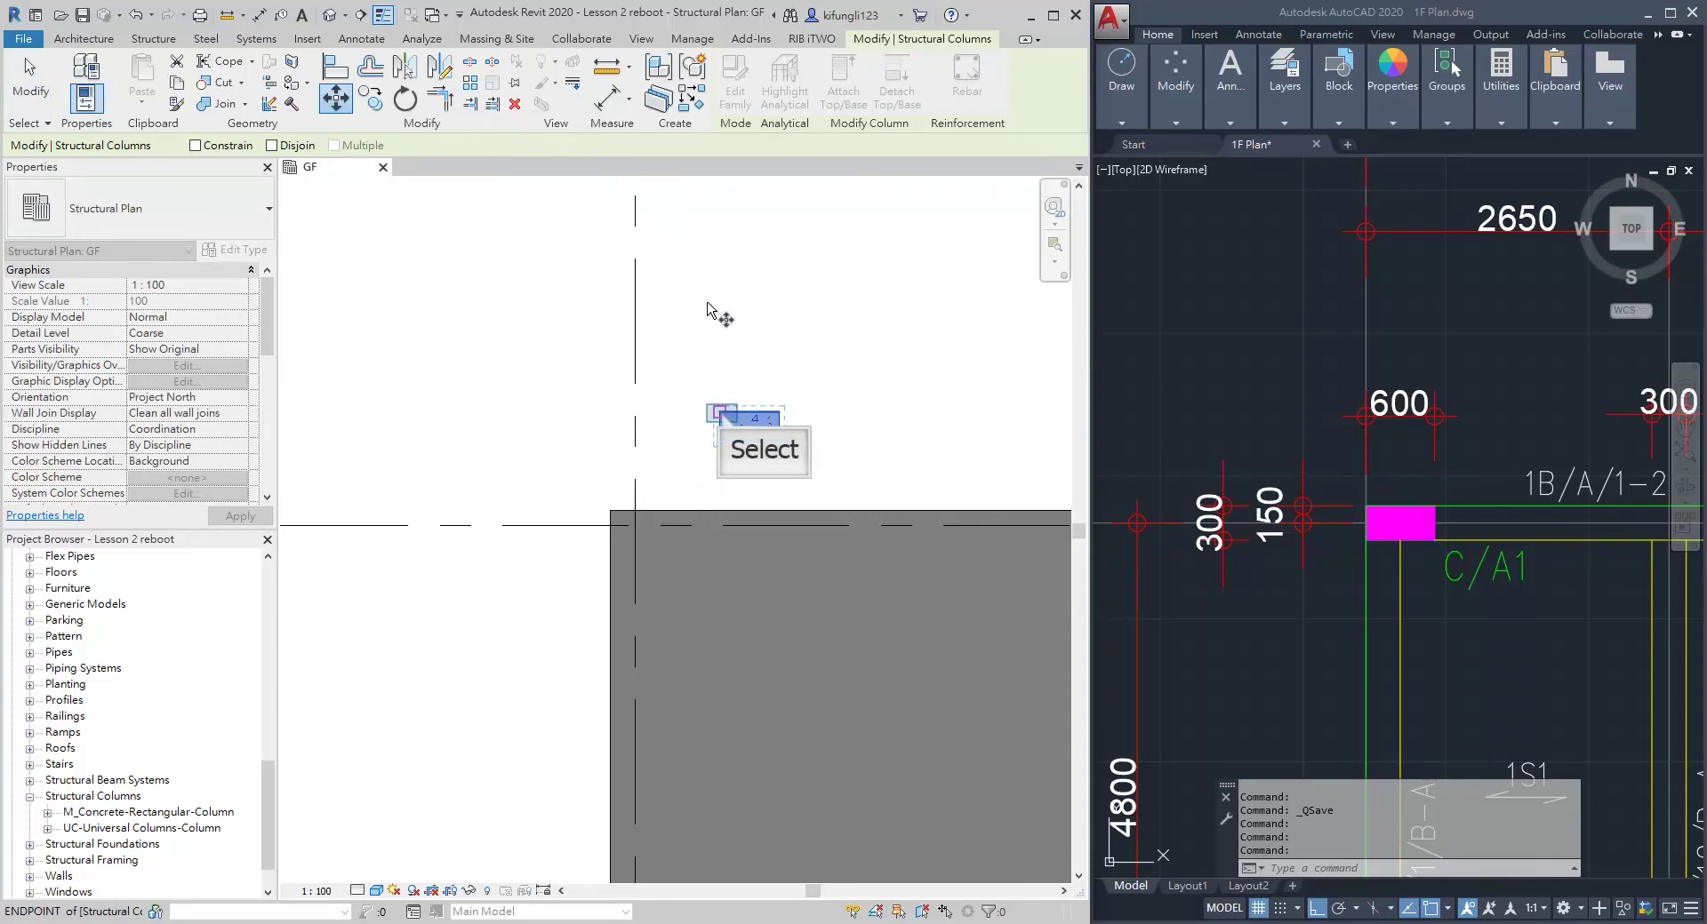
click(721, 414)
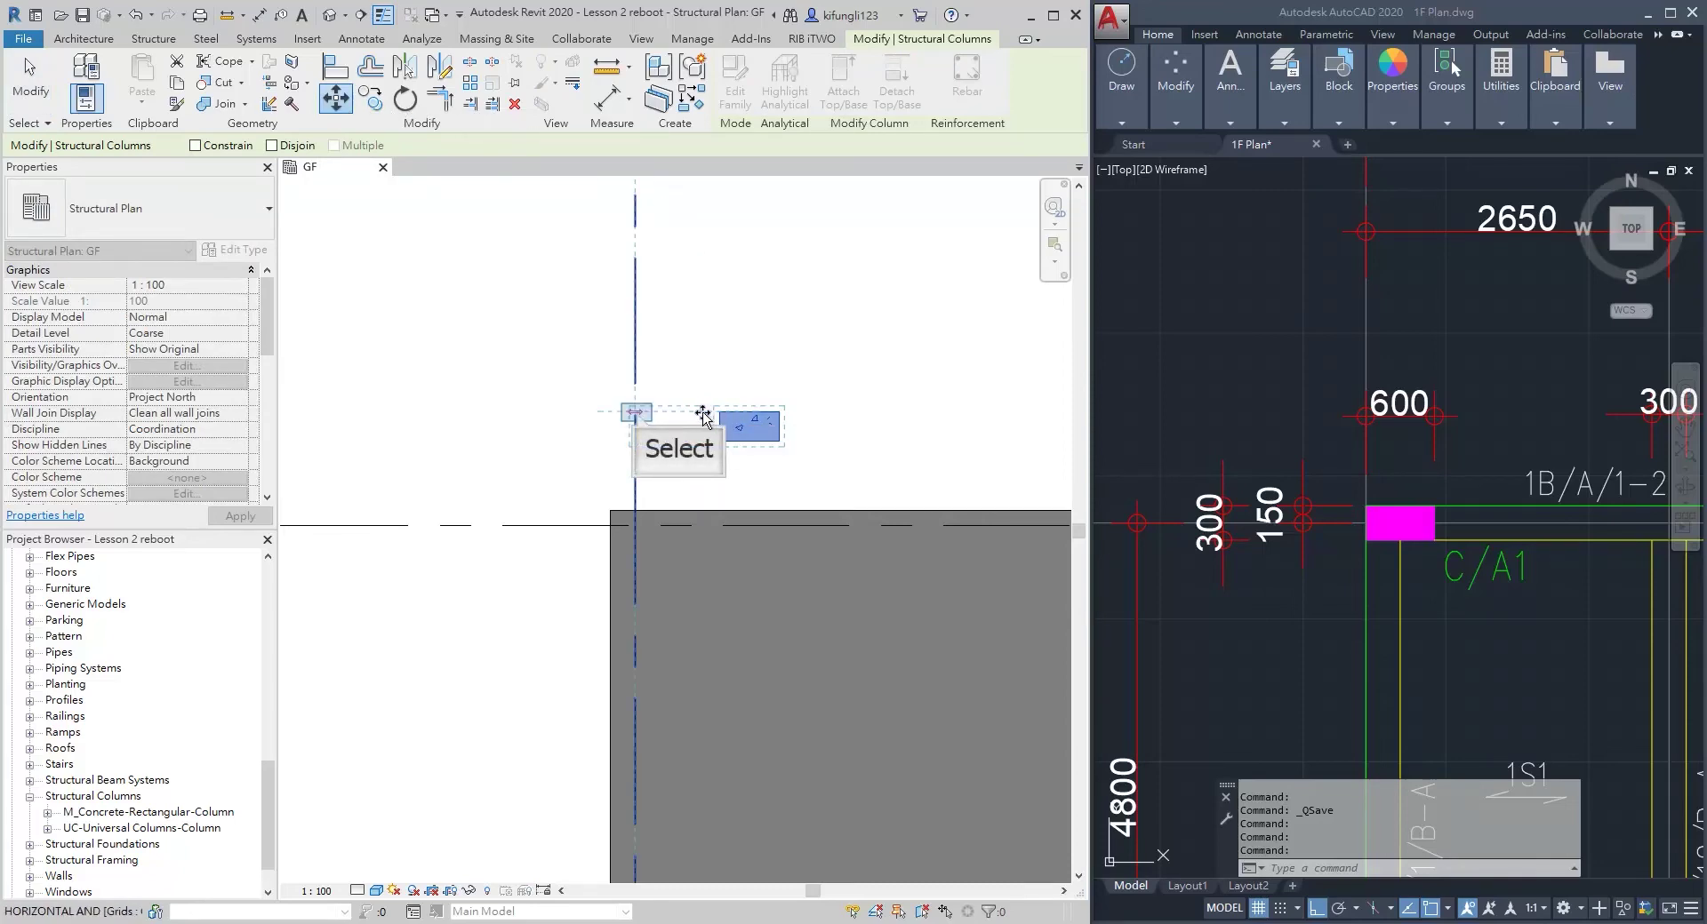
click(637, 414)
Place an aligned dimension between grid A and the column's north face, west of the column
scroll(636, 415, down, 2)
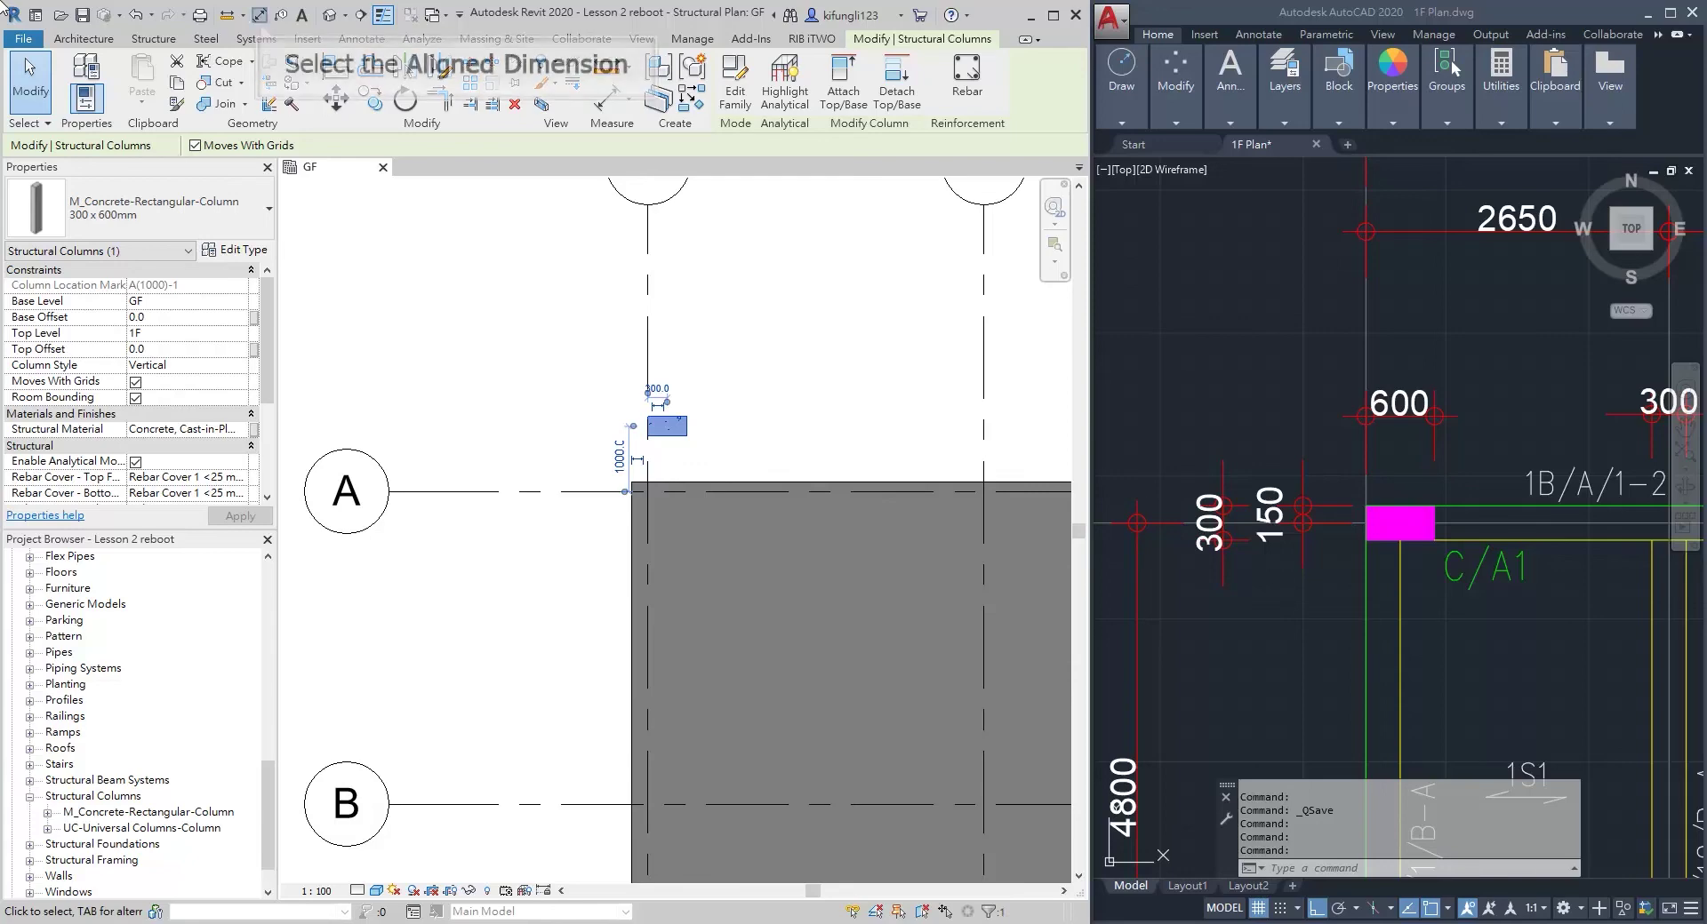
click(259, 15)
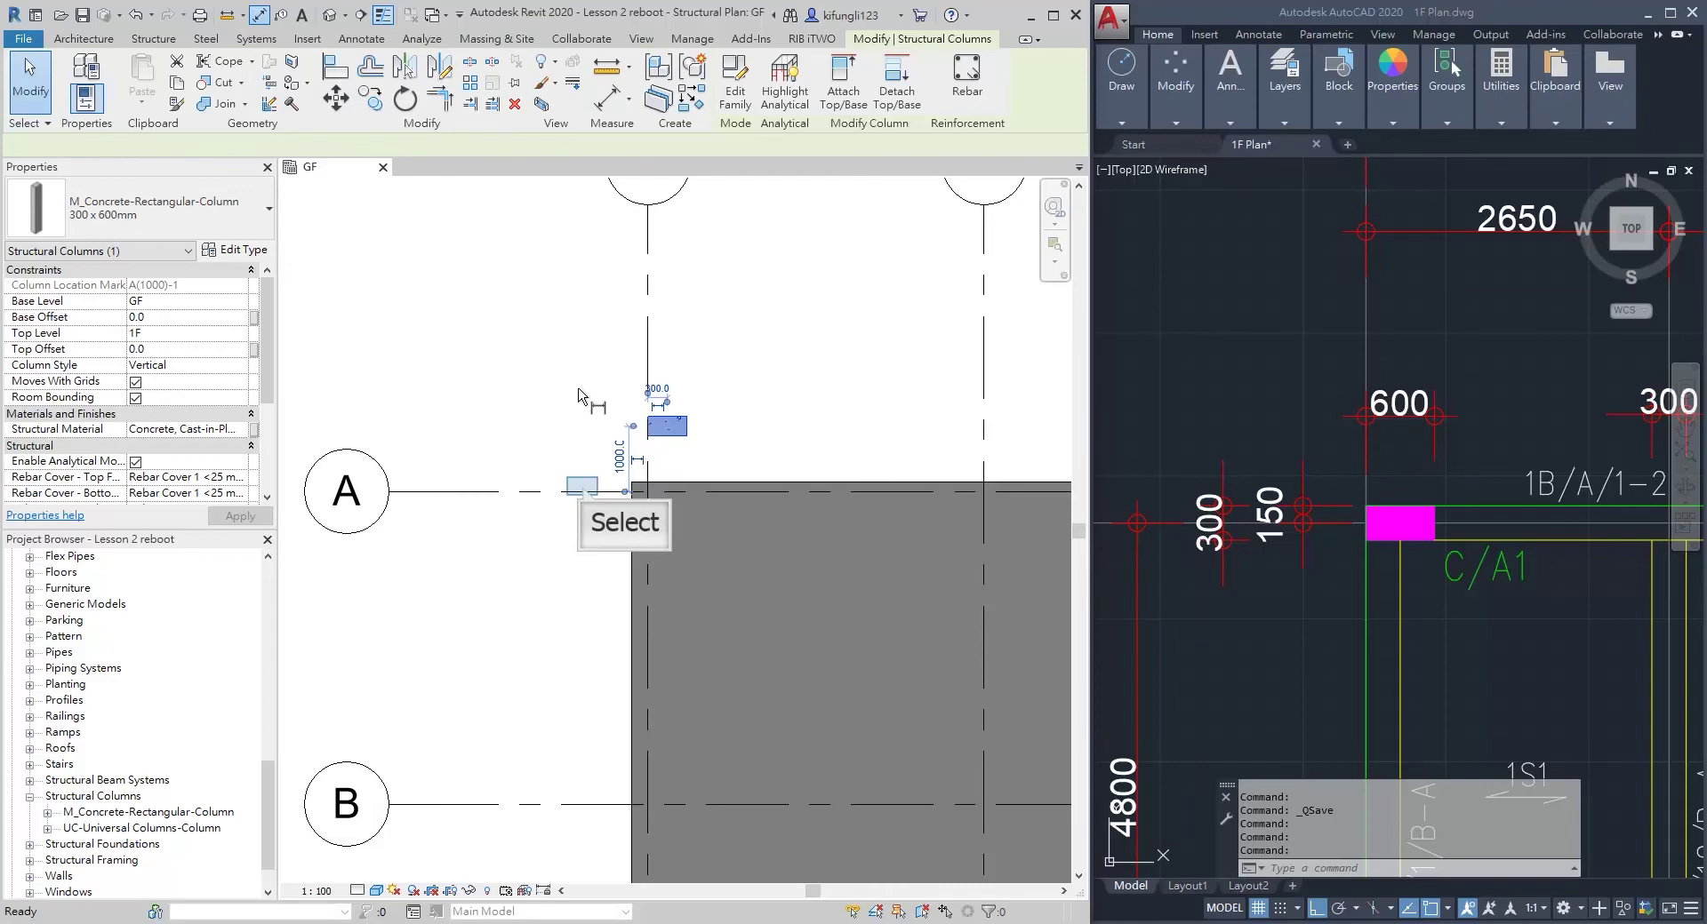
click(583, 491)
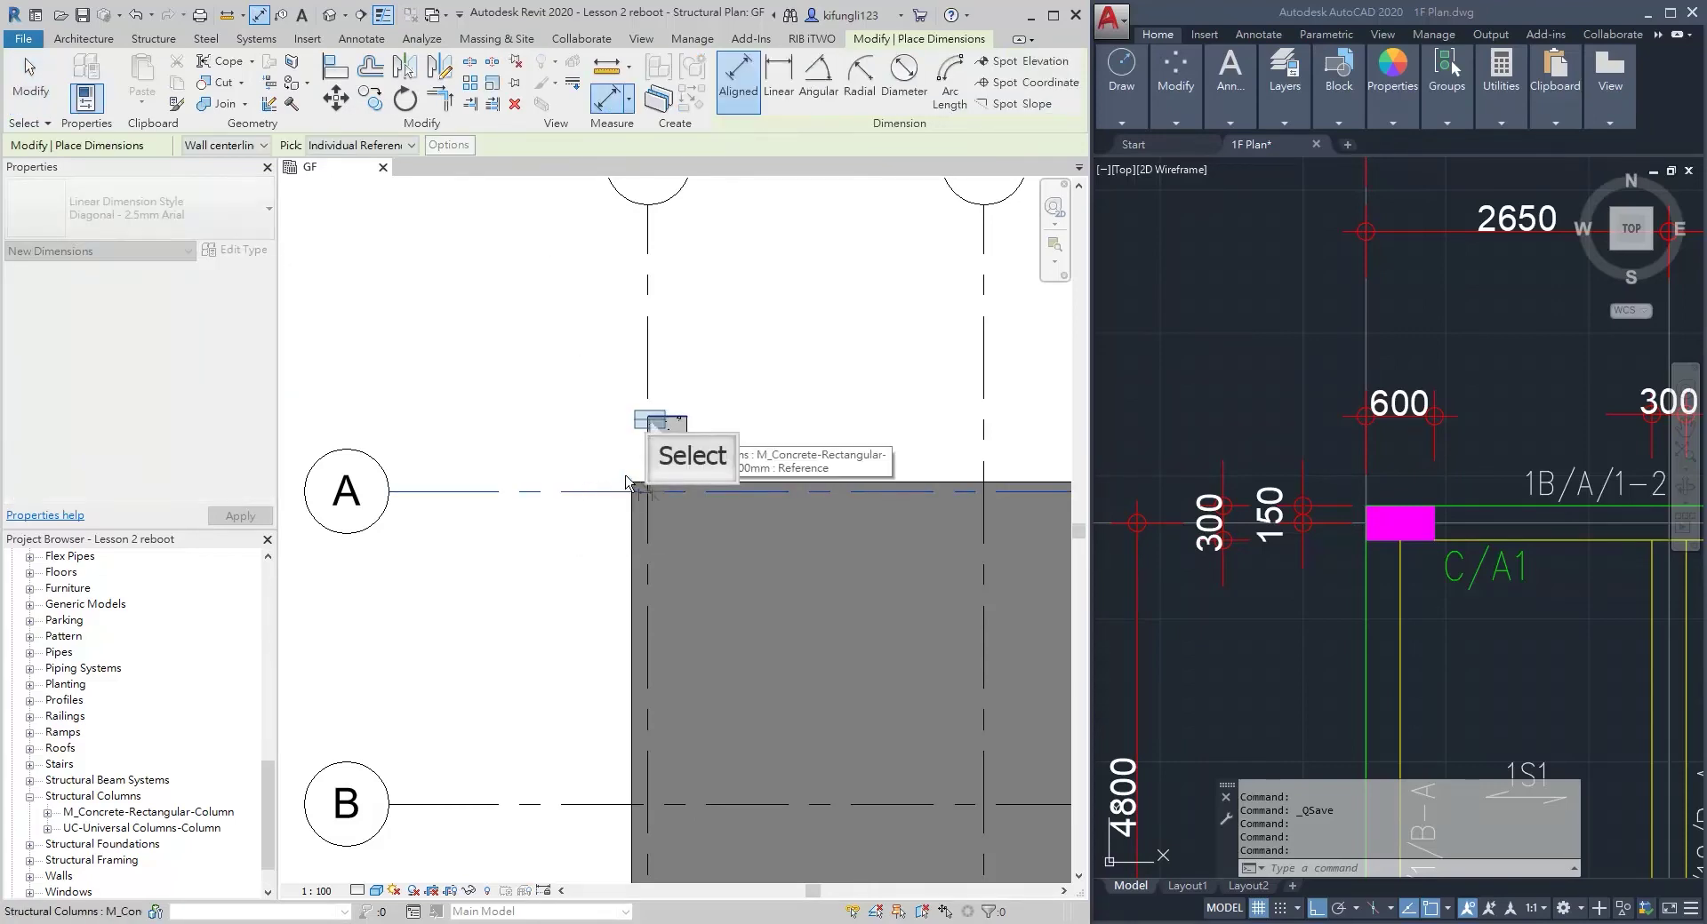
click(651, 425)
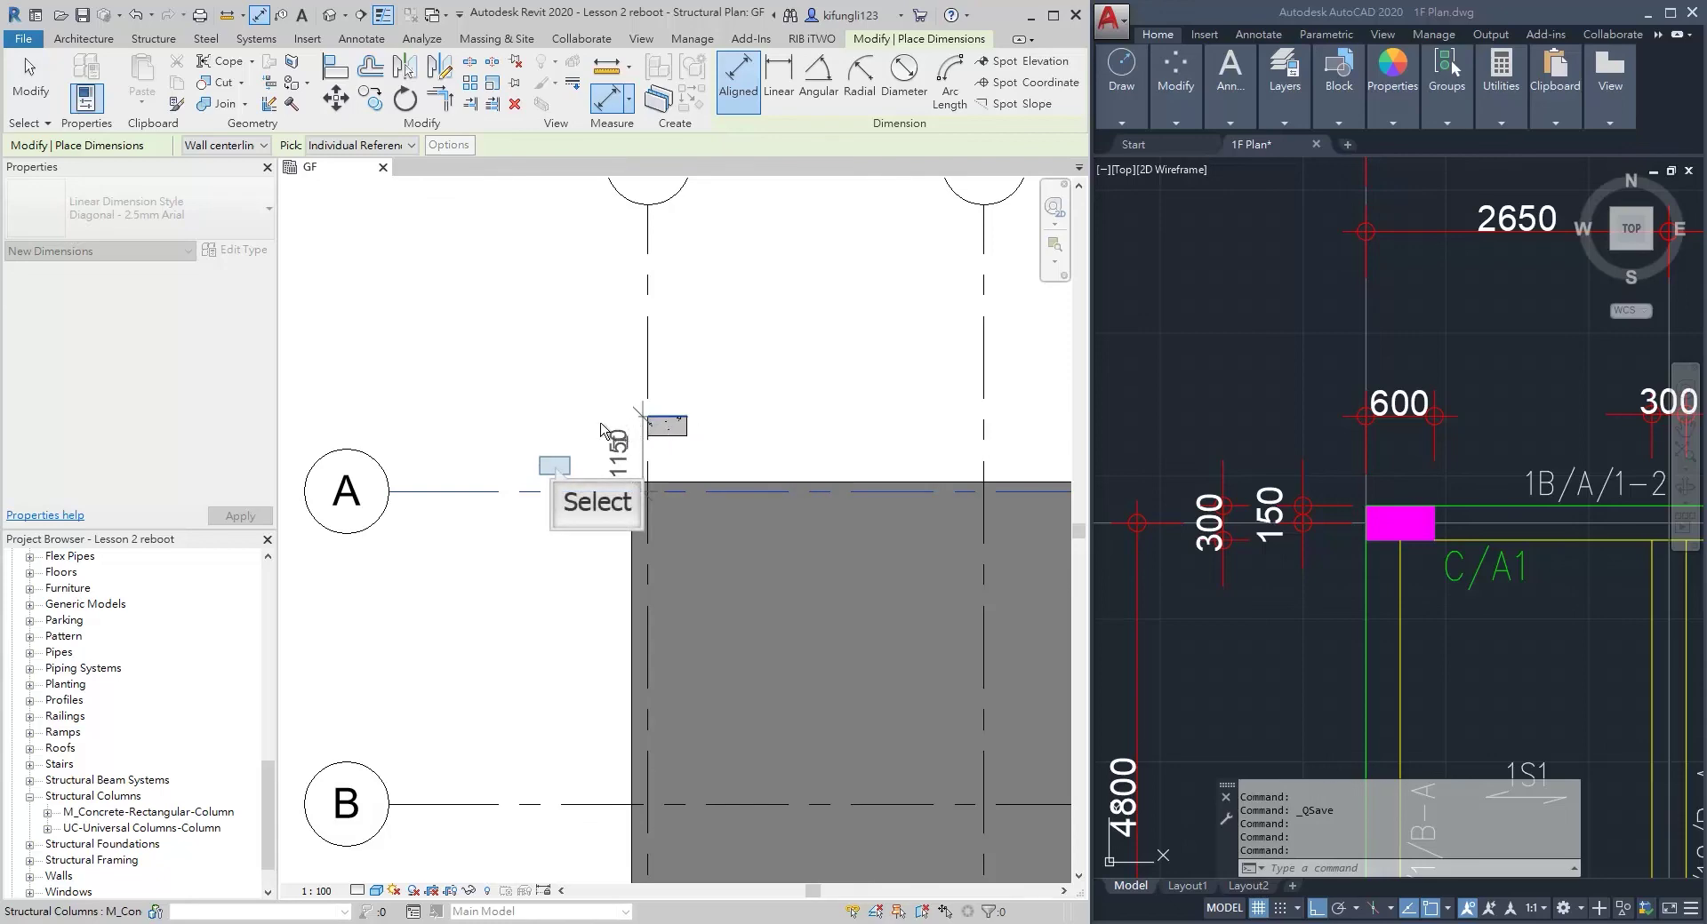
click(552, 455)
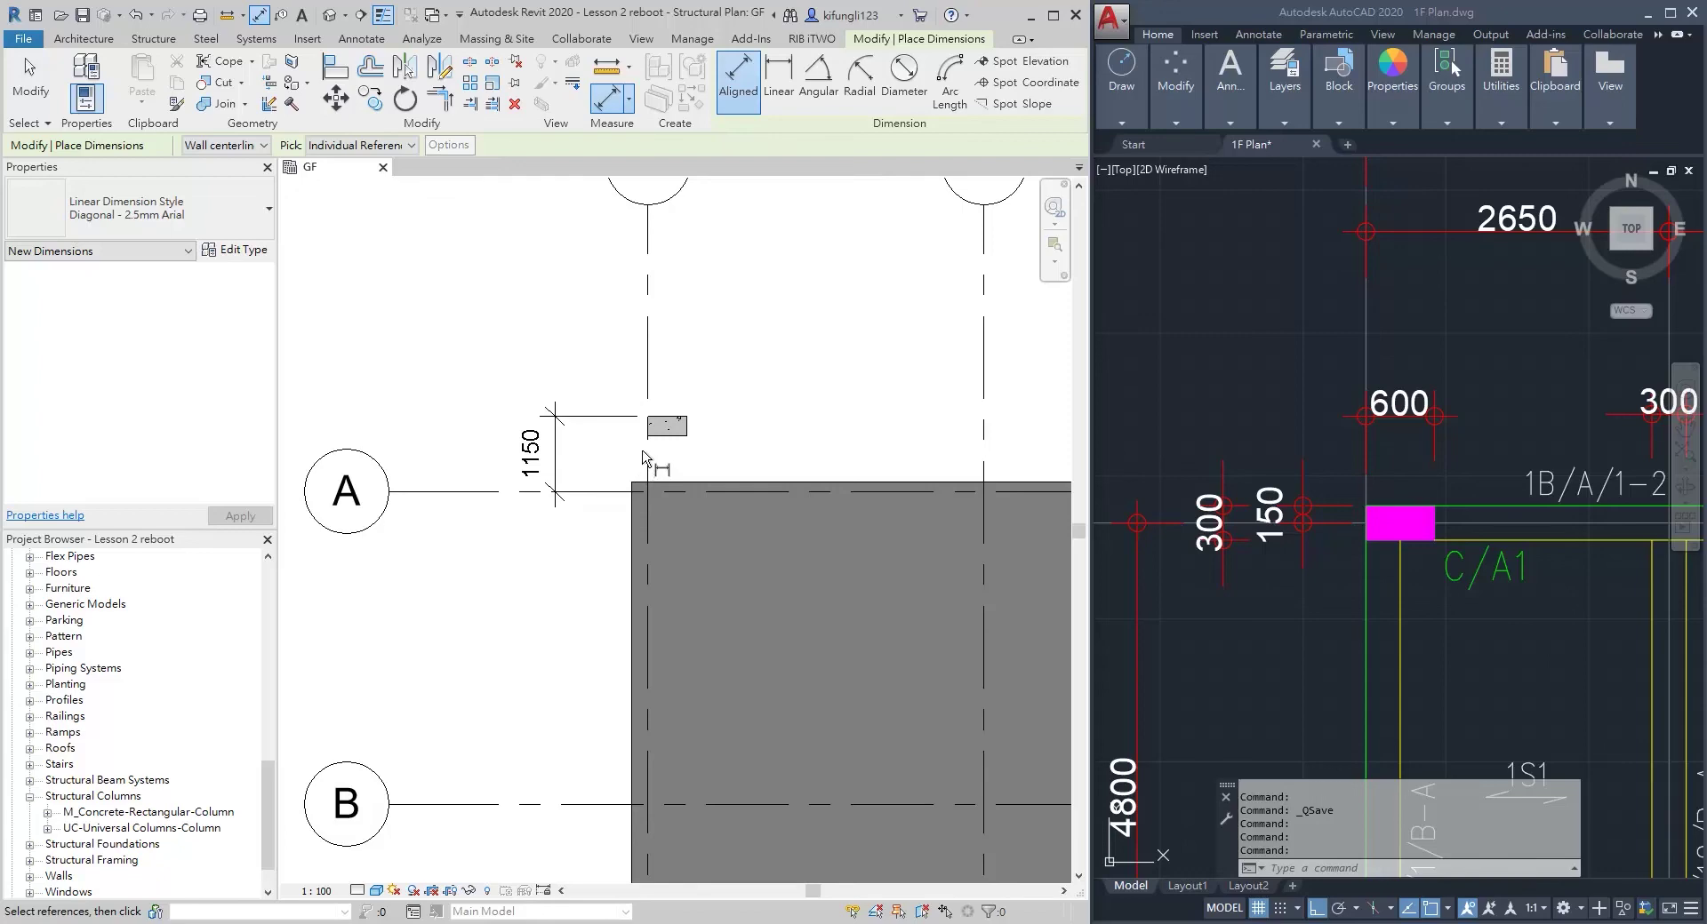
key(Escape)
key(Escape)
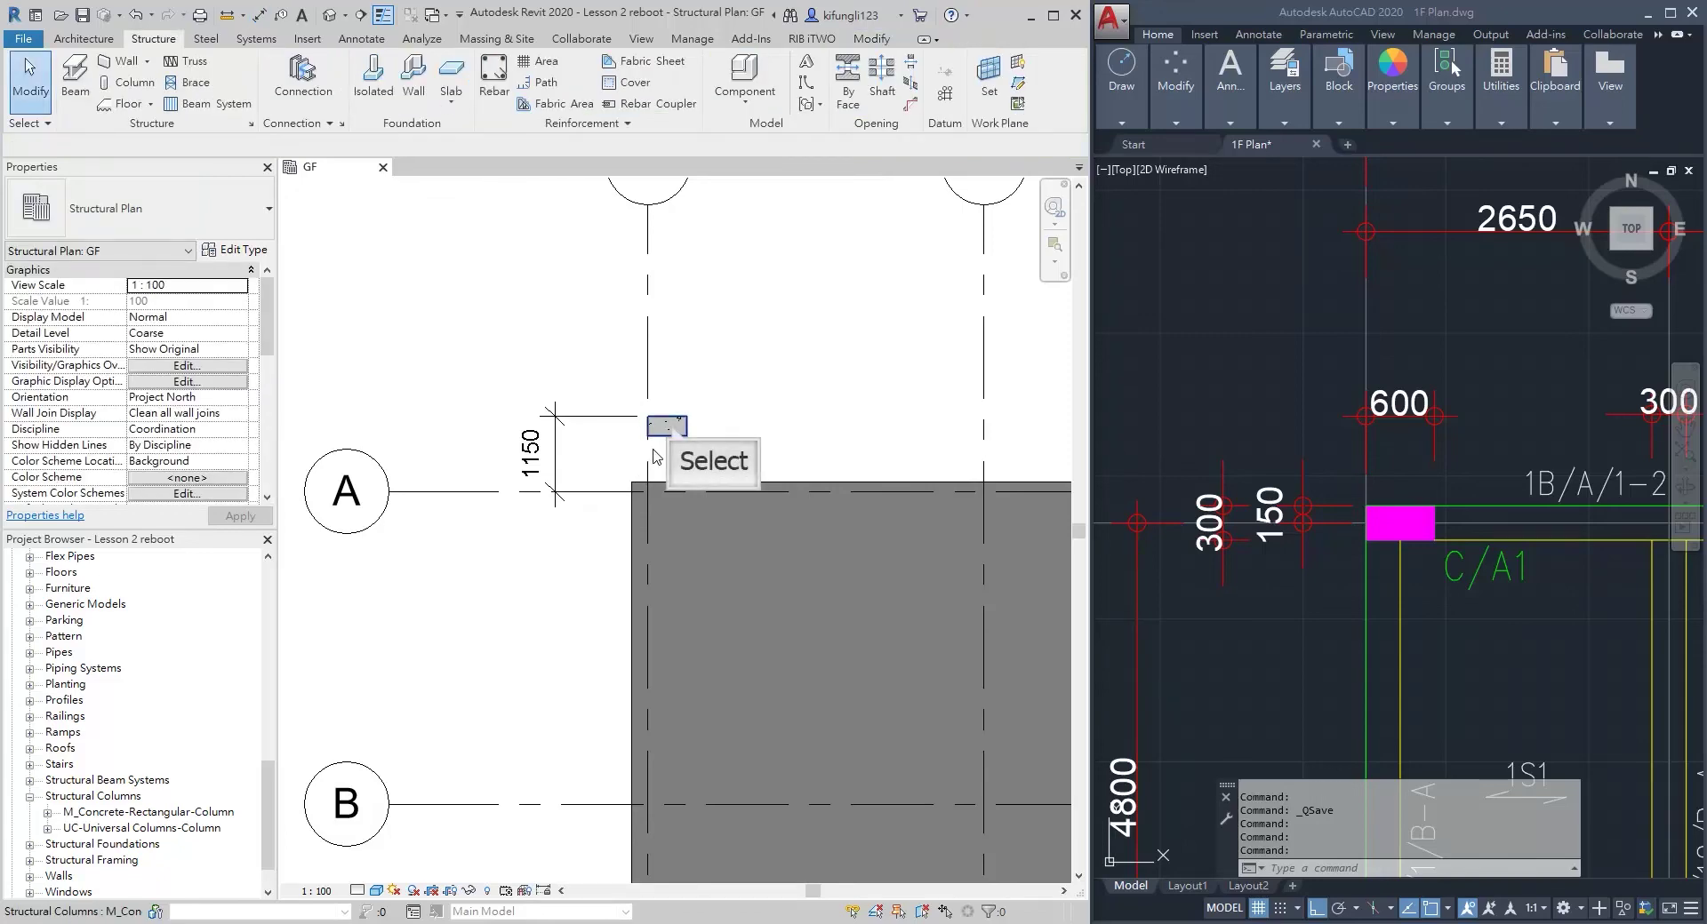
Set the distance from grid A to the column's north face to 150 mm
click(673, 431)
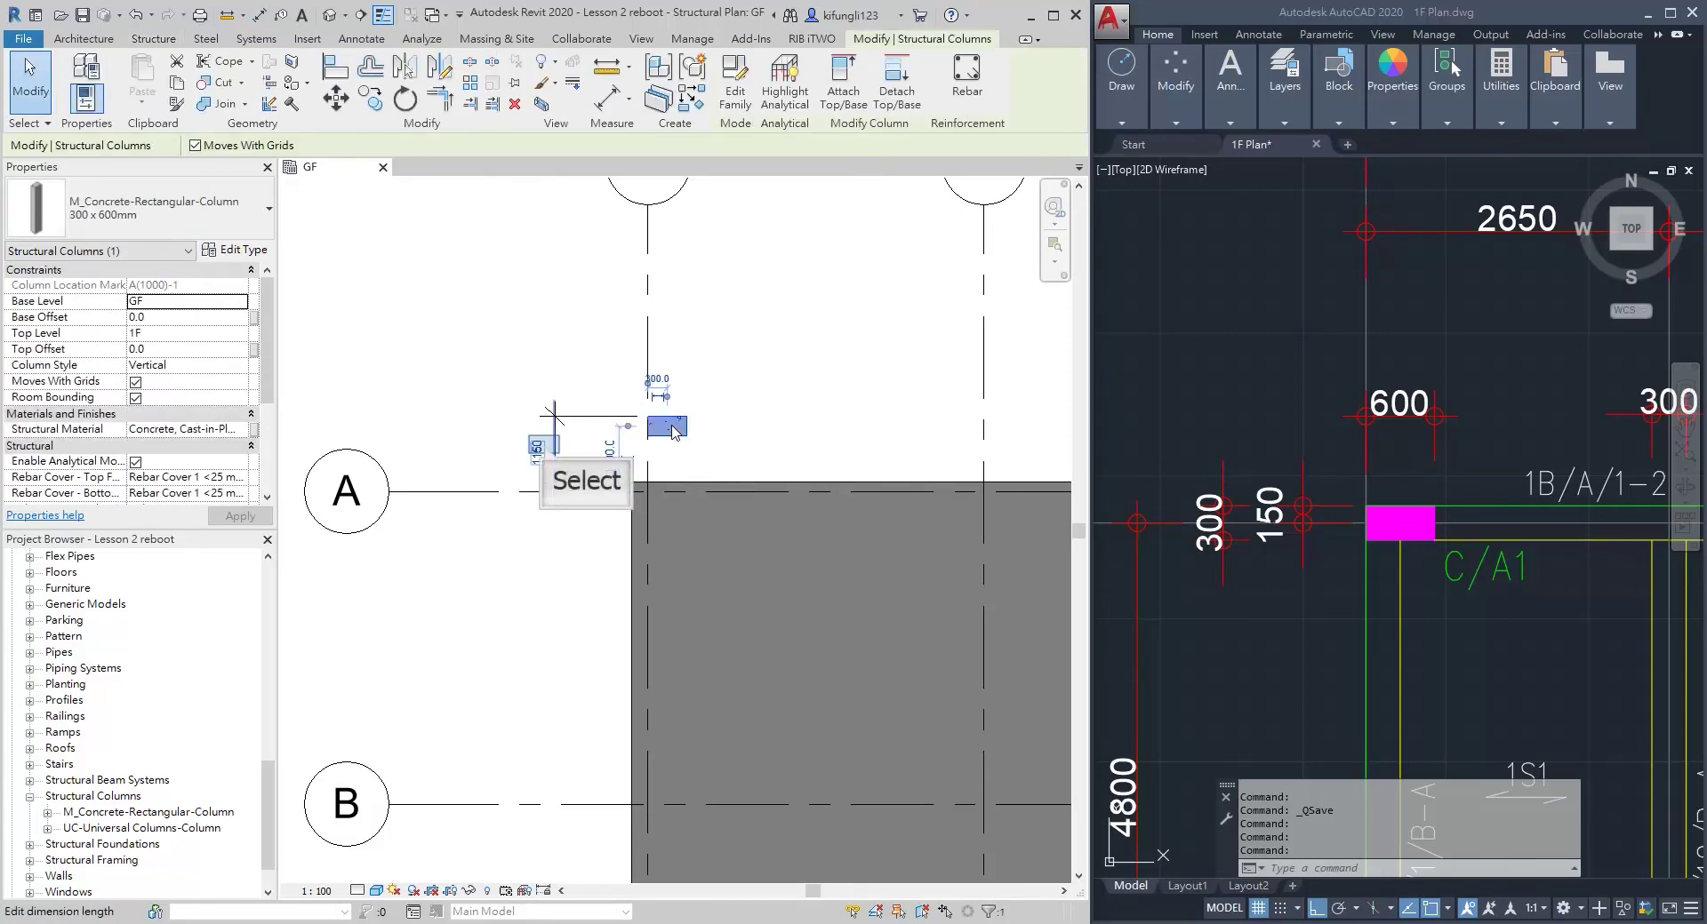
click(543, 450)
text(150)
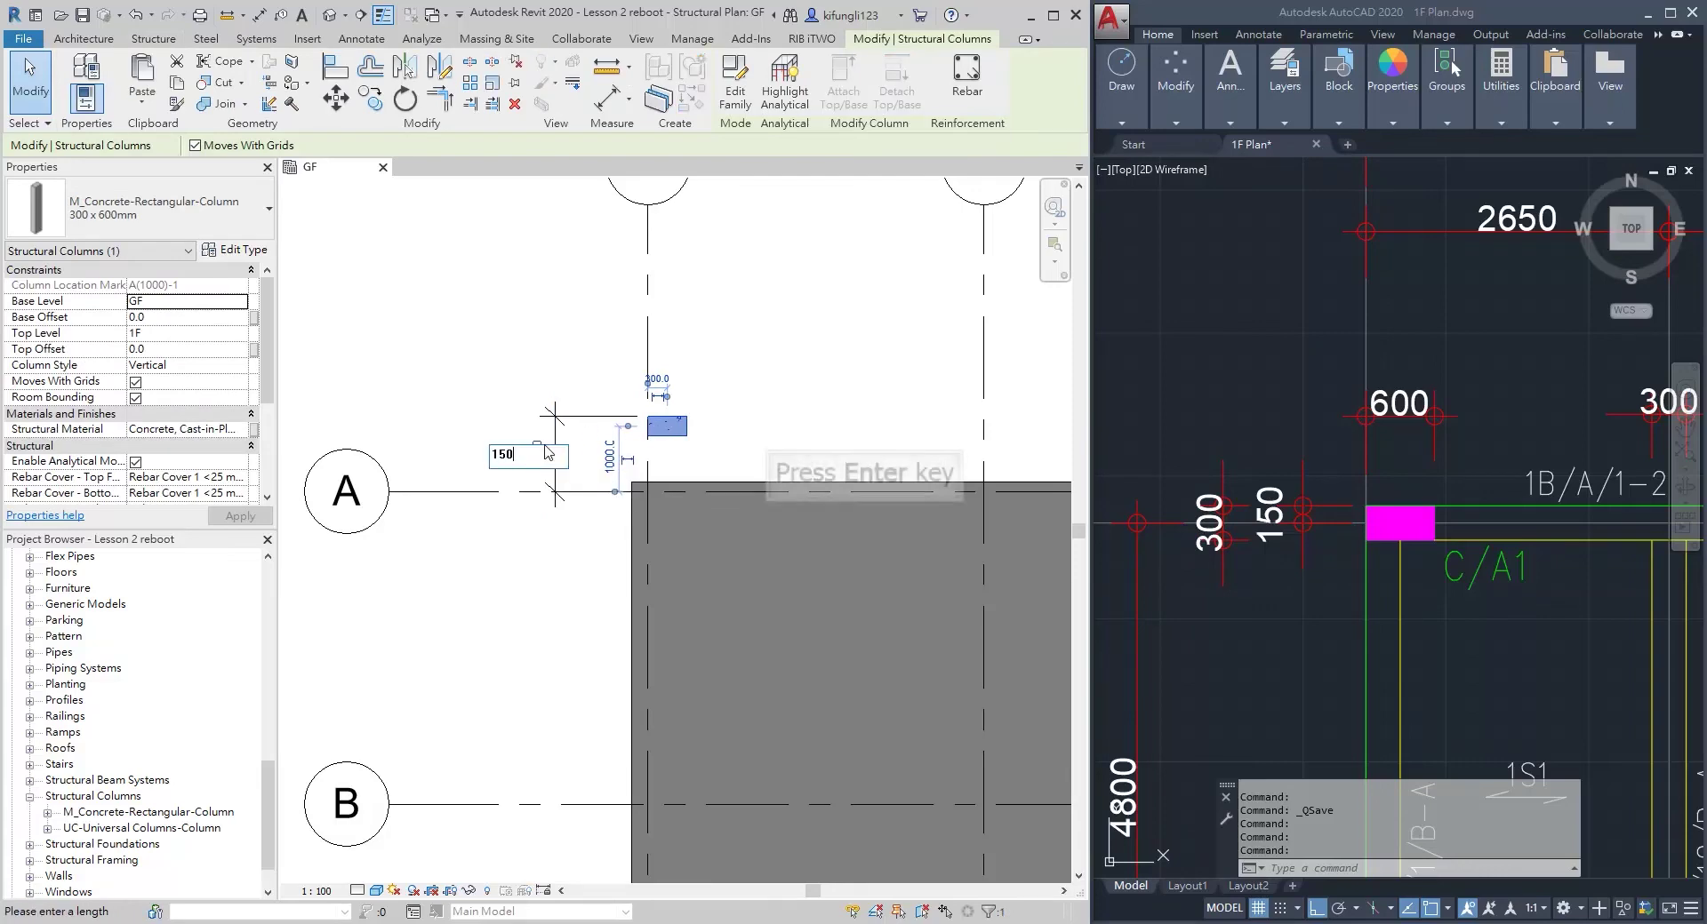
key(Return)
key(Escape)
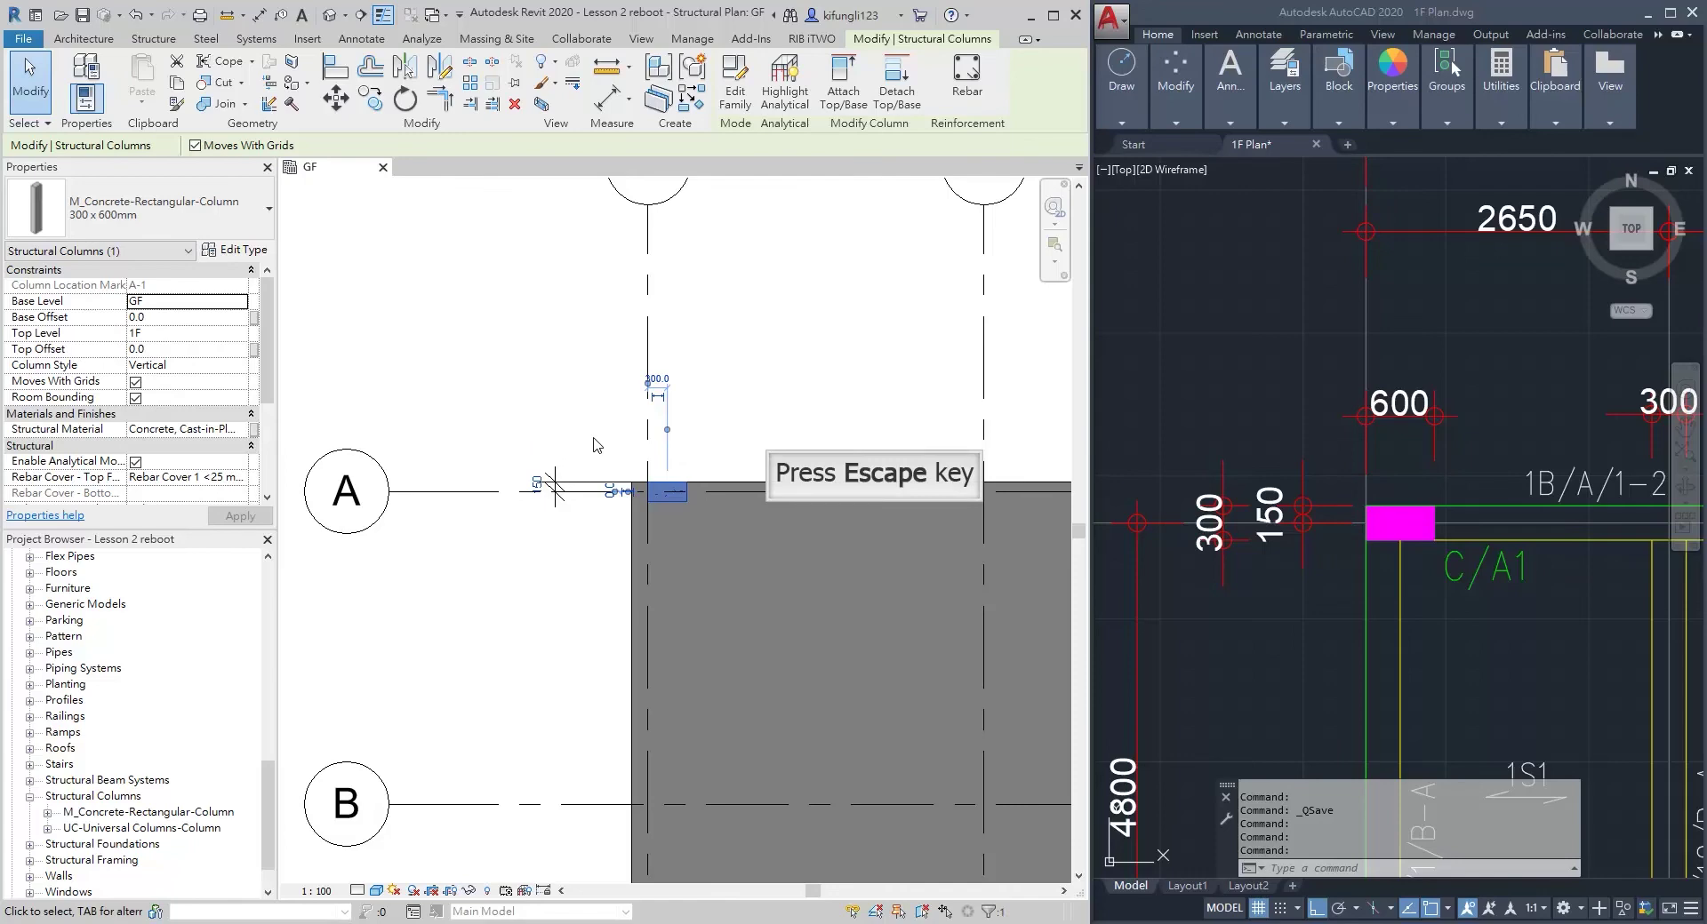
key(Escape)
Check column C/B1 on the AutoCAD 1F plan, then copy the A/1 column in Revit straight south to grid B
scroll(679, 506, down, 1)
scroll(702, 533, down, 1)
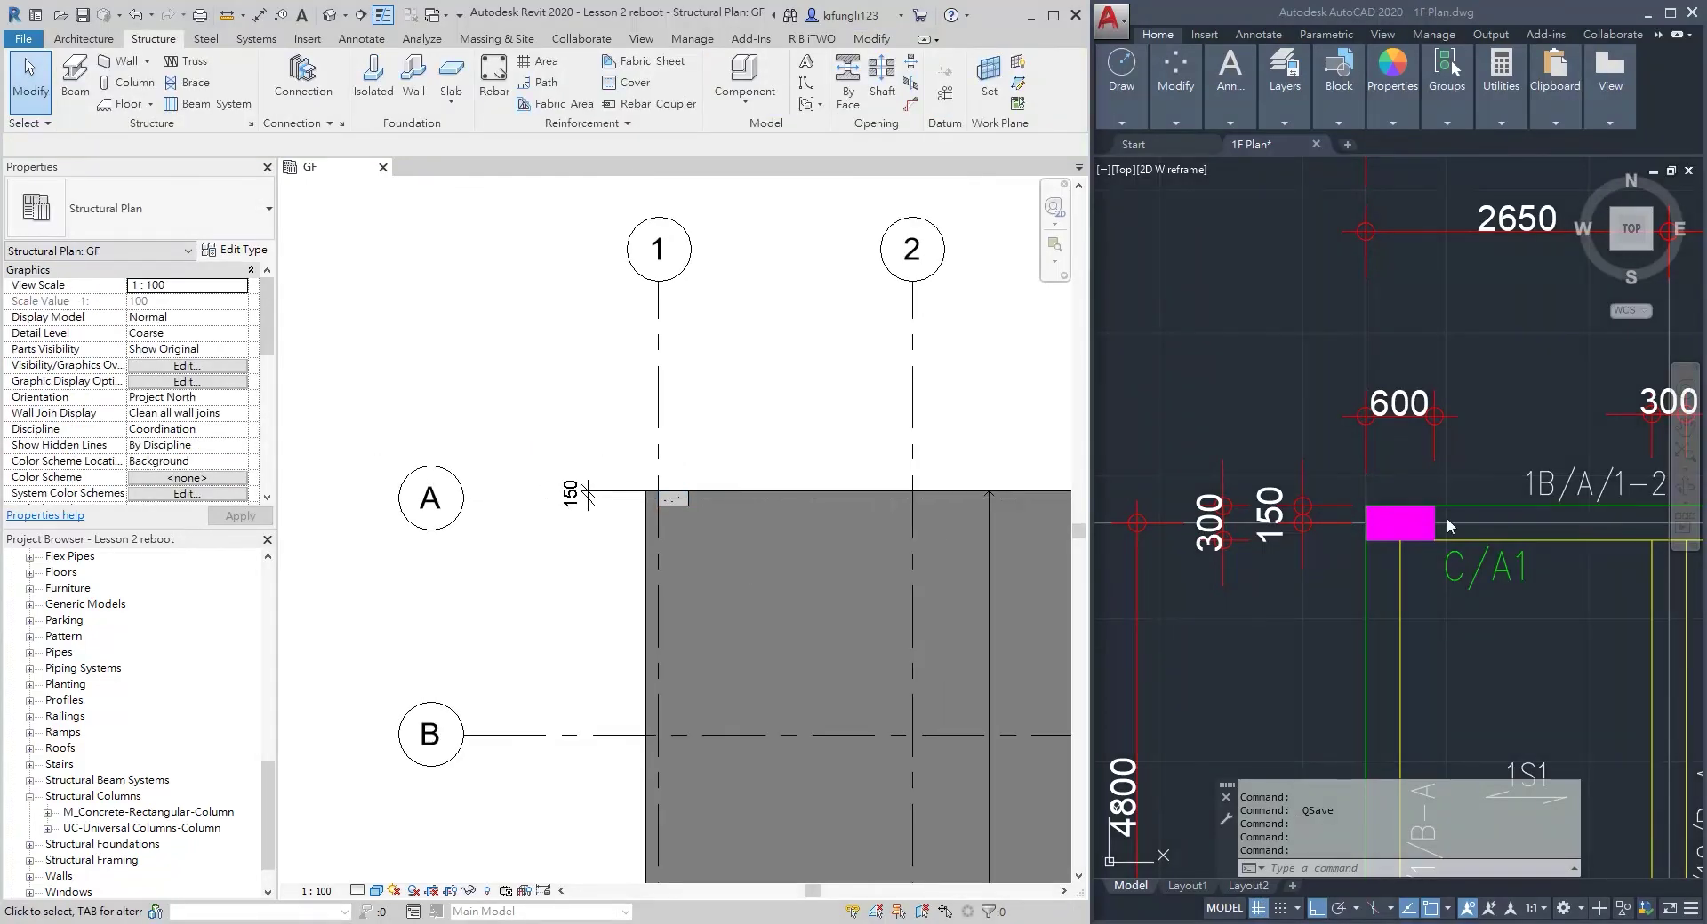
scroll(1447, 527, down, 4)
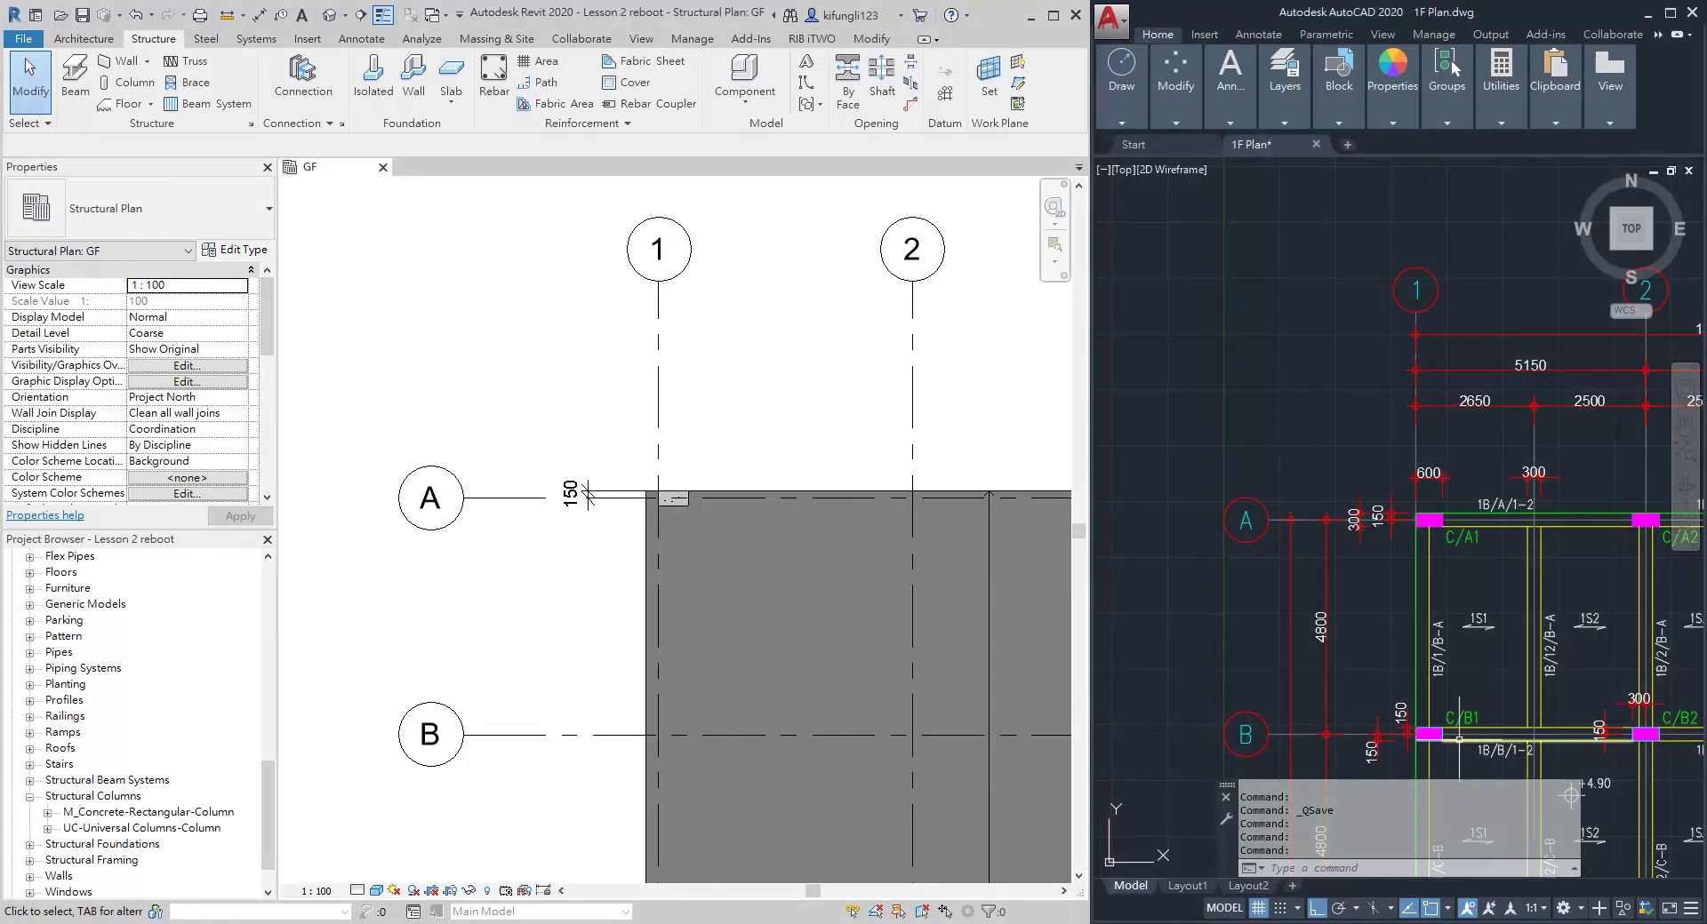
scroll(1459, 739, up, 5)
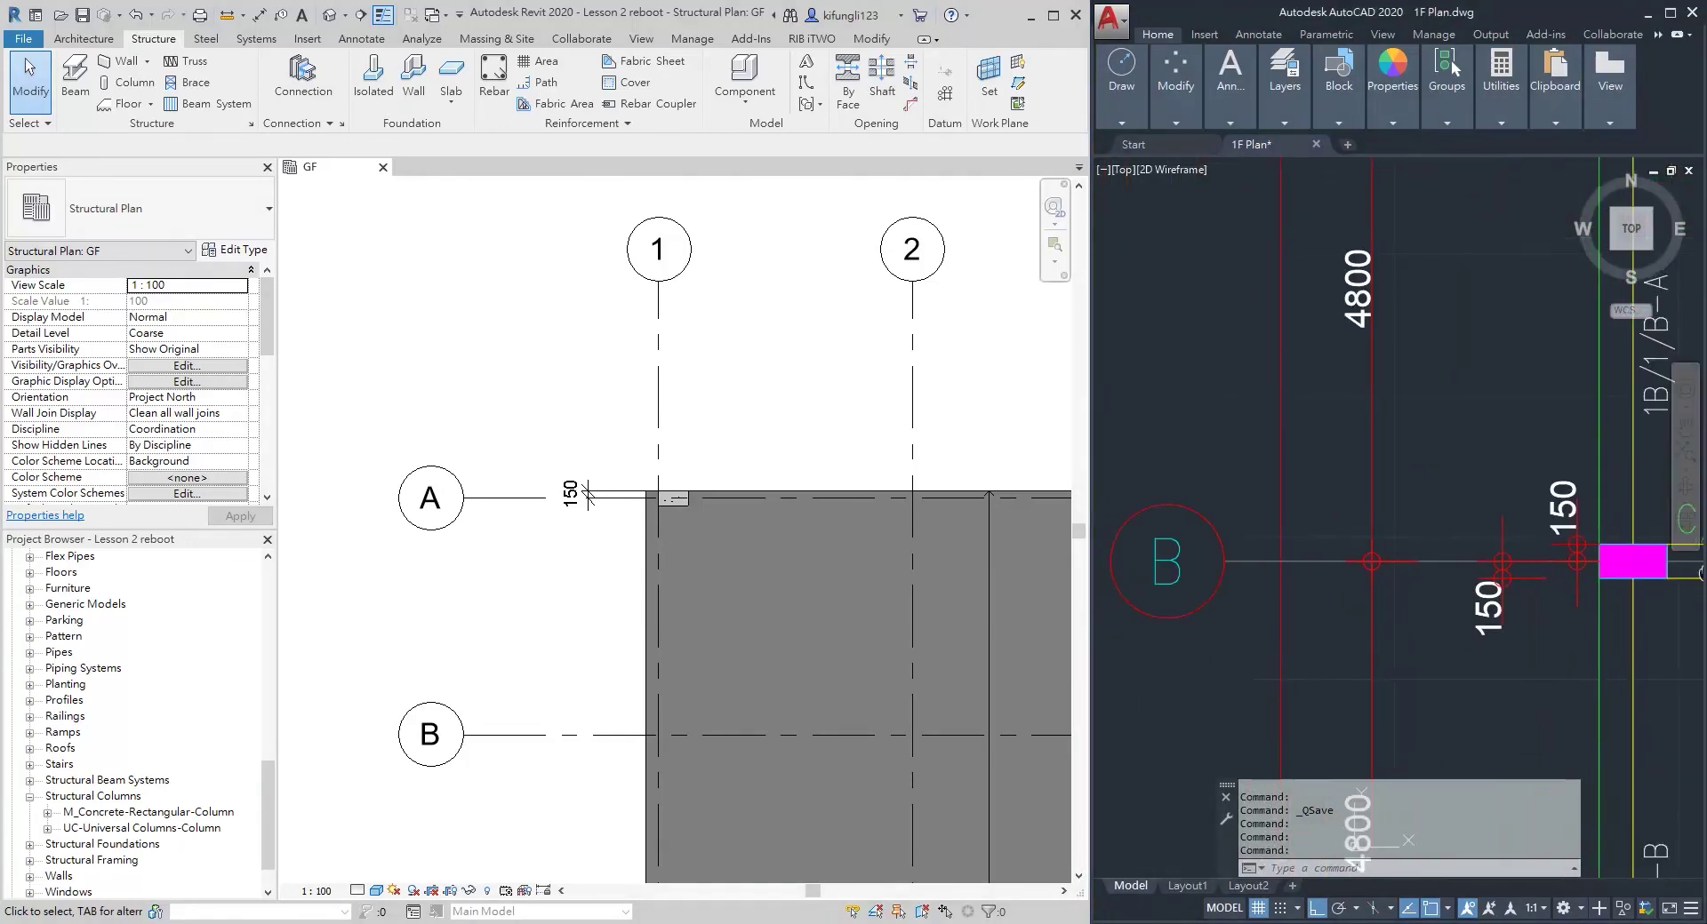
middle_drag(1705, 575, 1467, 585)
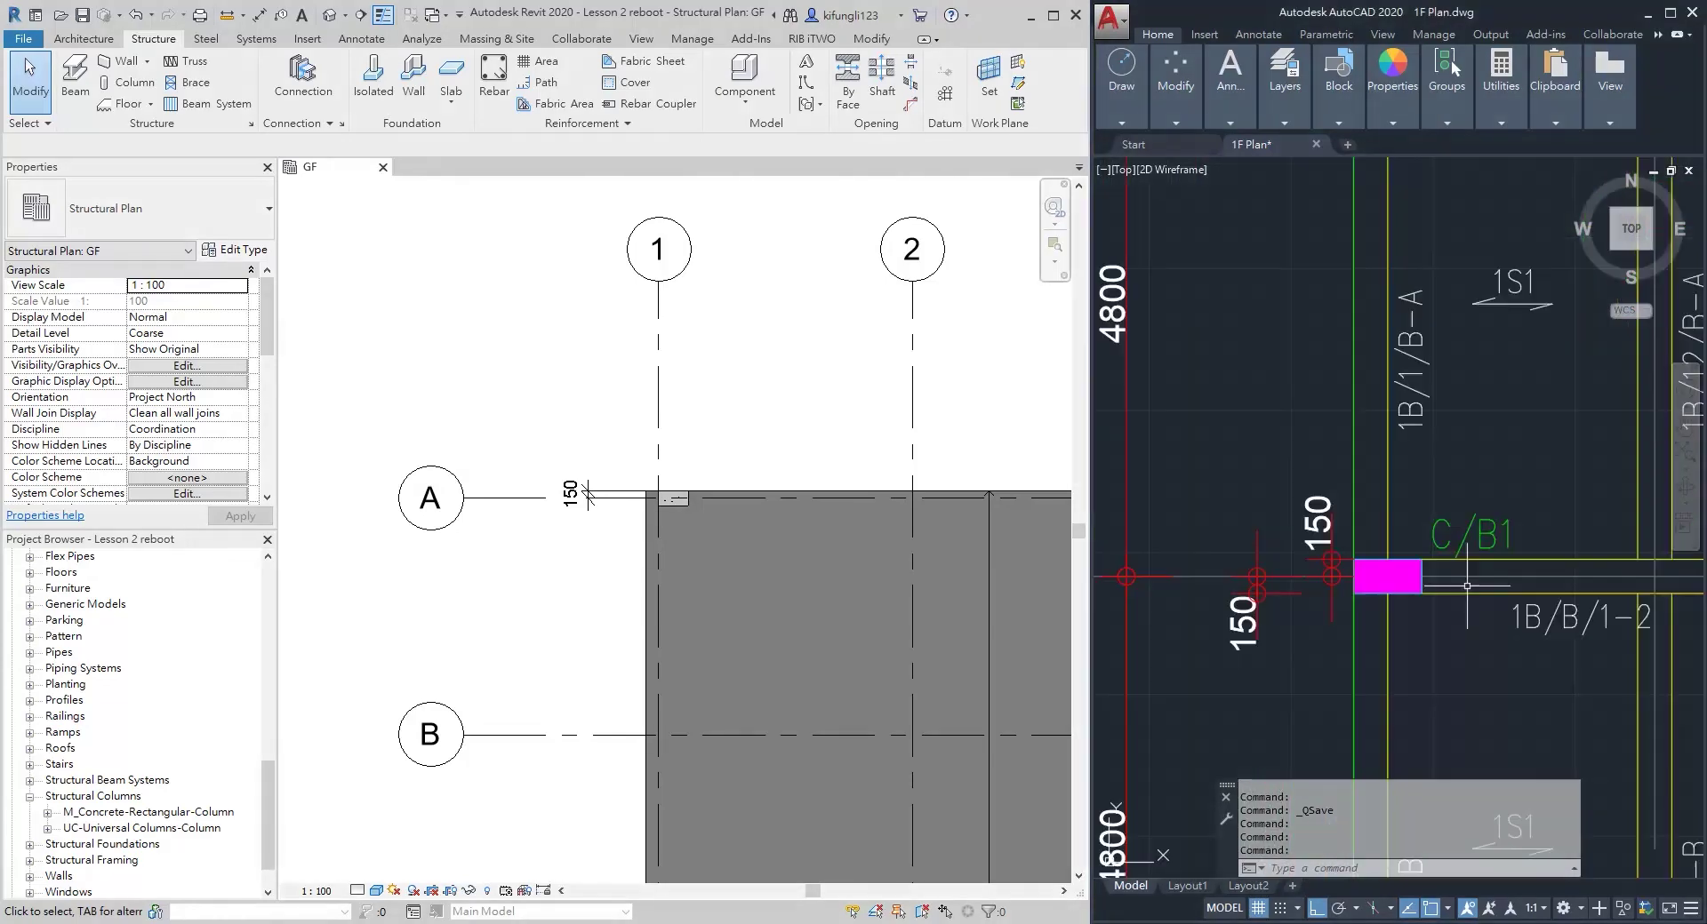
scroll(754, 492, down, 1)
mouse_move(726, 598)
middle_down()
mouse_move(701, 506)
mouse_move(712, 585)
middle_up()
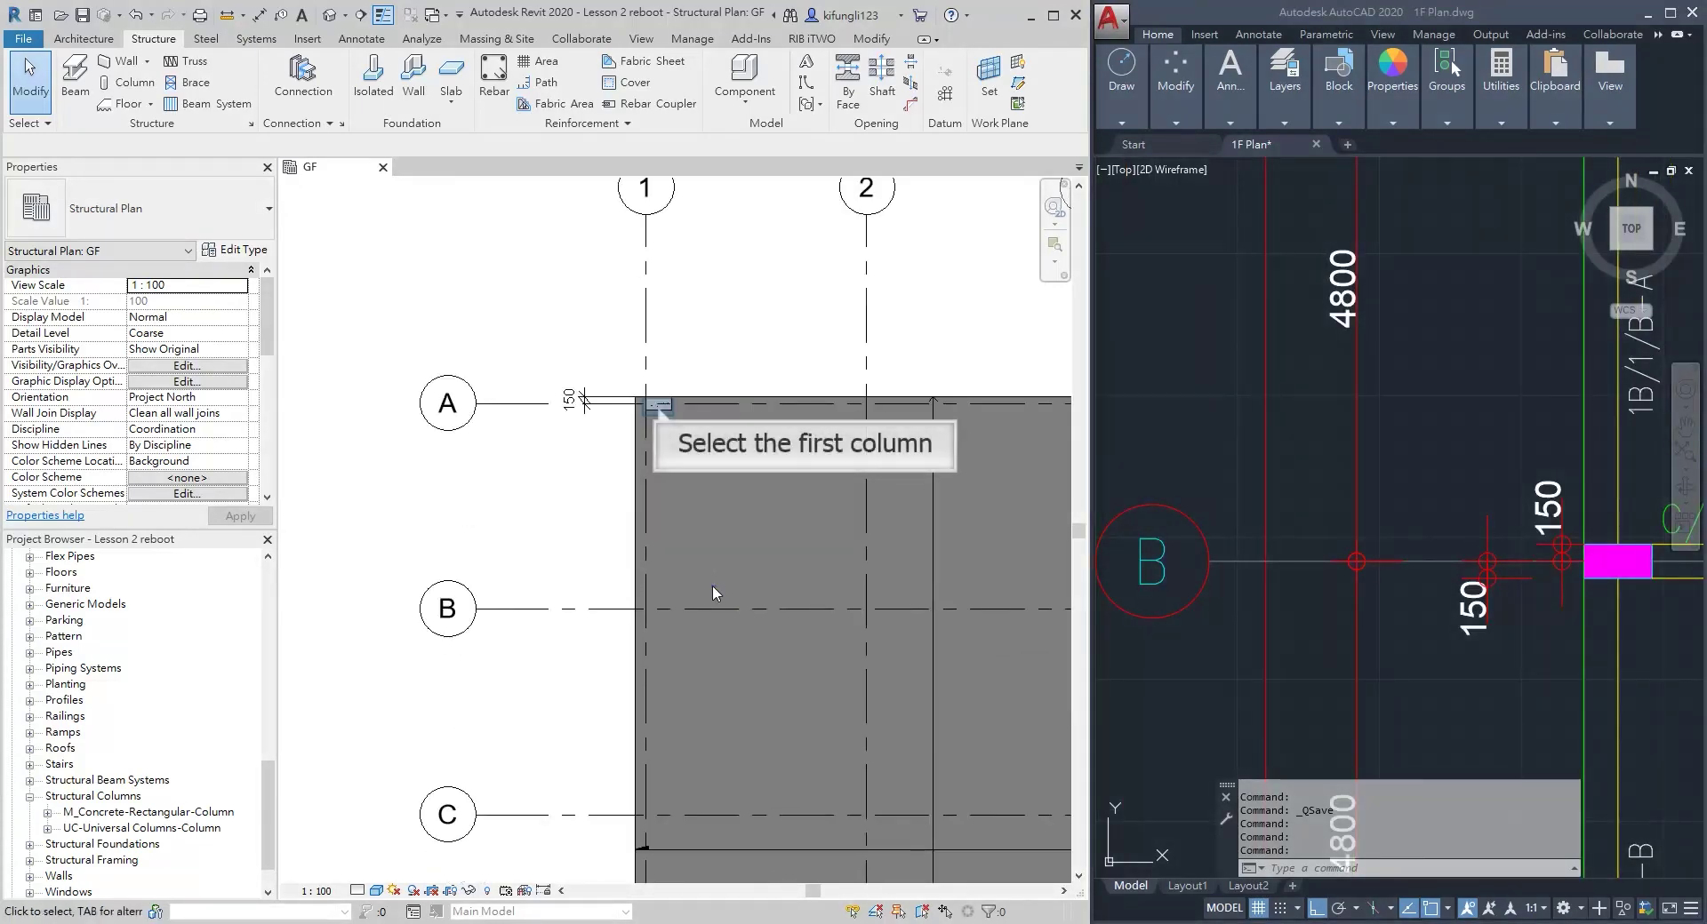
click(658, 404)
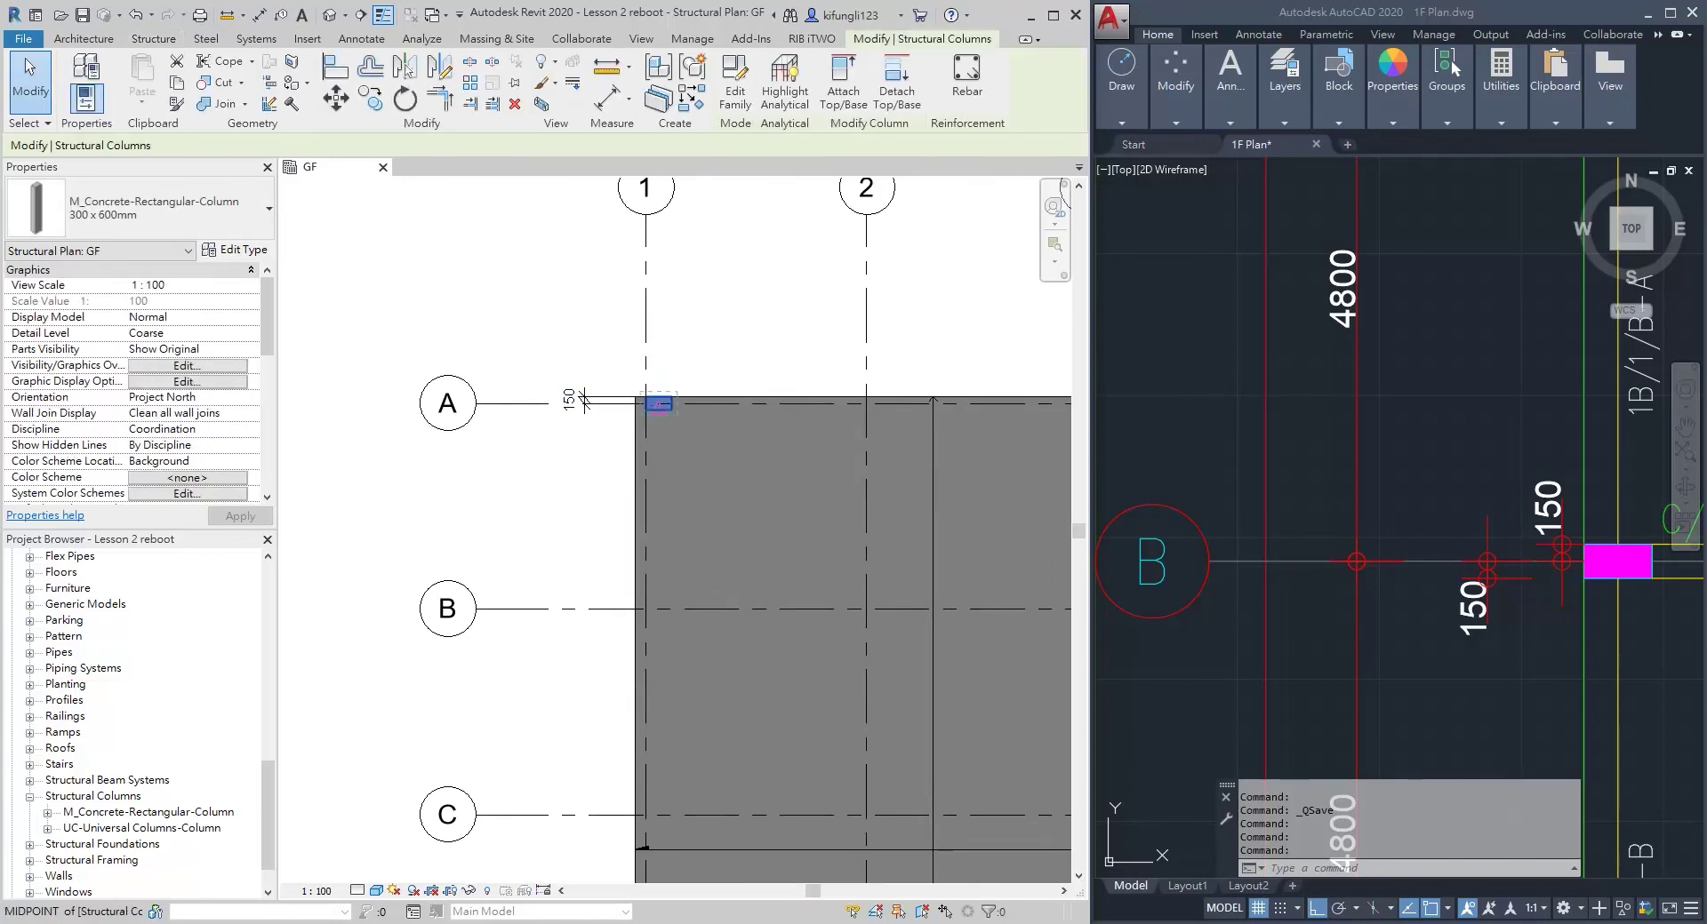
key(c)
key(o)
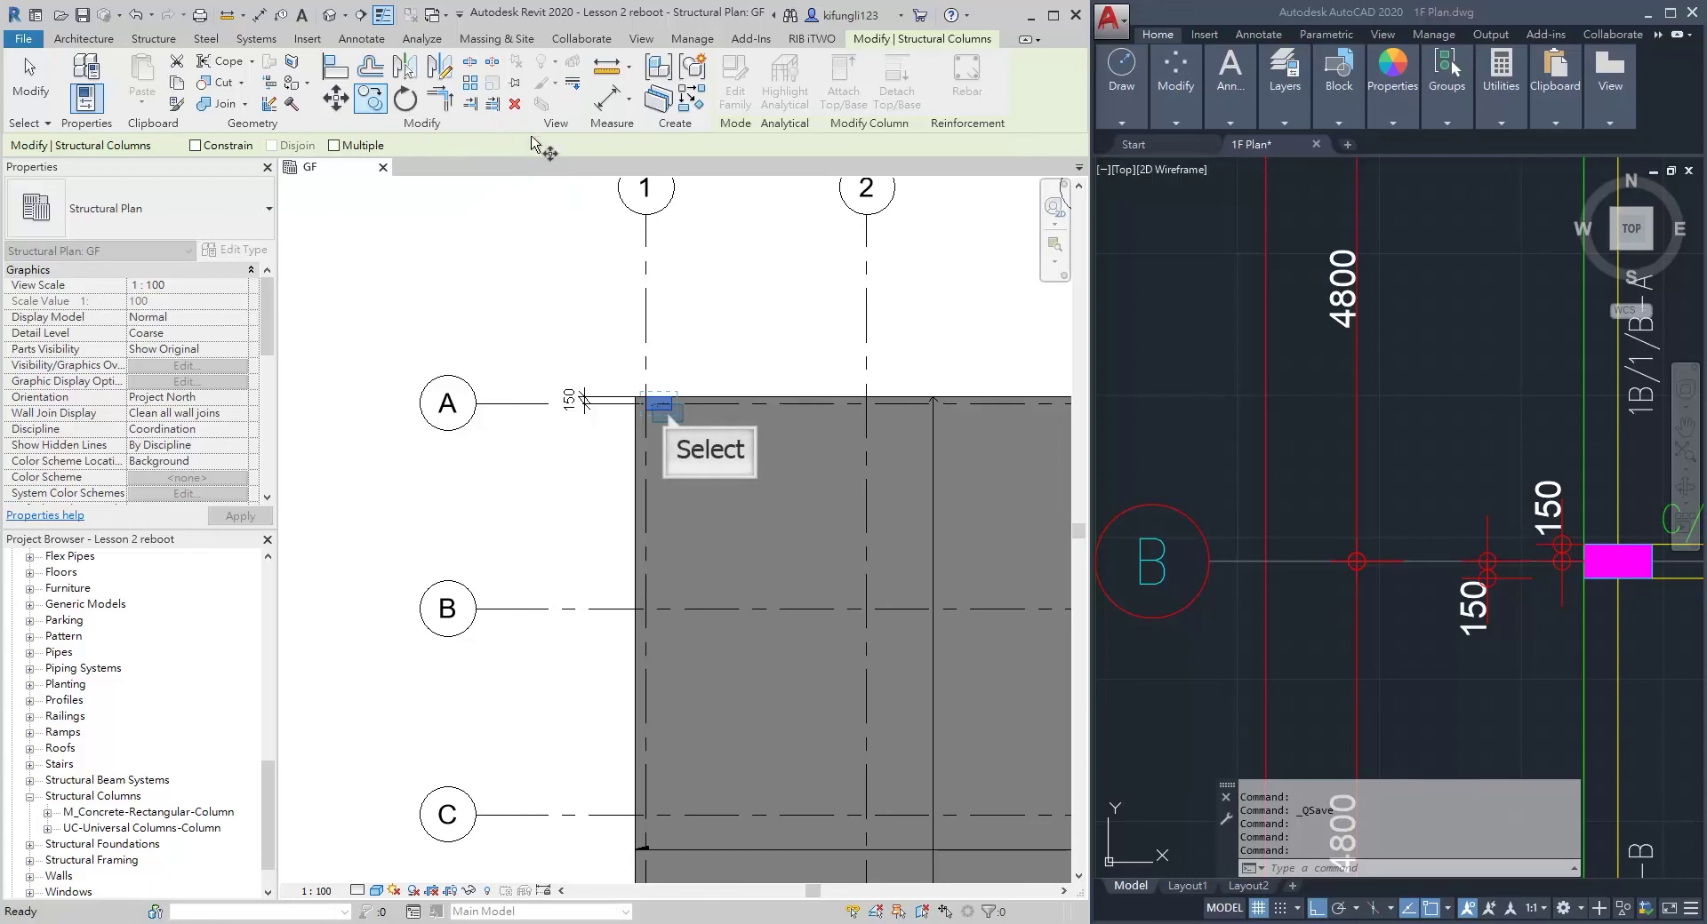
click(668, 410)
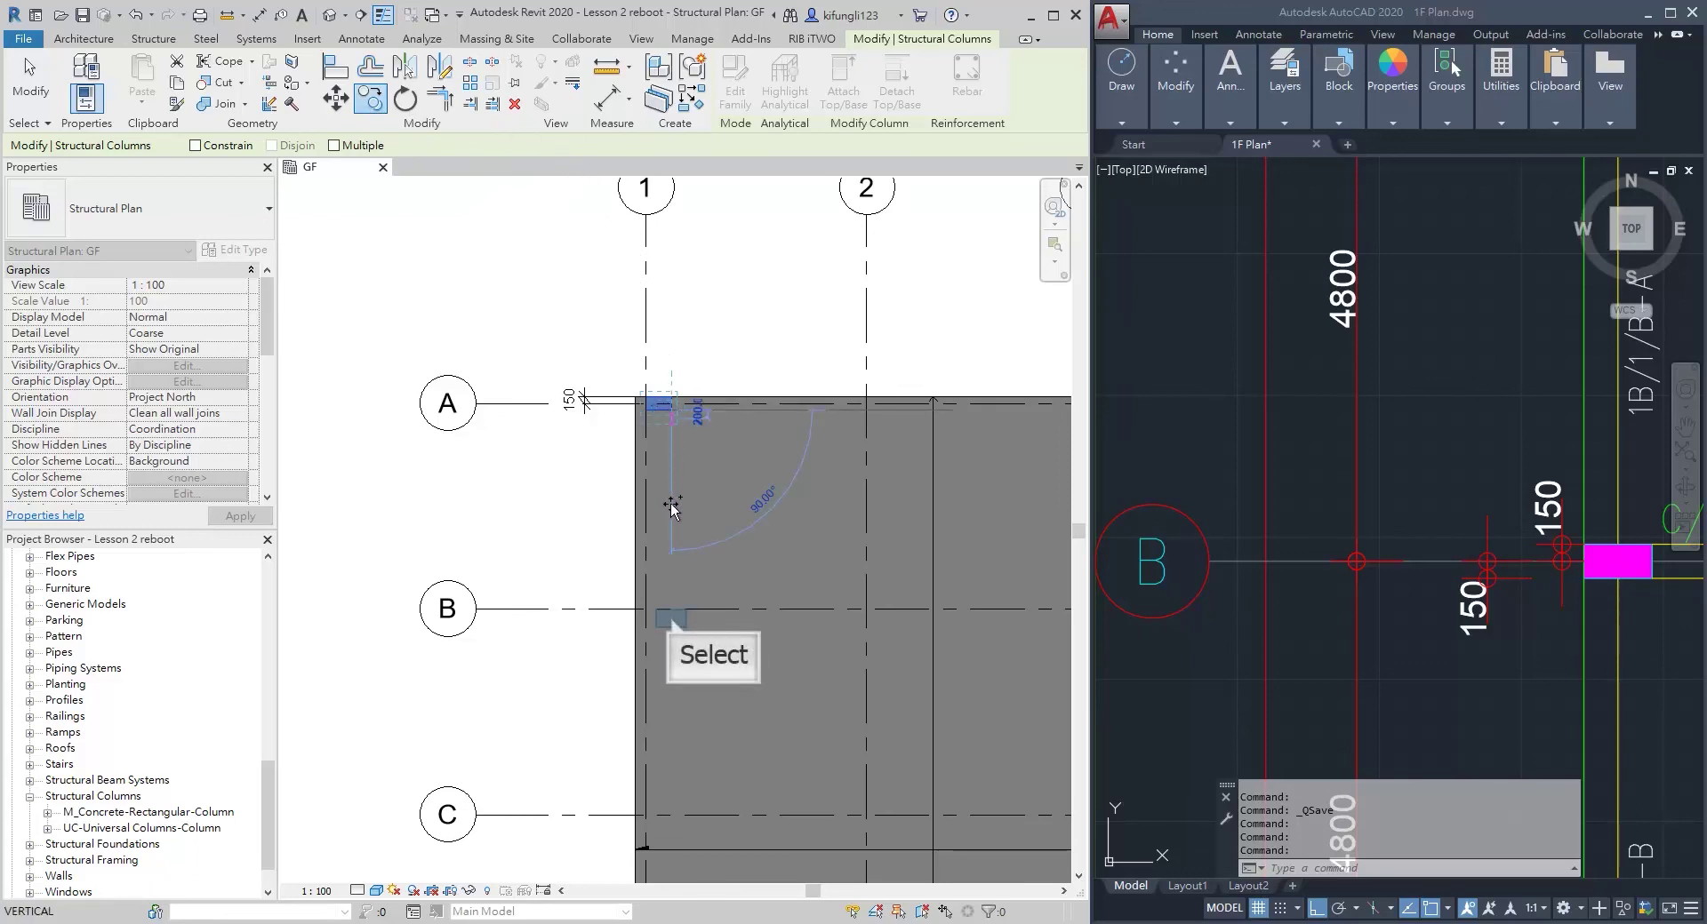
click(668, 616)
Move the copied column so the midpoint of its west face sits on the intersection of grids 1 and B
scroll(662, 617, up, 5)
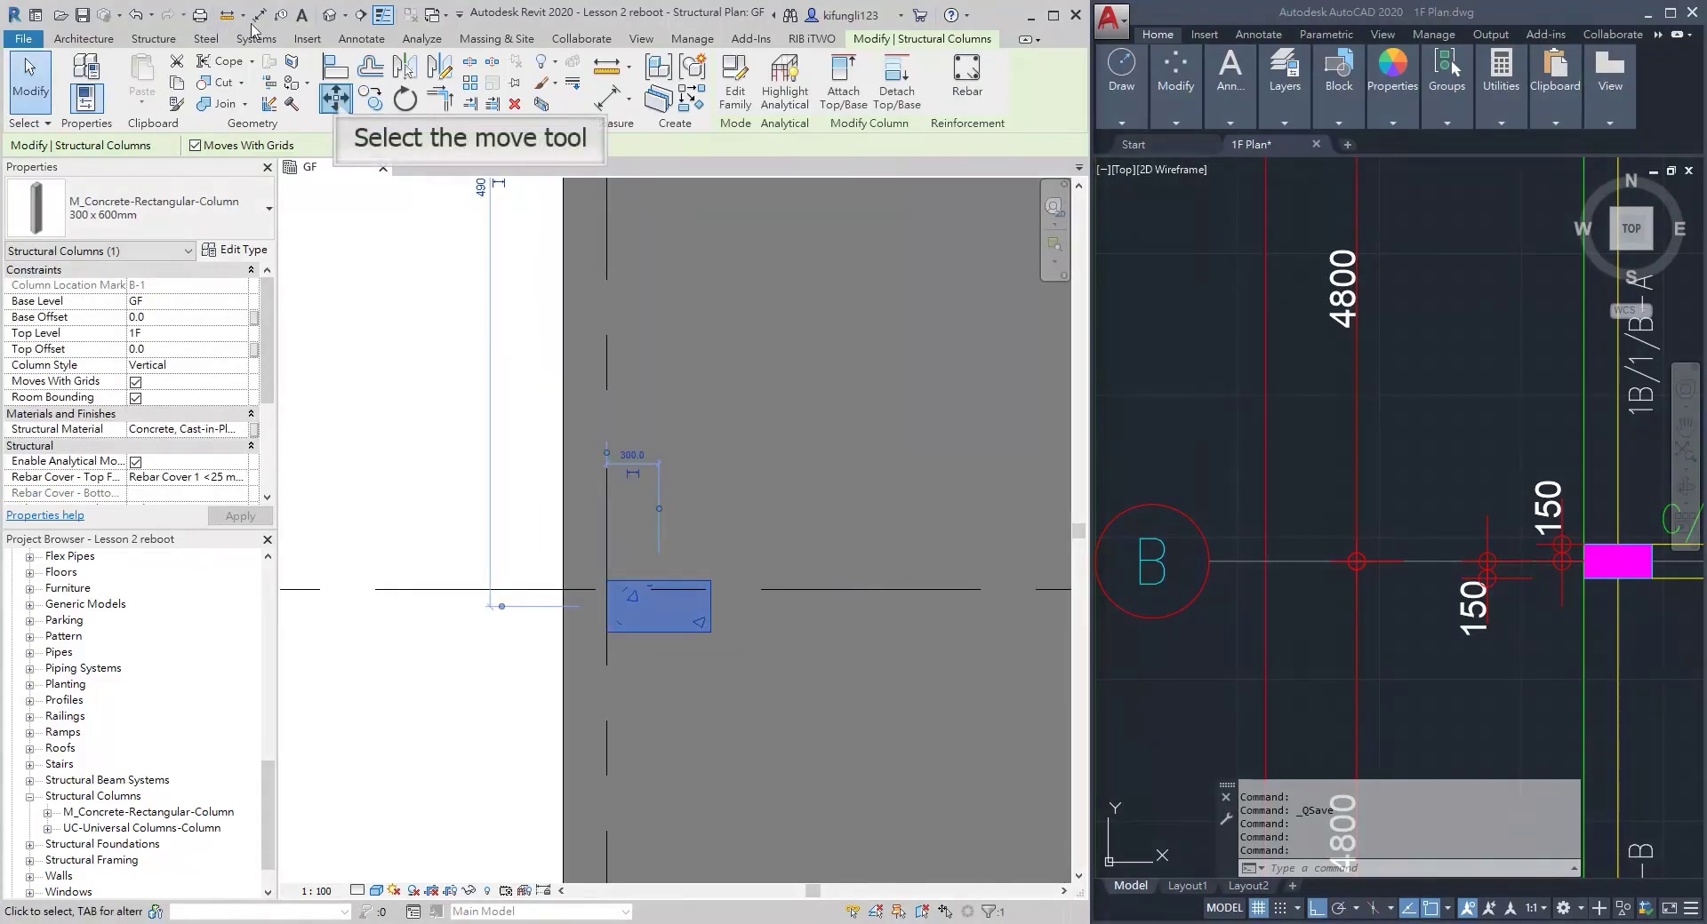
click(336, 97)
scroll(605, 605, up, 3)
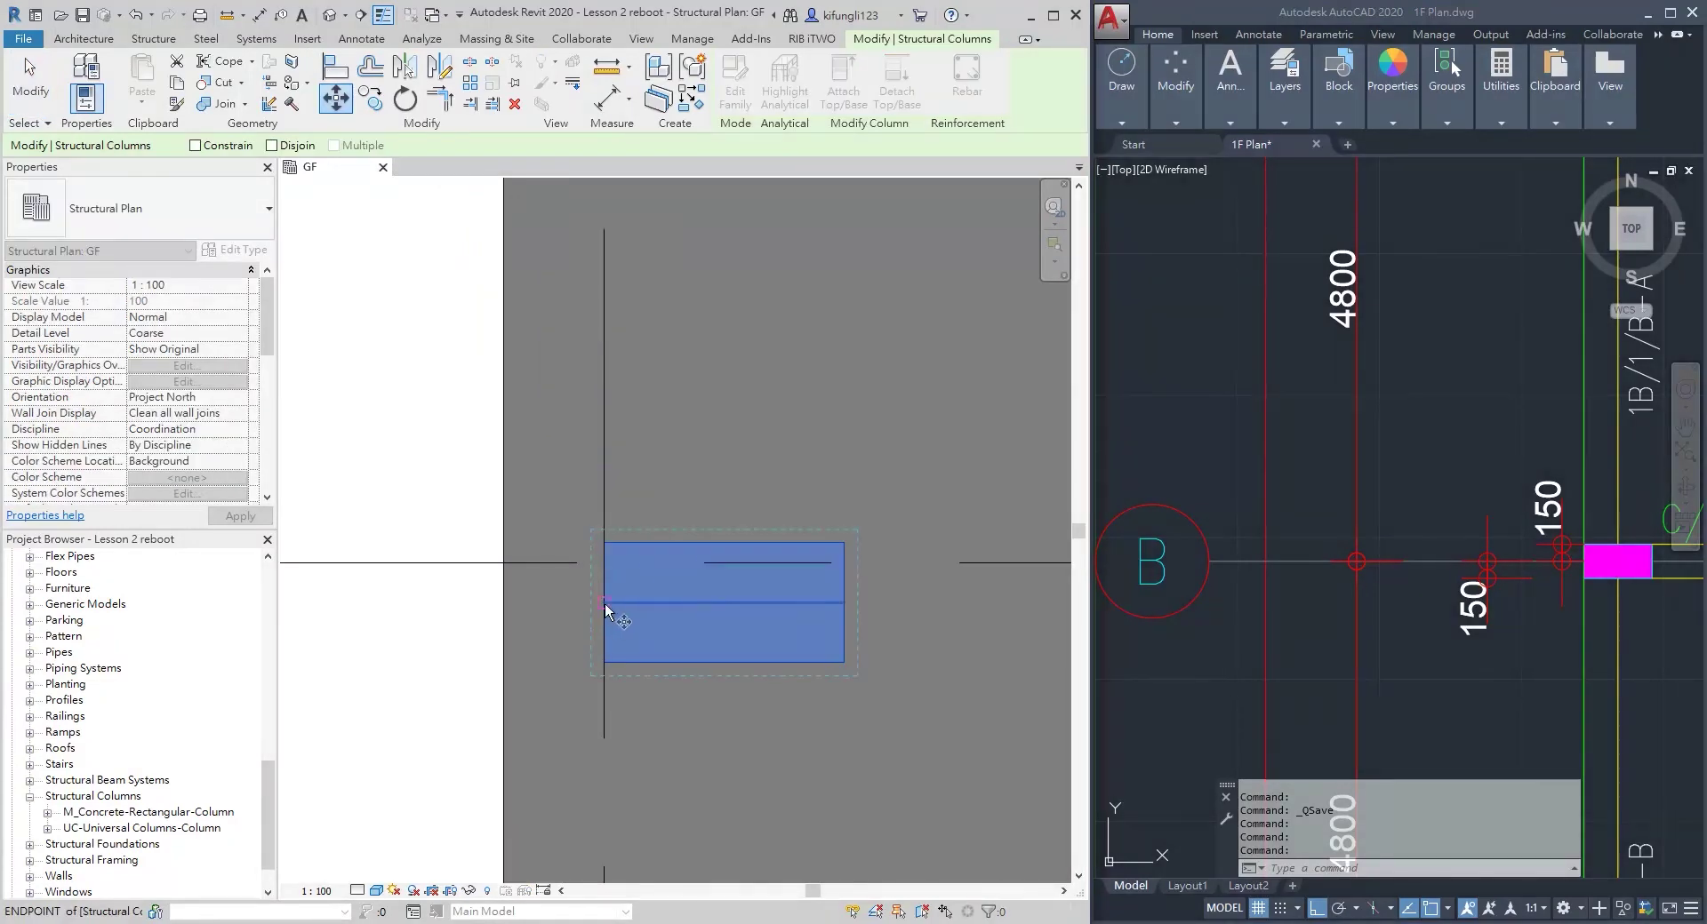
click(602, 603)
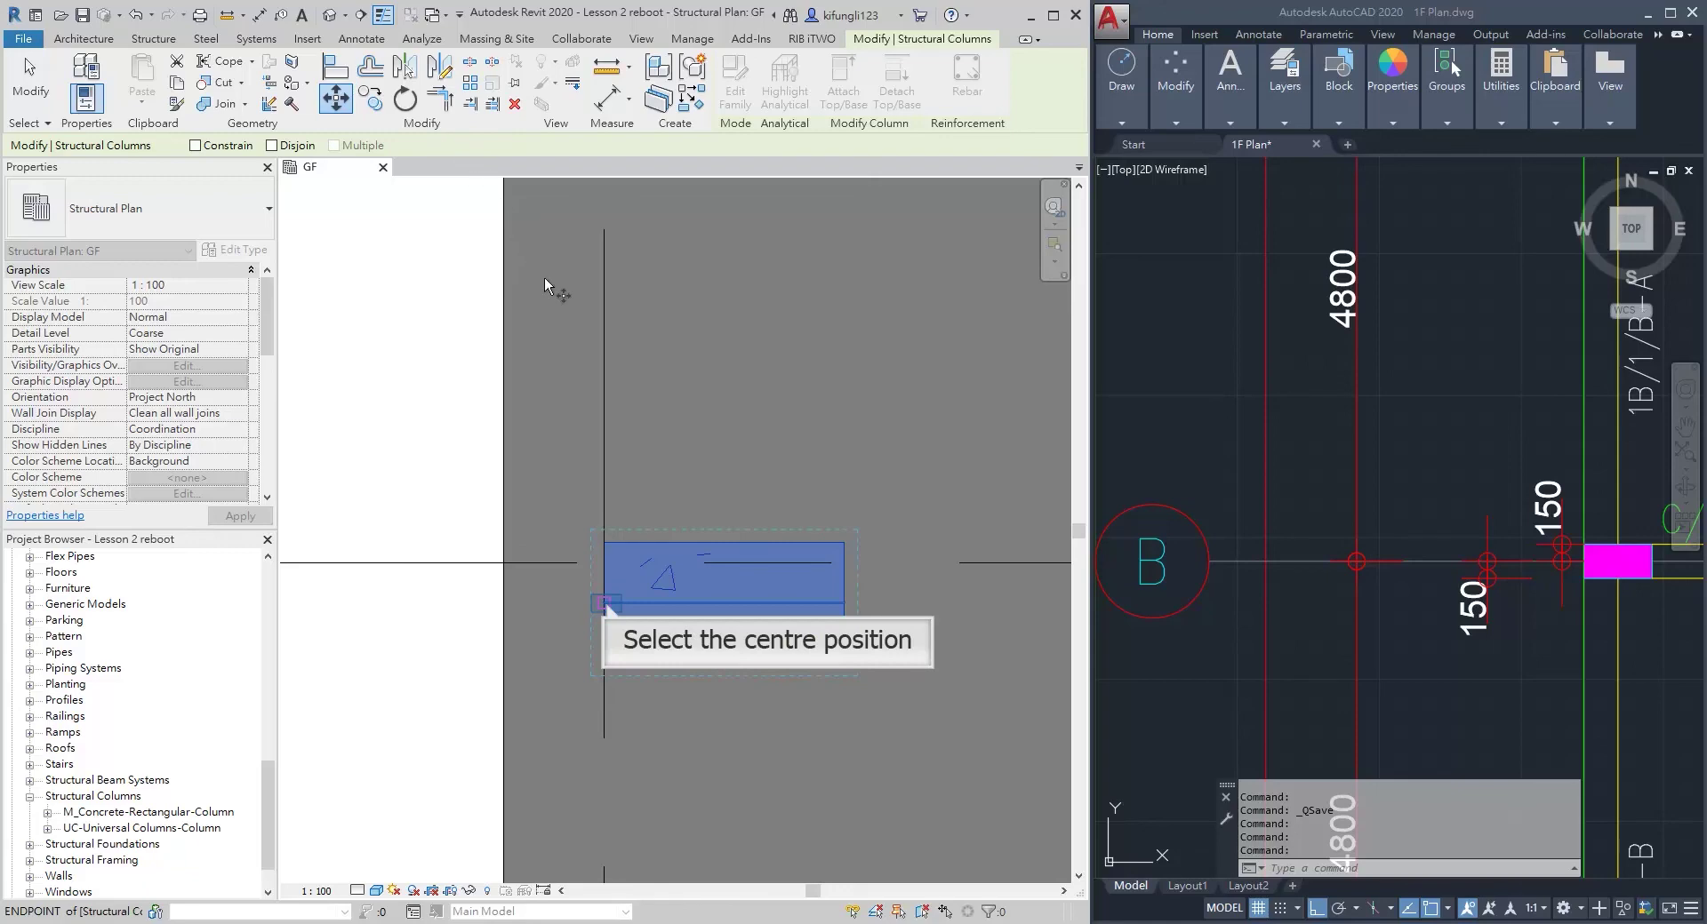
click(604, 602)
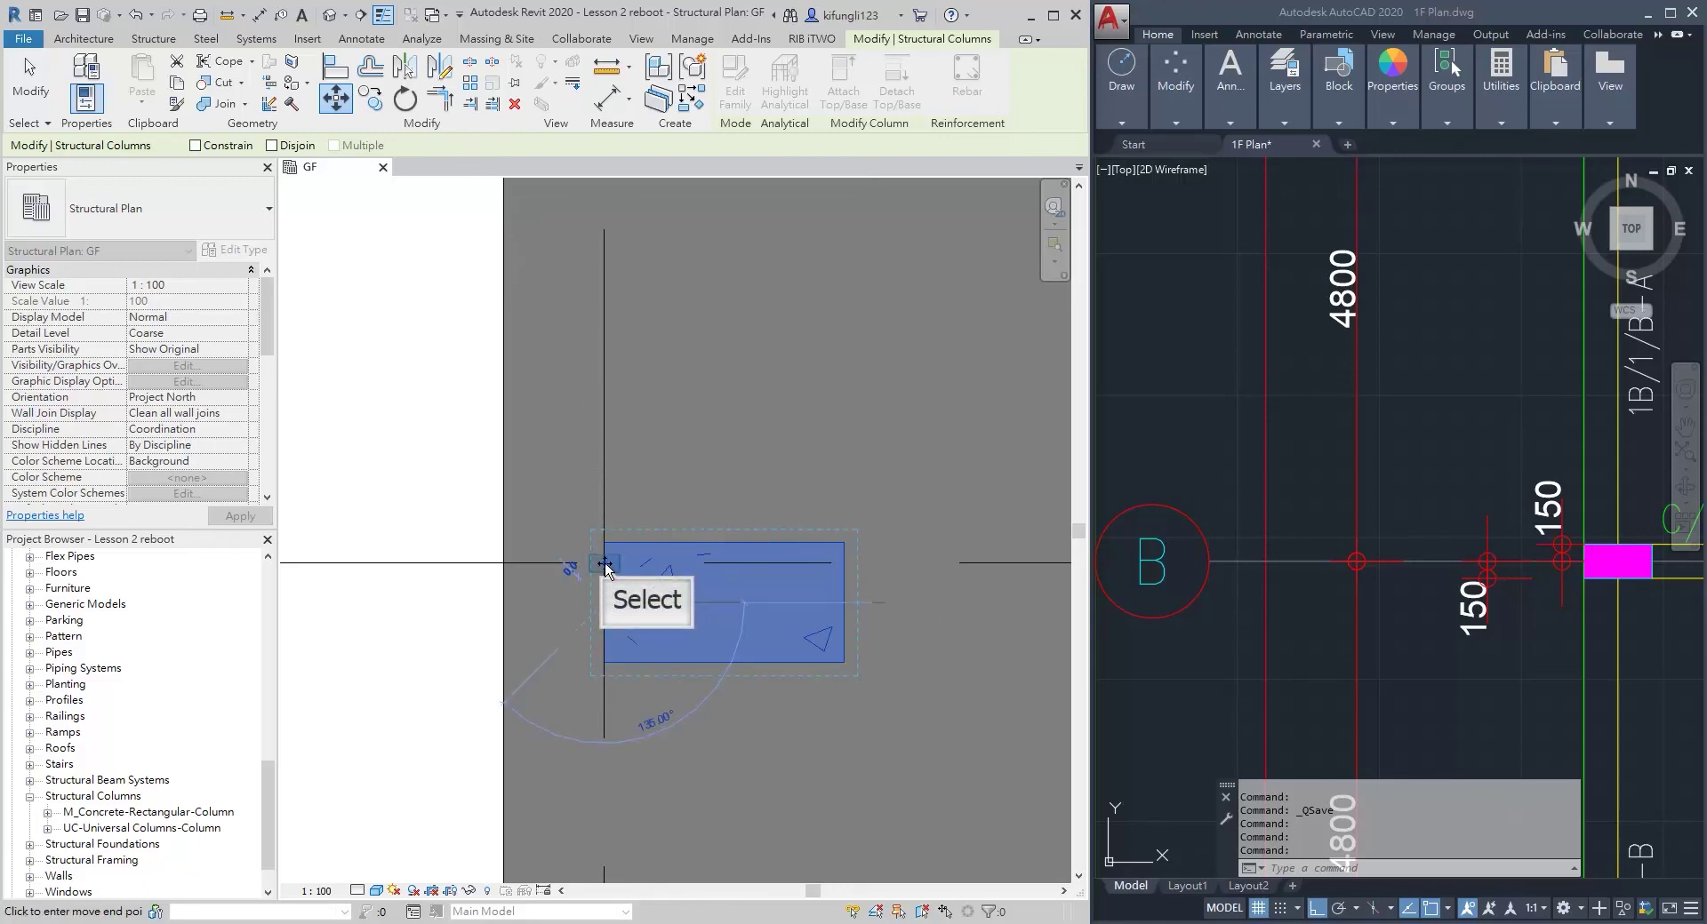
click(606, 570)
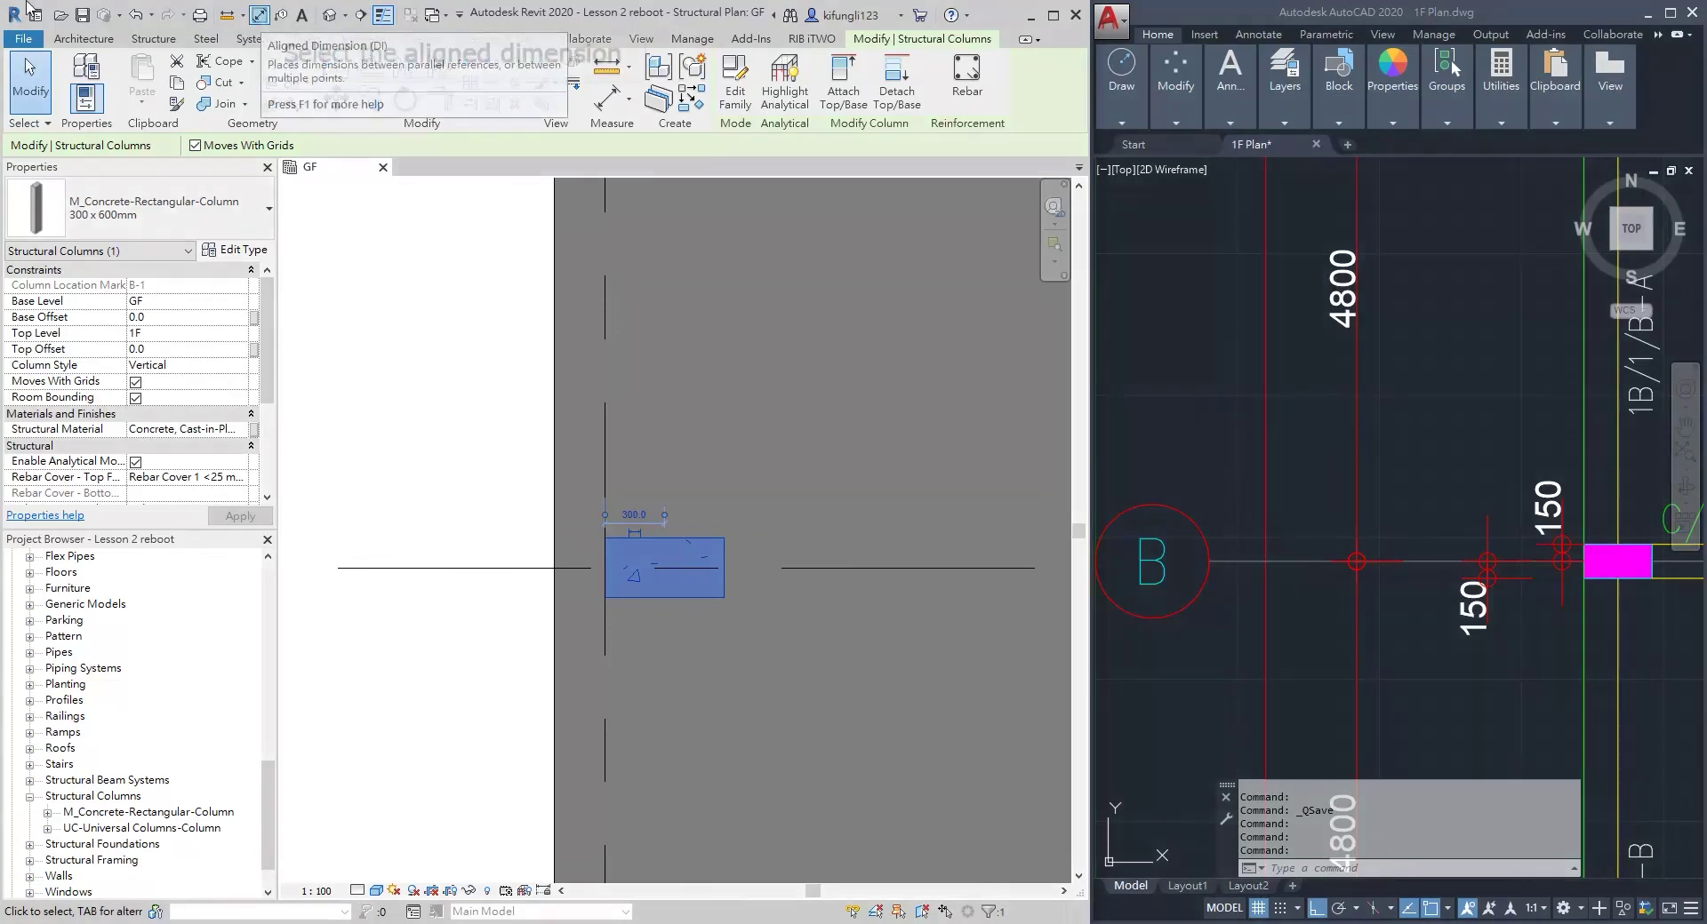
Place aligned dimensions from grid B to the north and south faces of the B/1 column
click(259, 15)
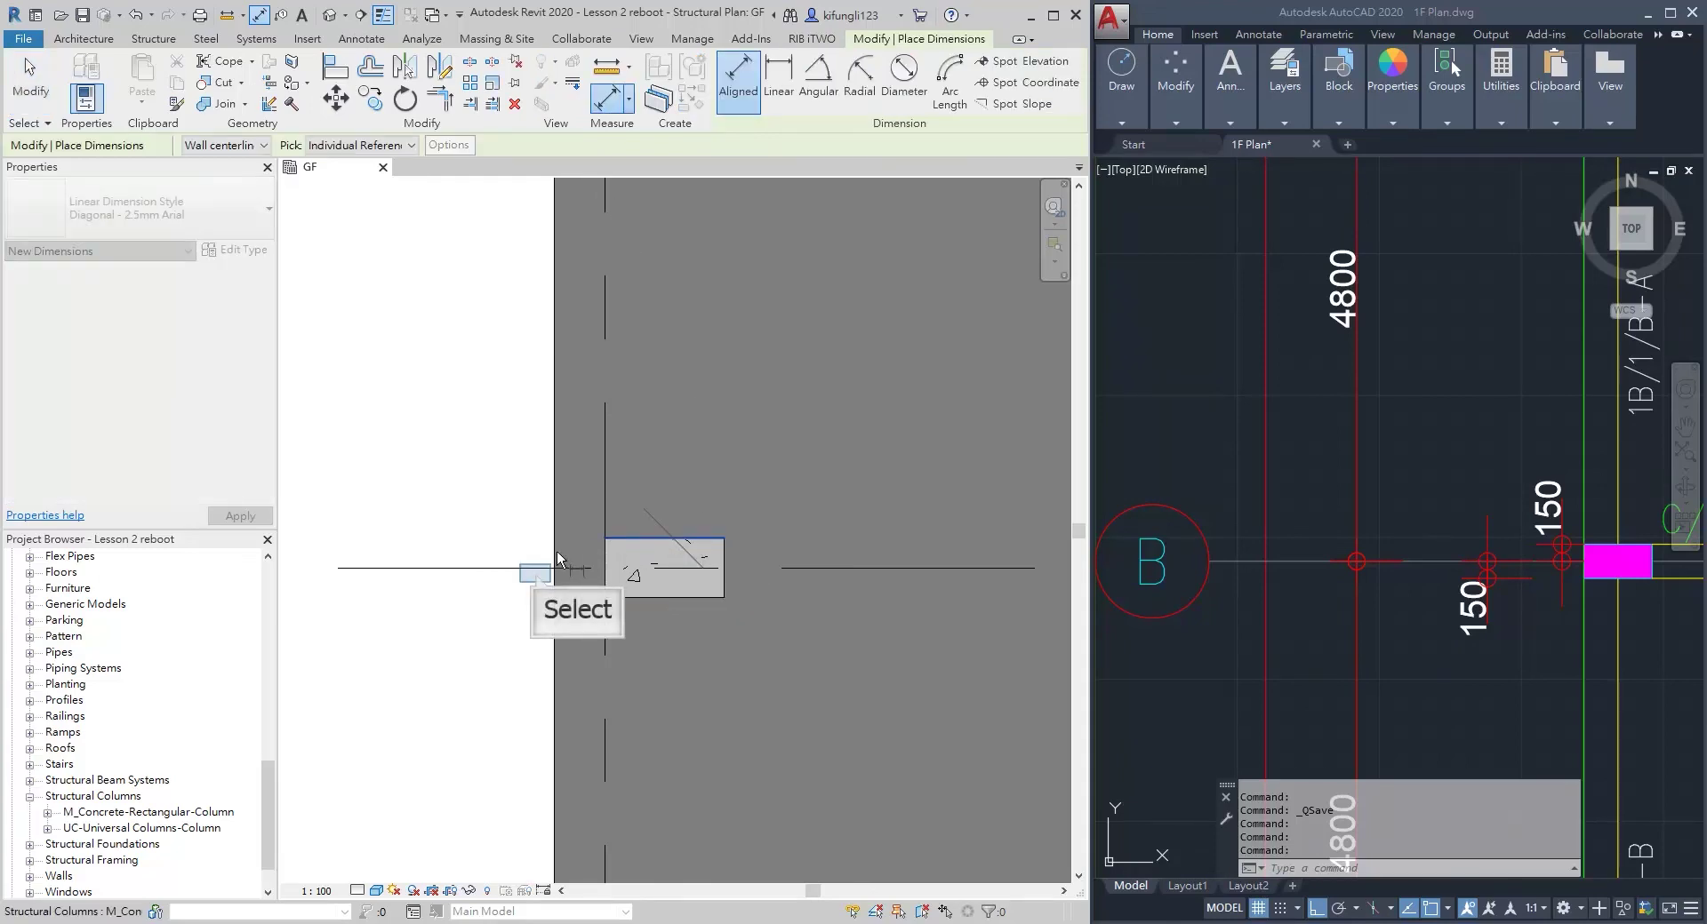
click(535, 574)
scroll(535, 574, down, 3)
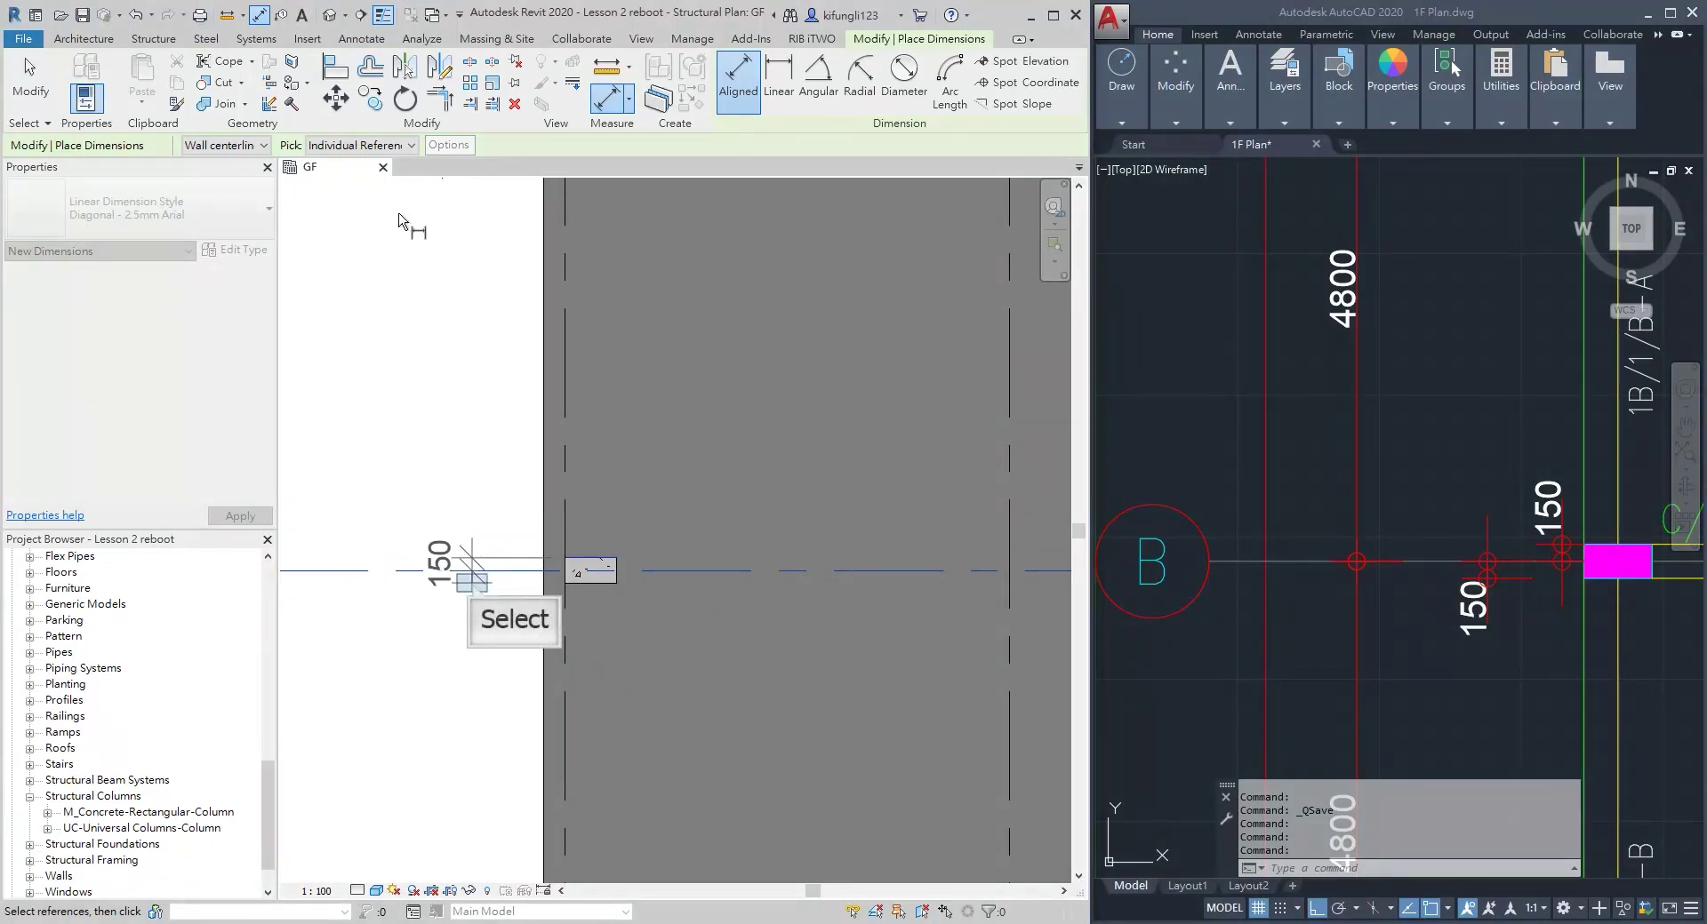
click(600, 580)
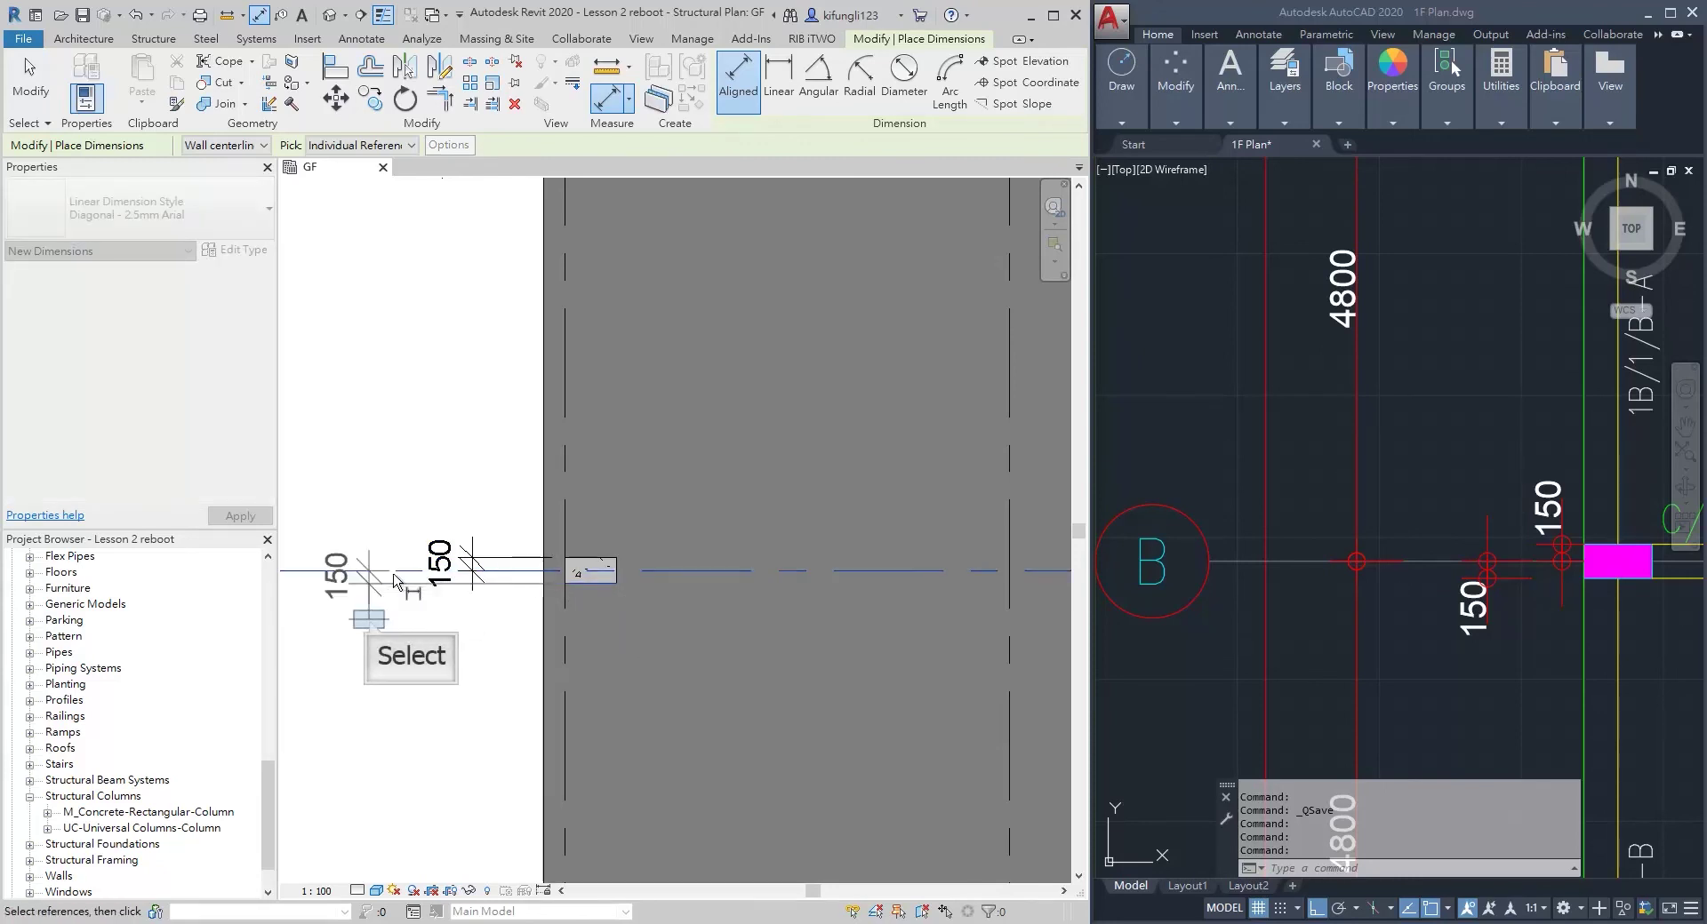
click(371, 628)
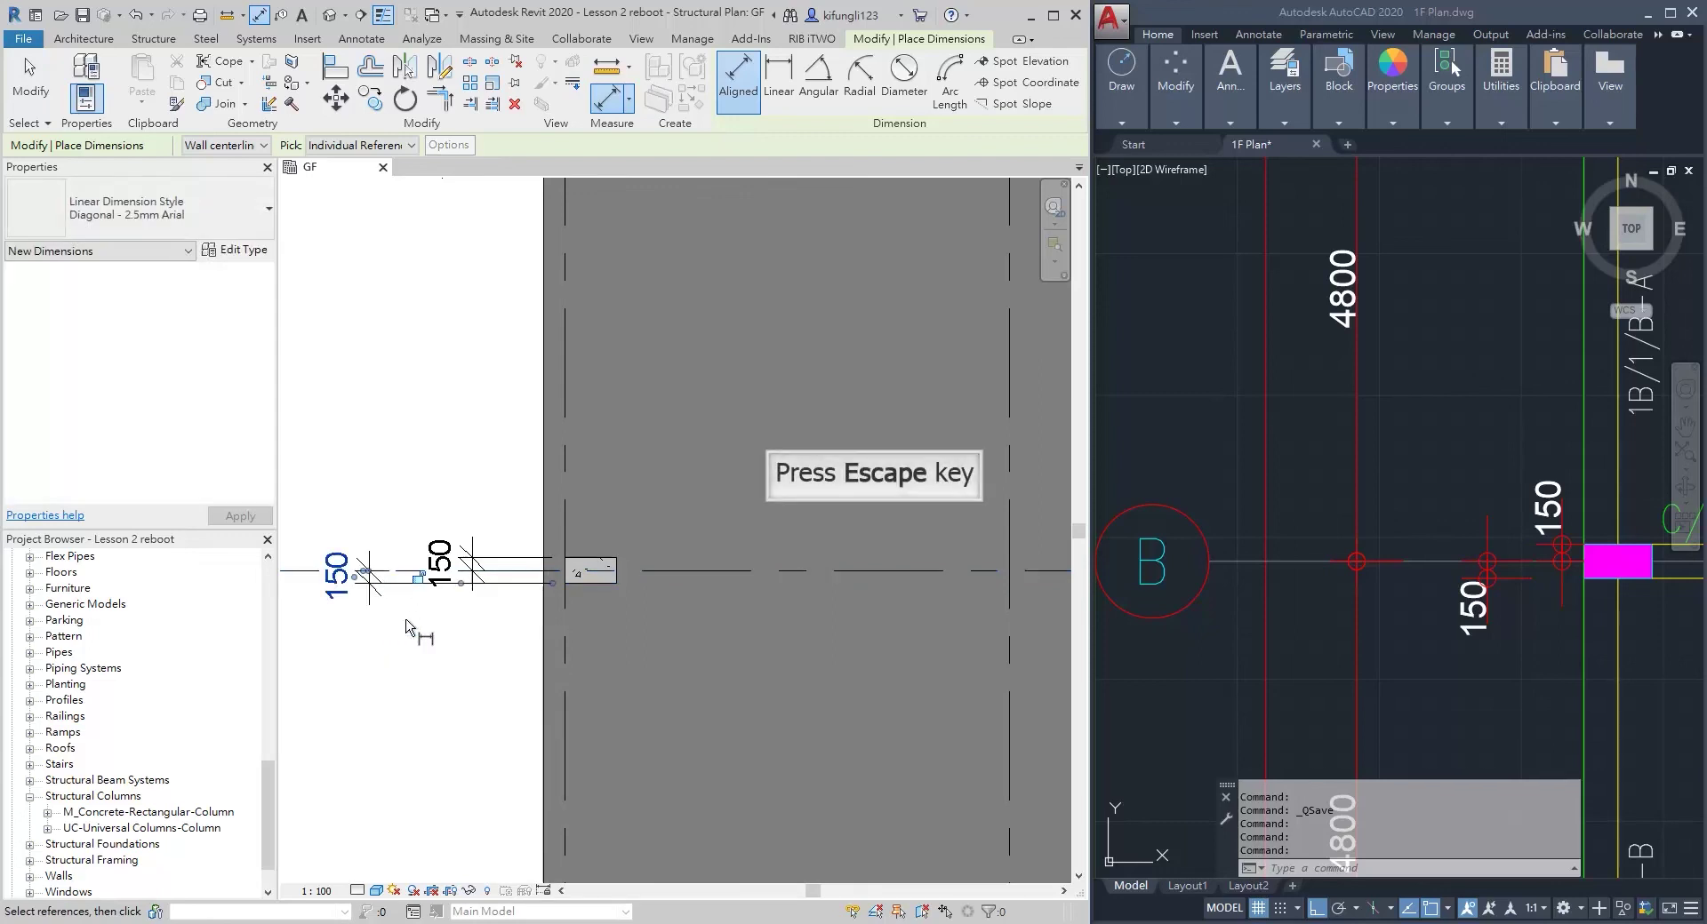
key(Escape)
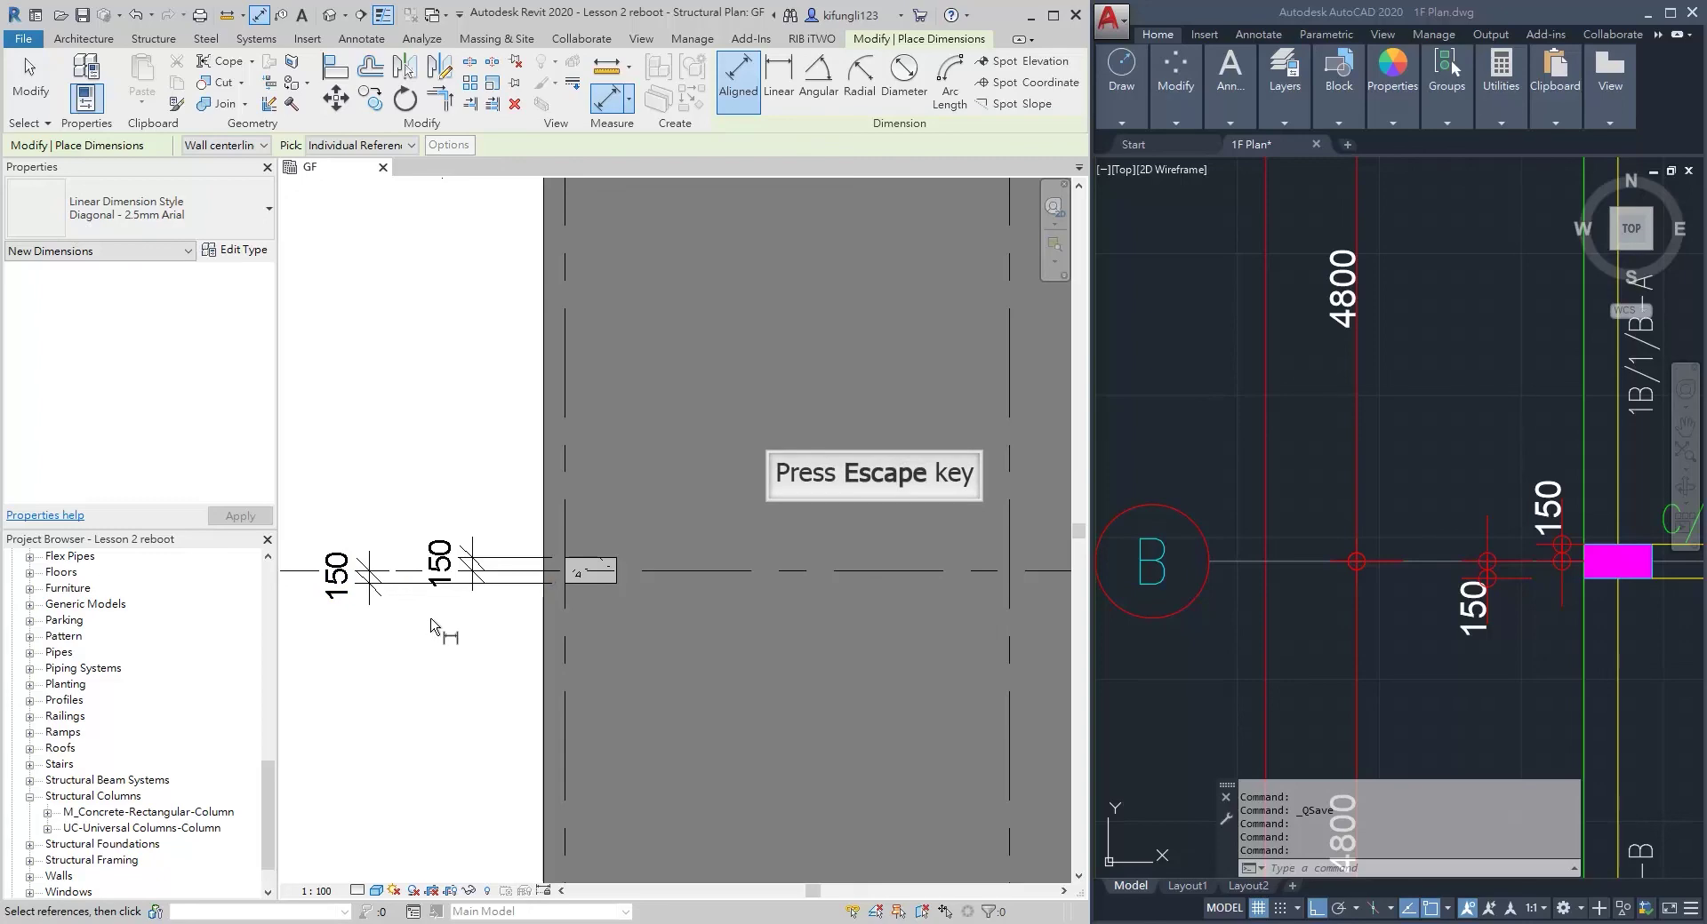
key(Escape)
Open the default 3D view and examine the two columns standing on the ground floor slab
scroll(431, 627, down, 3)
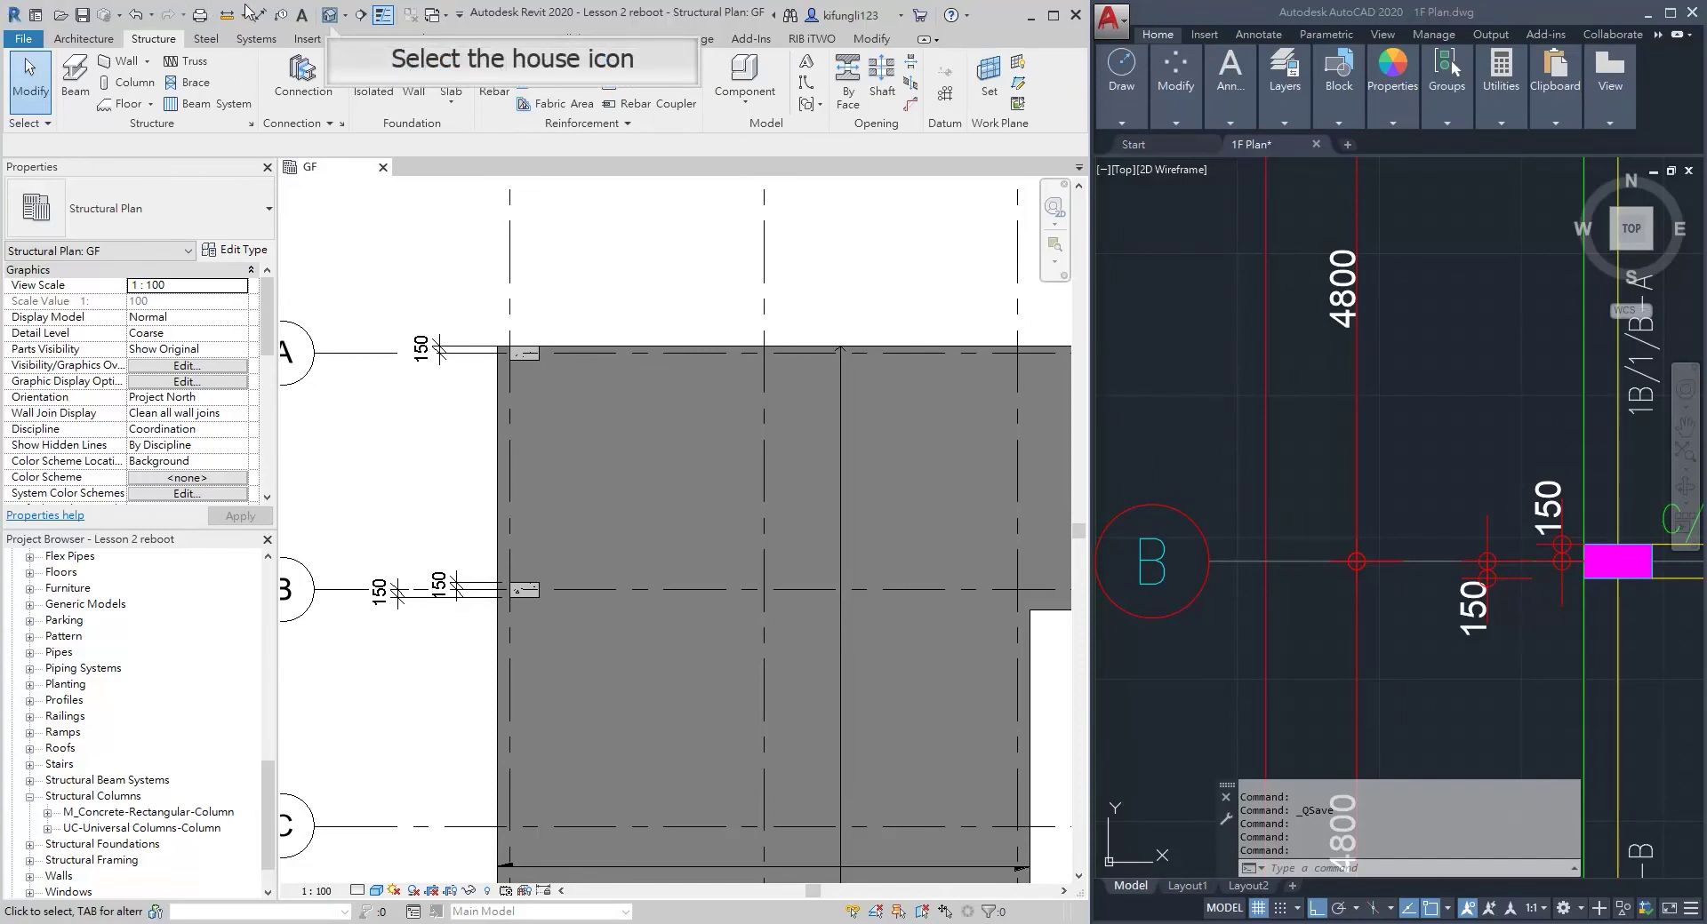
click(330, 15)
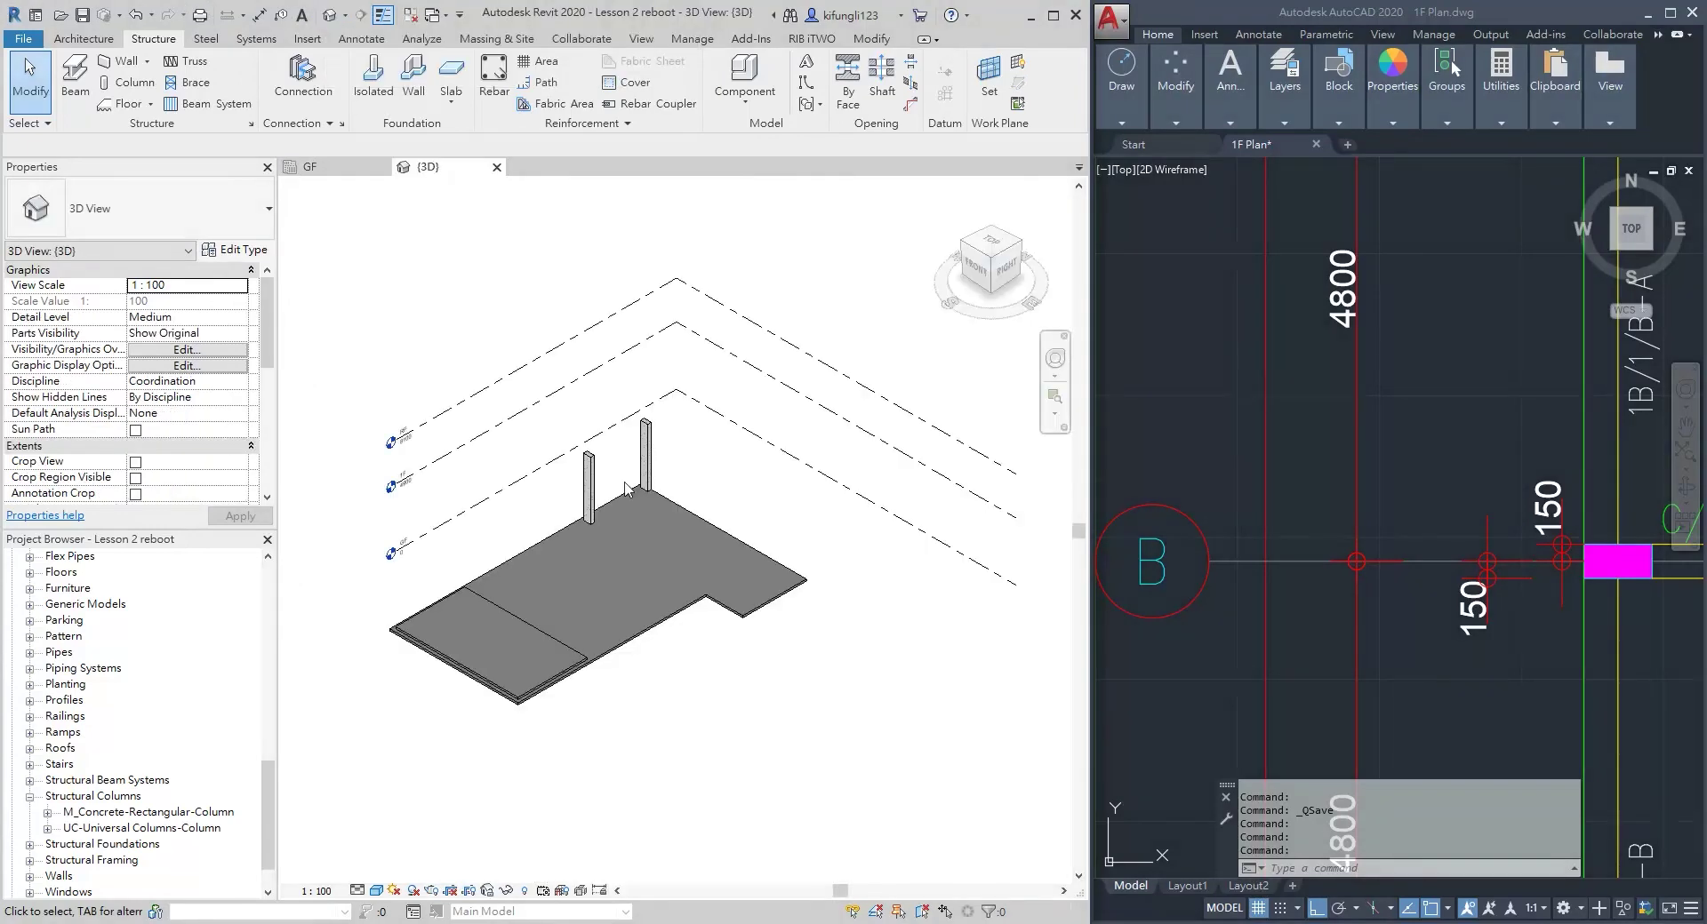
scroll(625, 489, up, 1)
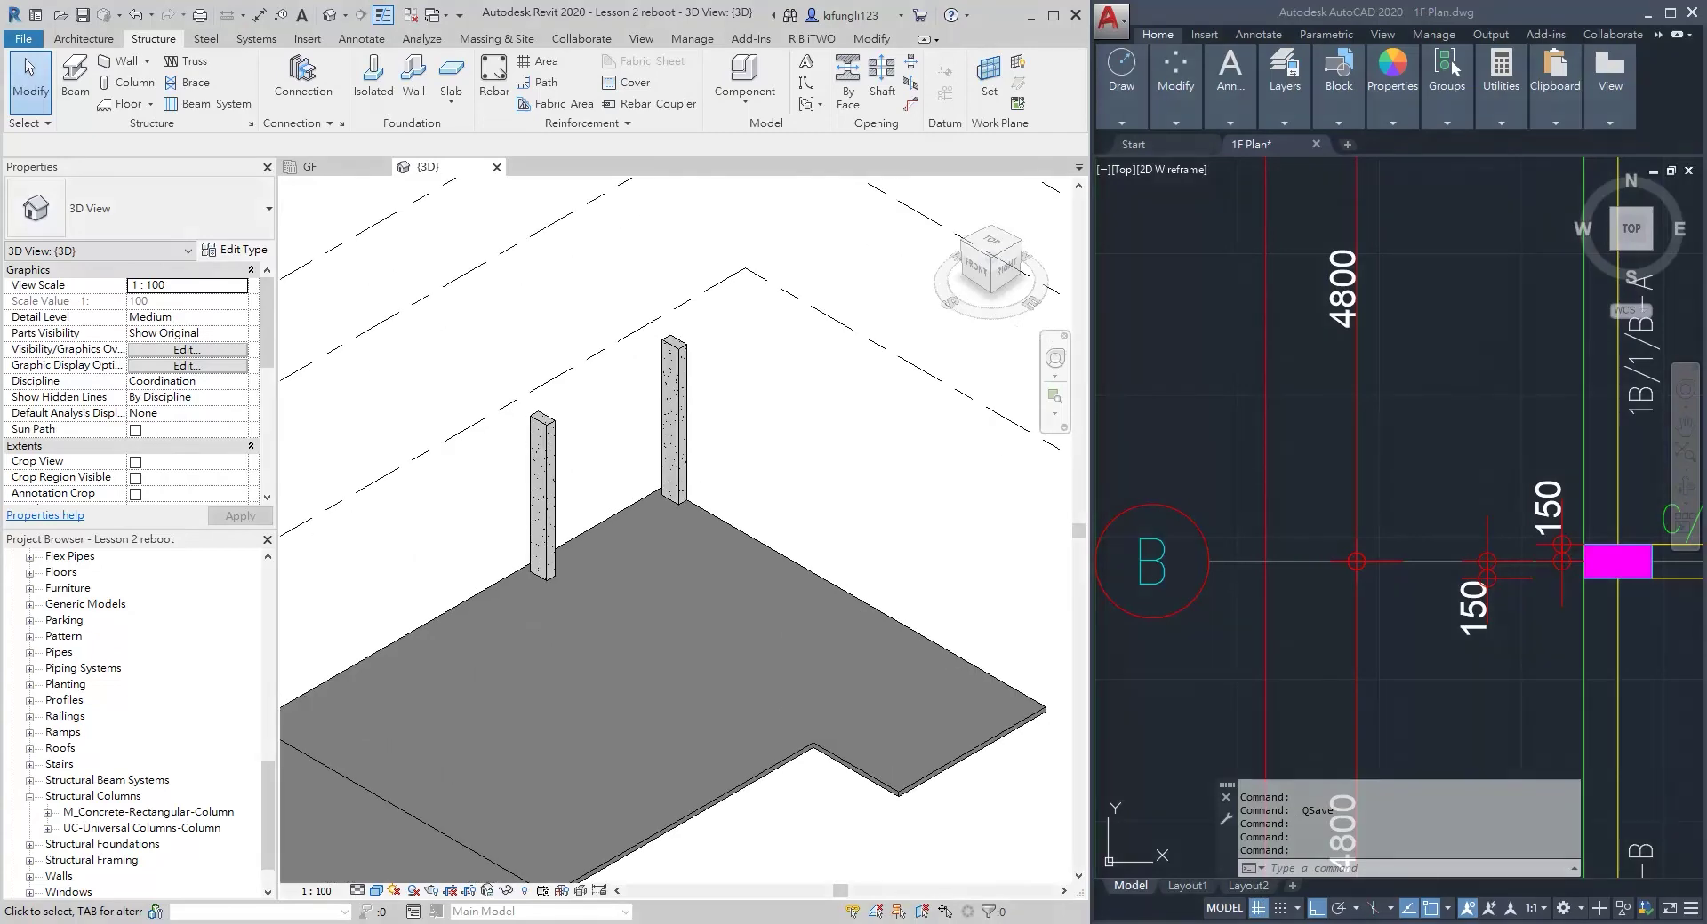